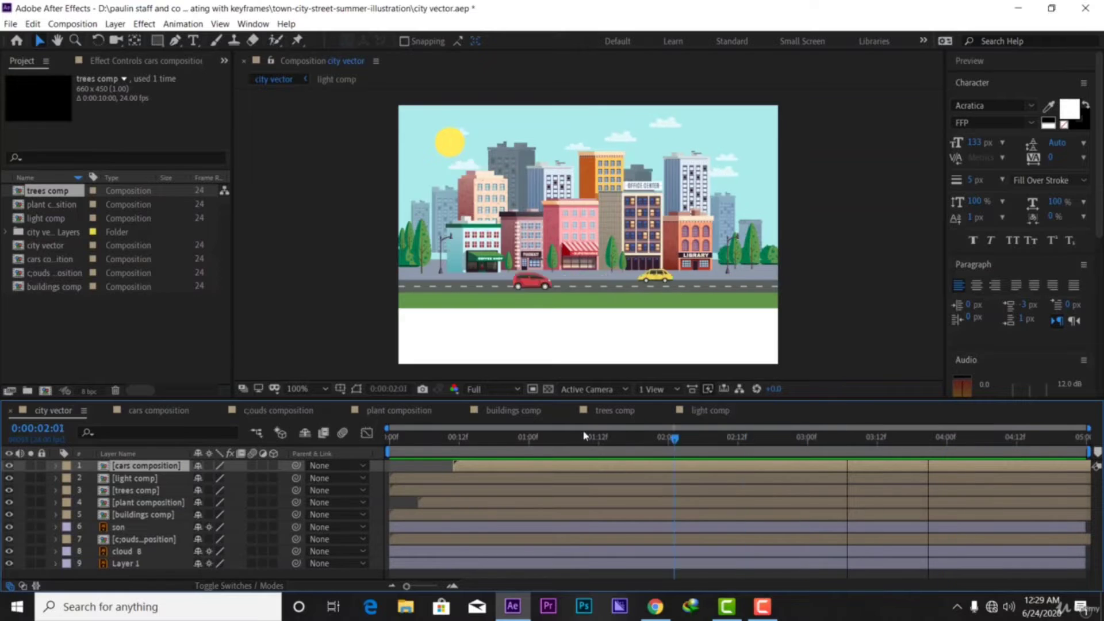
Scrub through the city vector animation to preview it and open the Composition menu
drag(435, 474, 628, 448)
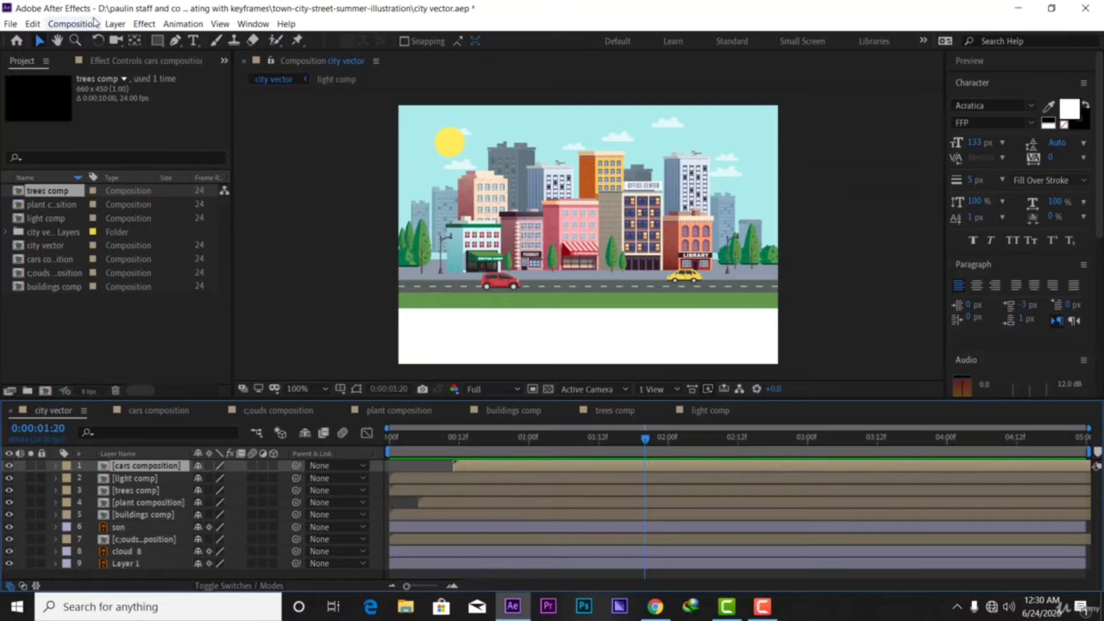
click(74, 23)
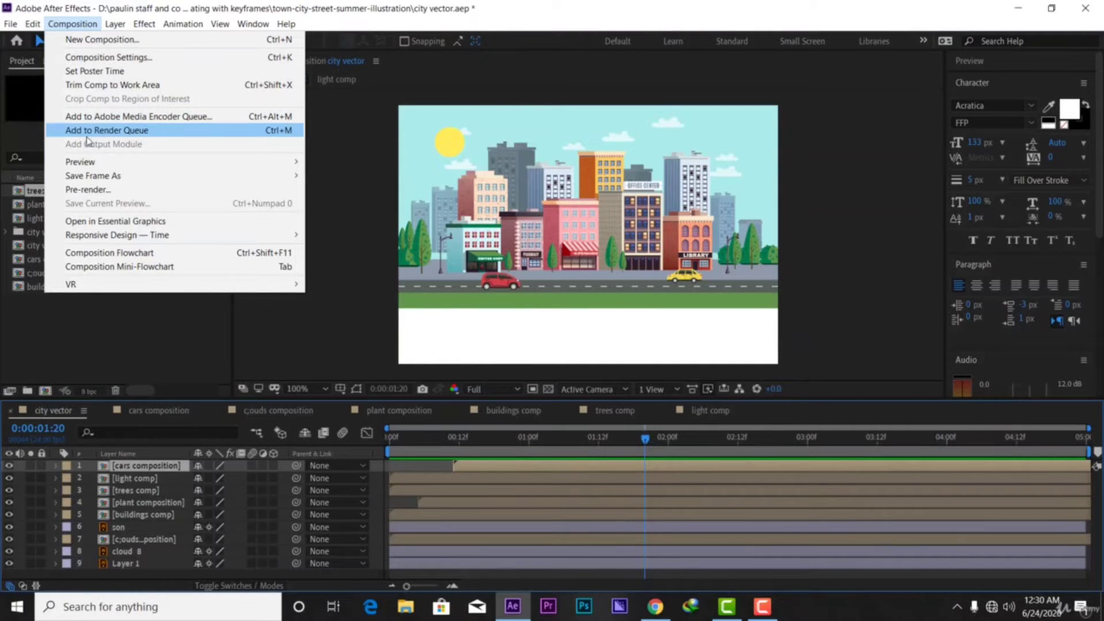
Add city vector to the Render Queue as city vector.mov, keeping default render settings
click(121, 137)
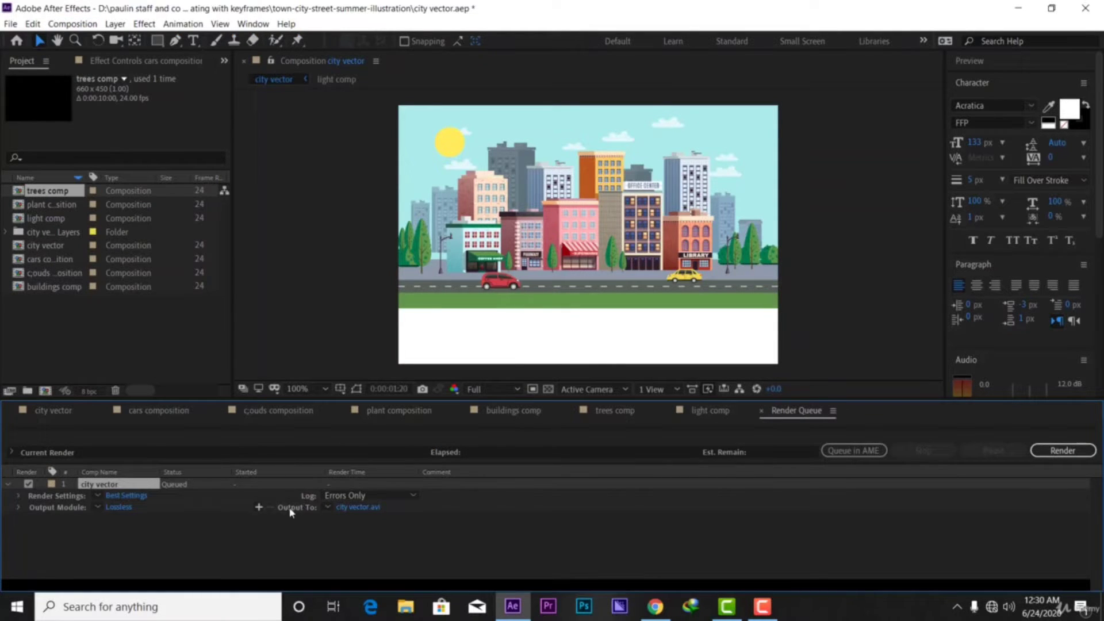
click(368, 509)
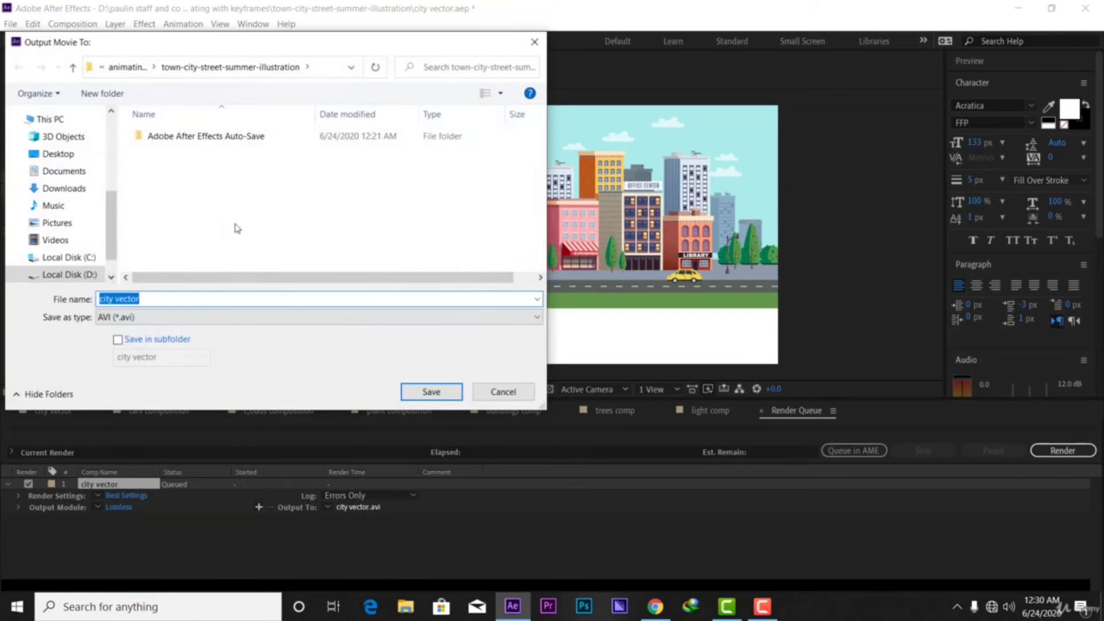
click(431, 392)
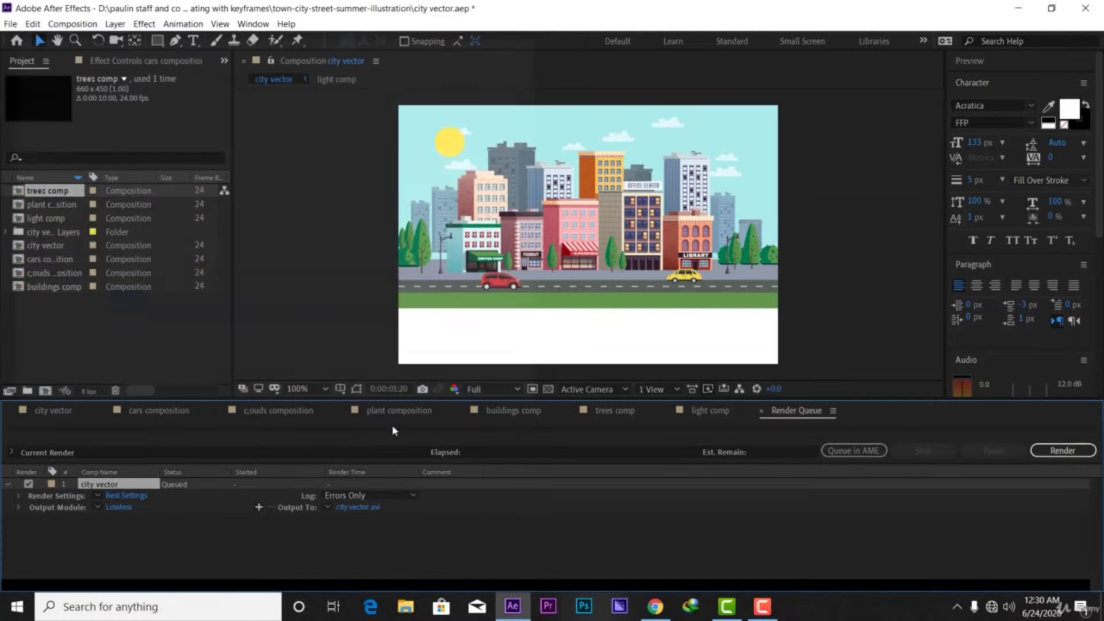
click(135, 497)
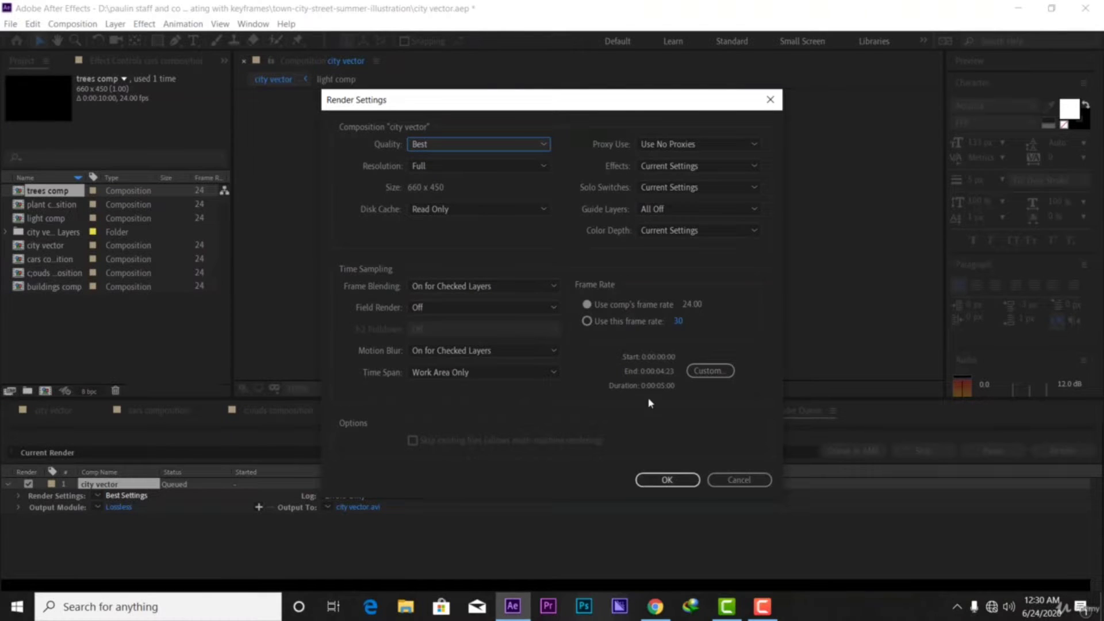
click(665, 480)
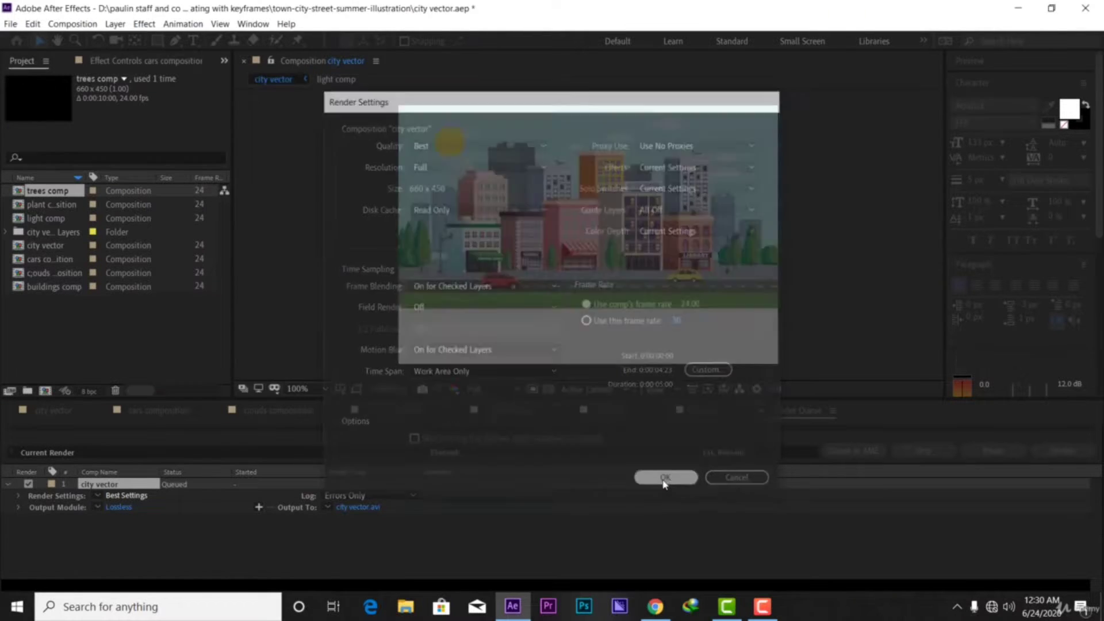
Set the output module to QuickTime format with audio output off
click(119, 509)
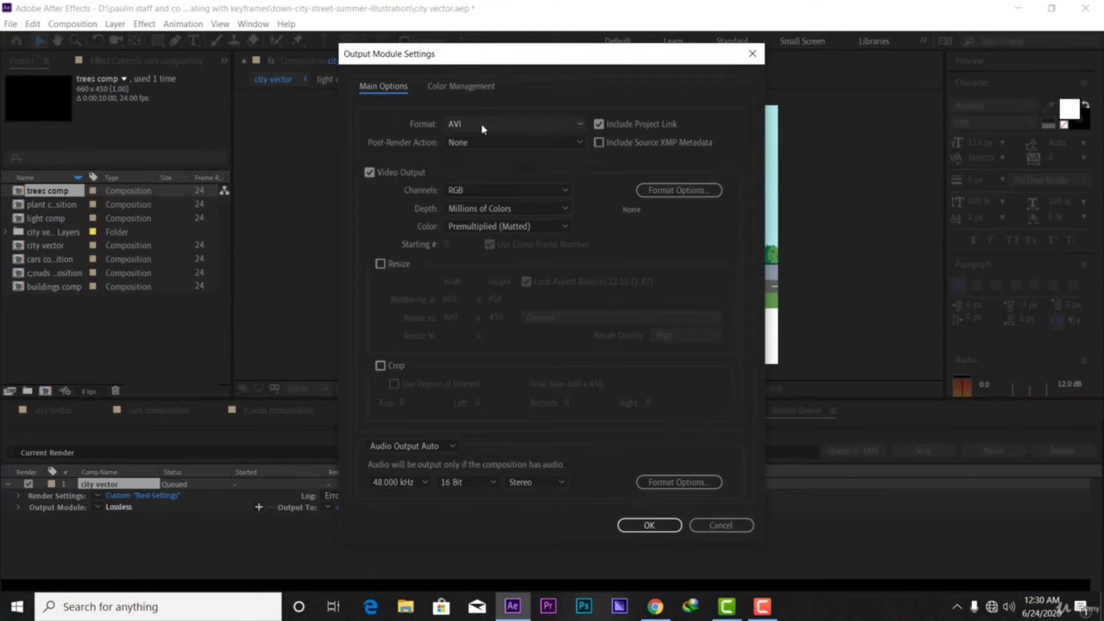
click(484, 127)
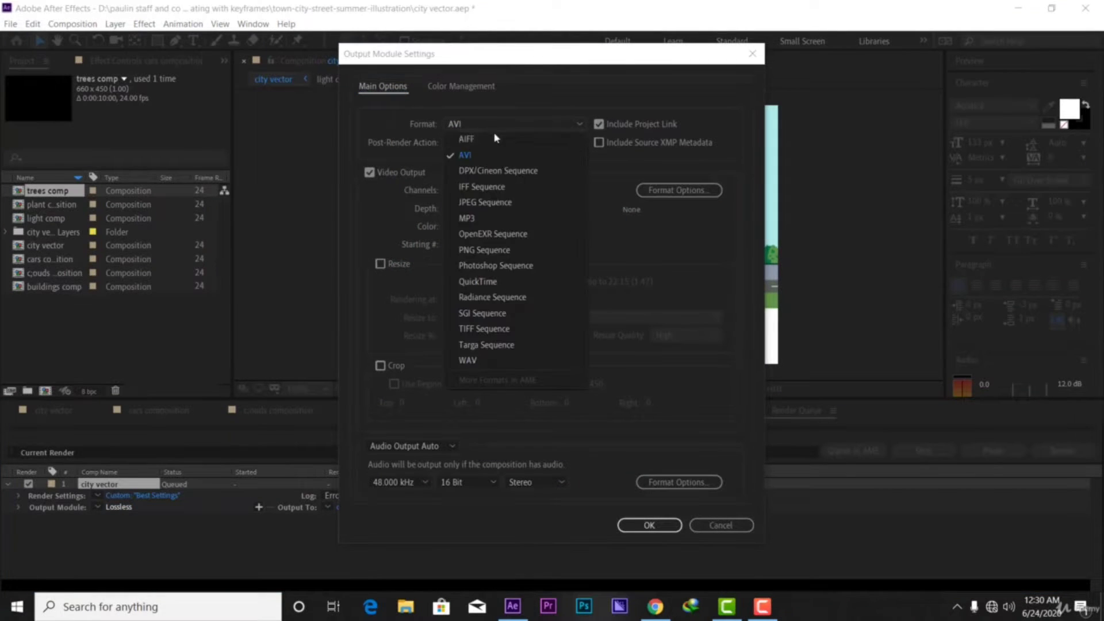
click(517, 283)
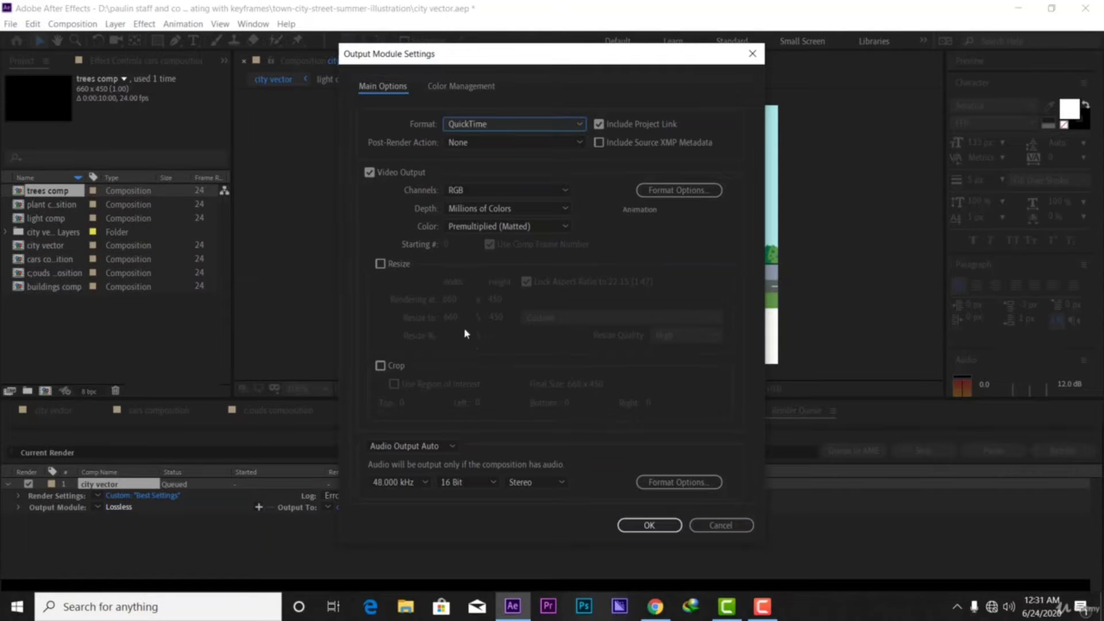
click(417, 449)
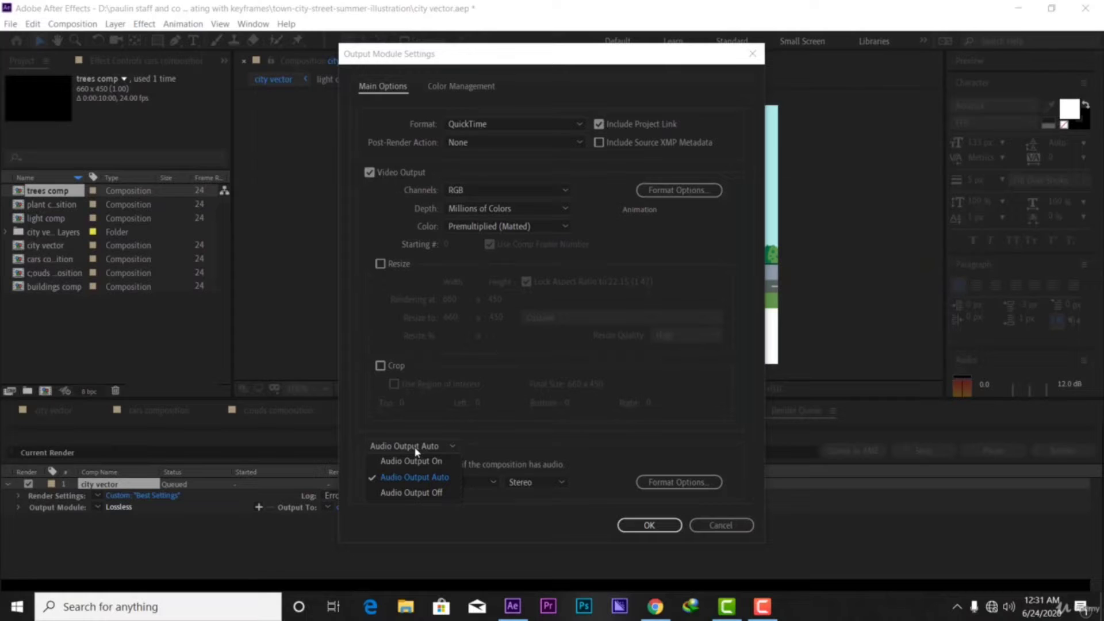
click(425, 494)
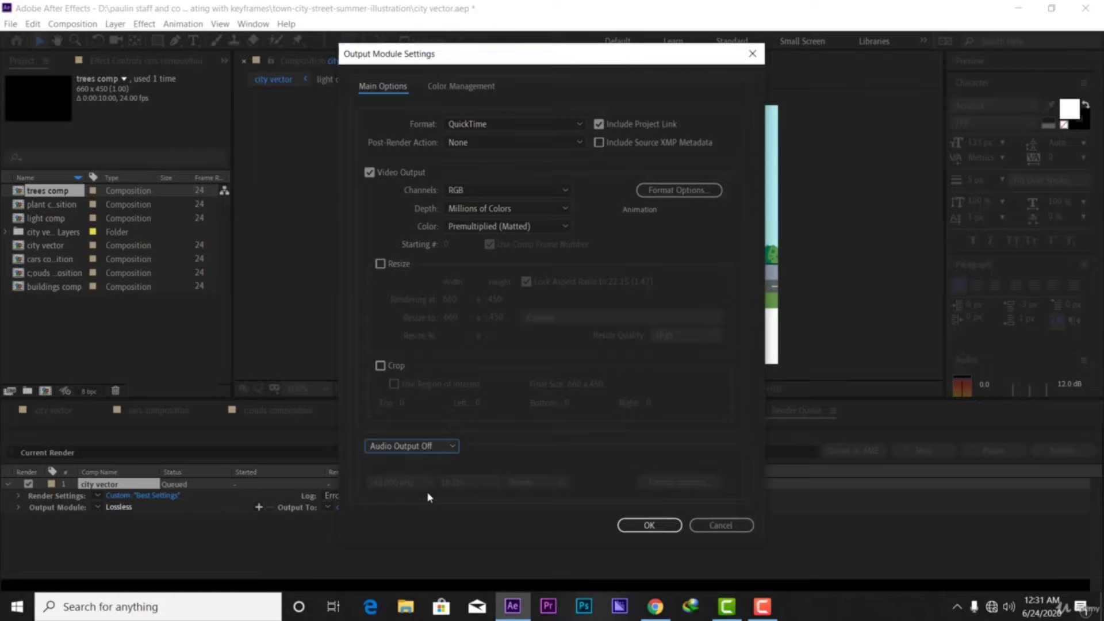
click(655, 528)
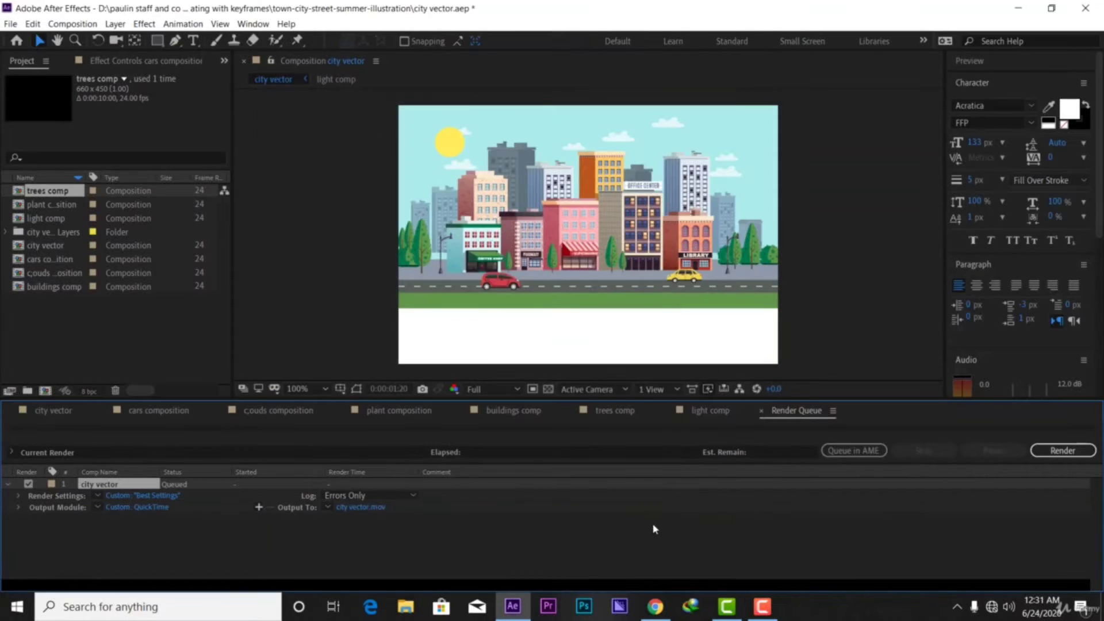
Start the Render Queue to produce the city vector QuickTime movie
click(1055, 453)
click(1061, 450)
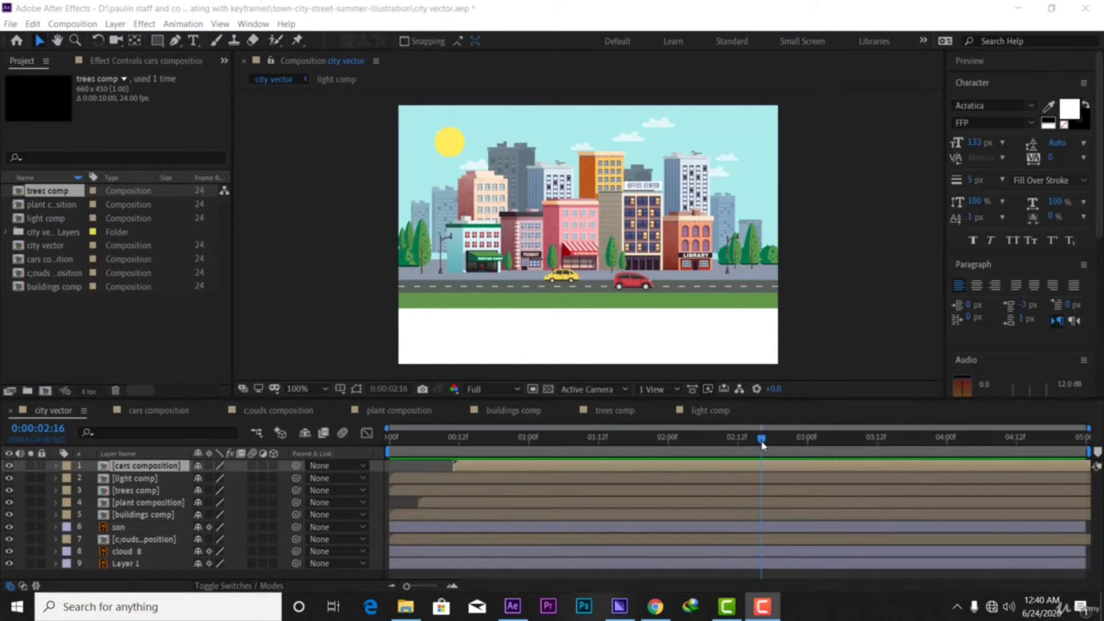
Scrub back to an early frame and add city vector to the Adobe Media Encoder queue
drag(762, 442, 424, 433)
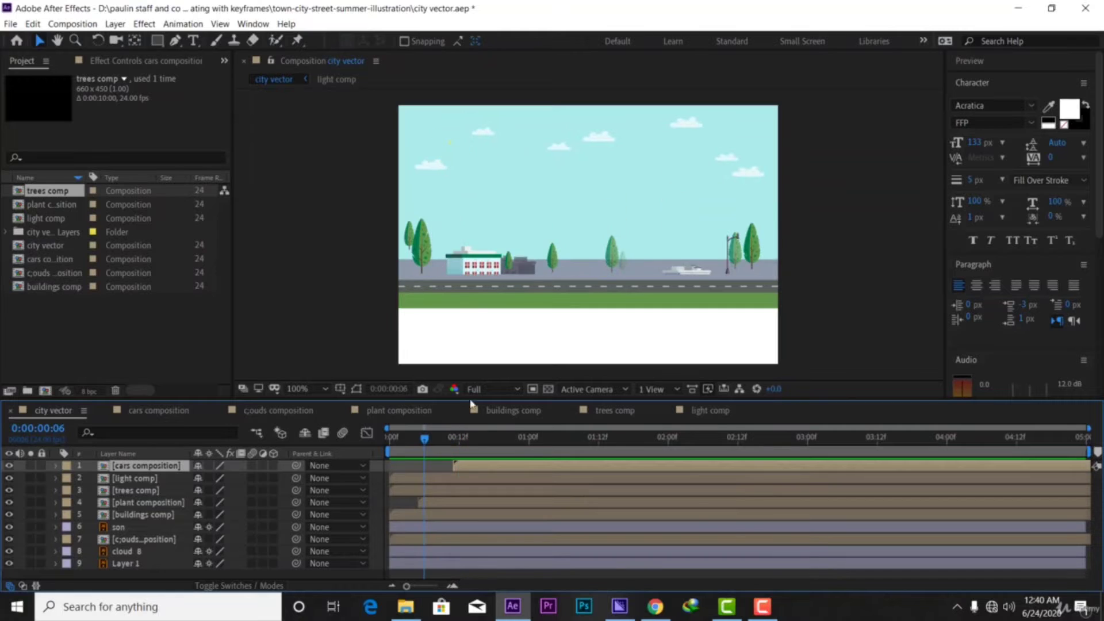
click(86, 24)
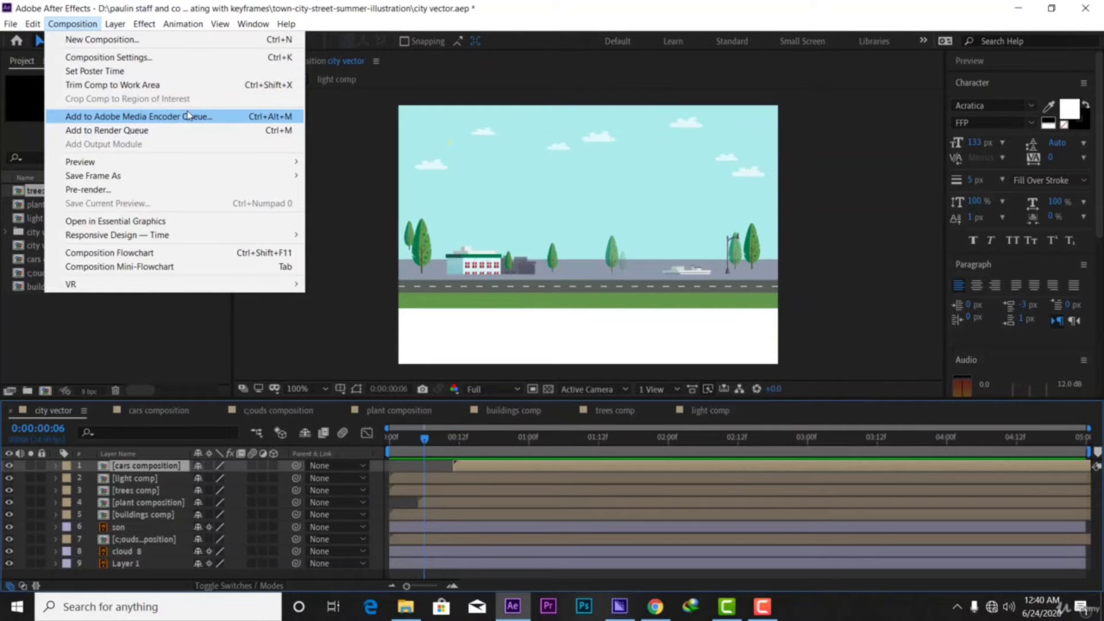
click(159, 117)
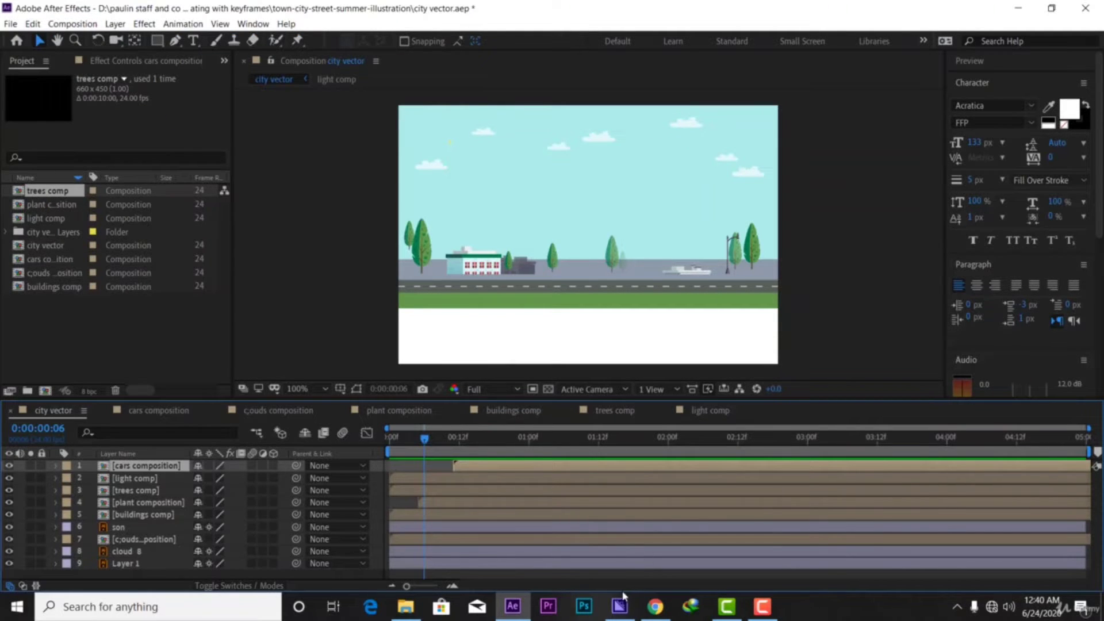
Bring Adobe Media Encoder to the front and maximize its window
mouse_move(621, 604)
click(635, 543)
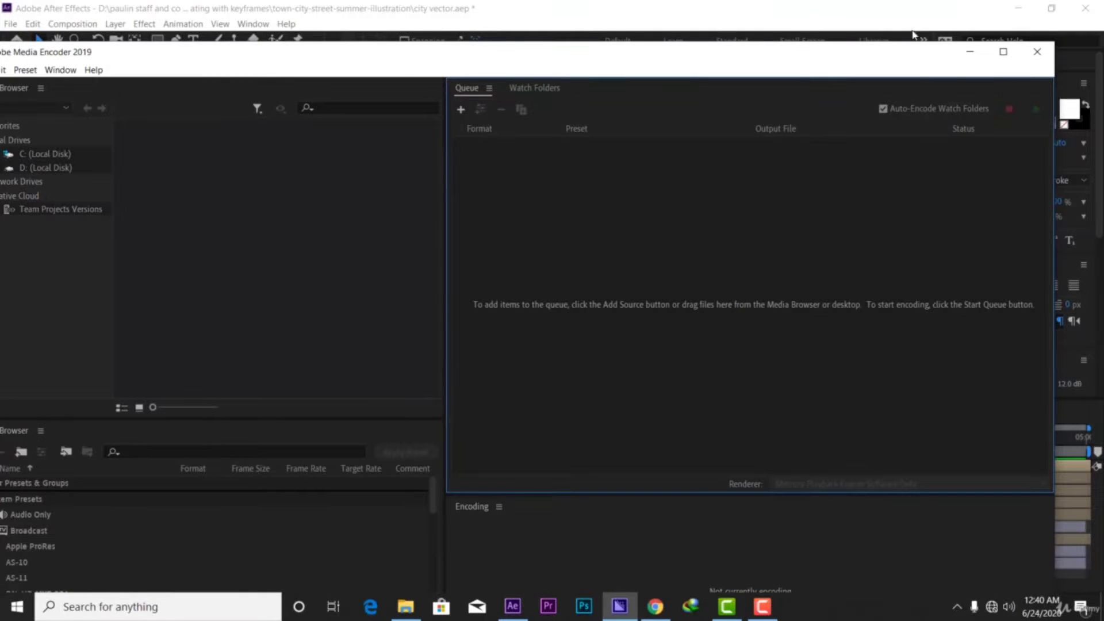
click(1003, 51)
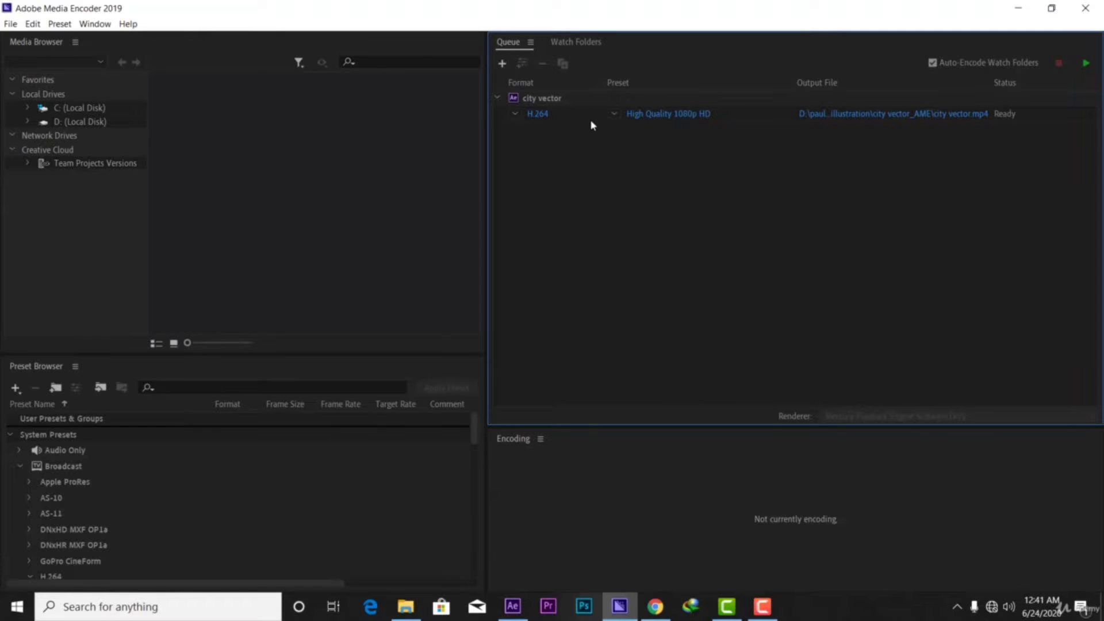
Change the city vector H.264 preset to Match Source - High bitrate
click(614, 115)
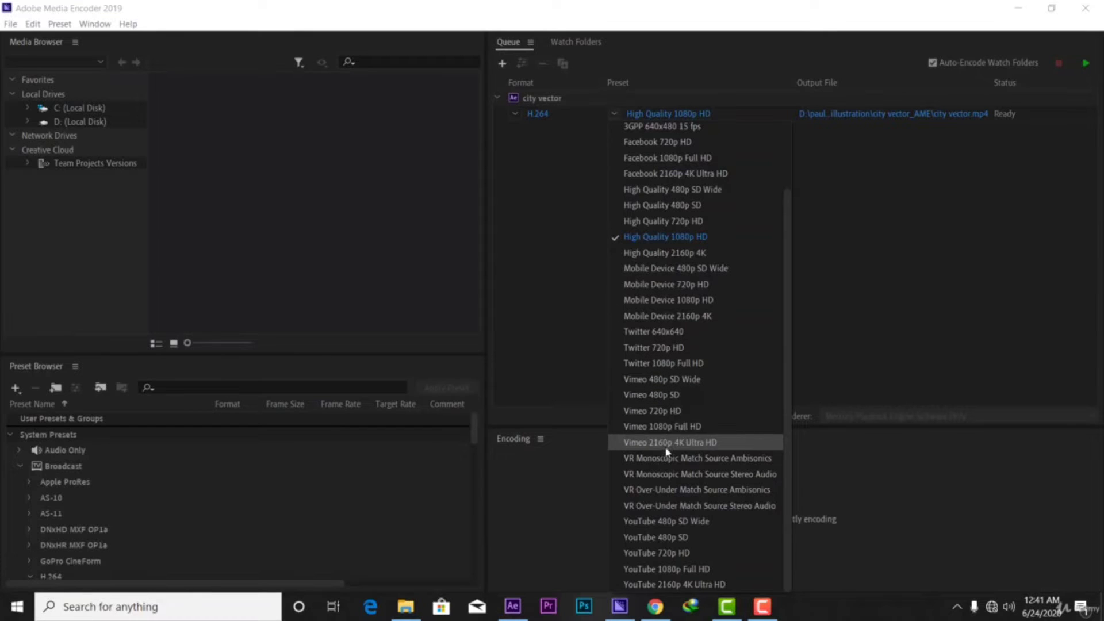
scroll(724, 342, up, 2)
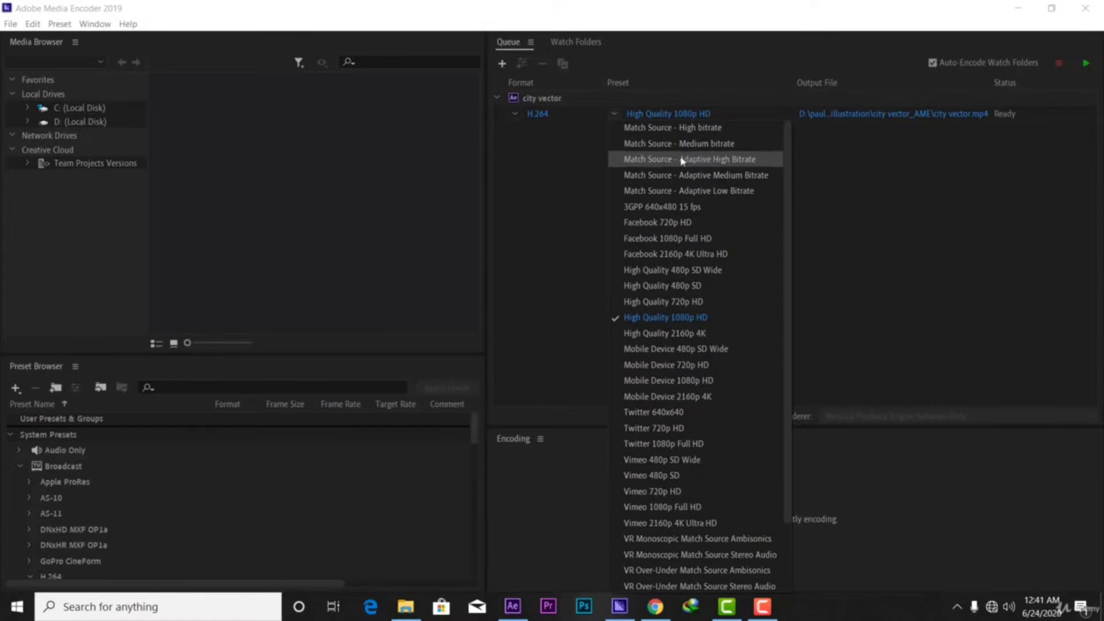
click(696, 131)
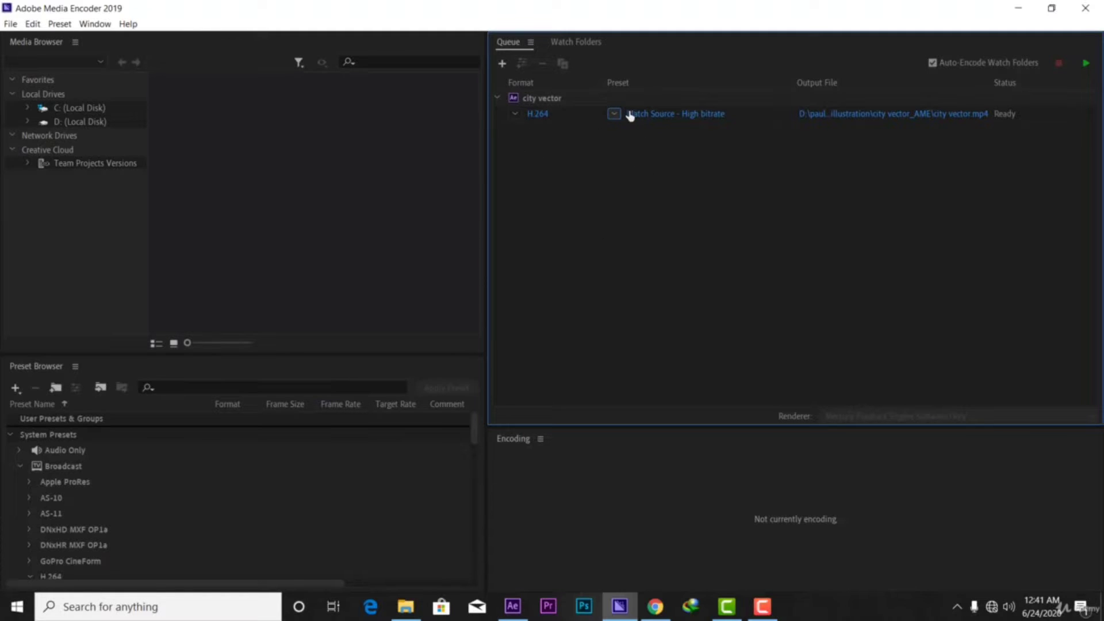
Start the queue to encode city vector into city vector.mp4
click(1087, 64)
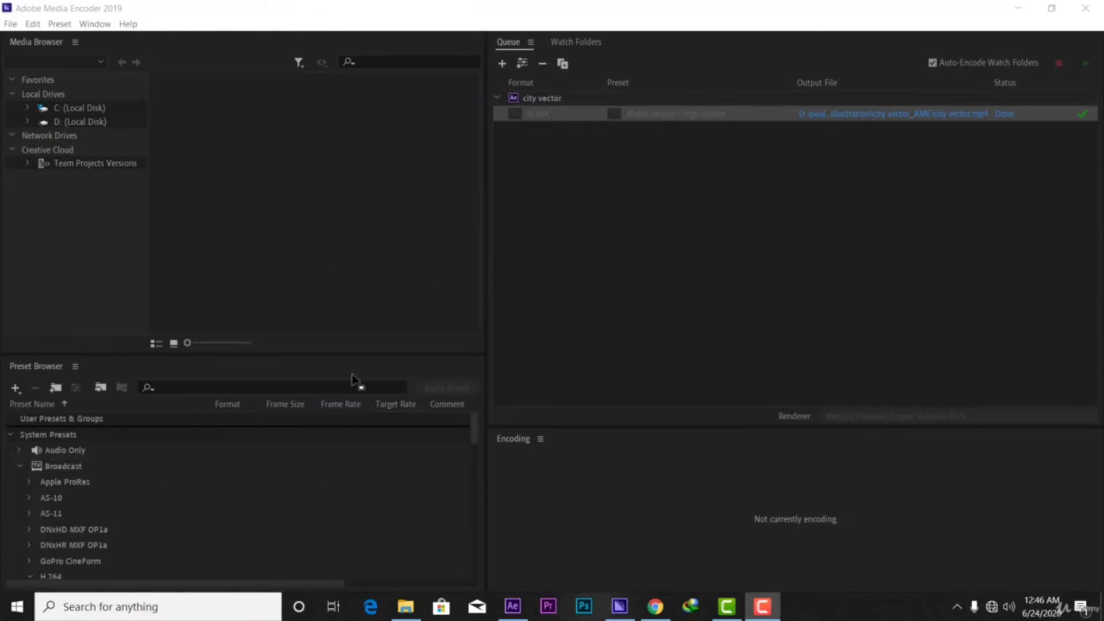
Search presets for 'gif' and drop Animated GIF (Match Source) onto the city vector item
scroll(92, 468, down, 5)
scroll(222, 473, up, 8)
click(217, 387)
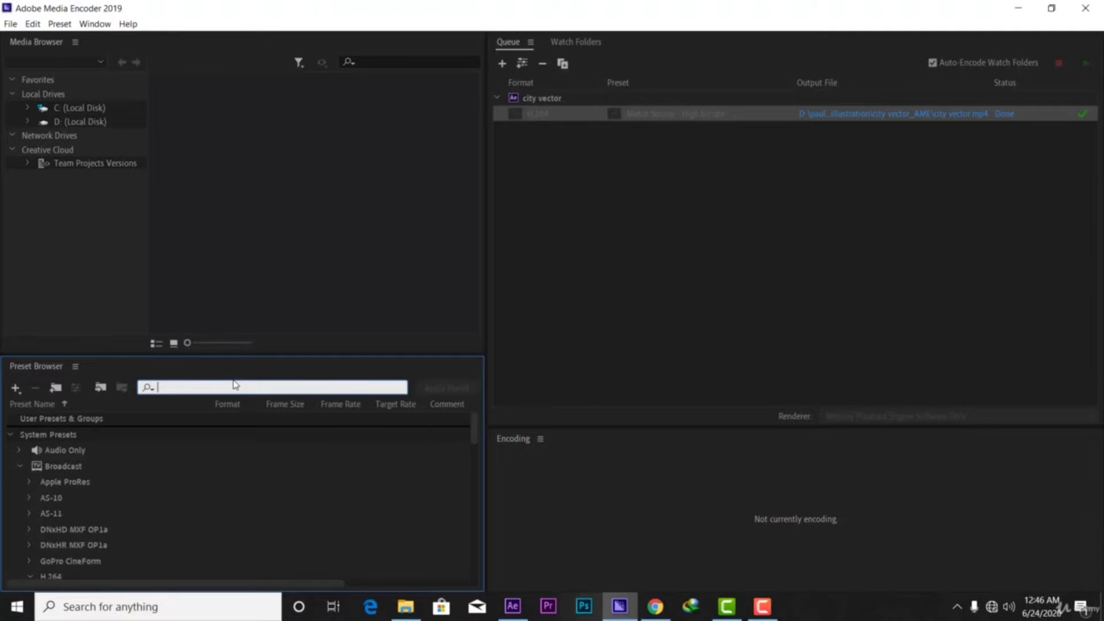
text(gif)
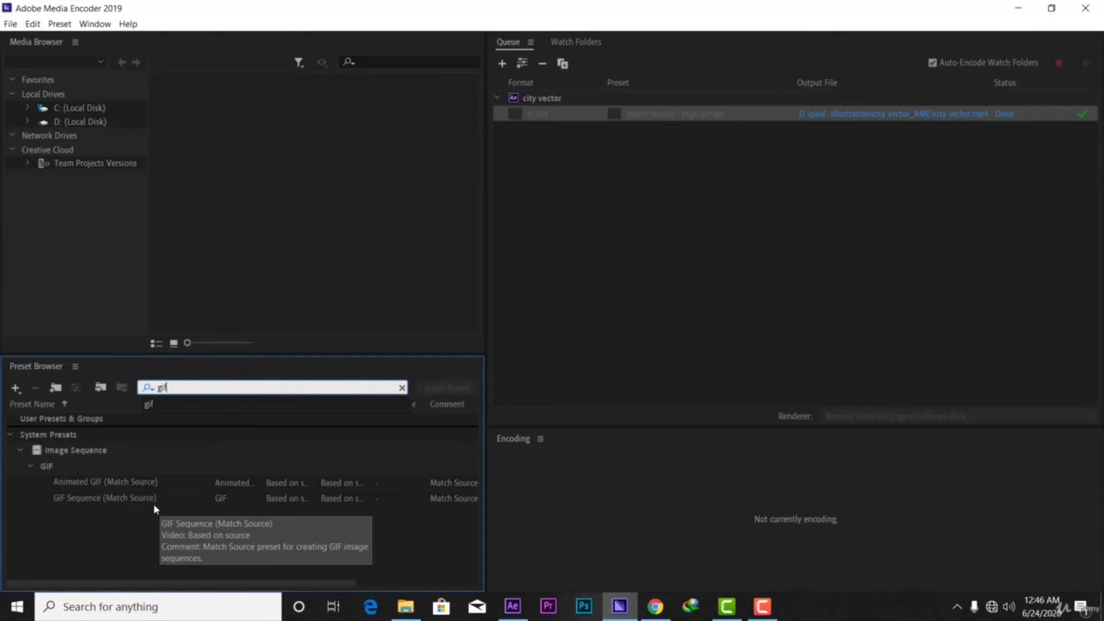
click(123, 486)
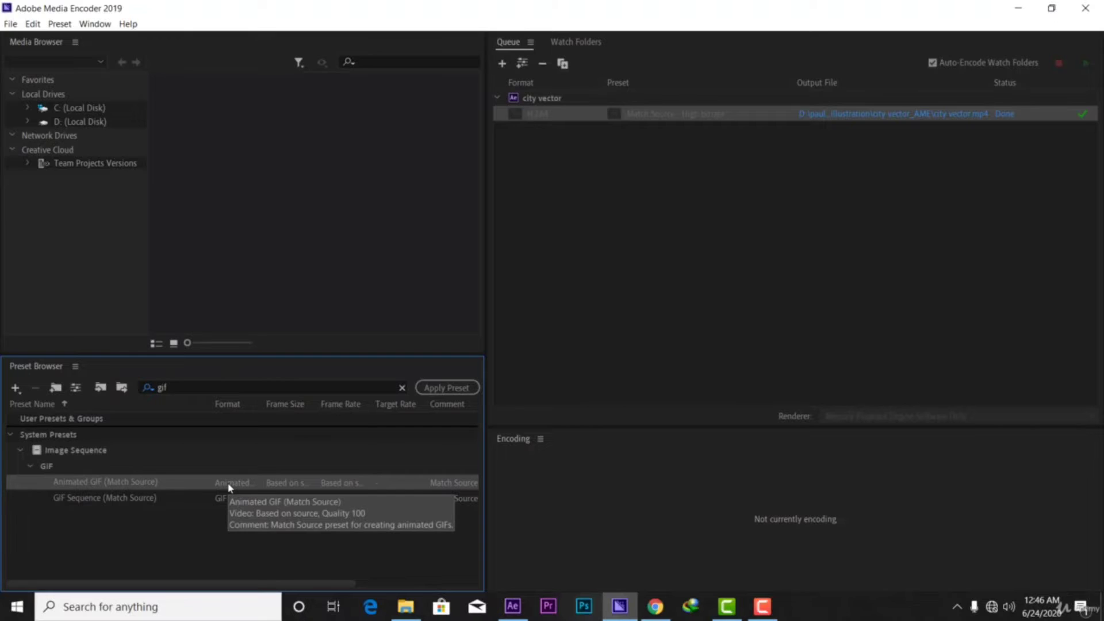
drag(247, 485, 578, 102)
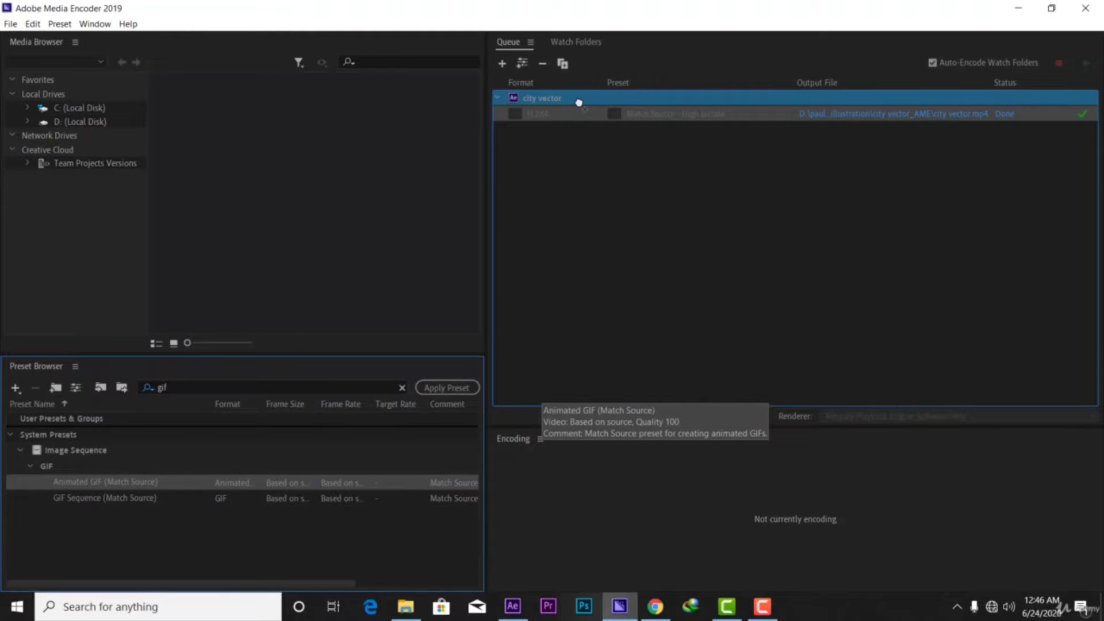
drag(579, 102, 579, 101)
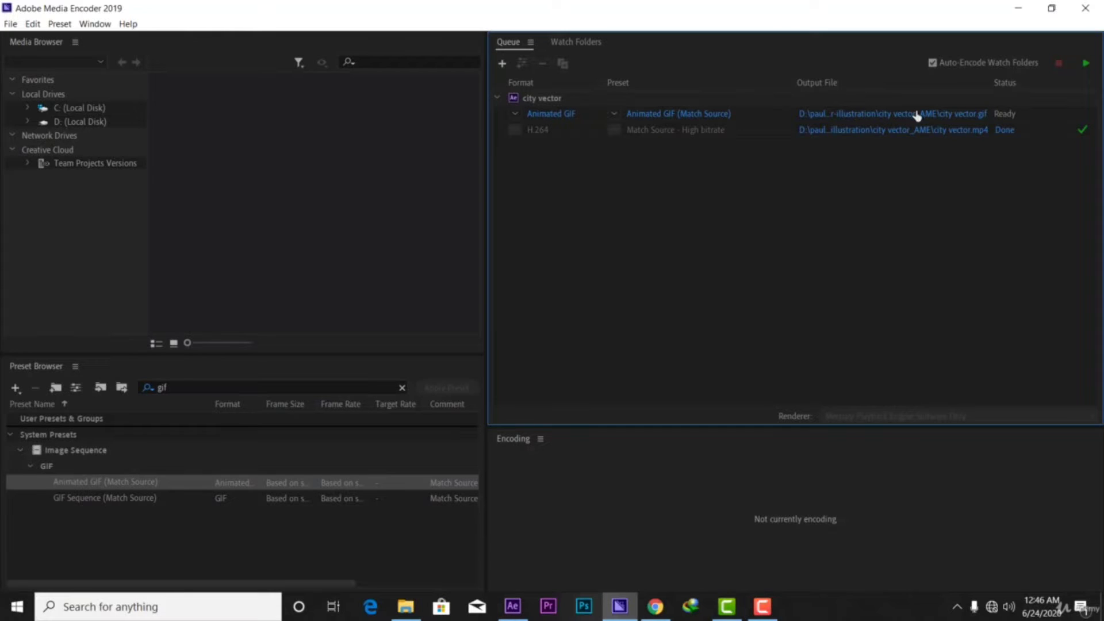
click(613, 113)
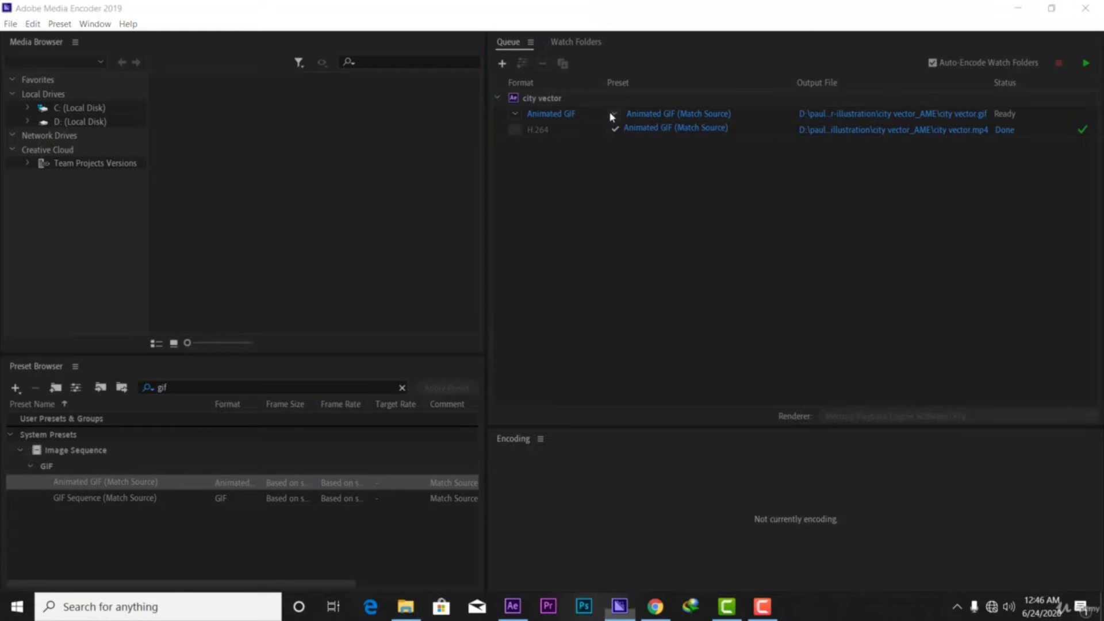
click(614, 113)
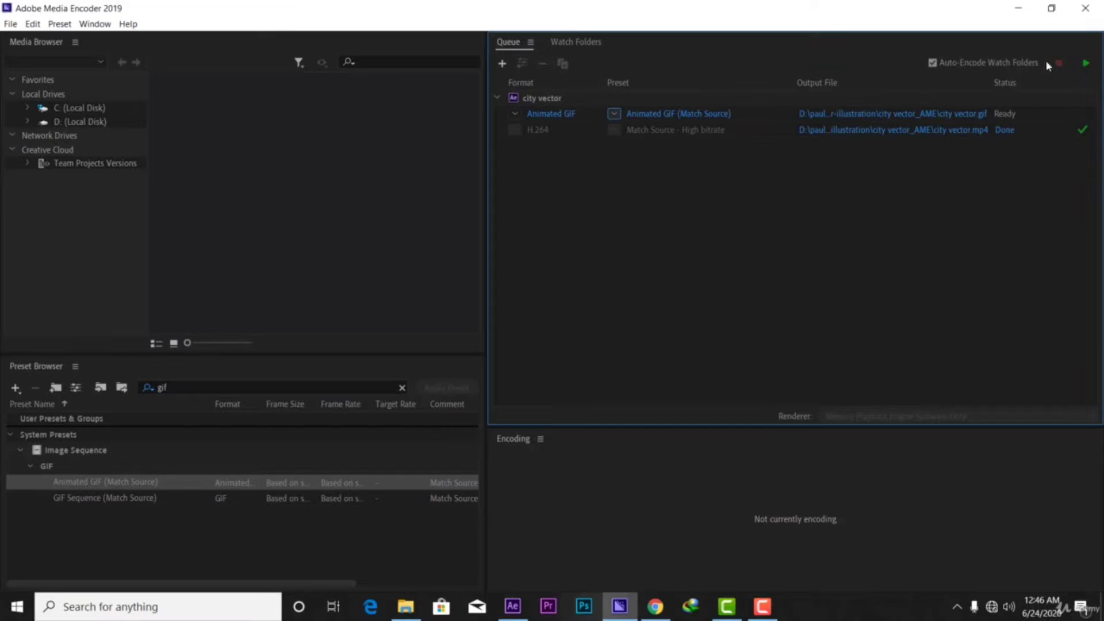
Start the queue to encode the city vector animated GIF
click(1087, 64)
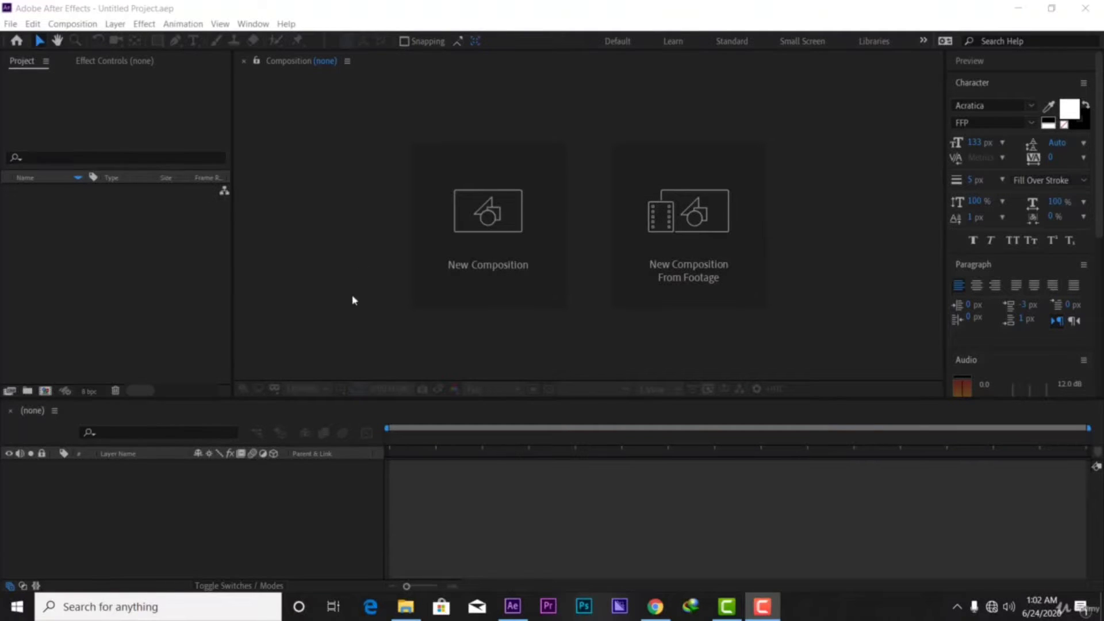
Create a composition named 'working with shapes' at 1920×1080 and 30 fps
click(505, 271)
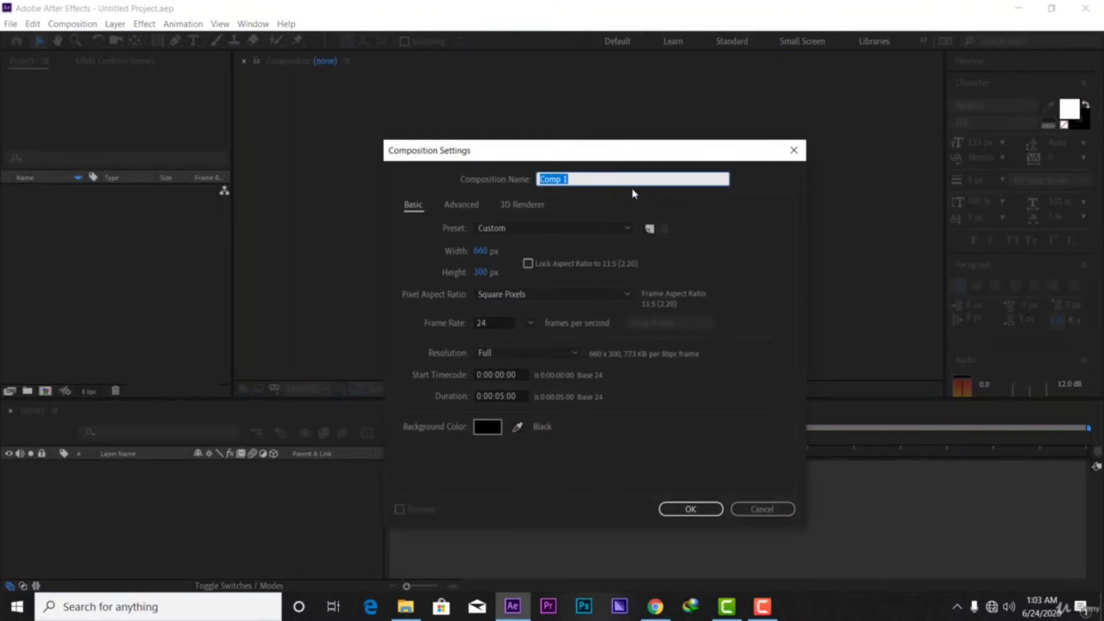
key(BackSpace)
text(working with shapes)
click(482, 252)
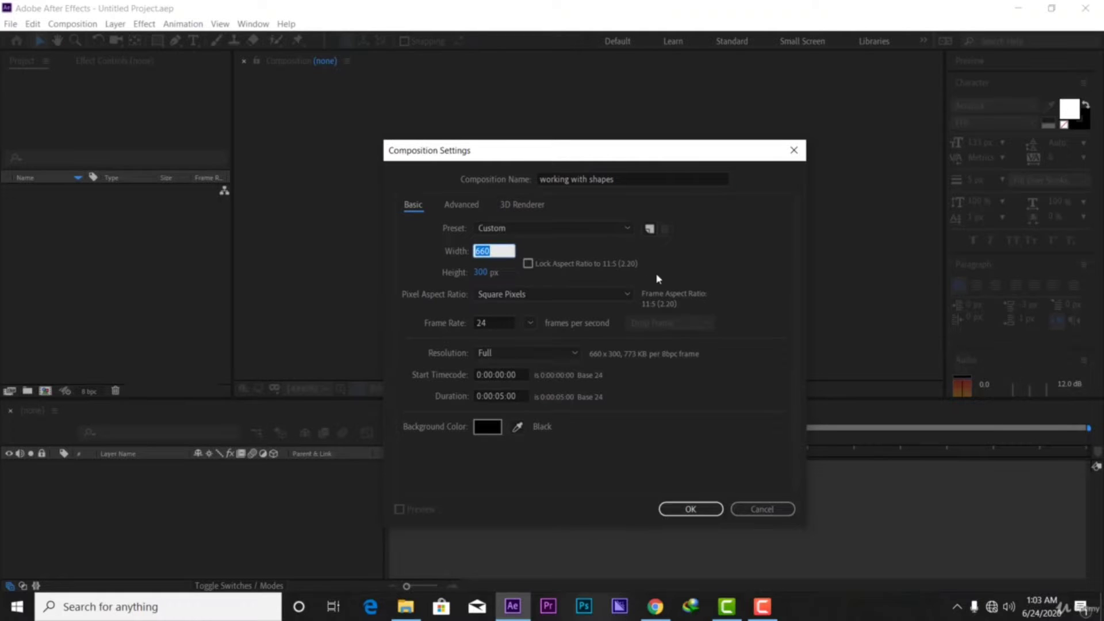
text(19)
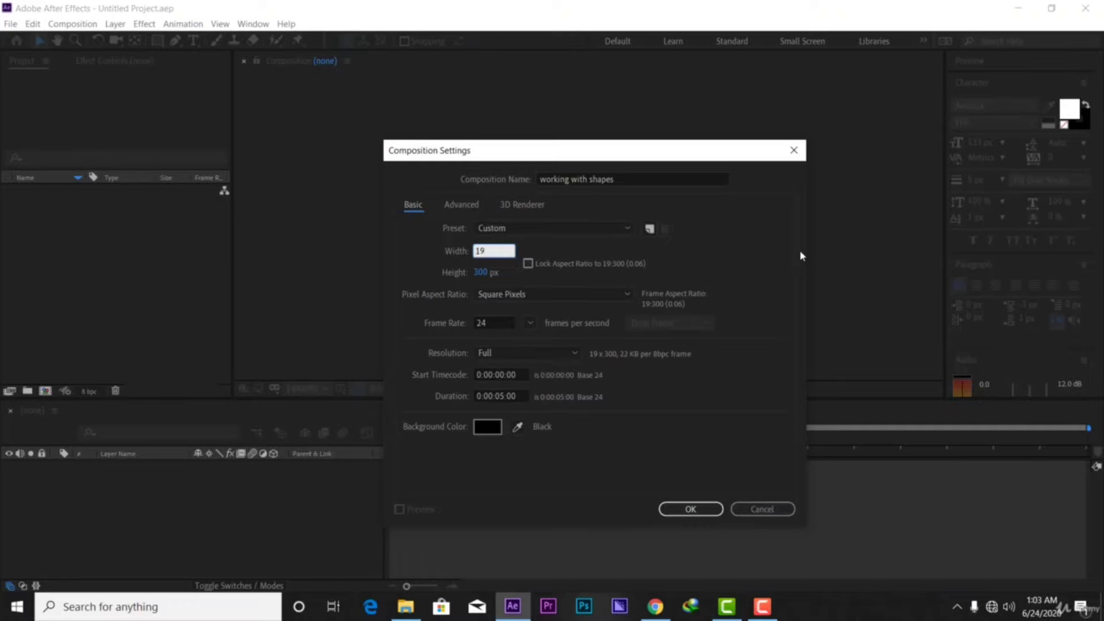
text(20)
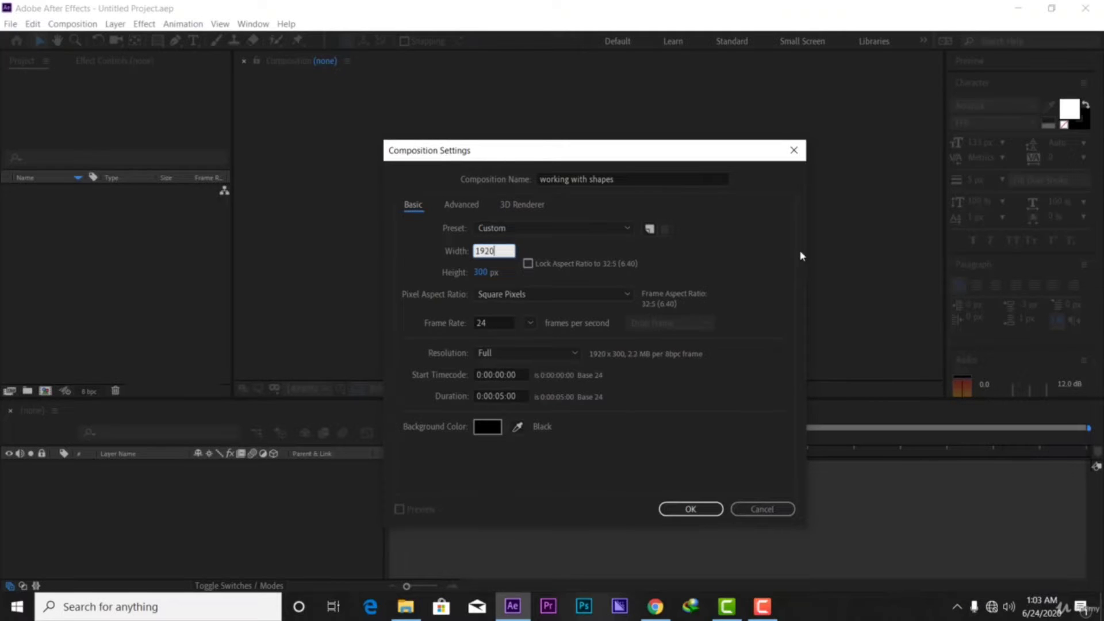
click(483, 273)
text(1)
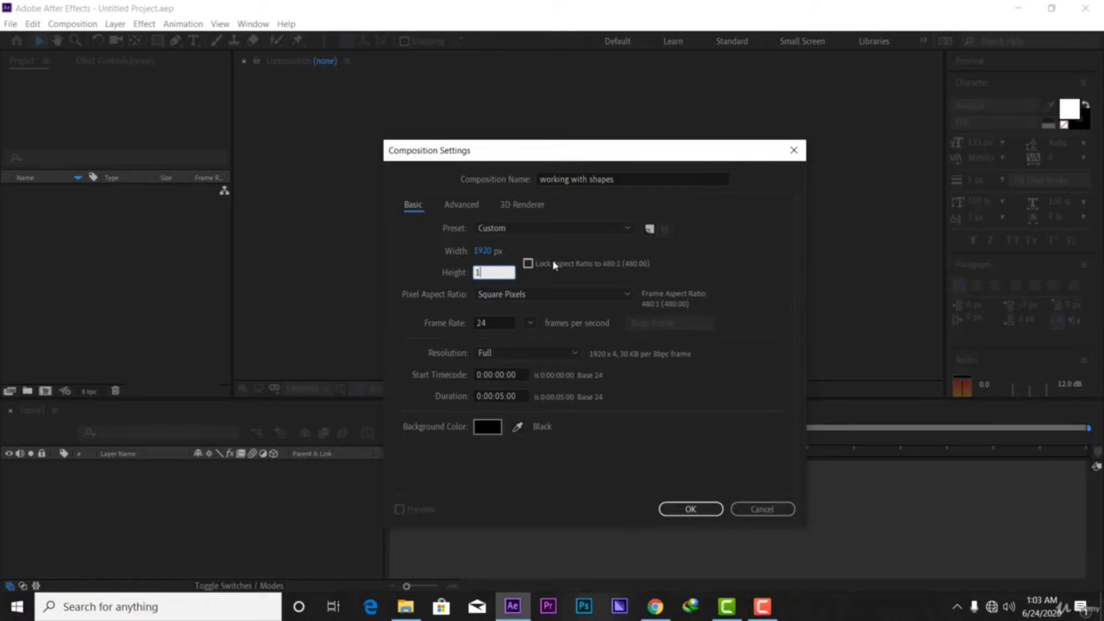
text(080)
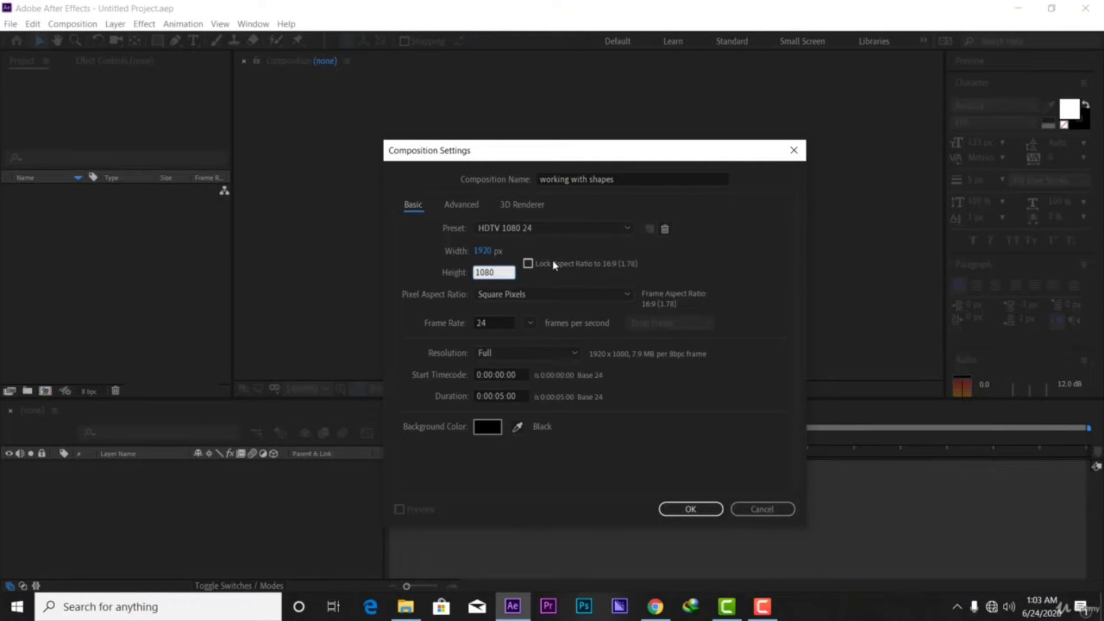
click(664, 264)
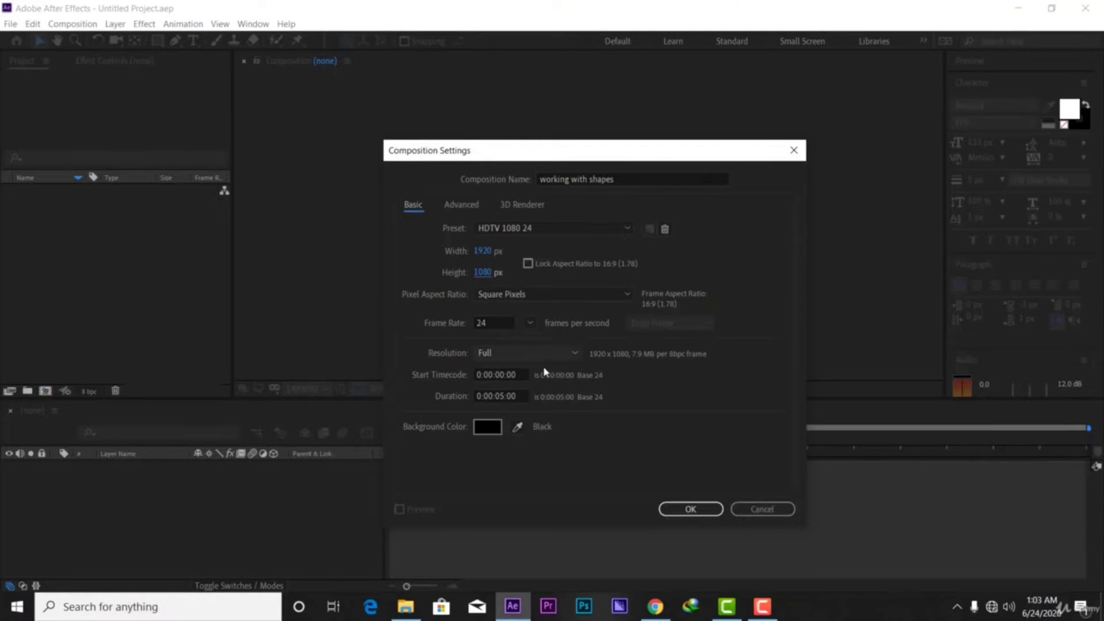
click(529, 324)
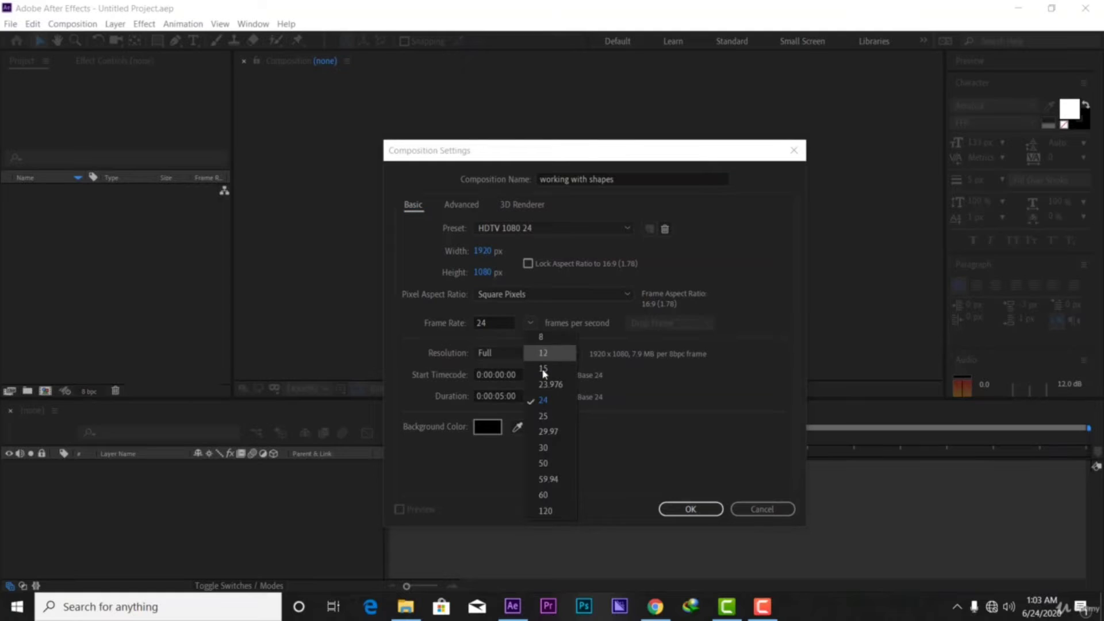
click(544, 448)
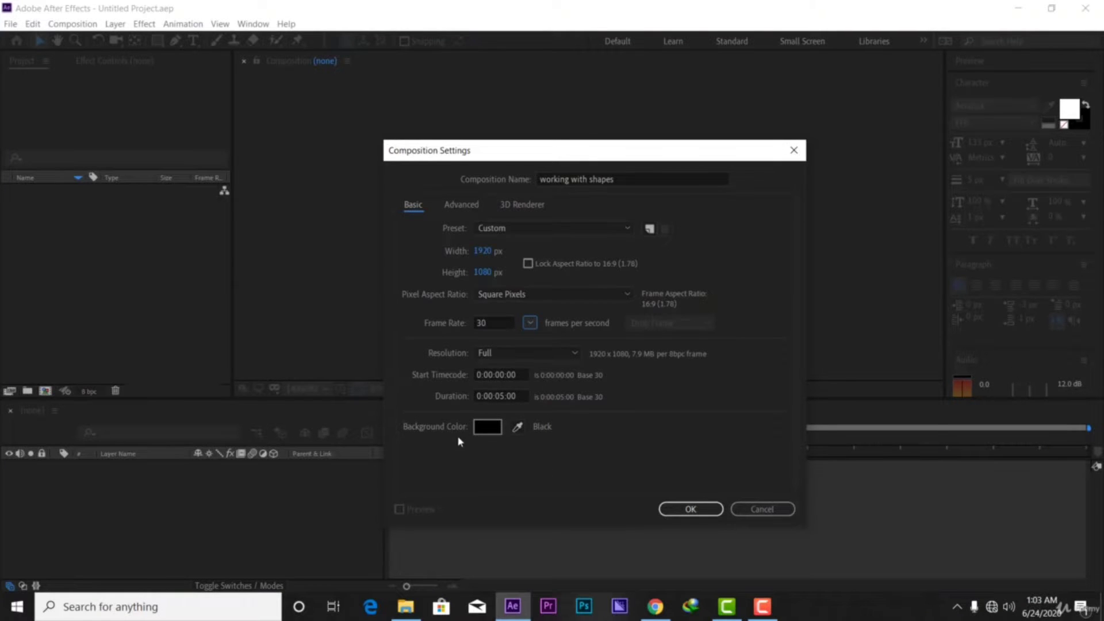
click(688, 509)
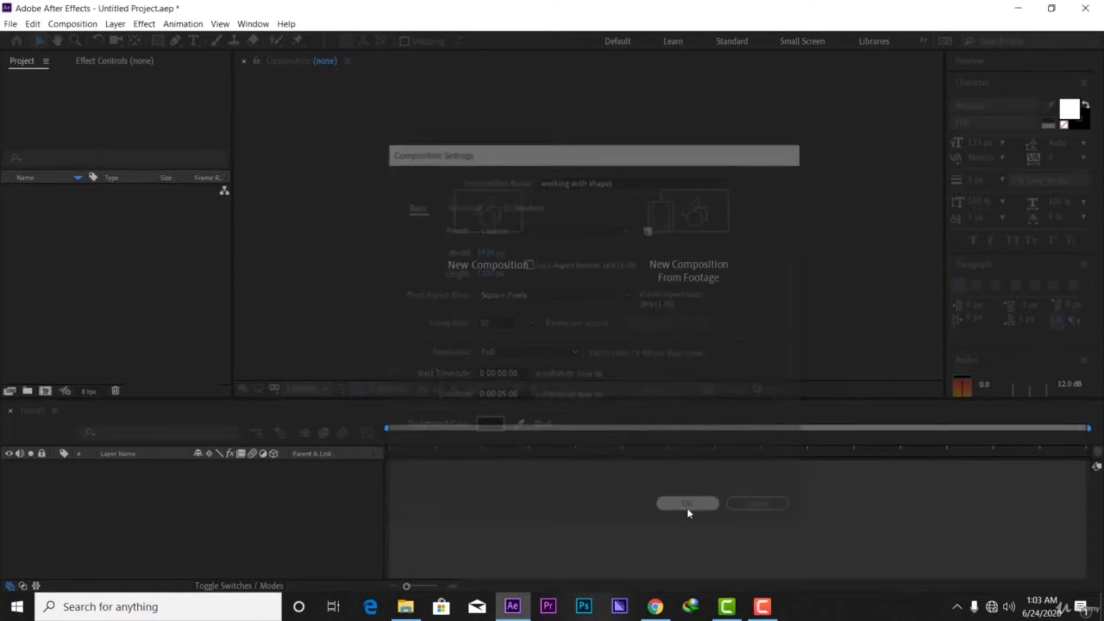
click(322, 389)
Fit the viewer, add a dark blue solid named bg, and lock that layer
click(307, 135)
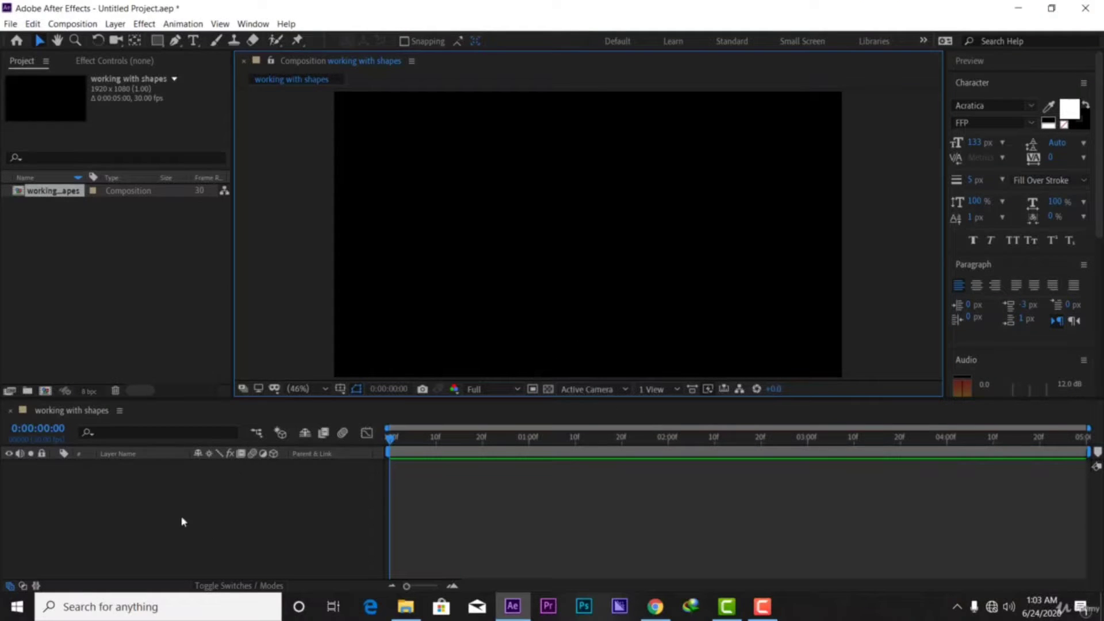
right_click(83, 517)
mouse_move(198, 378)
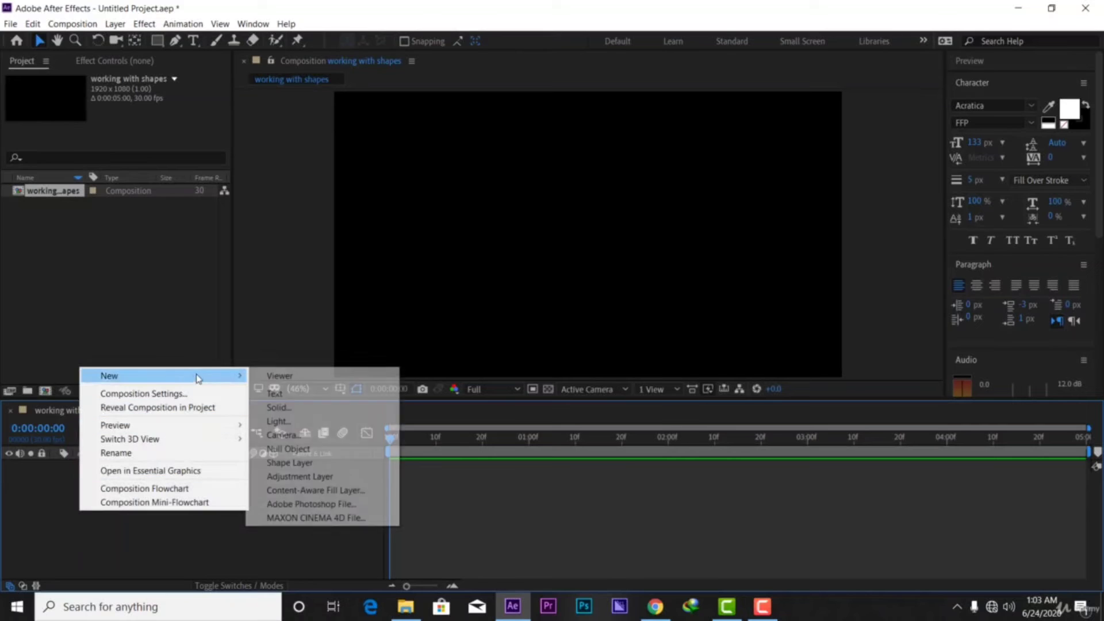
click(275, 407)
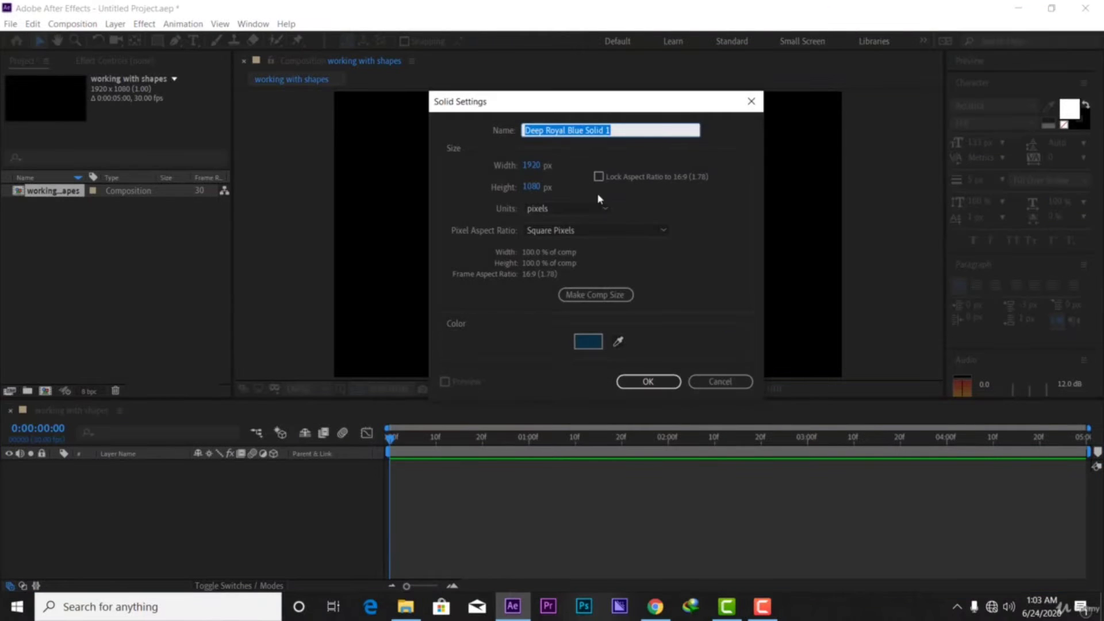
text(bg)
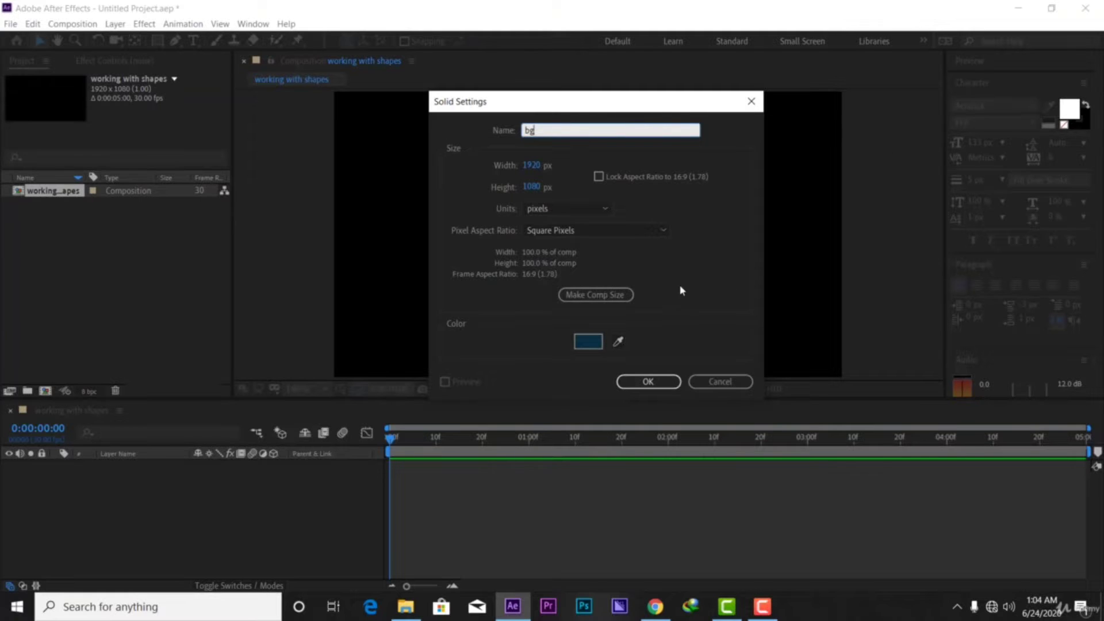
click(648, 381)
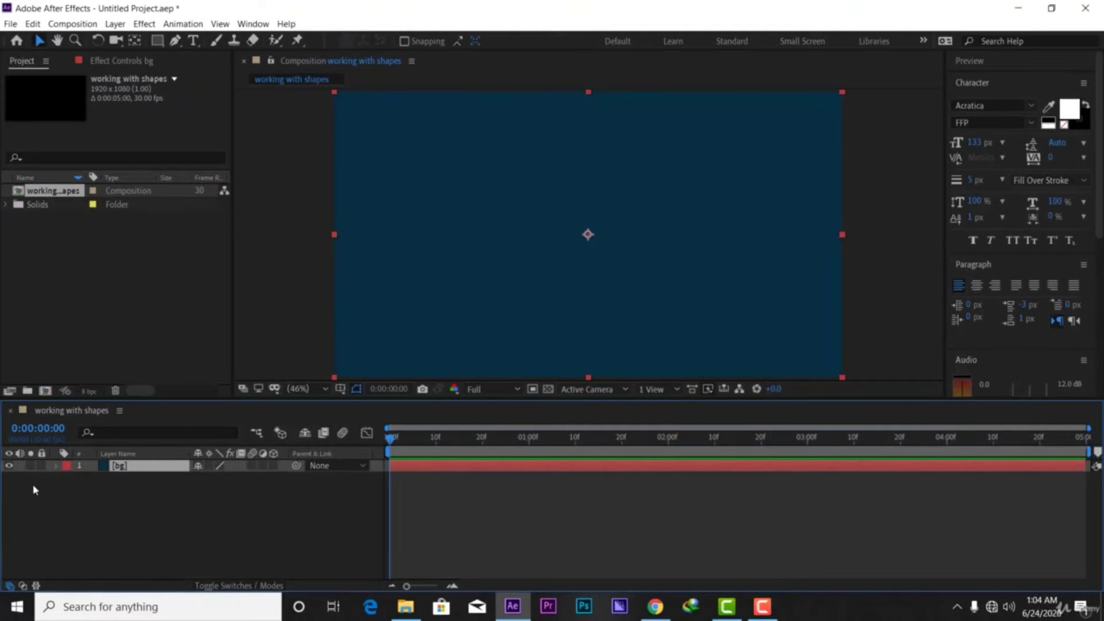
click(41, 467)
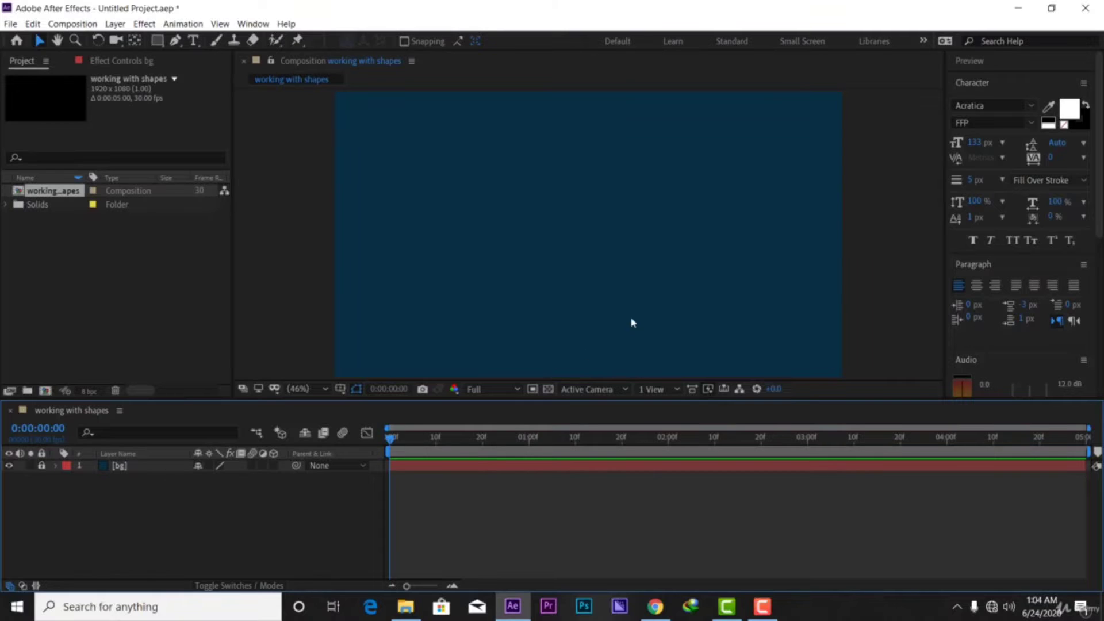
Activate the composition viewer and move through the shape tools to the Pen tool for freeform paths
click(667, 301)
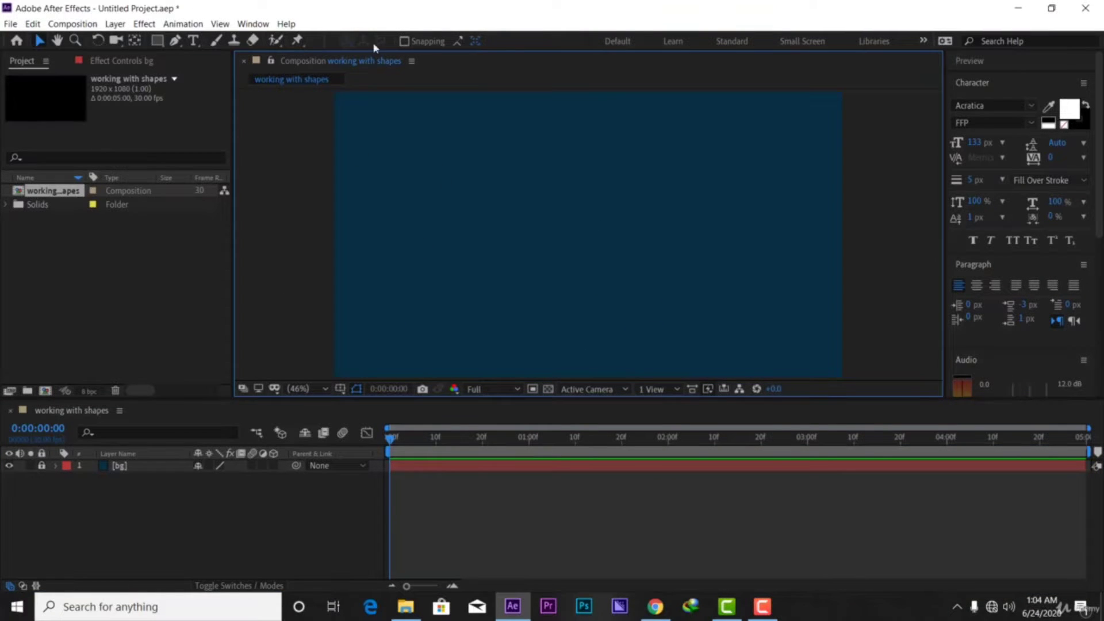
click(157, 41)
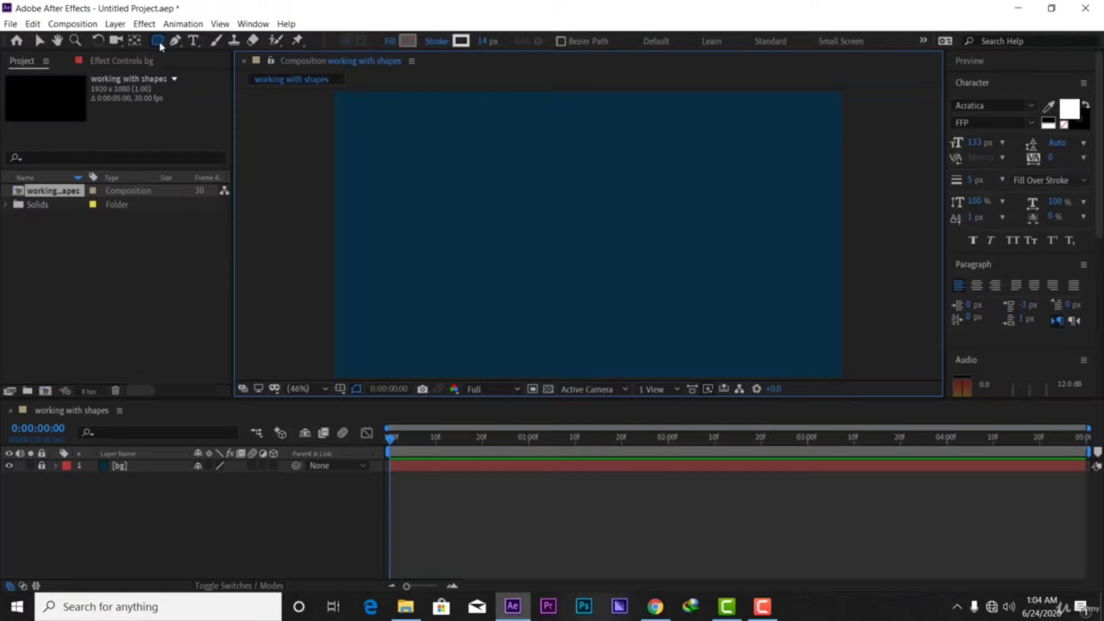
key(q)
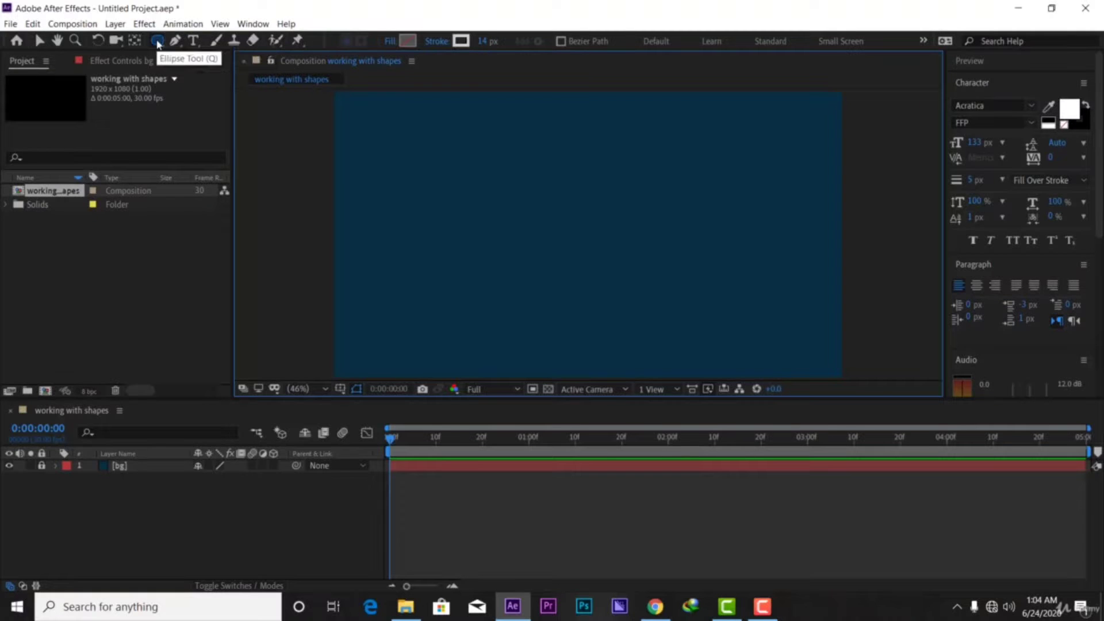
key(q)
key(q)
key(q)
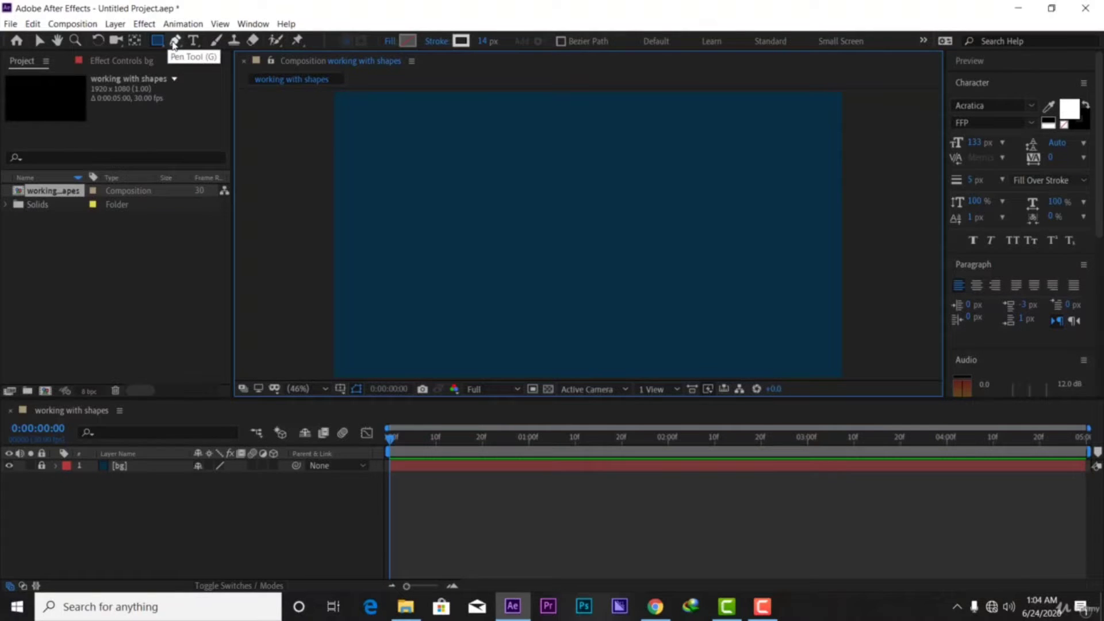
click(176, 42)
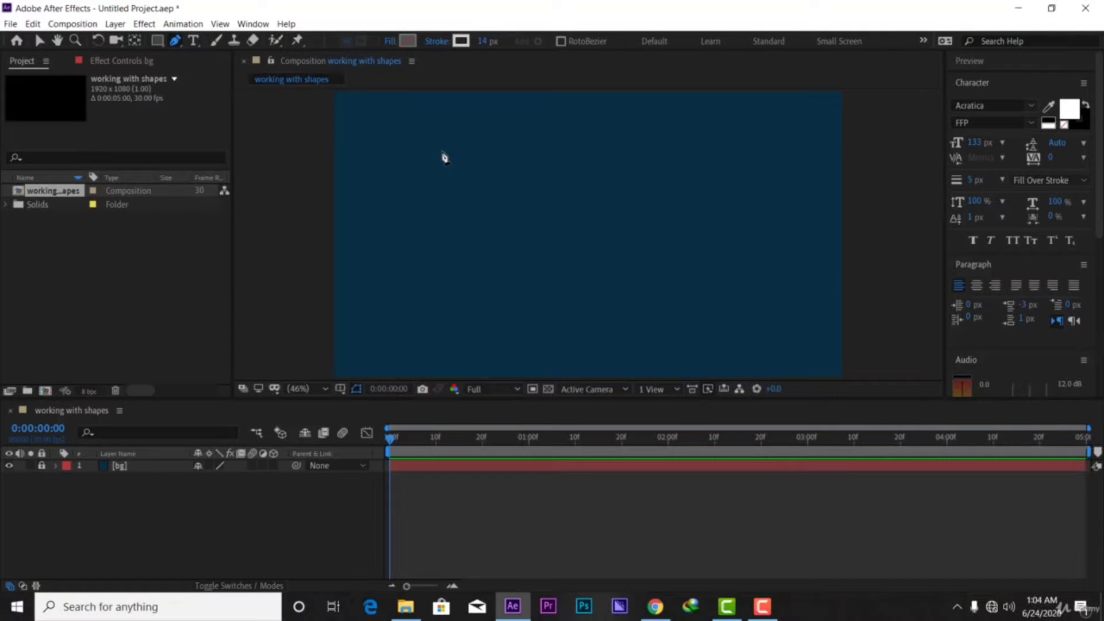
Turn on the proportional grid and draw a closed four-corner rectangle path on it
click(341, 391)
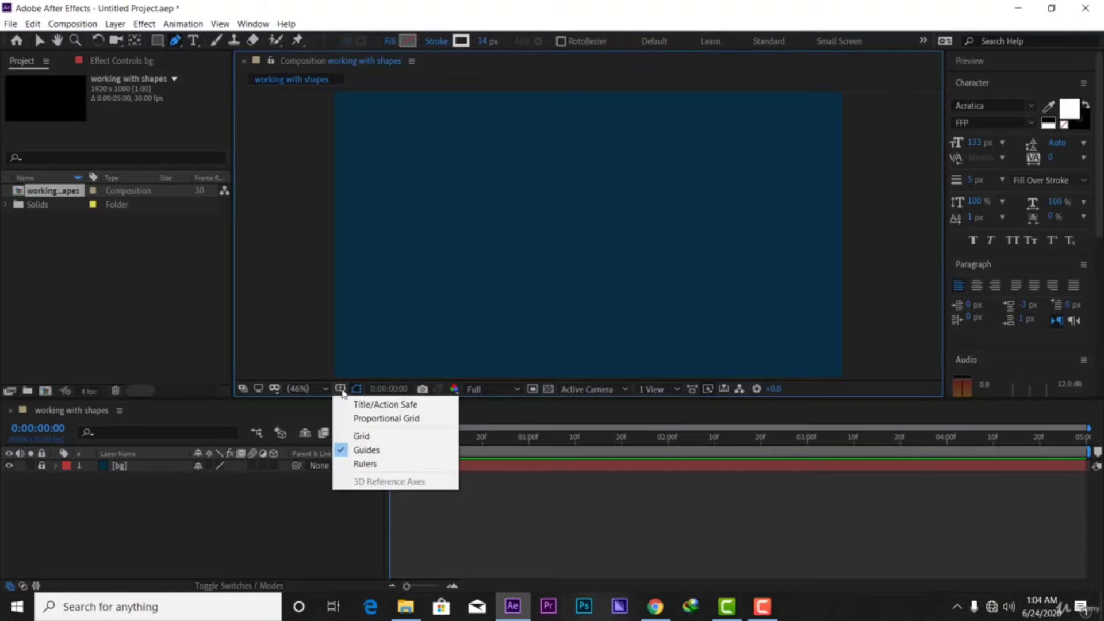
click(364, 420)
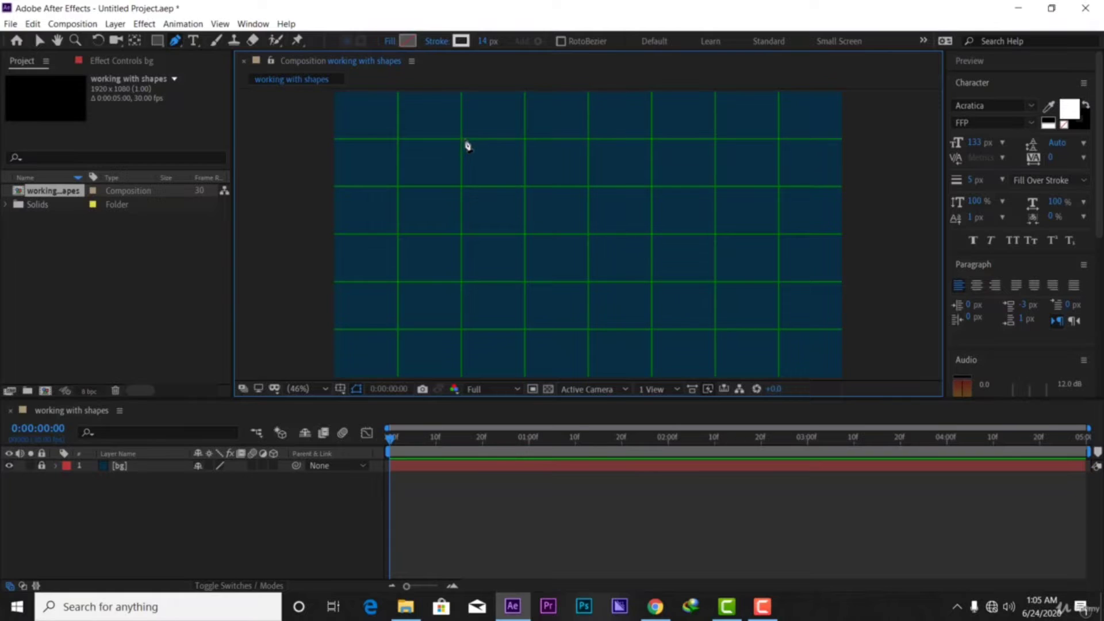
click(462, 282)
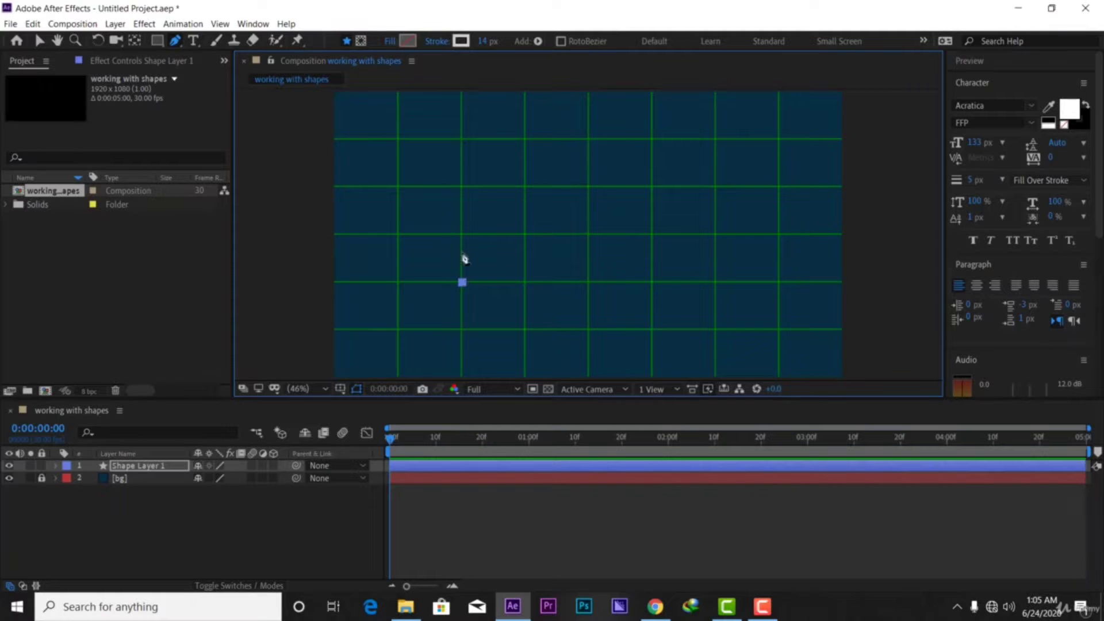
click(463, 139)
click(654, 138)
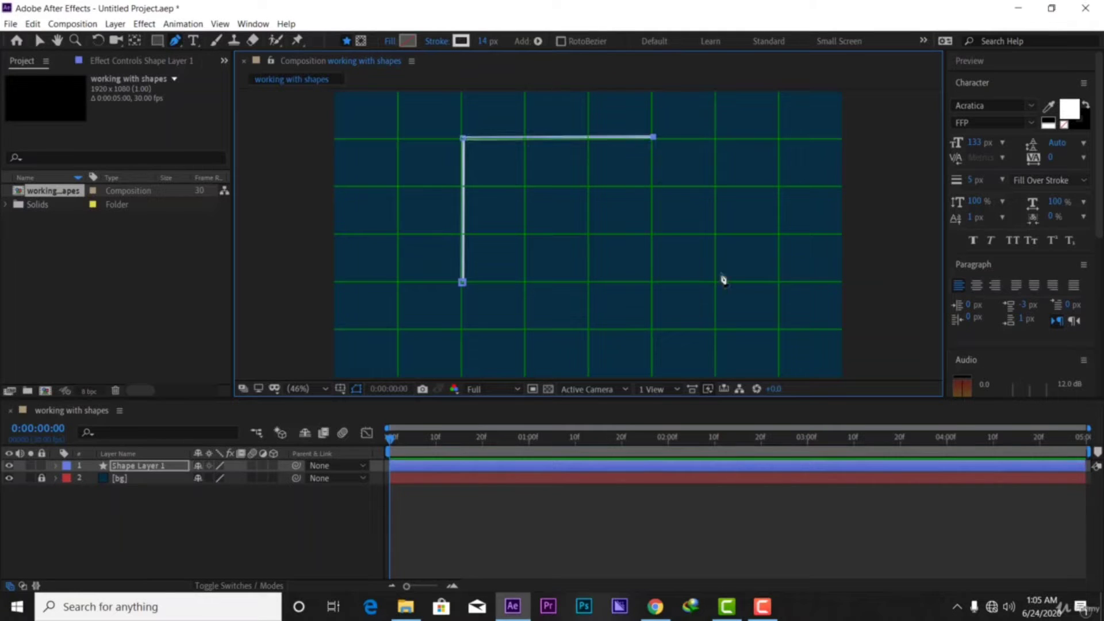
click(653, 282)
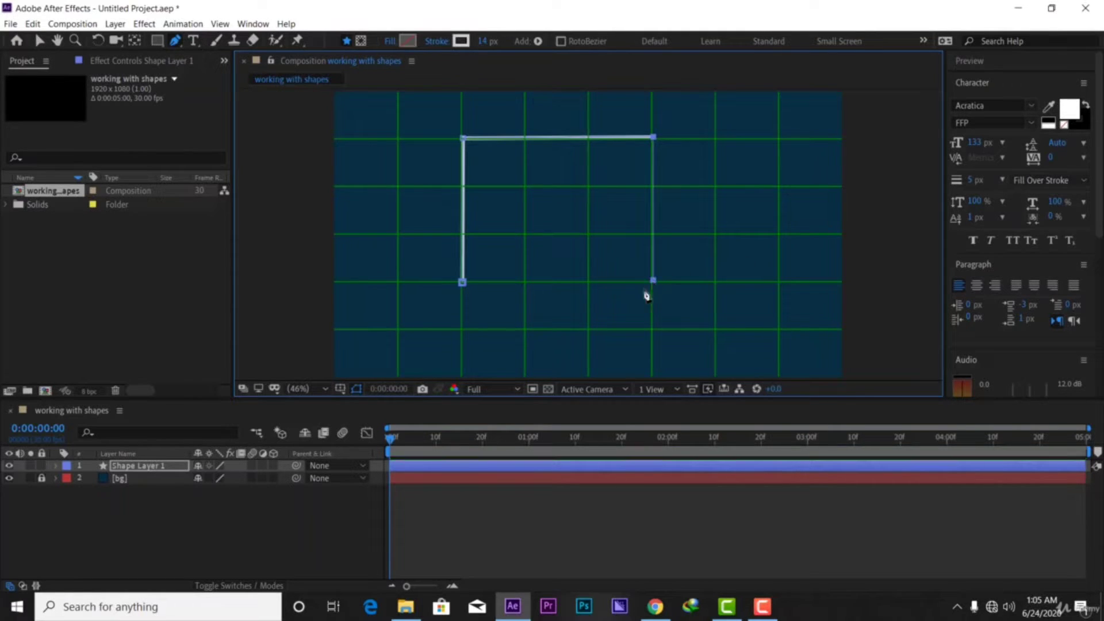
click(464, 284)
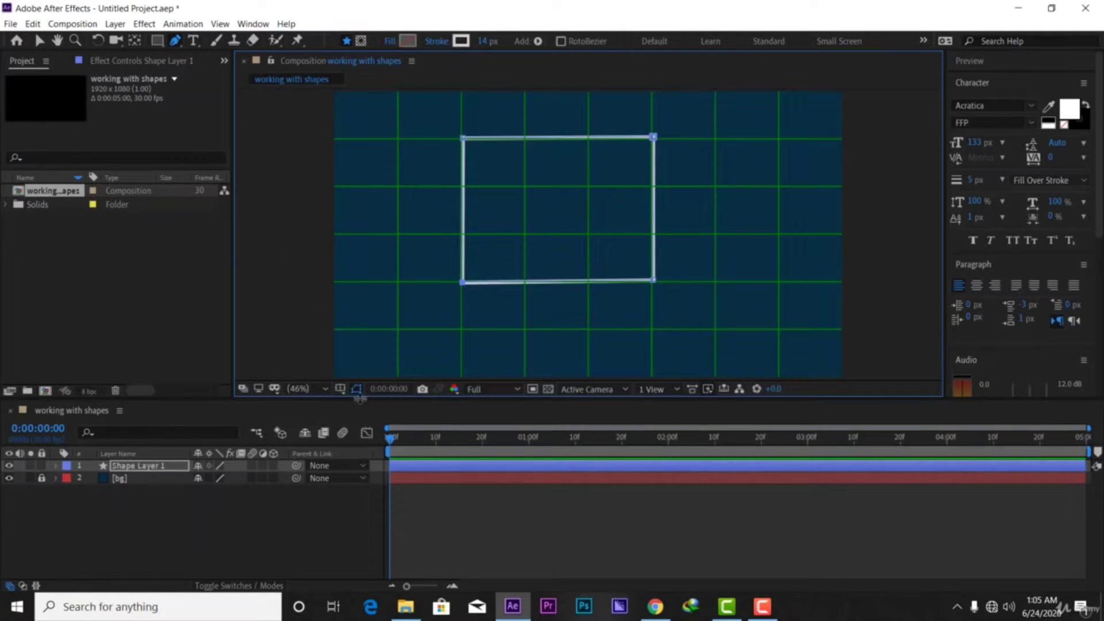
Turn off the proportional grid and return to the Selection tool
click(341, 389)
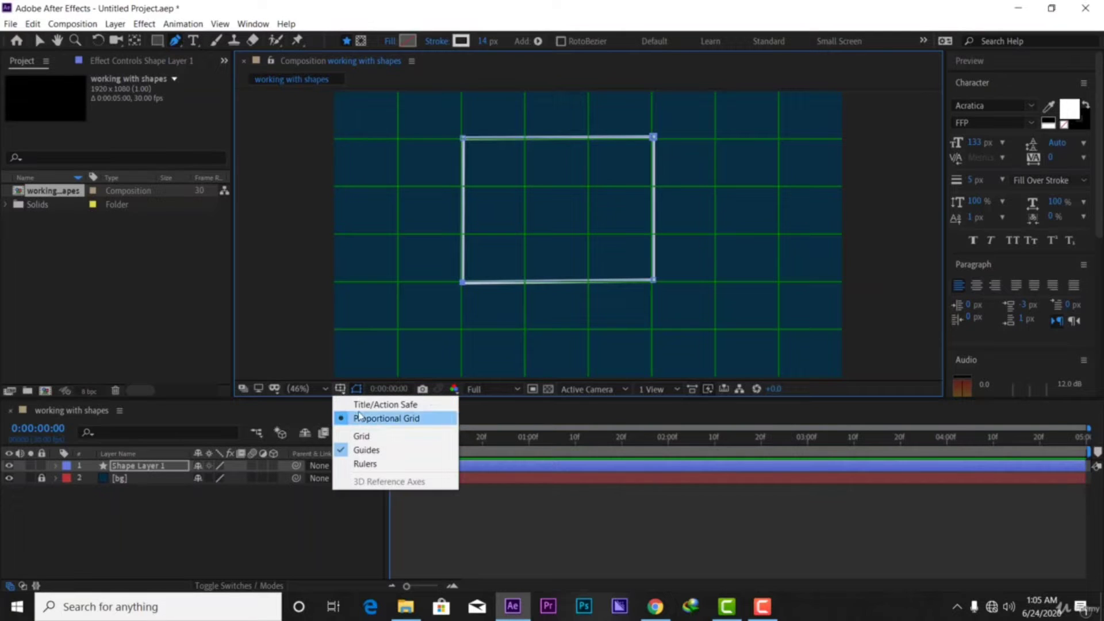
click(374, 420)
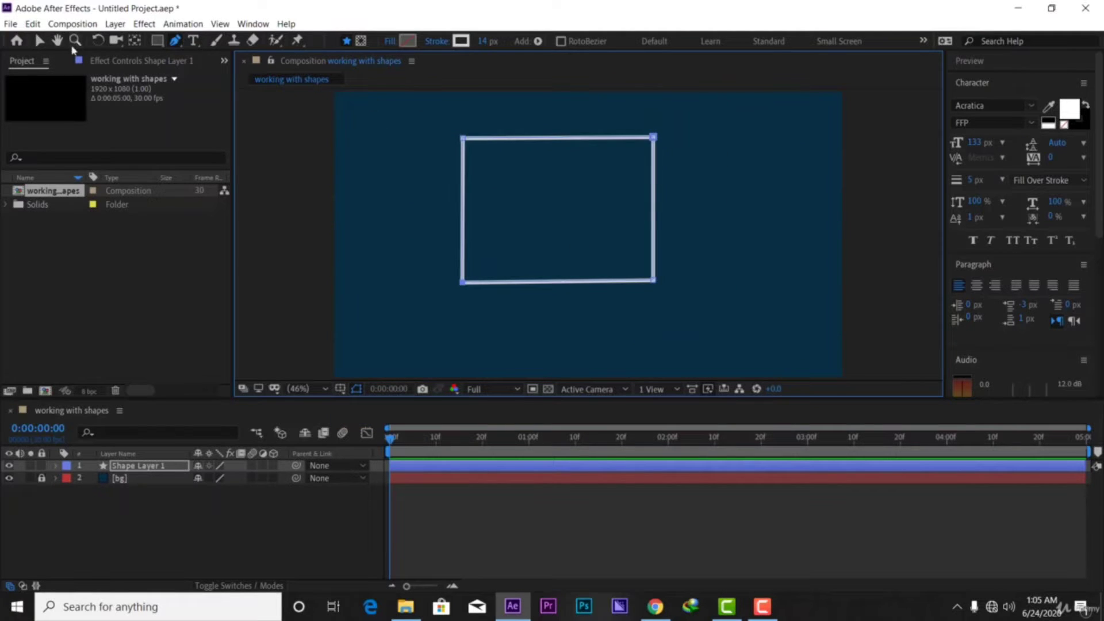
click(38, 41)
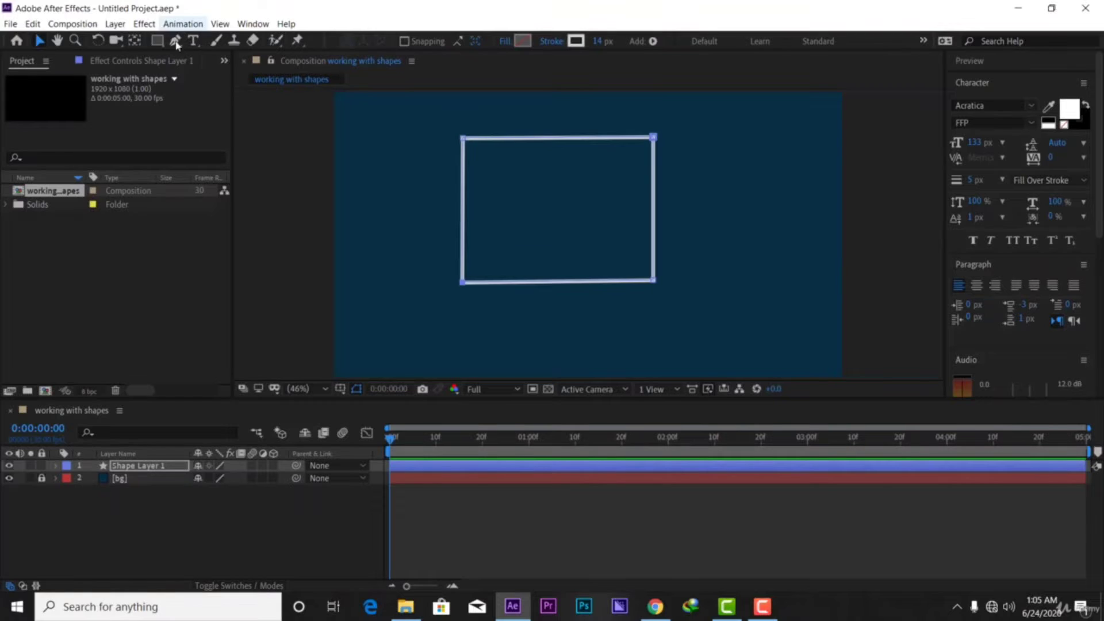
Delete Shape Layer 1 with its rectangle and reselect the Pen tool
click(139, 467)
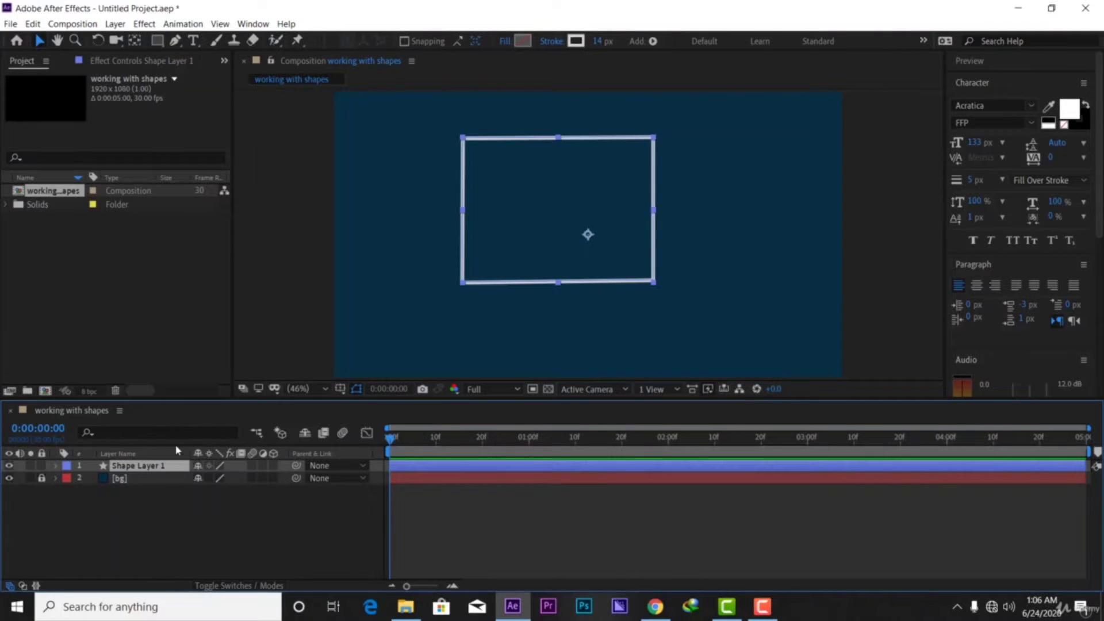
key(Delete)
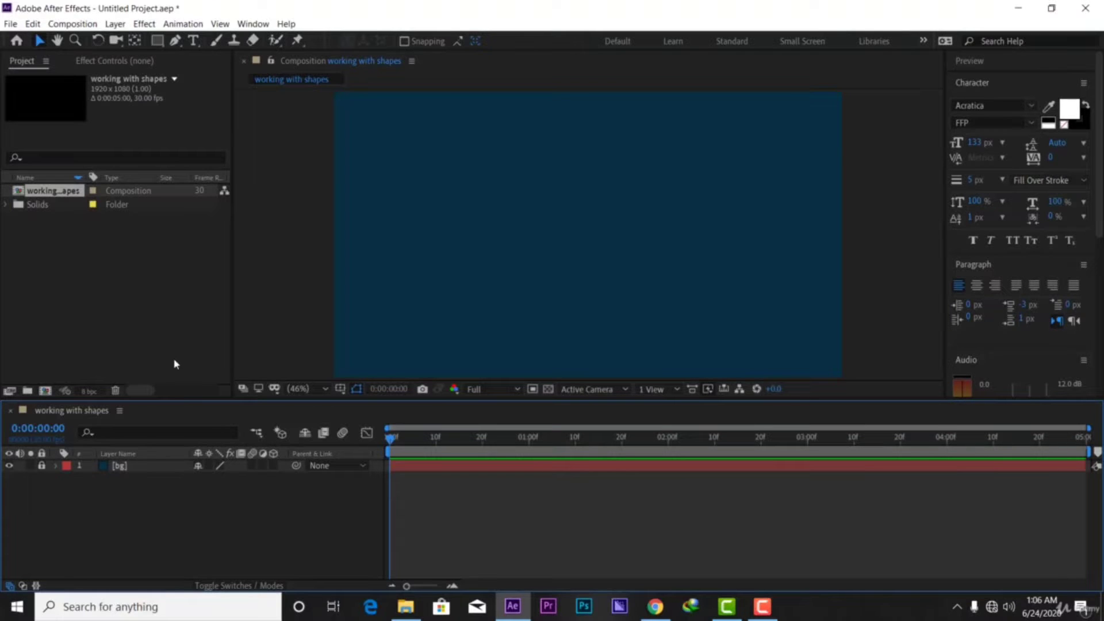
click(176, 40)
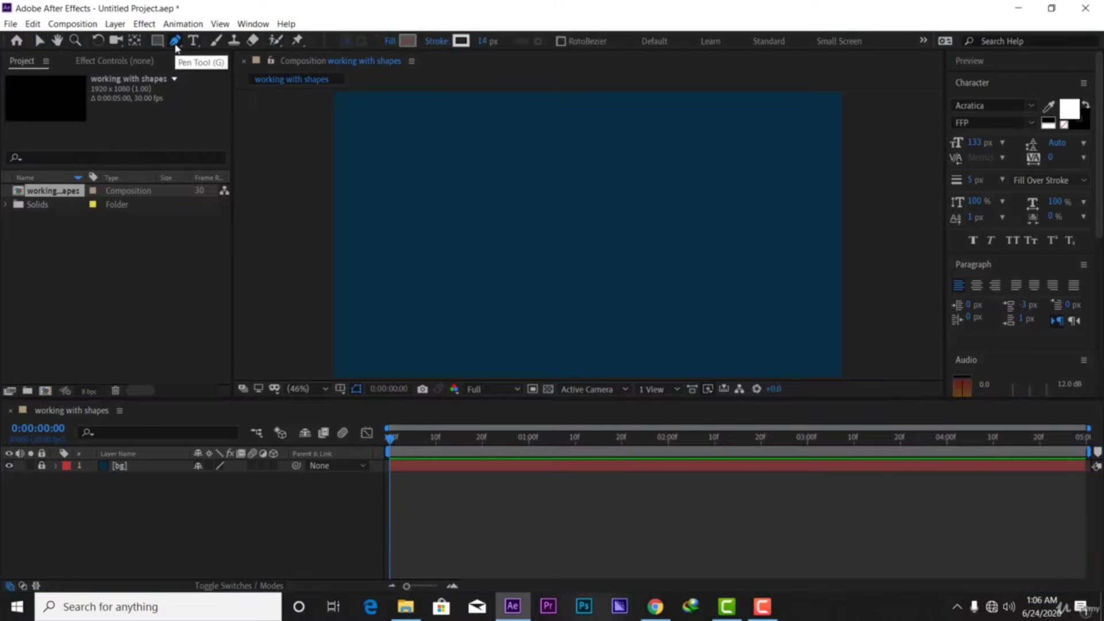
Set the Pen tool's stroke width to 12 px
click(480, 41)
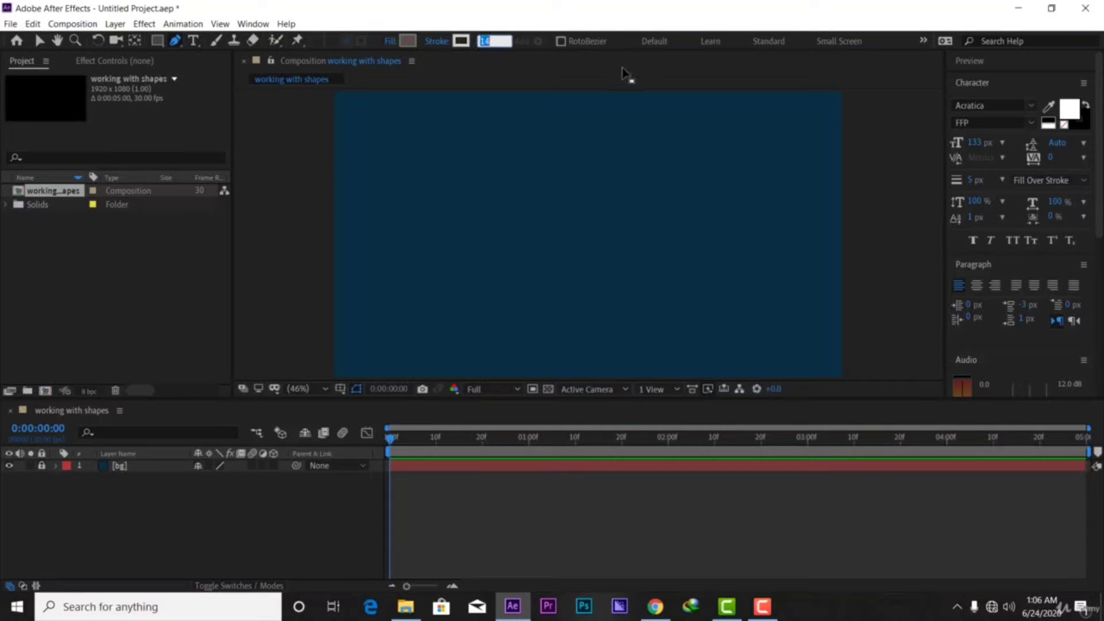
key(BackSpace)
text(12)
key(Return)
Draw an open five-point zigzag across the composition, then return to the Selection tool
click(351, 289)
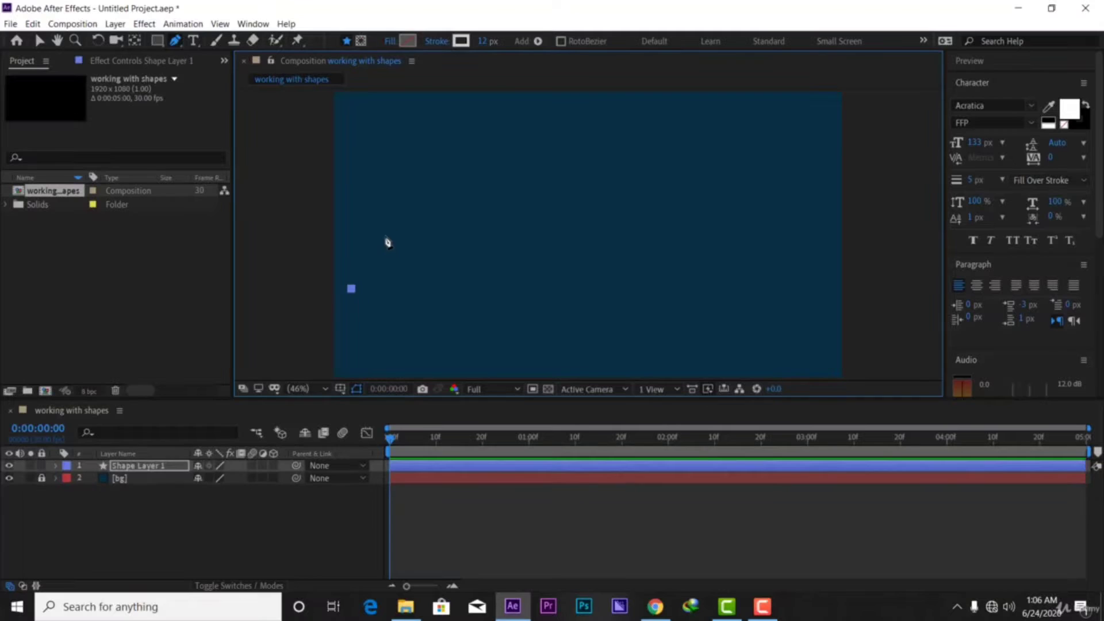
click(439, 157)
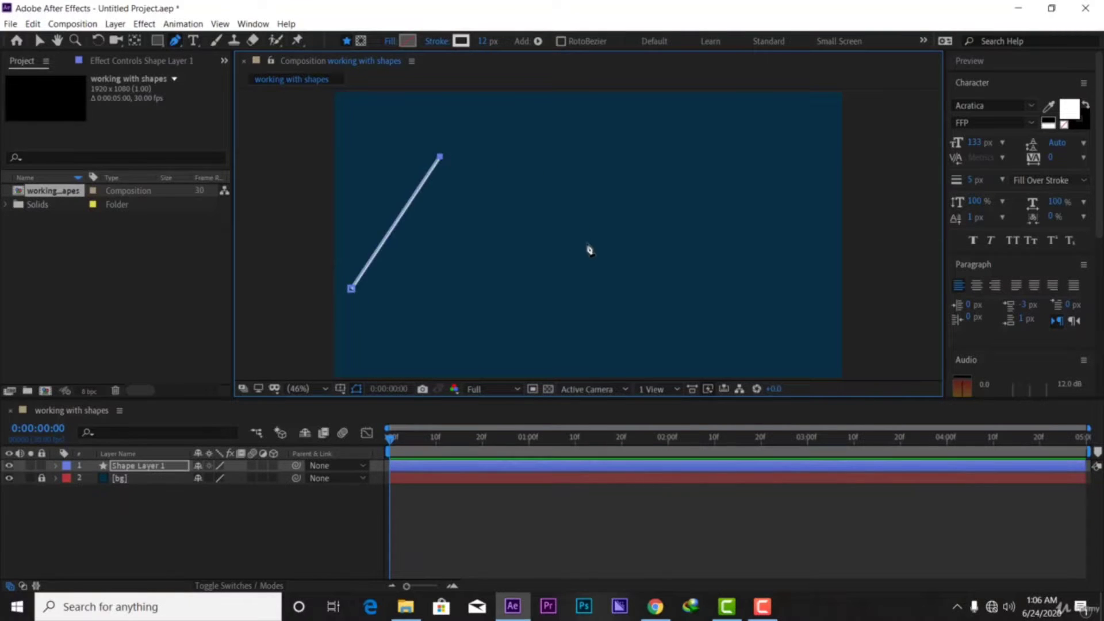
click(595, 279)
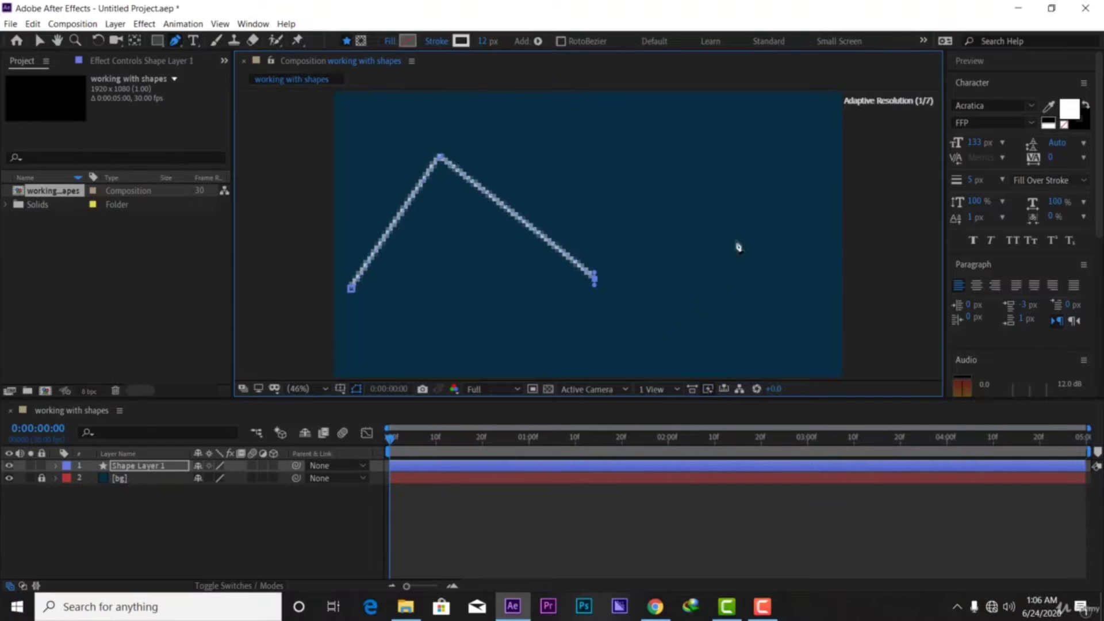
click(800, 134)
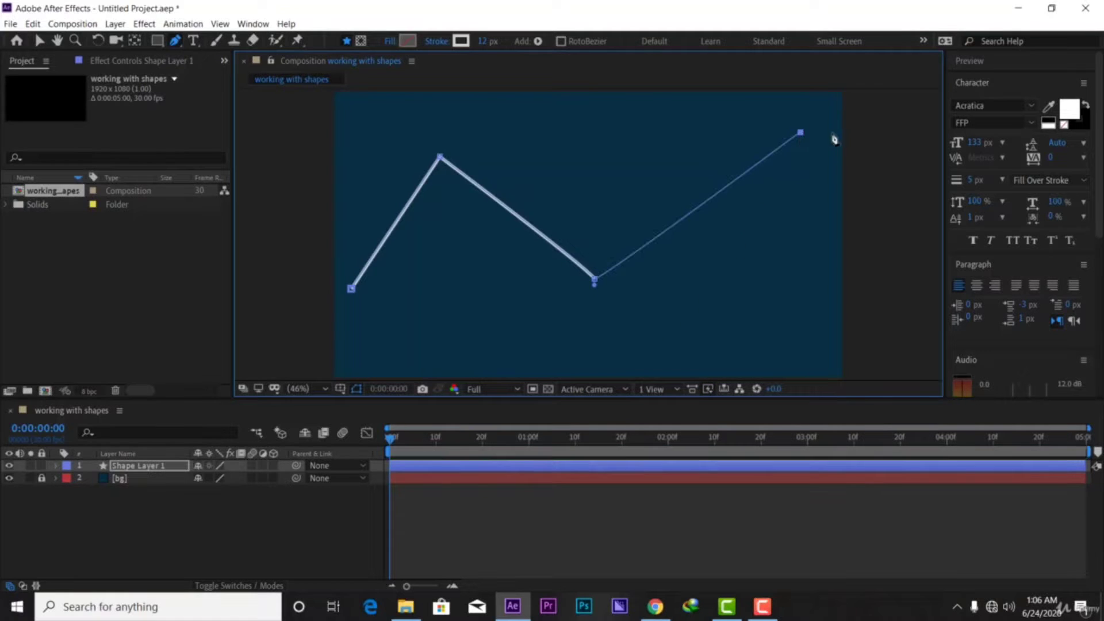
click(859, 206)
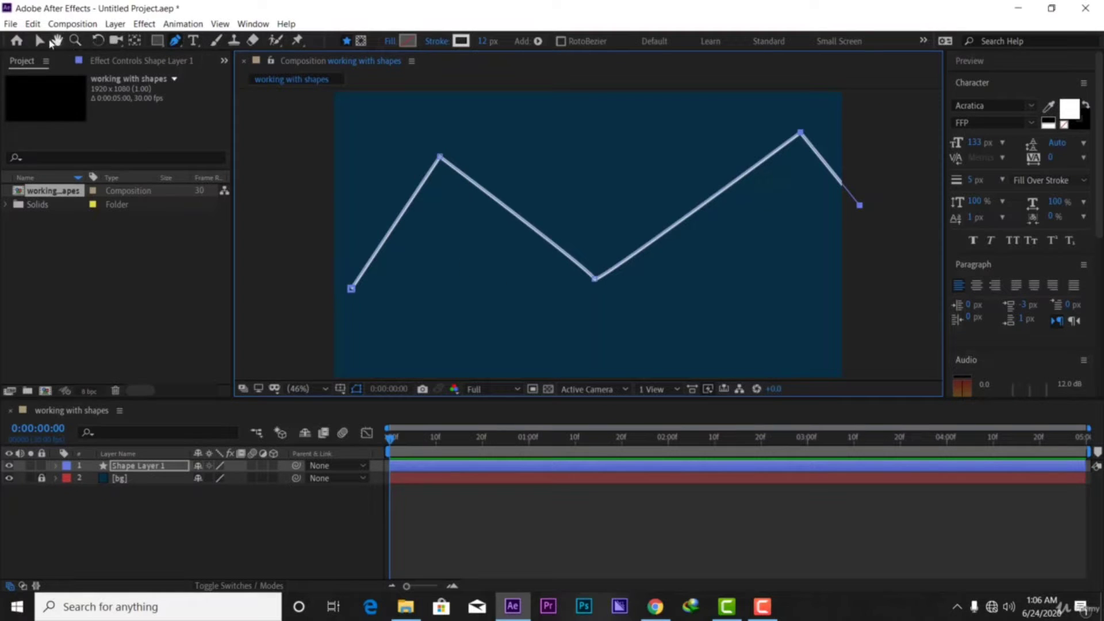
click(39, 40)
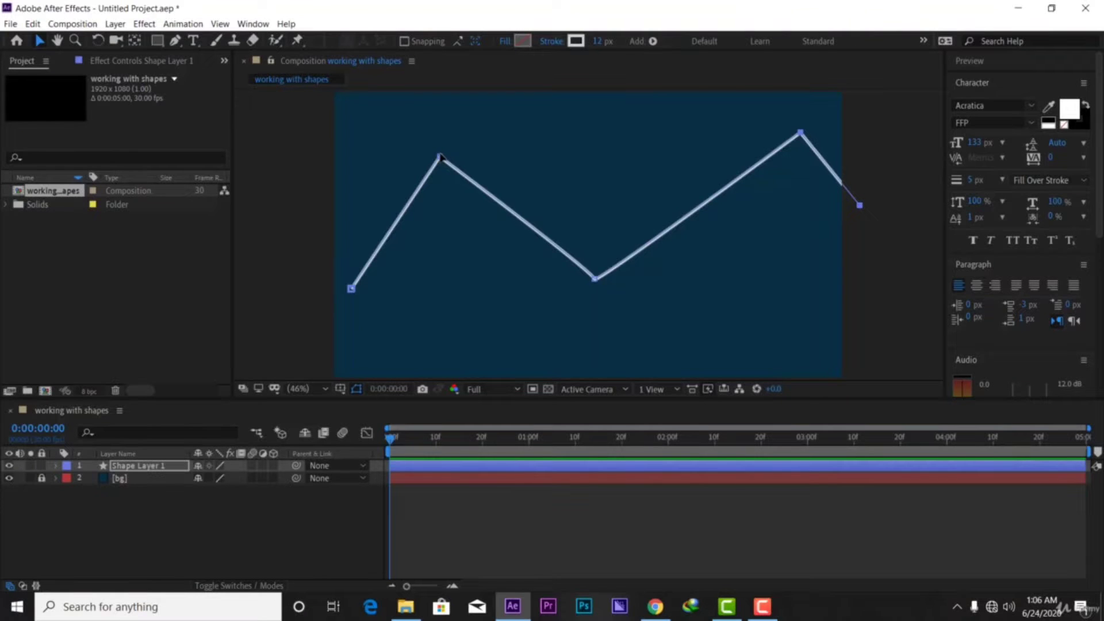
Drag the zigzag's left and right peaks higher and nudge the middle valley slightly down-right
mouse_move(441, 158)
mouse_down()
mouse_move(452, 159)
mouse_move(443, 172)
mouse_move(421, 170)
mouse_move(444, 180)
mouse_up()
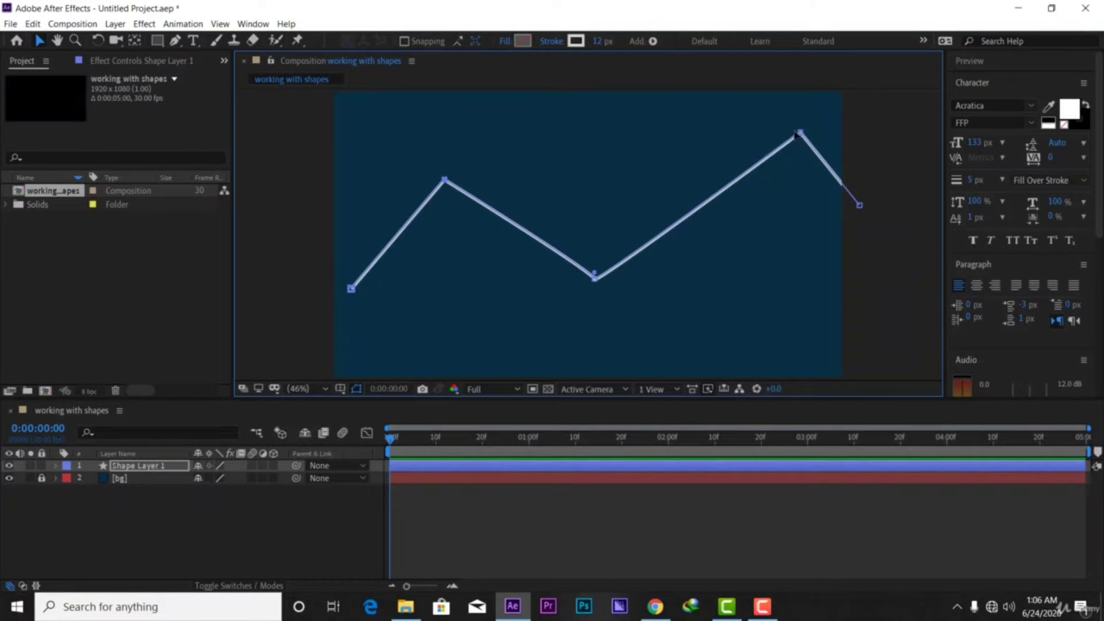
mouse_move(795, 135)
mouse_down()
mouse_move(809, 143)
mouse_move(785, 123)
mouse_up()
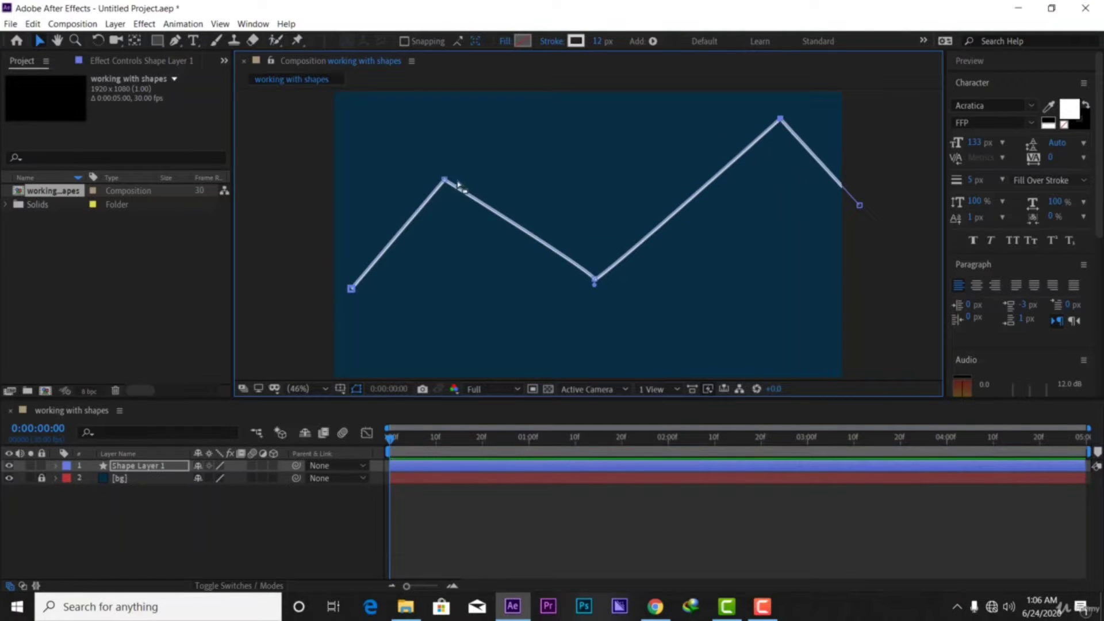
drag(443, 173, 431, 128)
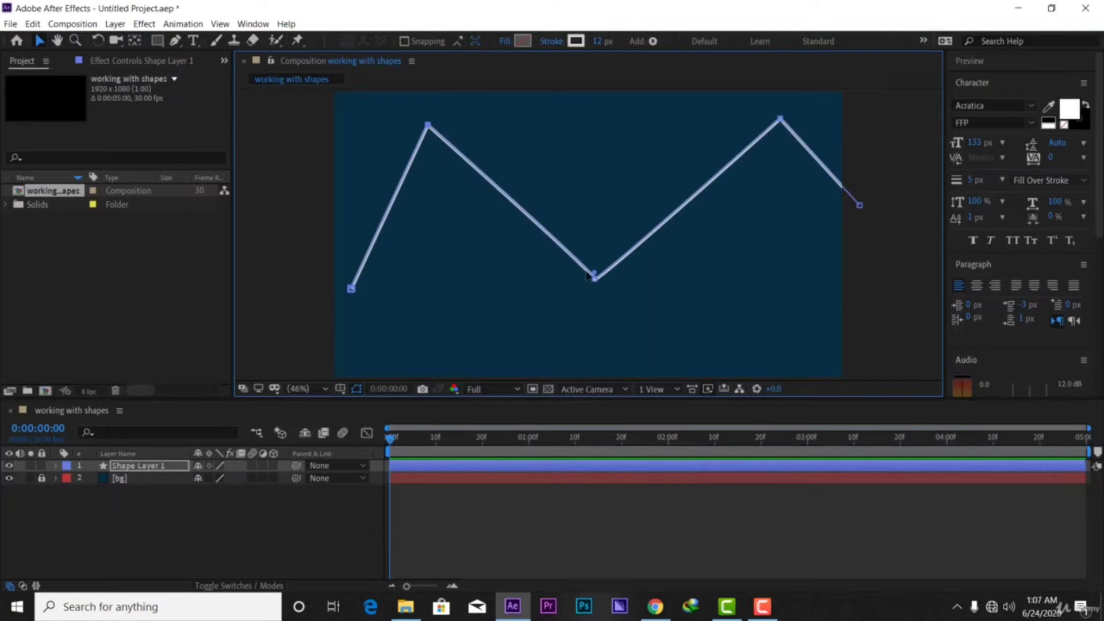
drag(595, 280, 597, 282)
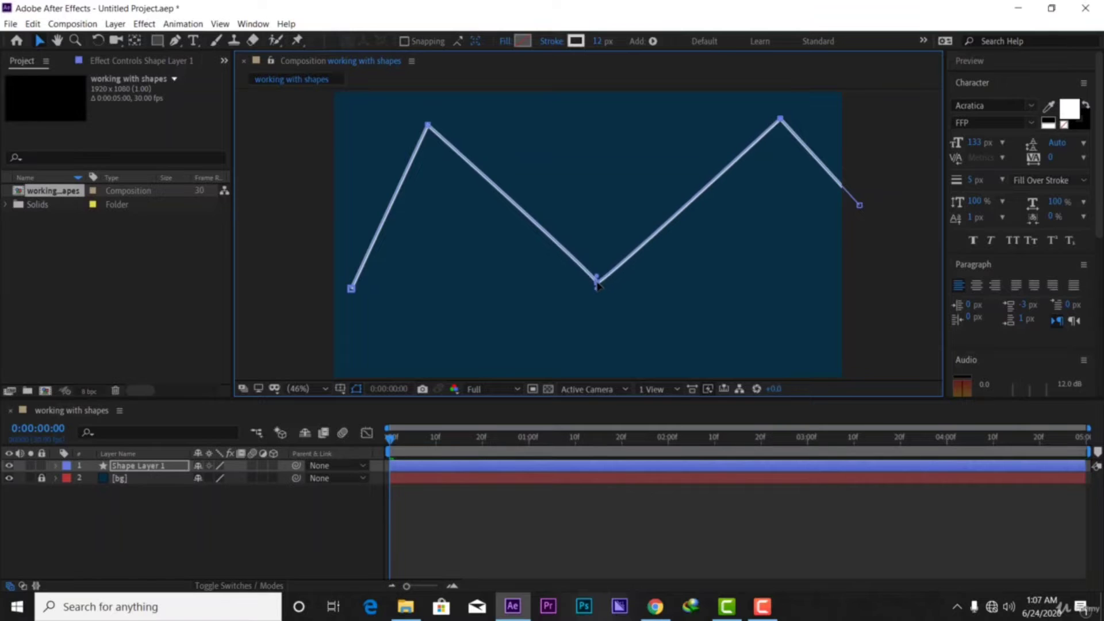
Expand Shape Layer 1, Contents and Shape 1 to list Path 1, Stroke 1, Fill 1 and Transform
click(57, 466)
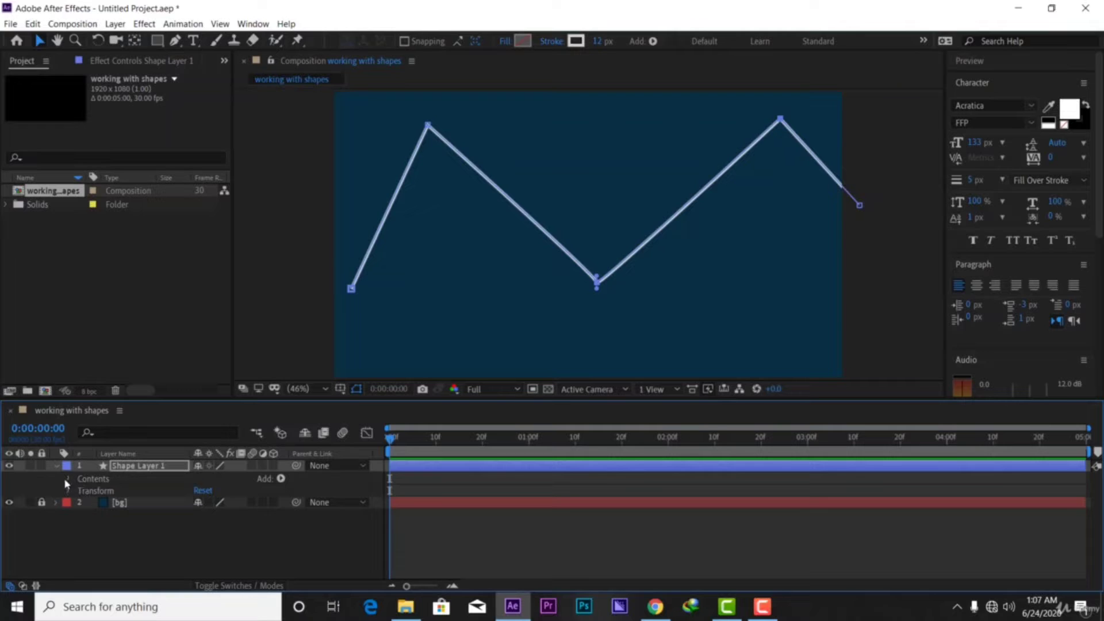
click(66, 479)
click(82, 492)
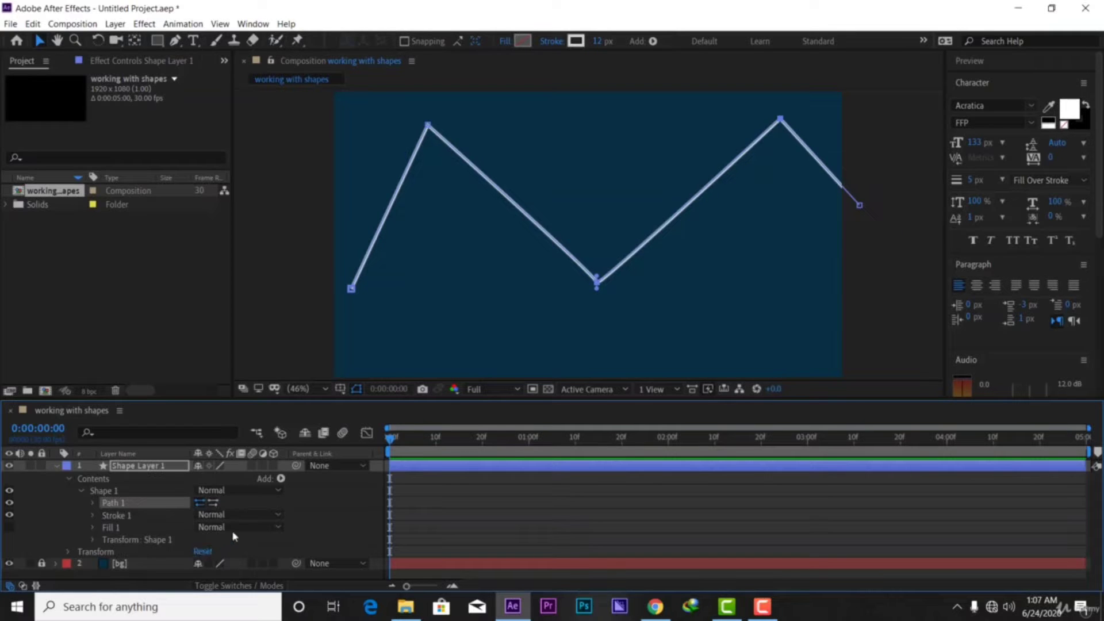
Change Stroke 1's Line Cap from Butt Cap to Round Cap
click(92, 516)
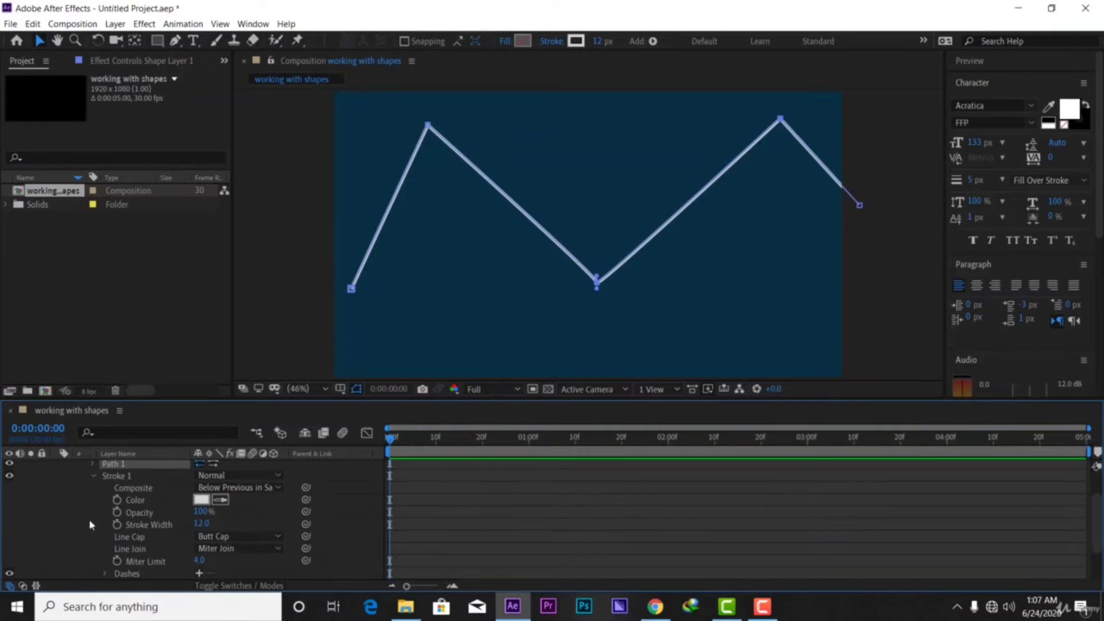
click(236, 537)
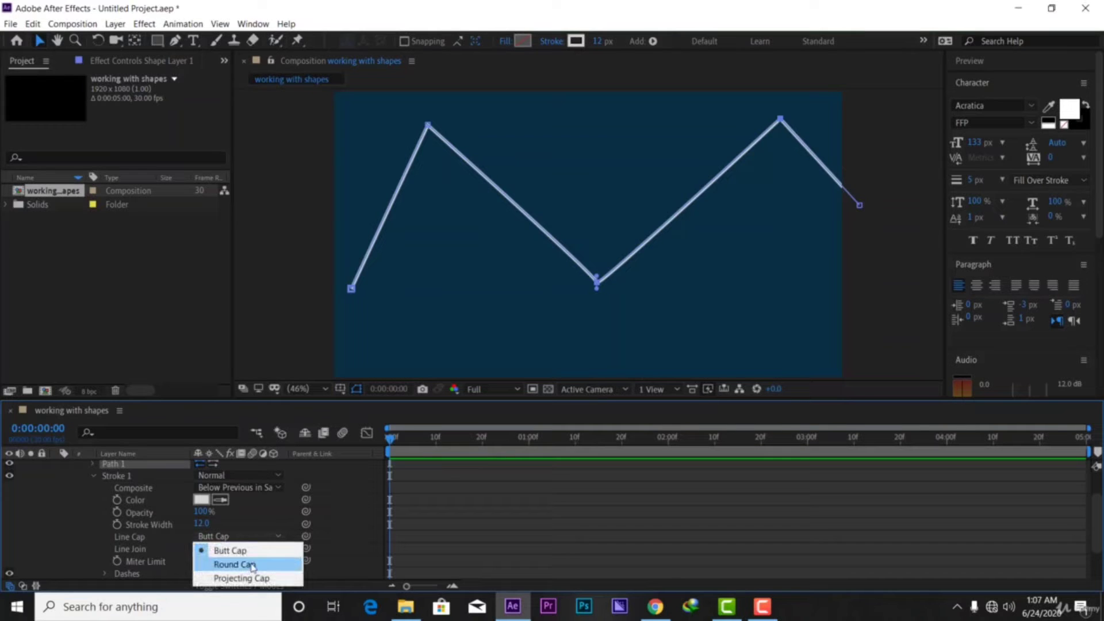
click(254, 567)
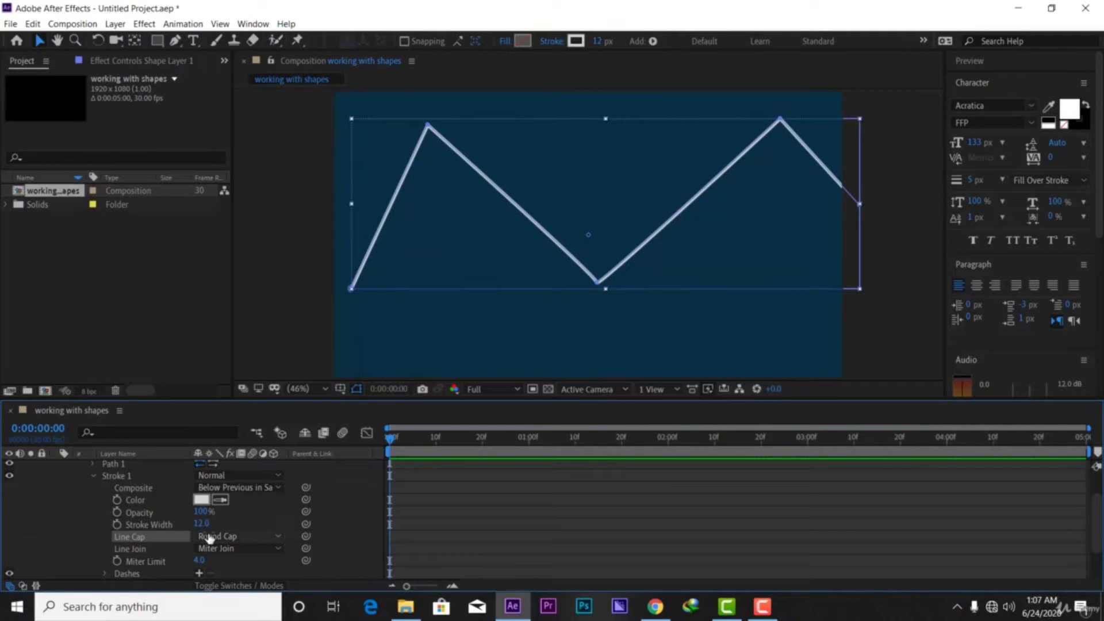
scroll(155, 520, up, 3)
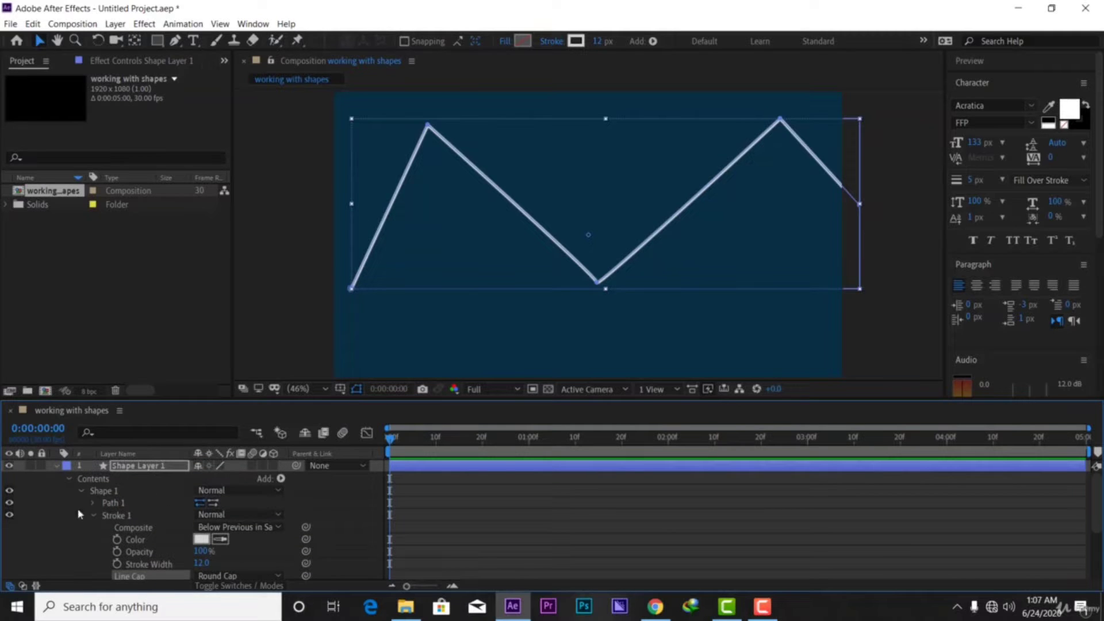
Add a Trim Paths modifier to Shape 1 and expand it to show Start, End and Offset
click(69, 480)
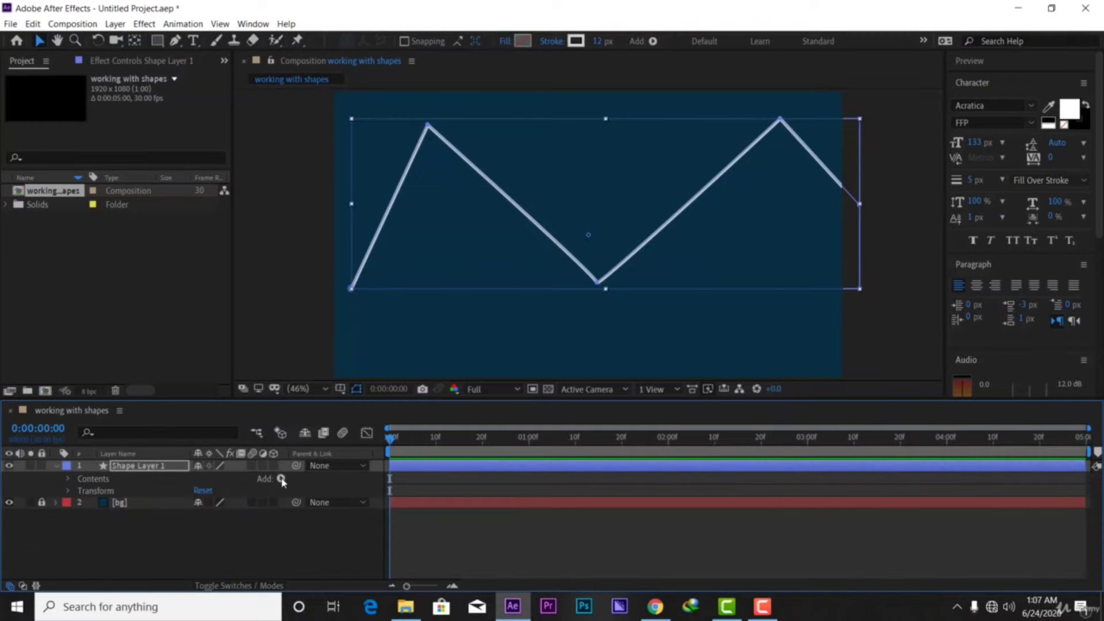
click(282, 478)
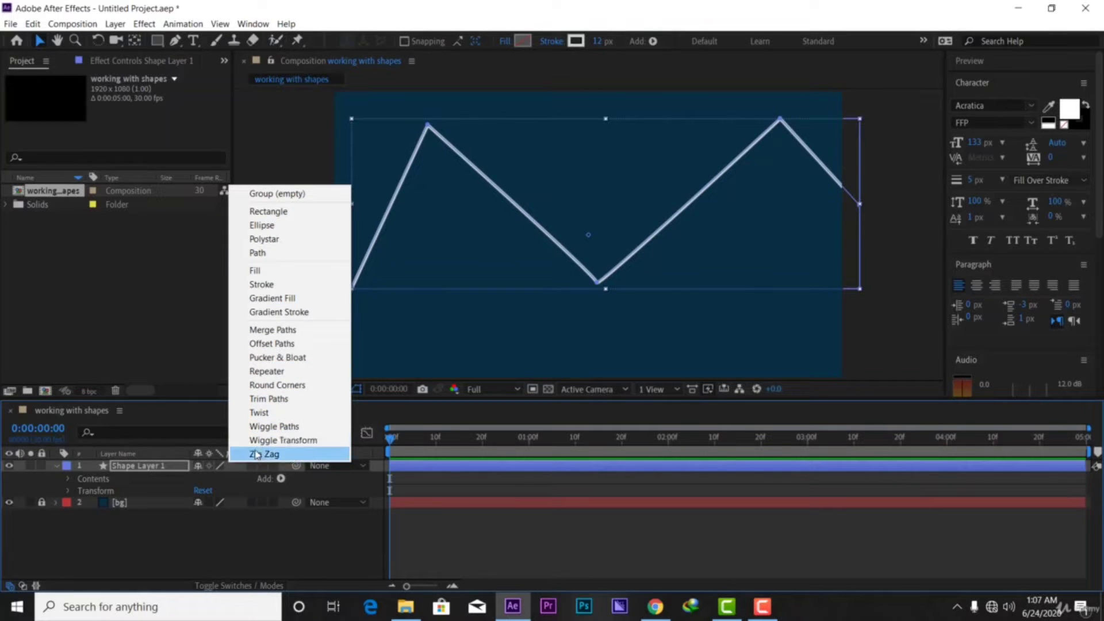
click(274, 399)
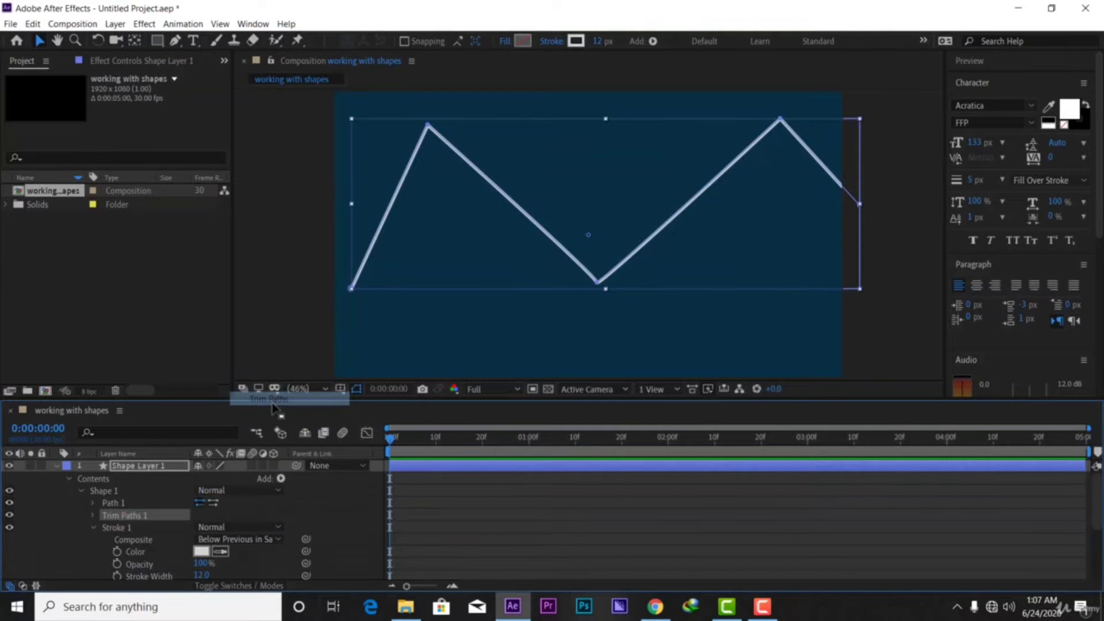
click(94, 528)
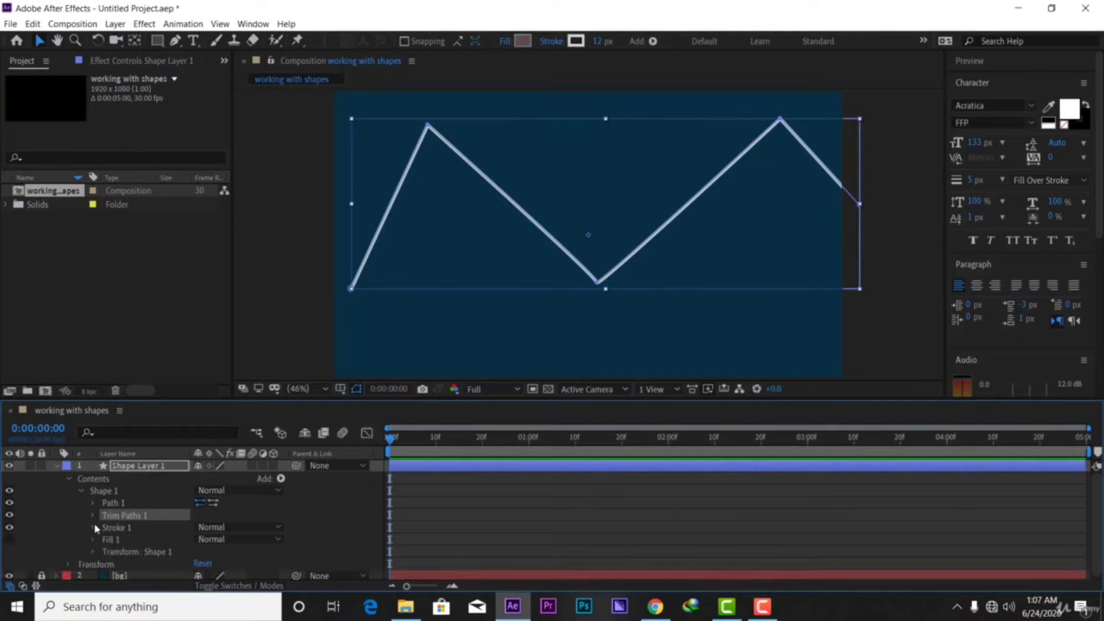
click(93, 515)
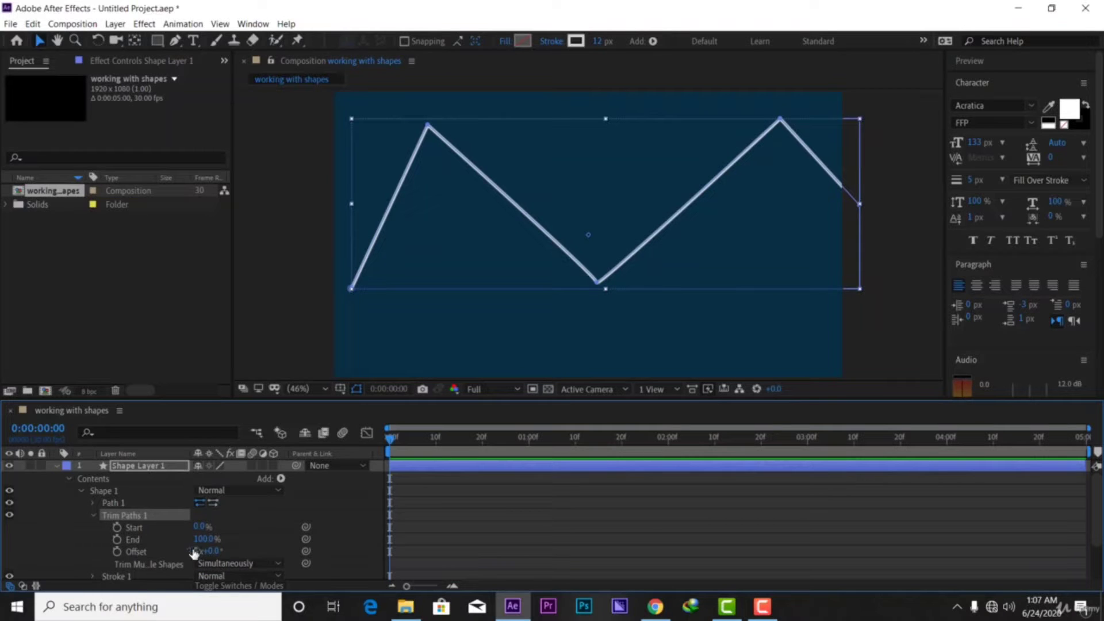
Try out Trim Paths Start and End values, leaving End at 0%
mouse_move(199, 527)
mouse_down()
mouse_move(288, 514)
mouse_move(196, 526)
mouse_up()
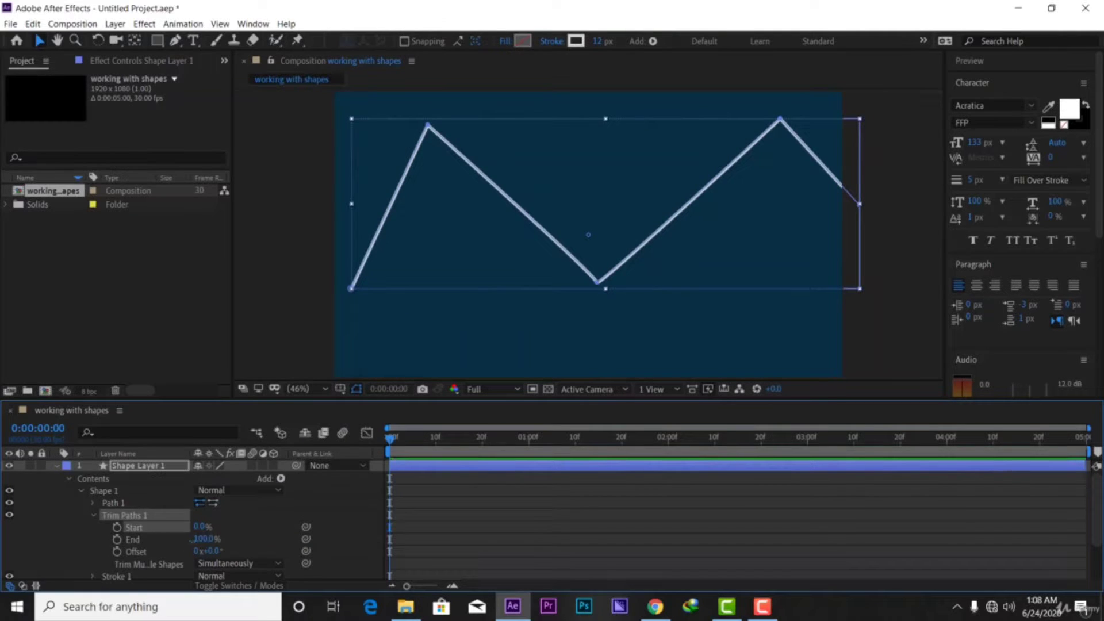
mouse_move(202, 539)
mouse_down()
mouse_move(129, 543)
mouse_move(200, 534)
mouse_move(135, 536)
mouse_up()
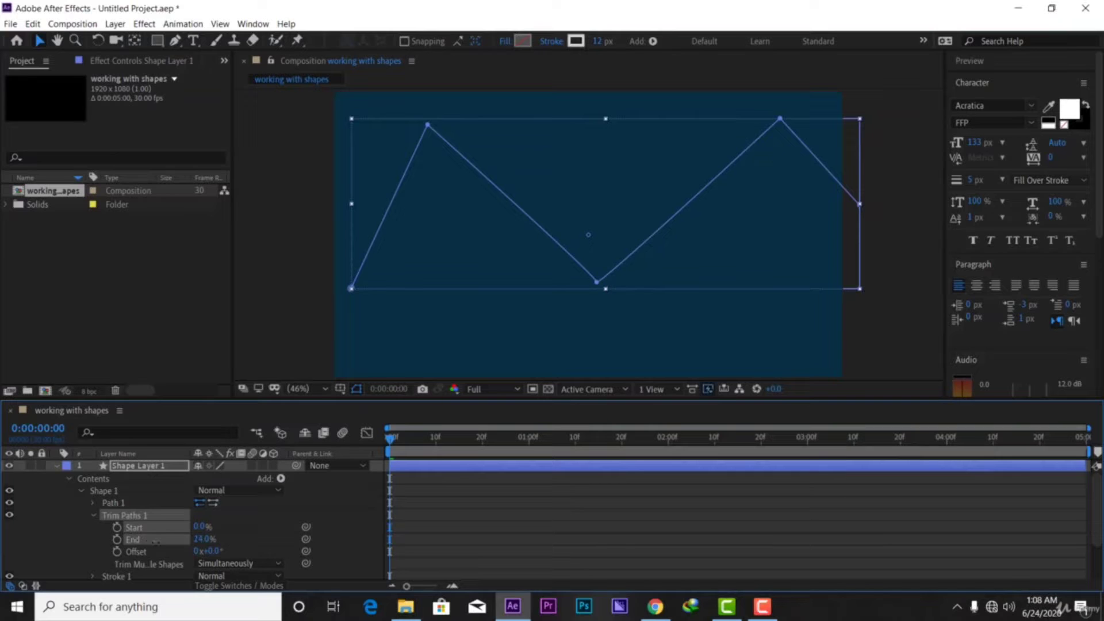
mouse_move(205, 540)
mouse_down()
mouse_move(275, 533)
mouse_move(188, 529)
mouse_up()
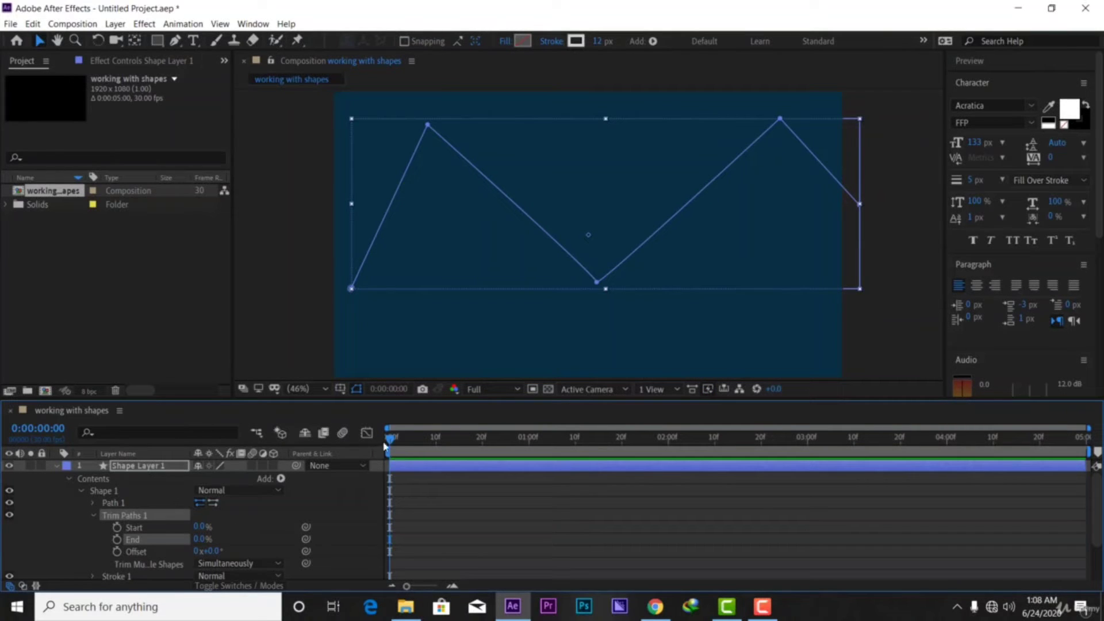
Keyframe Trim Paths End at 0% on frame 3 and 100% on frame 20, then scrub to check
drag(391, 440, 404, 438)
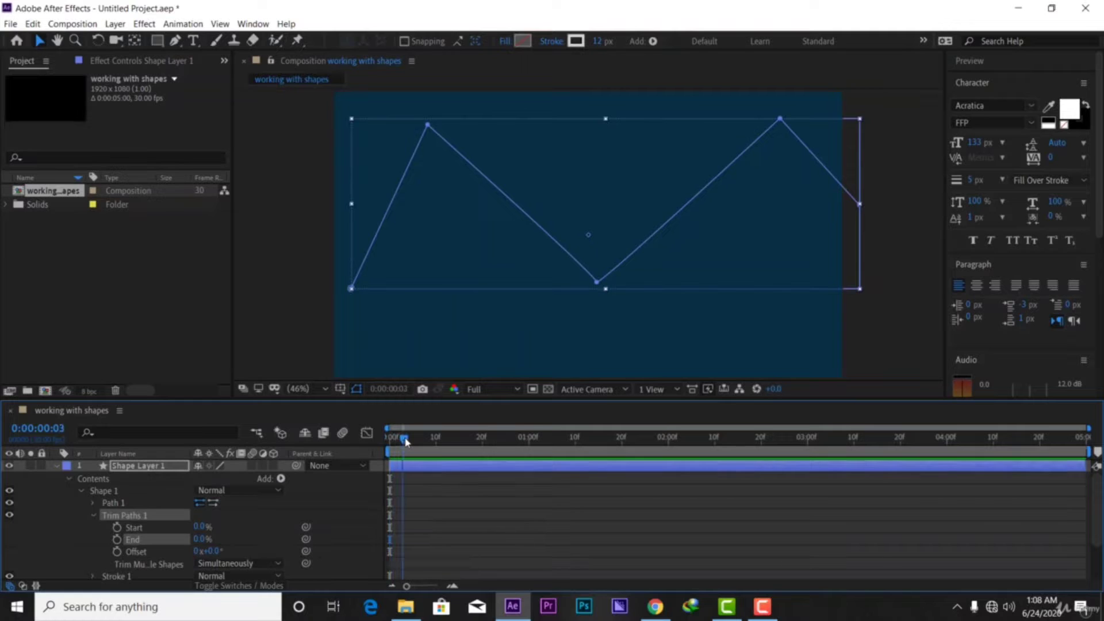
click(117, 540)
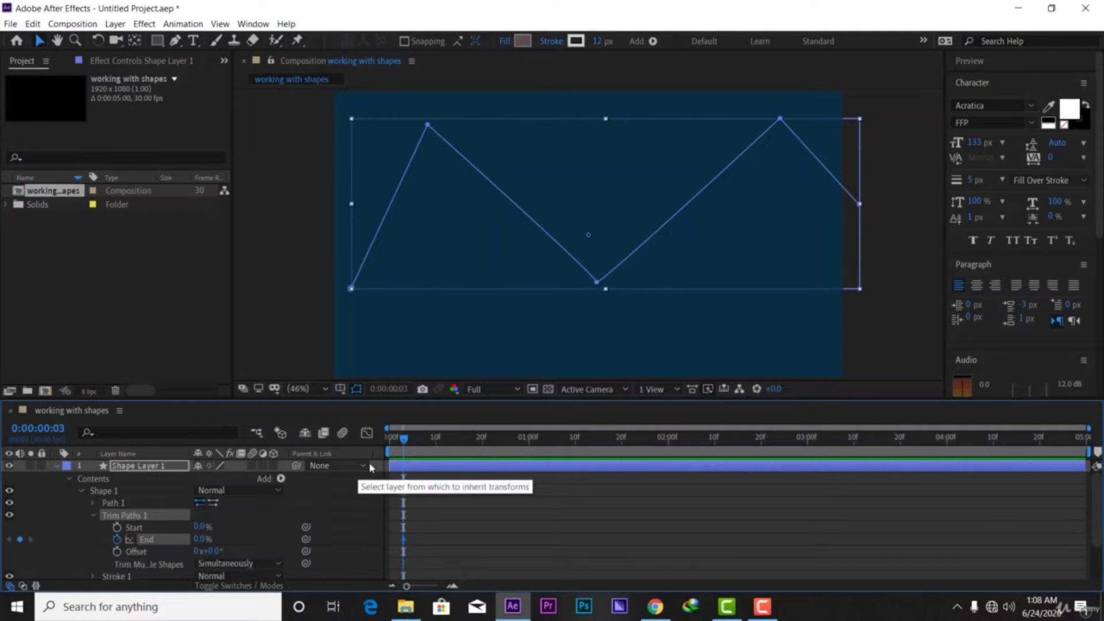
drag(407, 440, 488, 450)
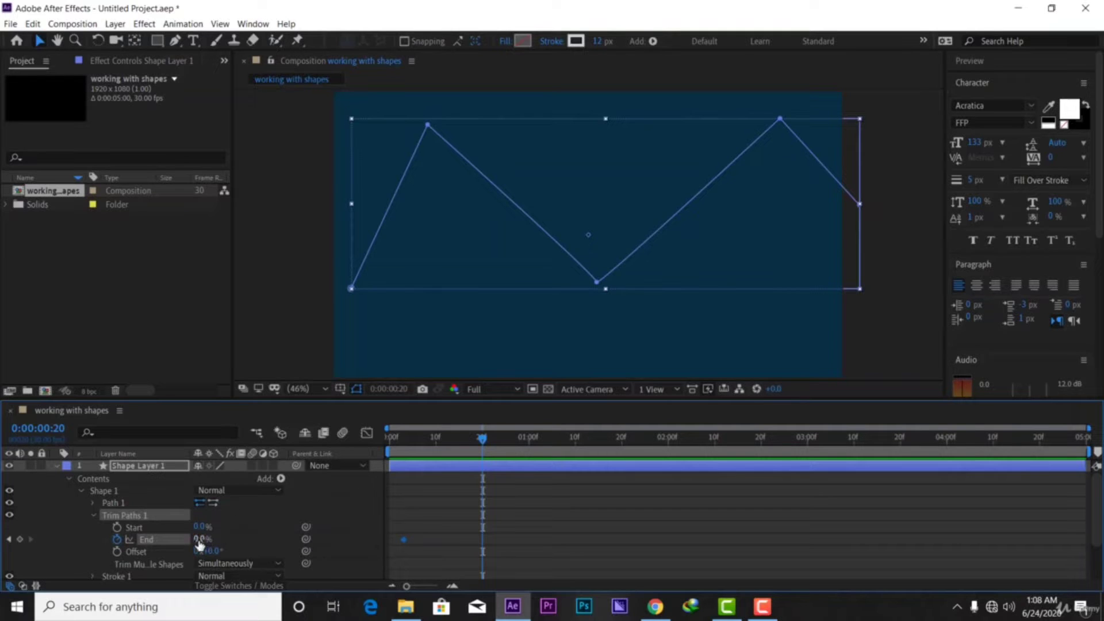
drag(202, 540, 361, 538)
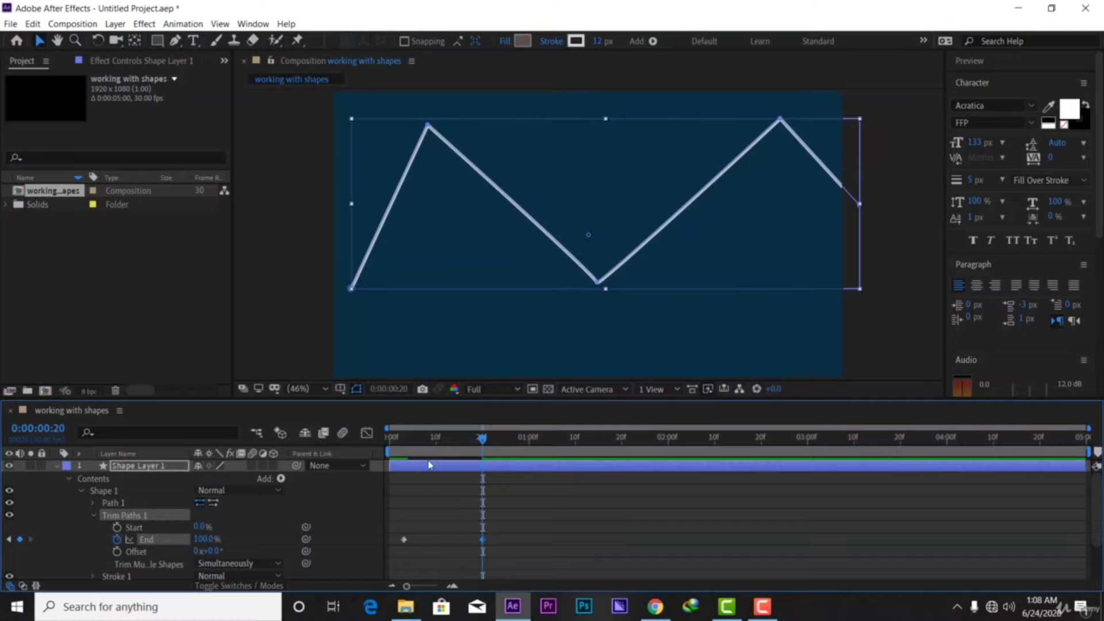
mouse_move(482, 439)
mouse_down()
mouse_move(394, 443)
mouse_move(401, 460)
mouse_move(438, 460)
mouse_move(389, 467)
mouse_up()
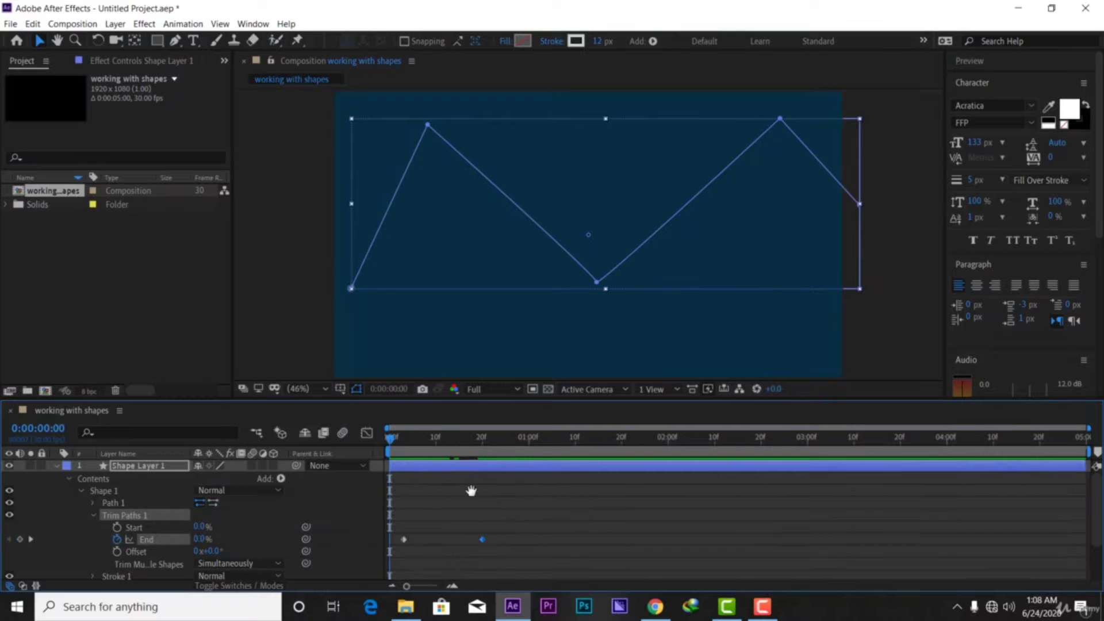
key(space)
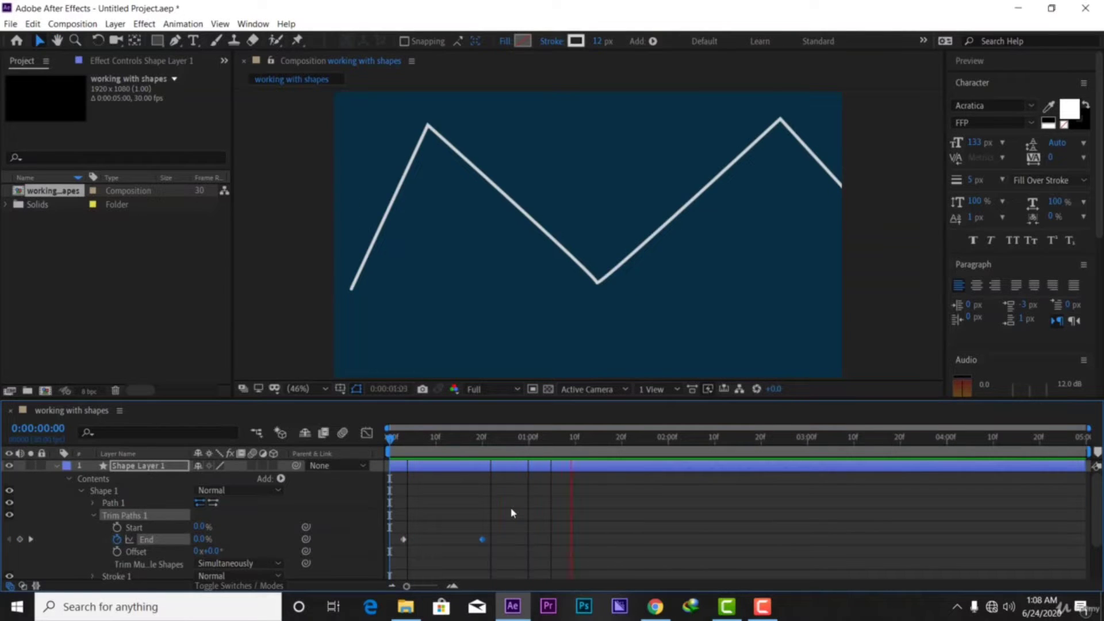
key(space)
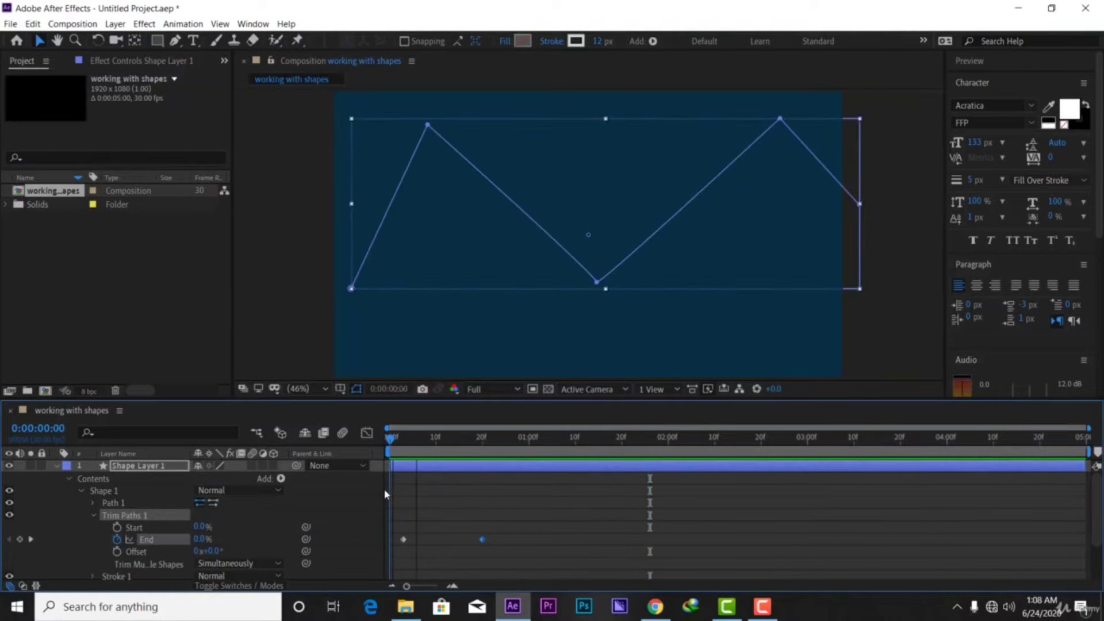
key(Home)
key(space)
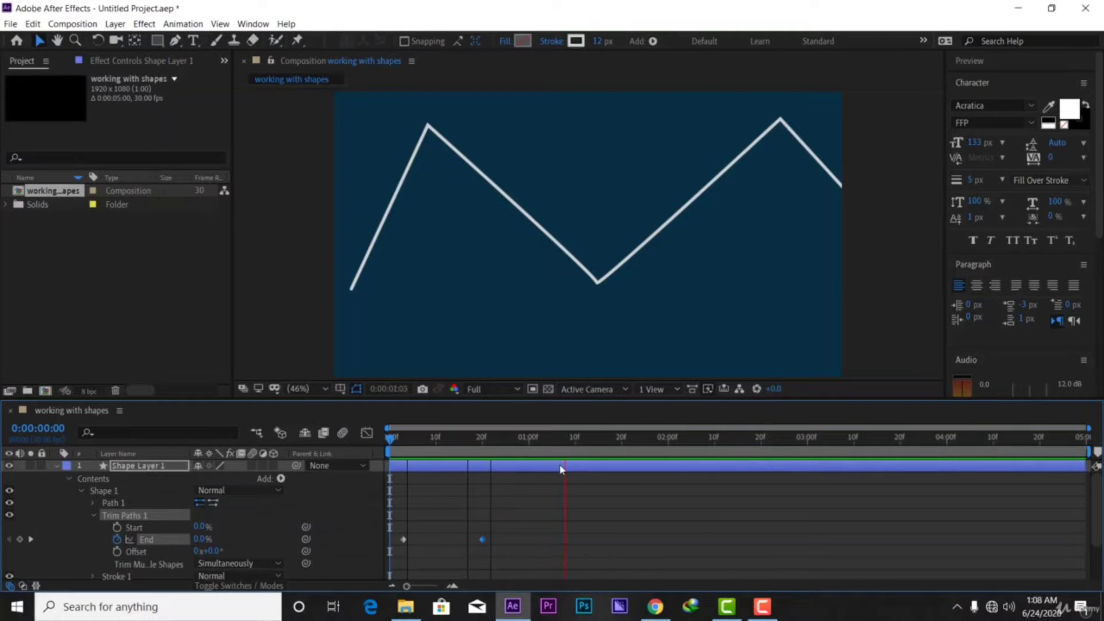
key(space)
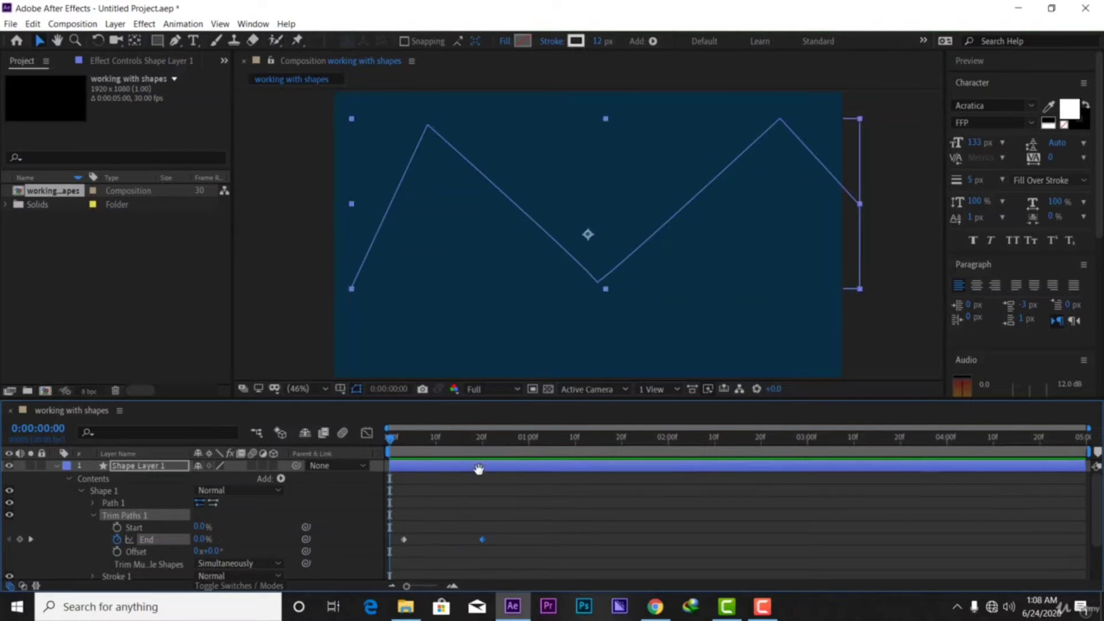
key(space)
key(space)
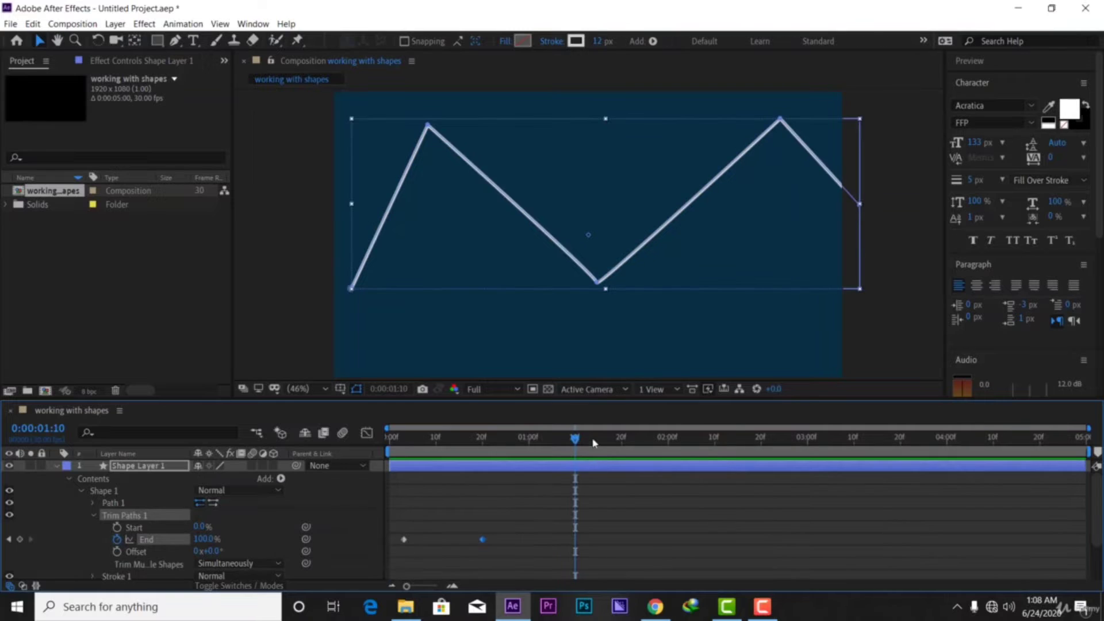
drag(575, 441, 382, 468)
key(space)
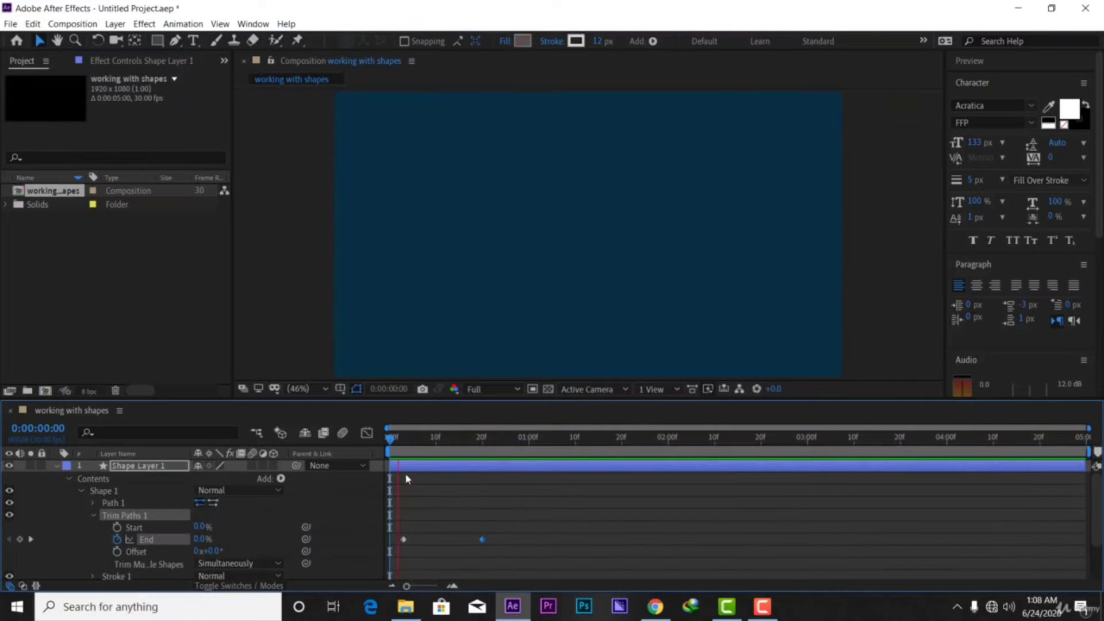
key(space)
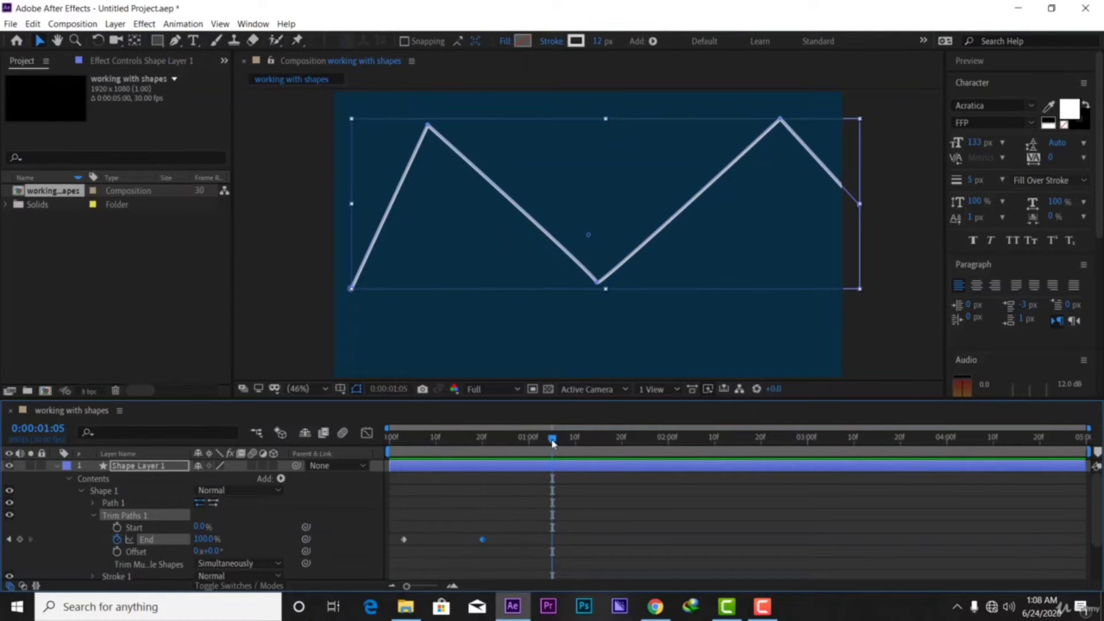
drag(552, 441, 403, 468)
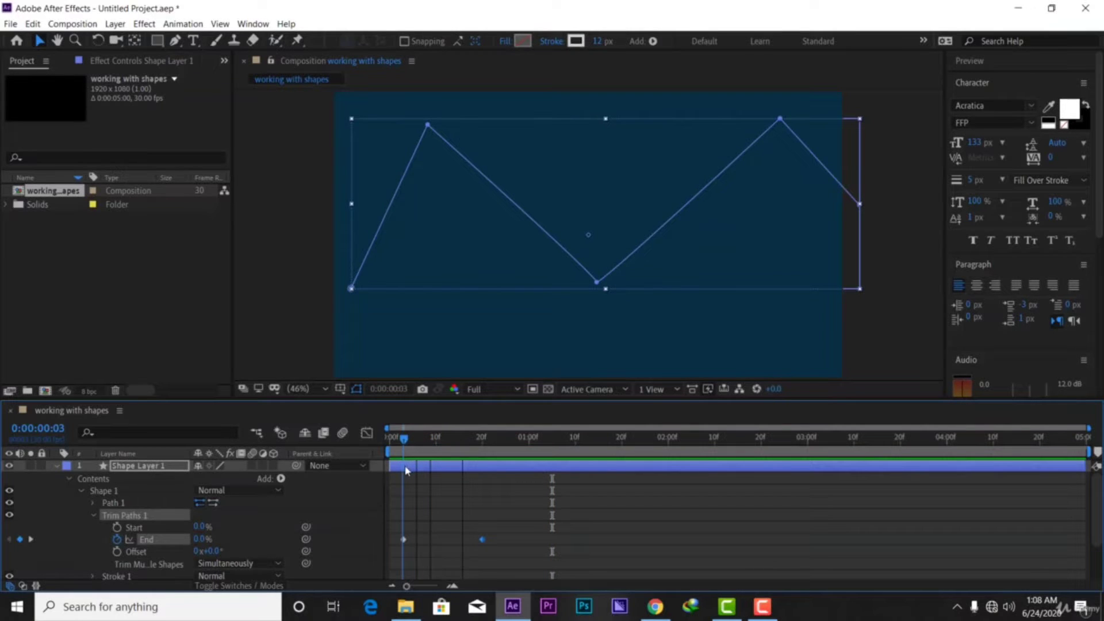
Keyframe Trim Paths Start at 0% on frame 3 and 100% on frame 20
click(116, 527)
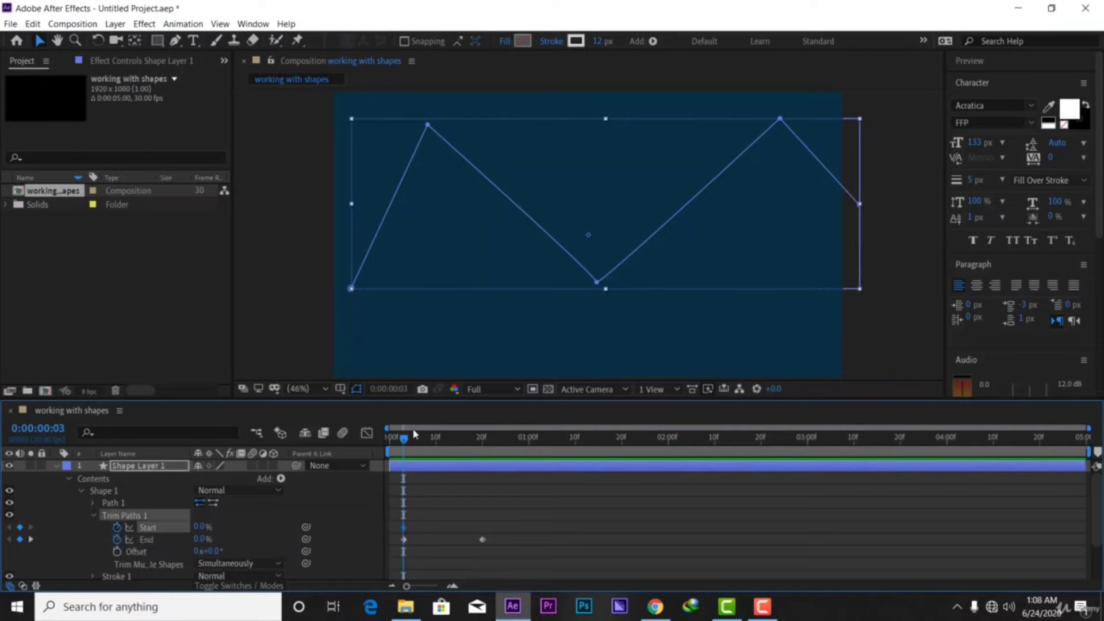
mouse_move(404, 441)
mouse_down()
mouse_move(487, 444)
mouse_move(483, 457)
mouse_up()
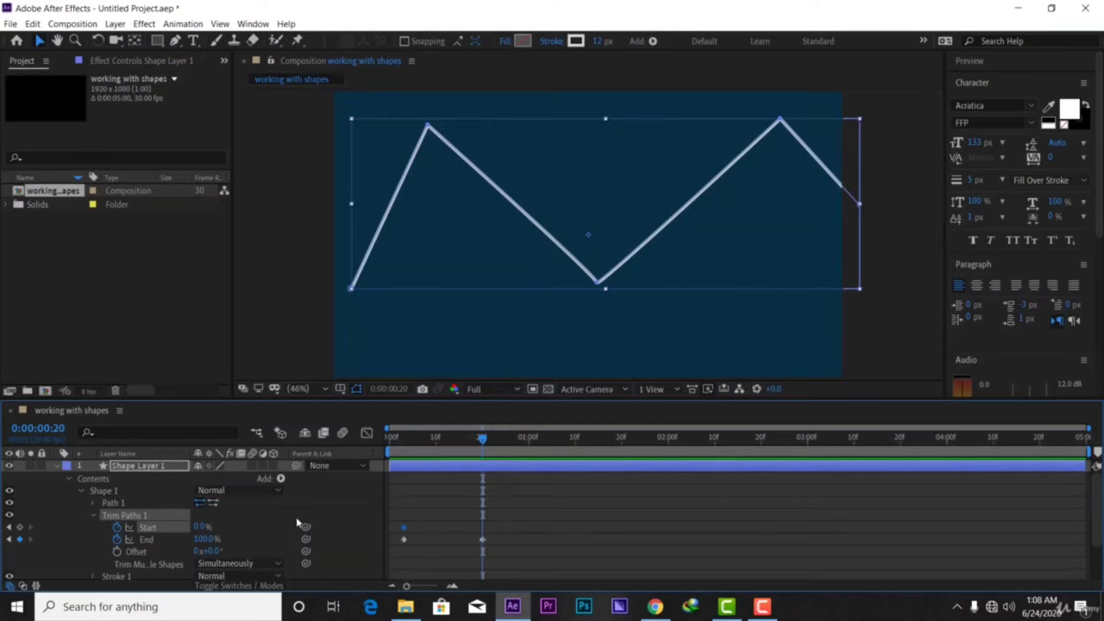
drag(197, 527, 284, 526)
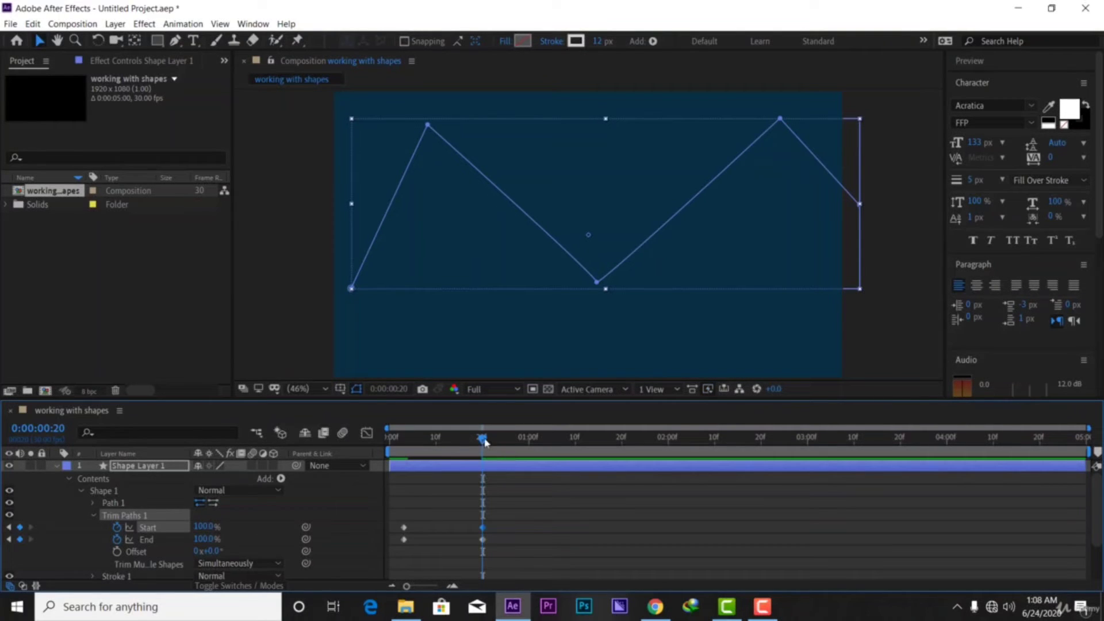
drag(447, 452, 412, 495)
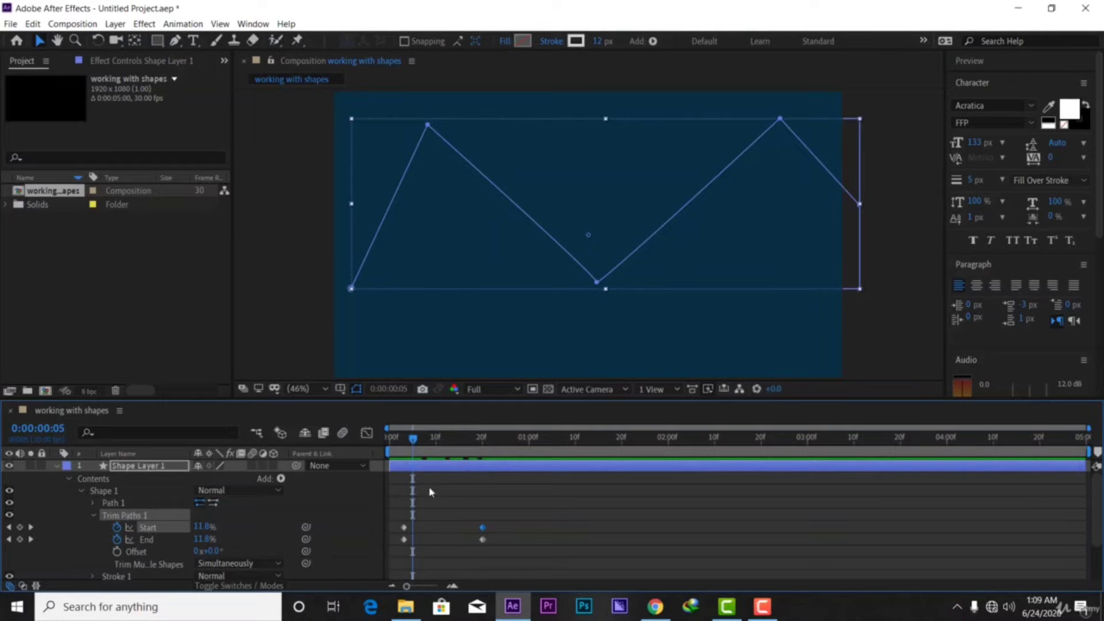
Shift both Start keyframes a few frames later so the line's tail trails End
drag(507, 522, 393, 532)
drag(482, 530, 497, 534)
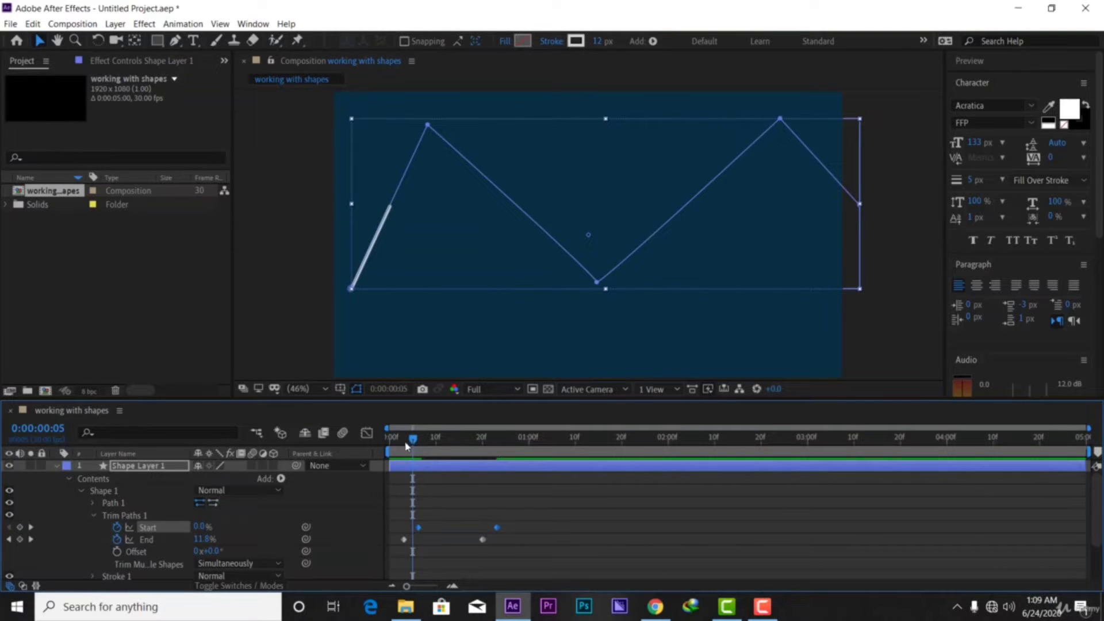
drag(412, 444, 364, 459)
Preview the staggered draw-on animation a few times from near the beginning
key(space)
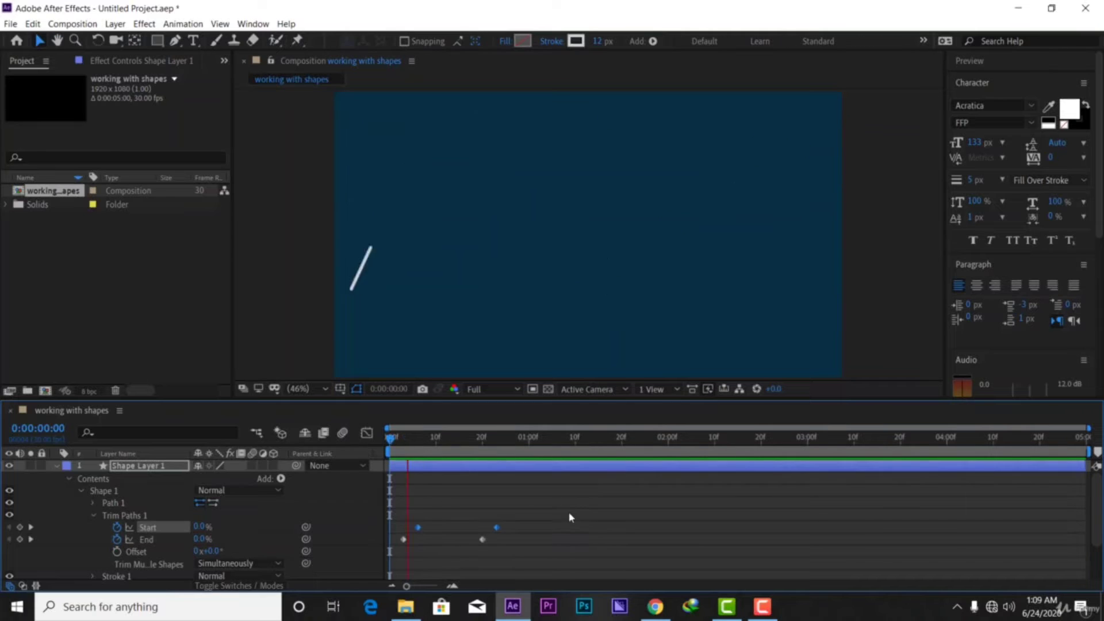
key(space)
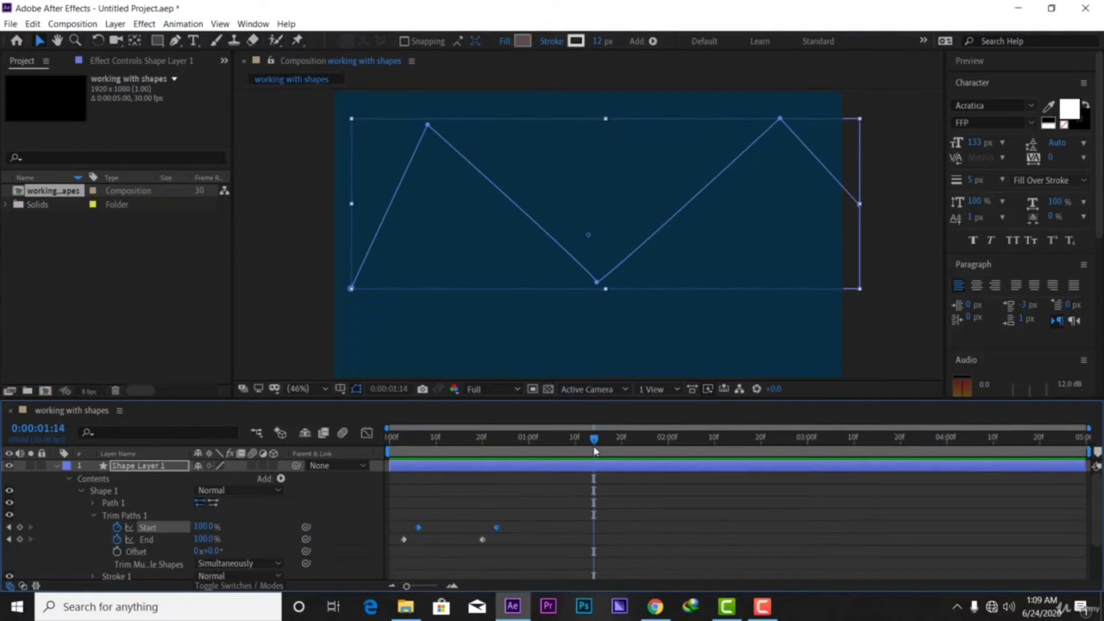
drag(594, 446, 398, 481)
key(space)
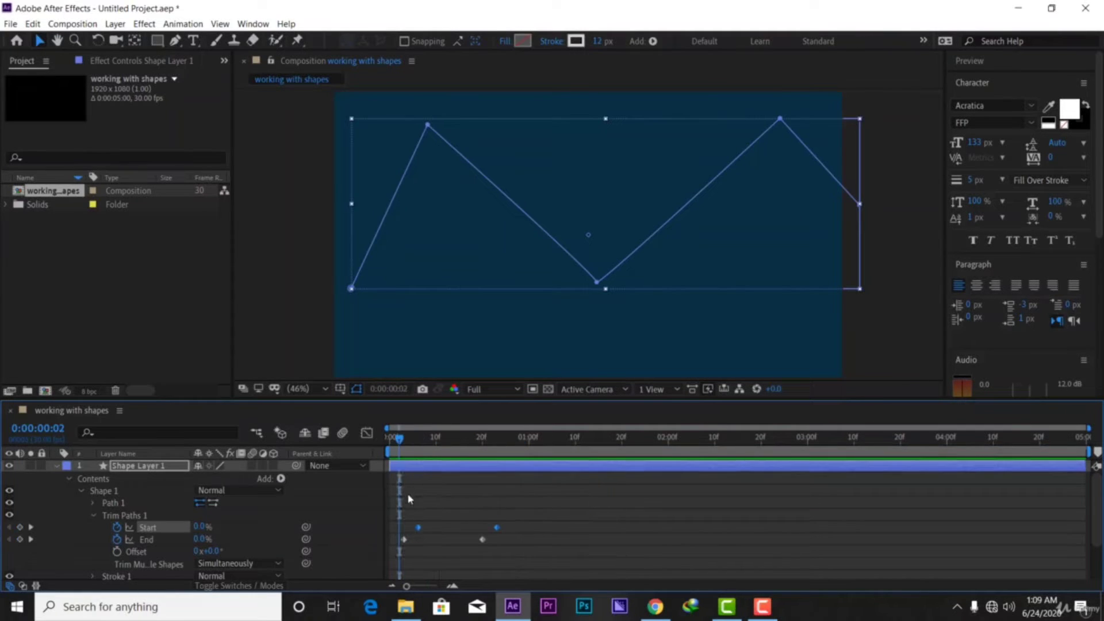
key(space)
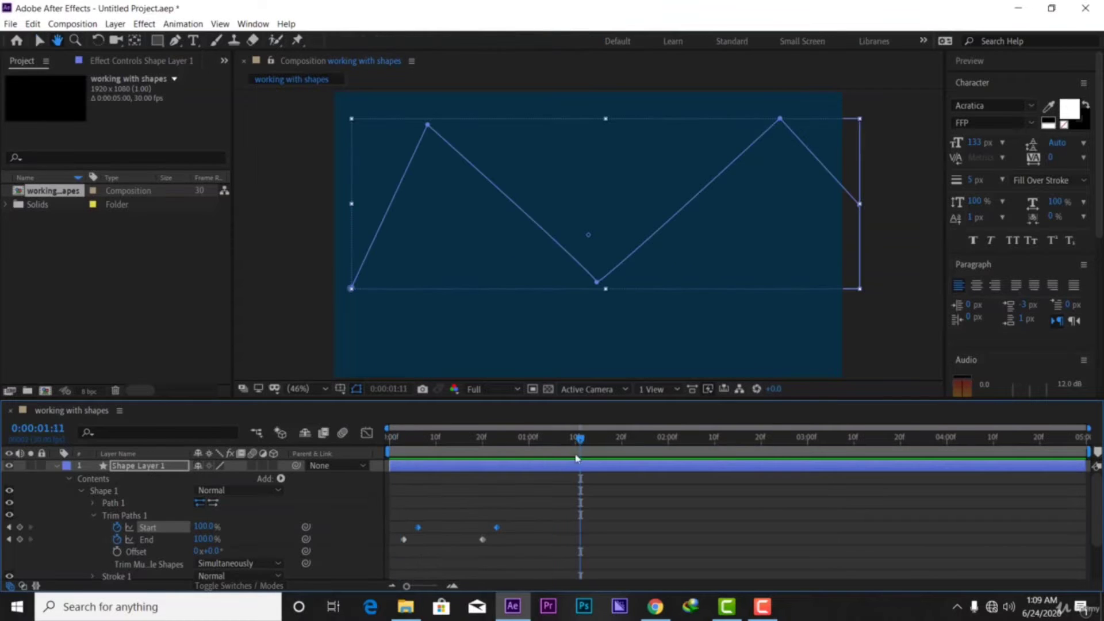
key(space)
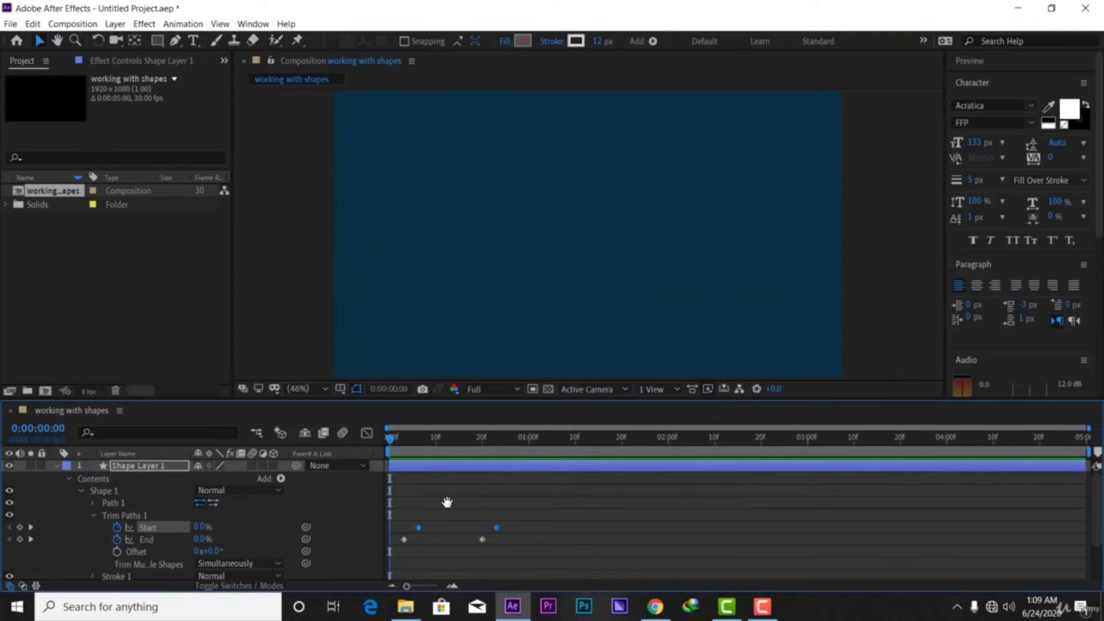
key(space)
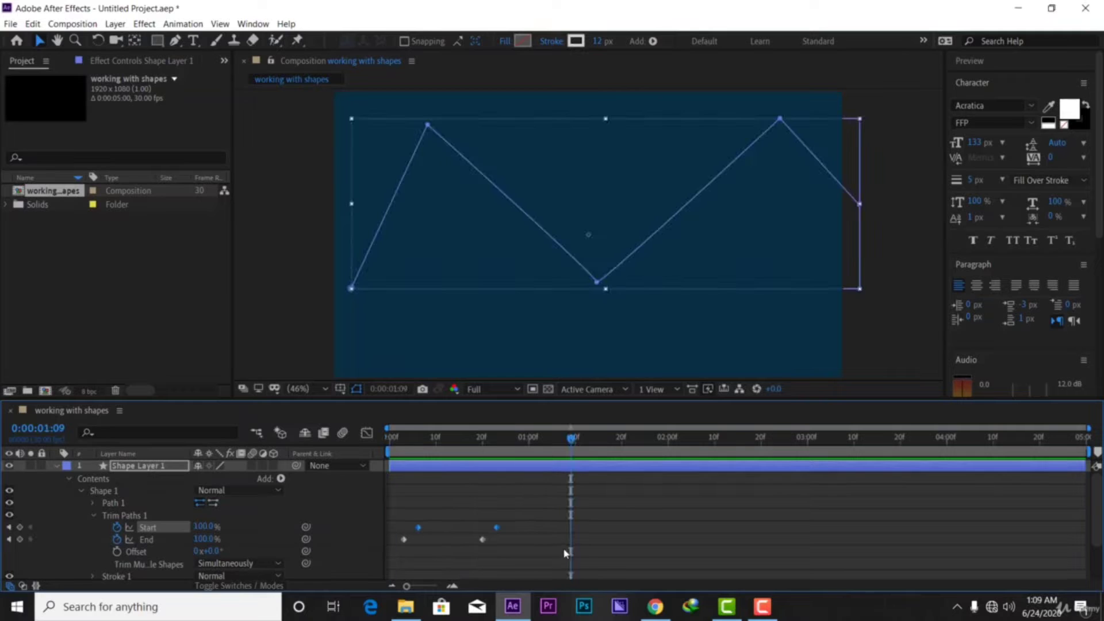
Apply Easy Ease to all four Trim Paths Start and End keyframes
drag(531, 558, 389, 496)
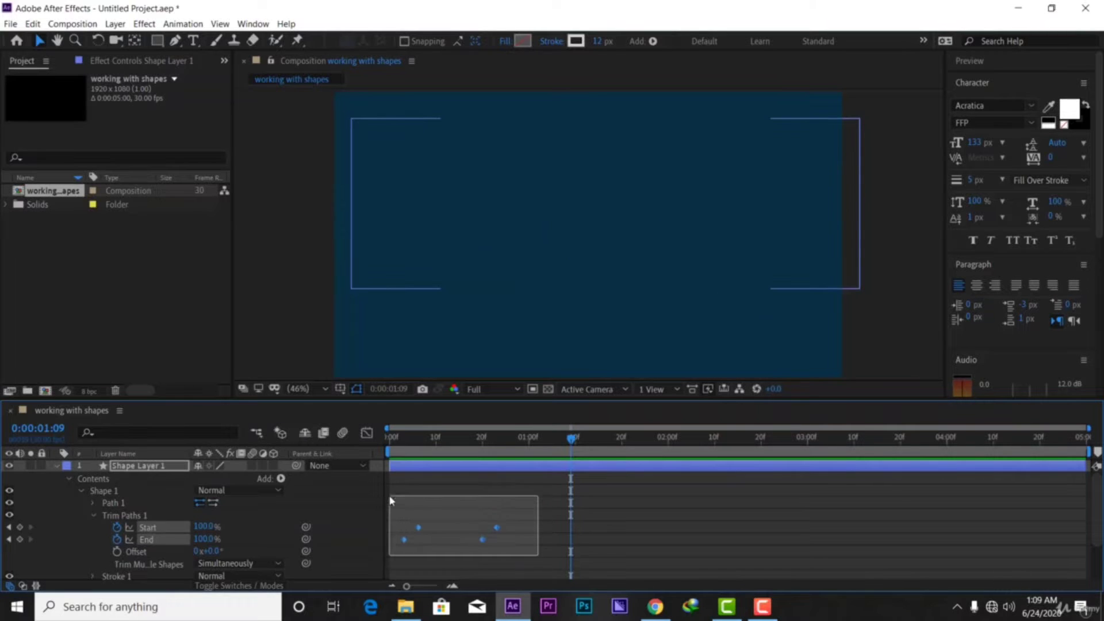
right_click(485, 543)
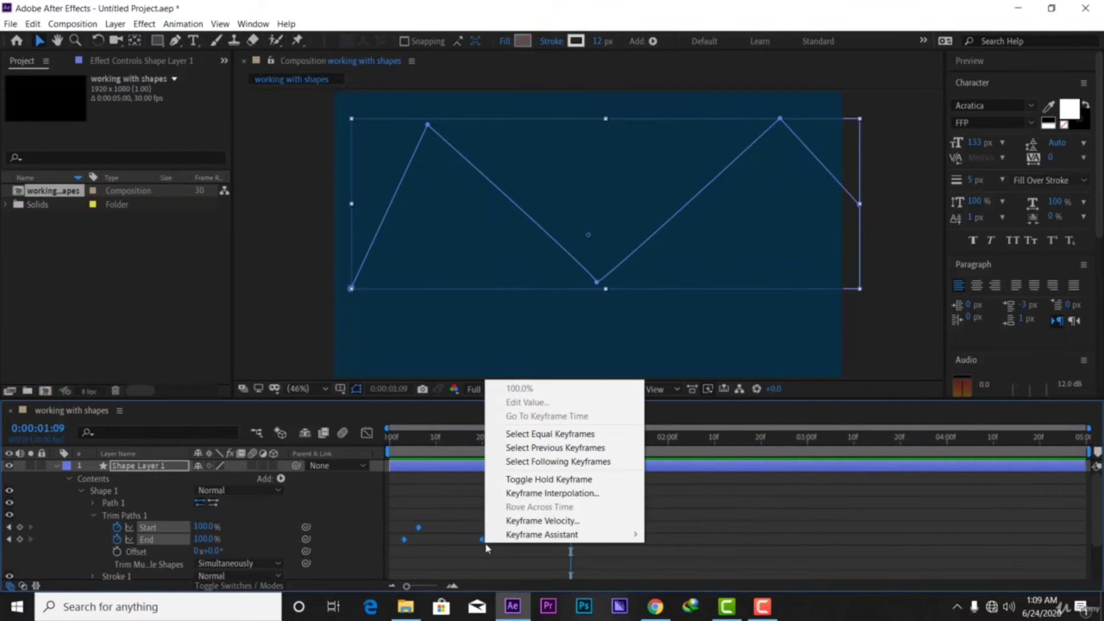
mouse_move(578, 534)
click(695, 452)
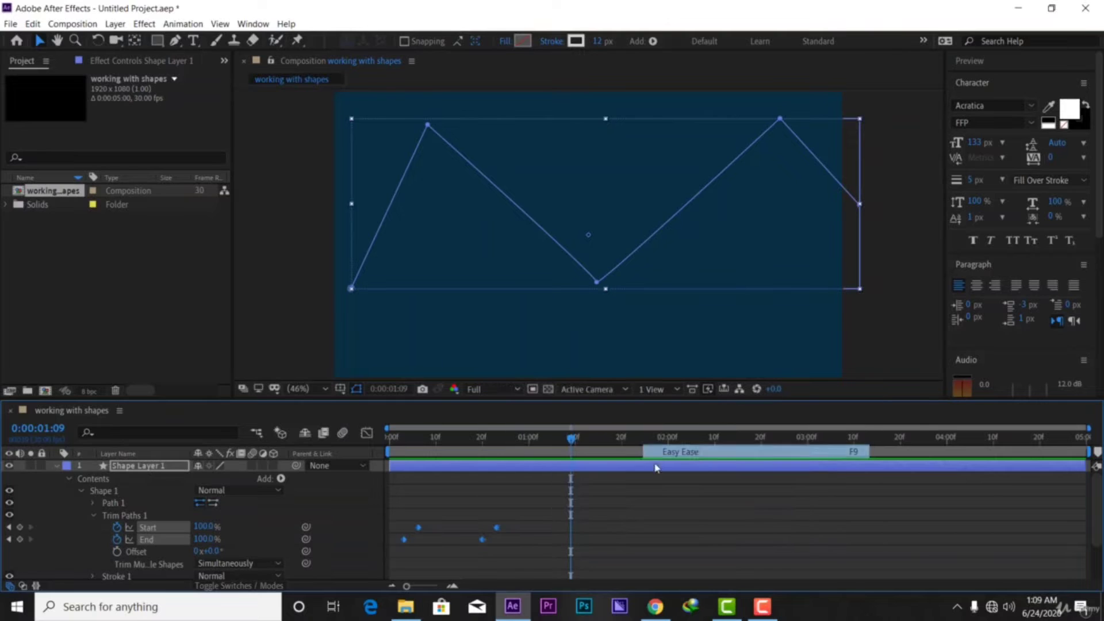
Preview the eased animation from the start, then select only the two Start keyframes
key(Home)
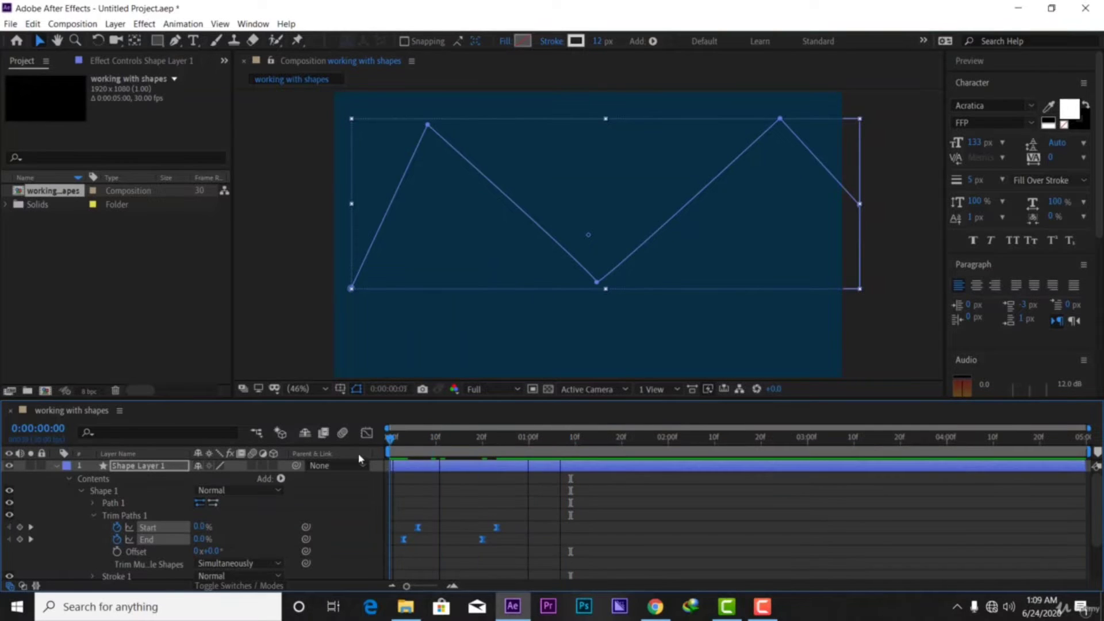
key(space)
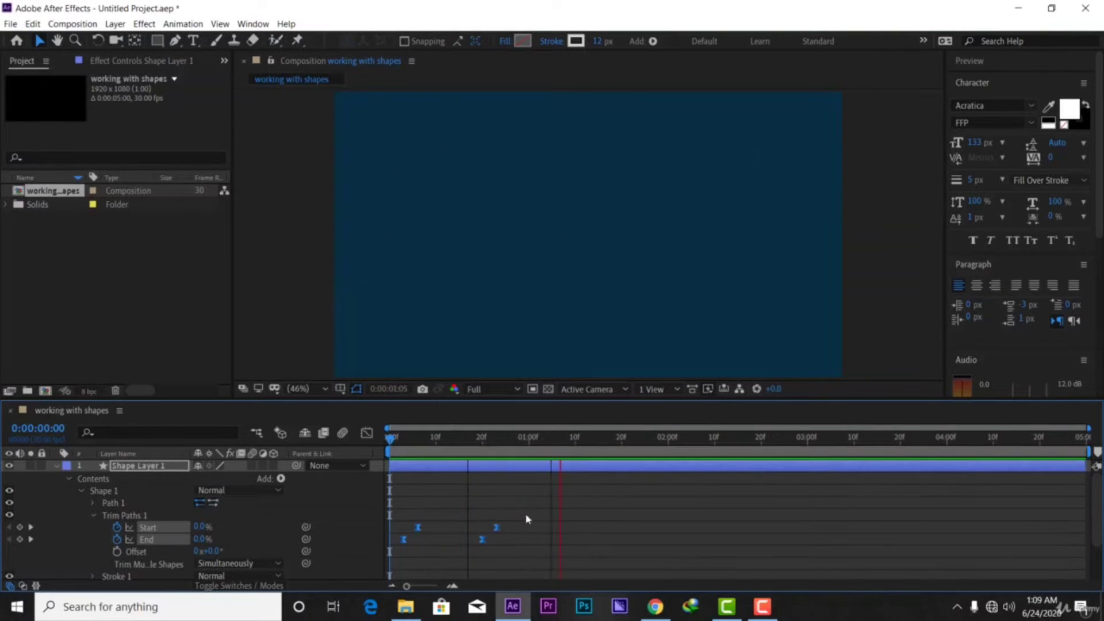
key(space)
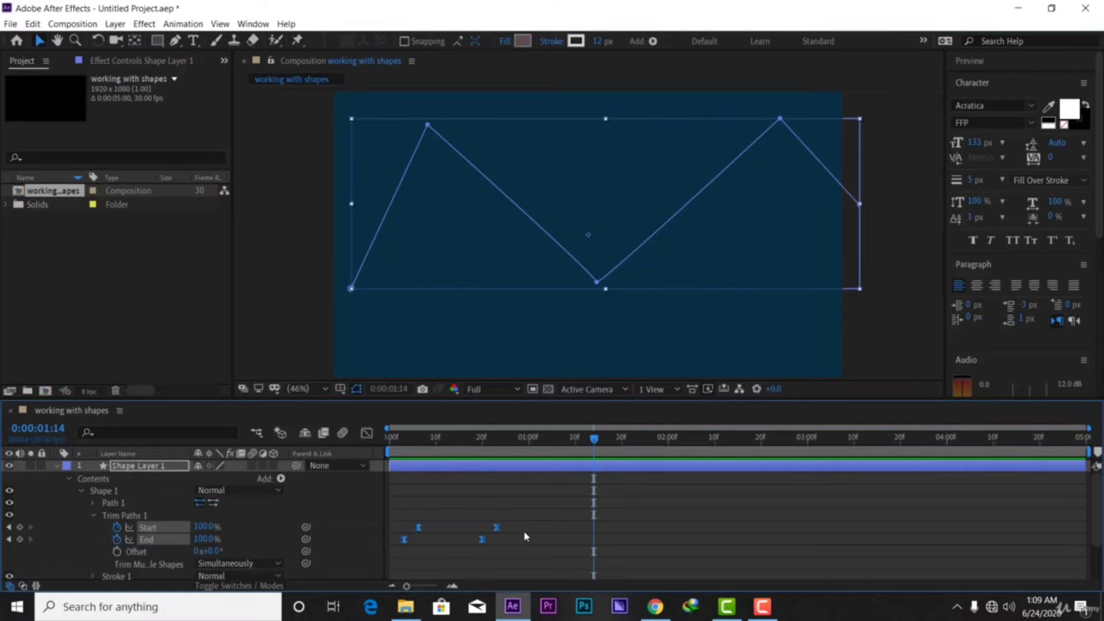
click(529, 547)
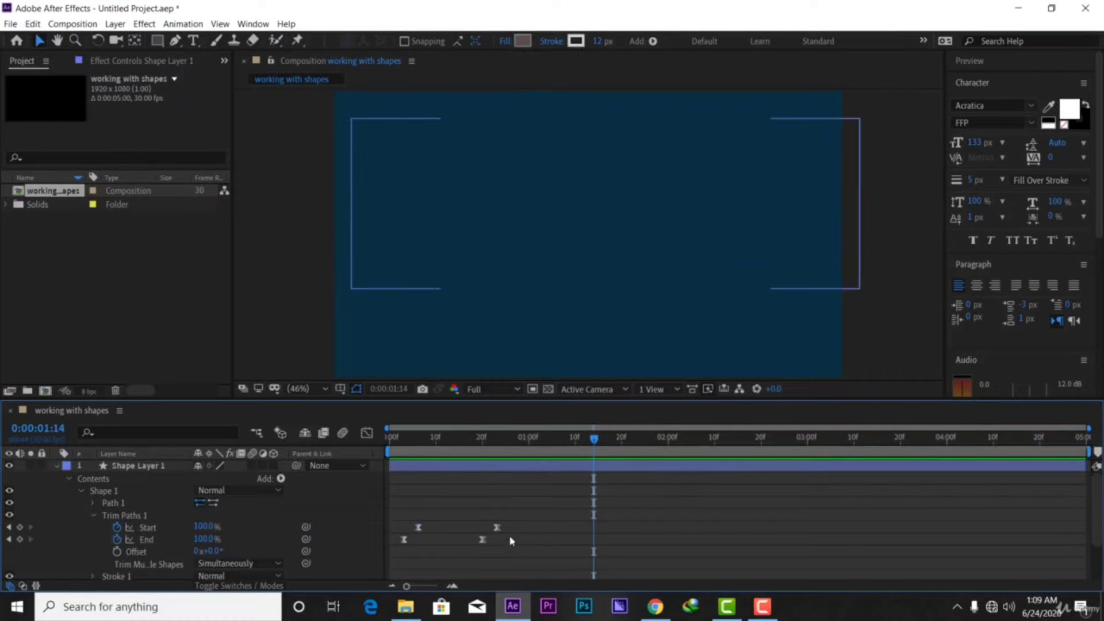
drag(523, 522, 390, 534)
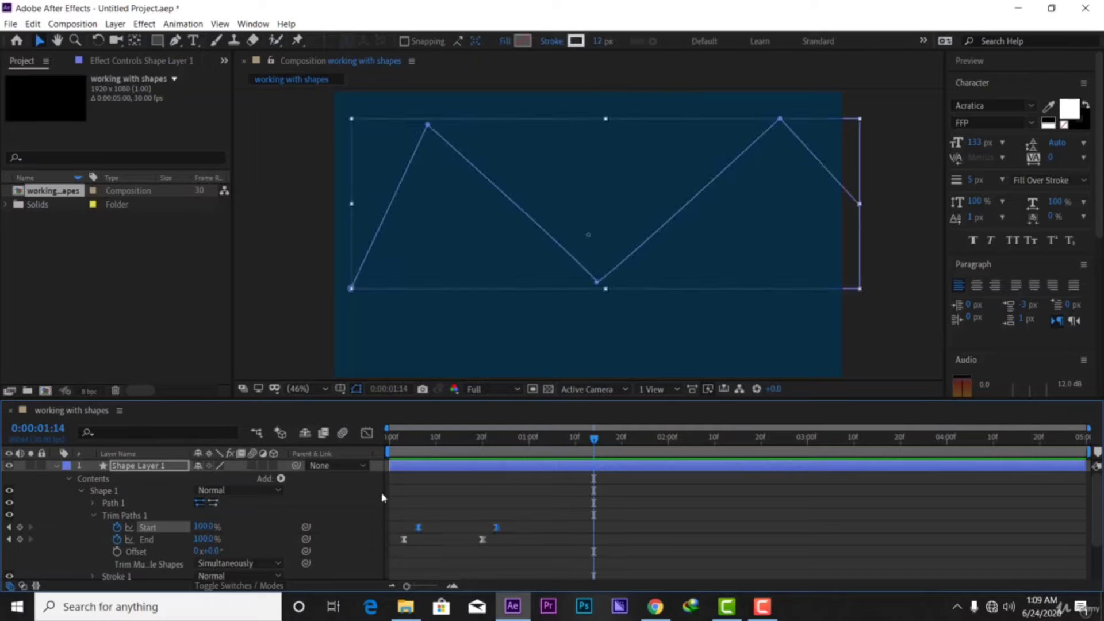
In the speed graph, drag the Start keyframes' influence to about 75% for a sharp ease
click(366, 433)
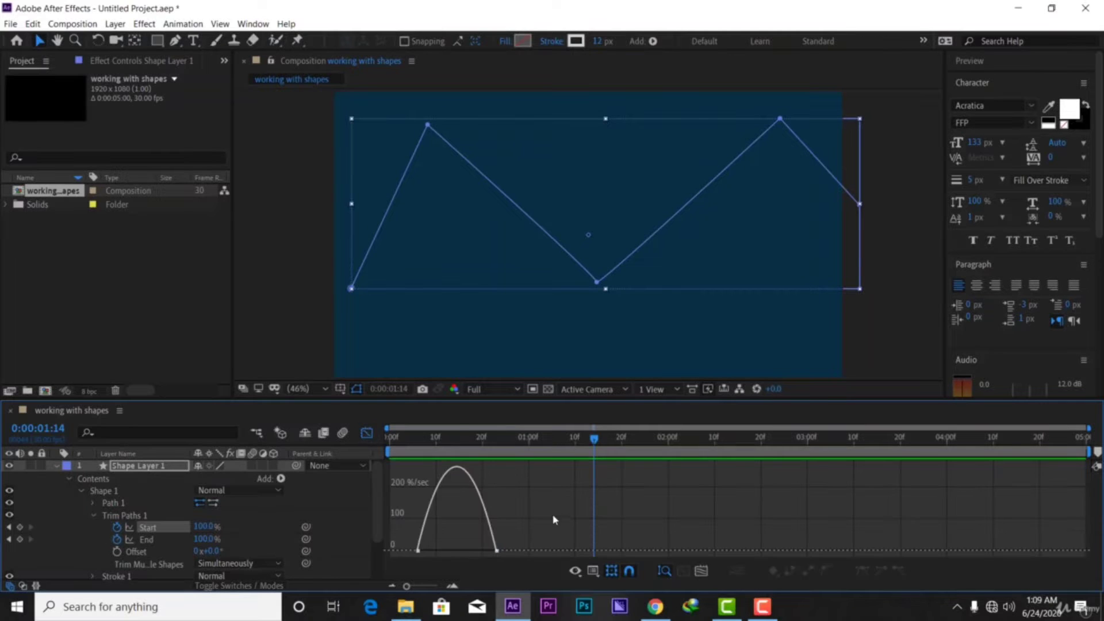
drag(553, 519, 384, 557)
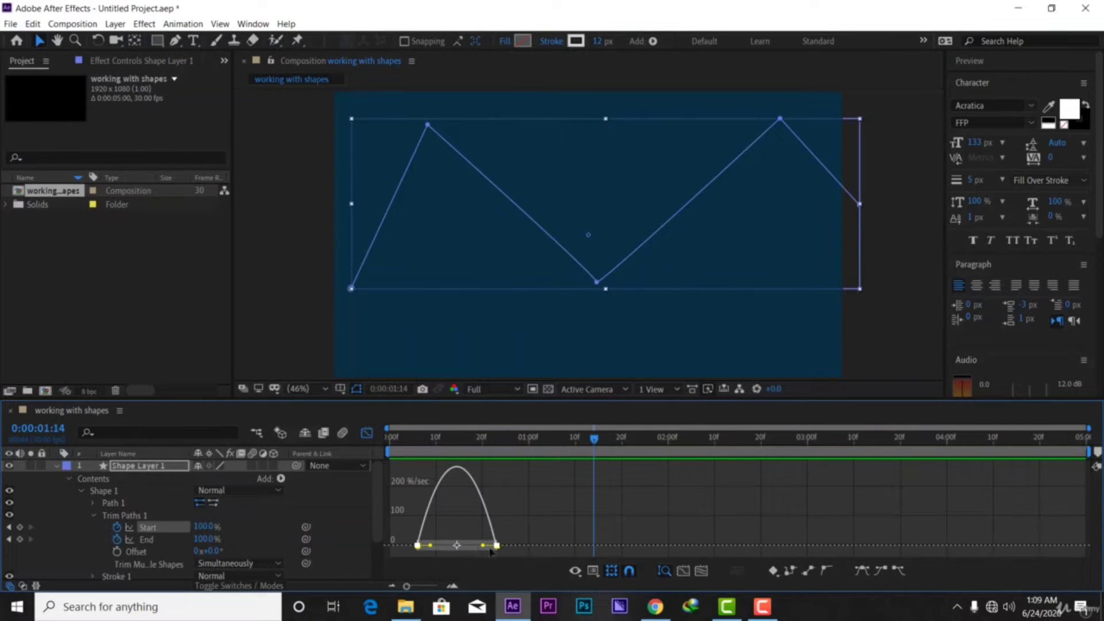
drag(483, 545, 457, 549)
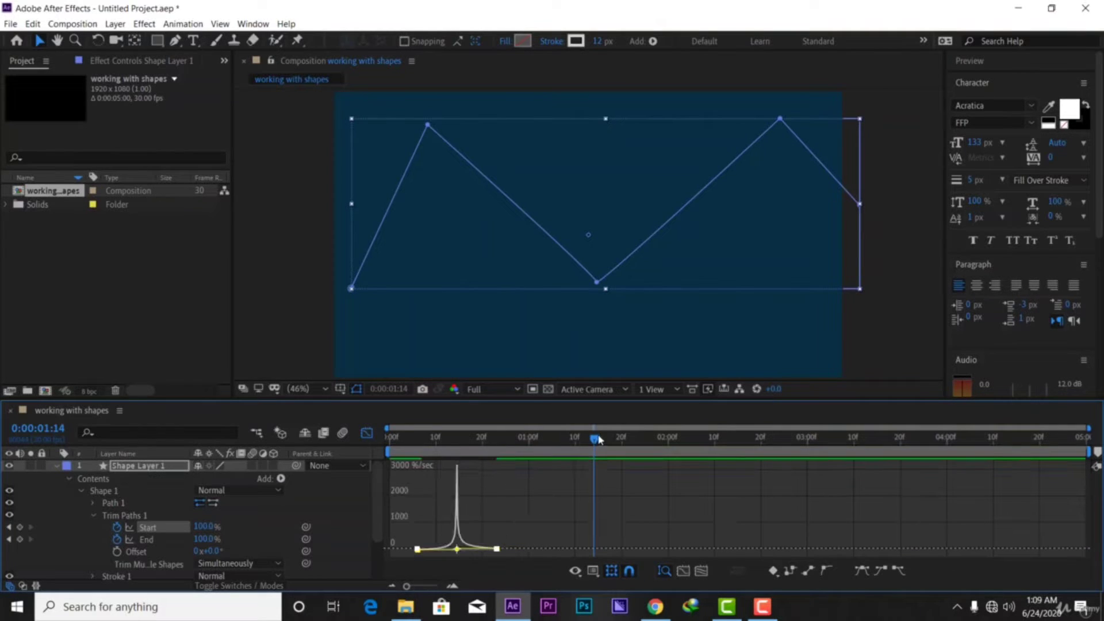
Preview the trim animation from the start, then select both End keyframes in layer view
drag(595, 438, 390, 438)
key(space)
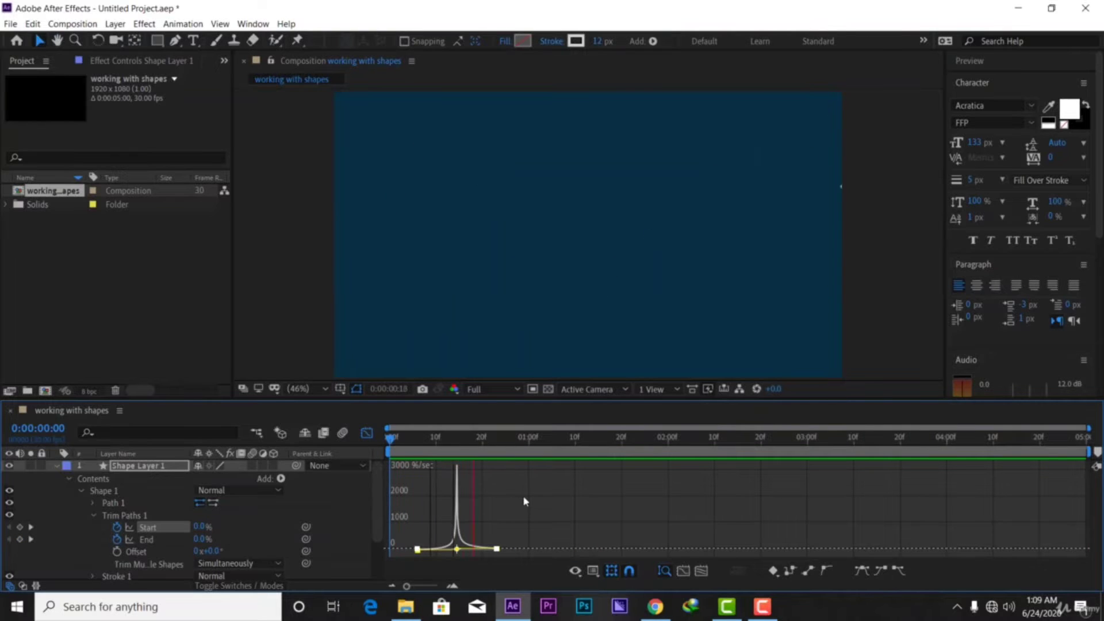
click(367, 433)
drag(529, 546, 371, 539)
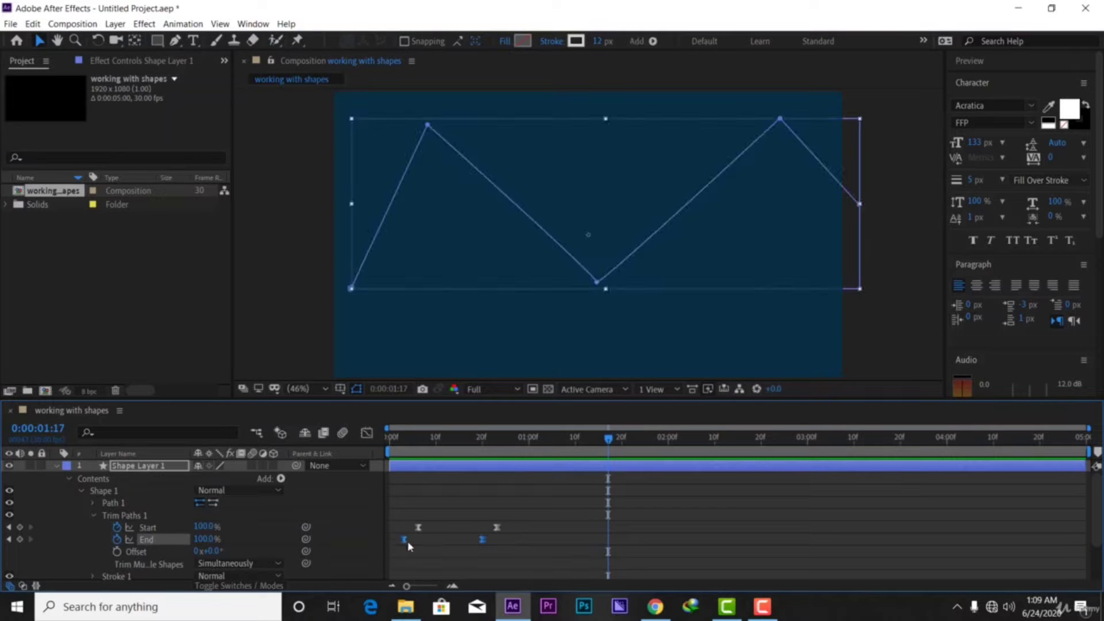
Drag the End keyframes' influence handle left so their speed peaks early
click(367, 432)
drag(534, 554, 390, 456)
drag(470, 545, 443, 549)
drag(586, 442, 371, 438)
click(366, 432)
Preview the eased zigzag draw-on several times from the first frame
key(space)
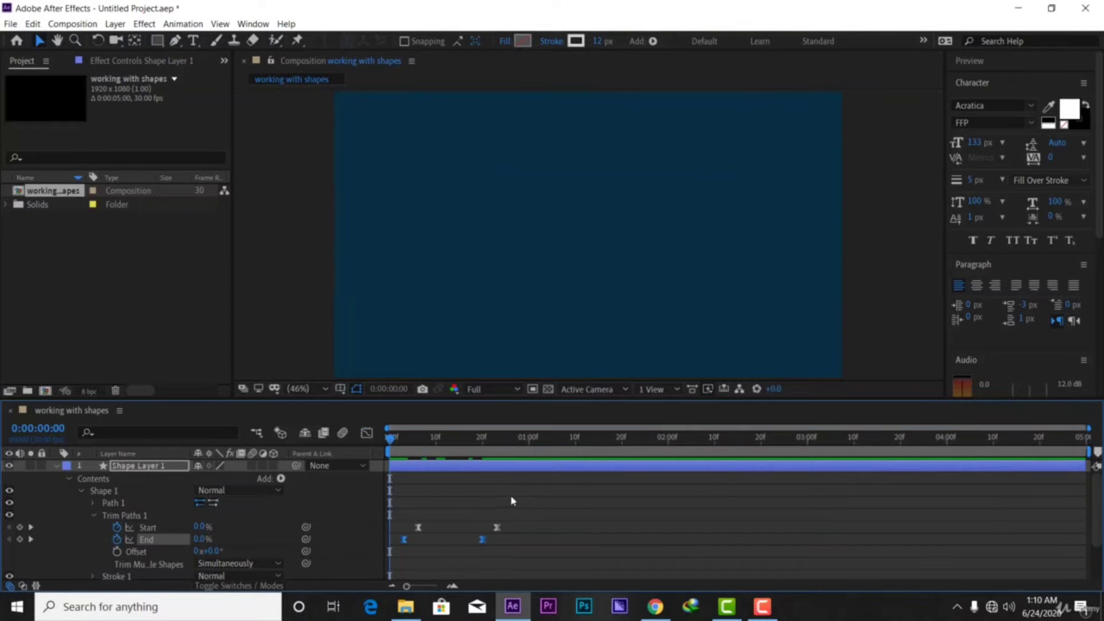
key(space)
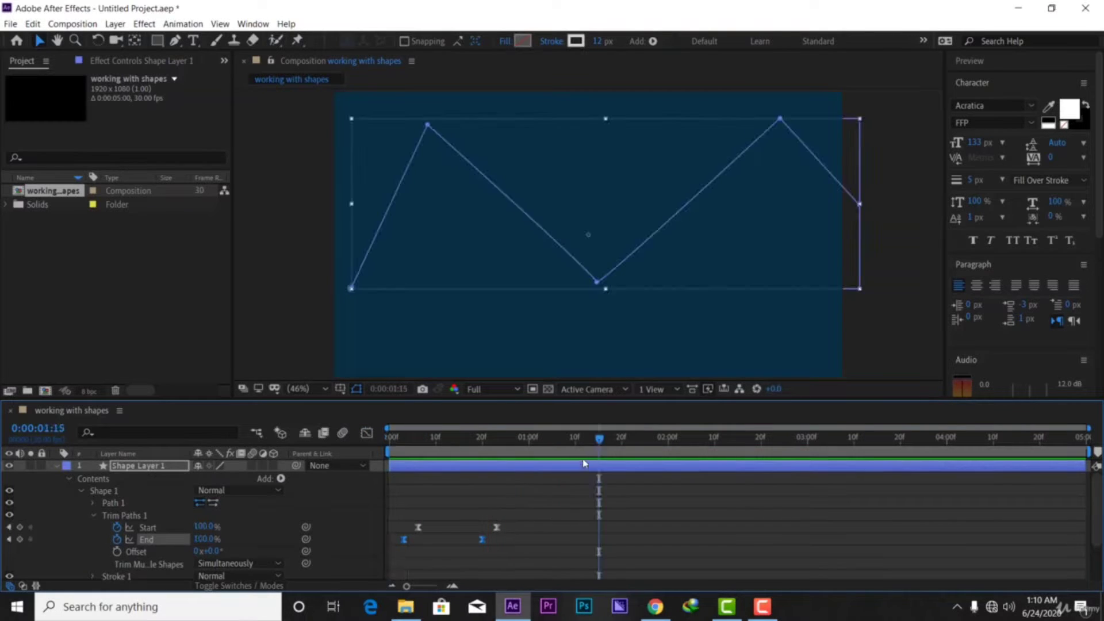
key(space)
key(space)
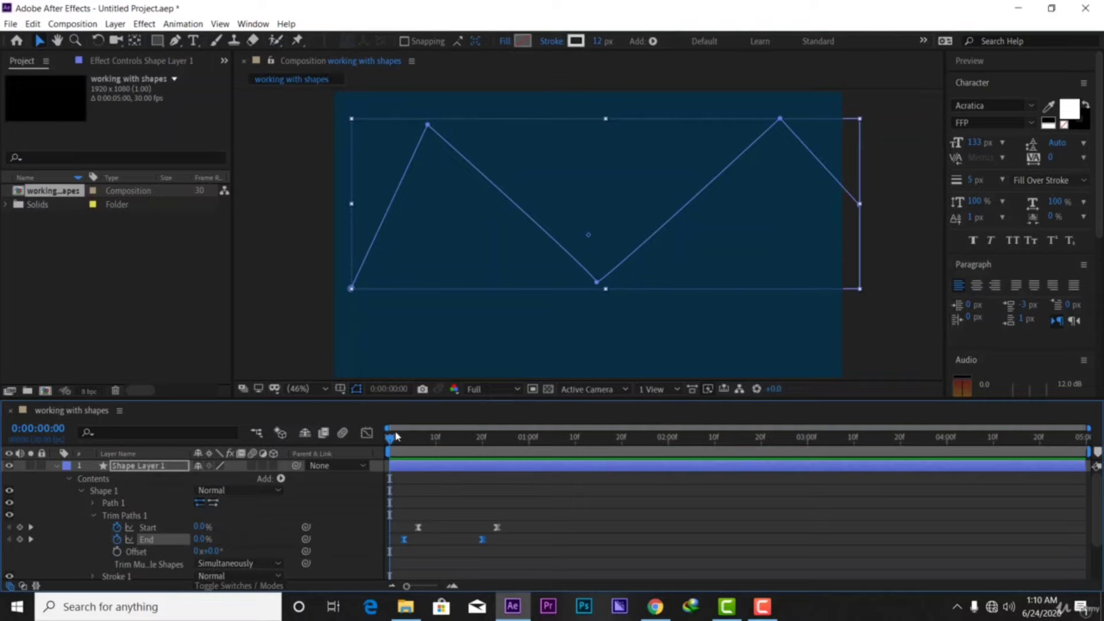
key(space)
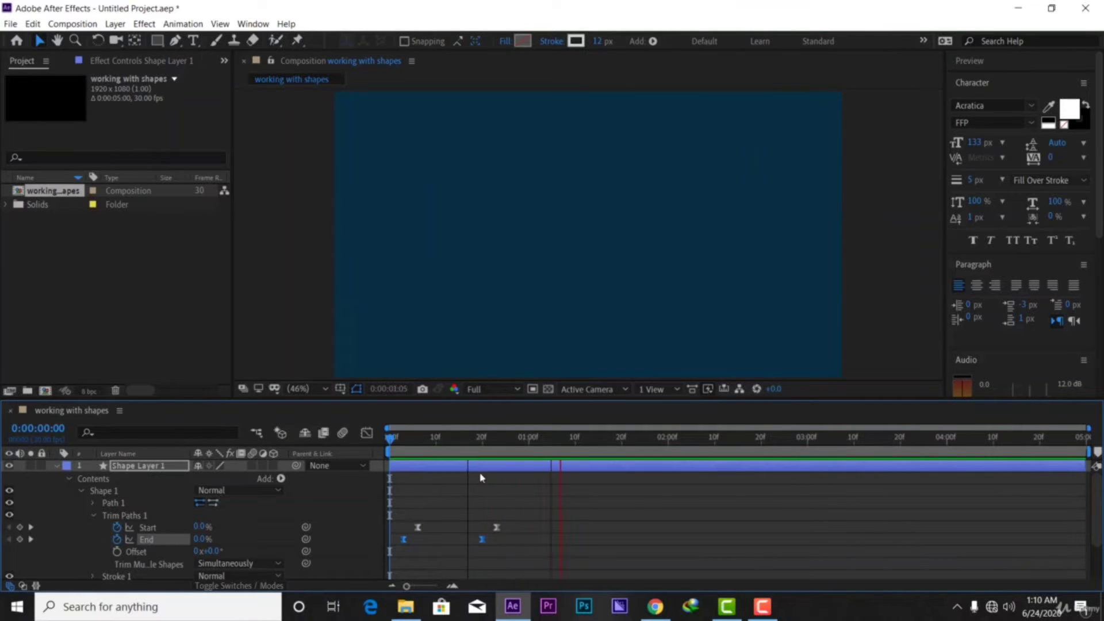
key(space)
drag(562, 441, 390, 440)
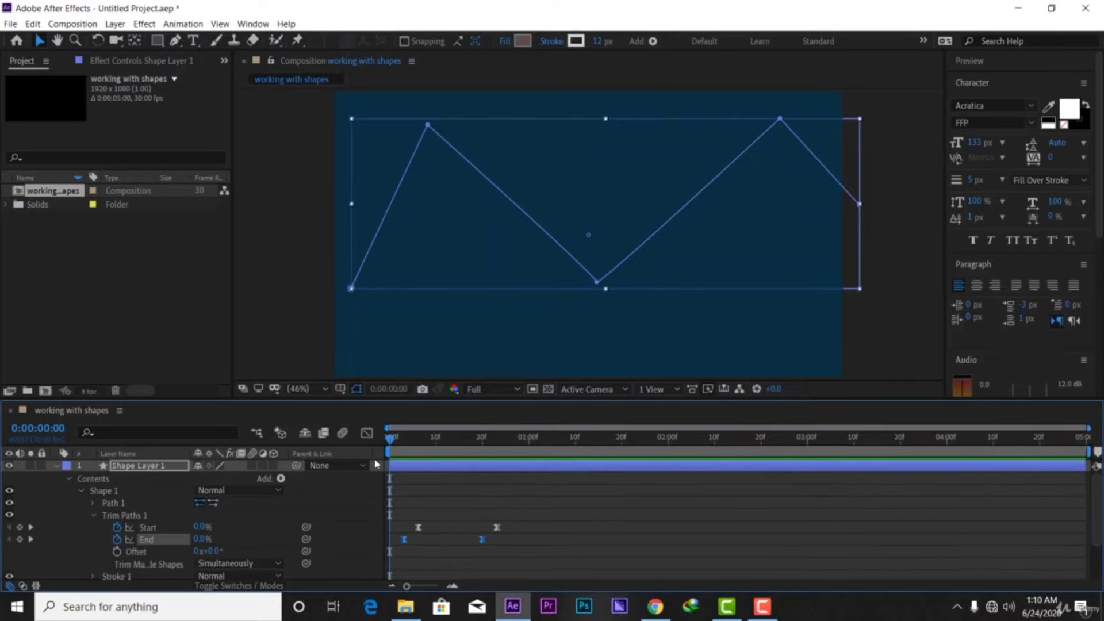
key(space)
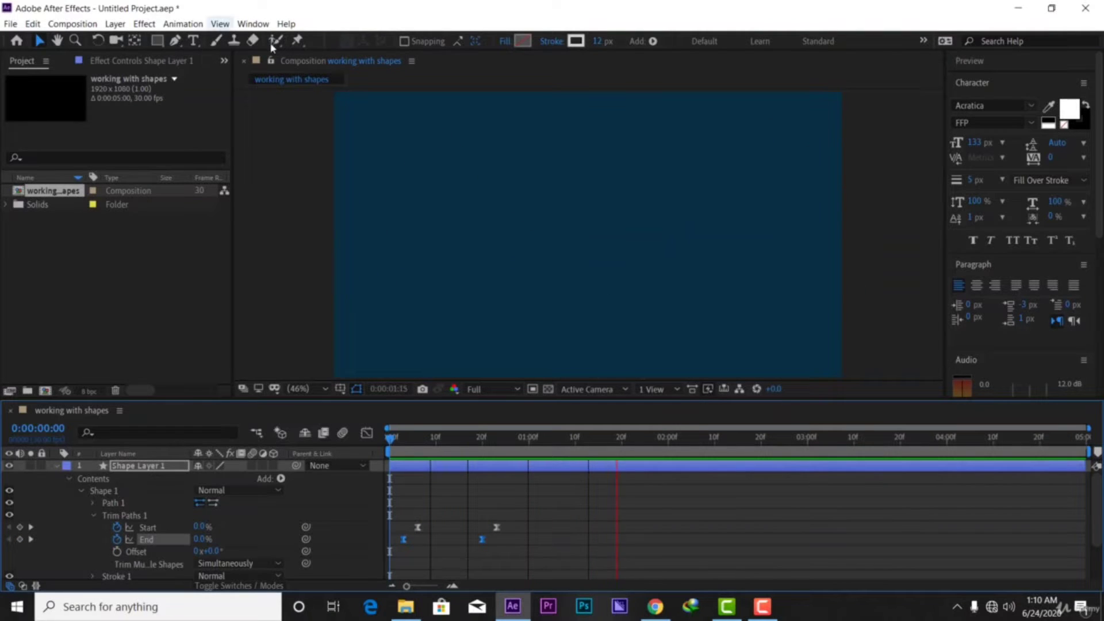
key(space)
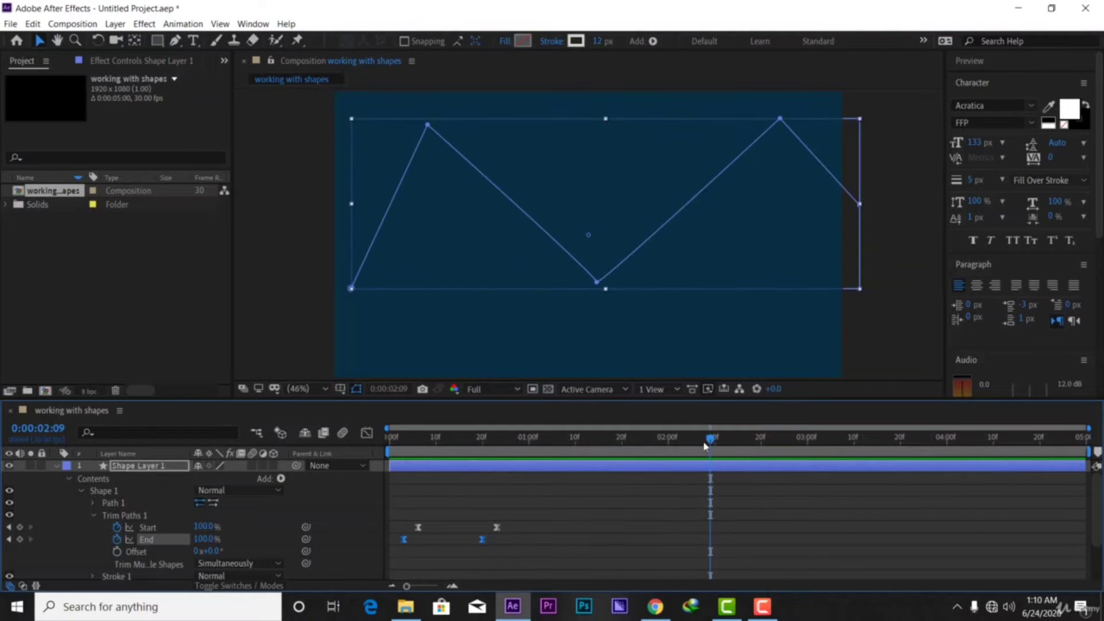
Check the partly drawn stroke, replay from the start, and select all four keyframes
drag(710, 441, 428, 455)
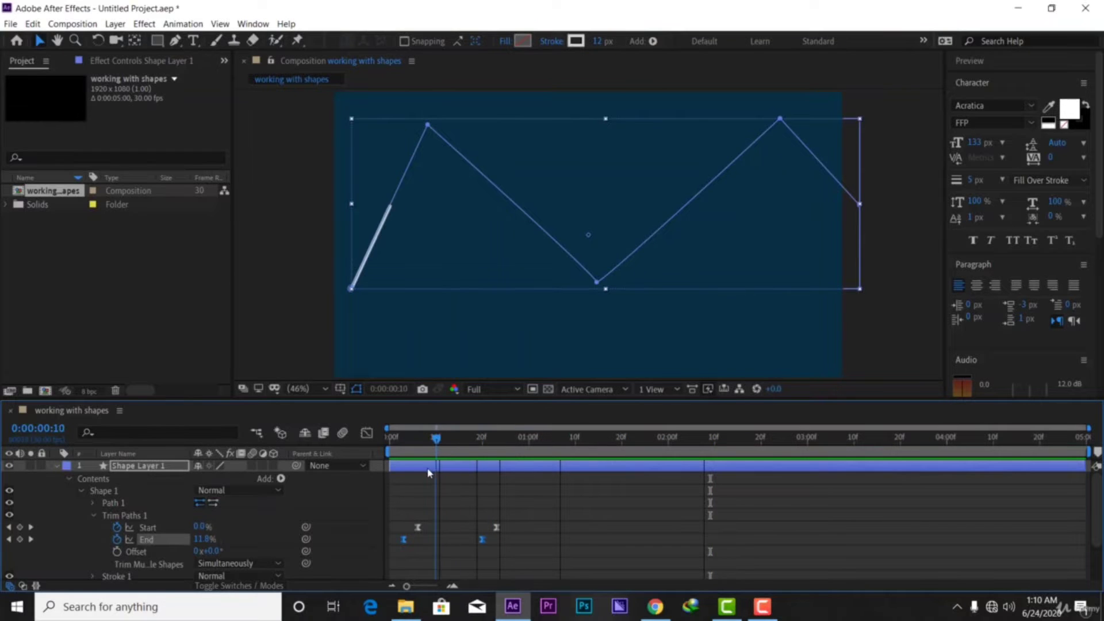
key(Home)
key(space)
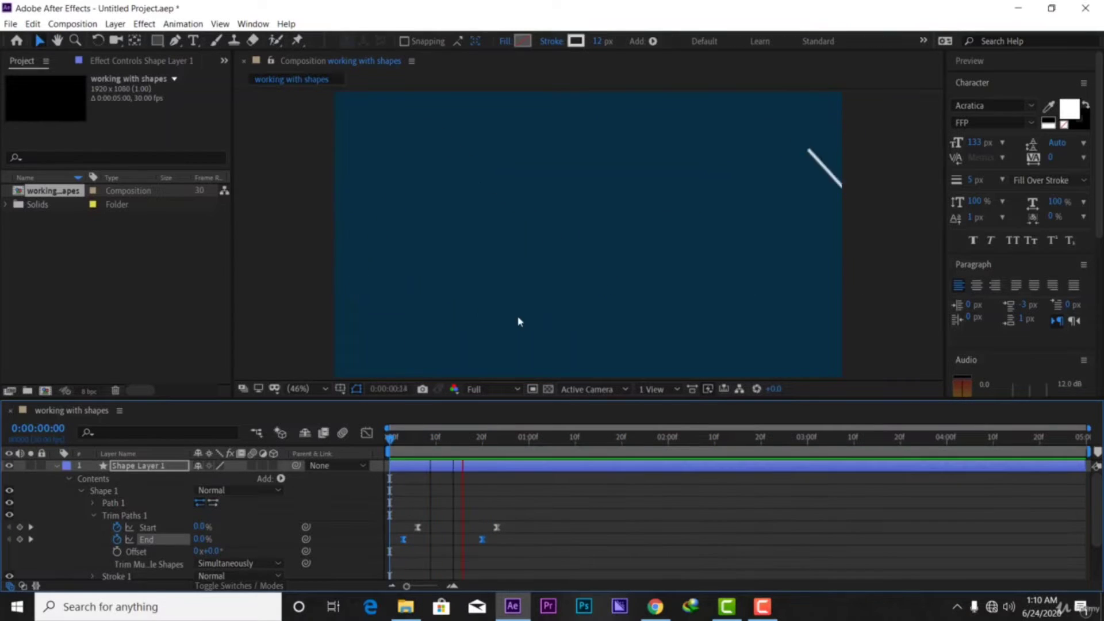
key(space)
drag(562, 454, 374, 520)
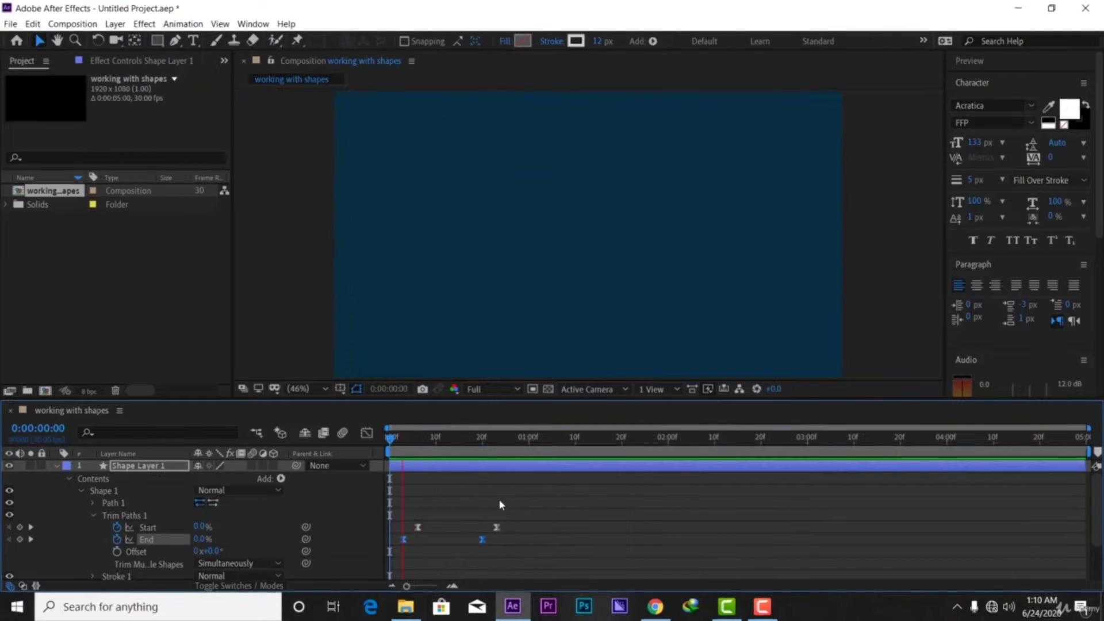
key(space)
key(space)
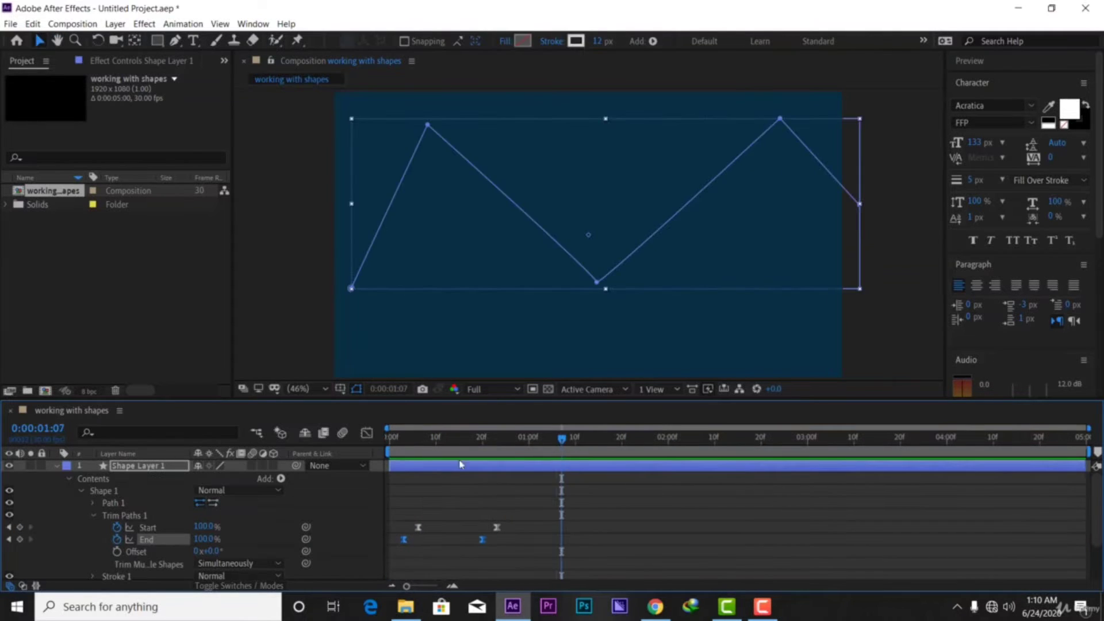
key(Home)
key(space)
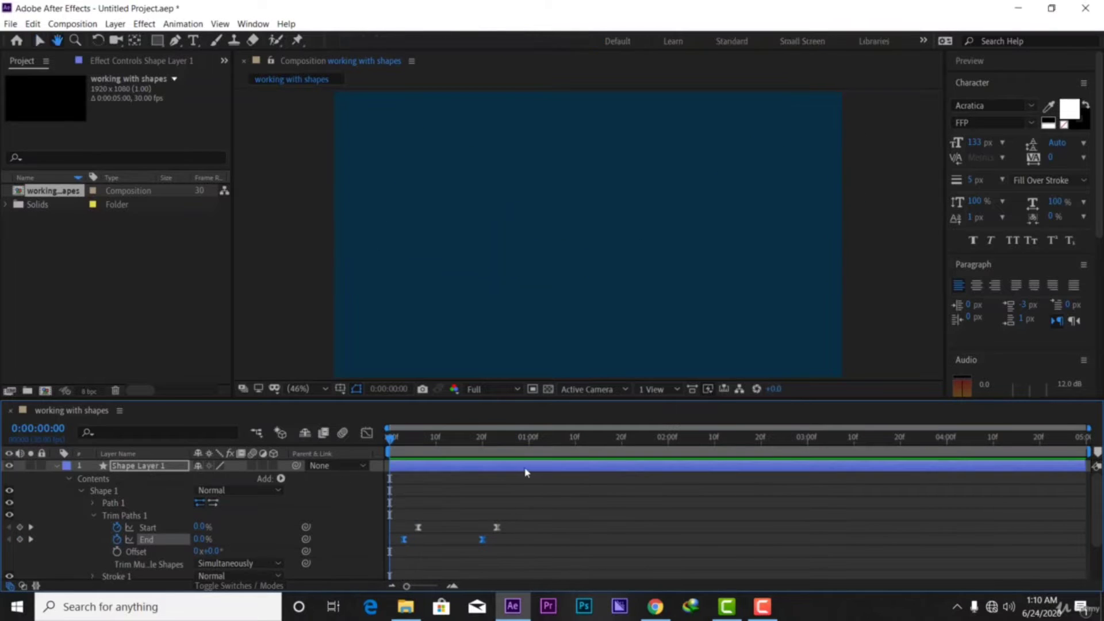
key(space)
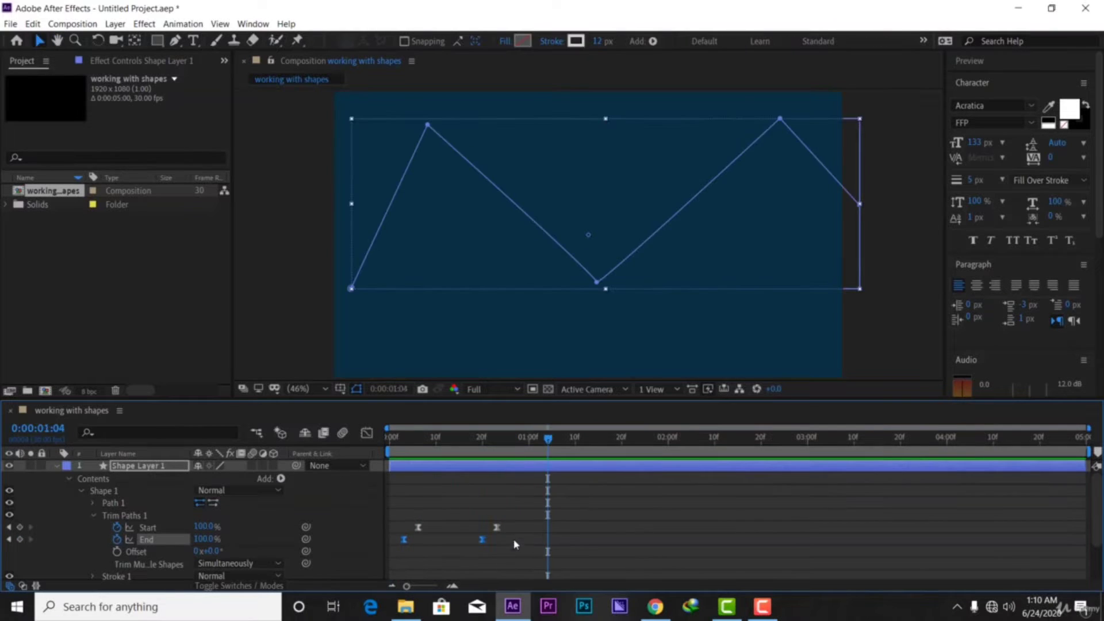
drag(518, 552, 386, 504)
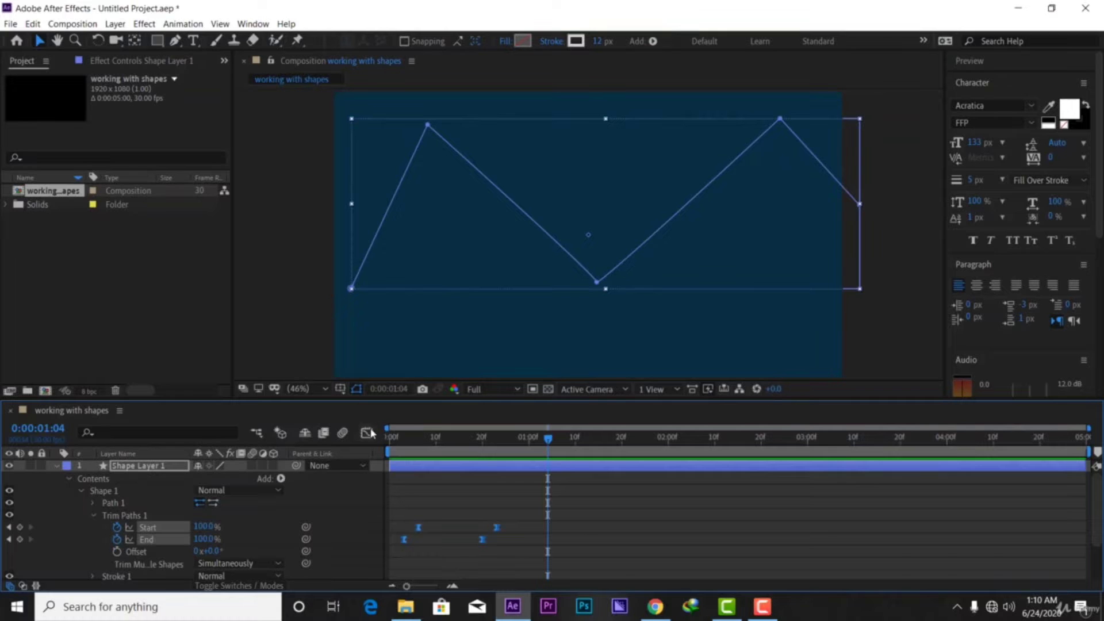
Reselect the keyframes in the speed graph, strengthen the End ease, and preview it
click(366, 433)
right_click(476, 518)
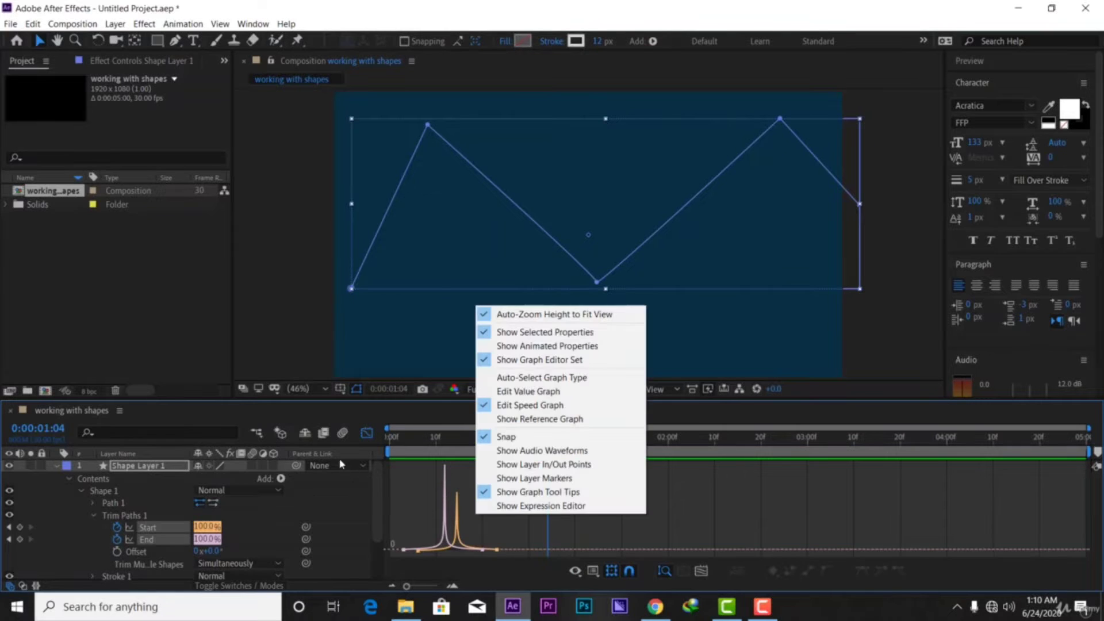
click(367, 433)
drag(523, 521, 405, 529)
click(368, 434)
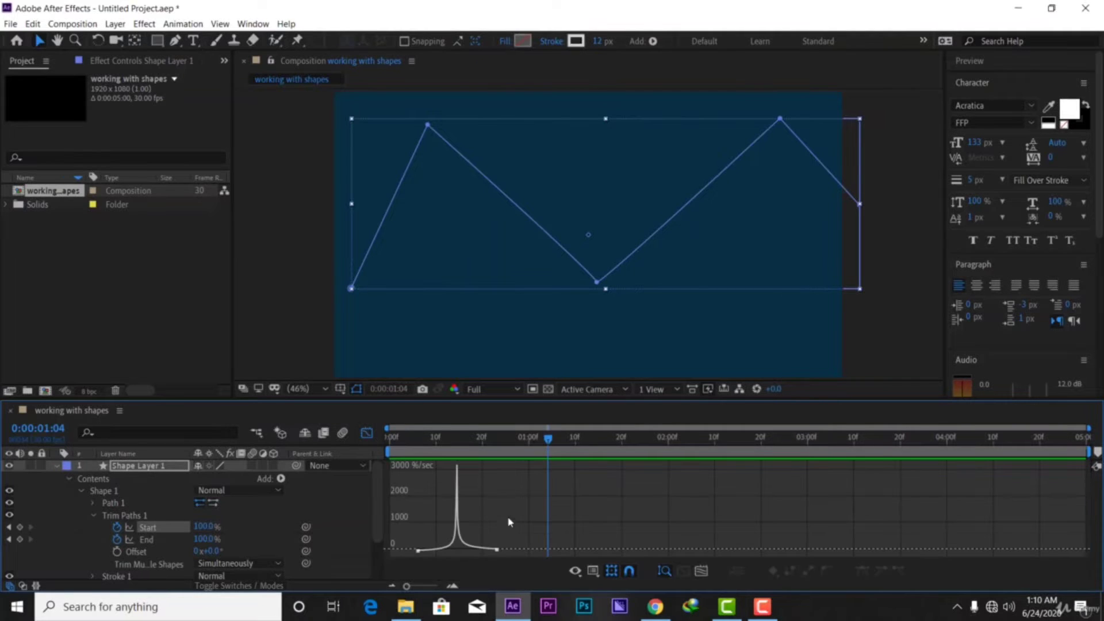
drag(527, 536, 384, 556)
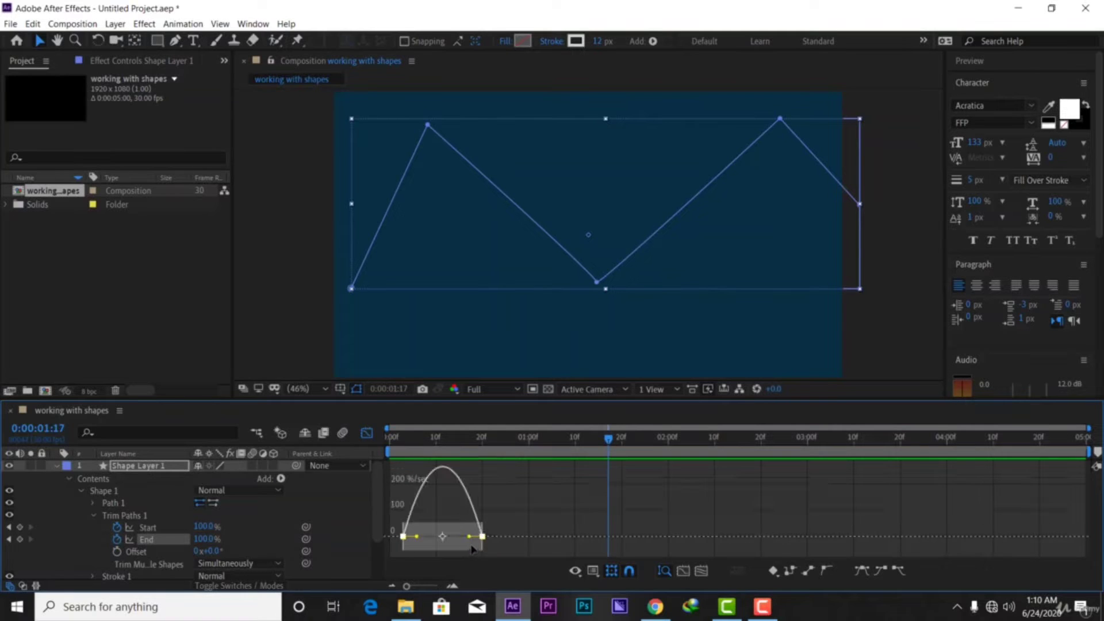
drag(468, 538, 444, 546)
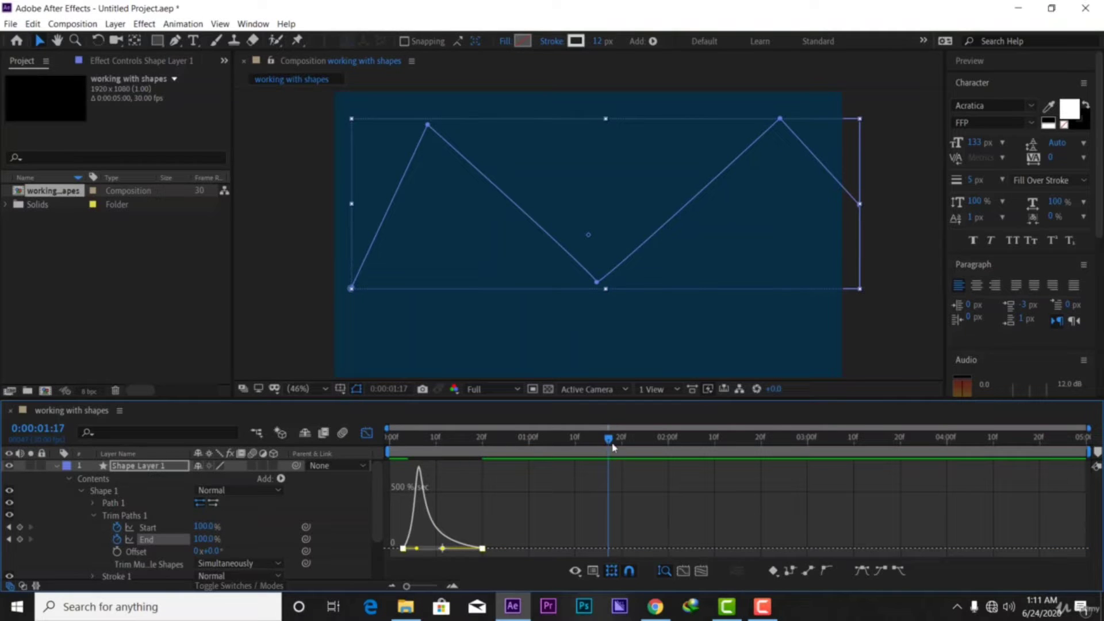
drag(609, 440, 390, 442)
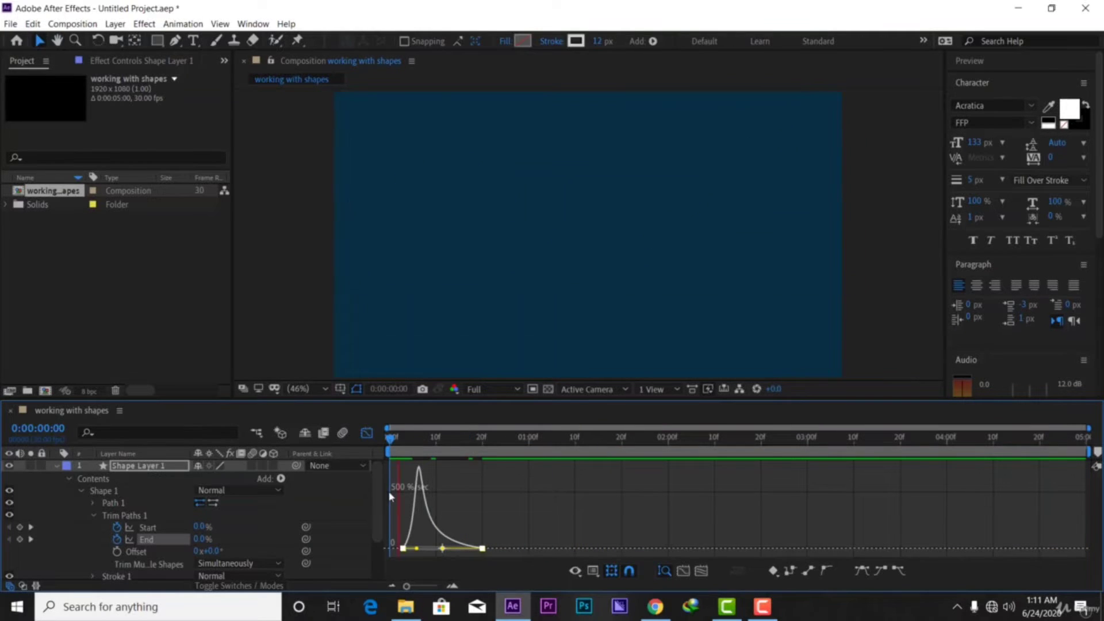
key(space)
key(space)
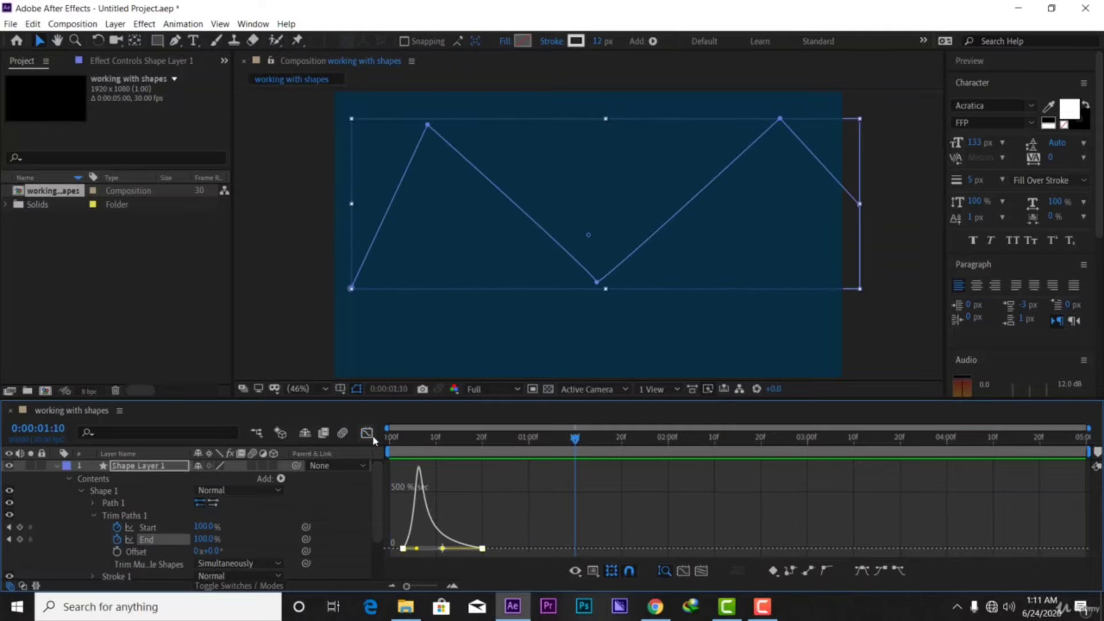
Push the End keyframes' influence to 100% so speed peaks just after frame 3
click(371, 435)
drag(522, 520, 398, 534)
click(368, 432)
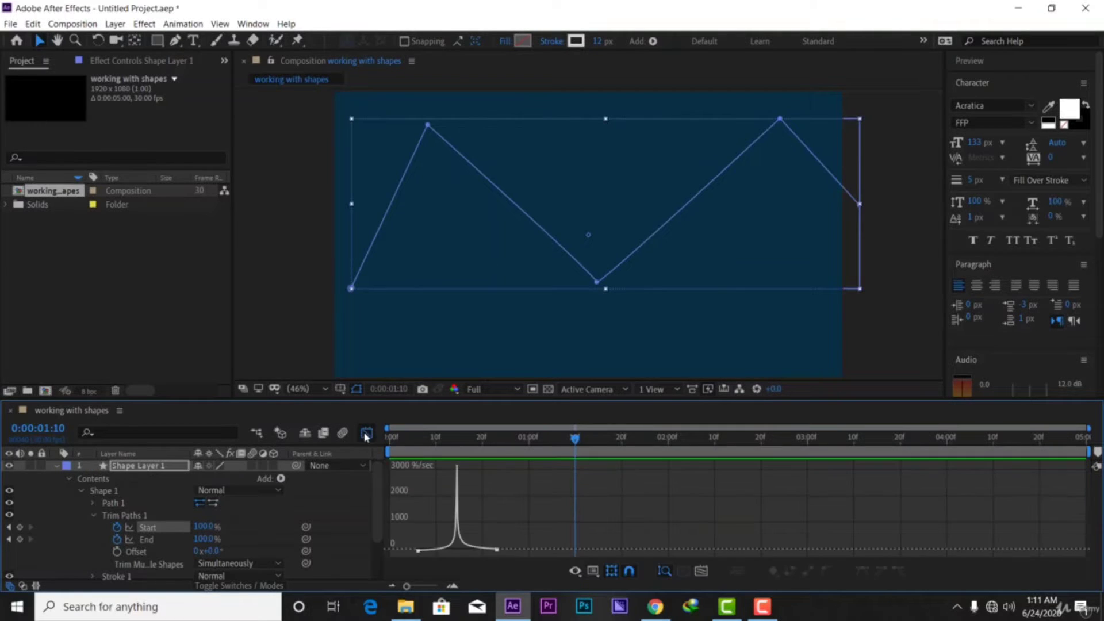
drag(536, 524, 413, 565)
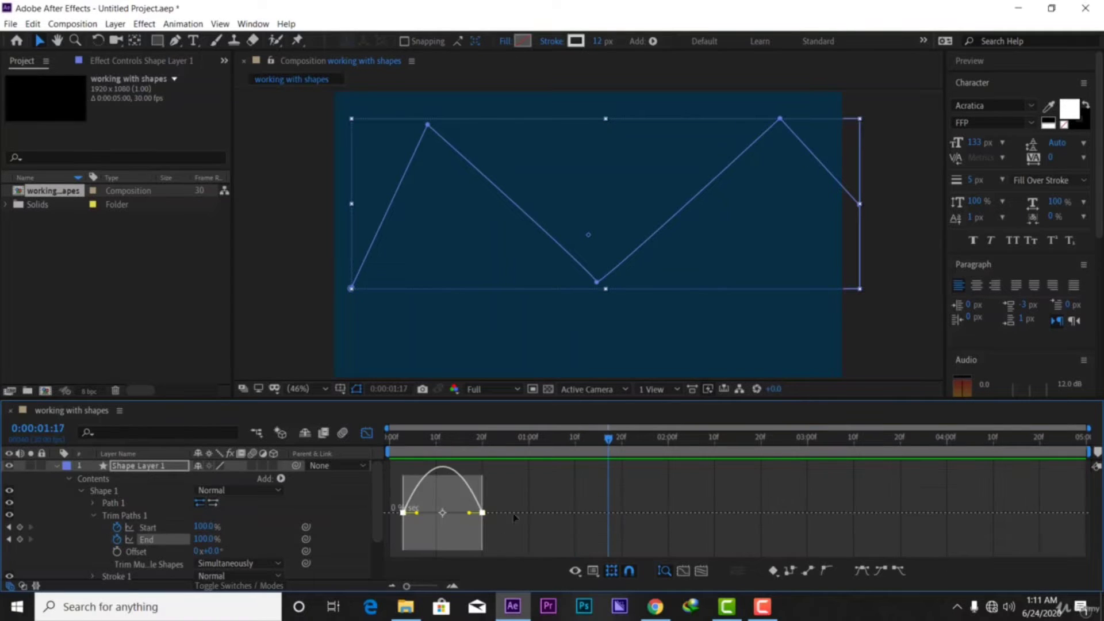
drag(471, 514, 443, 544)
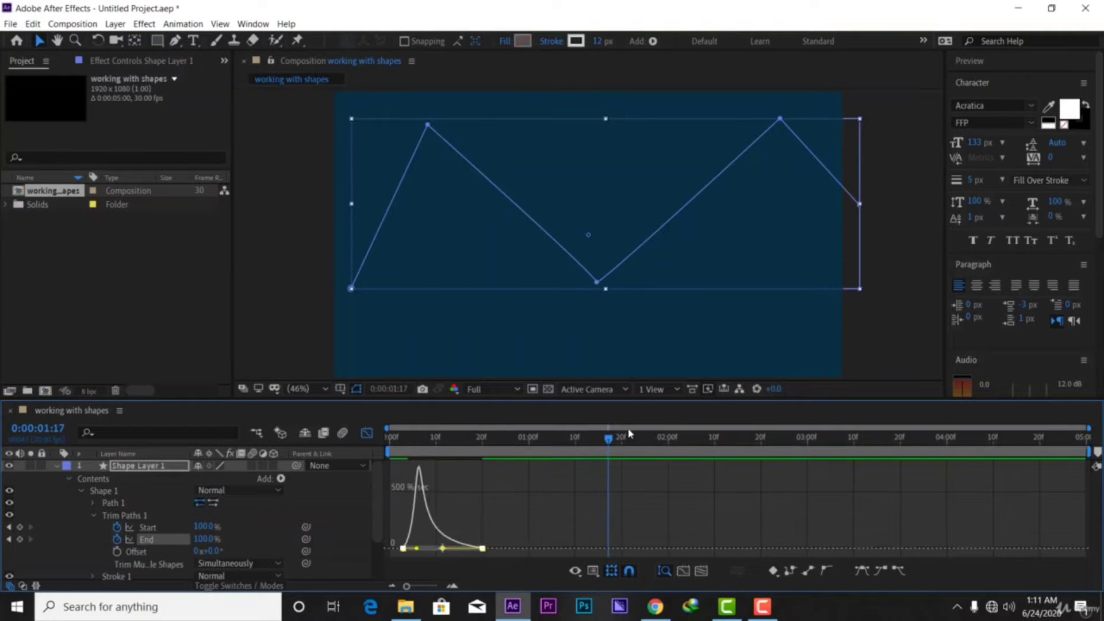
drag(605, 444, 391, 442)
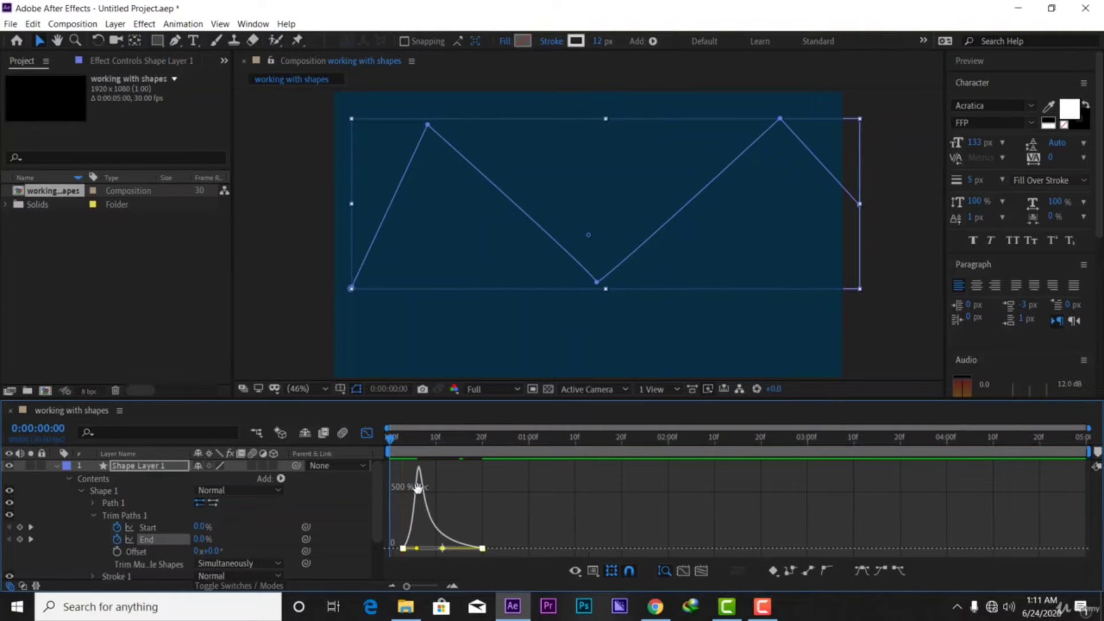
With the Graph Editor closed, replay the zigzag Trim Paths draw-on from the first frame several times
key(space)
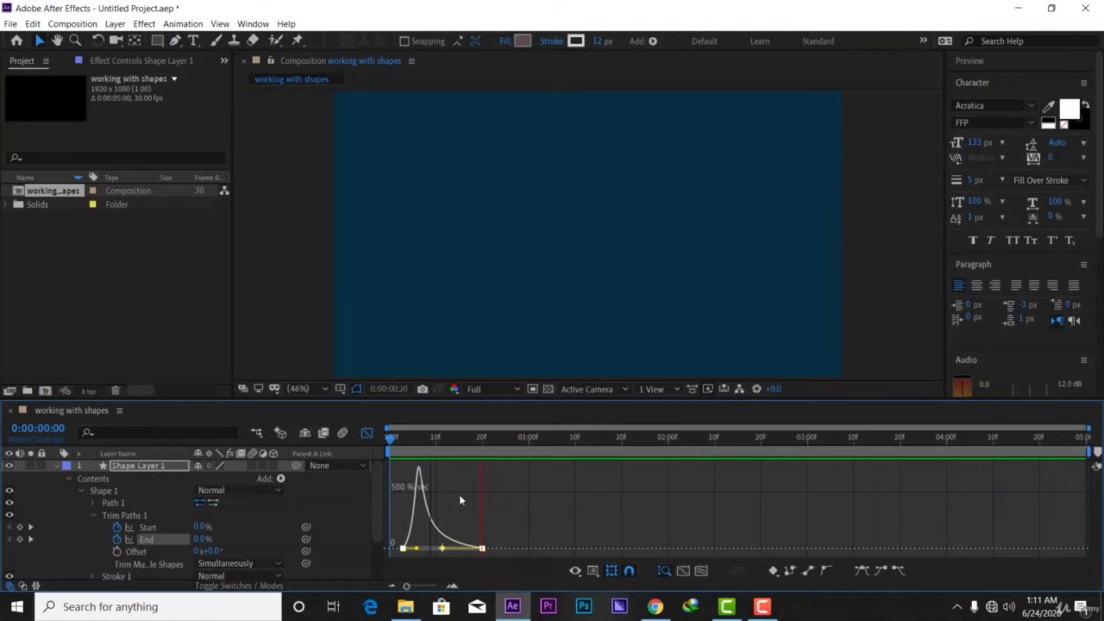
click(366, 432)
key(space)
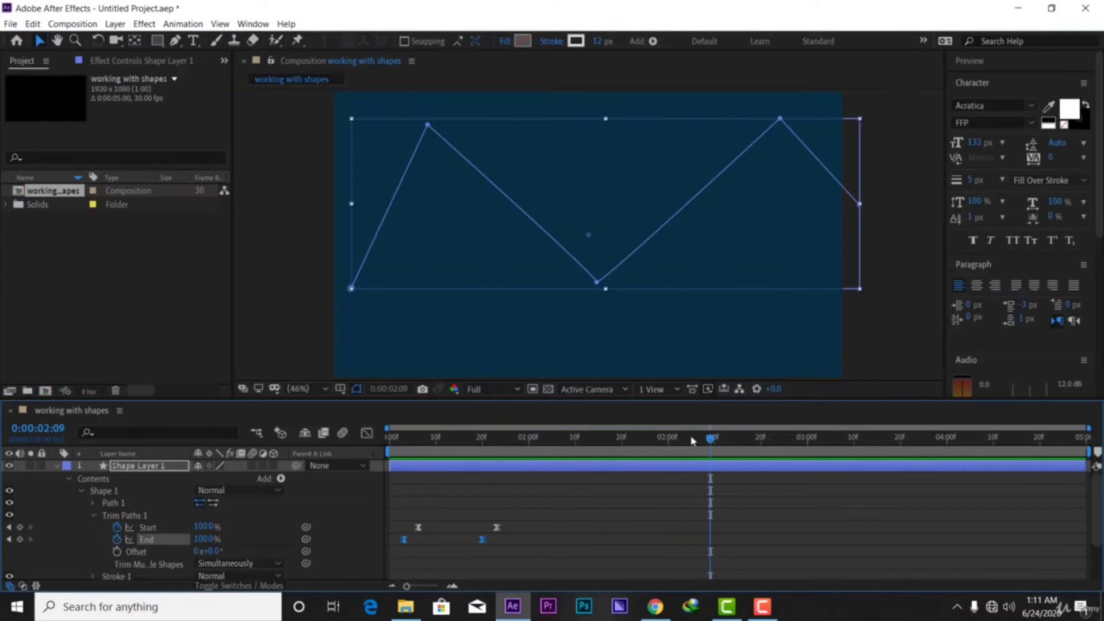
key(Home)
key(space)
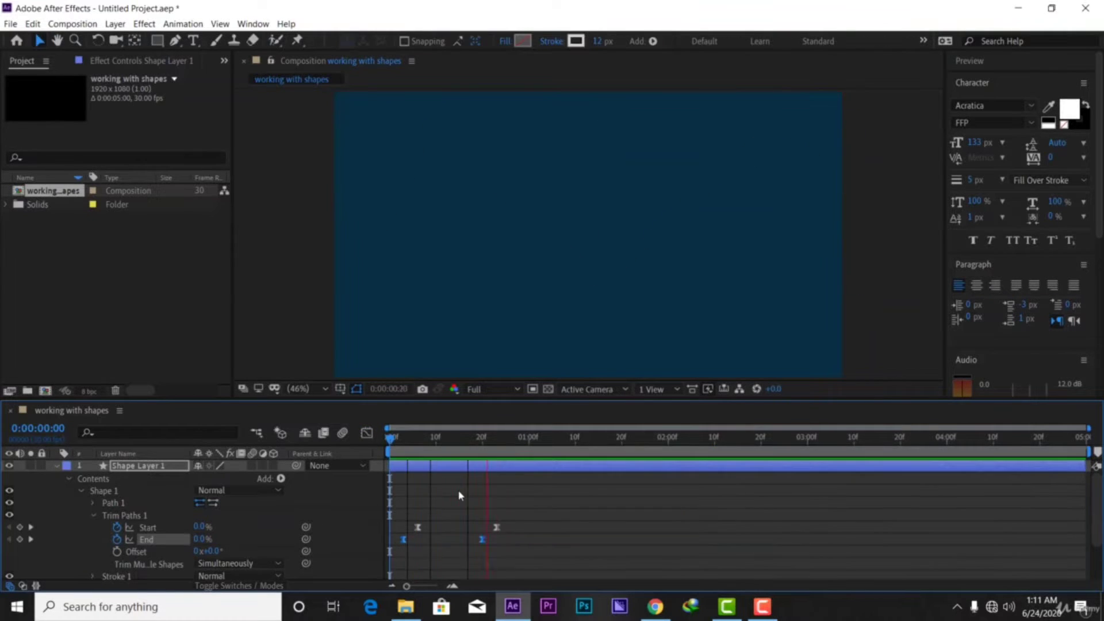
key(space)
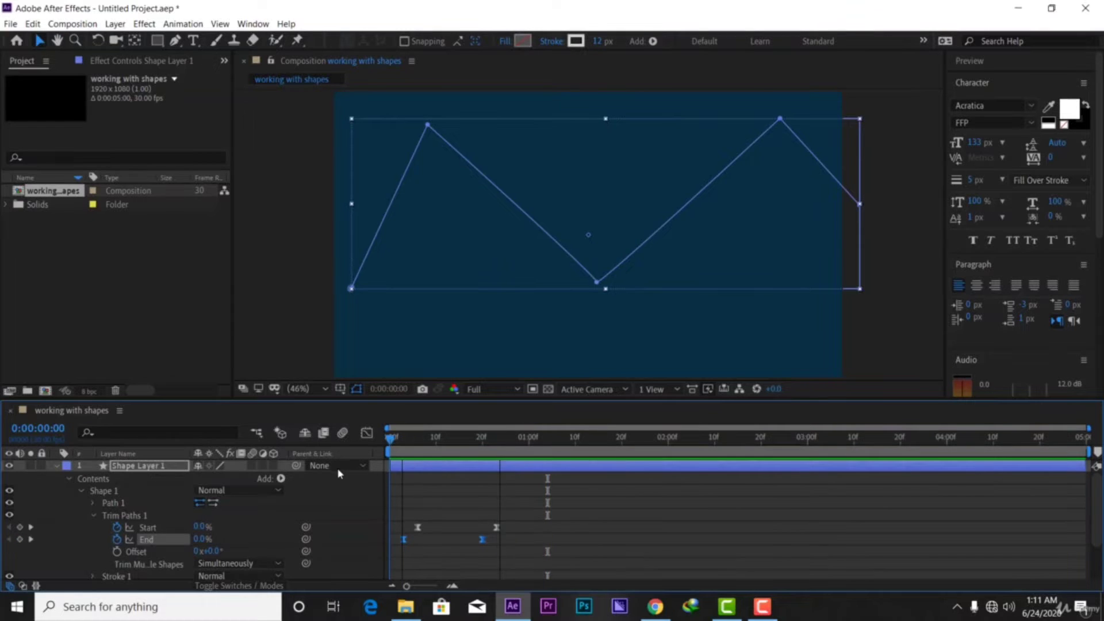
key(Home)
key(space)
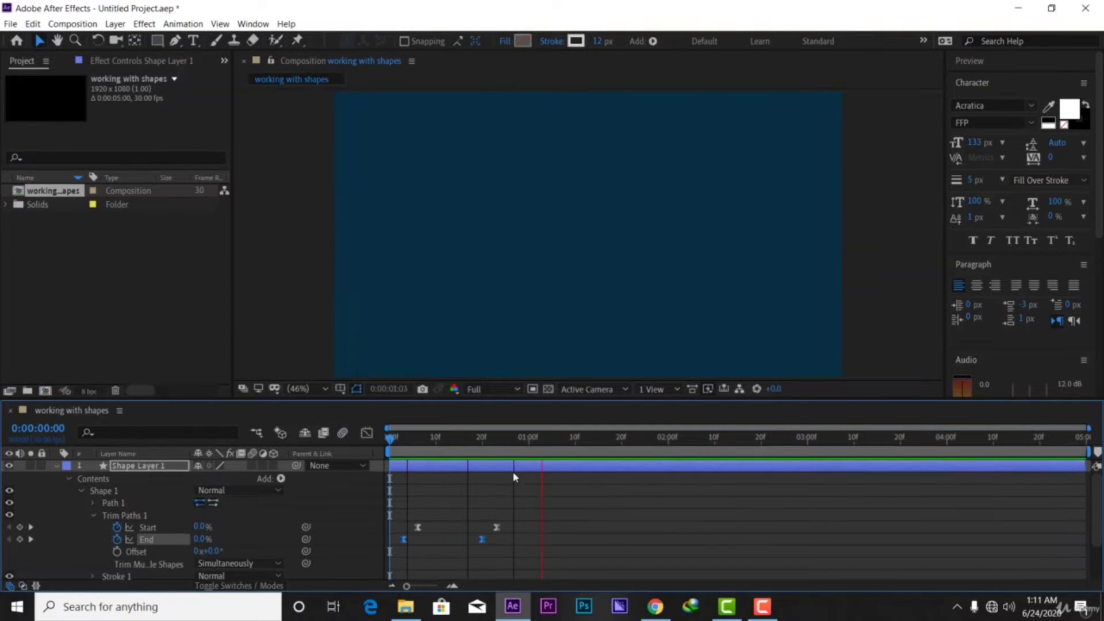
key(space)
key(Home)
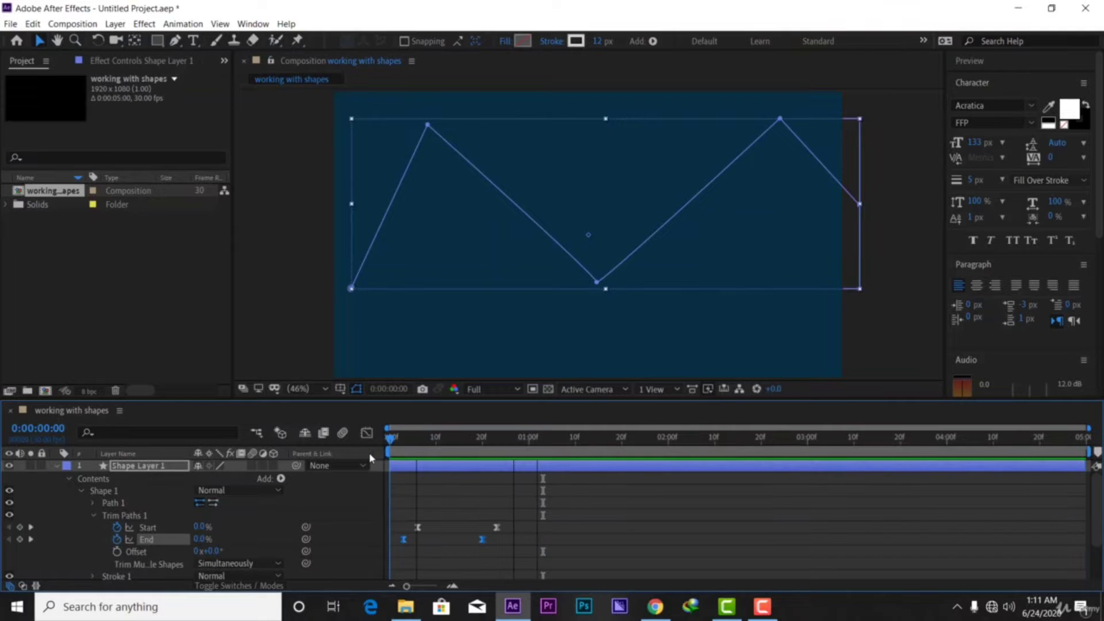
key(space)
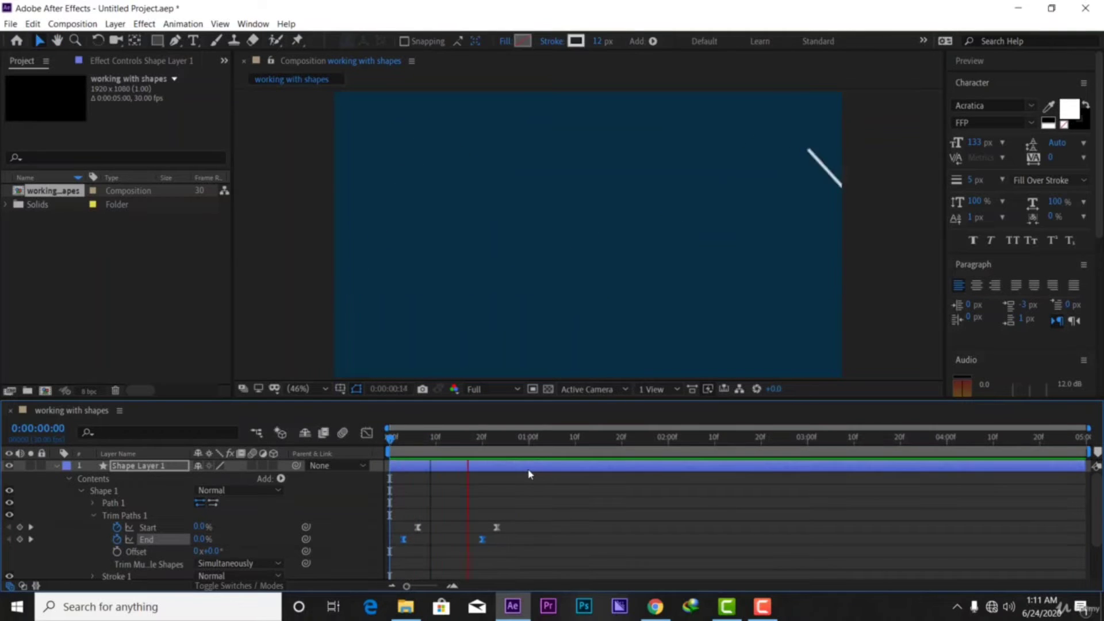
key(space)
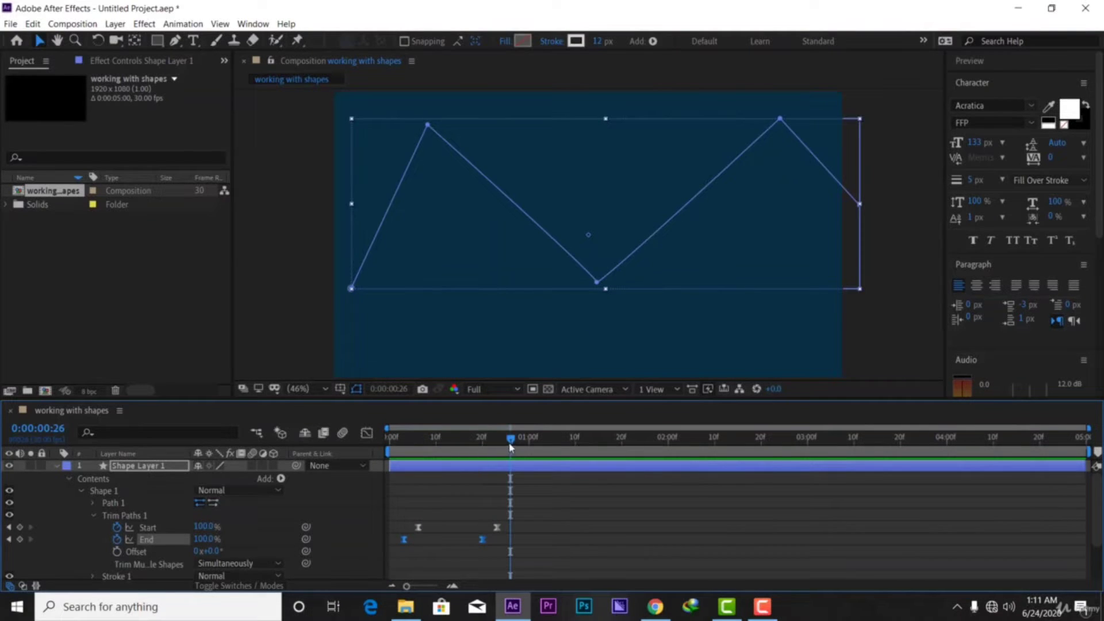
key(Home)
key(space)
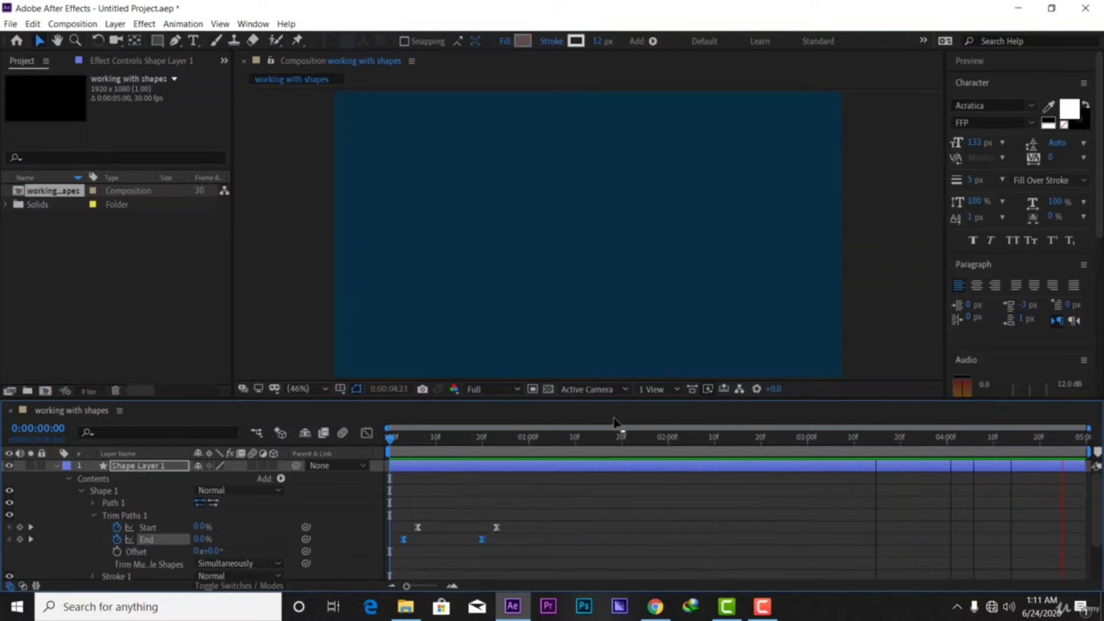
key(space)
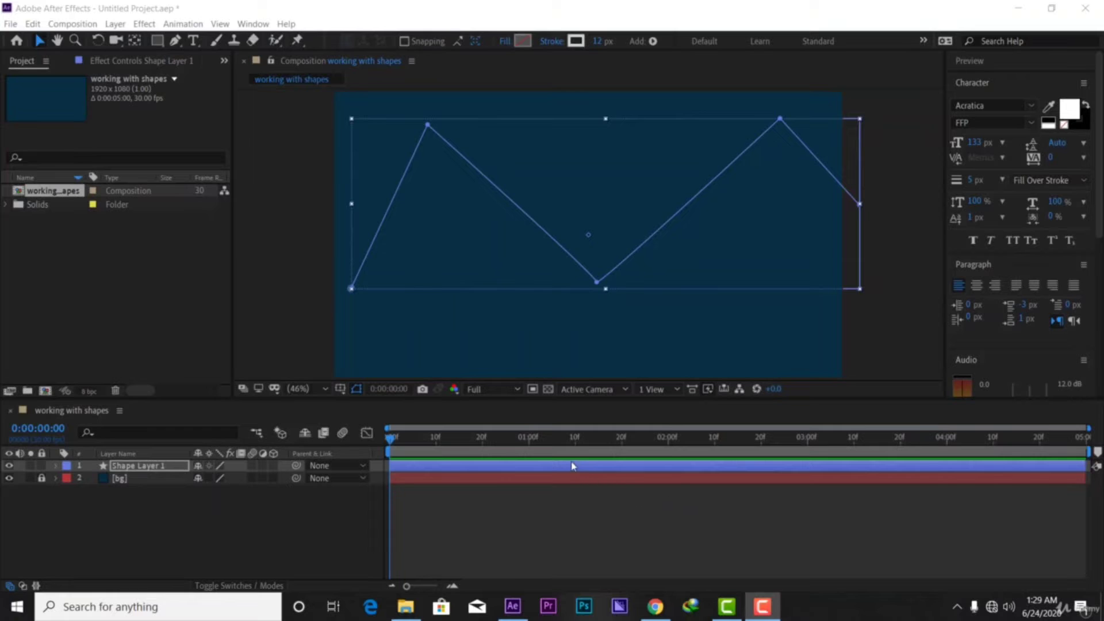
Duplicate 'working with shapes' as 'working with shapes 2', open it, and delete Shape Layer 1
click(50, 237)
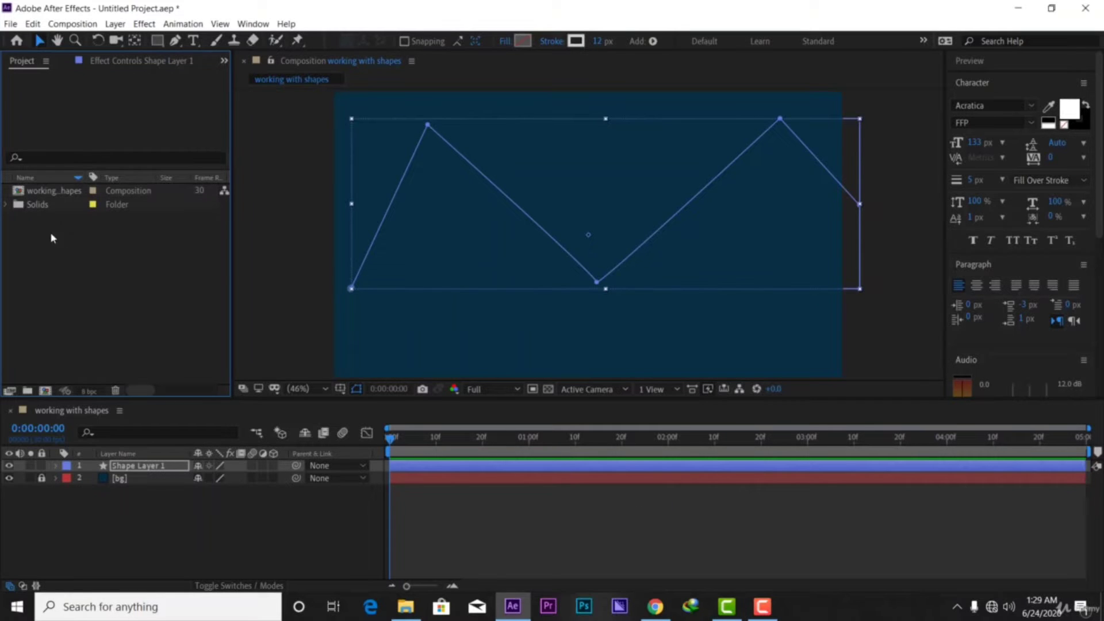
click(51, 196)
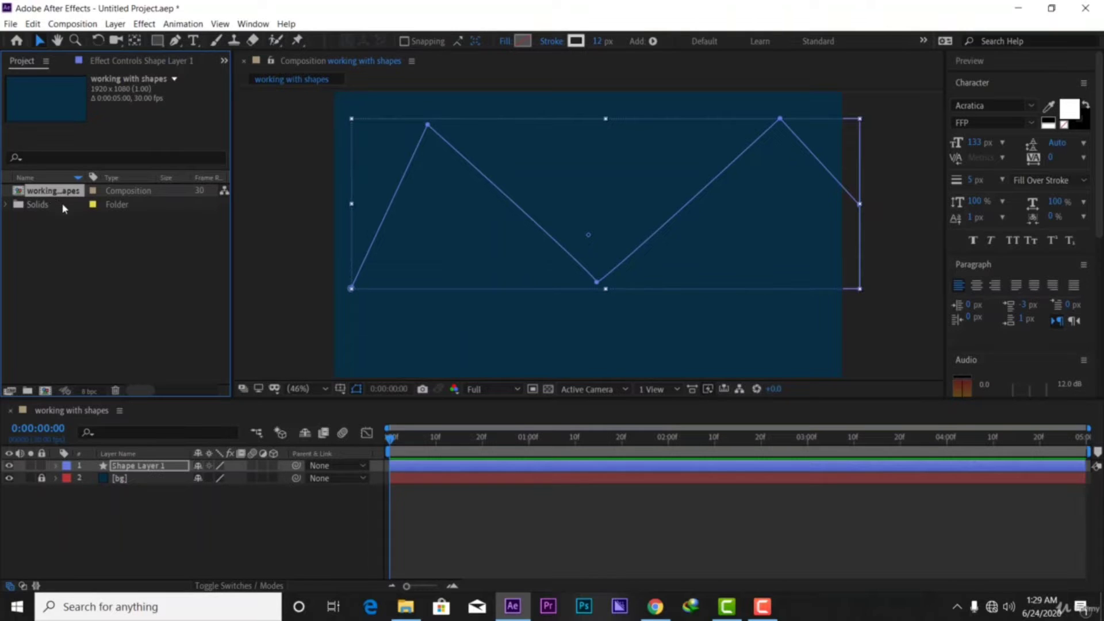
key(ctrl+d)
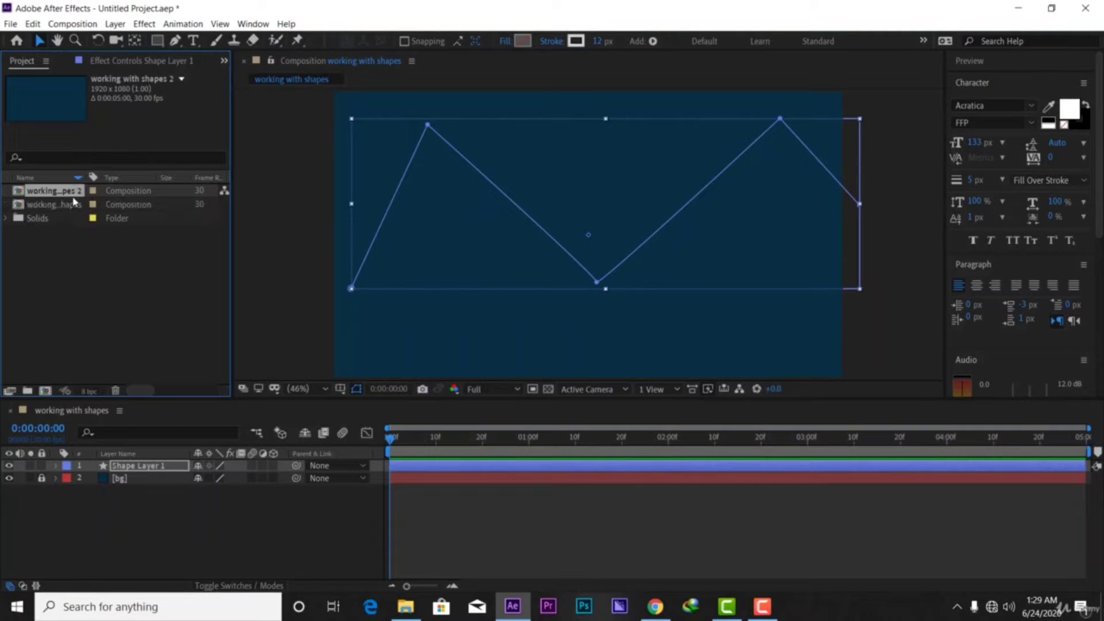
double_click(76, 194)
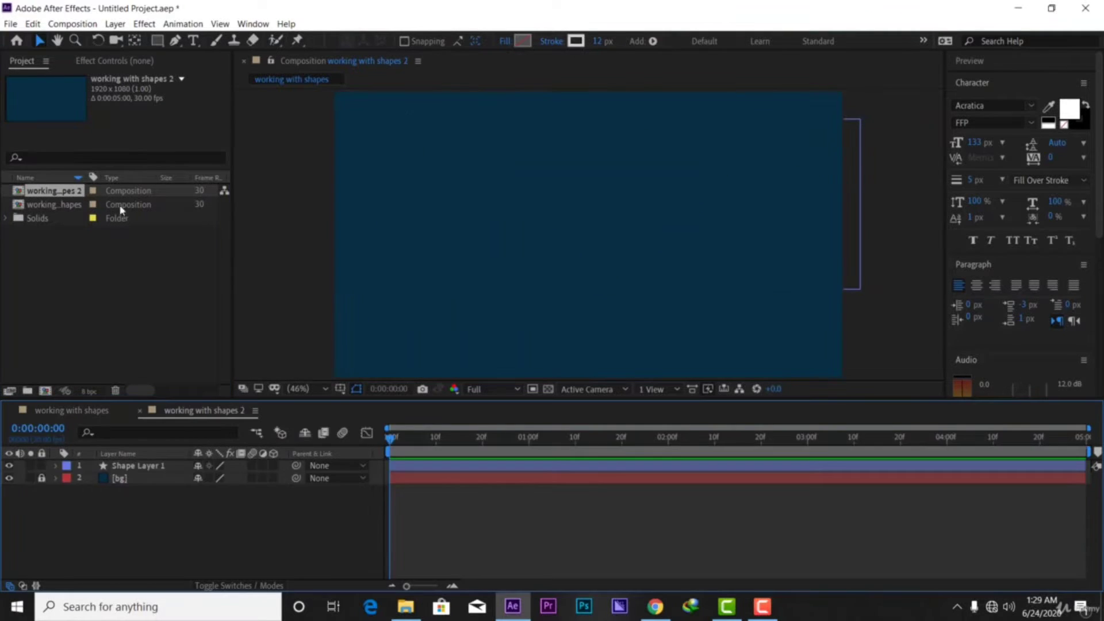
click(458, 465)
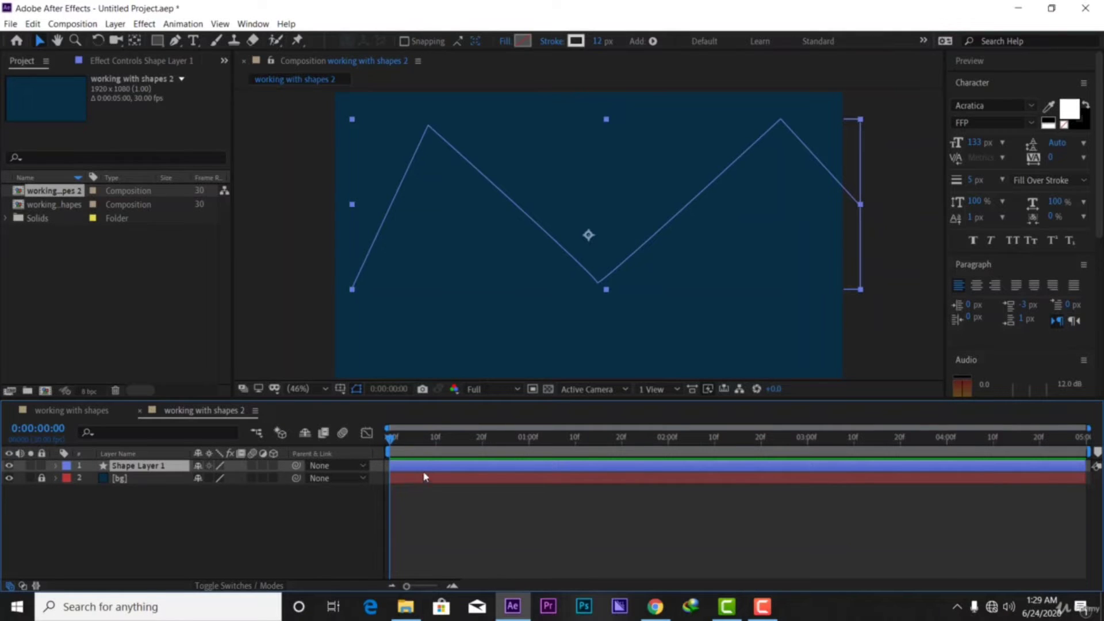
key(Delete)
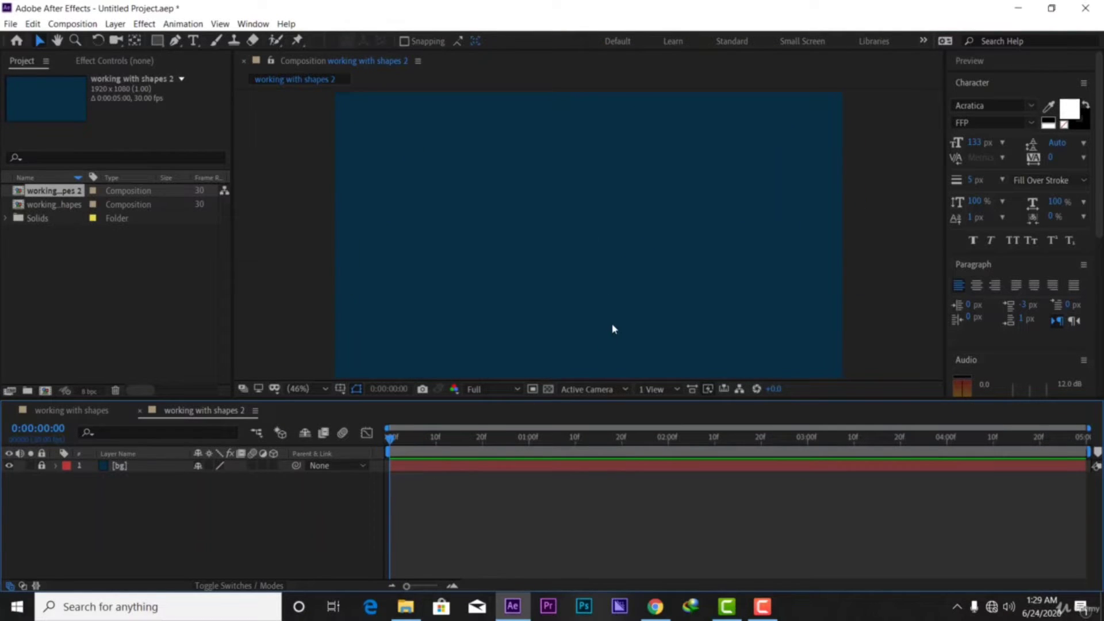
With the Ellipse tool, set new shapes to a solid-colour fill and no stroke
click(157, 41)
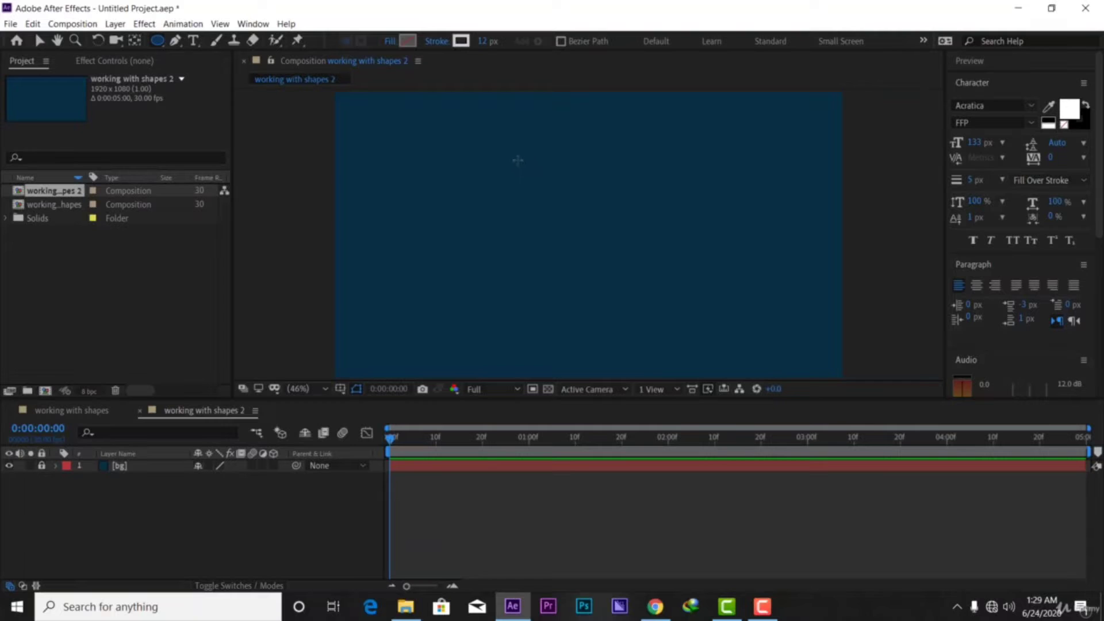
click(390, 41)
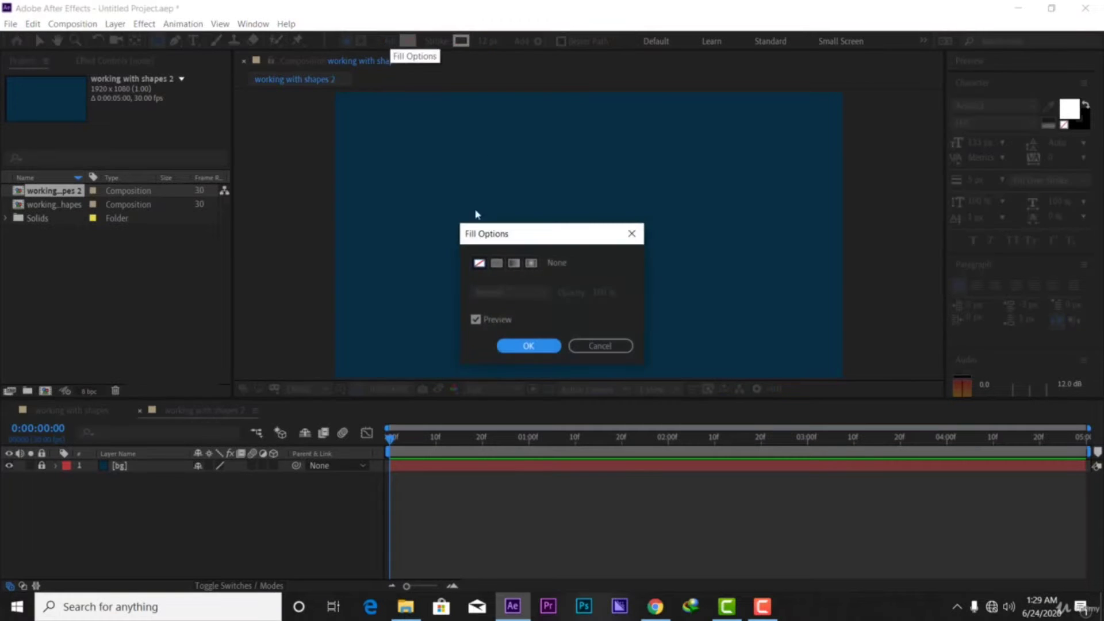
click(496, 263)
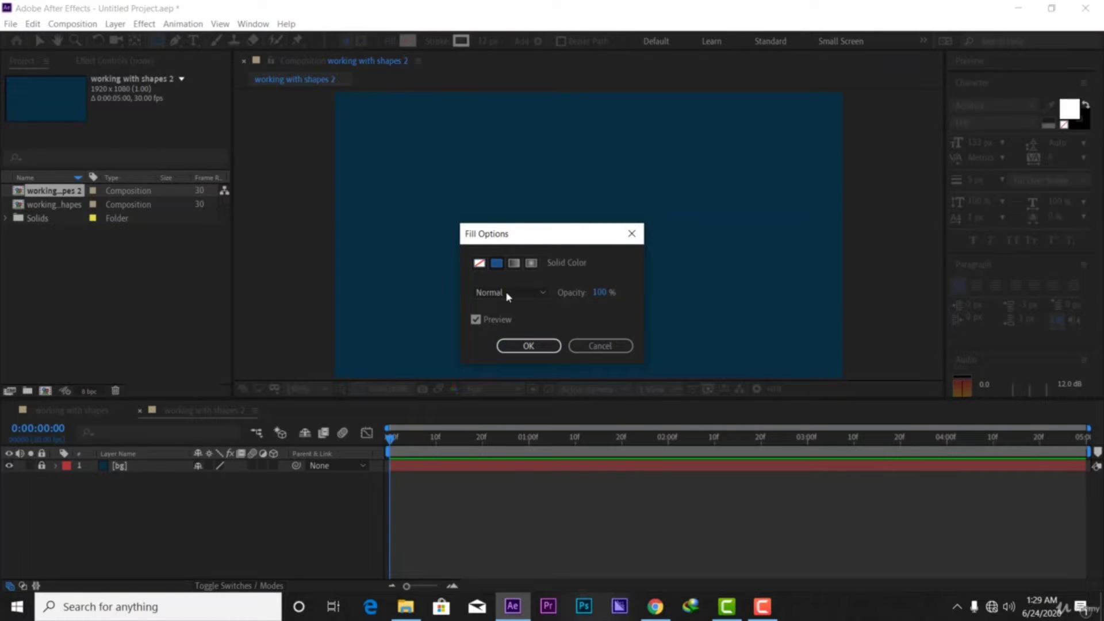
click(528, 345)
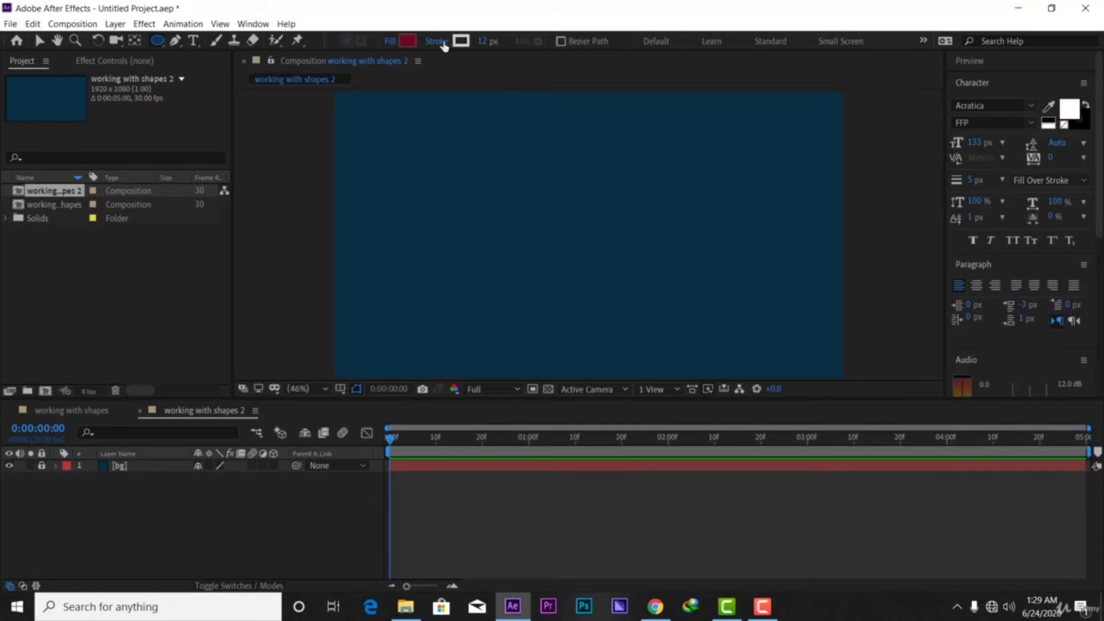
click(443, 41)
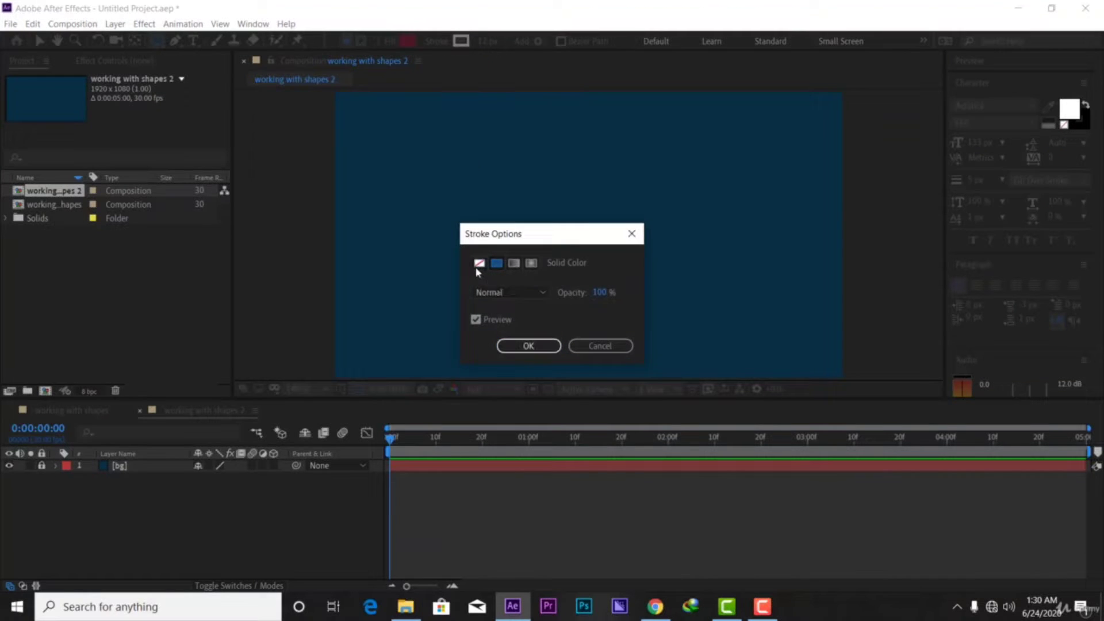
click(479, 262)
click(531, 351)
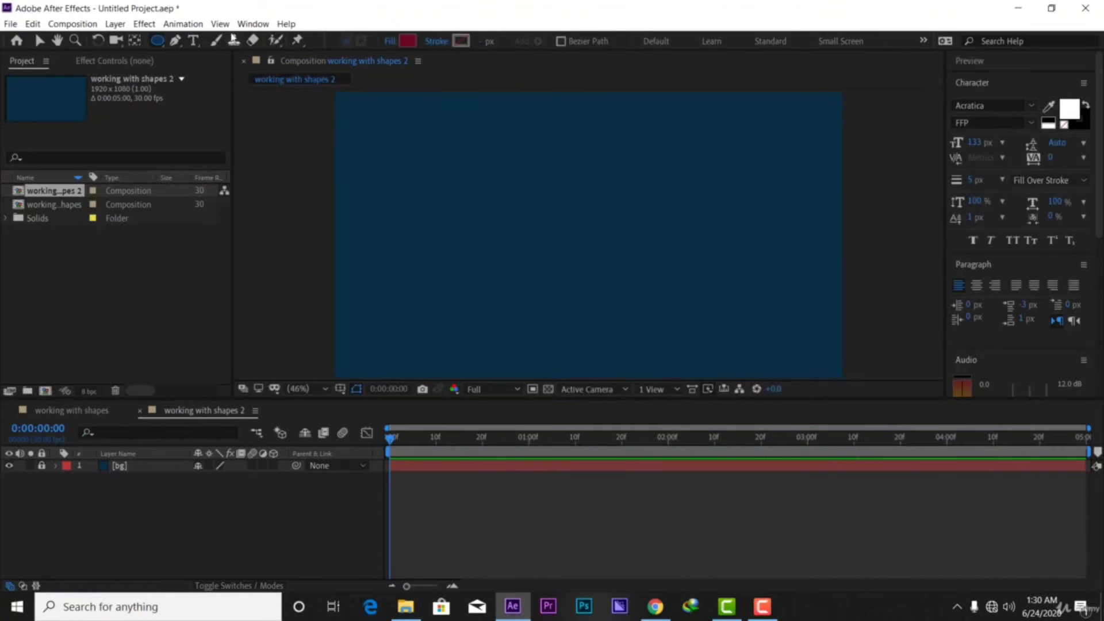
Change the shape fill colour to deep blue 09118A
click(408, 42)
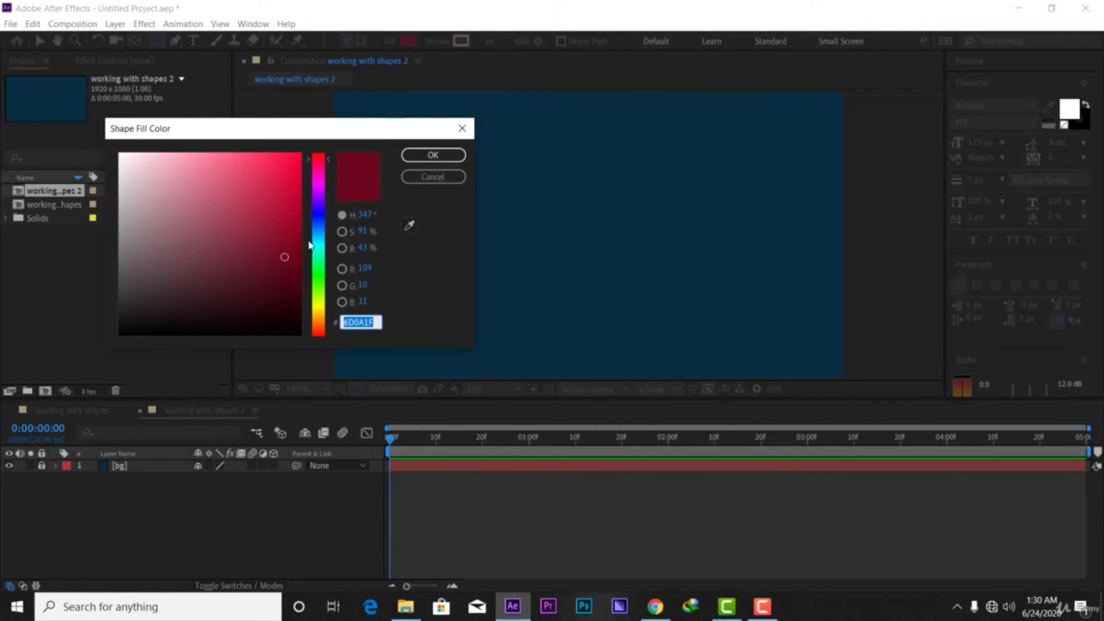
drag(320, 244, 319, 215)
drag(284, 257, 288, 236)
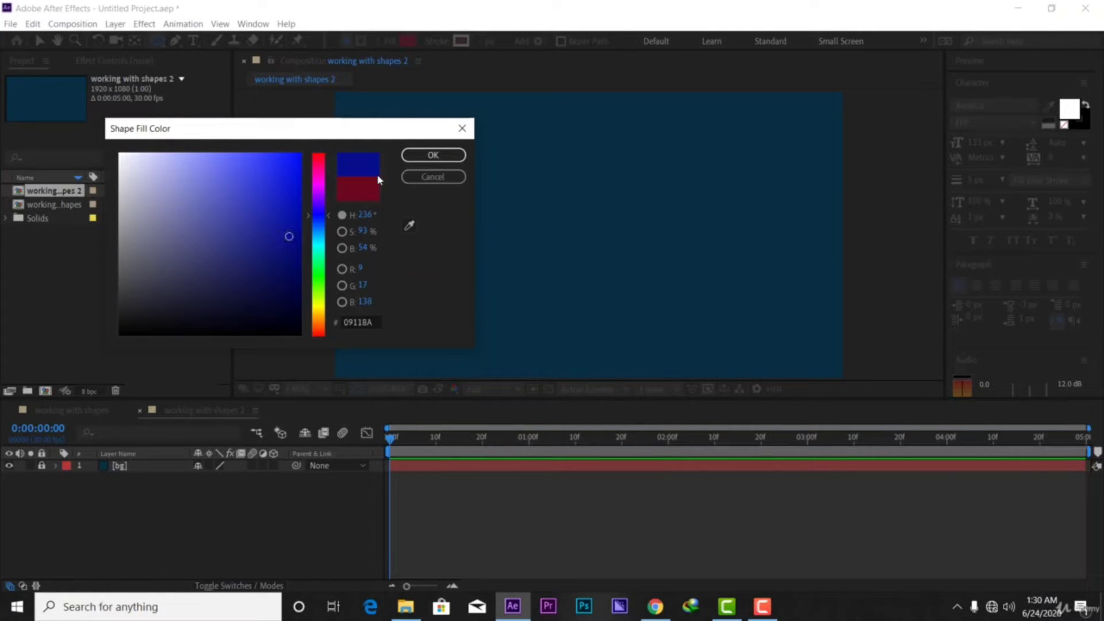
click(438, 155)
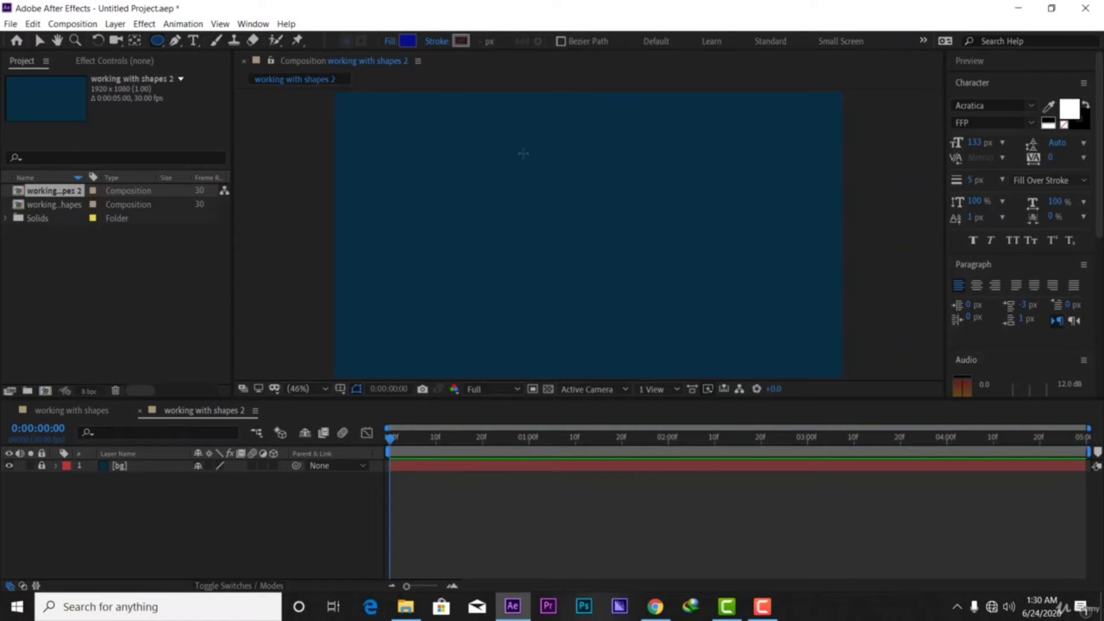
Draw a blue circle, centre it horizontally and vertically, and collapse its layer contents
drag(506, 171, 624, 289)
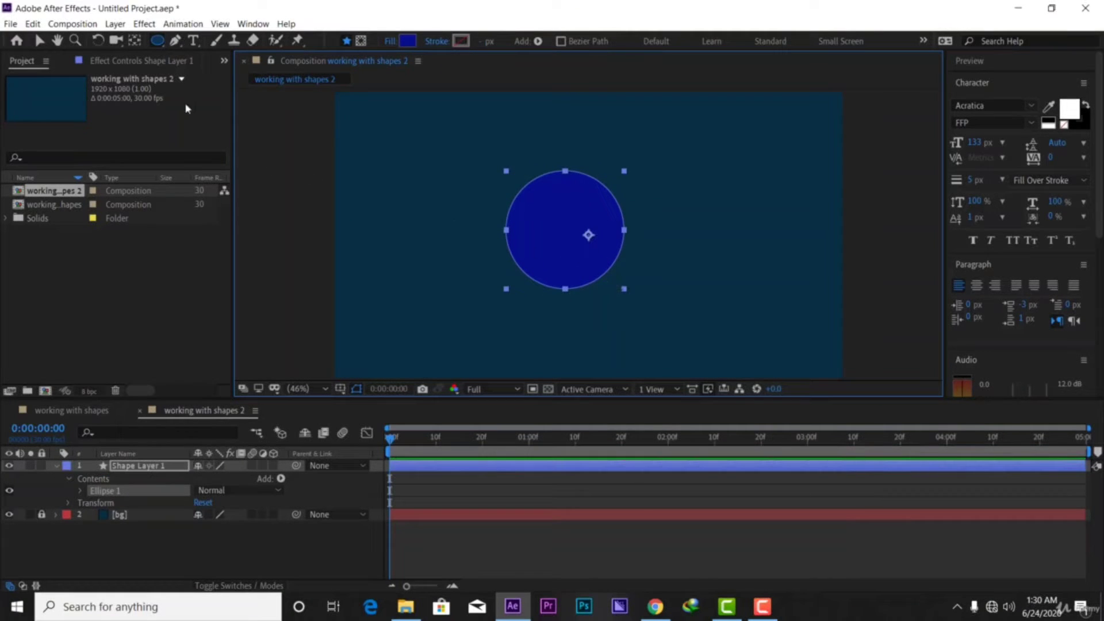
click(39, 40)
mouse_move(589, 247)
mouse_down()
mouse_move(611, 239)
mouse_move(605, 217)
mouse_move(588, 247)
mouse_up()
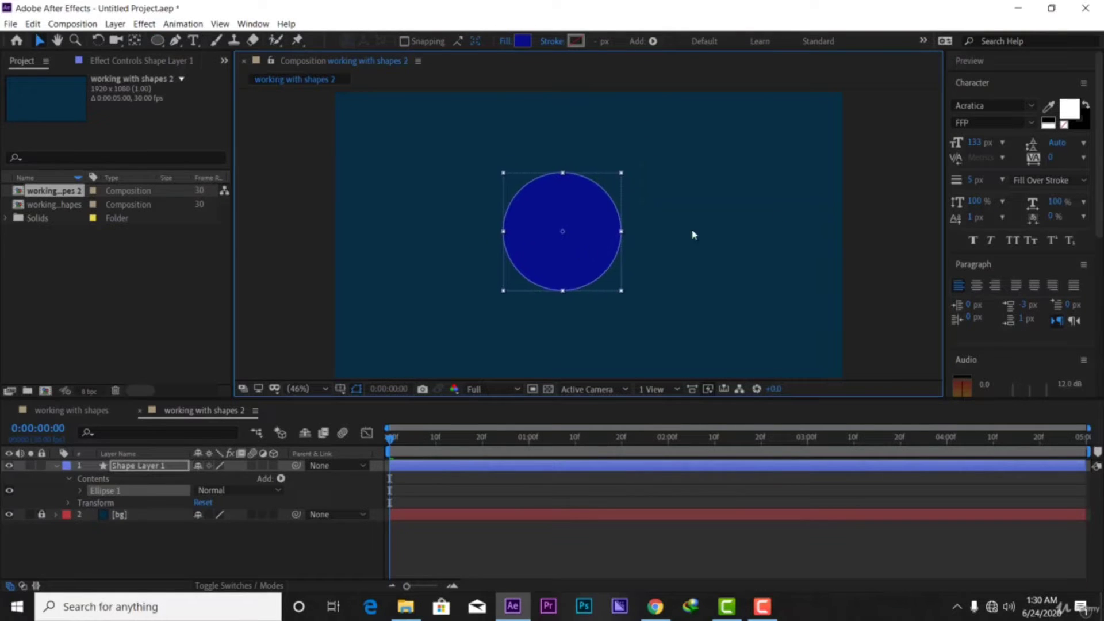
scroll(1044, 201, down, 5)
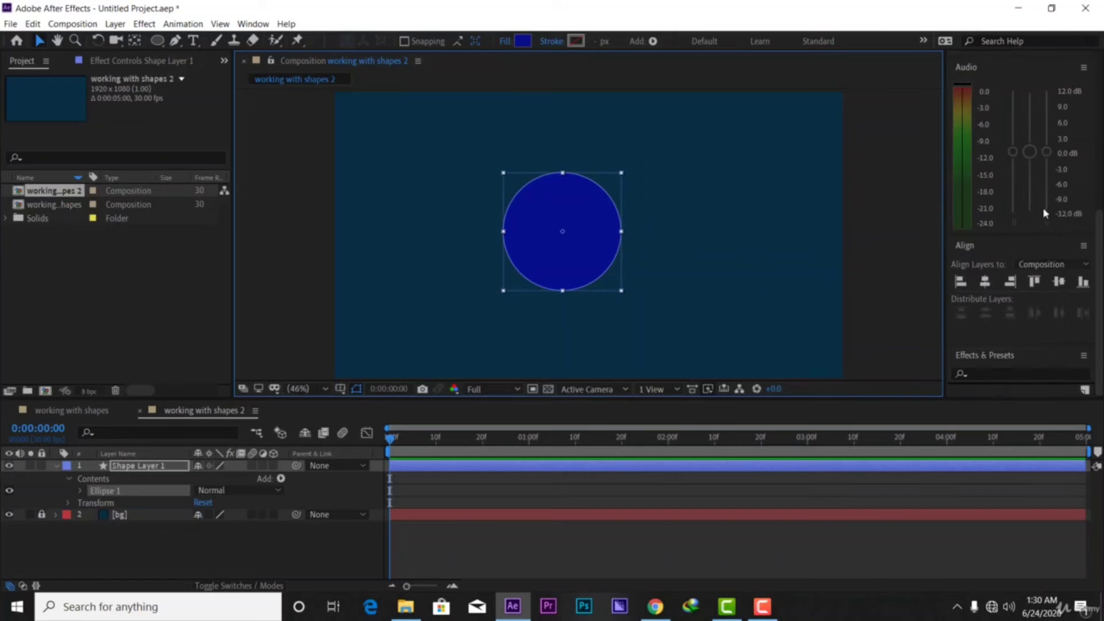
click(985, 281)
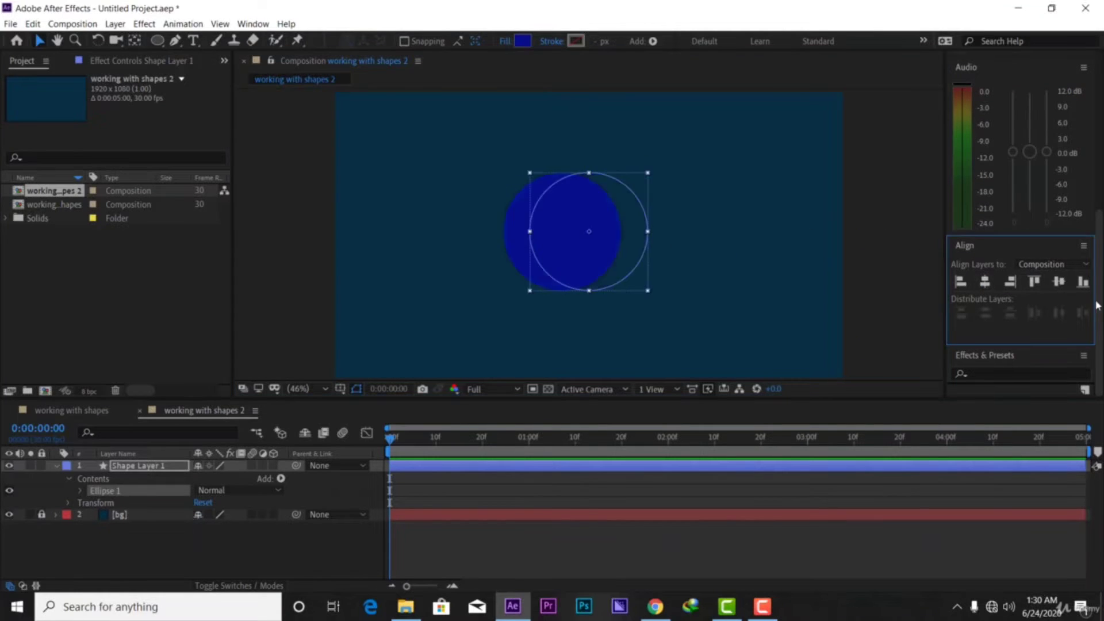
click(1060, 281)
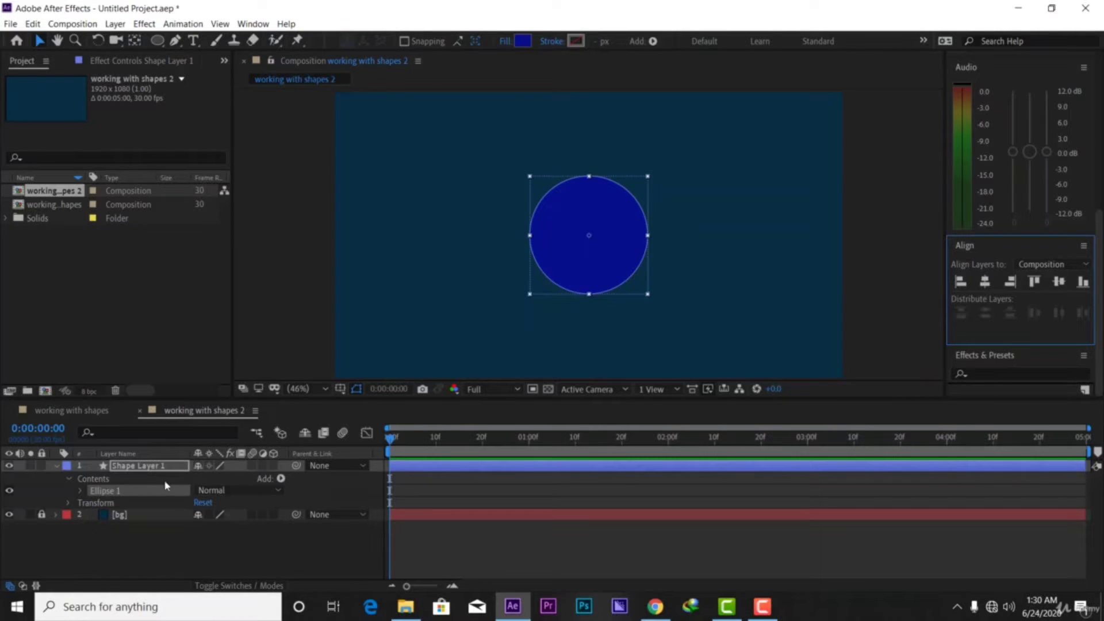
click(56, 466)
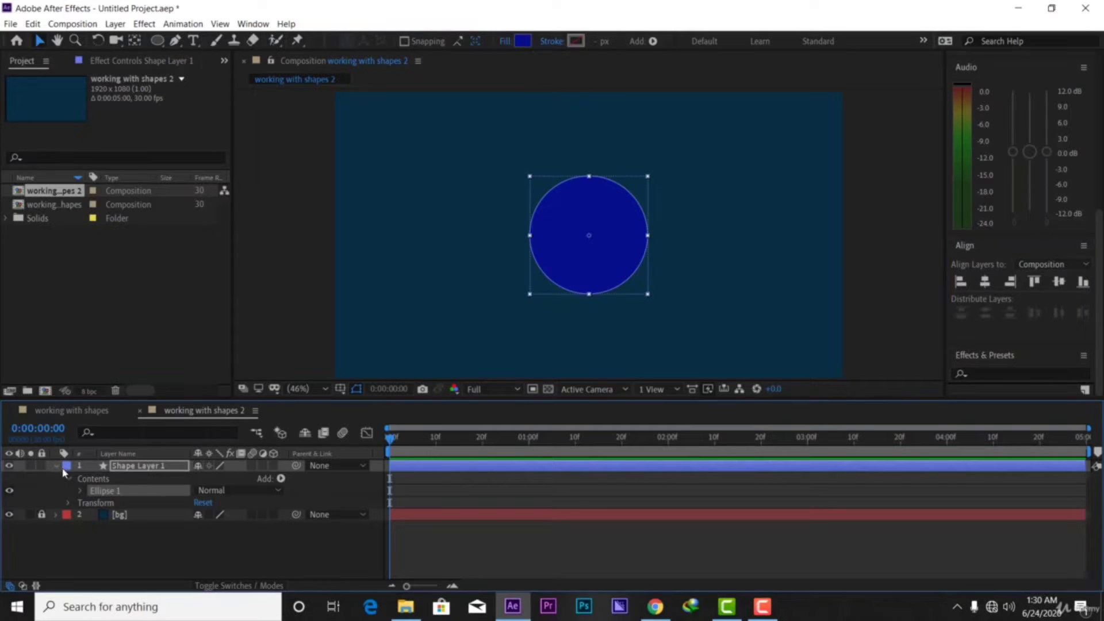
Keyframe Shape Layer 1's Scale at 100% at 1:00 and 0% at 0:20, then preview
click(136, 470)
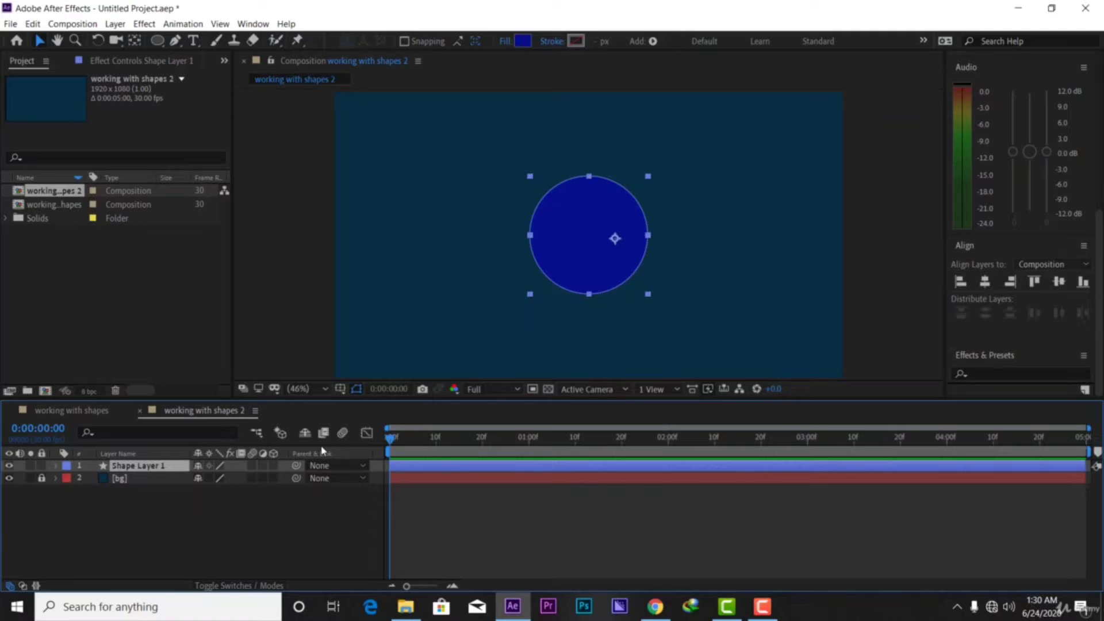
click(409, 439)
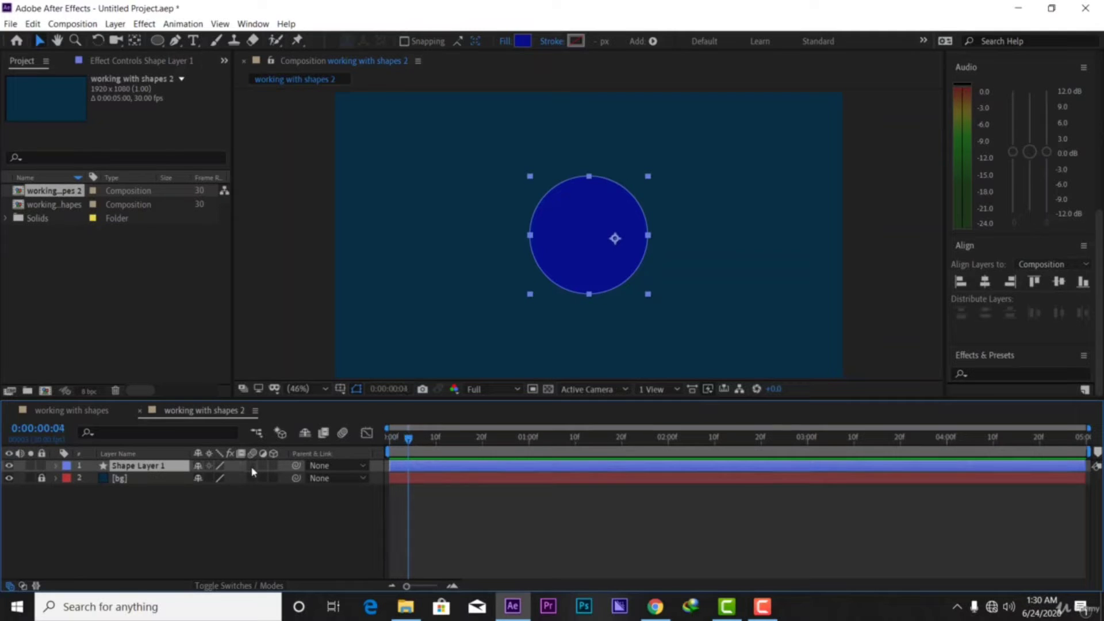
key(s)
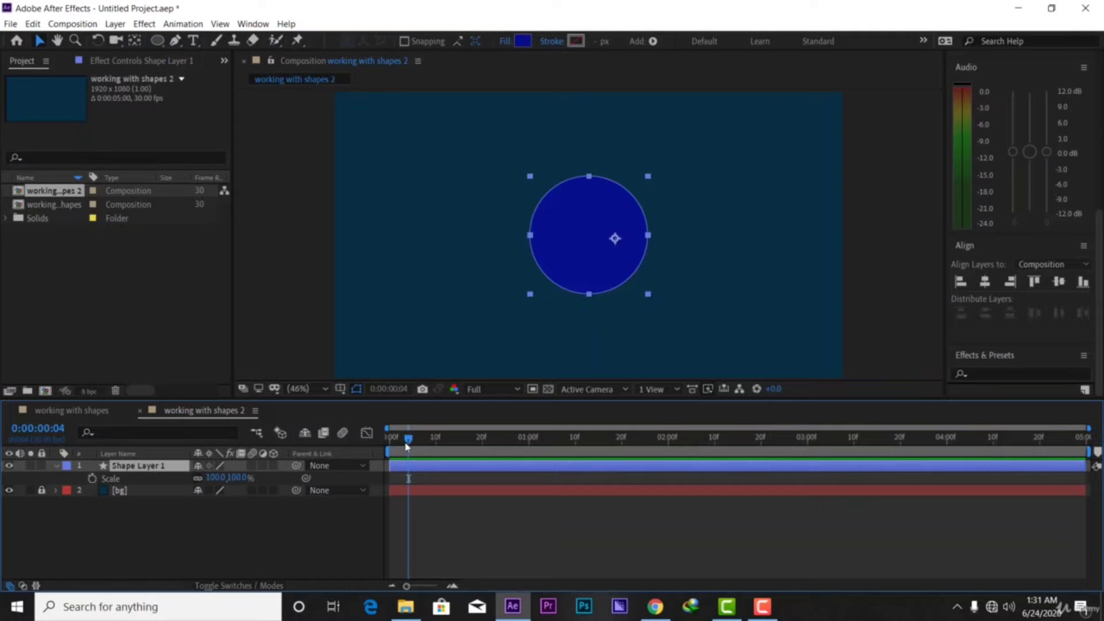
drag(406, 445, 529, 440)
click(92, 480)
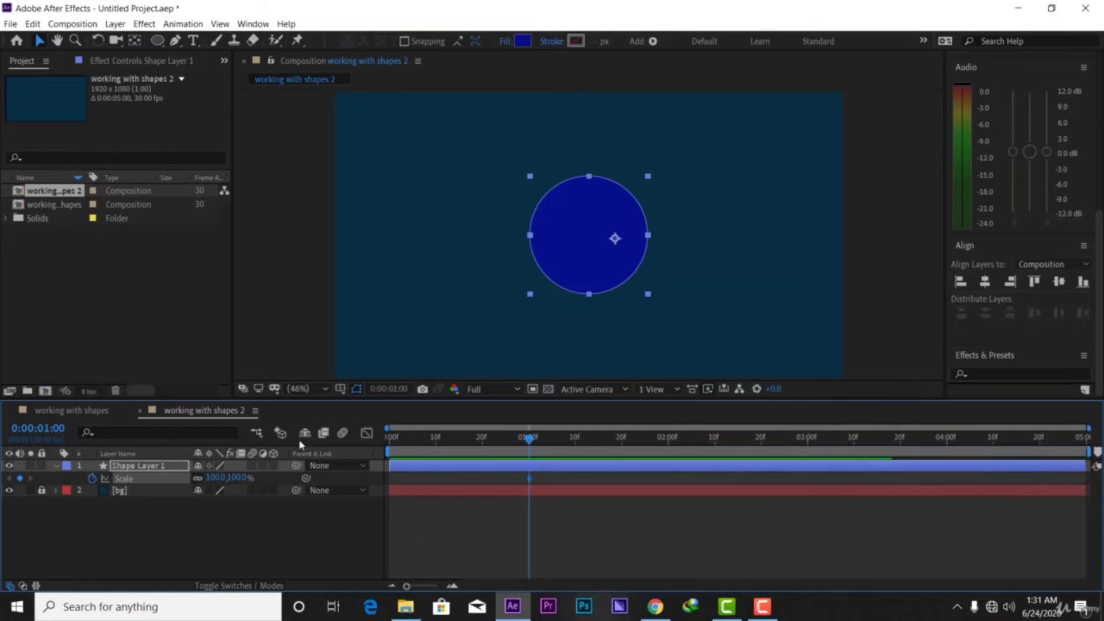
drag(530, 448, 479, 449)
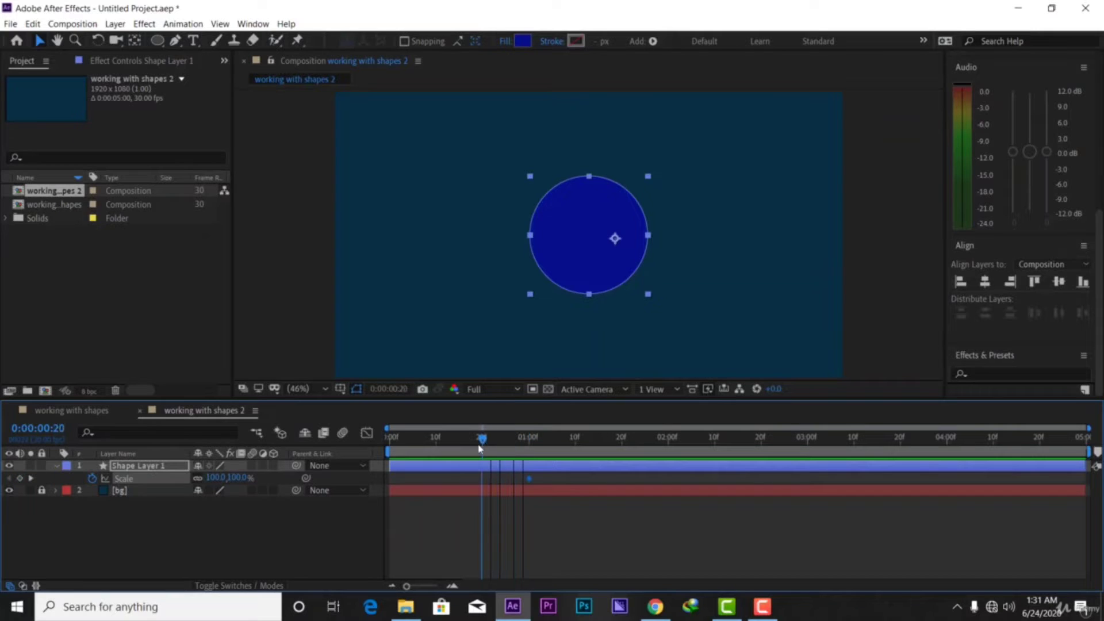
click(238, 477)
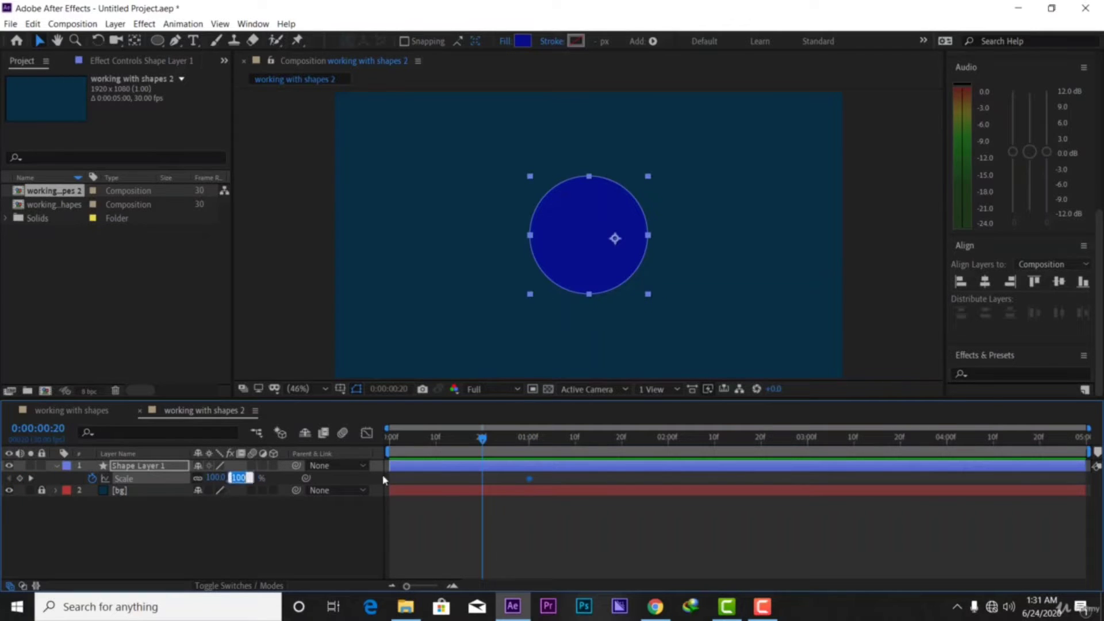
key(BackSpace)
text(0)
key(Return)
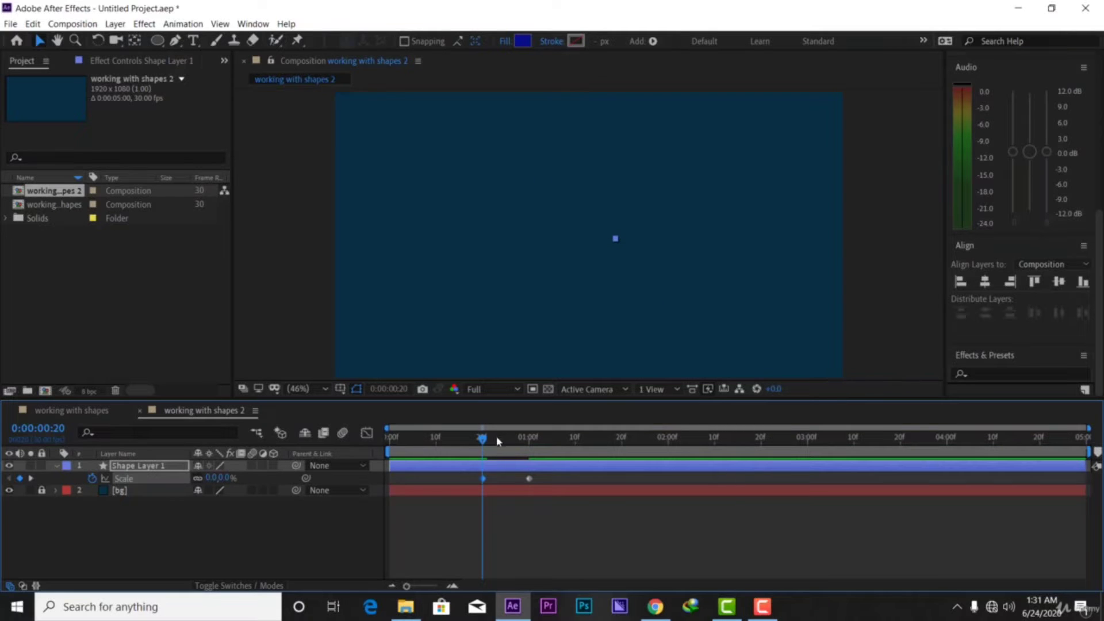
key(space)
key(space)
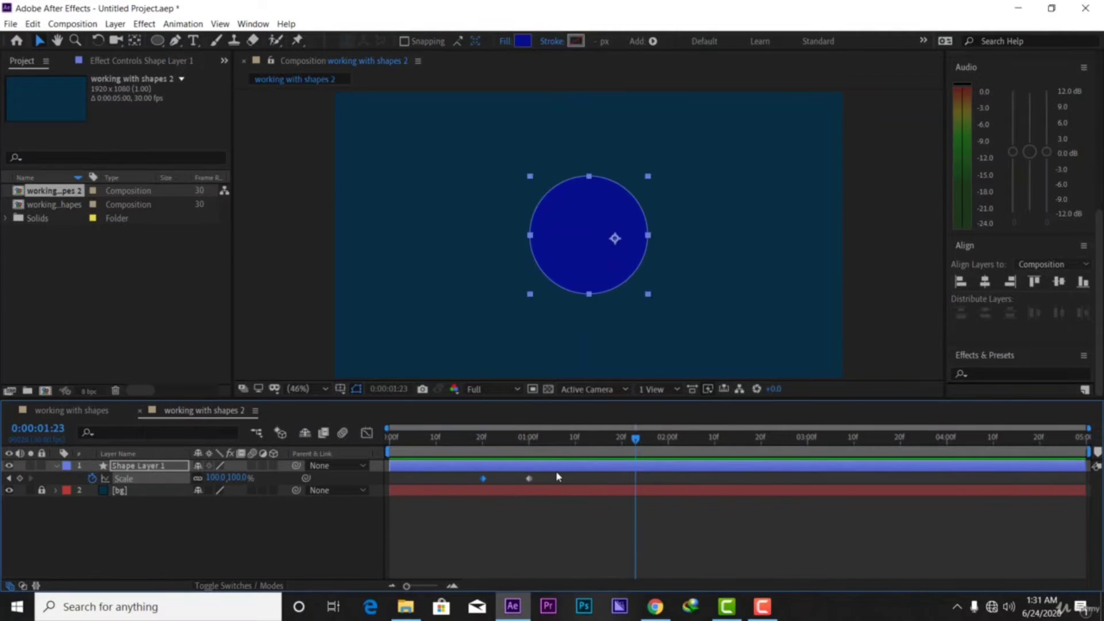
Apply Easy Ease to both Scale keyframes and preview the eased scale-up
drag(556, 476, 453, 486)
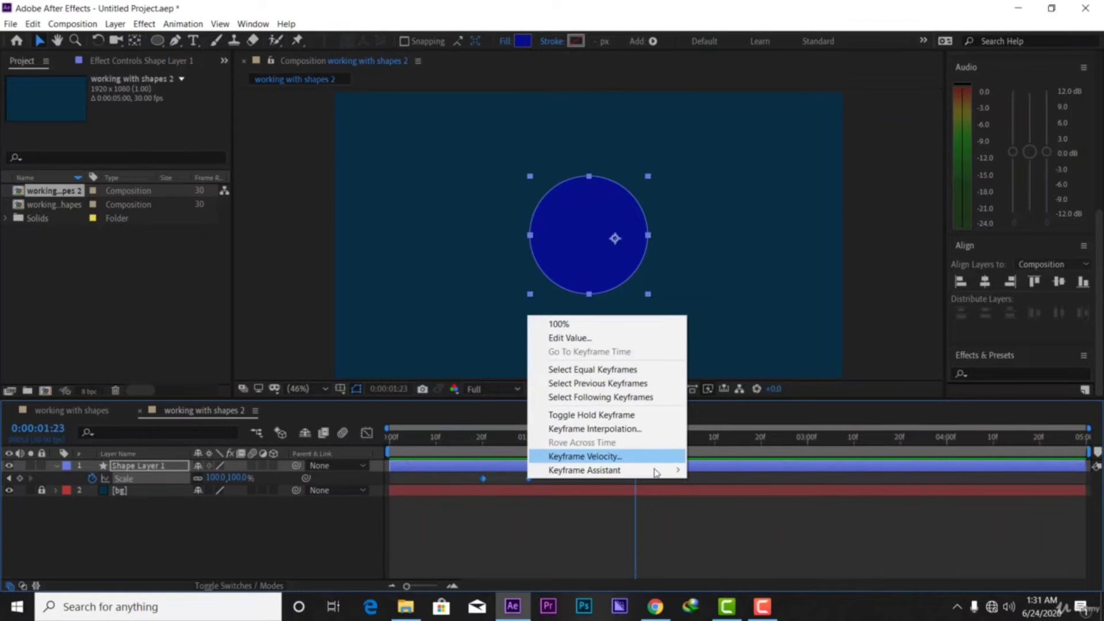
mouse_move(655, 471)
click(729, 518)
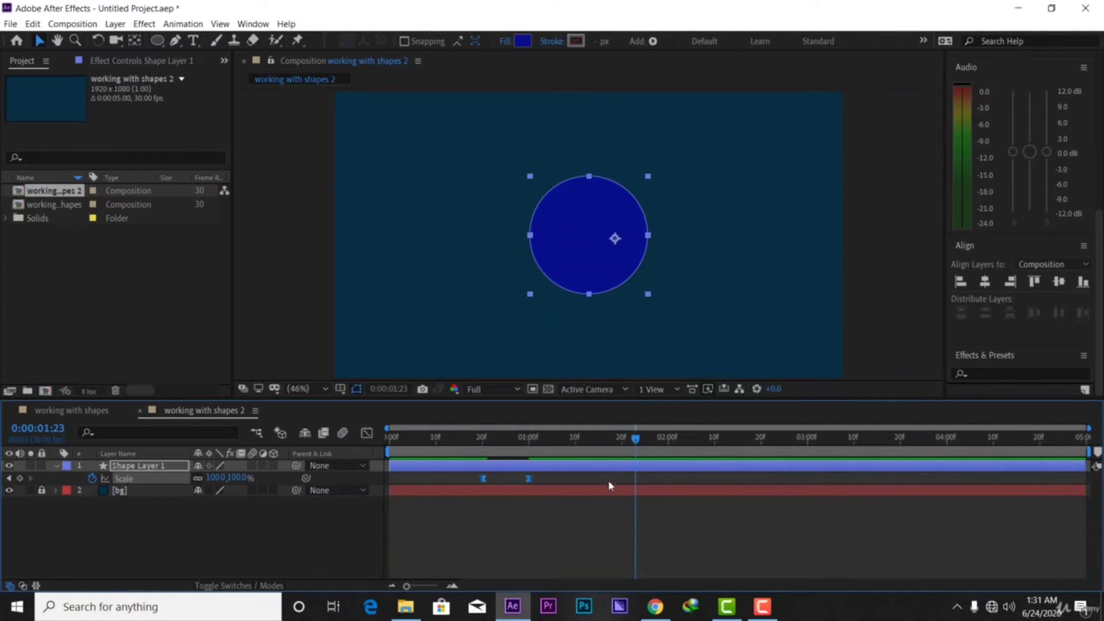
drag(632, 443, 478, 456)
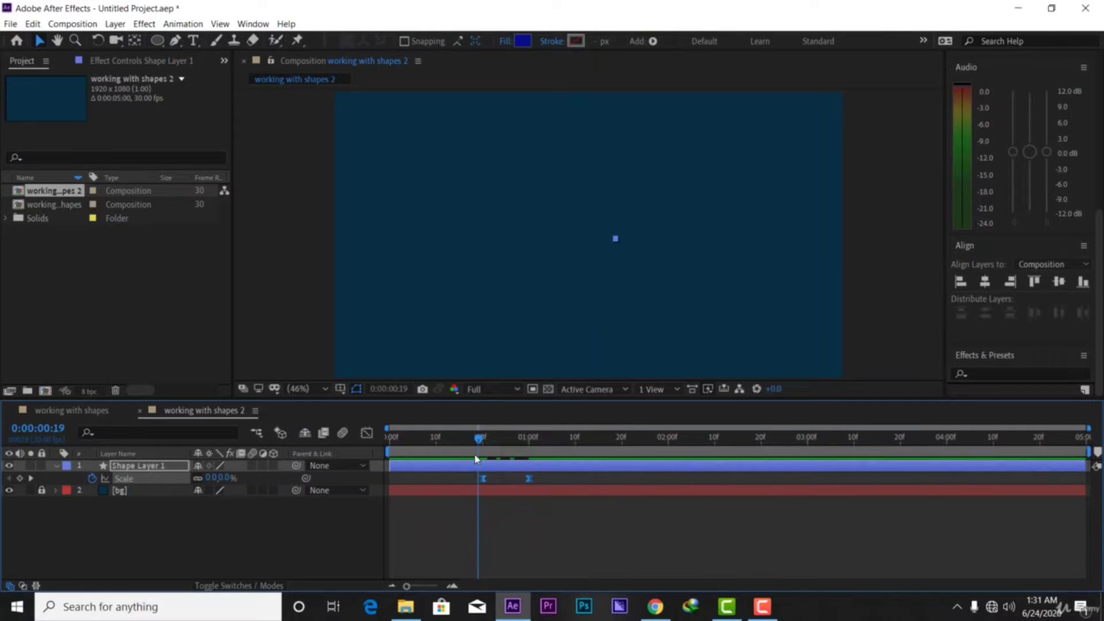
key(space)
key(space)
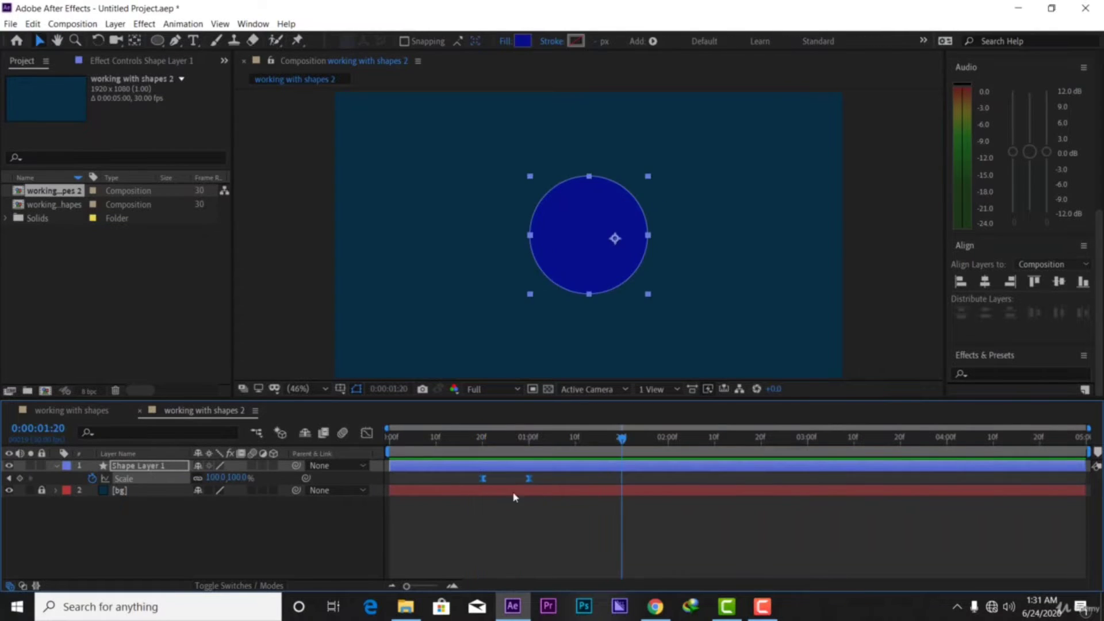
click(520, 478)
Move the 100% Scale keyframe earlier, to about frame 27, and check the faster growth
drag(526, 477, 515, 478)
drag(621, 448, 468, 442)
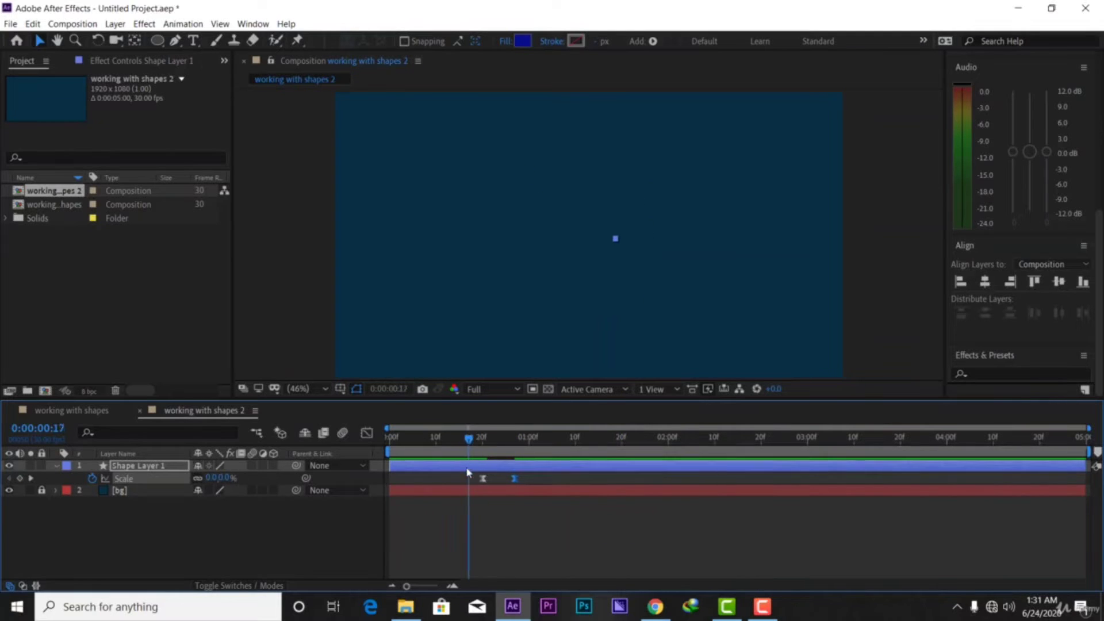
key(space)
key(space)
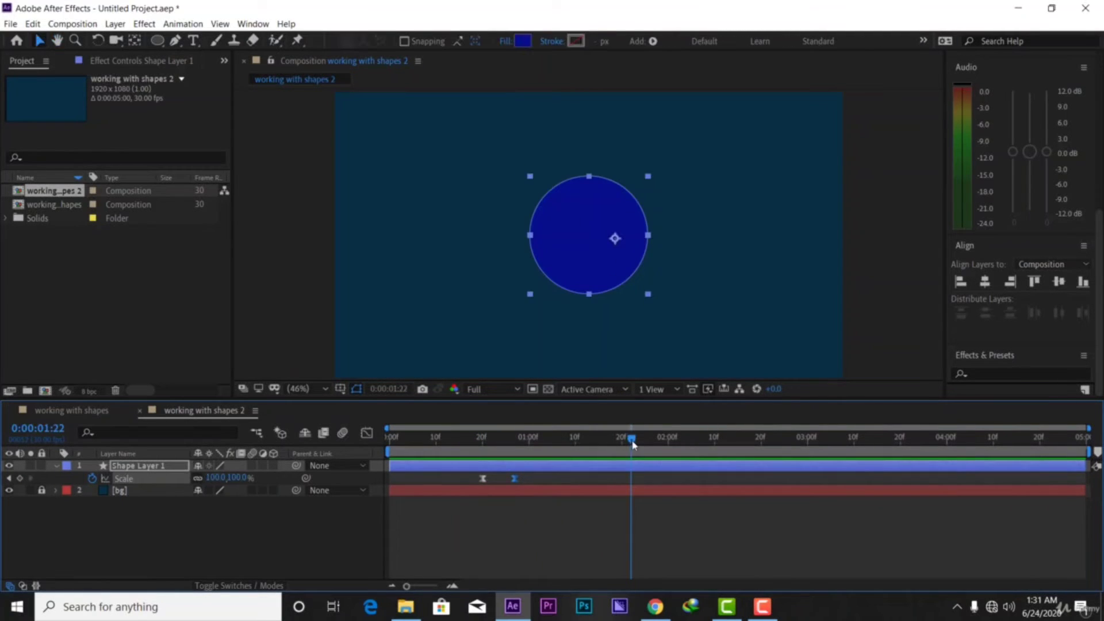
drag(631, 443, 458, 466)
key(space)
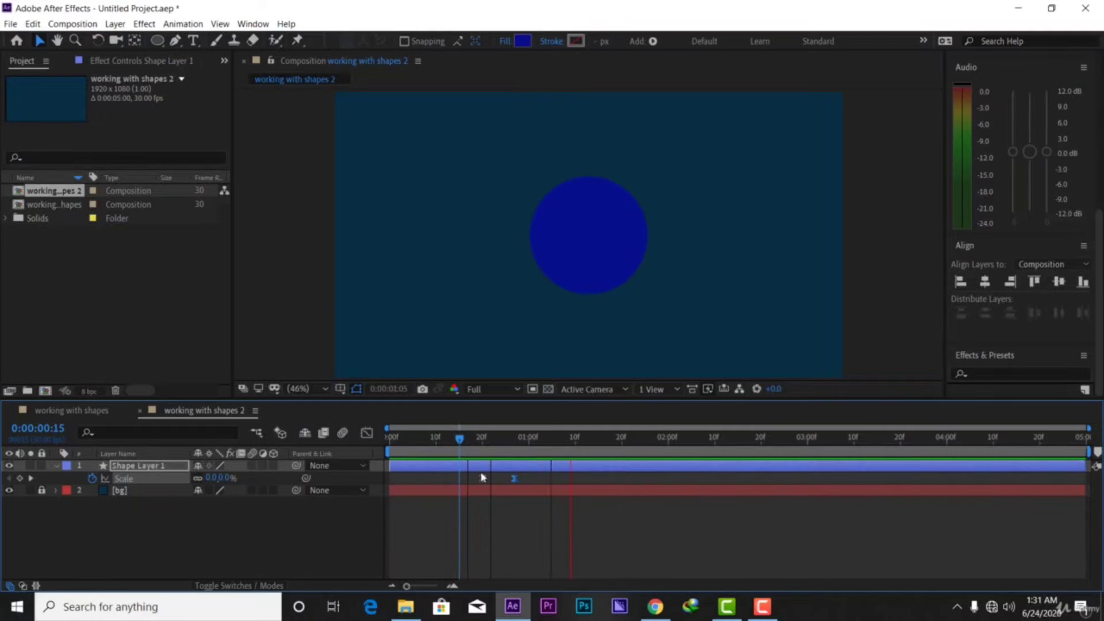
drag(601, 446, 501, 463)
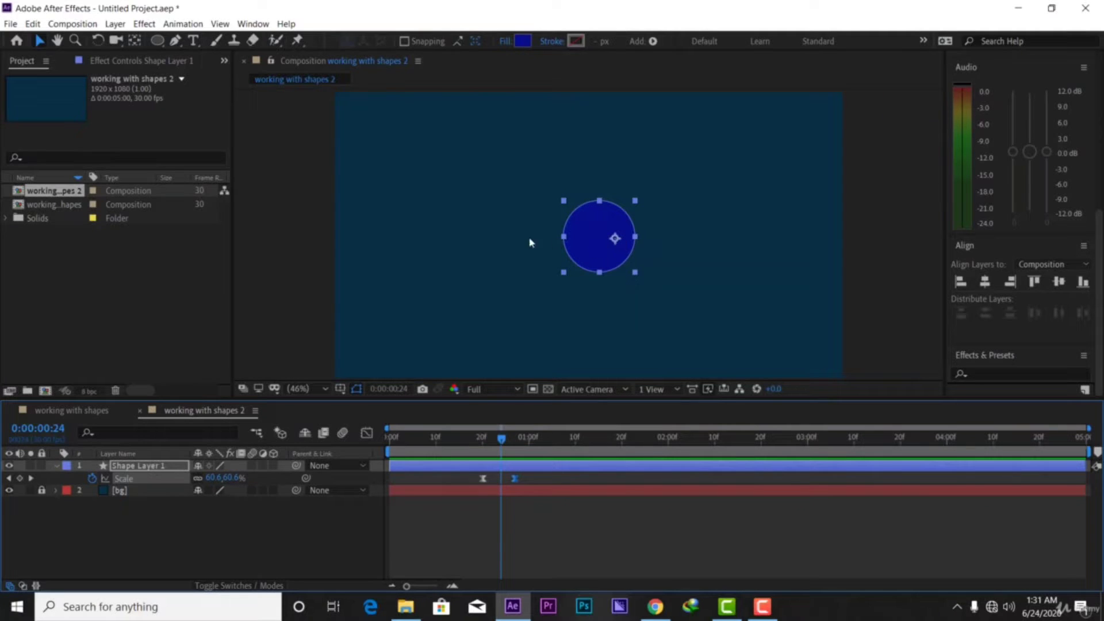
drag(501, 446, 529, 450)
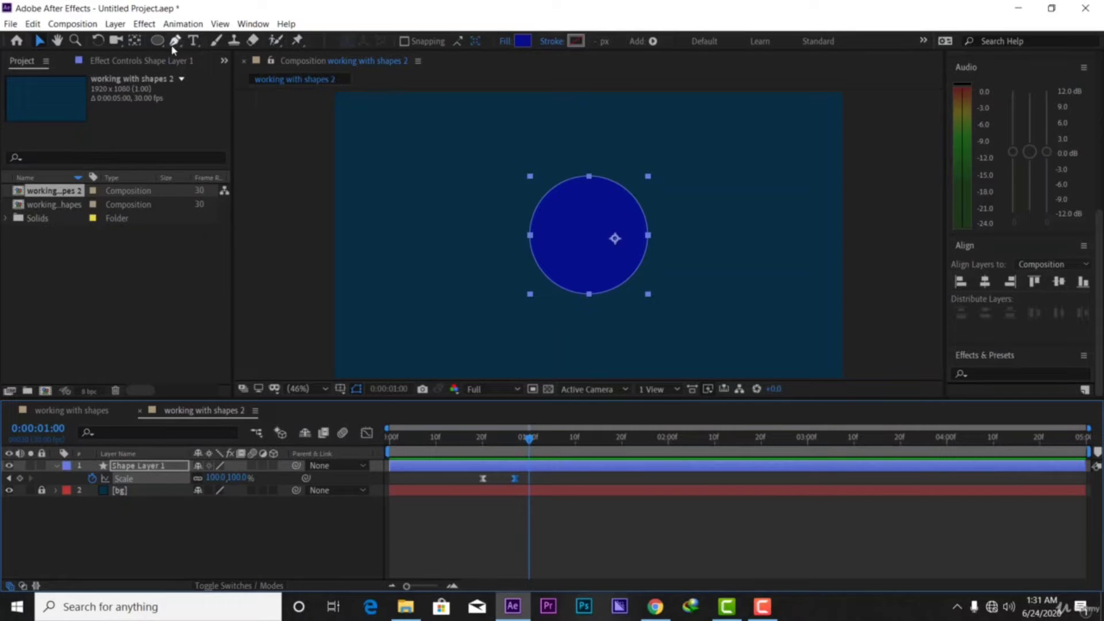
Move the circle's anchor point to its centre with the Pan Behind tool, then preview the growth
click(133, 39)
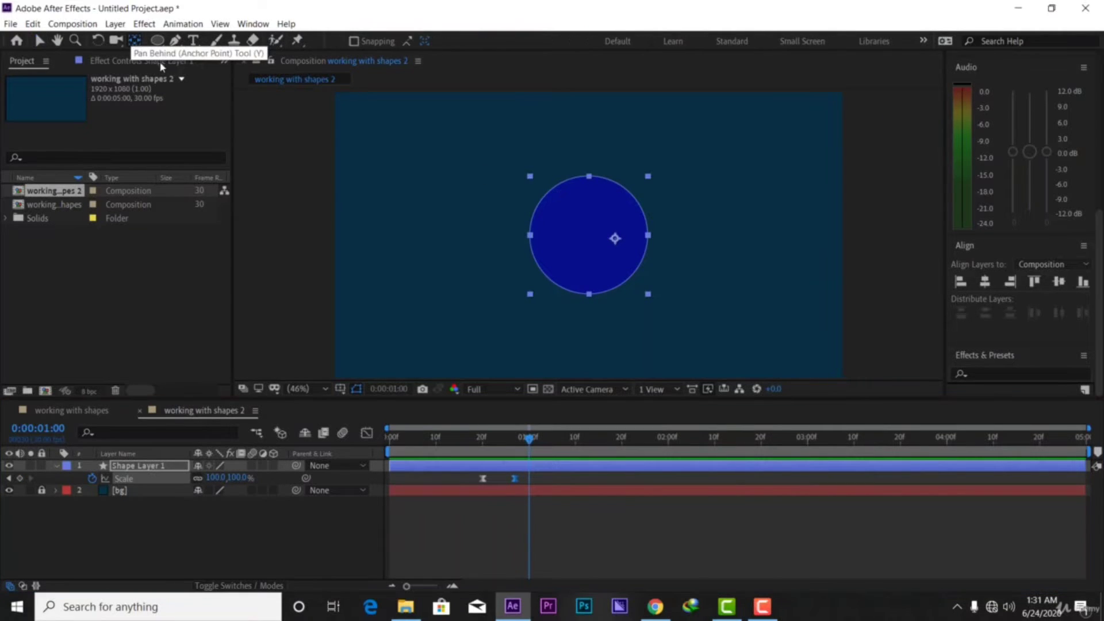
drag(615, 238, 592, 236)
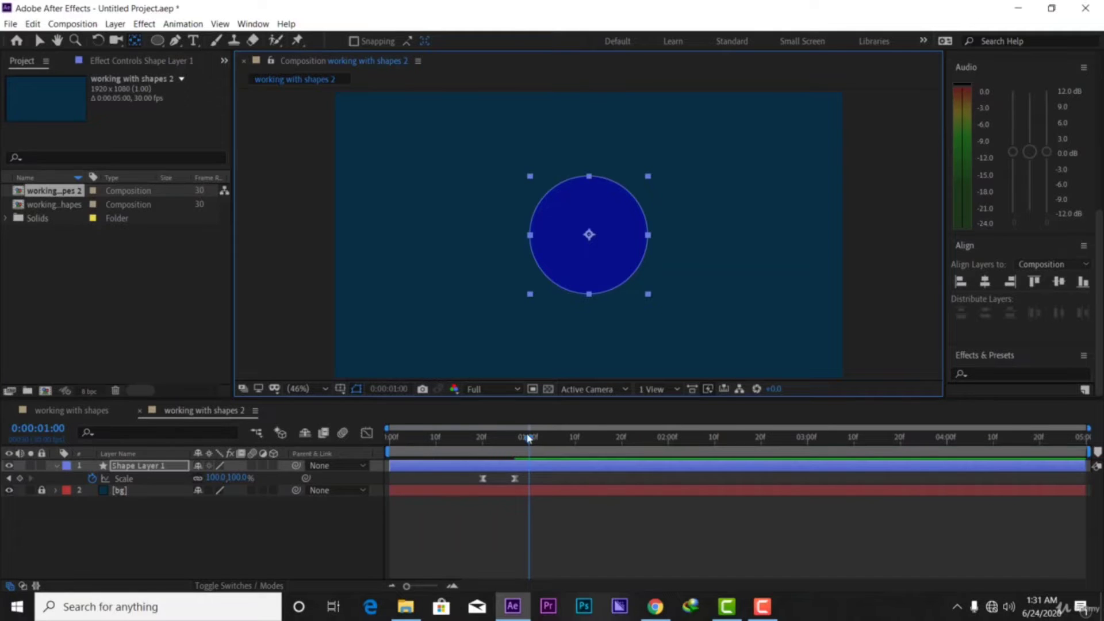
mouse_move(529, 439)
mouse_down()
mouse_move(485, 438)
mouse_move(542, 438)
mouse_up()
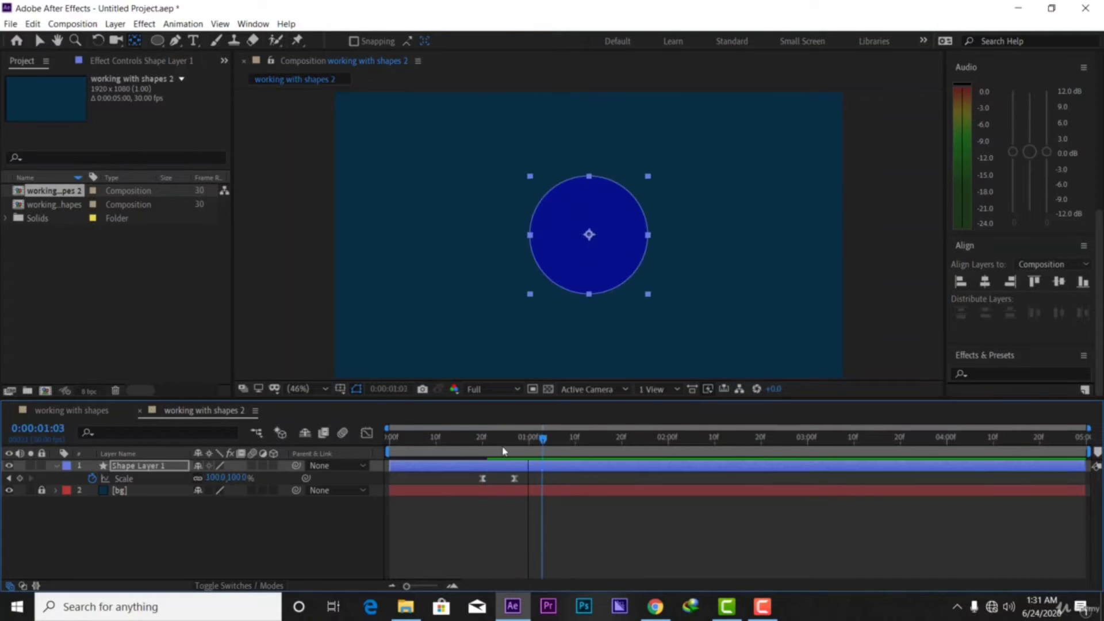
key(Home)
key(space)
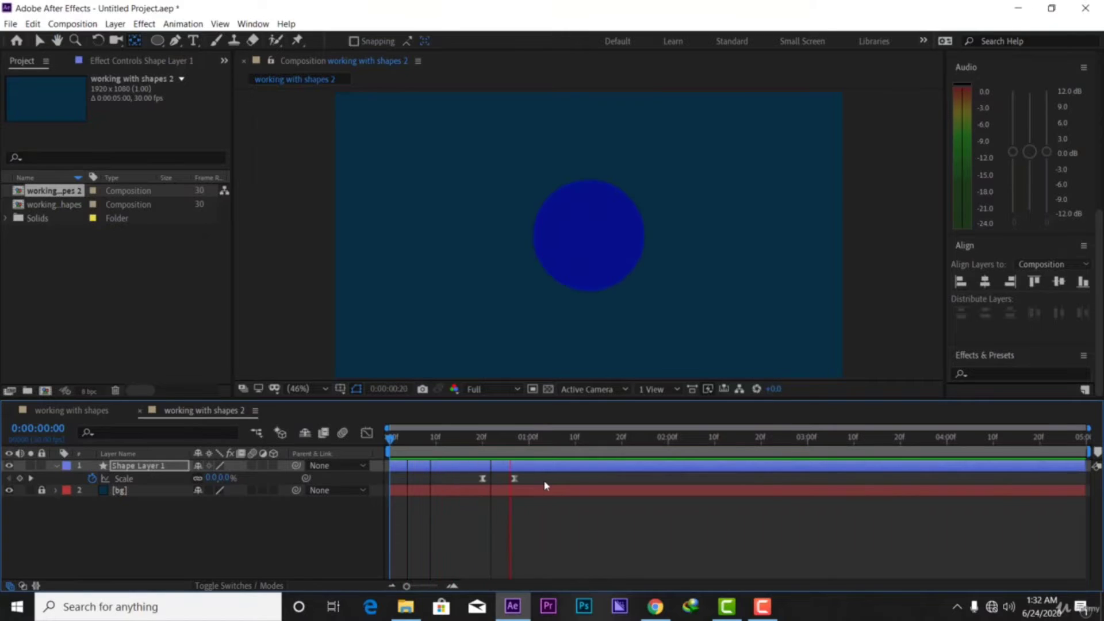
key(space)
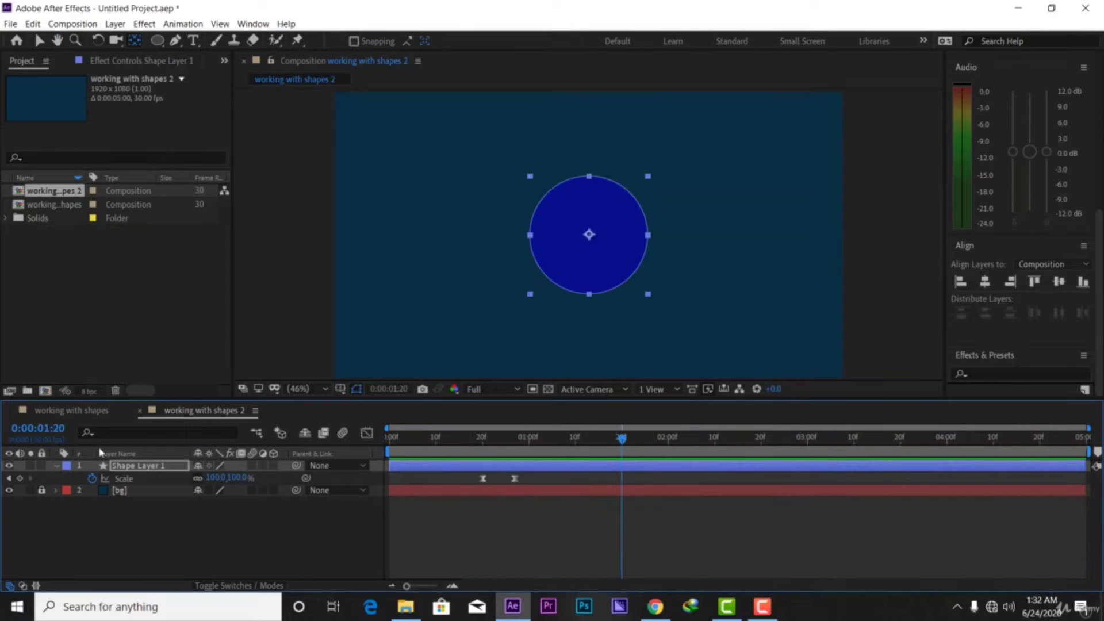
drag(614, 452, 529, 481)
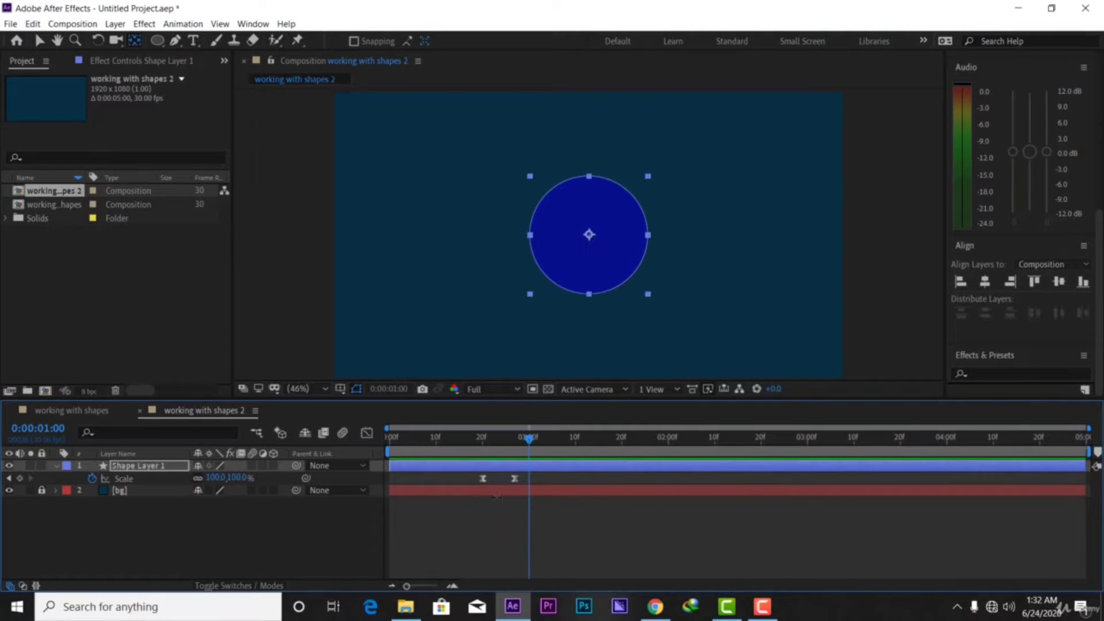
Duplicate the circle layer twice with Ctrl+D, creating Shape Layers 2 and 3
click(56, 467)
key(Return)
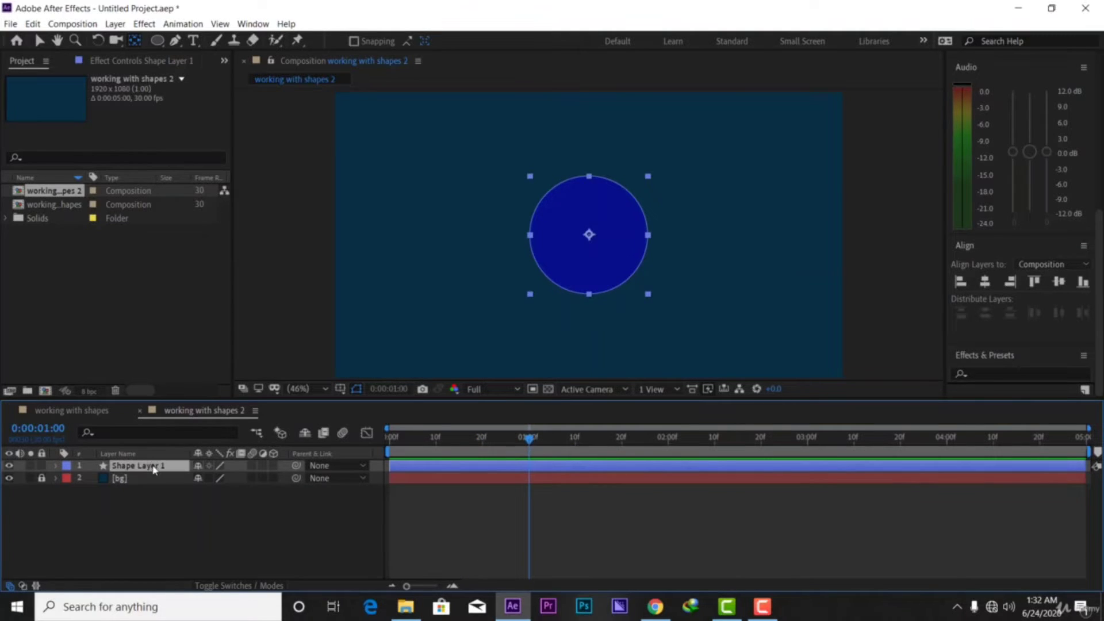
key(ctrl+d)
key(ctrl+d)
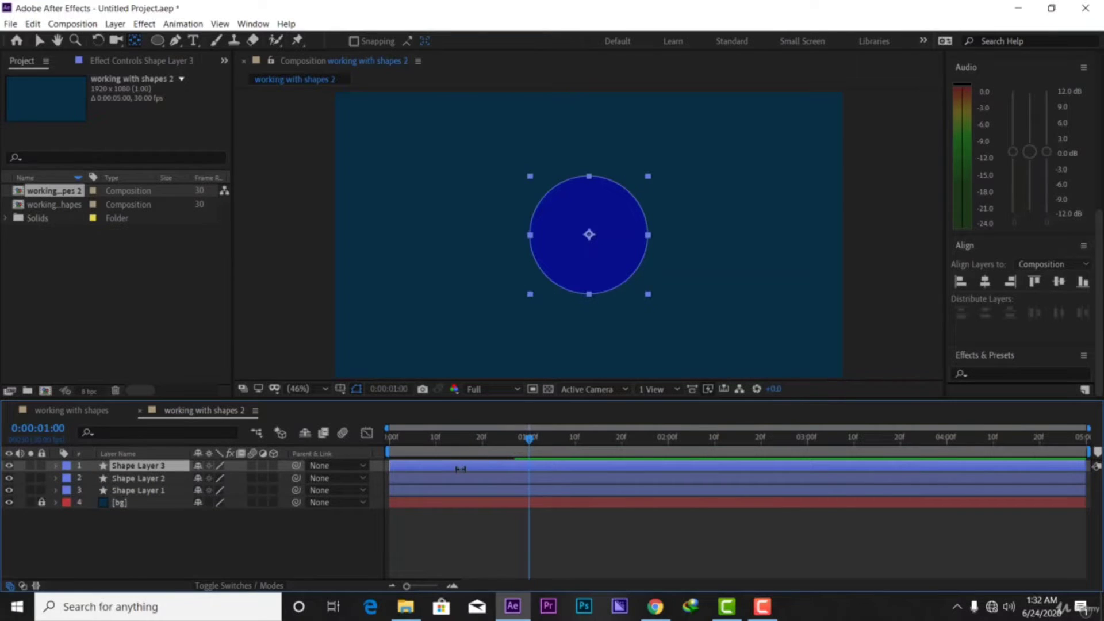
drag(426, 464, 431, 464)
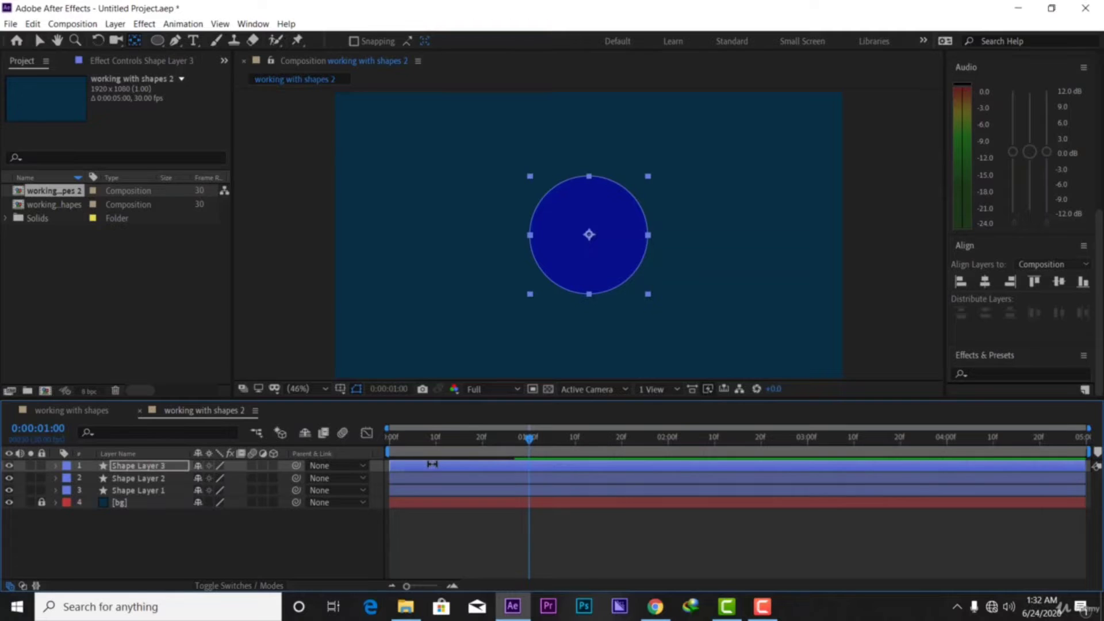
click(160, 553)
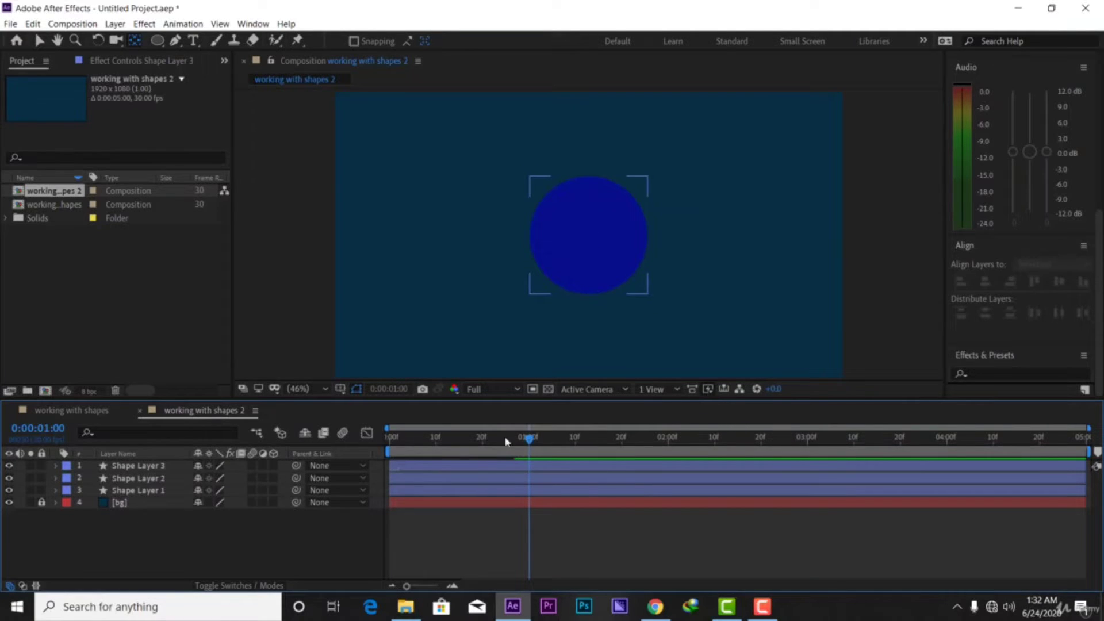
Shift Shape Layer 3 a few frames later than Shape Layer 2 and scrub to check timing
drag(529, 438, 398, 462)
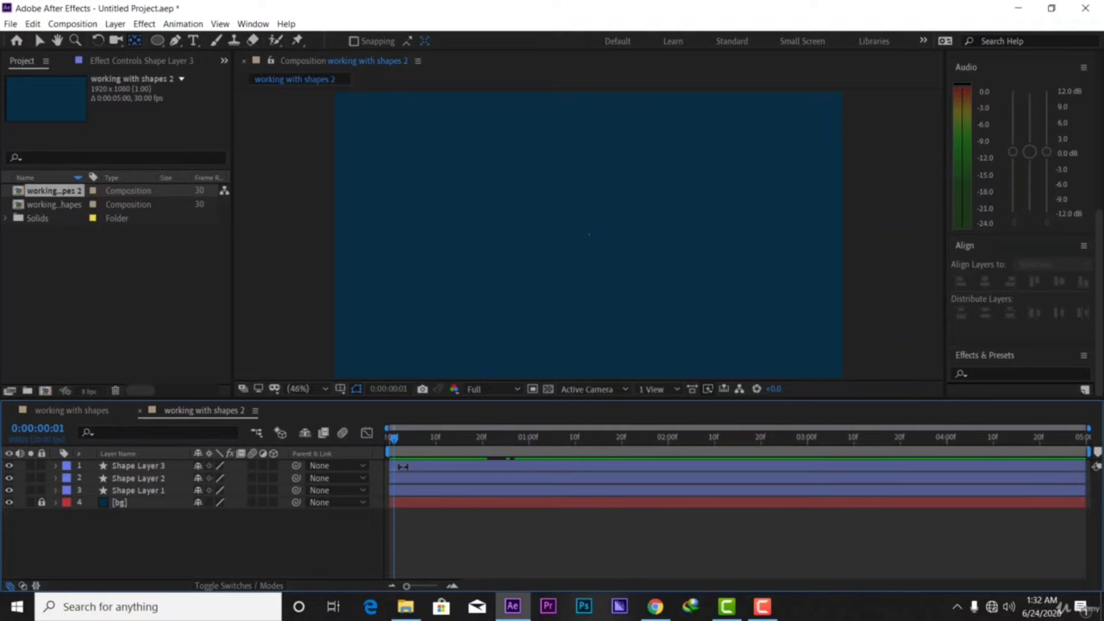
click(402, 467)
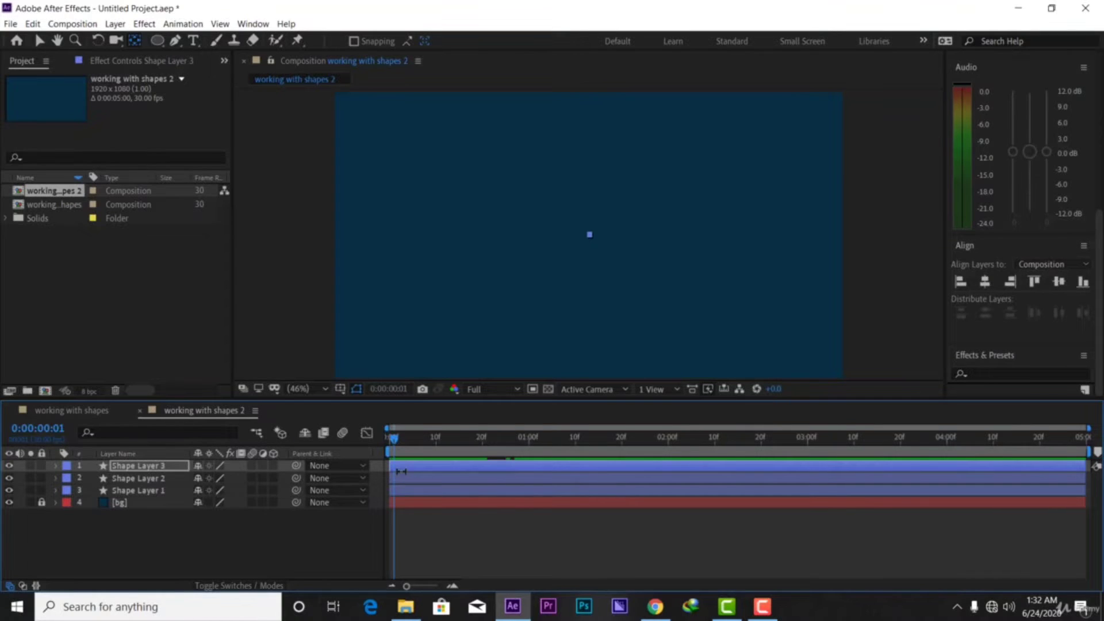
click(152, 479)
drag(390, 442, 491, 466)
click(151, 469)
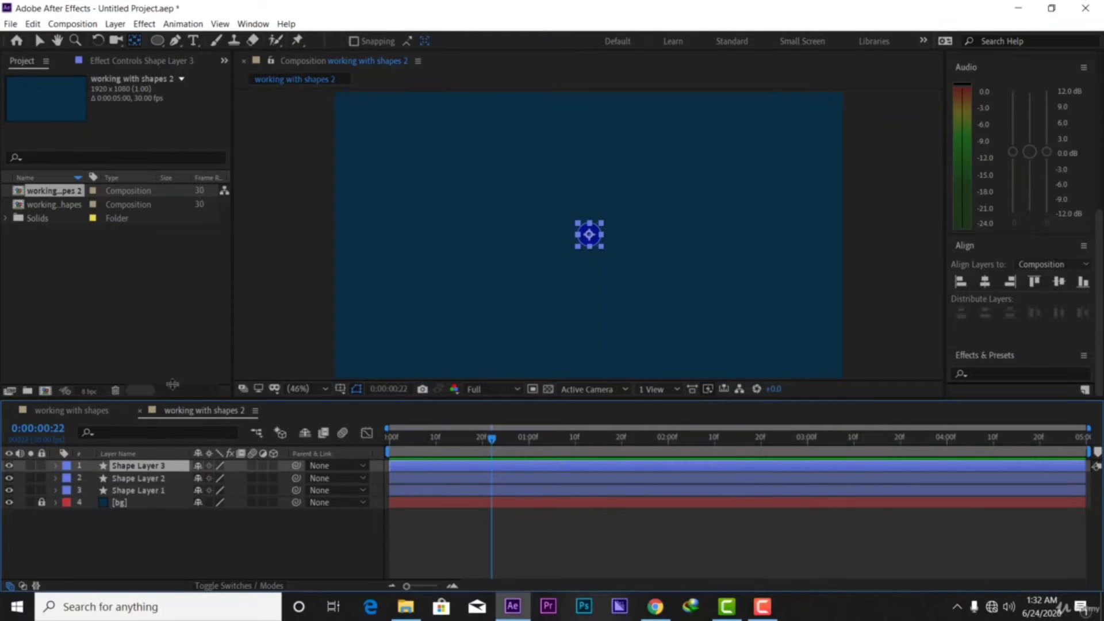
click(39, 42)
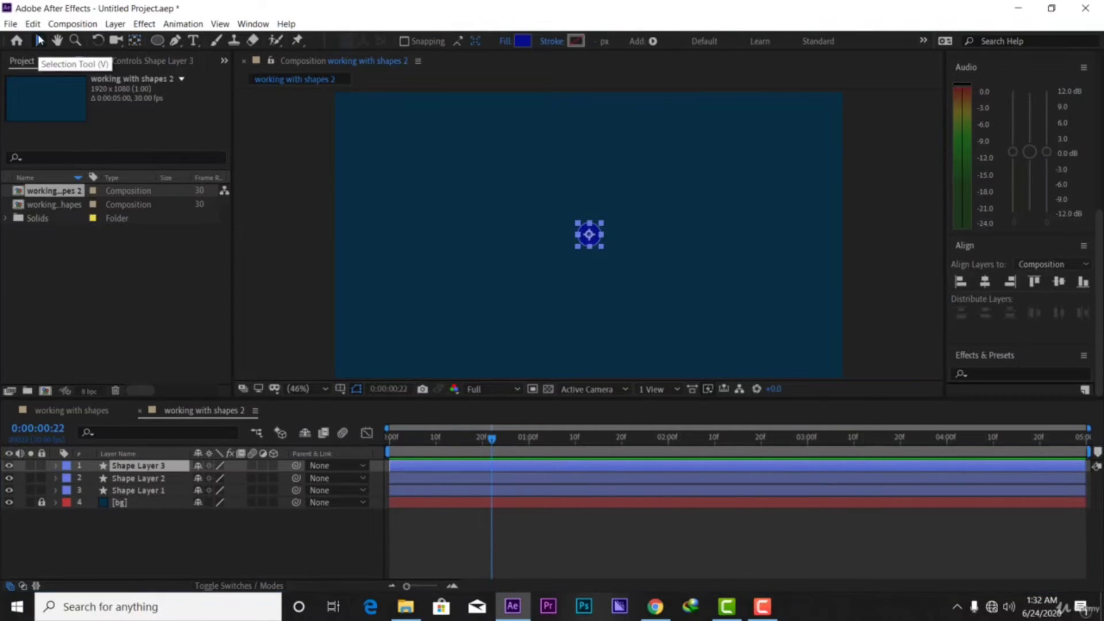
drag(419, 469, 440, 480)
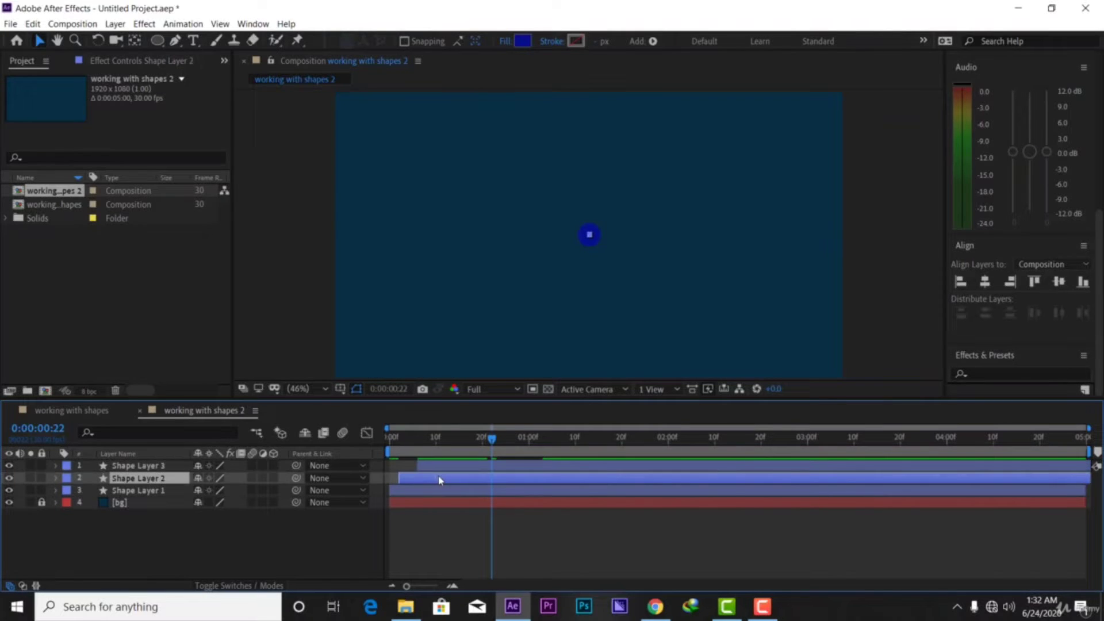
key(Home)
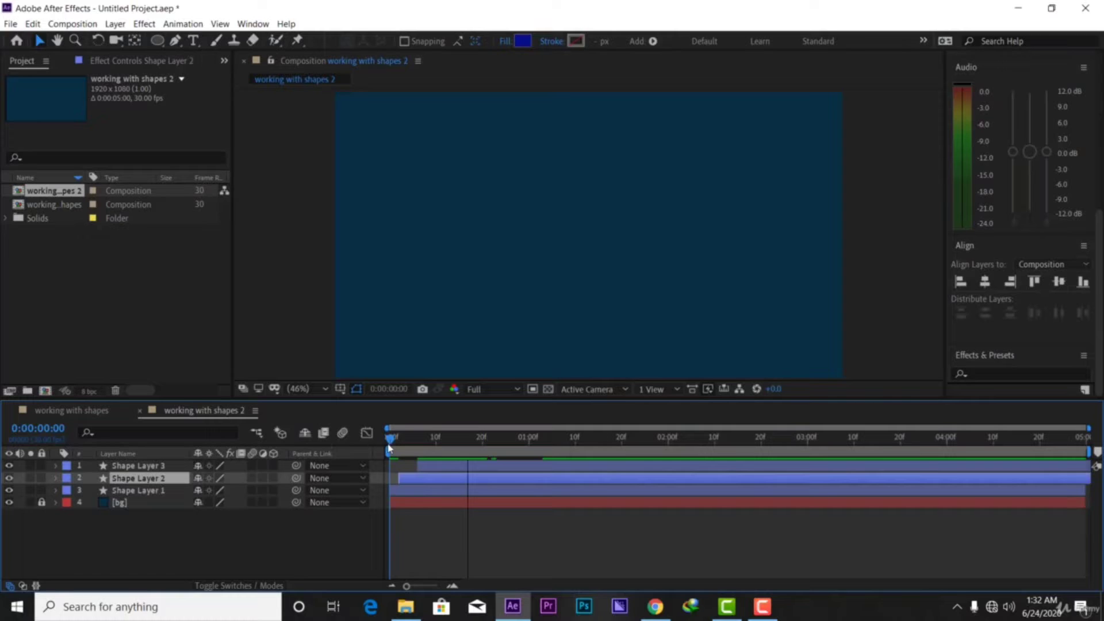
drag(388, 445, 450, 487)
click(144, 466)
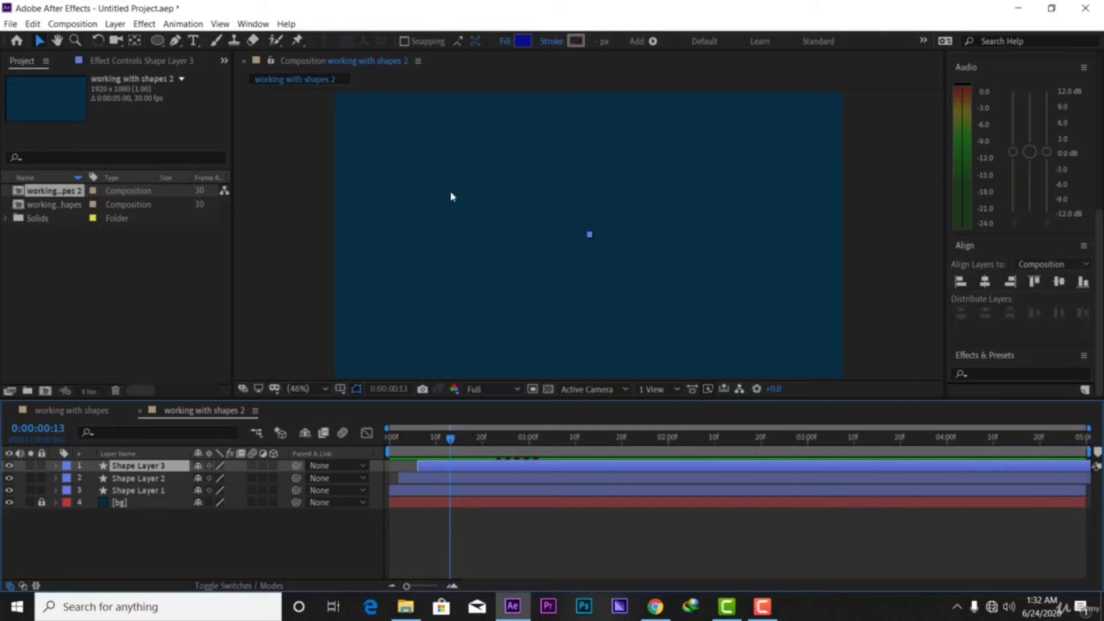
Change Shape Layer 3's fill to red B1240A
click(522, 41)
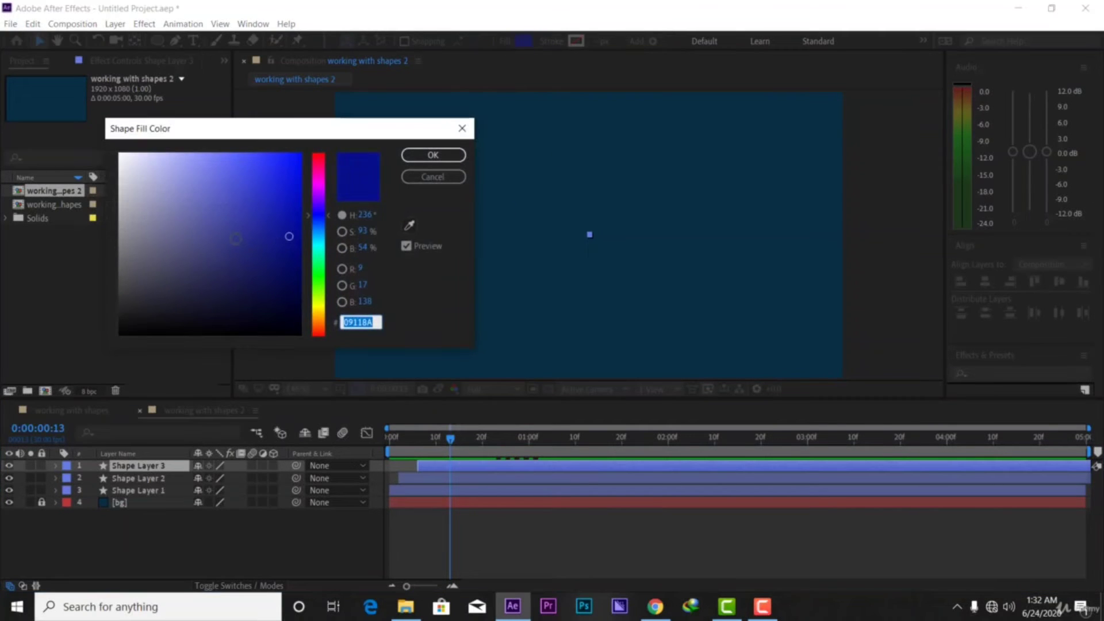
drag(315, 300, 317, 332)
click(290, 230)
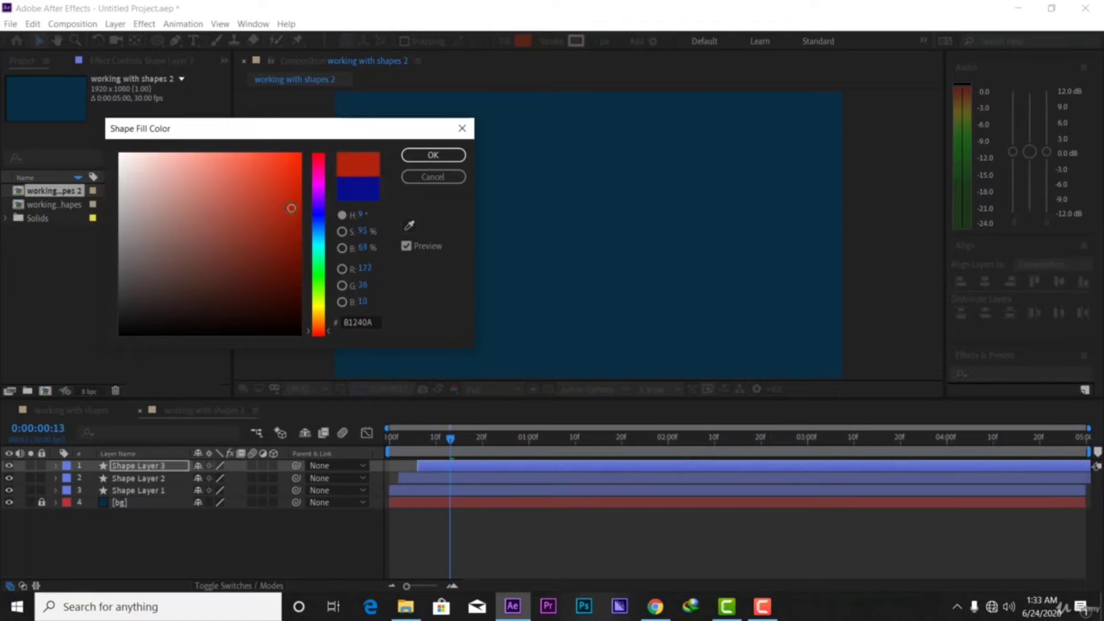
click(428, 155)
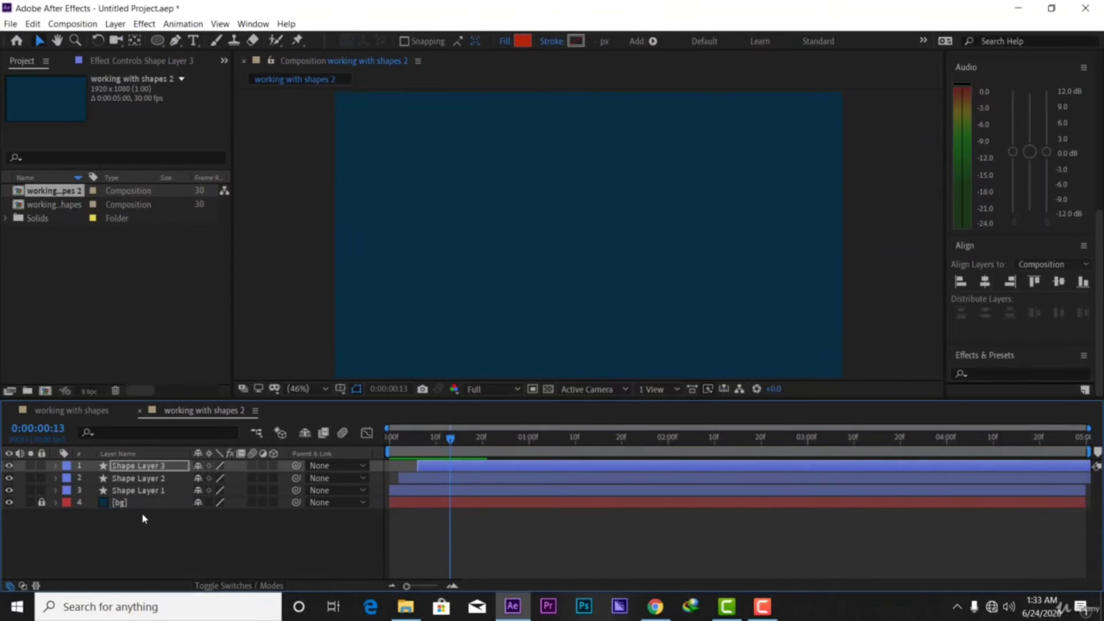
Give Shape Layer 2 a near-white EFF0FF fill
click(150, 481)
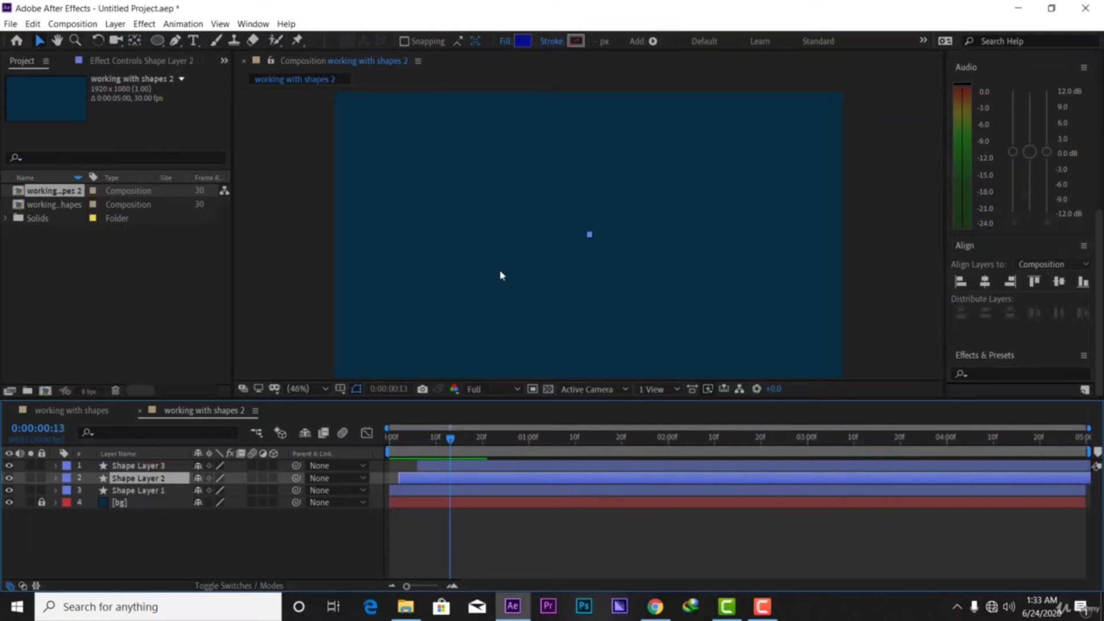
click(524, 43)
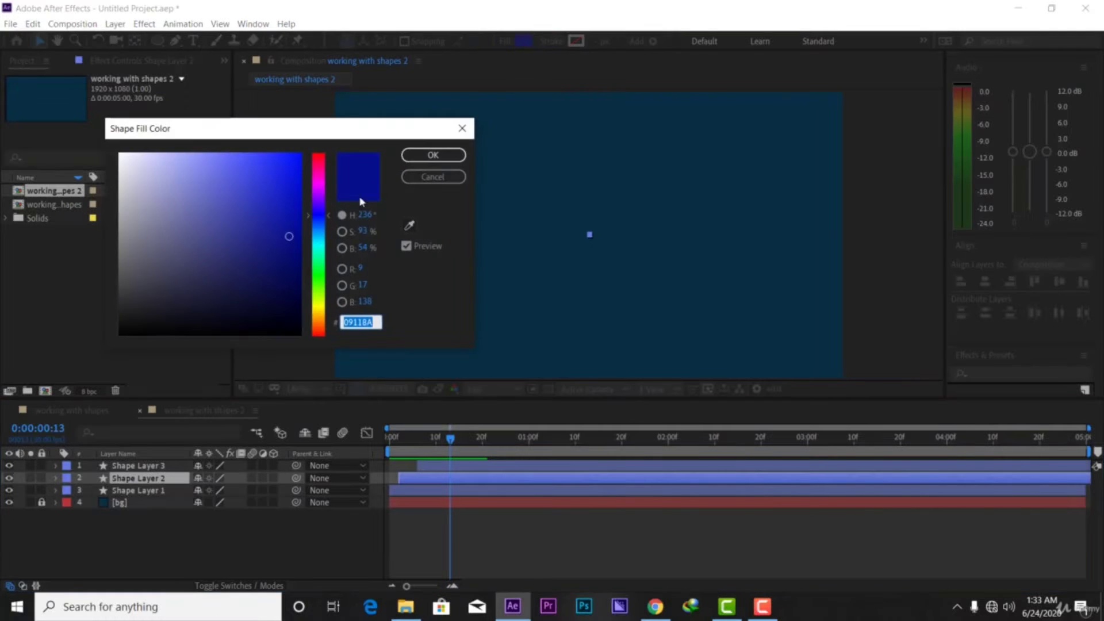
click(149, 175)
click(132, 149)
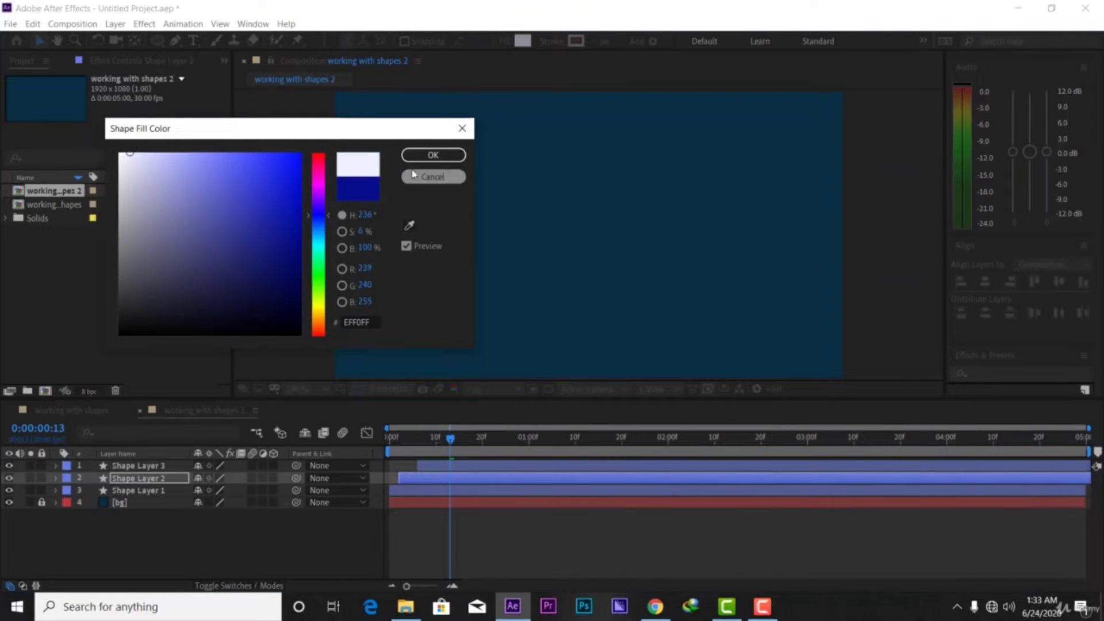
click(433, 155)
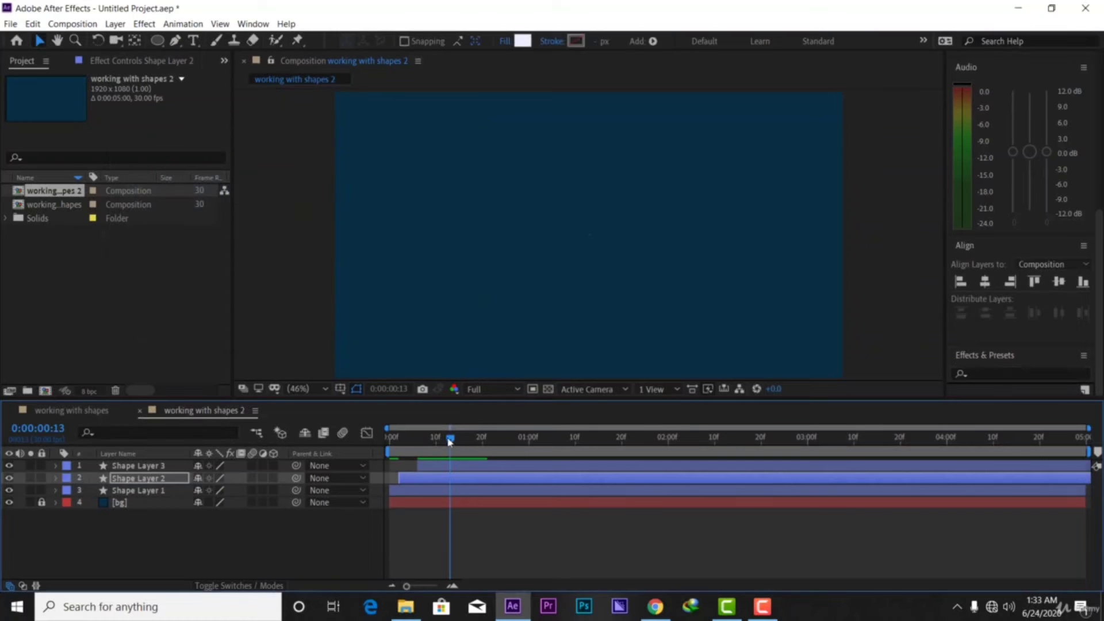
drag(450, 441, 352, 448)
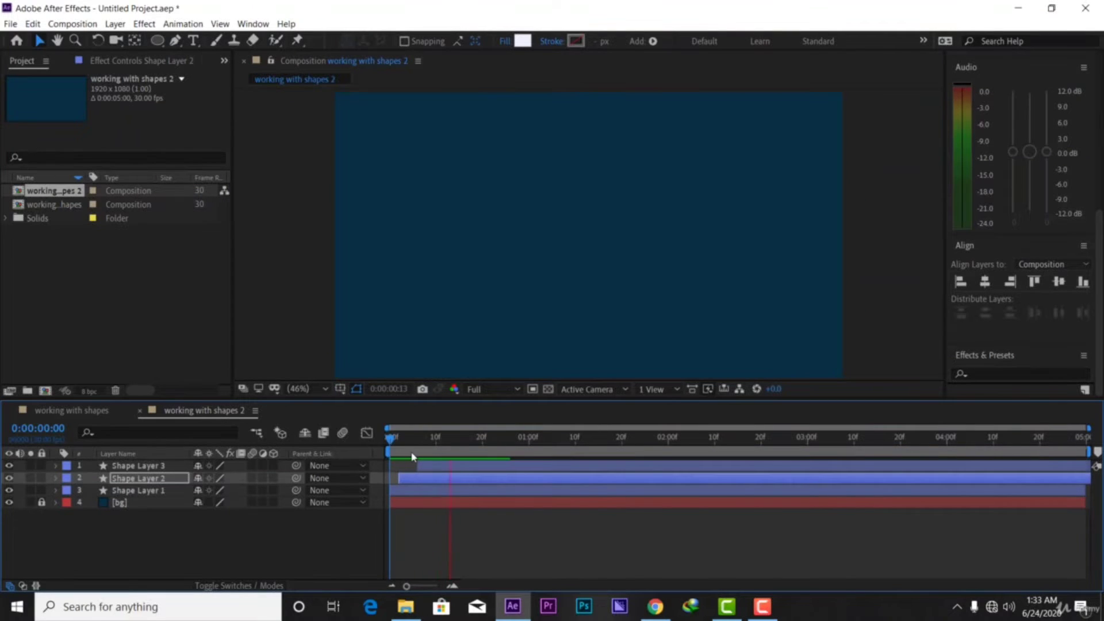
key(space)
key(space)
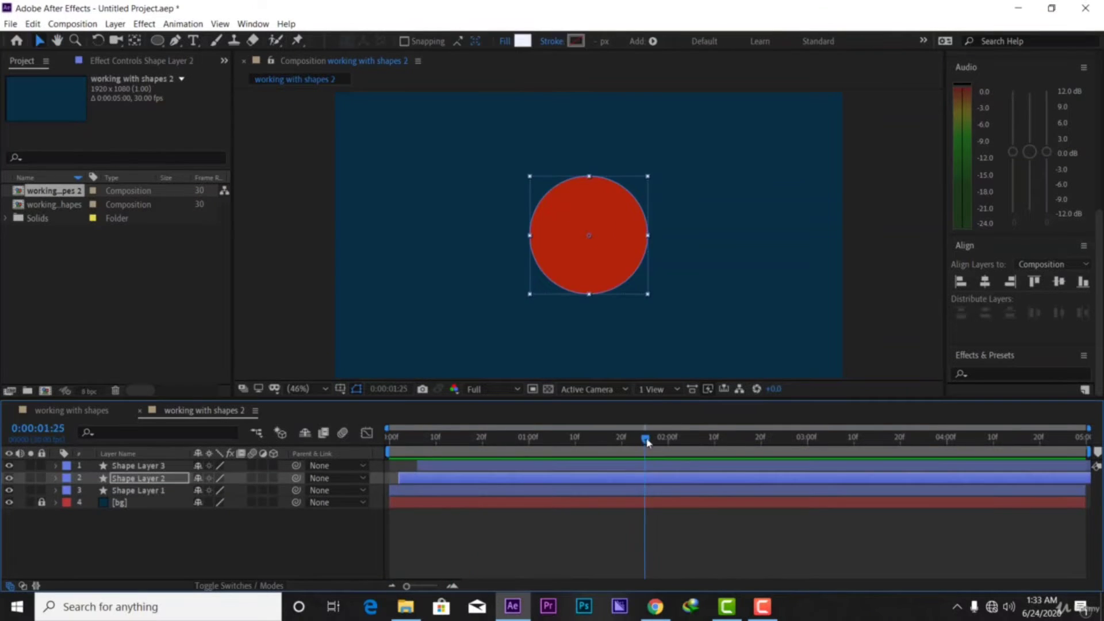
drag(646, 442, 355, 461)
key(space)
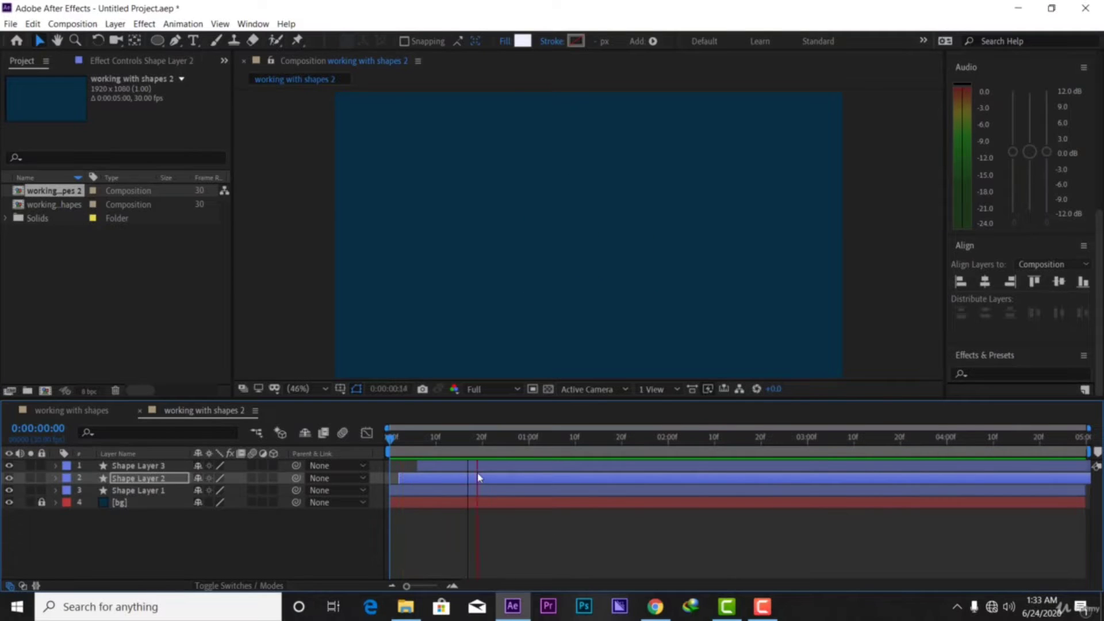
key(space)
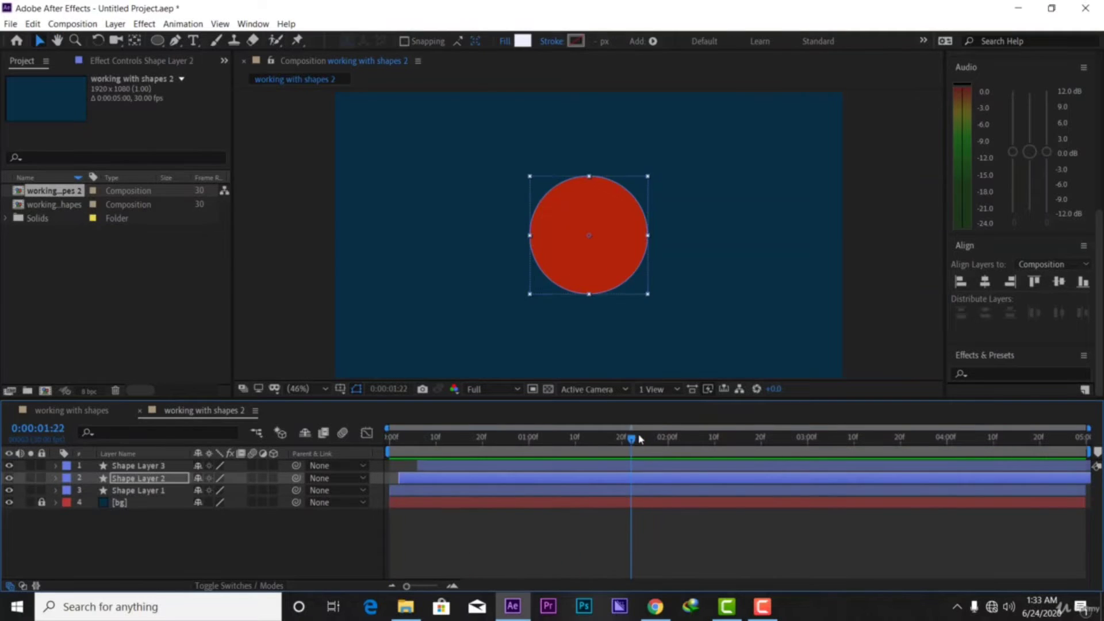
drag(640, 440, 379, 444)
key(space)
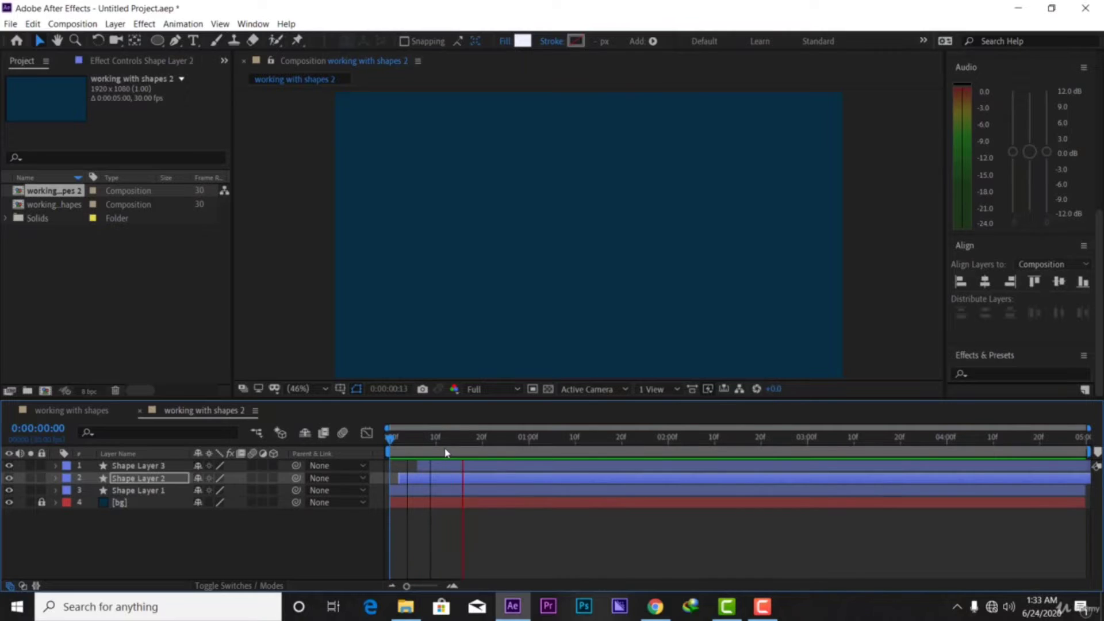
key(space)
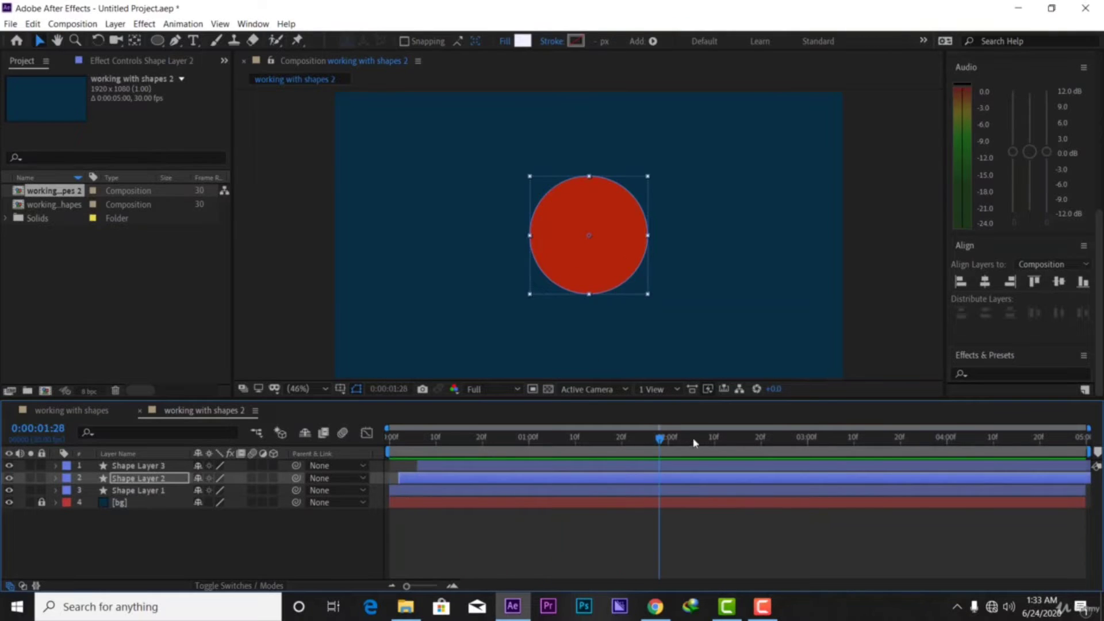
drag(660, 439, 528, 438)
key(Home)
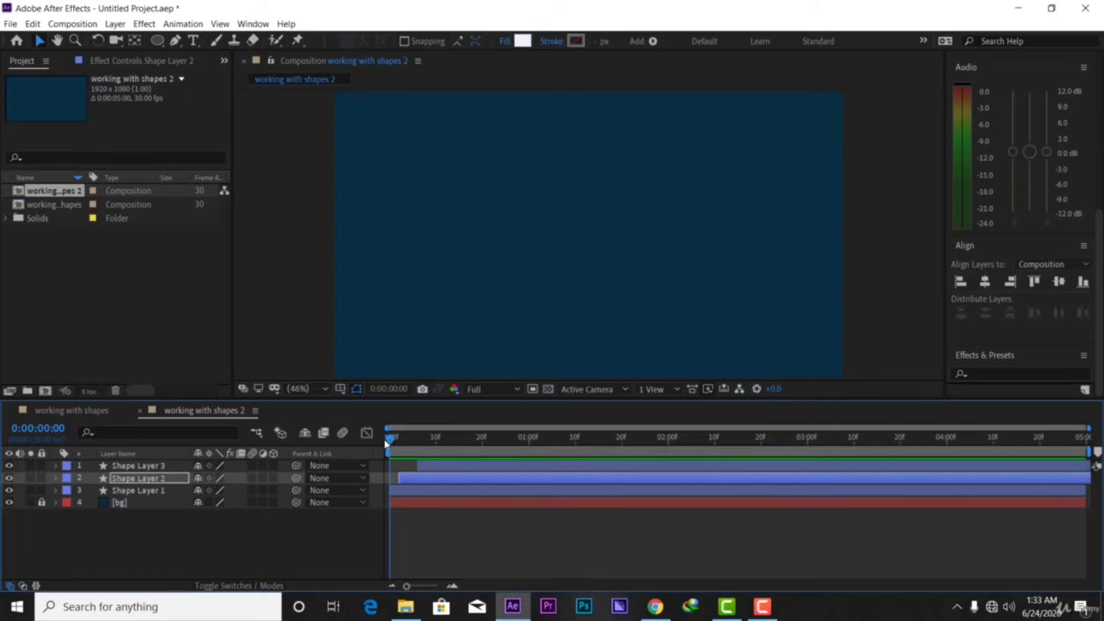
drag(386, 442, 345, 460)
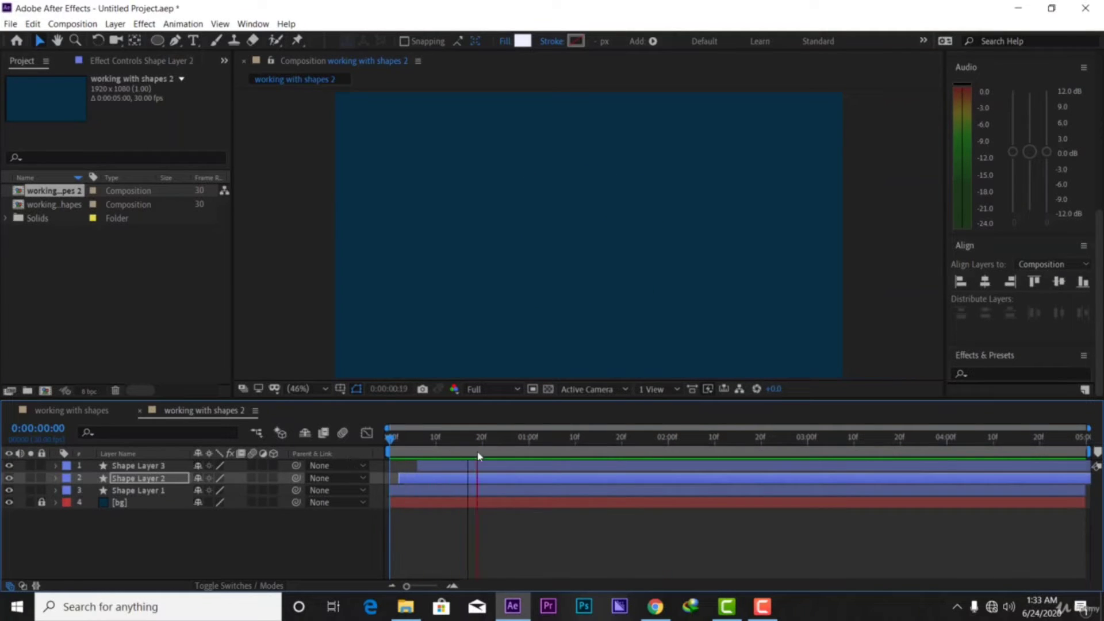
key(space)
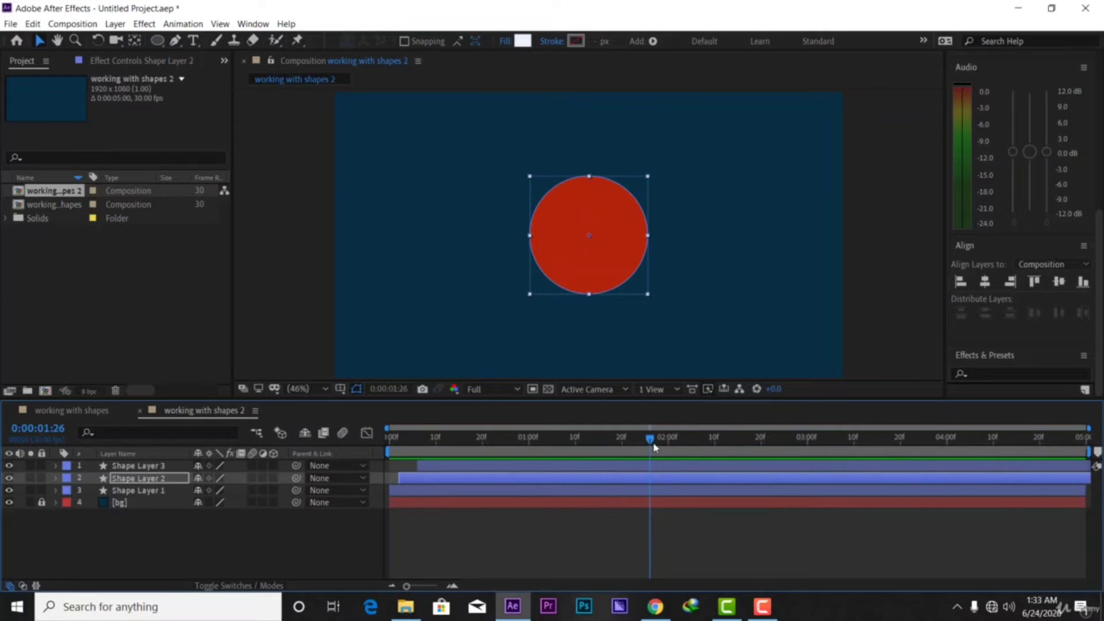
key(space)
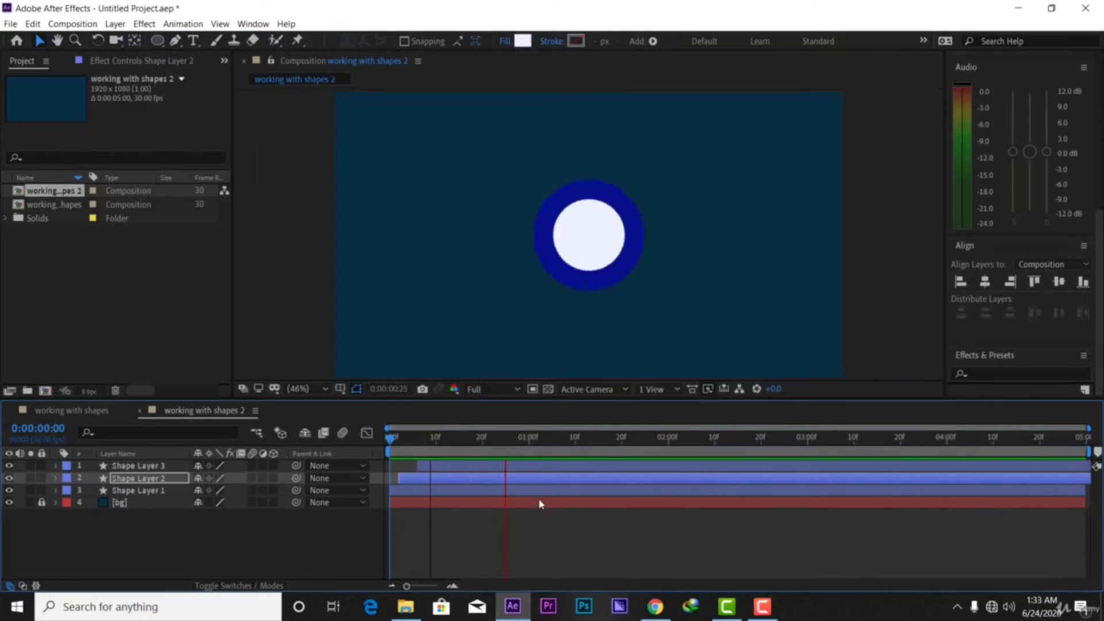
key(space)
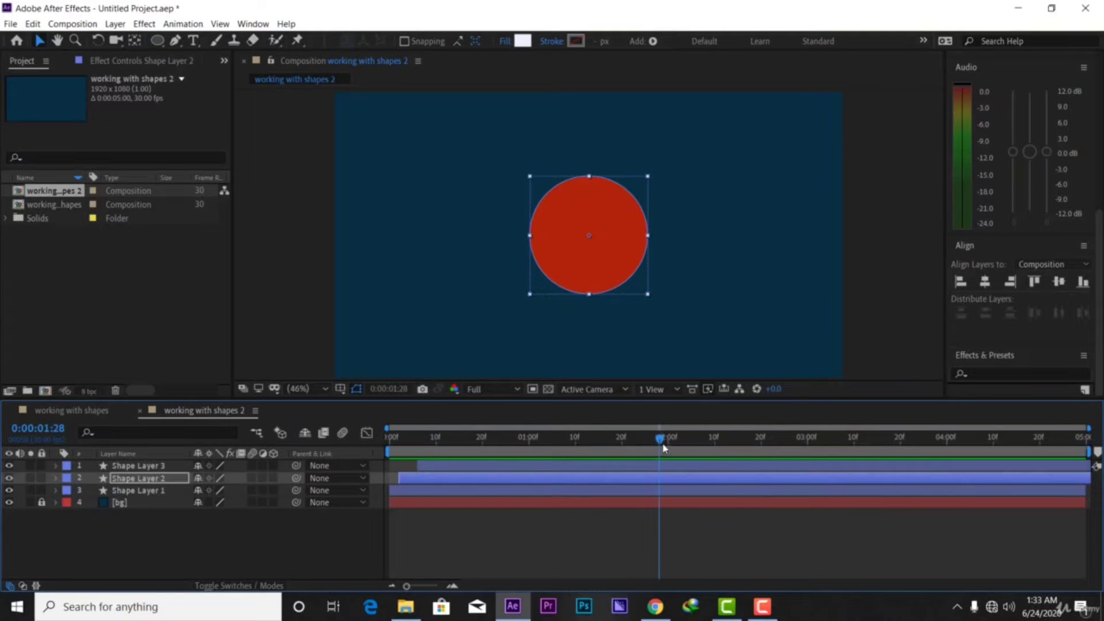
Preview the circle animation, then undo the timing offsets on Shape Layers 2 and 3
drag(663, 448, 391, 450)
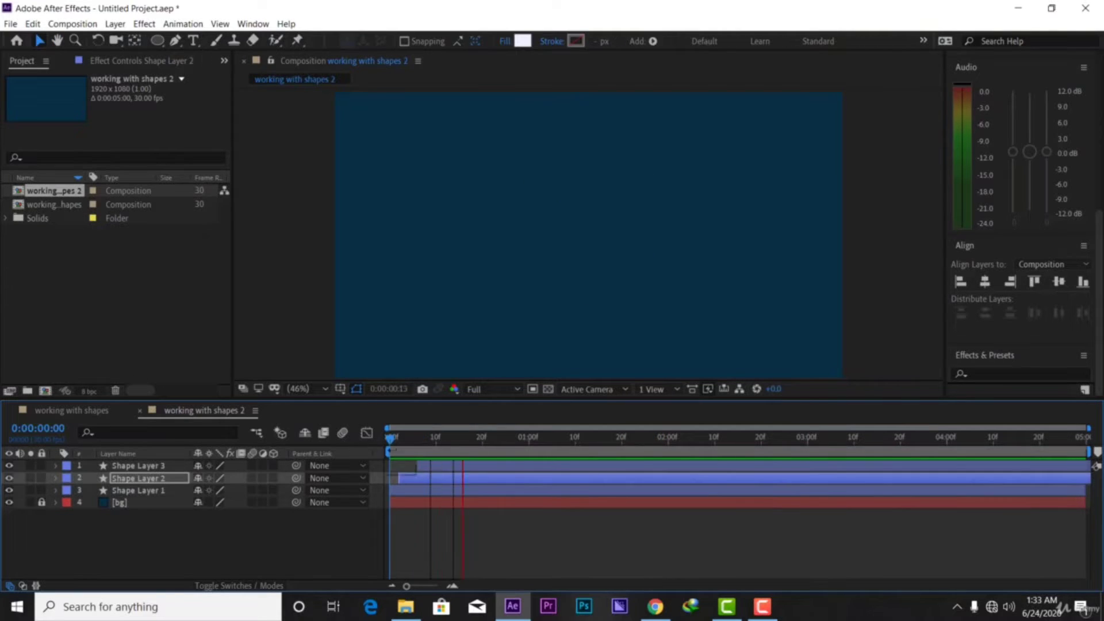
key(space)
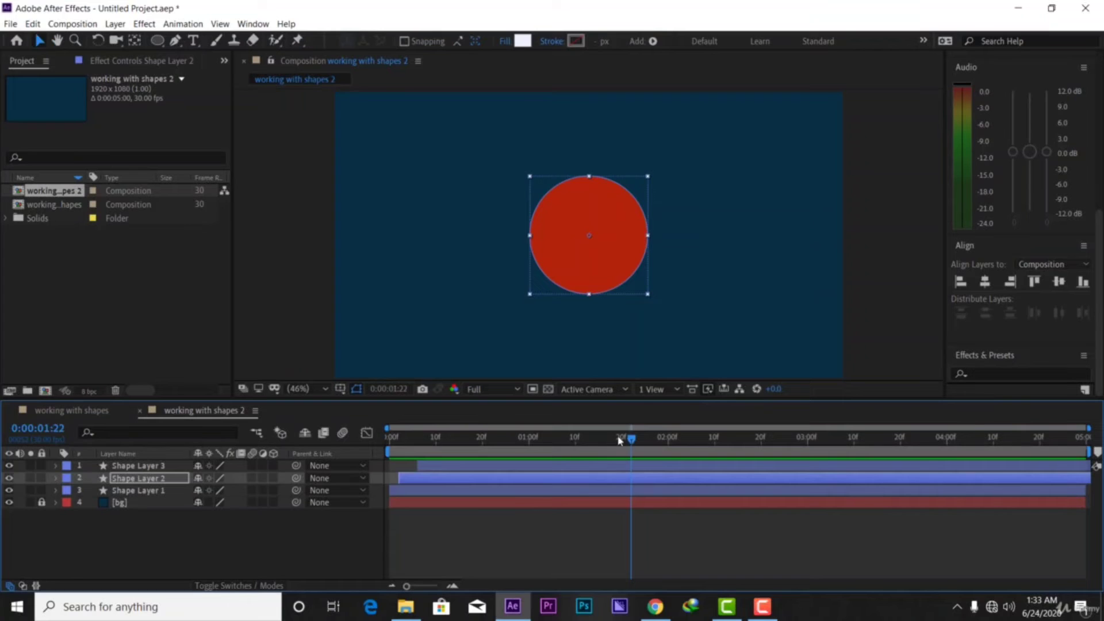
key(space)
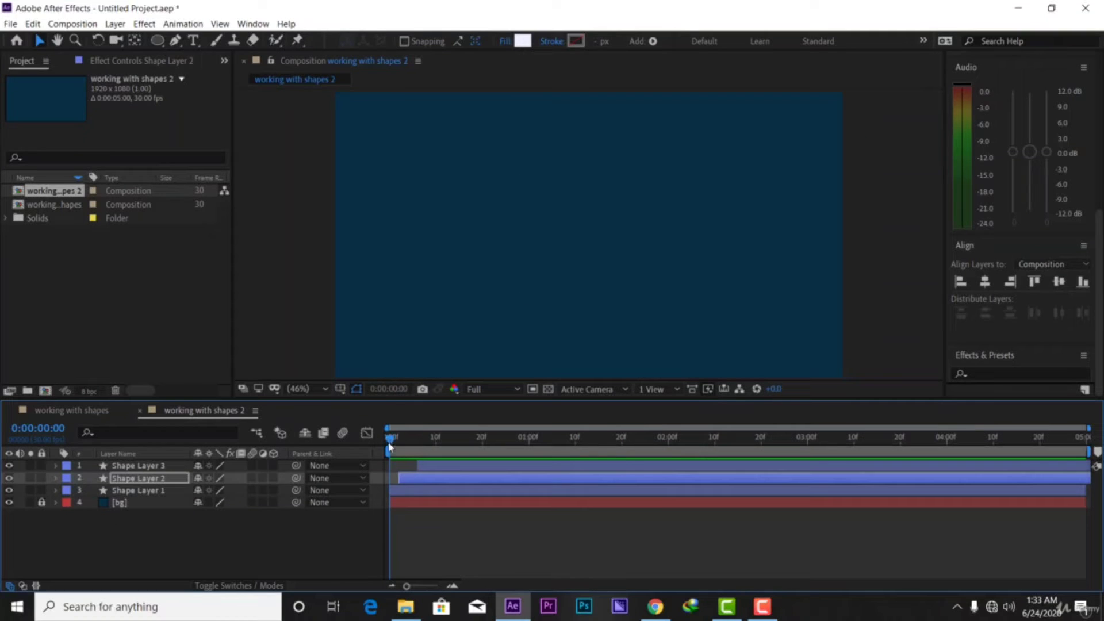
drag(389, 447, 409, 470)
key(ctrl+z)
key(ctrl+z)
key(ctrl+z)
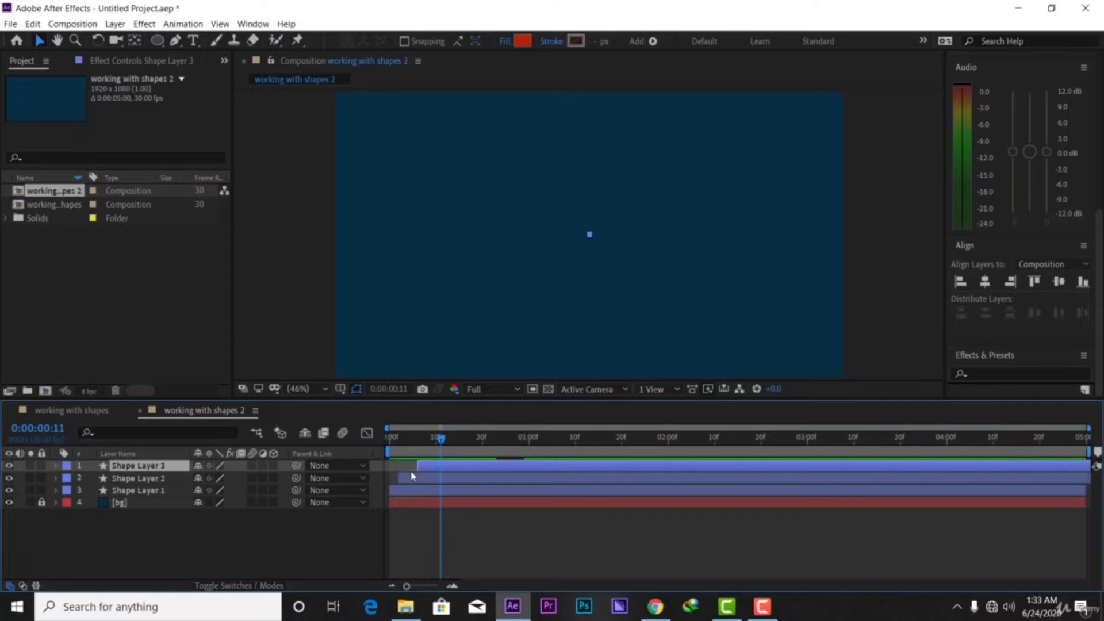
key(ctrl+z)
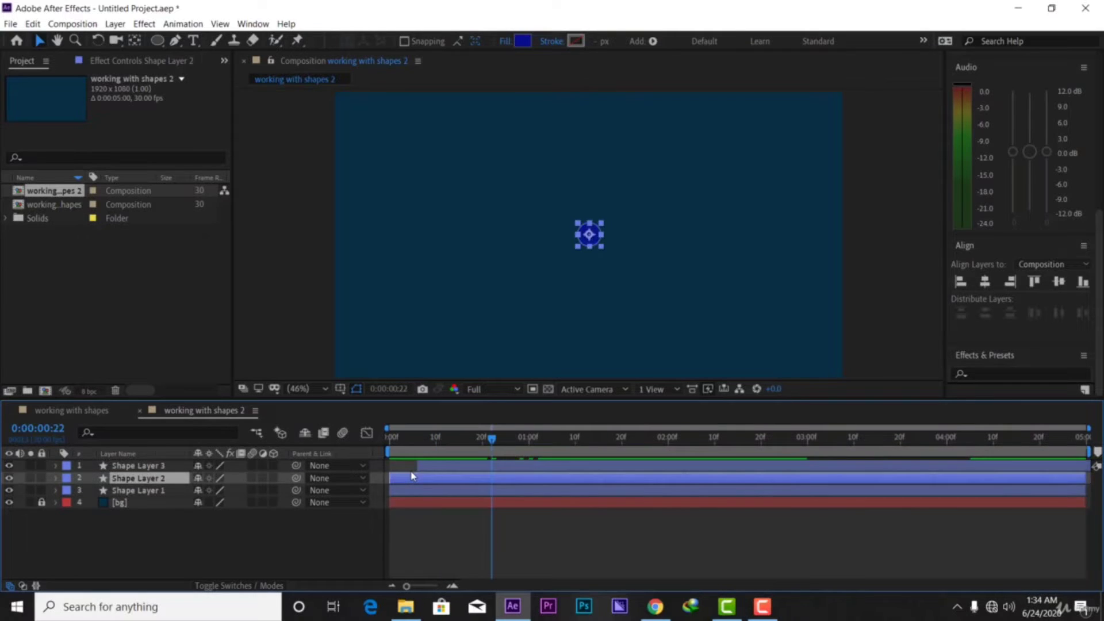
key(ctrl+z)
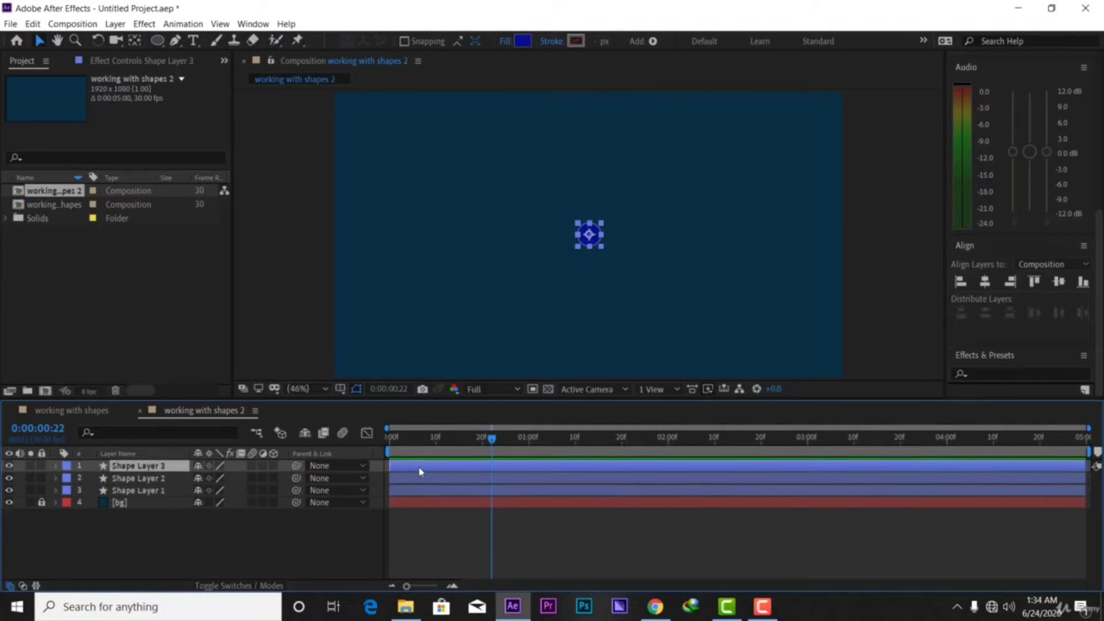
Select all three shape layers and delete their old Scale keyframes
ctrl+click(433, 481)
ctrl+click(436, 495)
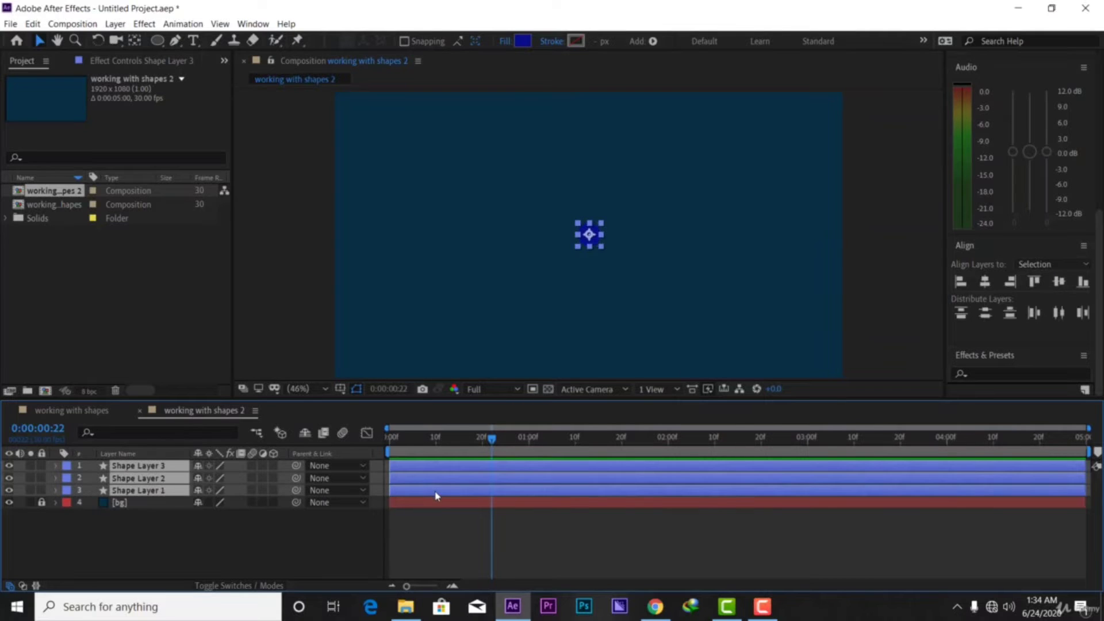
key(u)
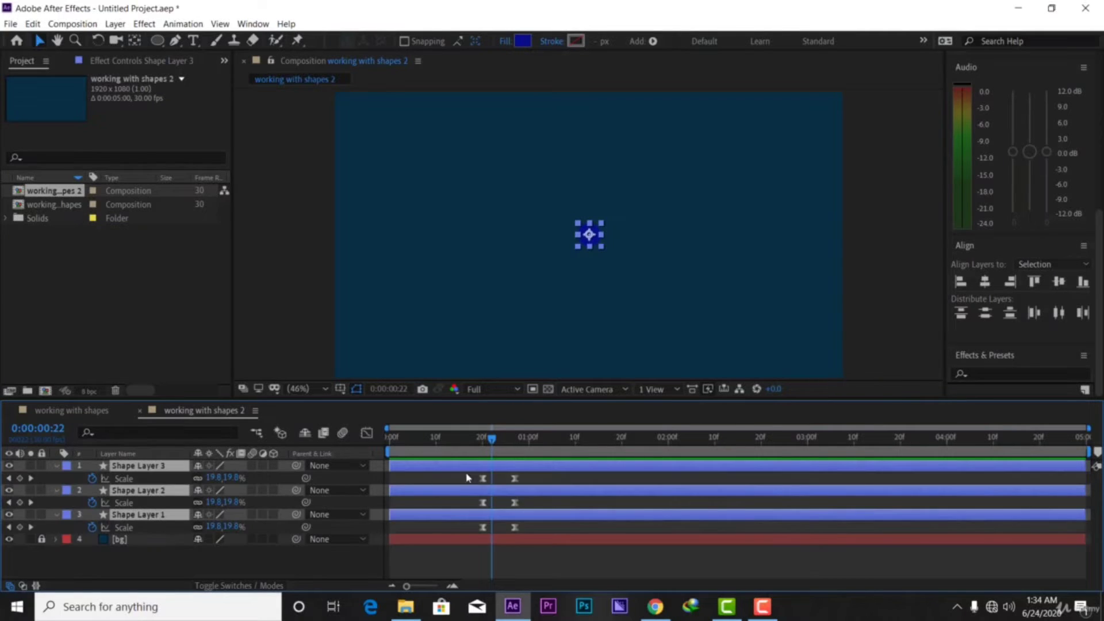
drag(570, 478, 463, 551)
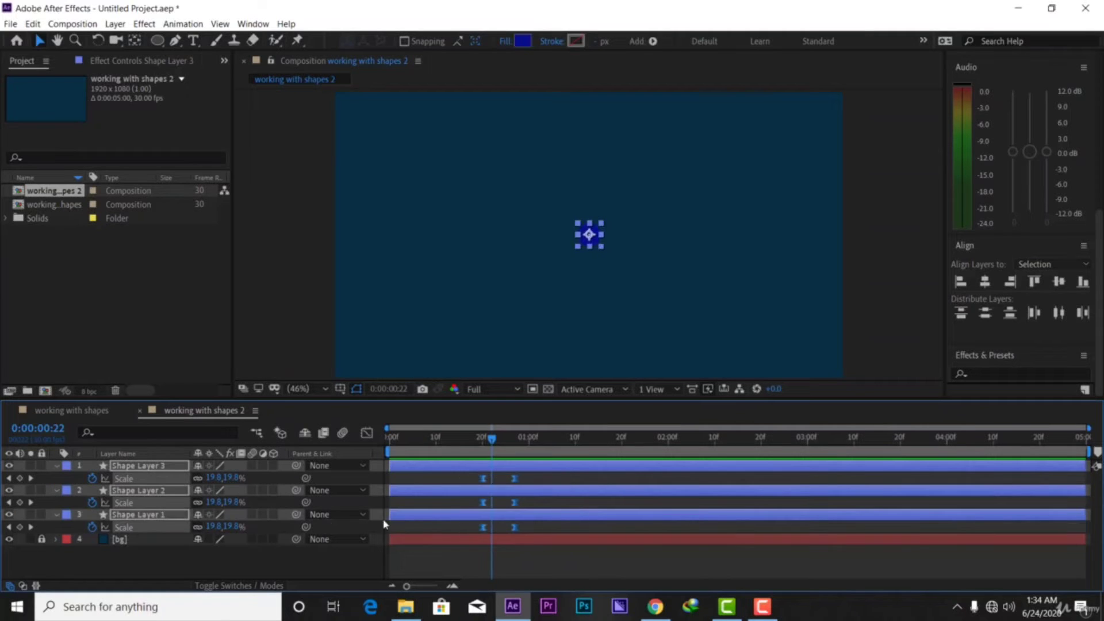
click(92, 478)
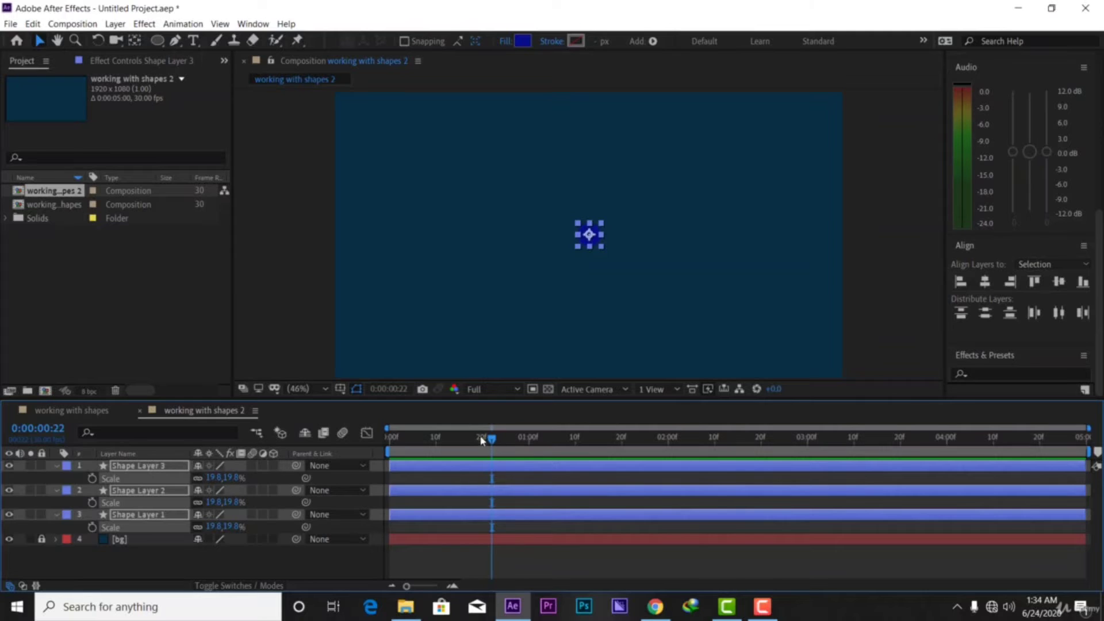
At 1:10, set Scale to 501.8% with a keyframe on all three layers
drag(495, 445, 575, 457)
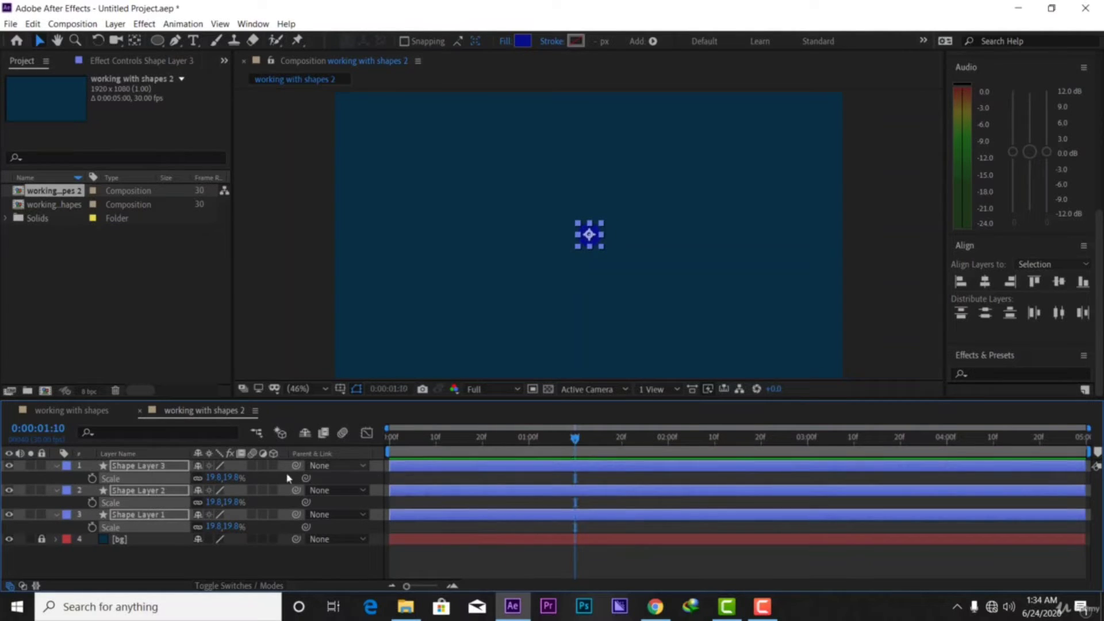
drag(241, 477, 524, 477)
mouse_move(612, 495)
mouse_down()
mouse_move(625, 497)
mouse_move(599, 505)
mouse_up()
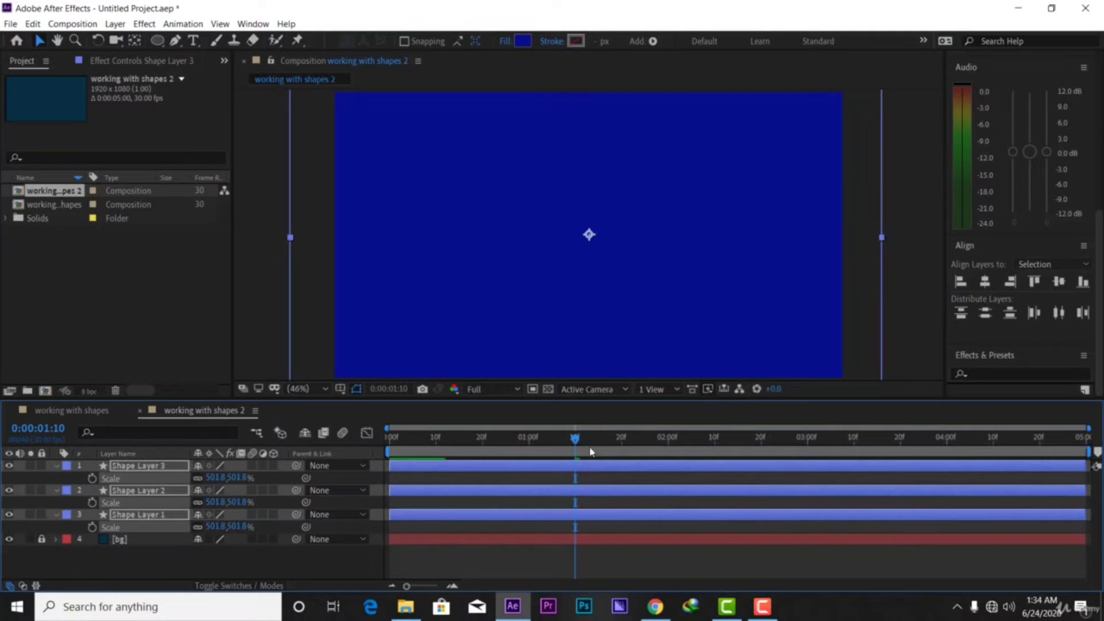
click(93, 479)
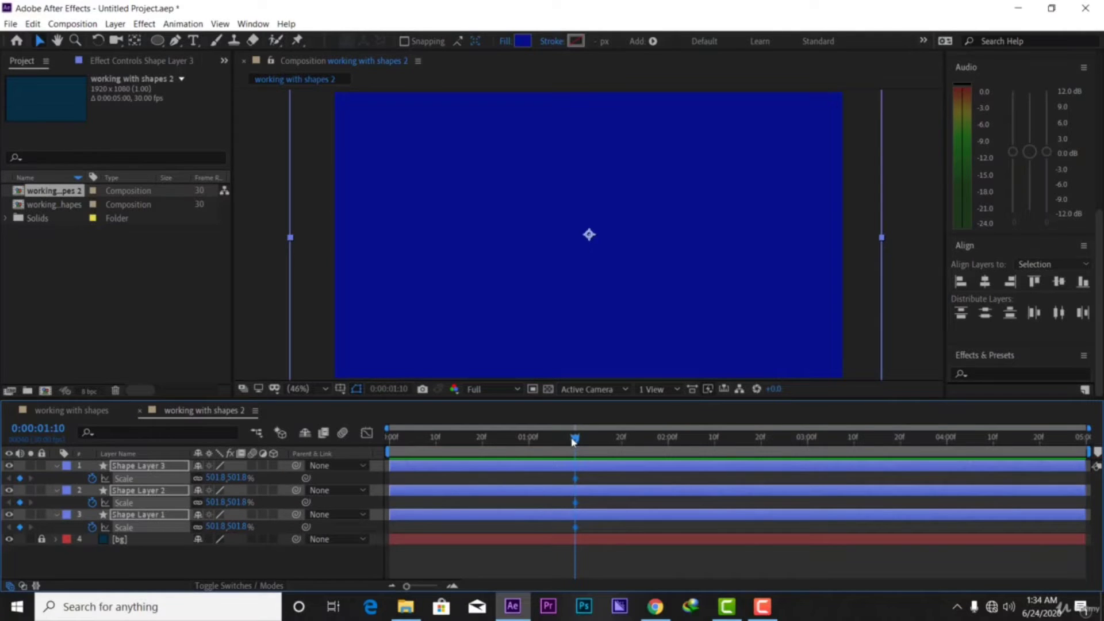
Add a 0% Scale keyframe at 1:01 and scrub forward to check the growth
drag(558, 441, 533, 455)
click(238, 478)
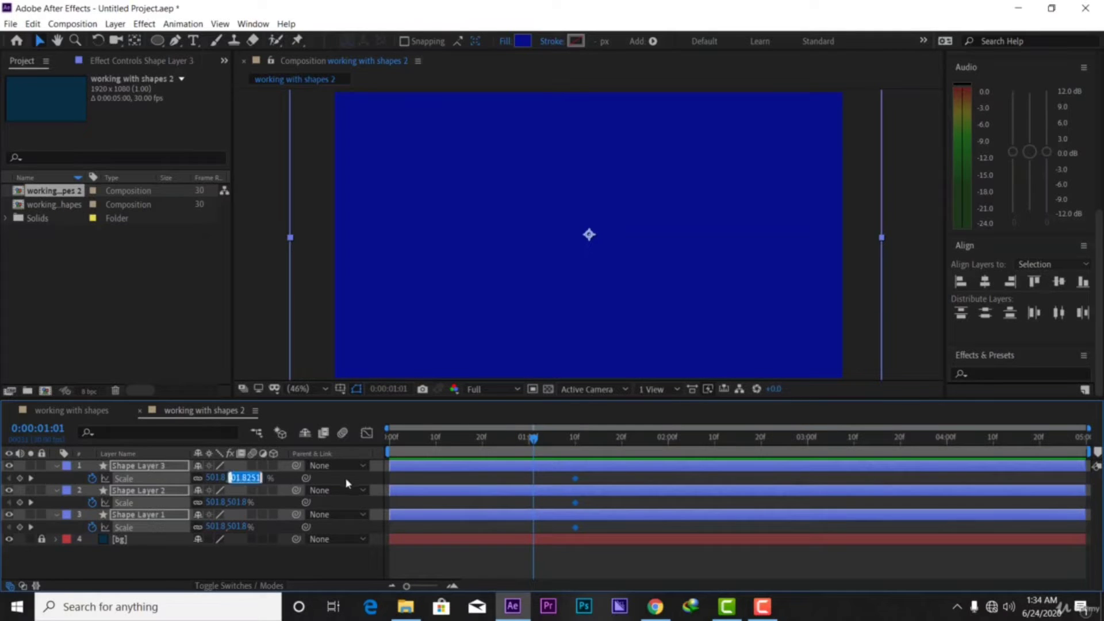
key(BackSpace)
key(Return)
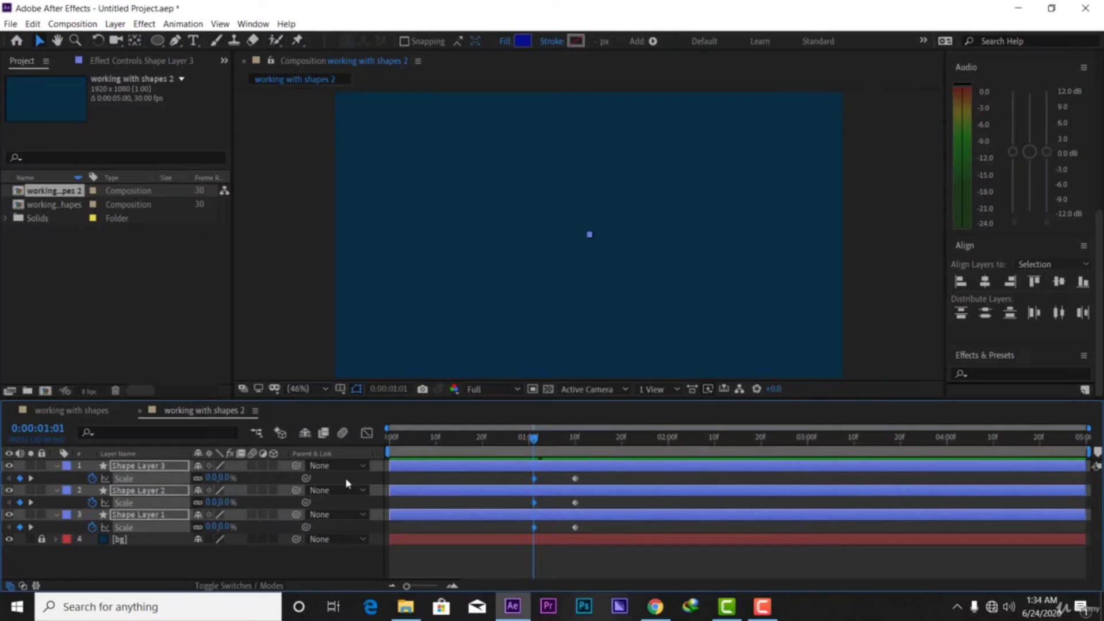
drag(531, 441, 516, 548)
Apply Easy Ease to the Scale keyframes, then select them on the Graph Editor's speed curve
click(549, 484)
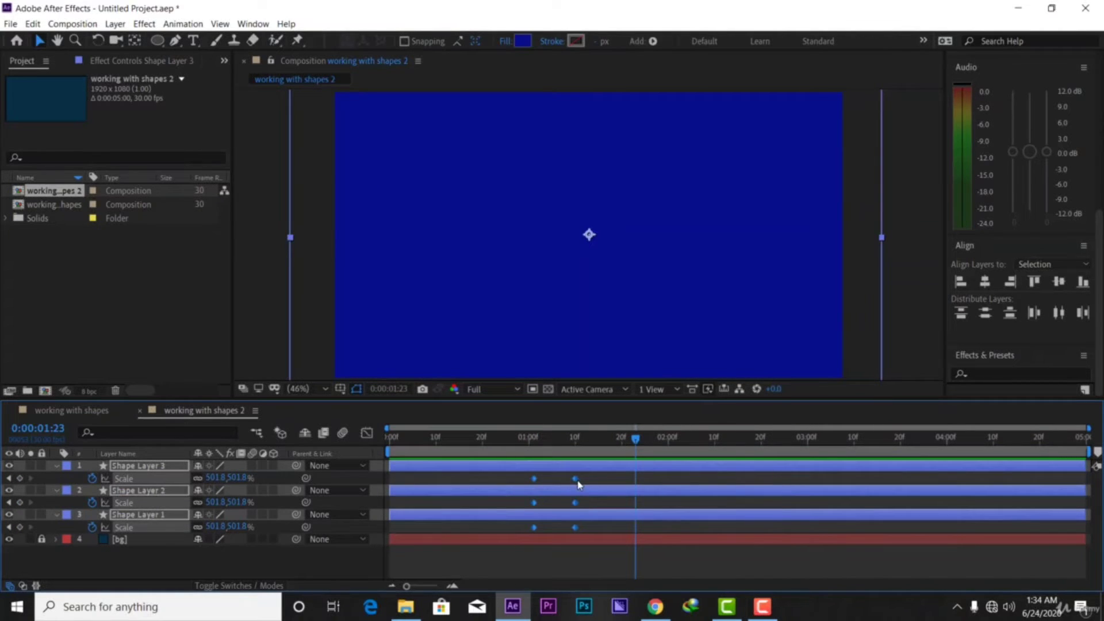
right_click(578, 484)
mouse_move(690, 472)
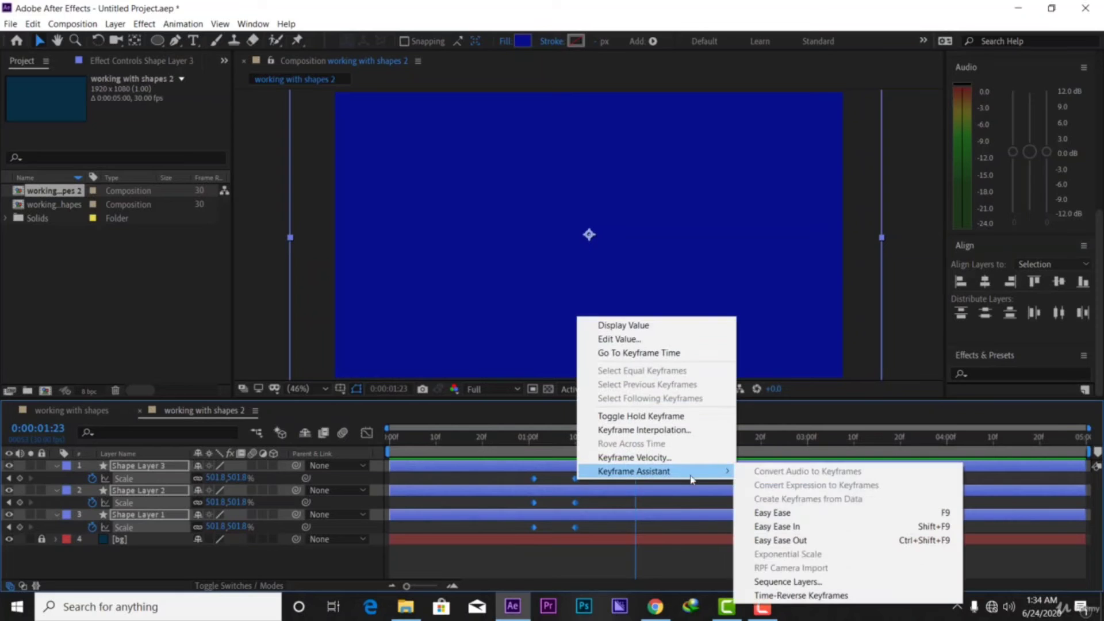
click(772, 512)
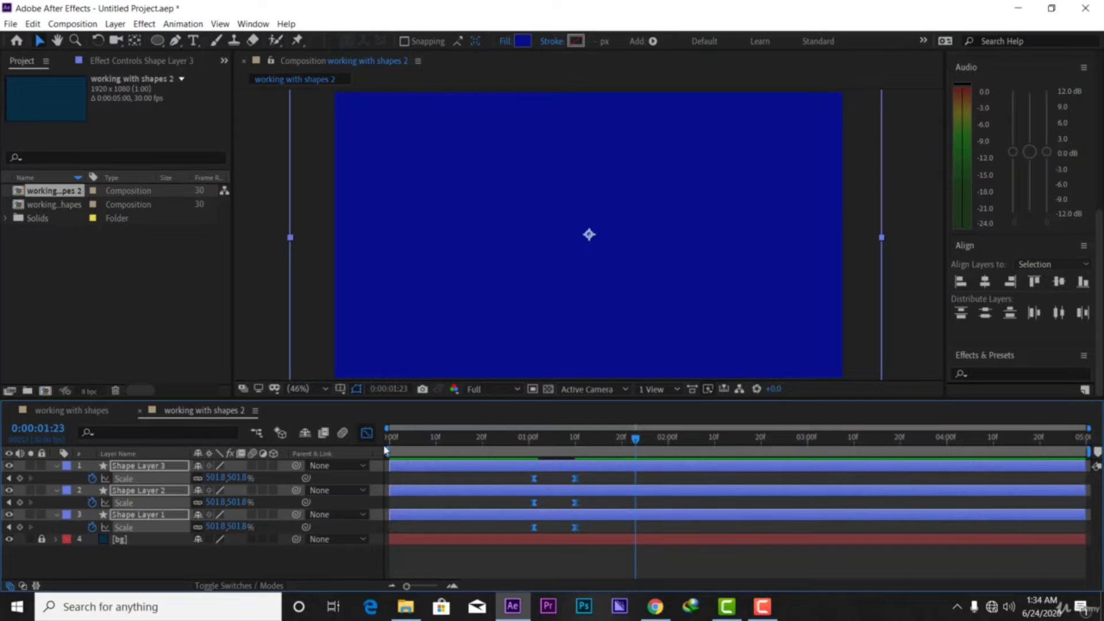
click(367, 433)
drag(633, 525, 554, 548)
Return to the layer timeline and preview the eased growth from around 1:01
click(367, 432)
drag(608, 443, 524, 453)
key(space)
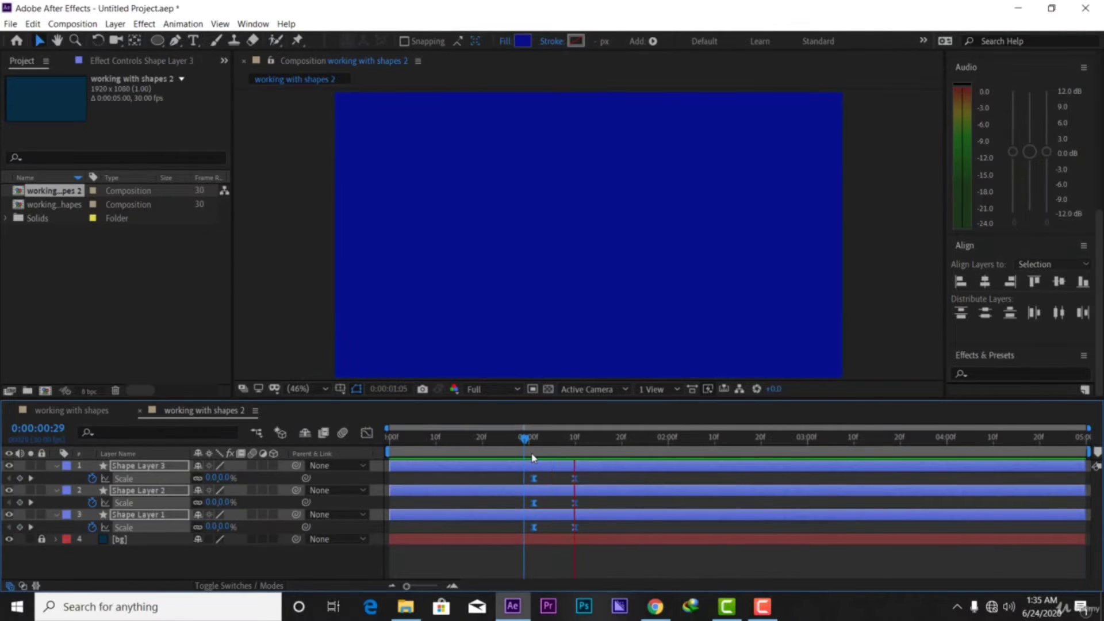
key(space)
drag(663, 445, 536, 473)
click(536, 474)
key(space)
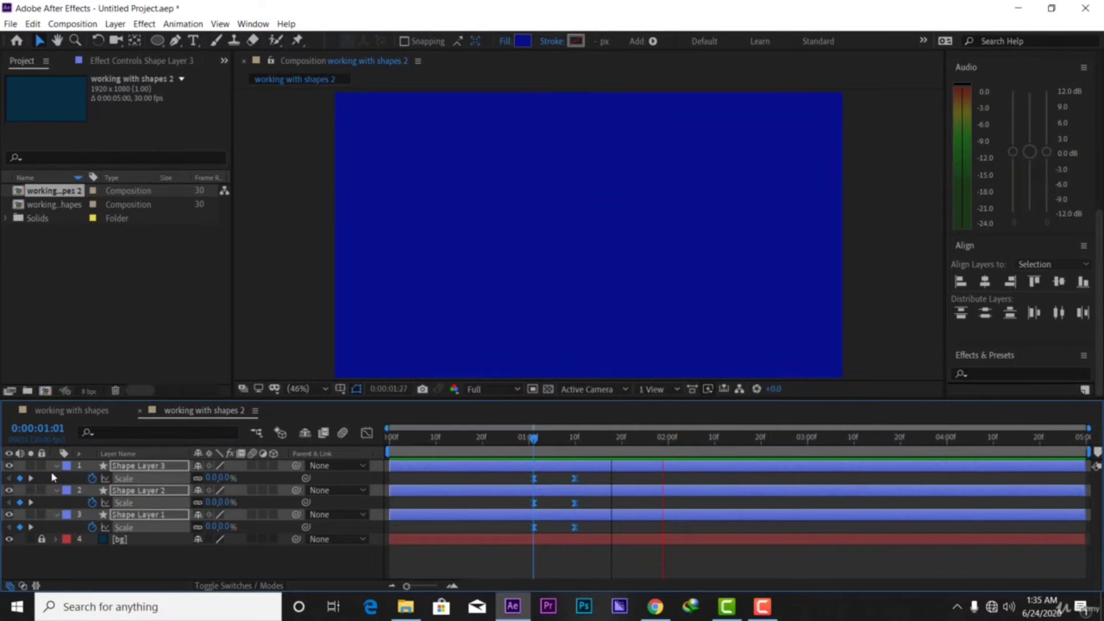
Collapse the three shape layers and slide Shape Layer 3 a few frames later
click(56, 466)
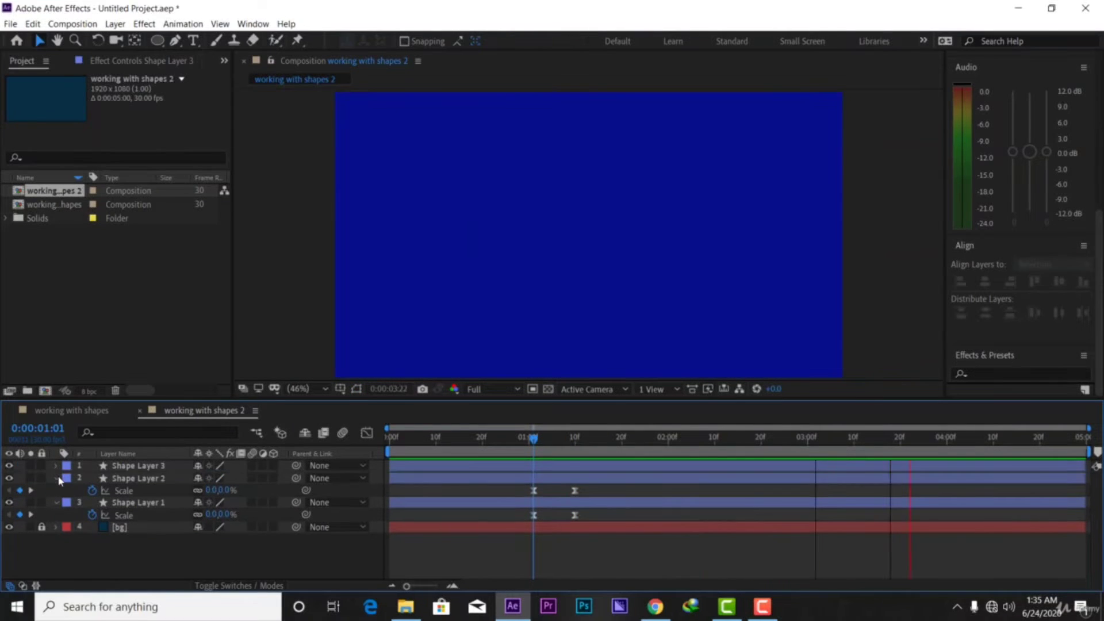
click(57, 477)
click(56, 490)
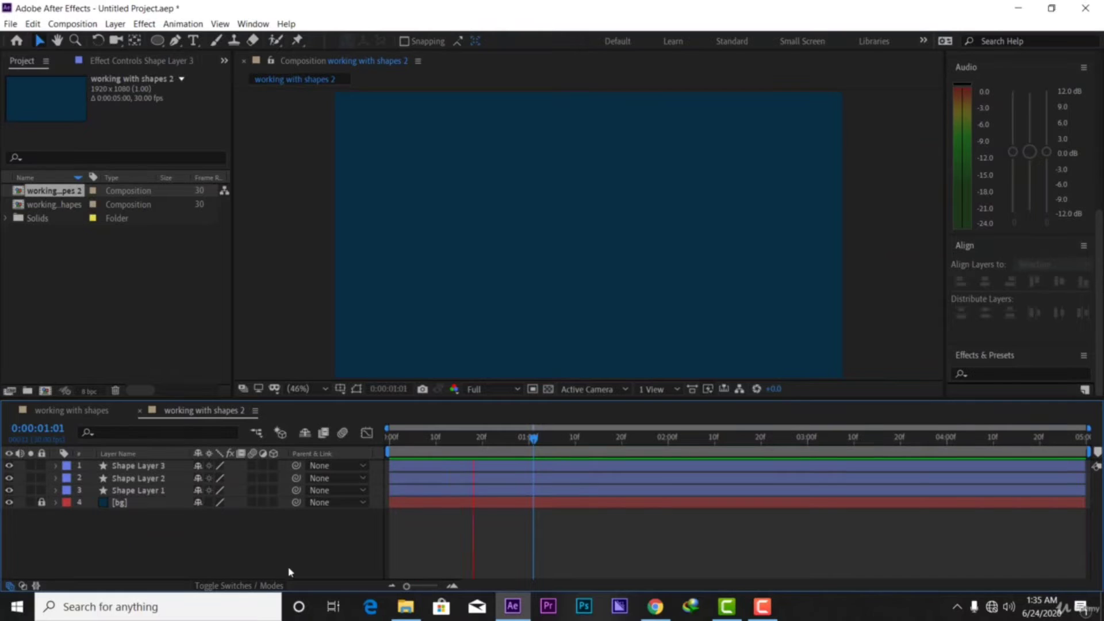
key(space)
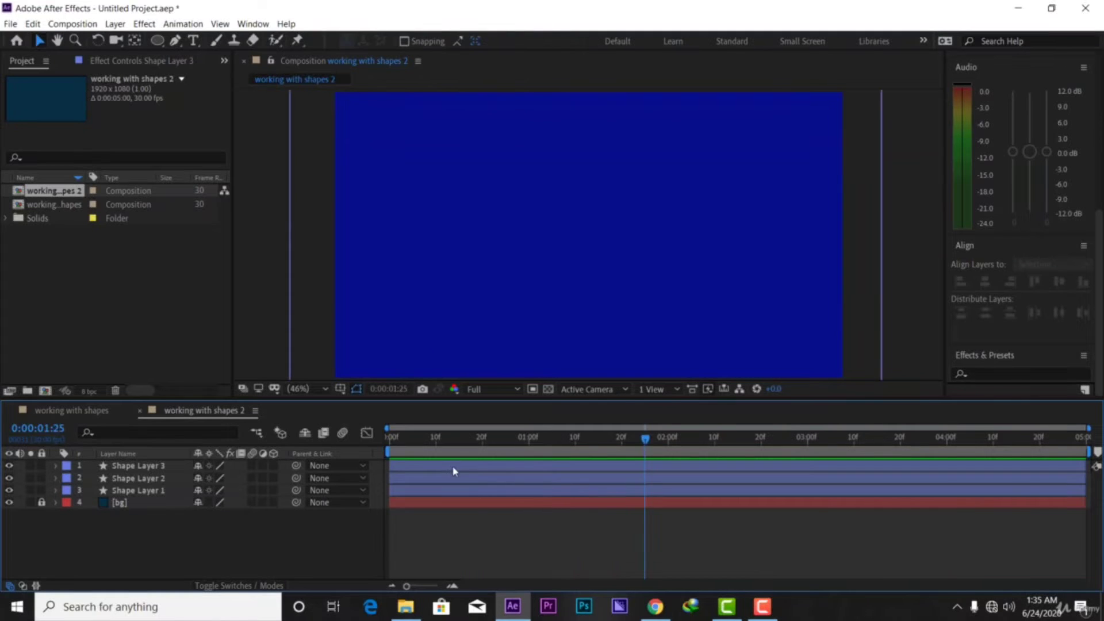
click(461, 469)
mouse_move(461, 469)
mouse_down()
mouse_move(482, 467)
mouse_move(452, 483)
mouse_up()
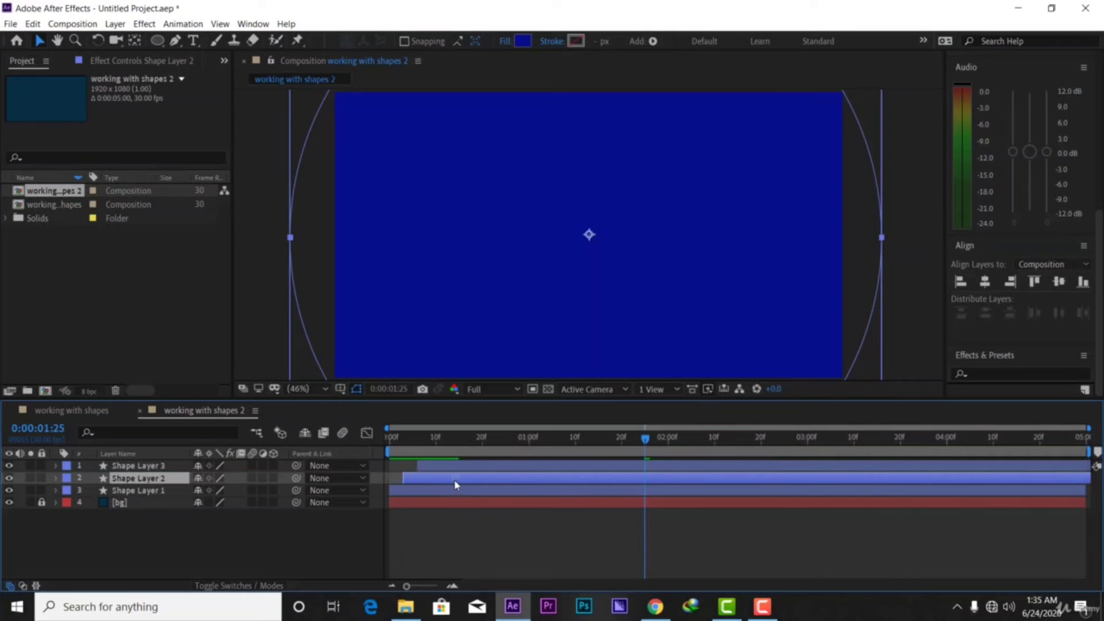
Preview the staggered animation from the start, then select Shape Layers 2 and 3 at frame 15
click(411, 492)
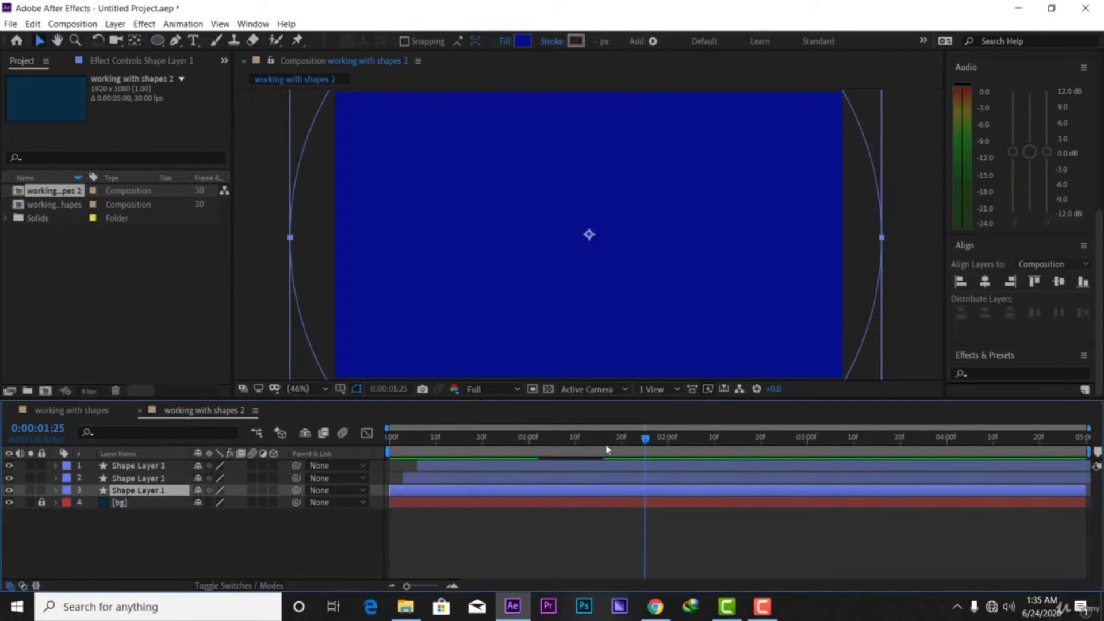
drag(652, 442, 390, 441)
key(space)
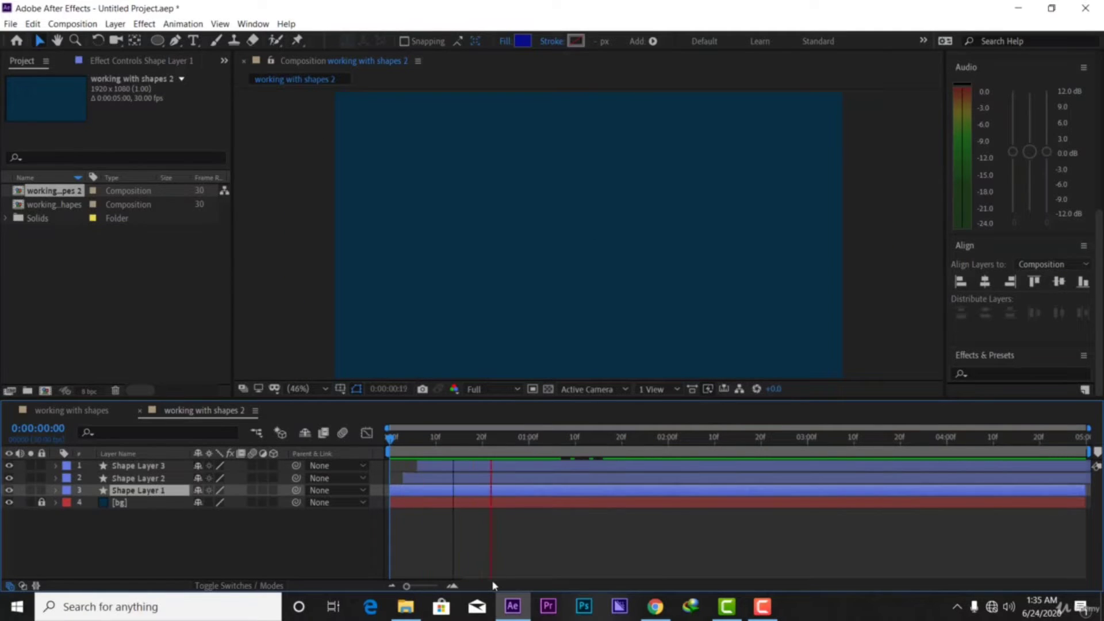
key(space)
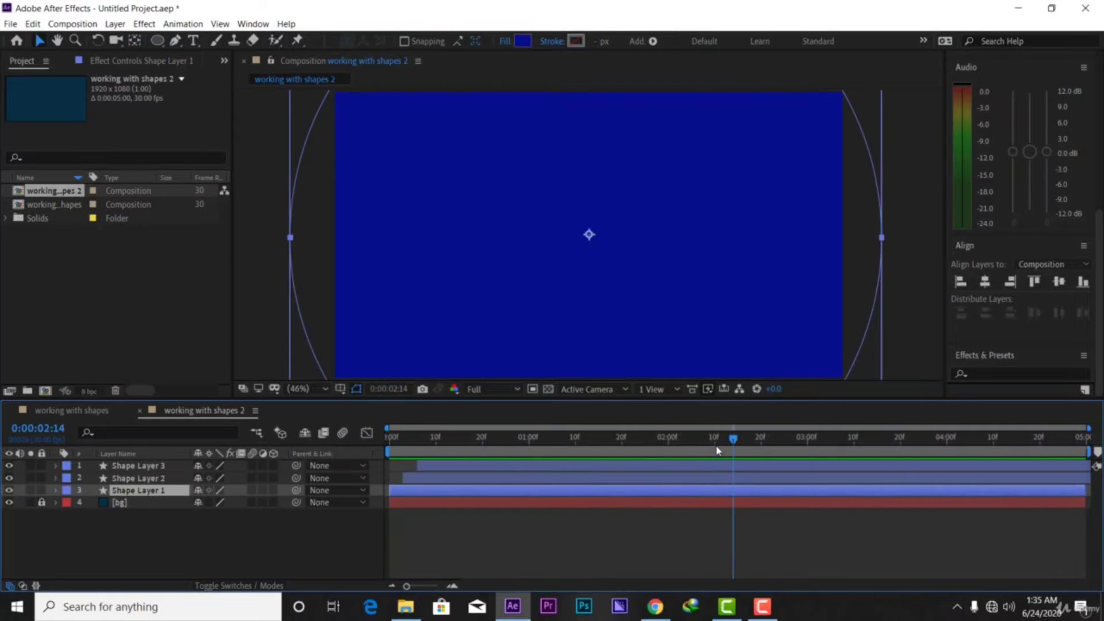
drag(717, 444, 388, 459)
click(136, 480)
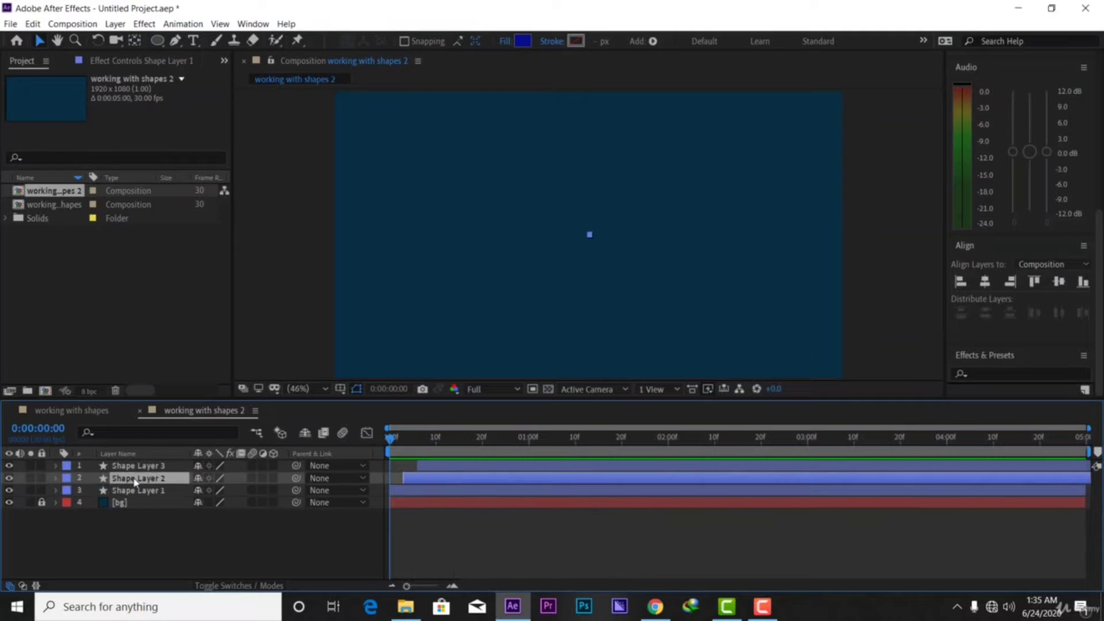
click(155, 467)
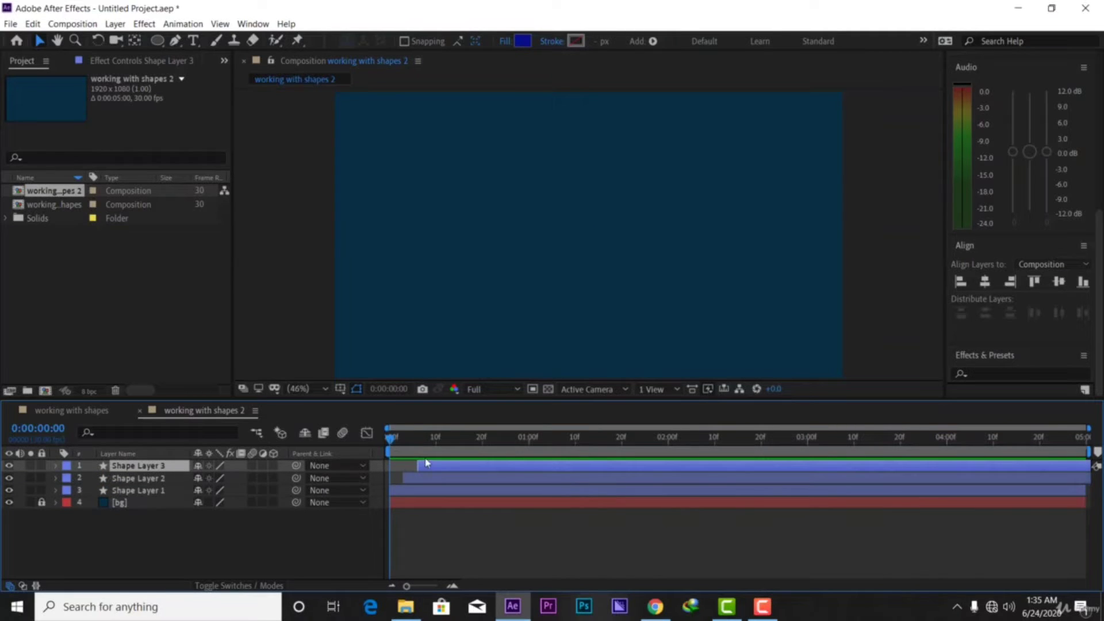
Set Shape Layer 3's fill to near-white F1F1F1
click(524, 41)
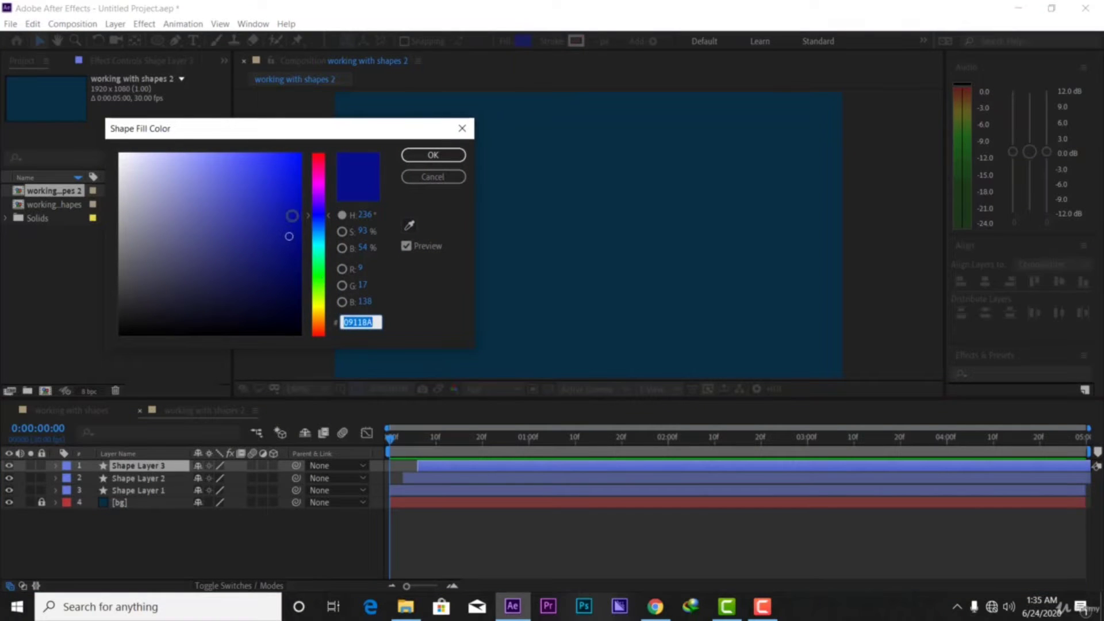
drag(241, 237, 117, 162)
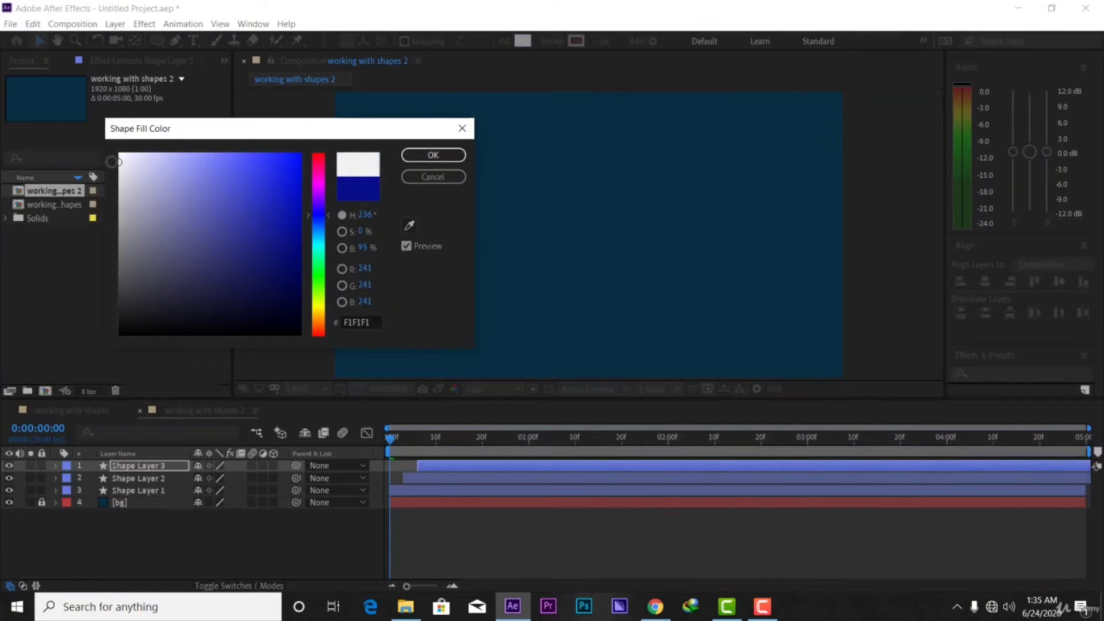
click(431, 157)
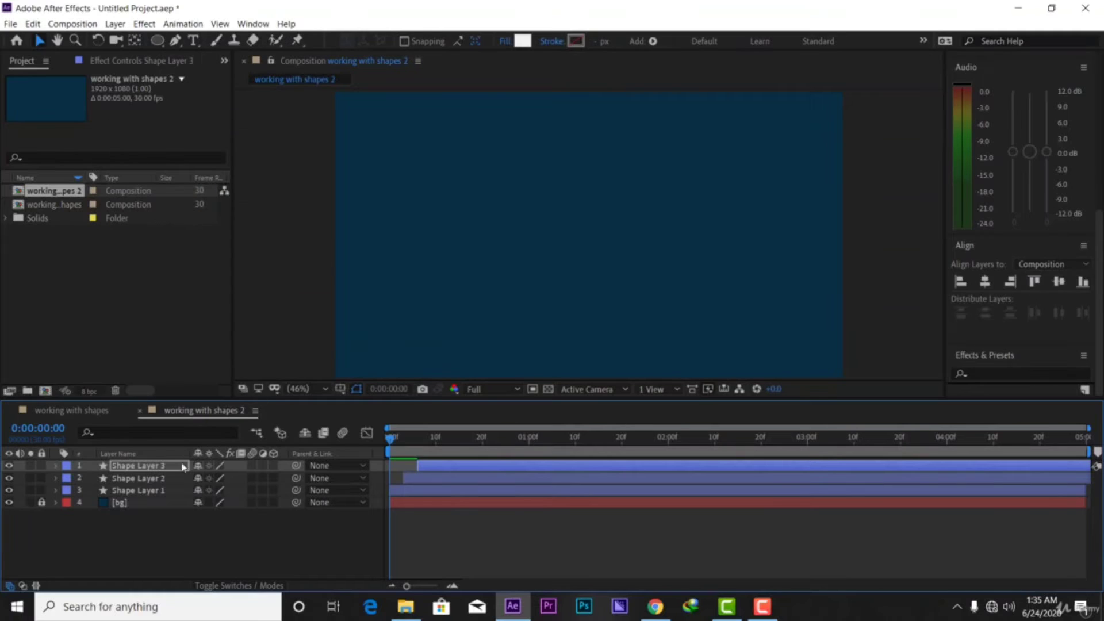
Change Shape Layer 2's fill to orange C57E19
click(158, 480)
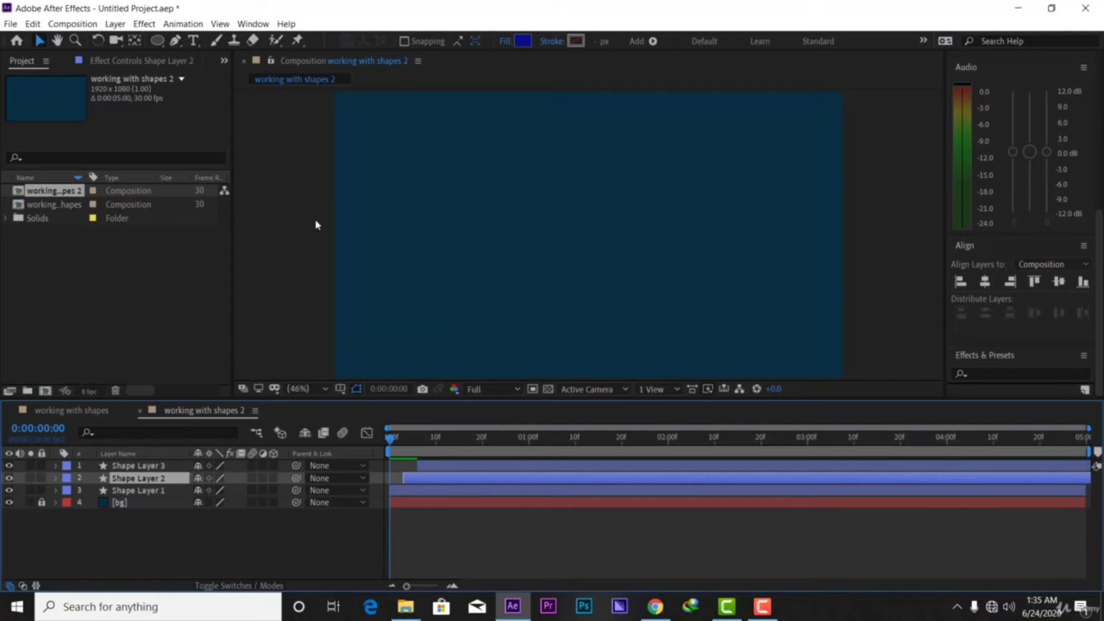
click(520, 41)
drag(317, 219, 320, 318)
drag(282, 249, 276, 177)
click(449, 157)
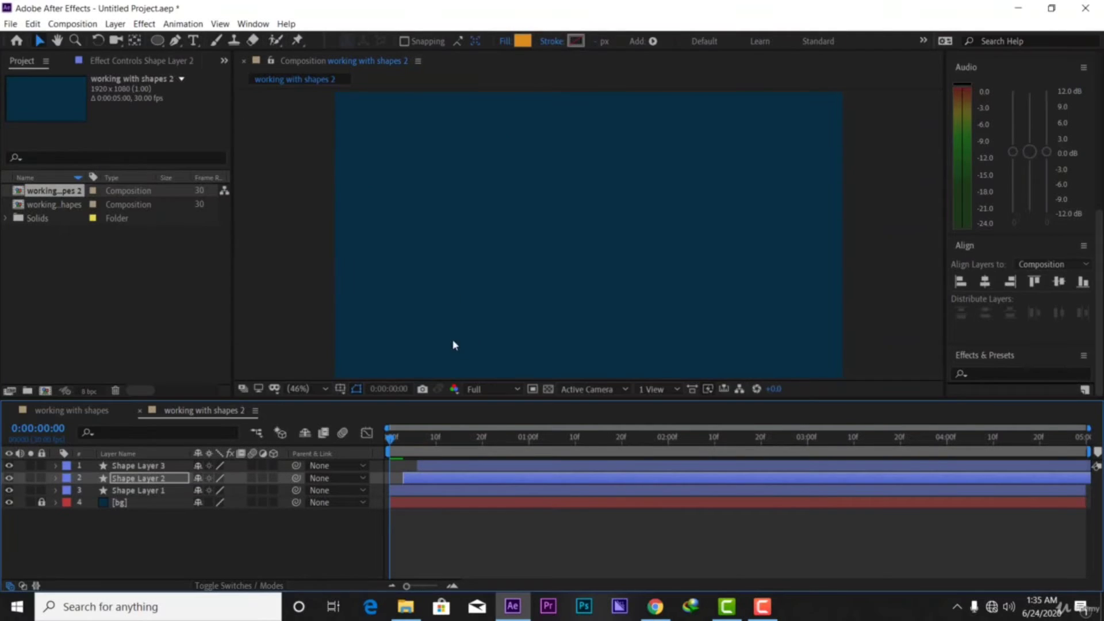
Preview the composition several times from the start, scrubbing through the first seconds
key(space)
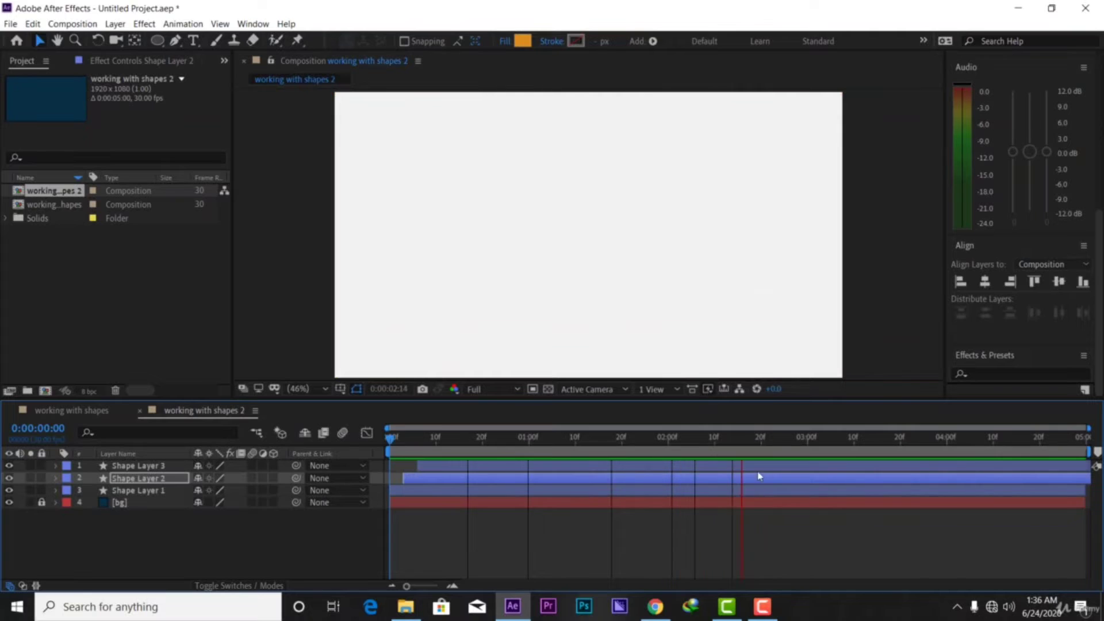
key(space)
drag(776, 439, 366, 436)
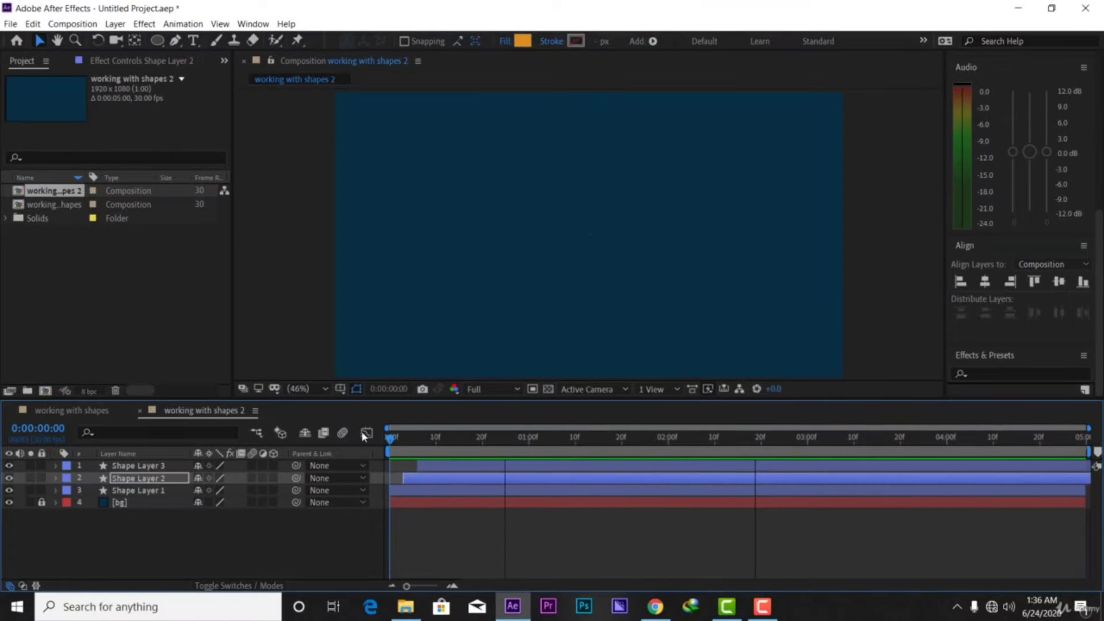
key(space)
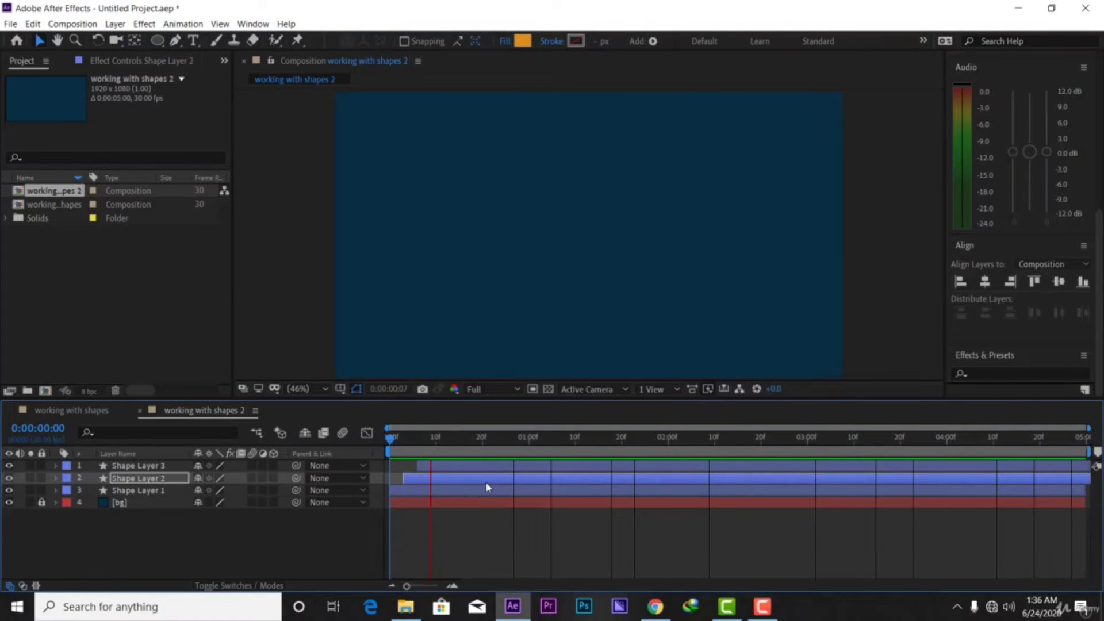
key(space)
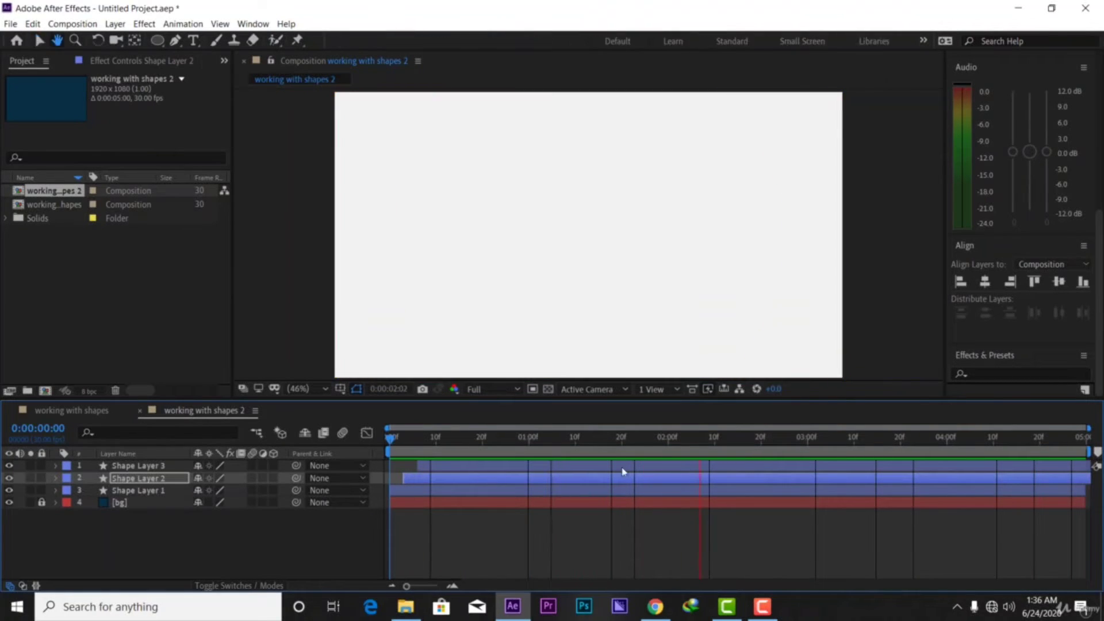
drag(699, 441, 350, 476)
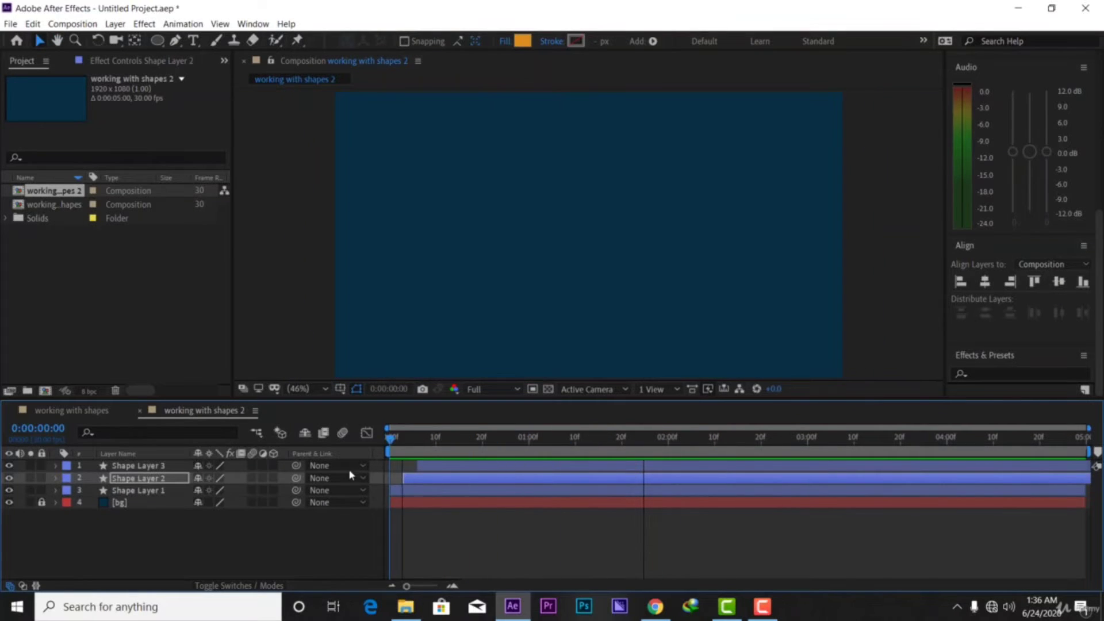
key(space)
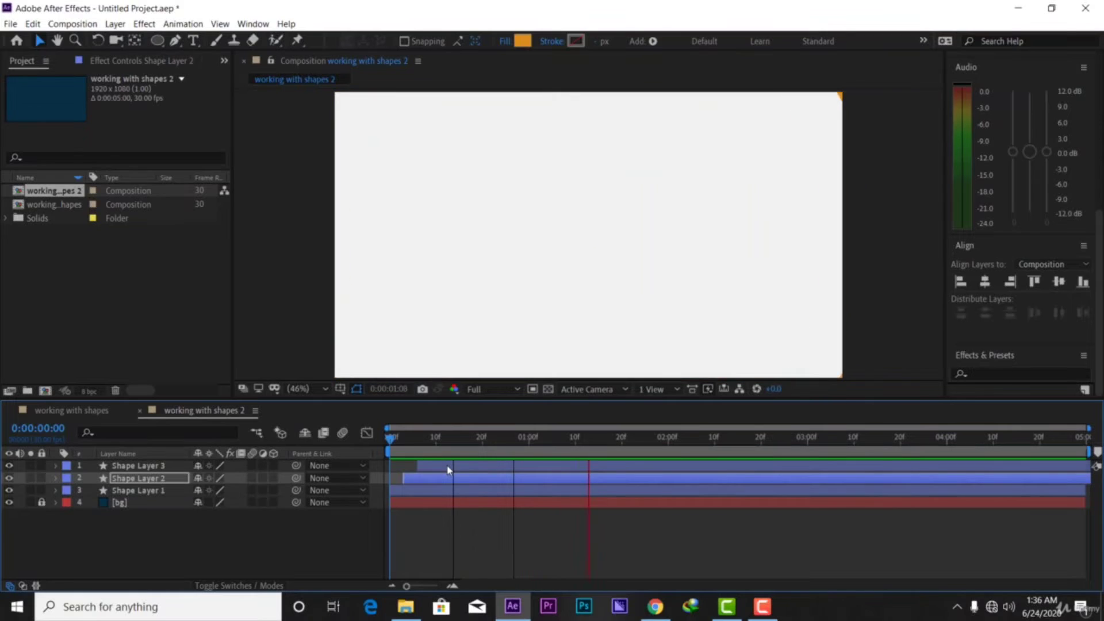
key(space)
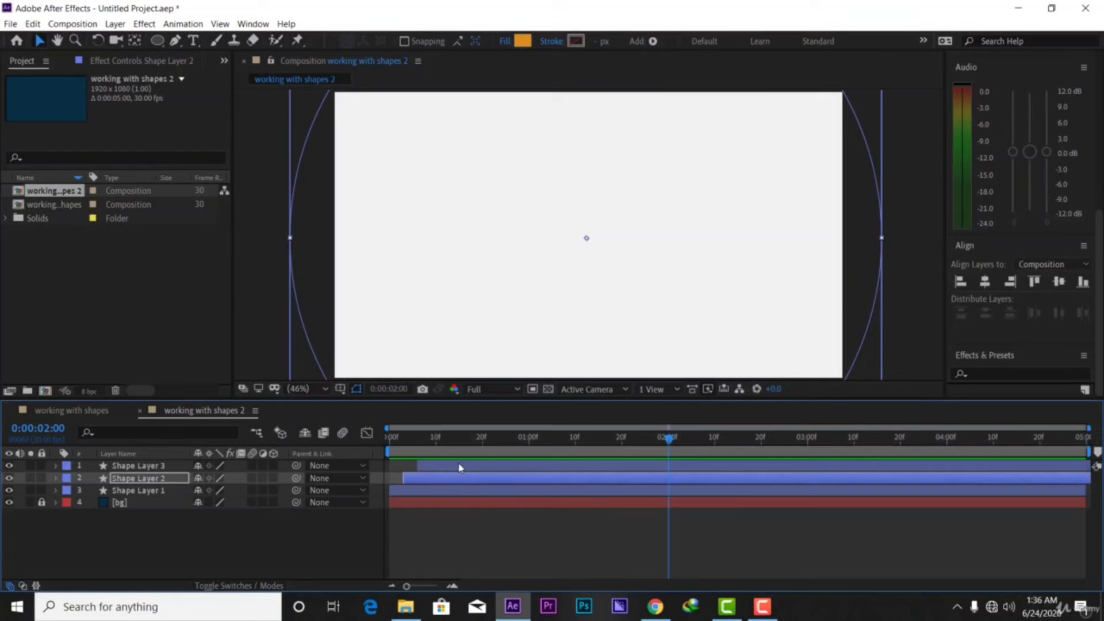
Undo the colour and timing changes, then select and deselect all layers
key(ctrl+z)
key(ctrl+z)
key(ctrl+z)
key(ctrl+z)
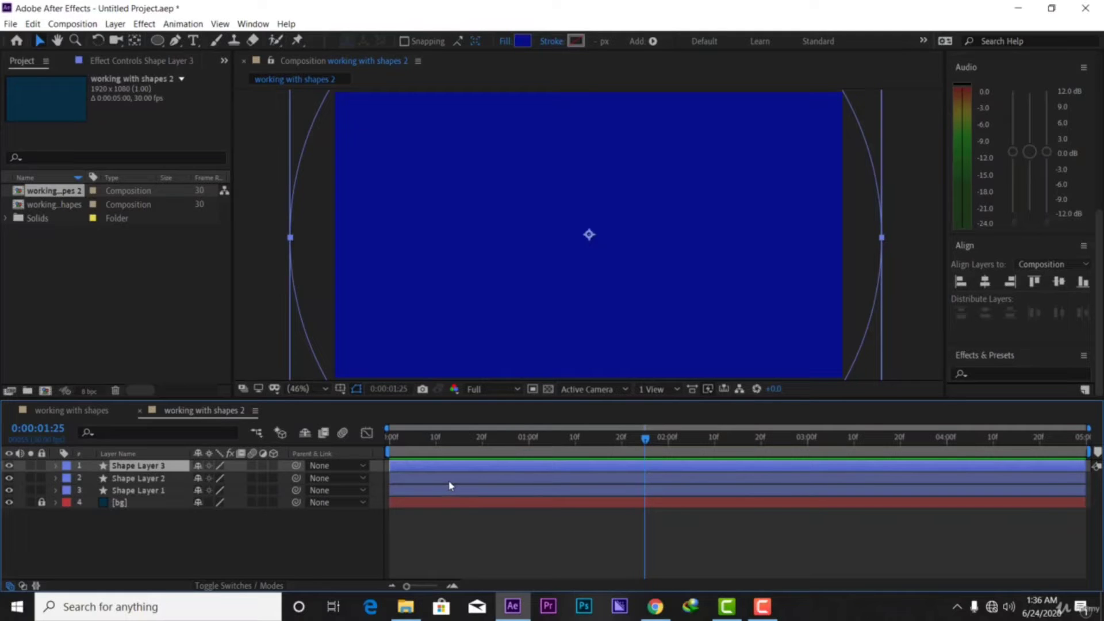
key(ctrl+a)
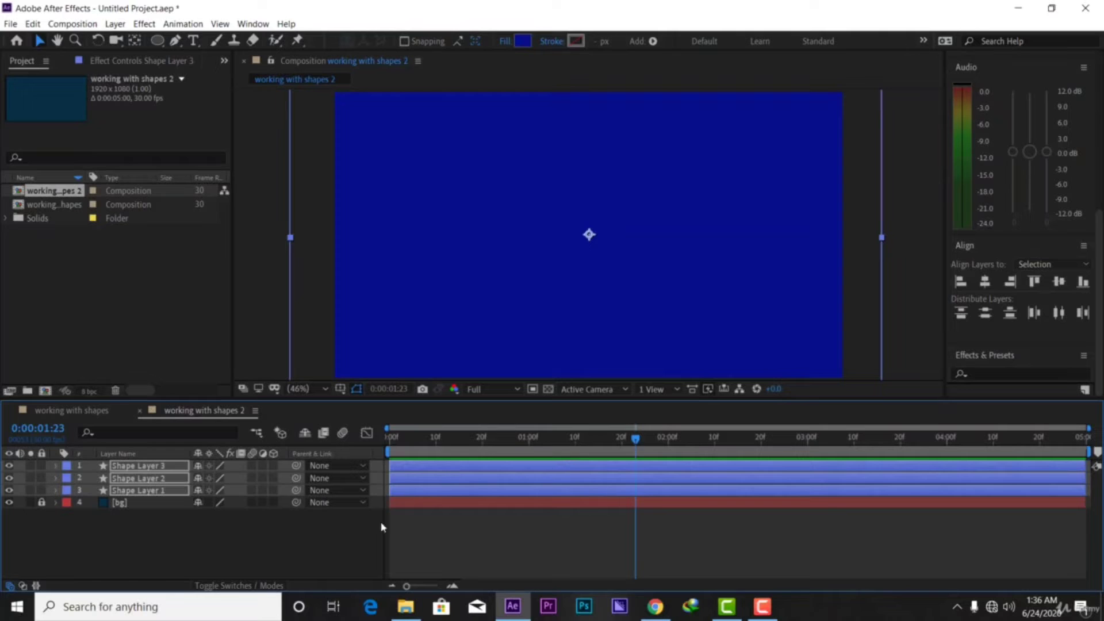
click(299, 538)
Delete Shape Layers 3 and 2 and remove Shape Layer 1's Scale keyframes
click(494, 471)
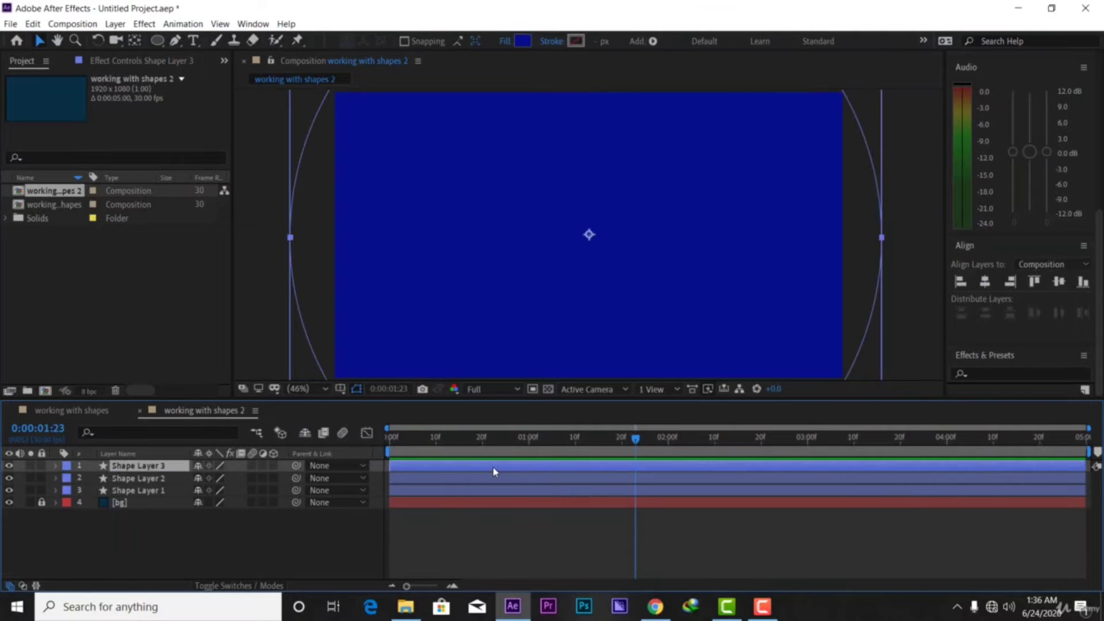
key(Delete)
click(485, 468)
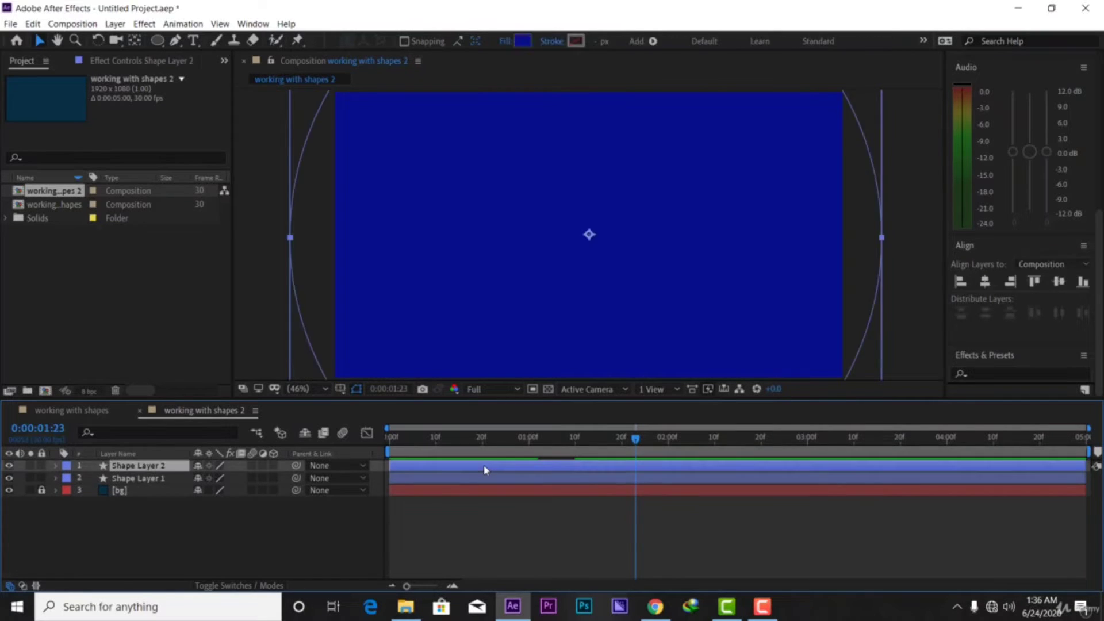
key(Delete)
click(436, 466)
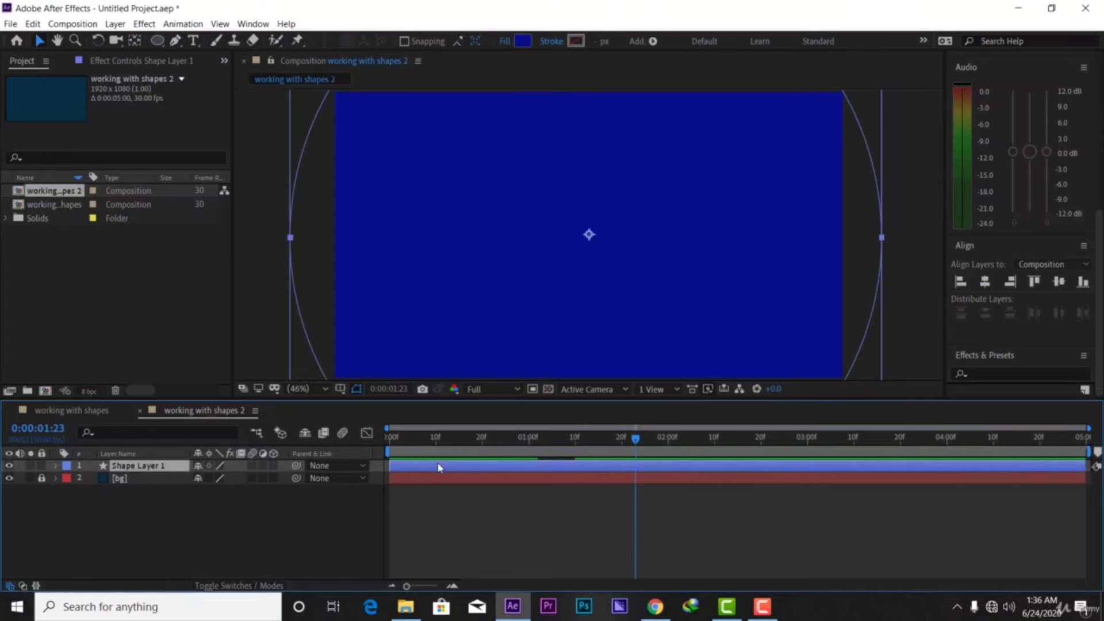
key(s)
drag(593, 471, 506, 496)
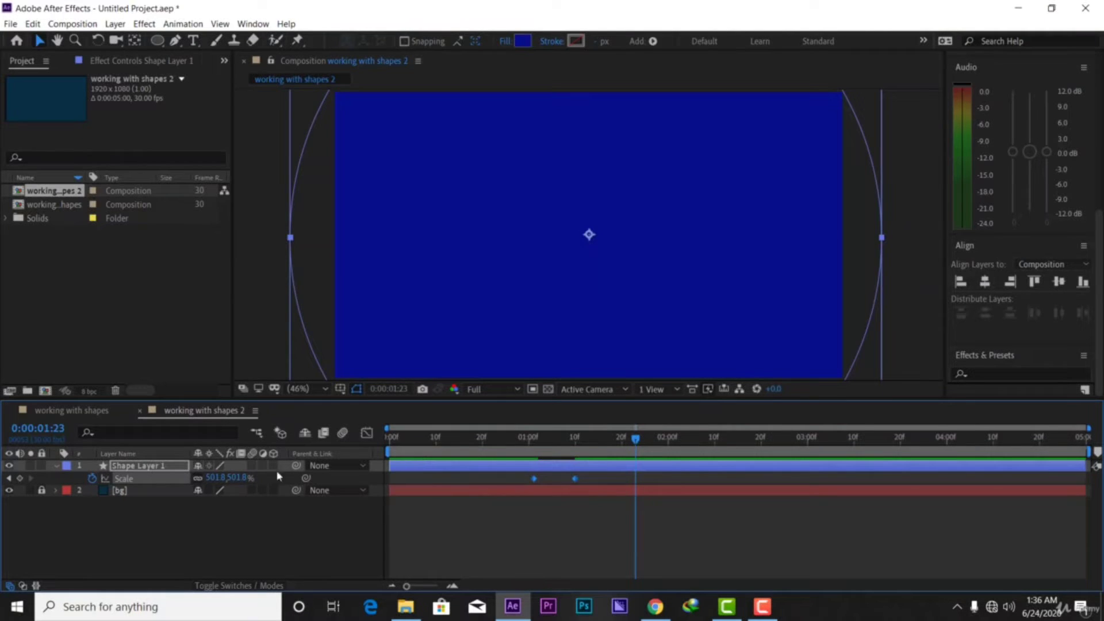
click(92, 479)
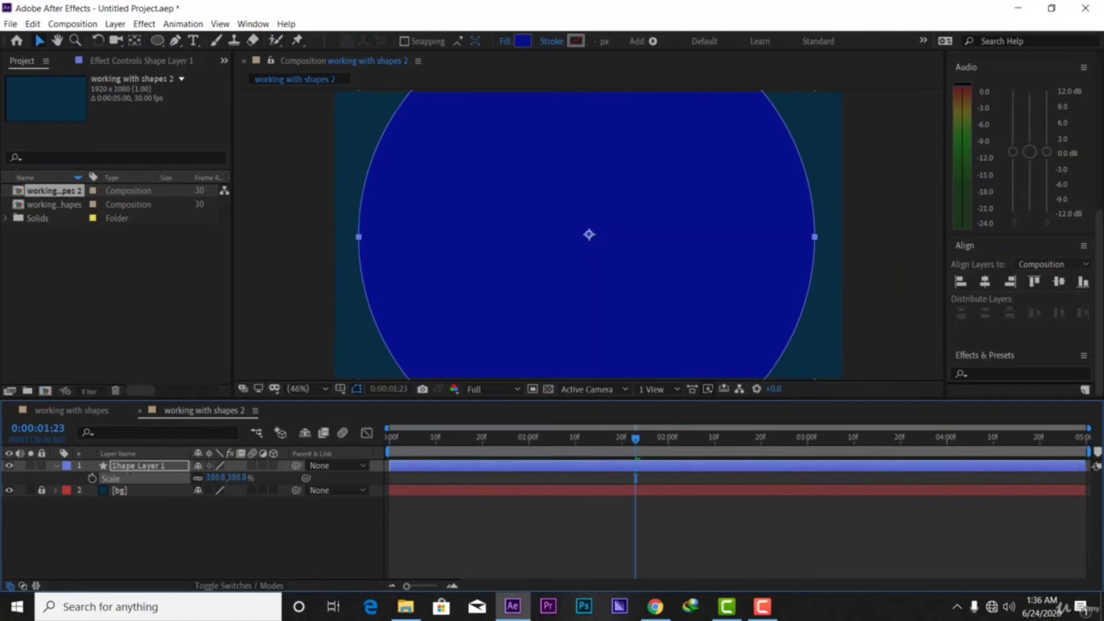
Shrink Shape Layer 1's circle to 99.8% scale
drag(126, 476, 101, 477)
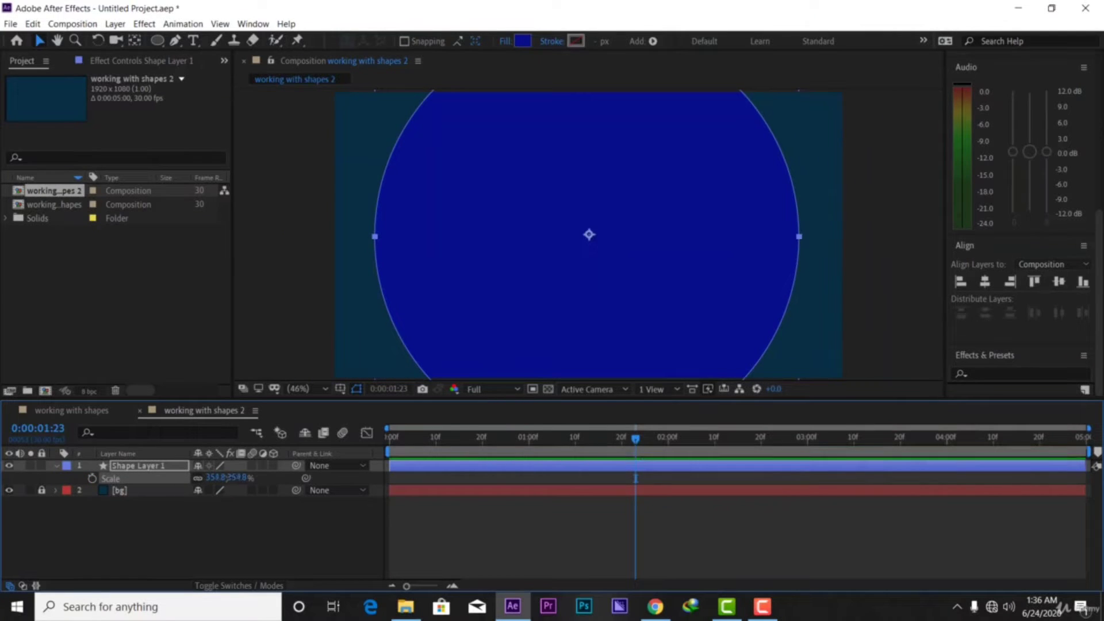
drag(228, 478, 57, 491)
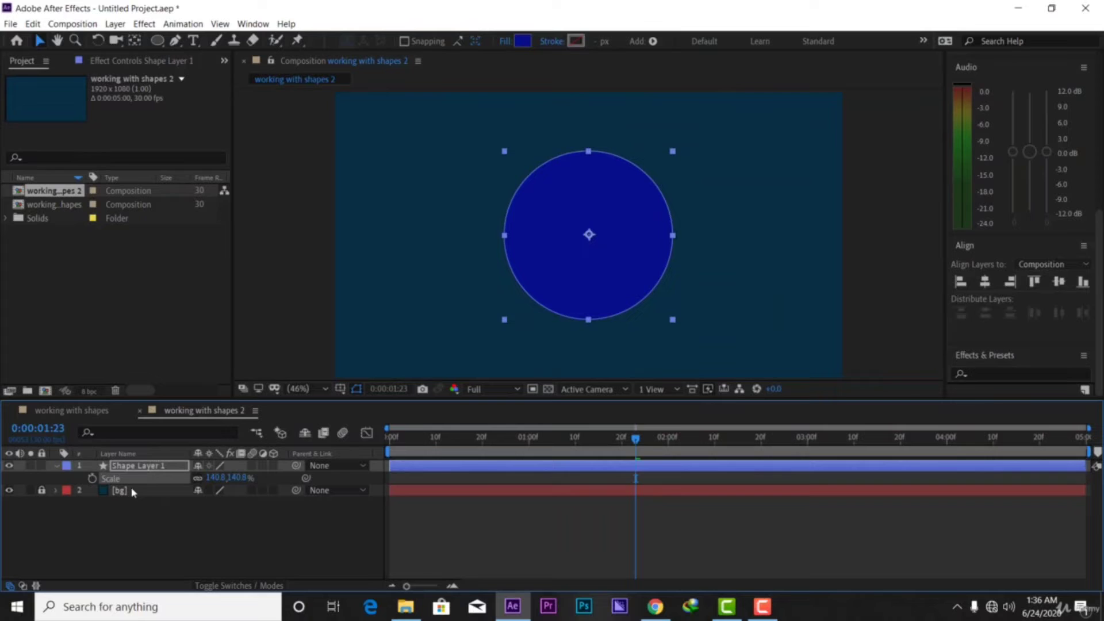
click(233, 477)
click(225, 478)
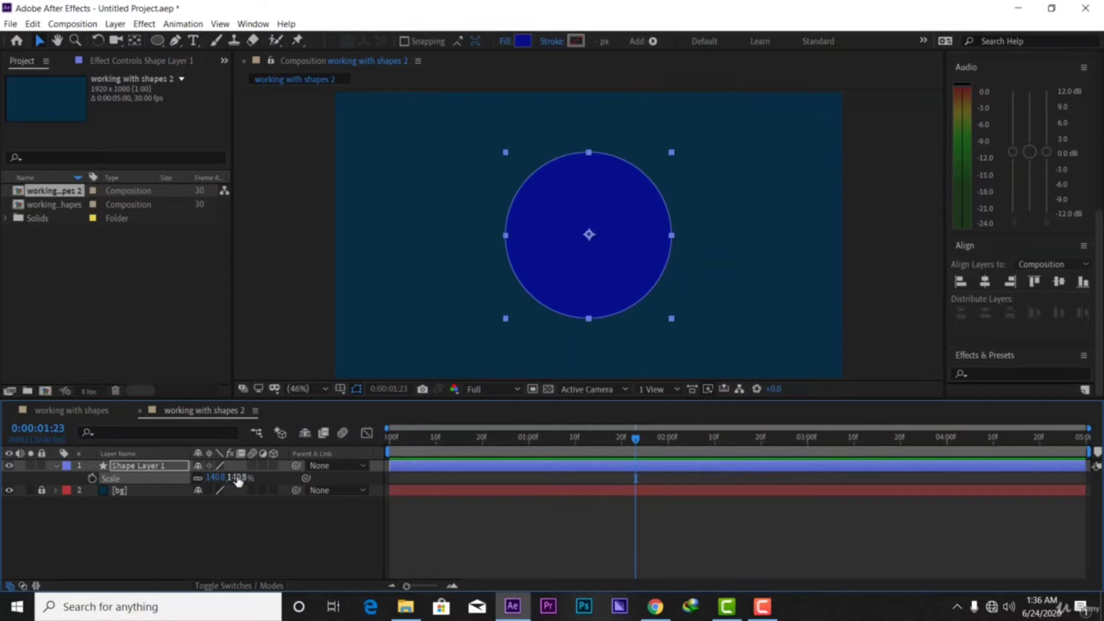
drag(237, 479, 205, 480)
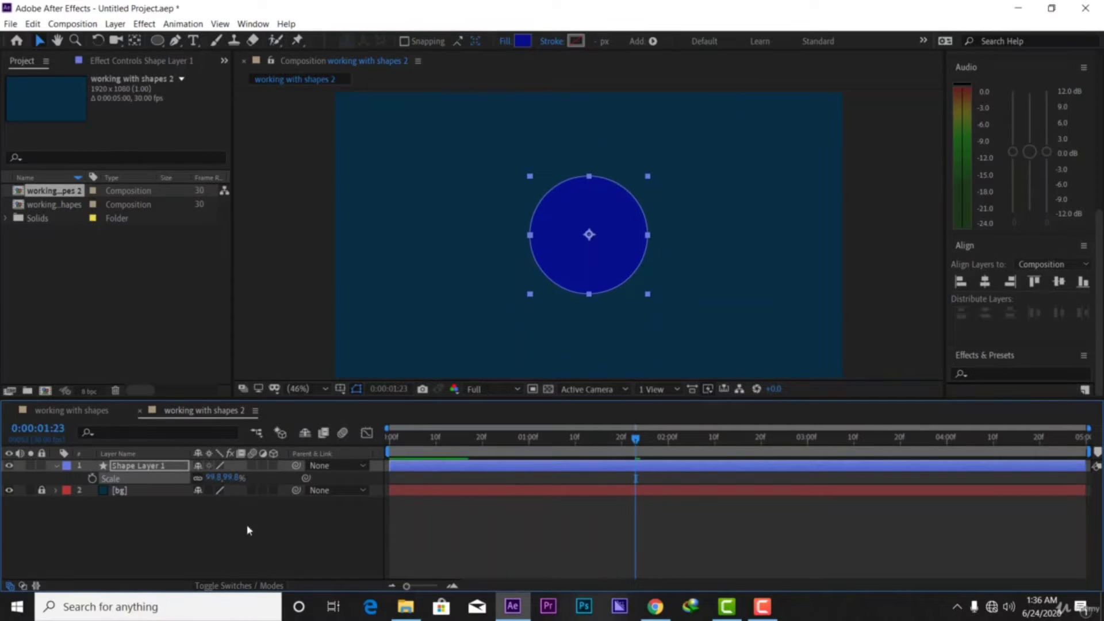
click(241, 542)
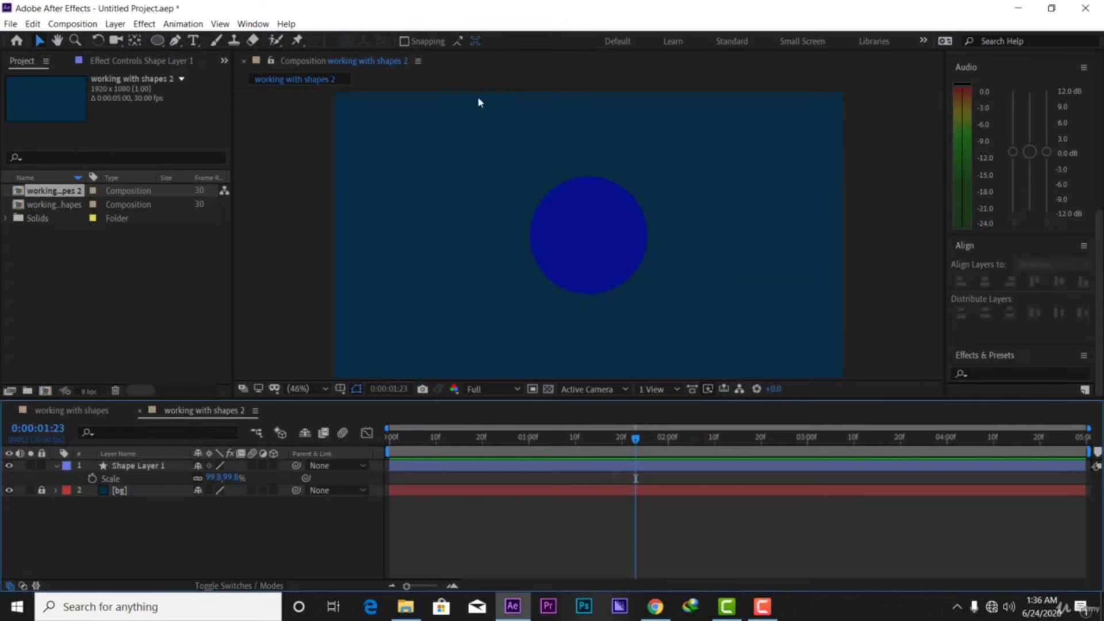
Give the circle a solid white stroke 47 px wide
click(120, 468)
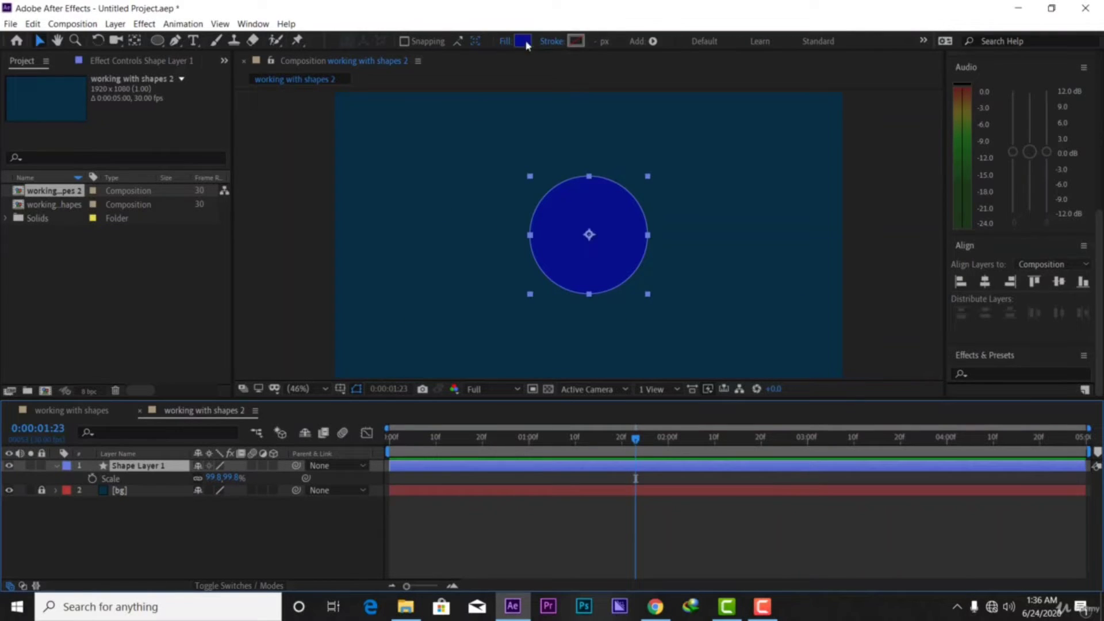
click(550, 41)
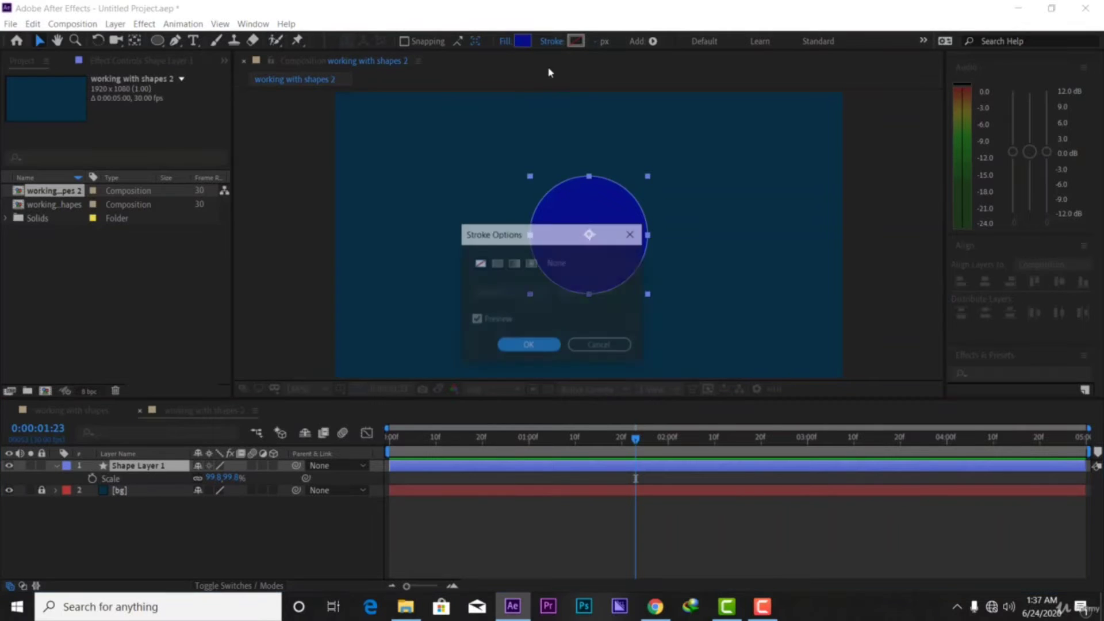
click(496, 263)
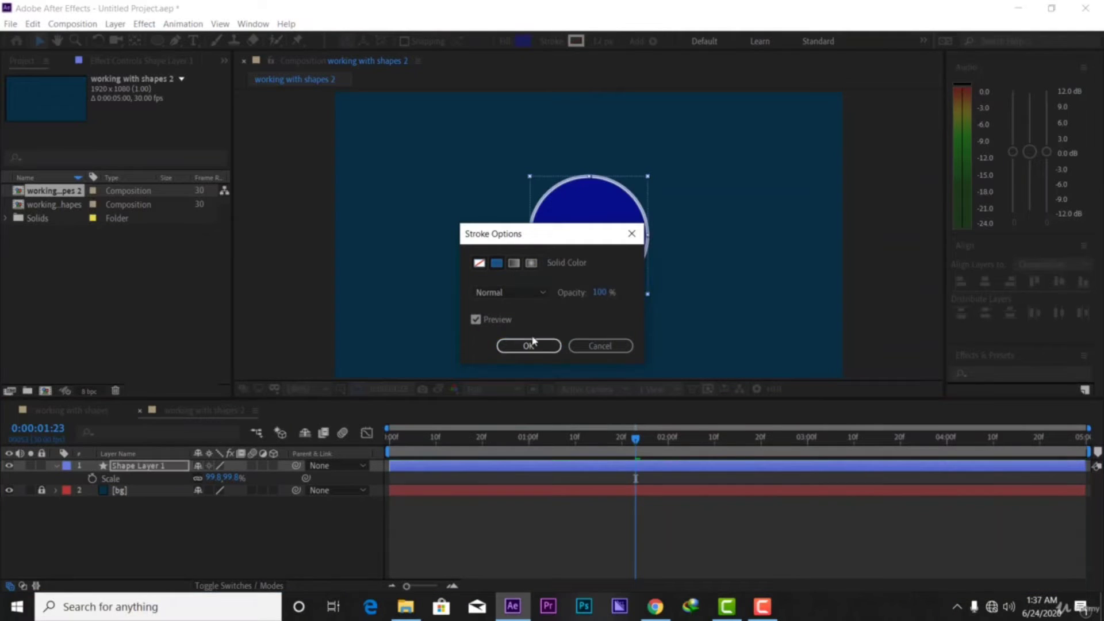
click(530, 344)
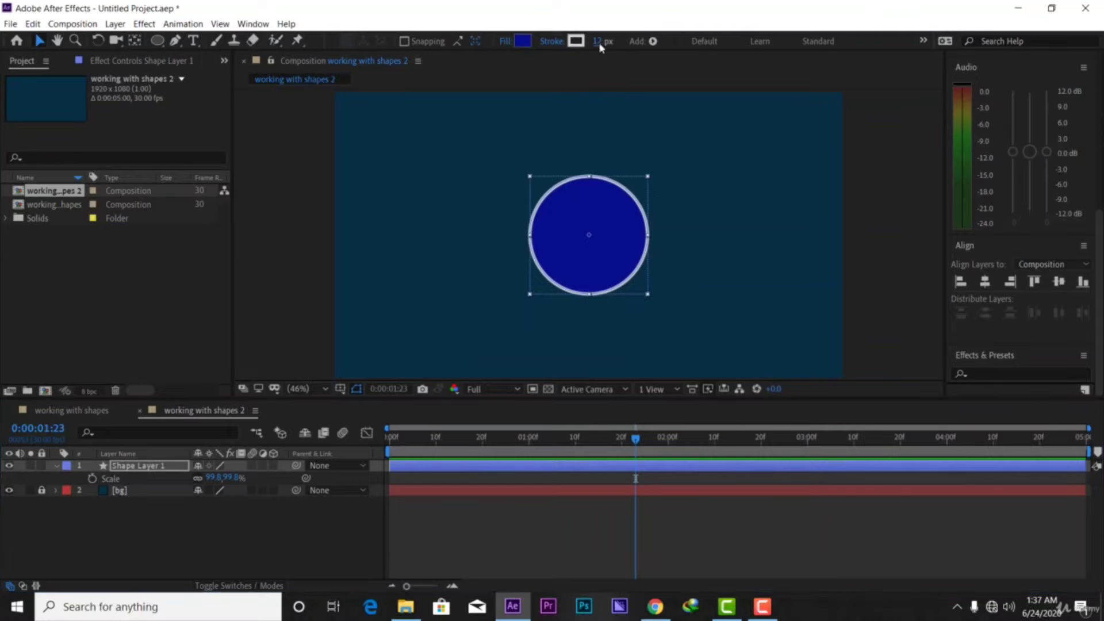
drag(600, 46, 621, 43)
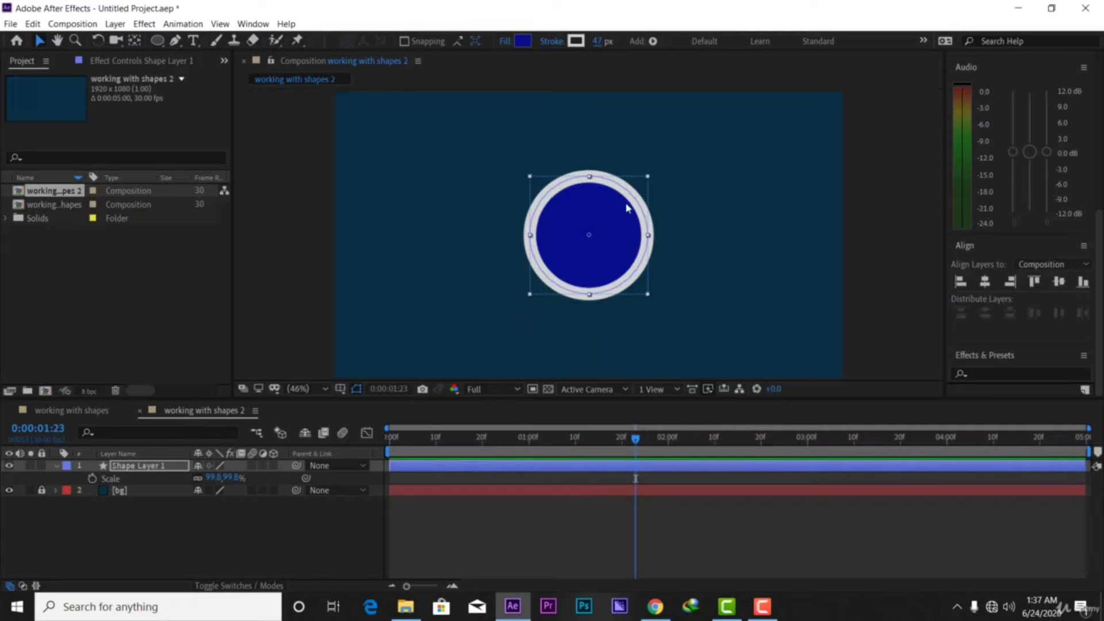
Set the circle's fill to None
click(505, 42)
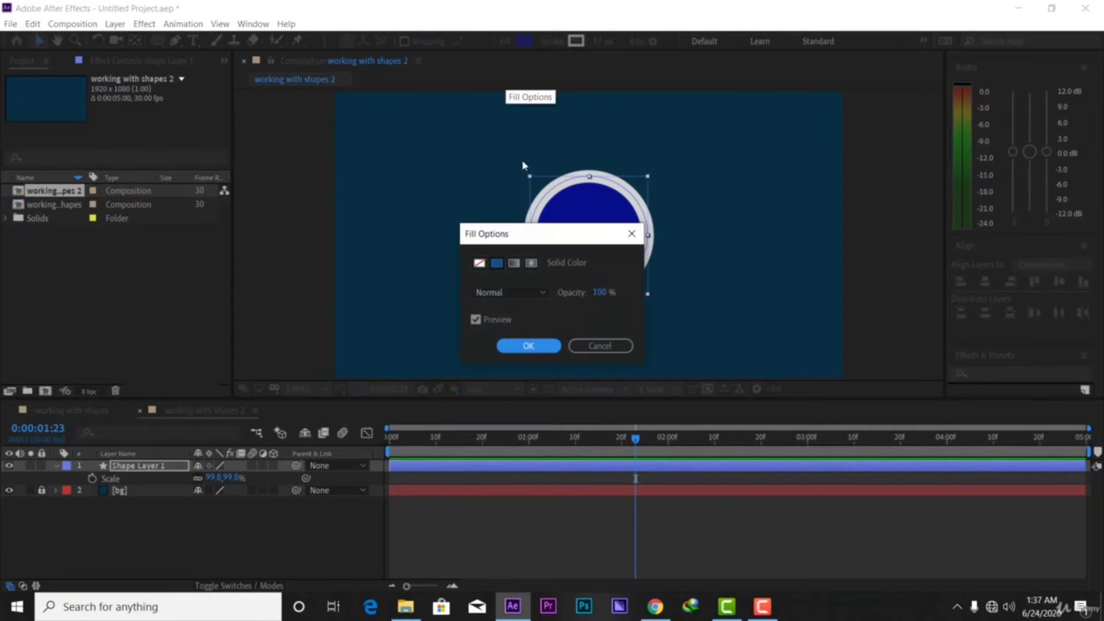
click(479, 264)
click(529, 346)
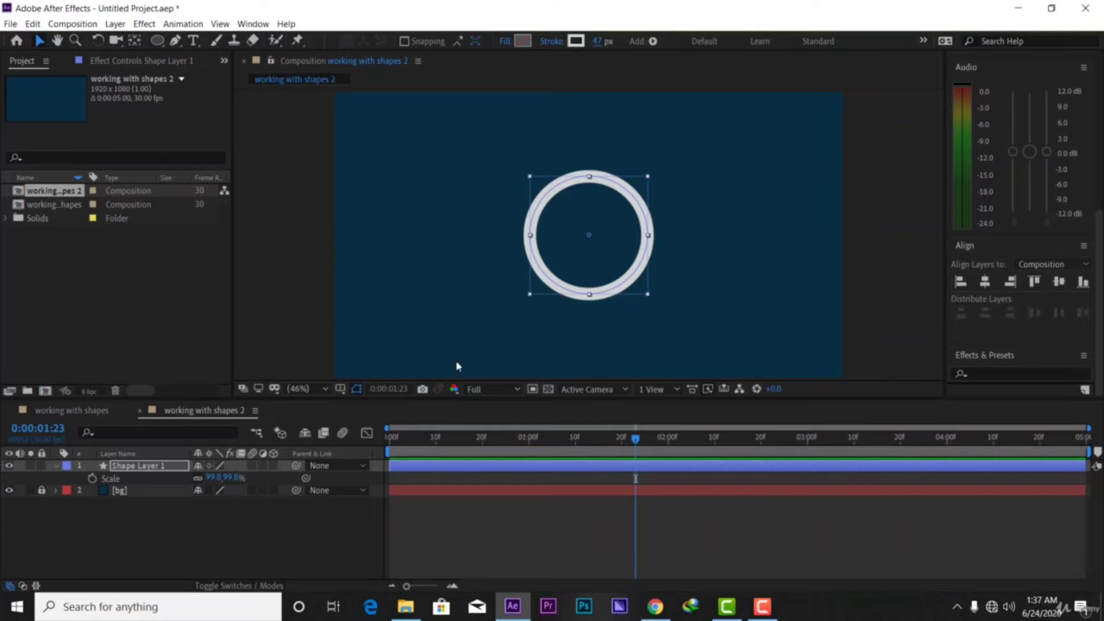
Expand Shape Layer 1's Contents down to Ellipse 1's Stroke 1 properties
click(56, 466)
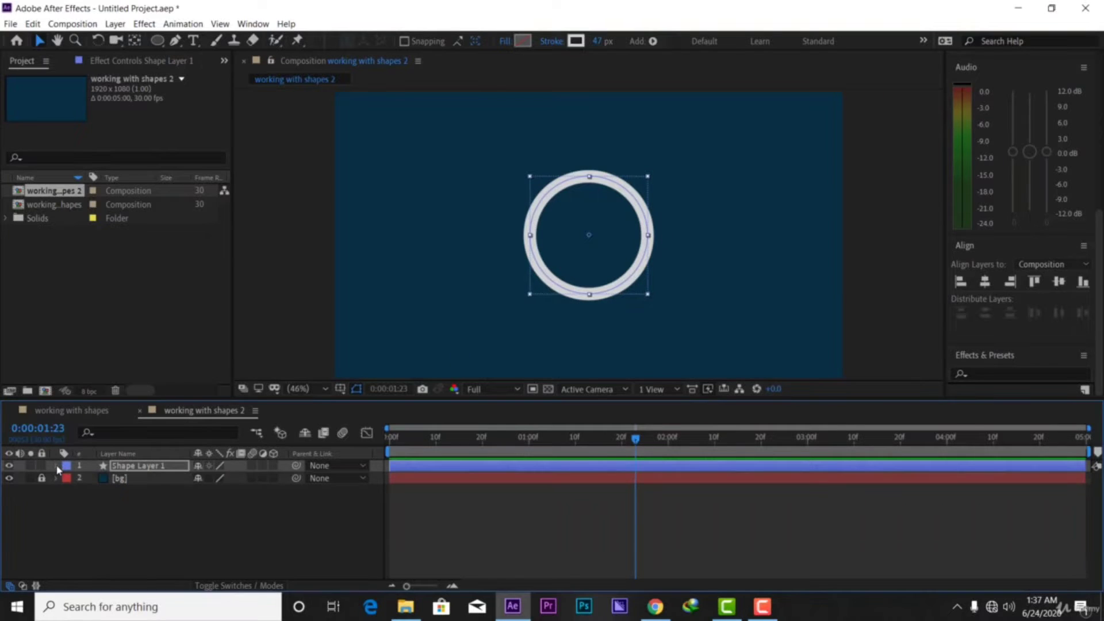
click(56, 466)
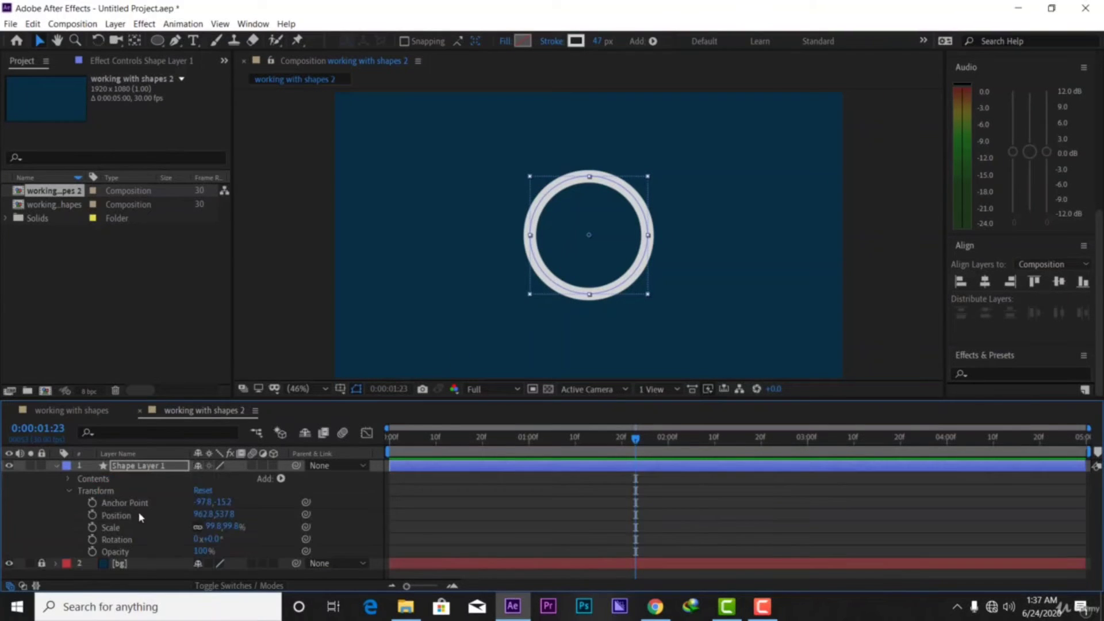
click(69, 480)
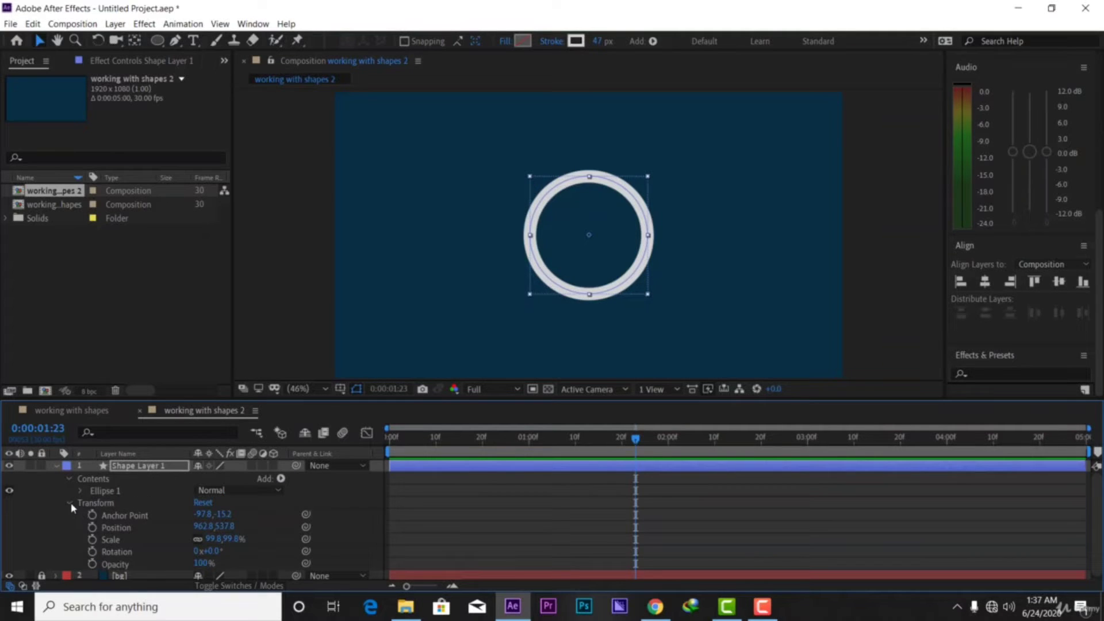
click(70, 503)
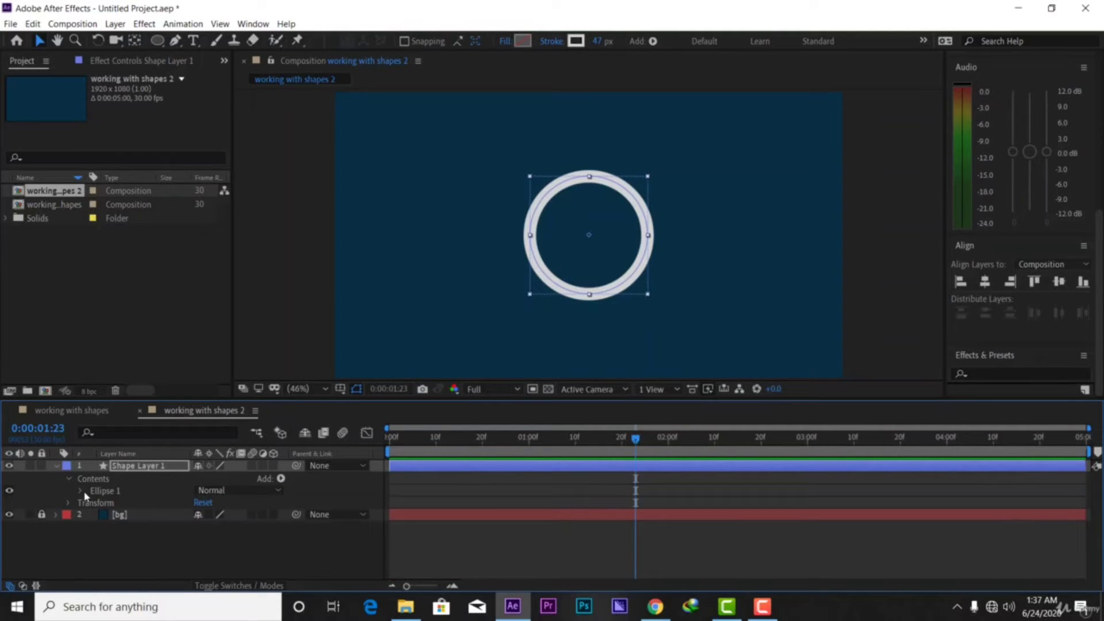
click(80, 491)
click(123, 516)
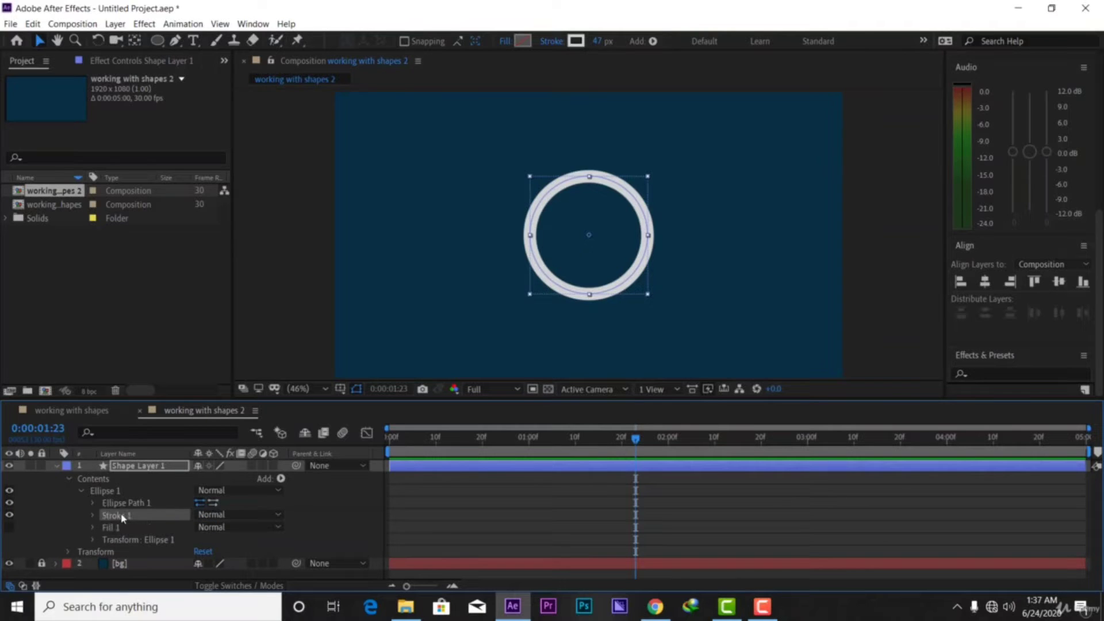
click(94, 515)
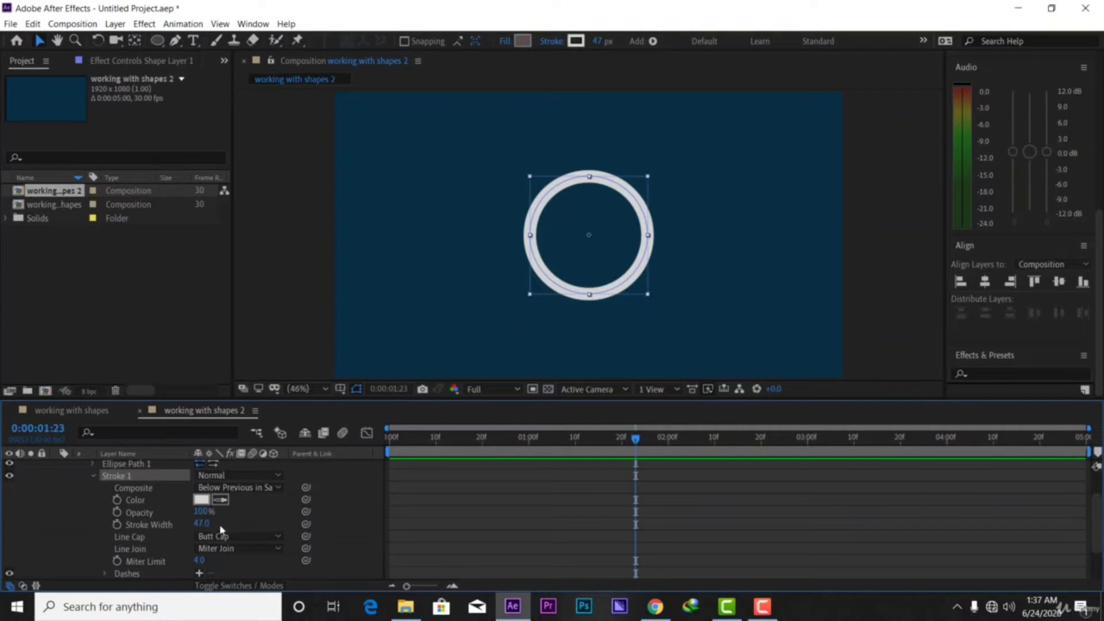
Try Round Cap on the stroke, then set Line Cap back to Butt Cap
click(246, 538)
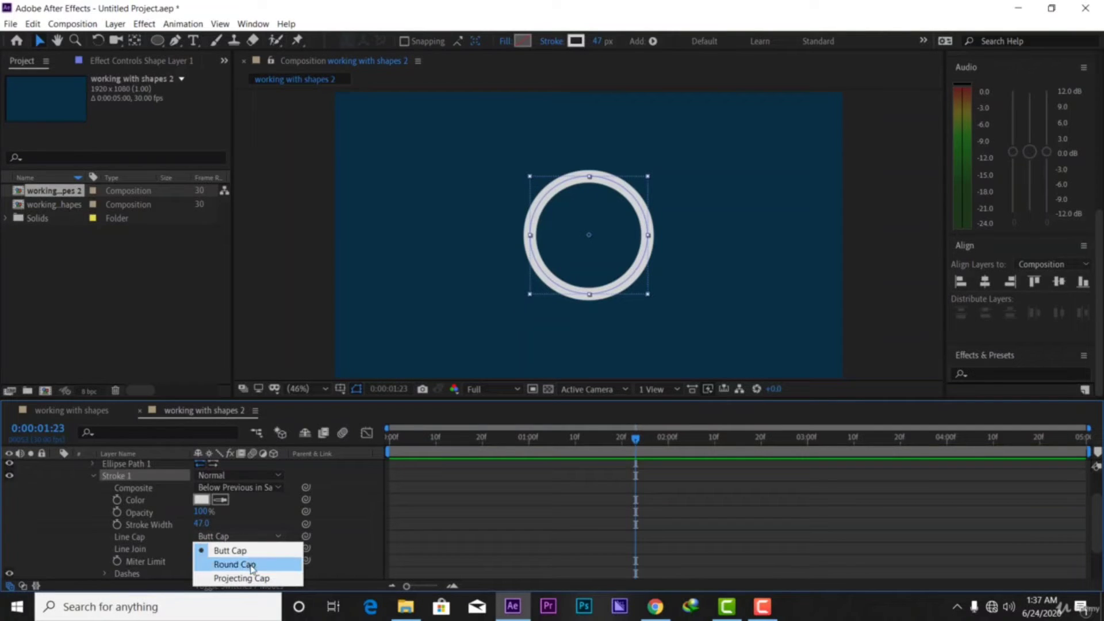
click(250, 564)
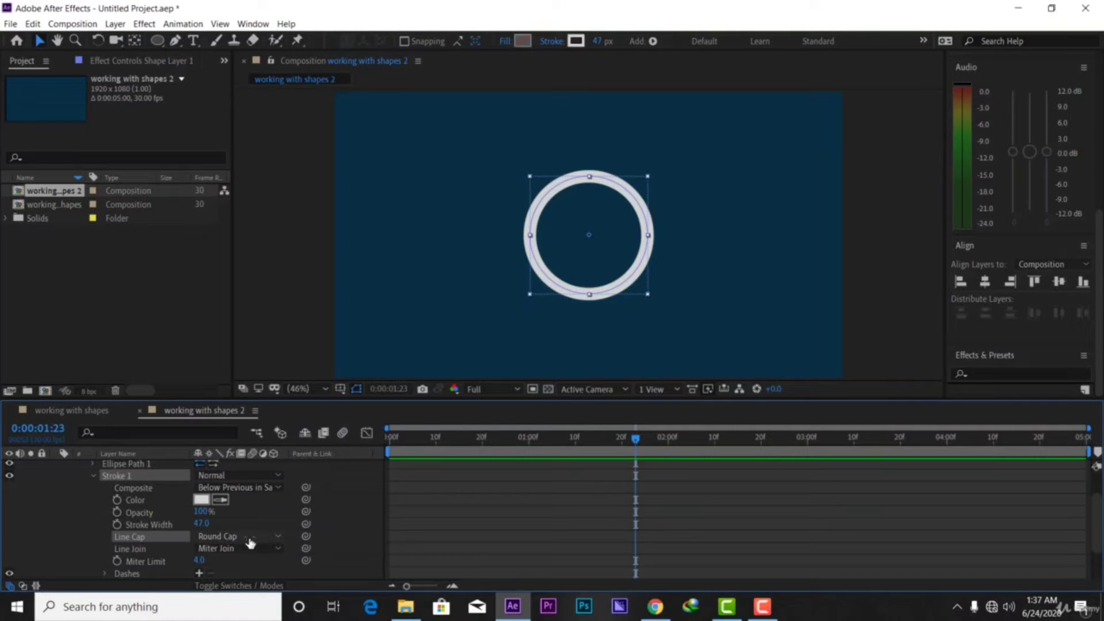
click(250, 540)
click(243, 551)
scroll(210, 572, down, 1)
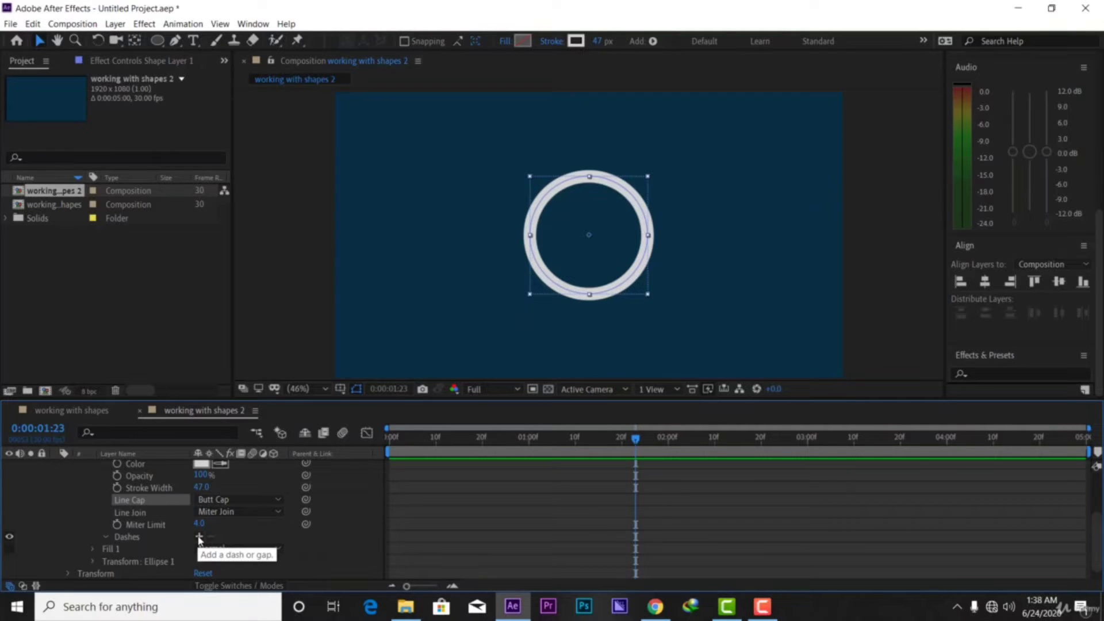
Add dashes to the ring's stroke, scrubbing Dash up to about 60 then down to 12
click(198, 536)
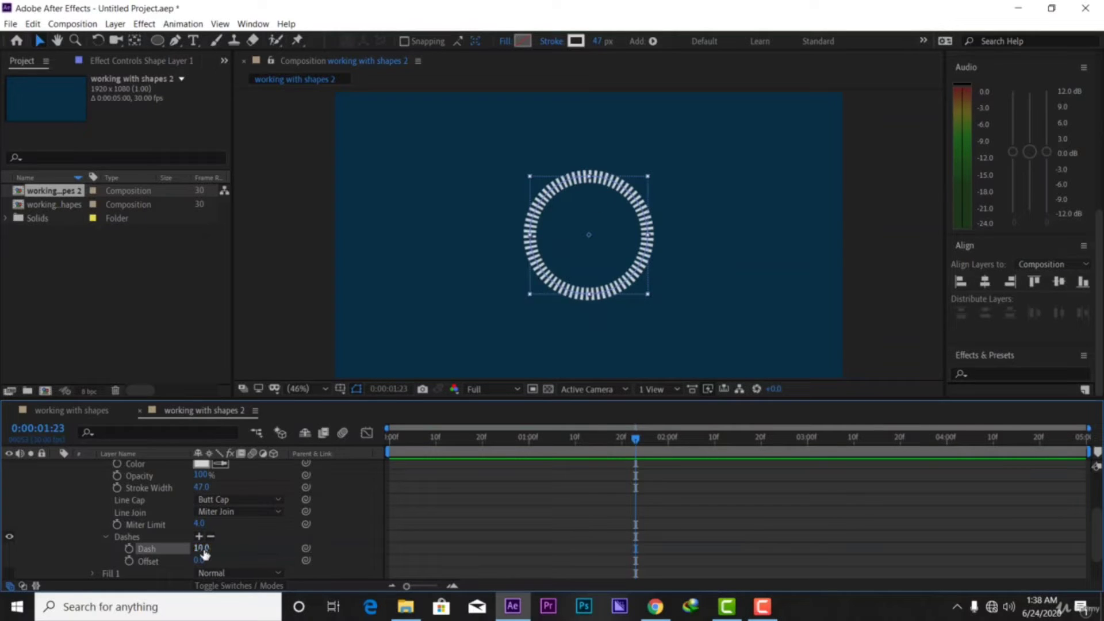
mouse_move(201, 549)
mouse_down()
mouse_move(261, 554)
mouse_move(187, 548)
mouse_up()
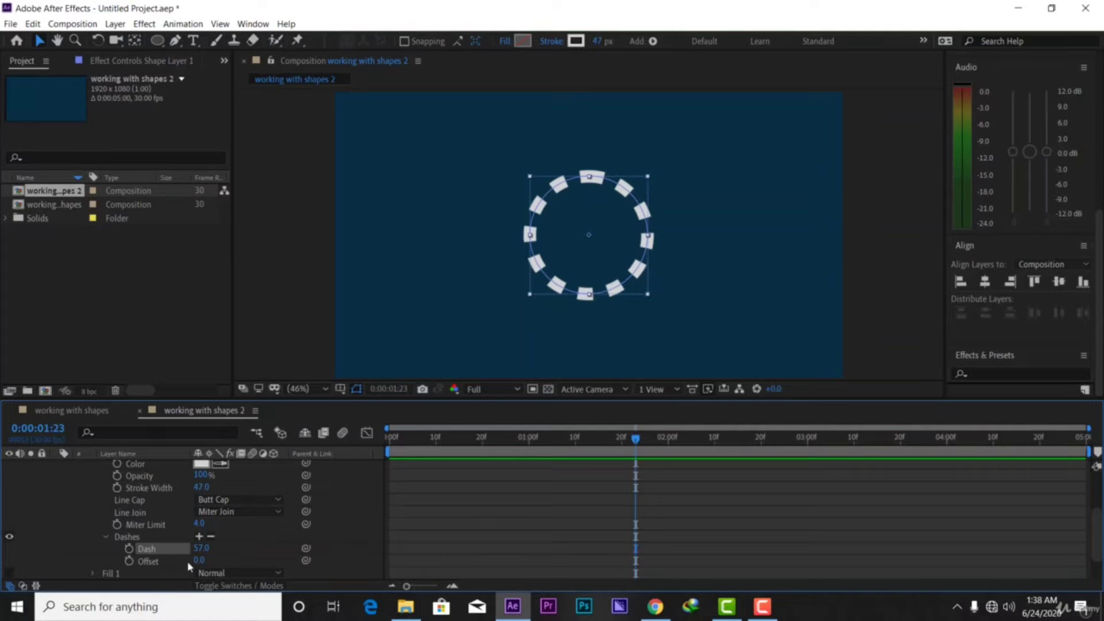
drag(199, 550, 160, 539)
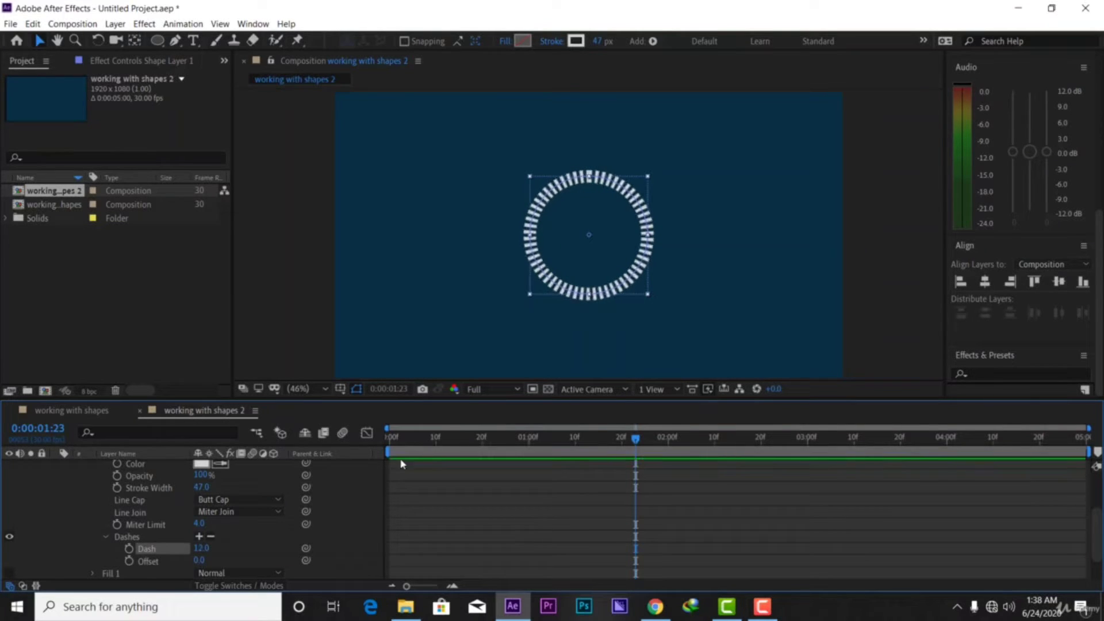
scroll(115, 487, up, 3)
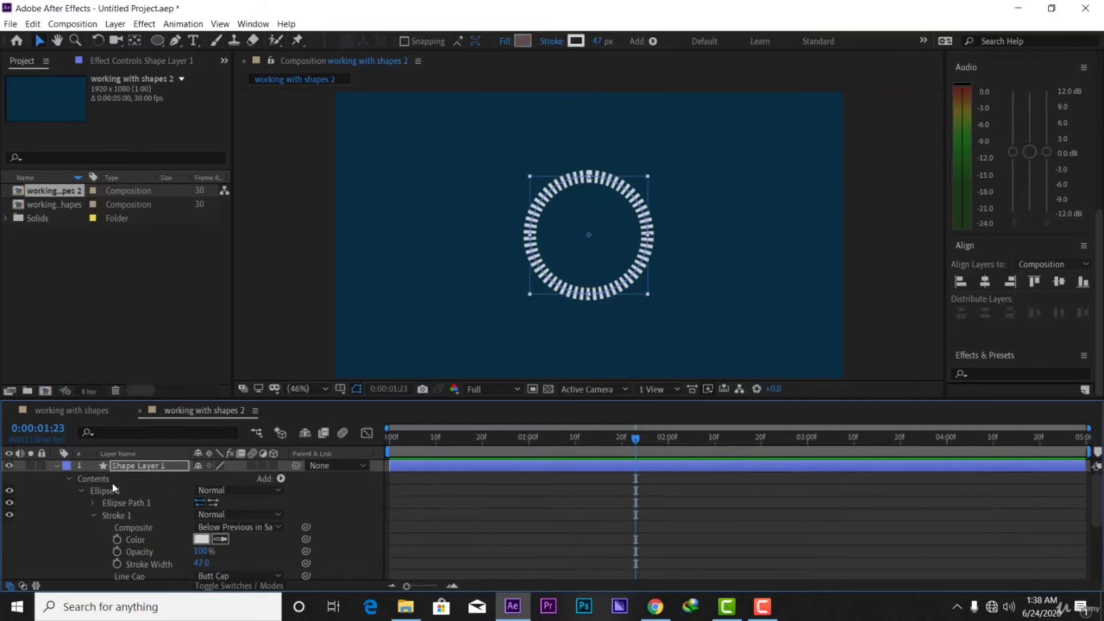
Add Trim Paths to the ellipse and reveal its settings
click(70, 480)
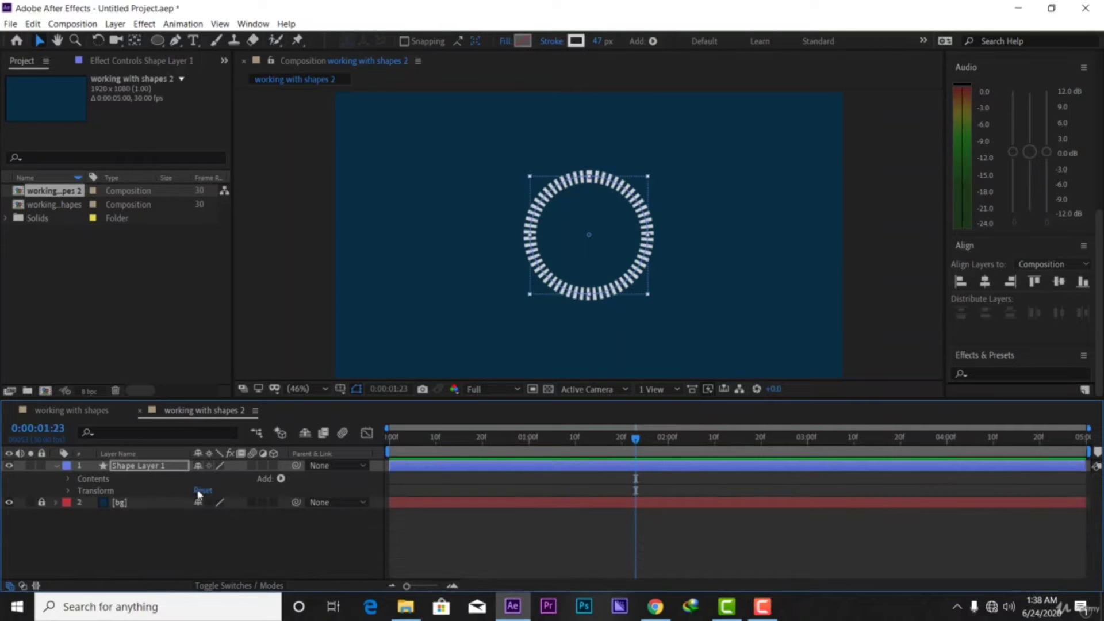
click(280, 479)
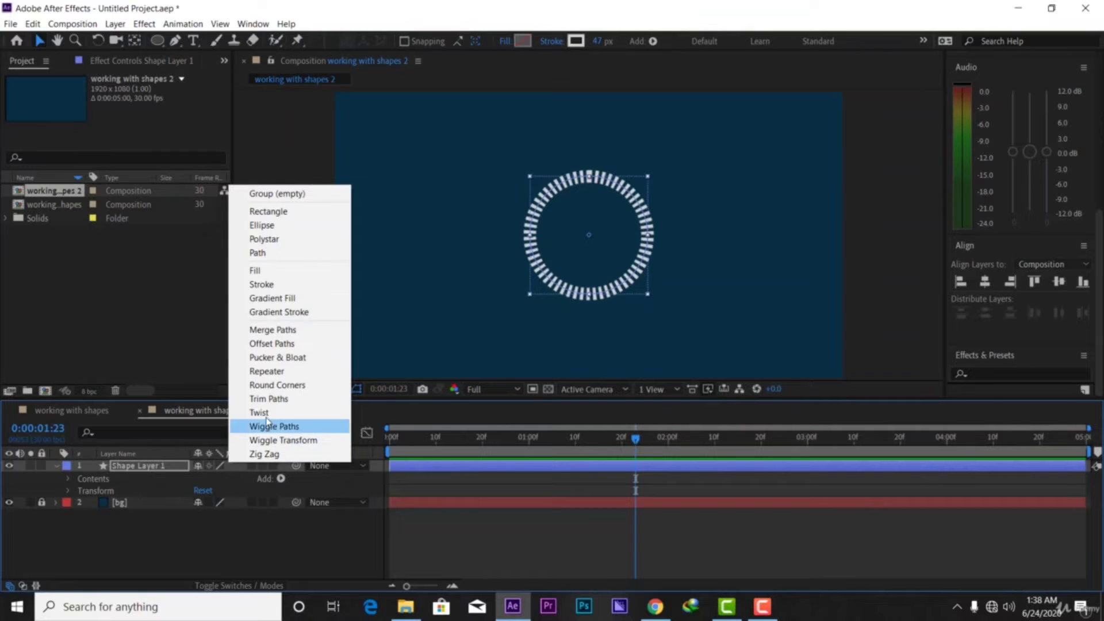
click(284, 400)
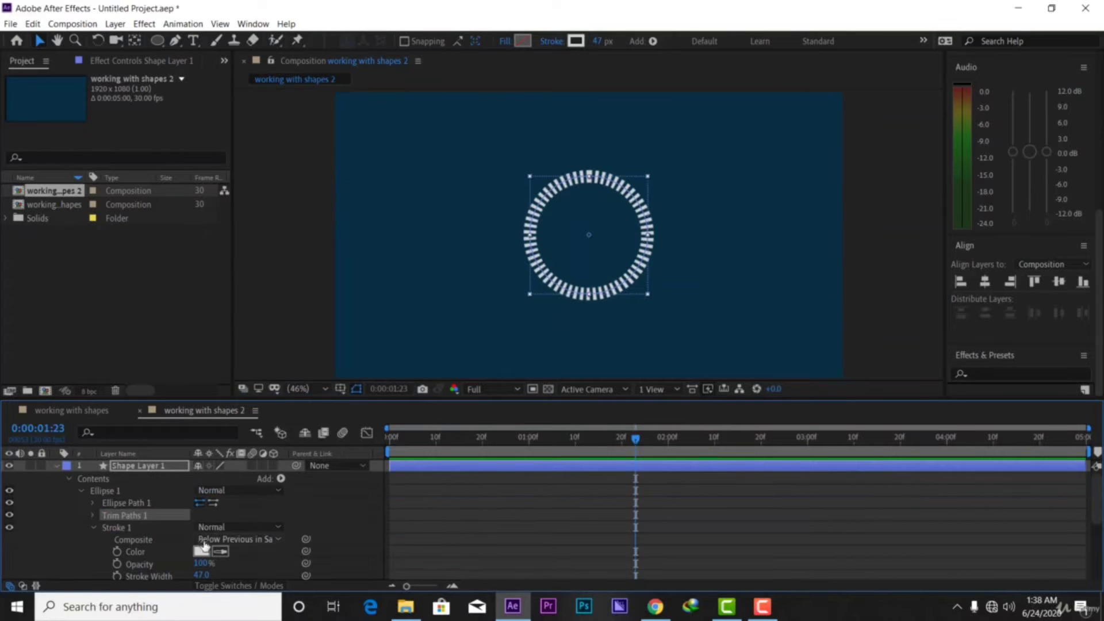
click(94, 515)
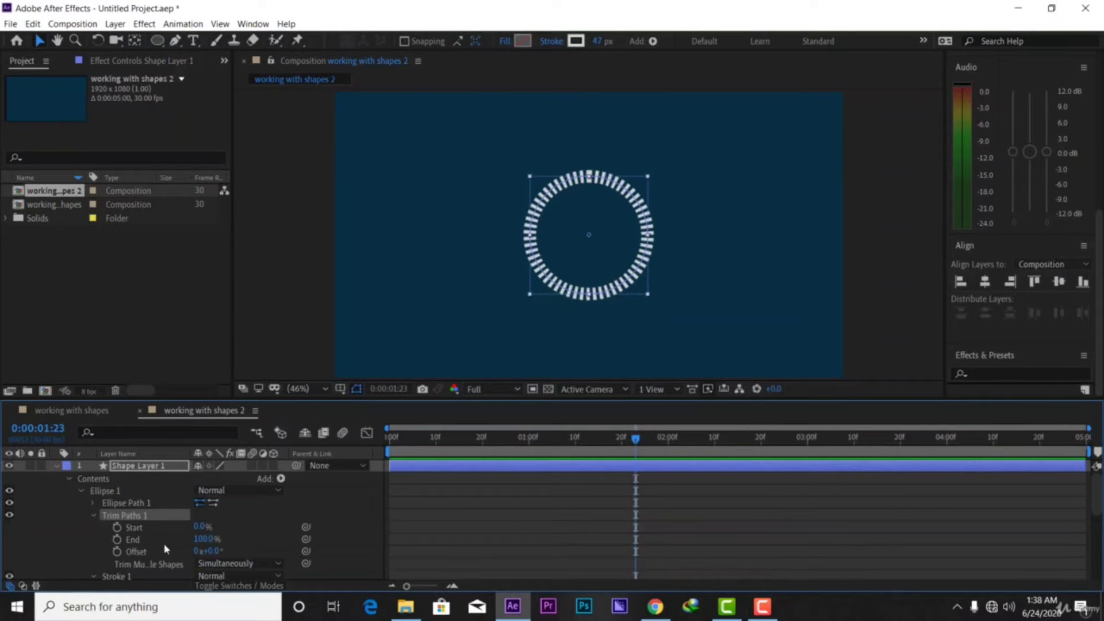
Keyframe Trim End from 0% at frame 9 to 100% at frame 20, then preview
drag(609, 445, 506, 440)
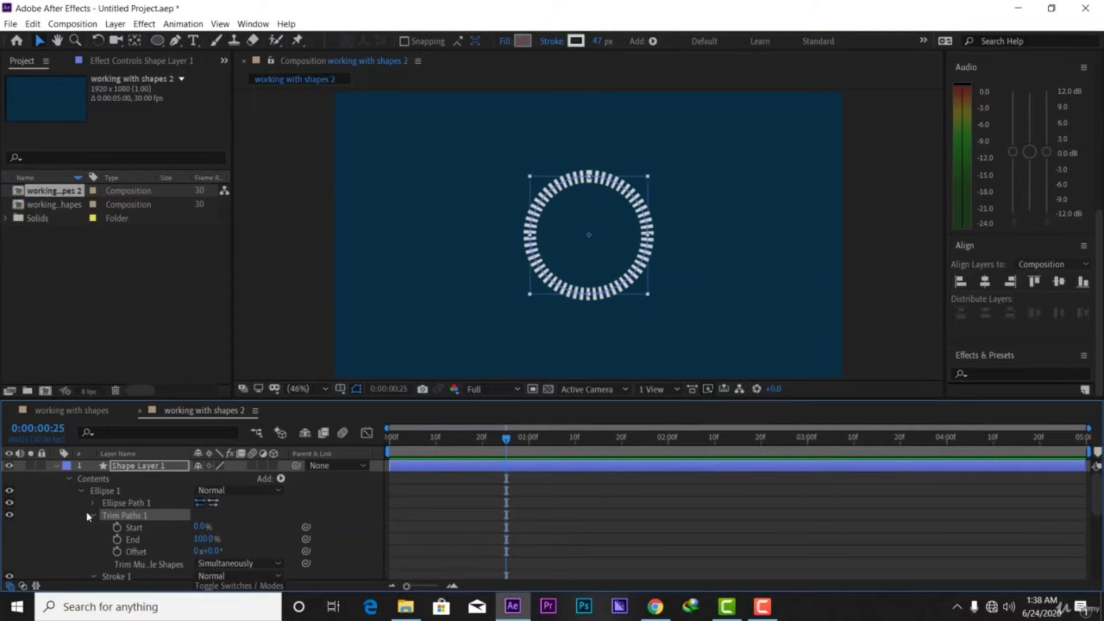
click(199, 539)
drag(240, 534, 161, 538)
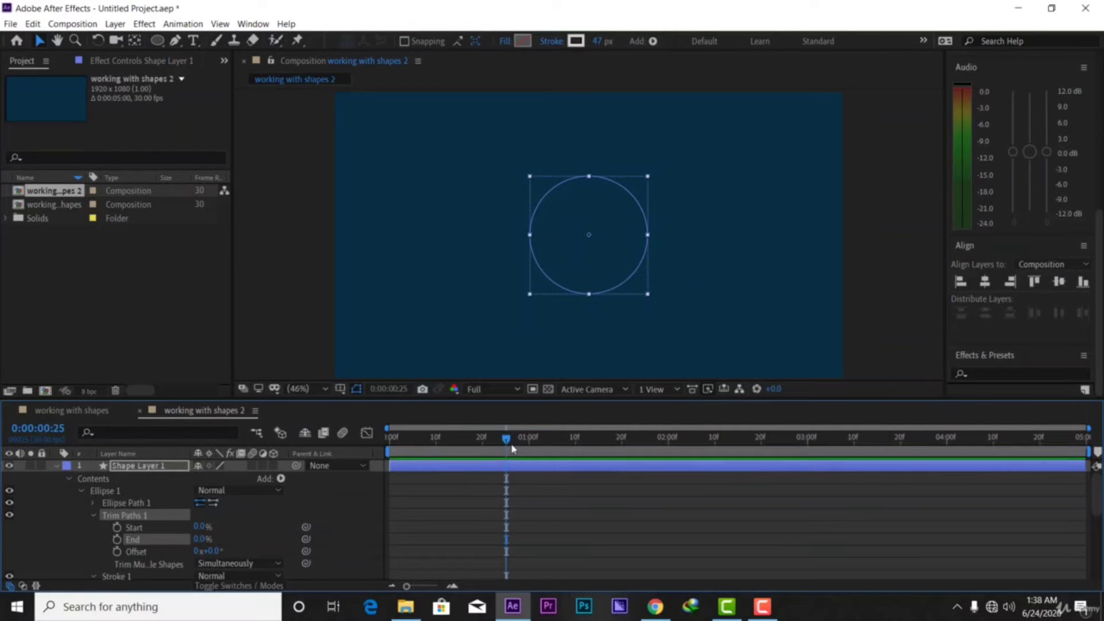
drag(513, 449, 431, 448)
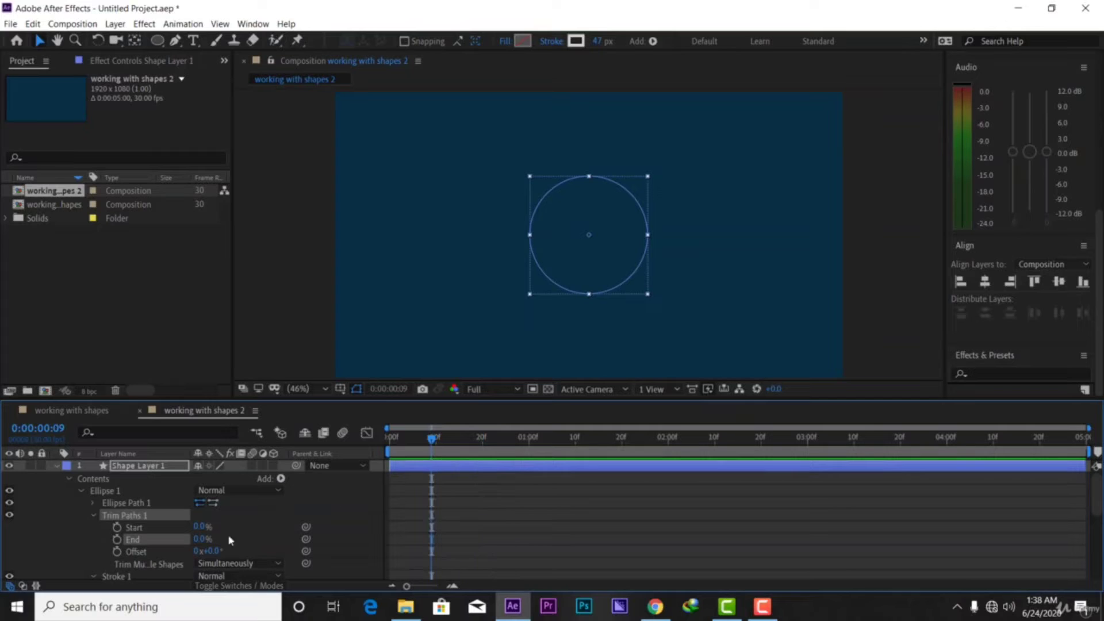
click(117, 539)
drag(437, 442, 483, 442)
drag(199, 543, 352, 526)
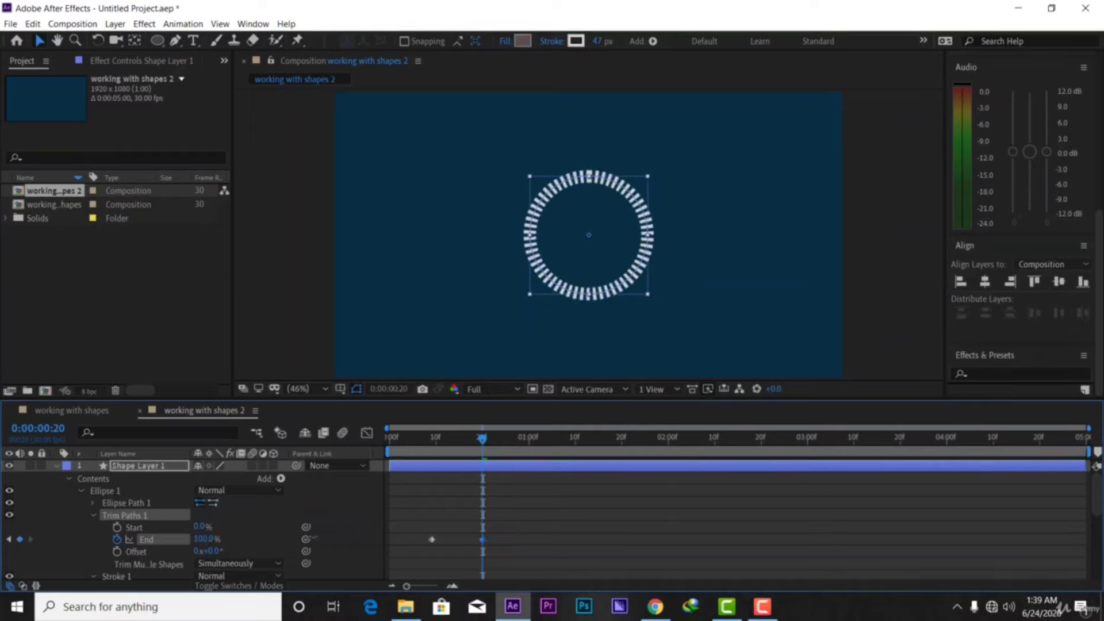
key(space)
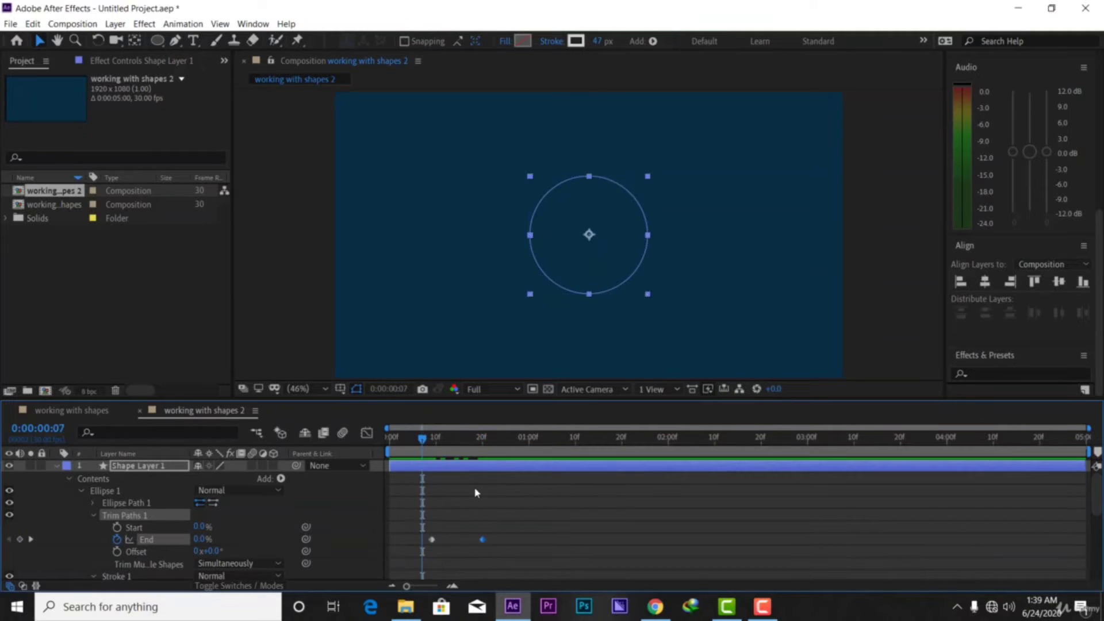
Apply Easy Ease to both End keyframes, preview the draw-on, then delete Trim Paths 1
drag(549, 550, 406, 517)
right_click(479, 541)
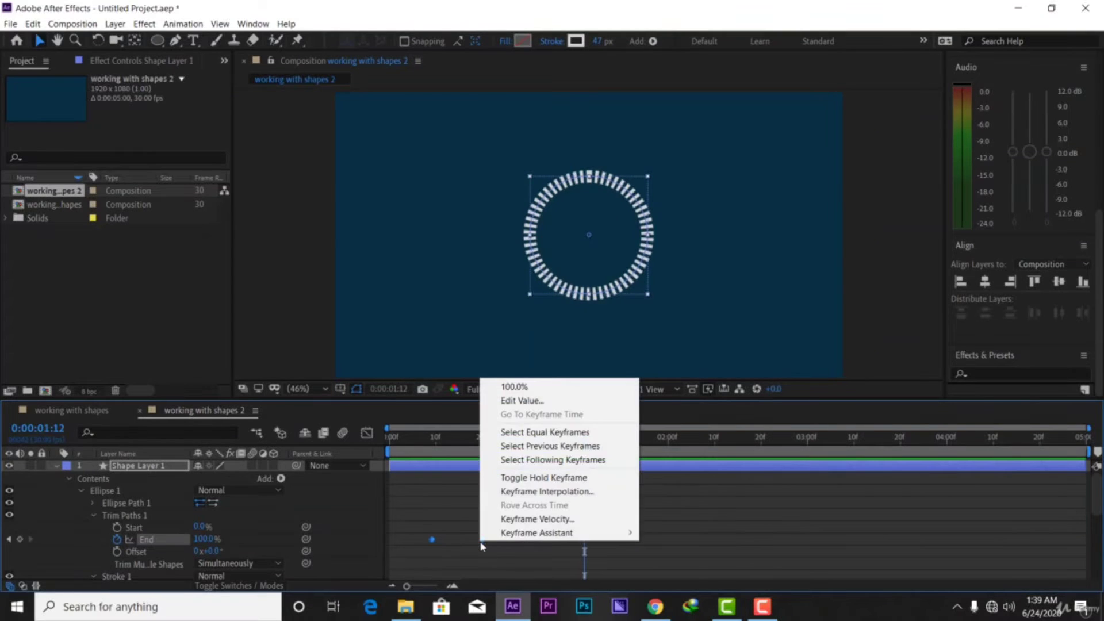
mouse_move(610, 533)
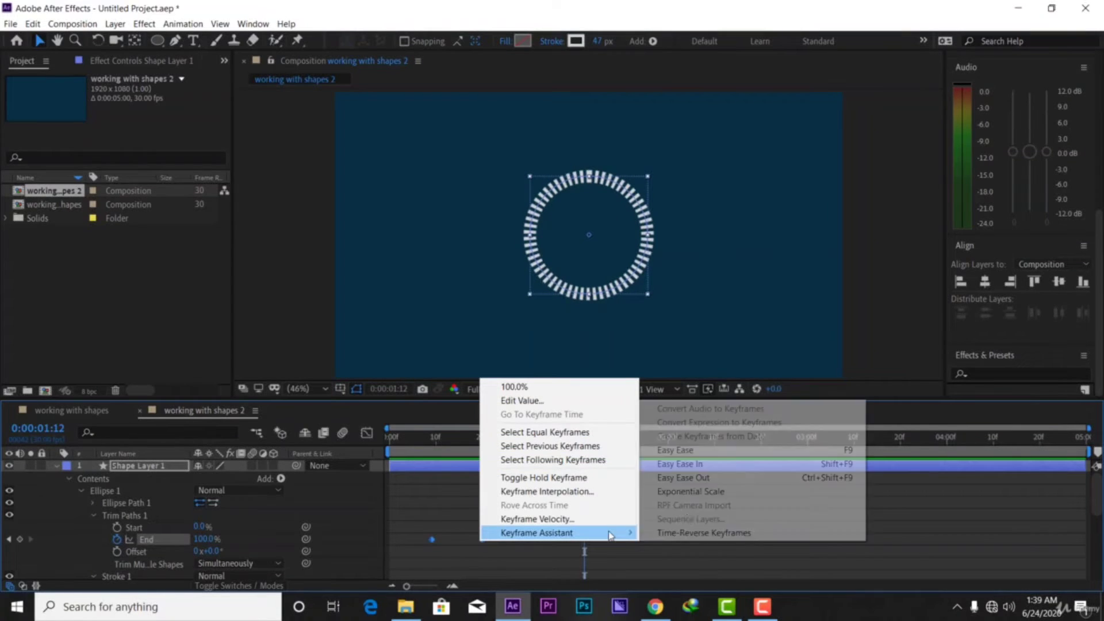
click(729, 450)
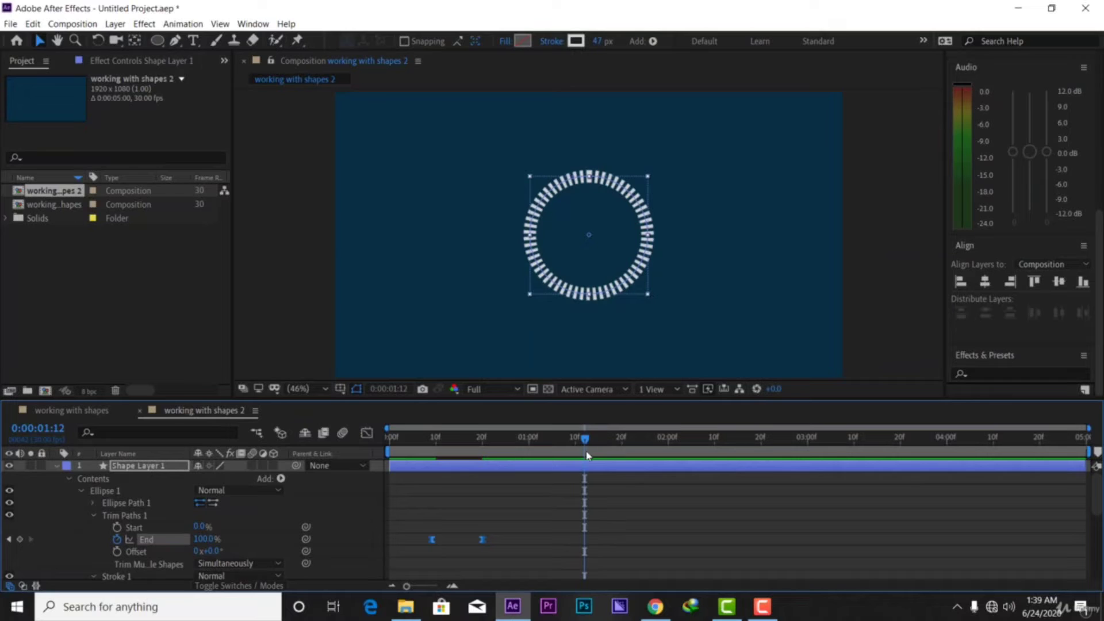
drag(587, 455, 405, 460)
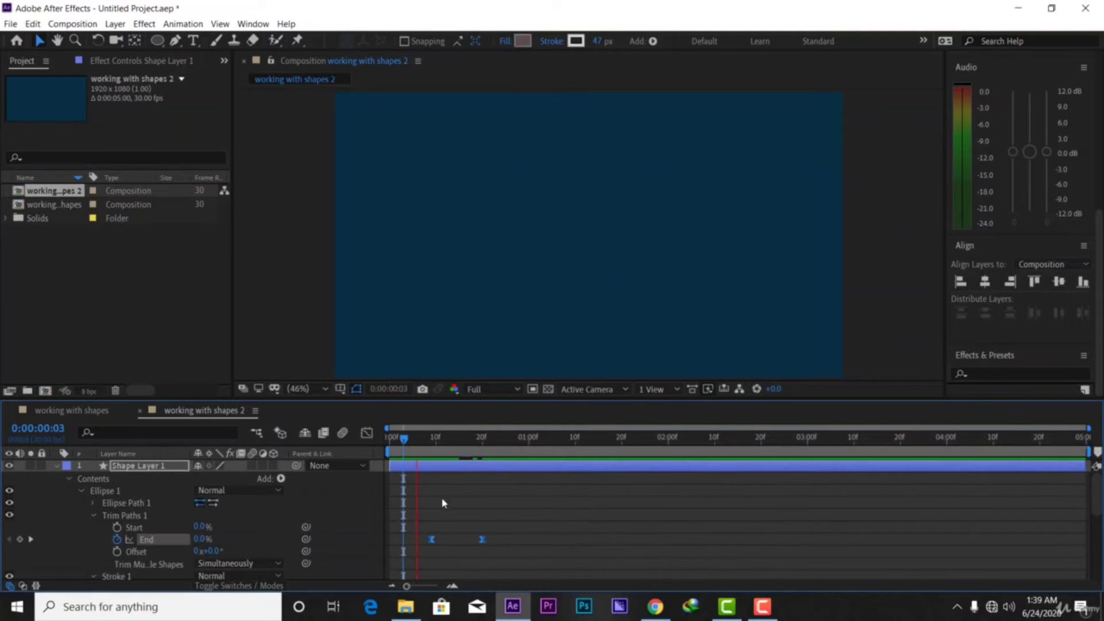
key(space)
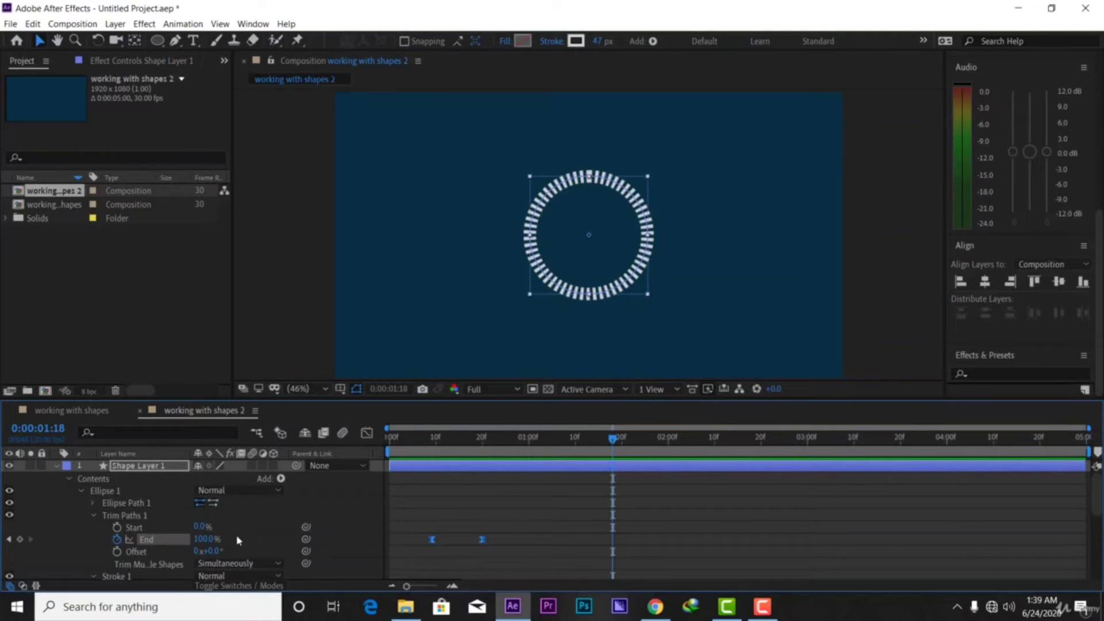
click(142, 516)
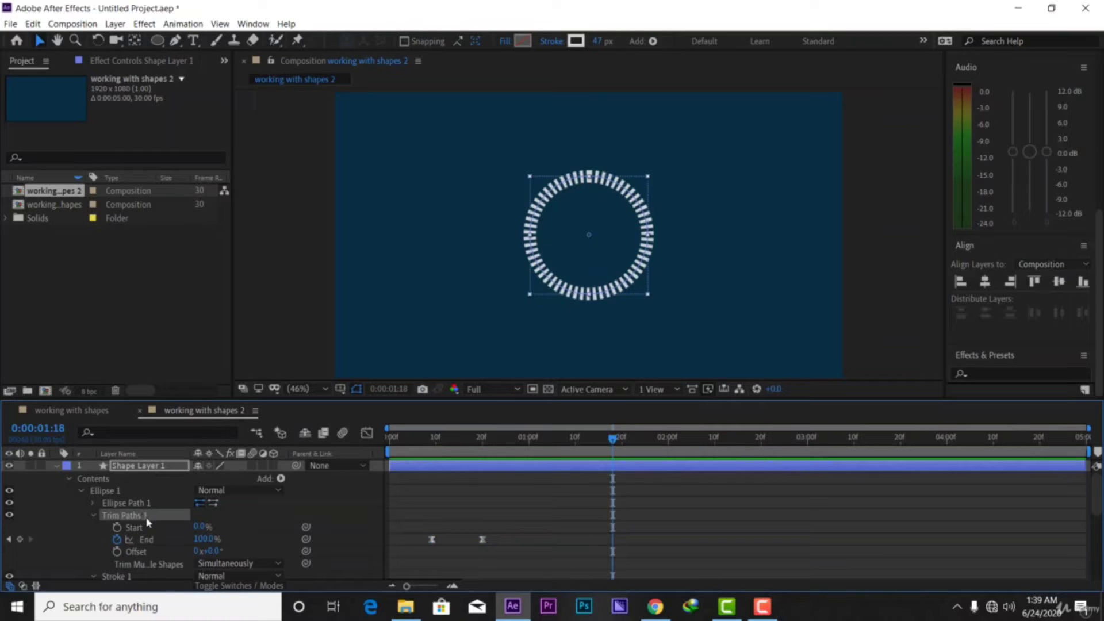
key(Delete)
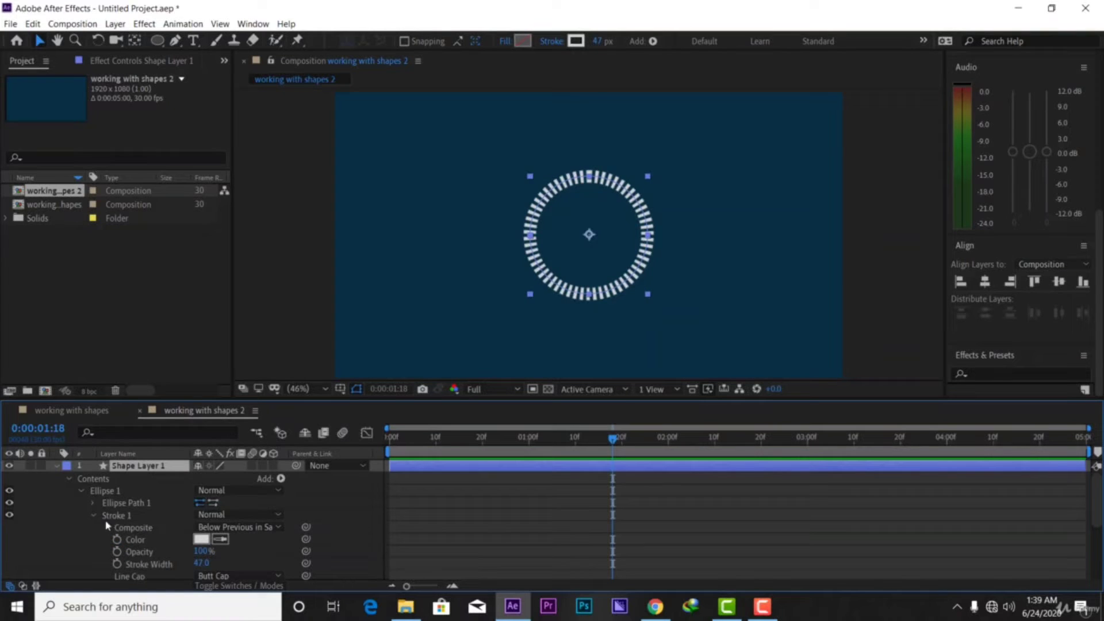
Keyframe the dashed ring's Rotation to spin past a full turn between frames 9 and 20
click(57, 467)
click(57, 467)
click(81, 492)
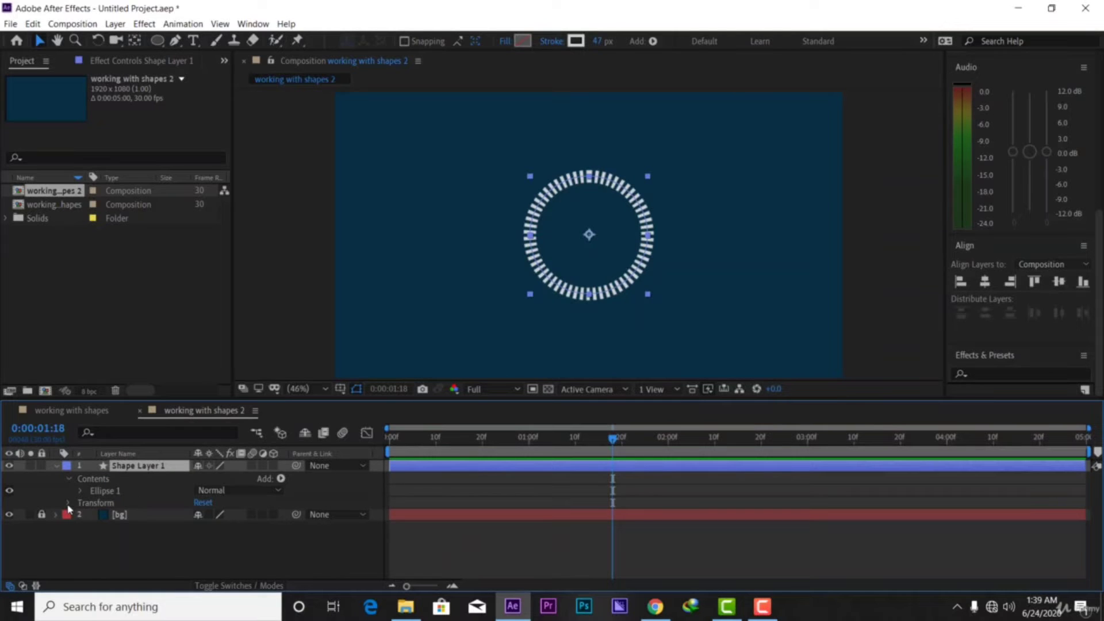
click(69, 504)
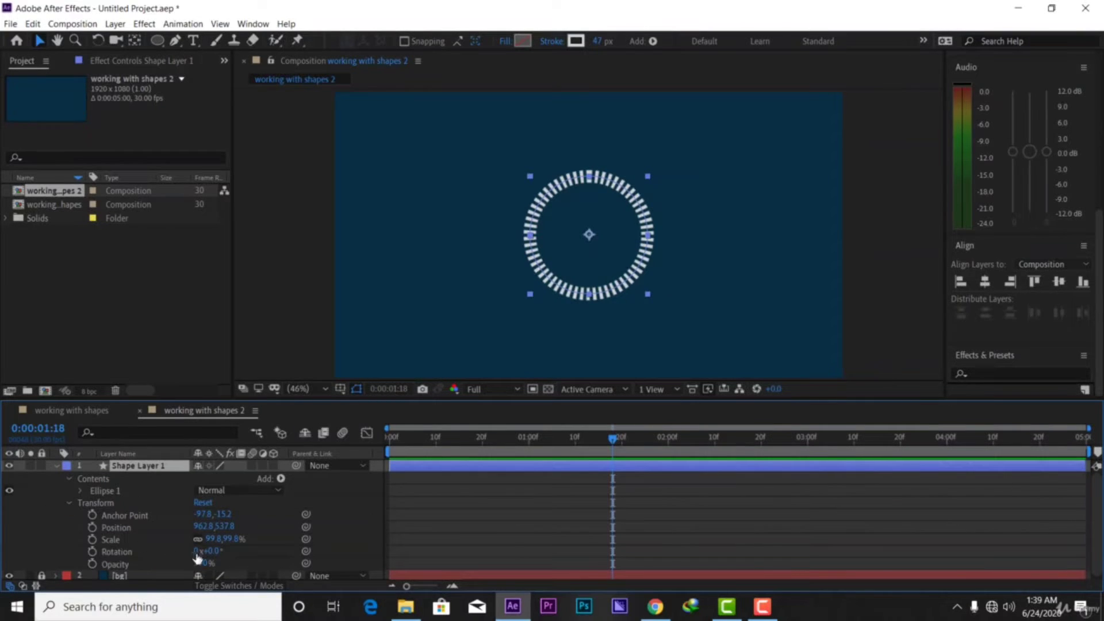
mouse_move(207, 551)
mouse_down()
mouse_move(238, 552)
mouse_move(206, 551)
mouse_up()
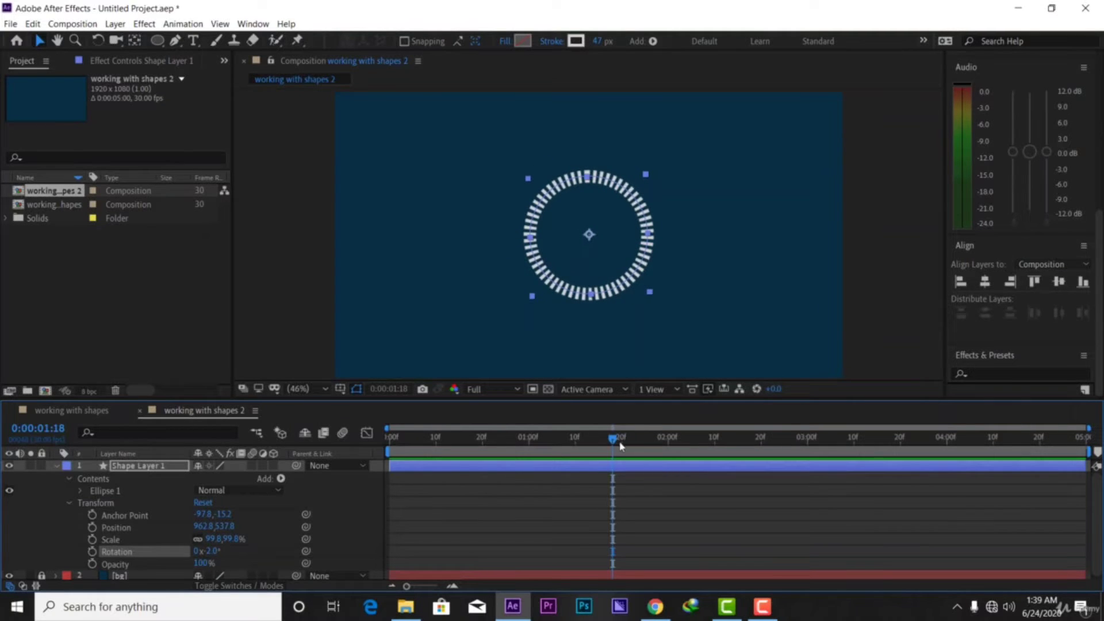
drag(621, 446, 437, 471)
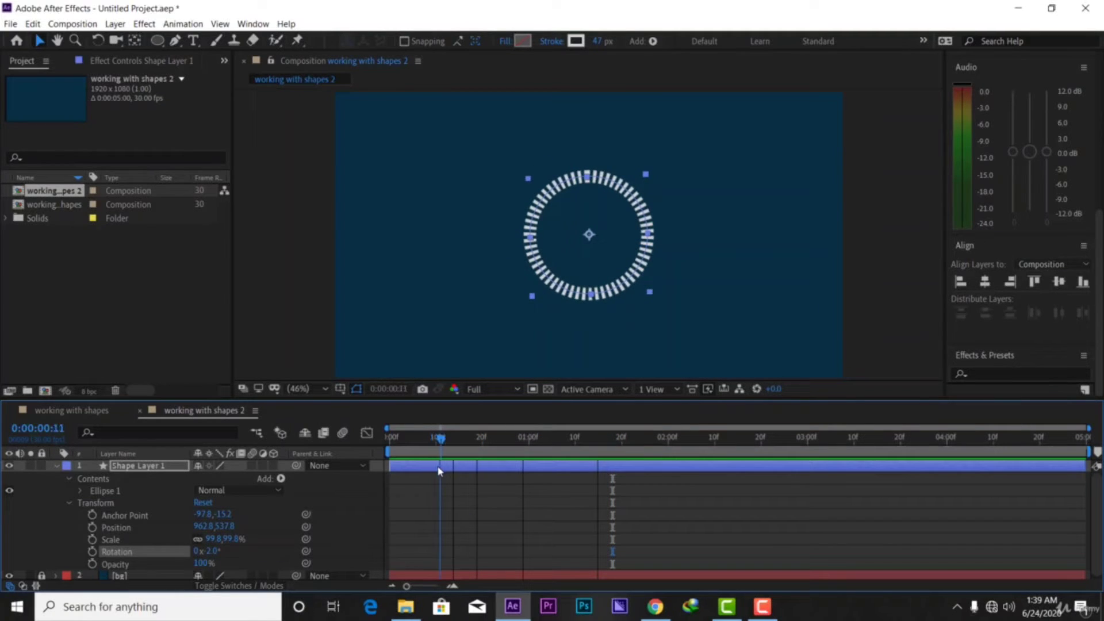
click(92, 552)
drag(443, 447, 486, 447)
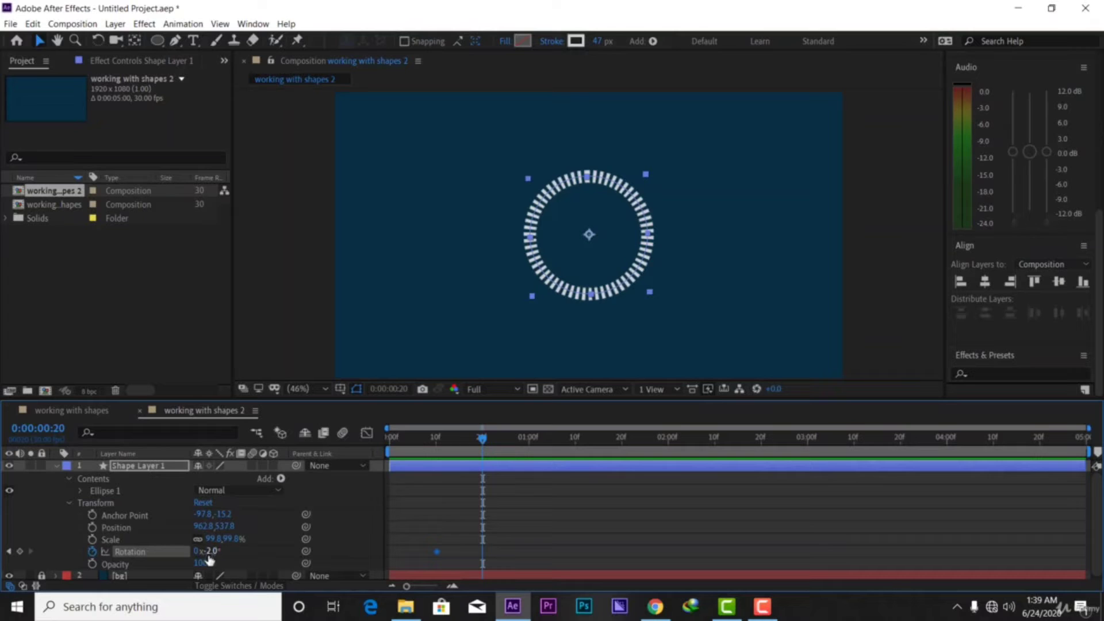
drag(210, 551, 559, 540)
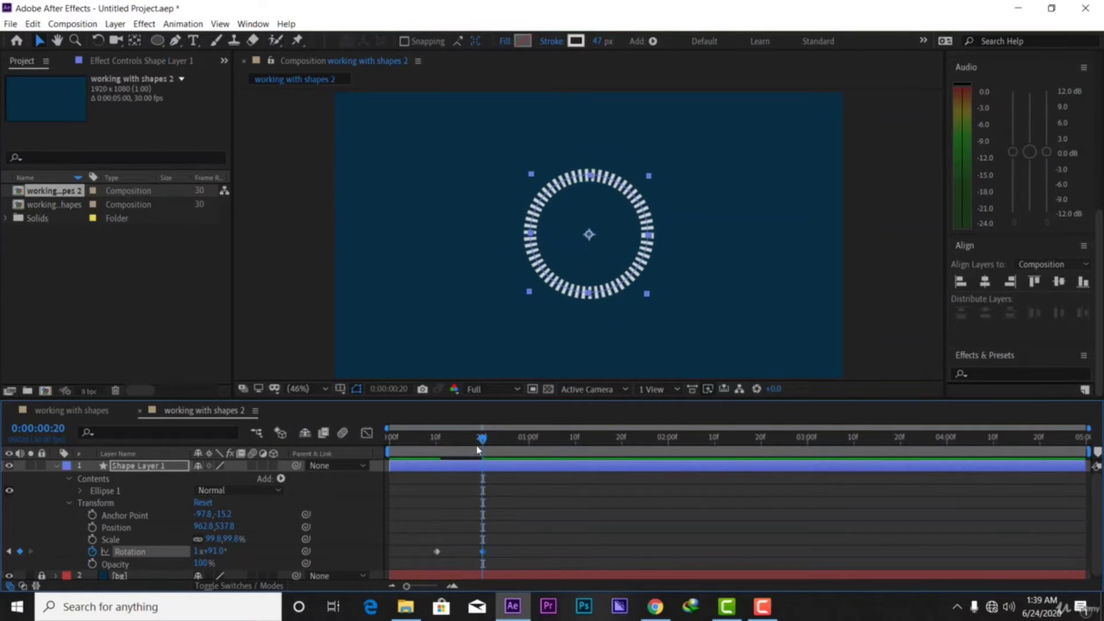
Preview the ring's spin and narrow the work area around the rotation keyframes
drag(477, 450, 431, 448)
key(space)
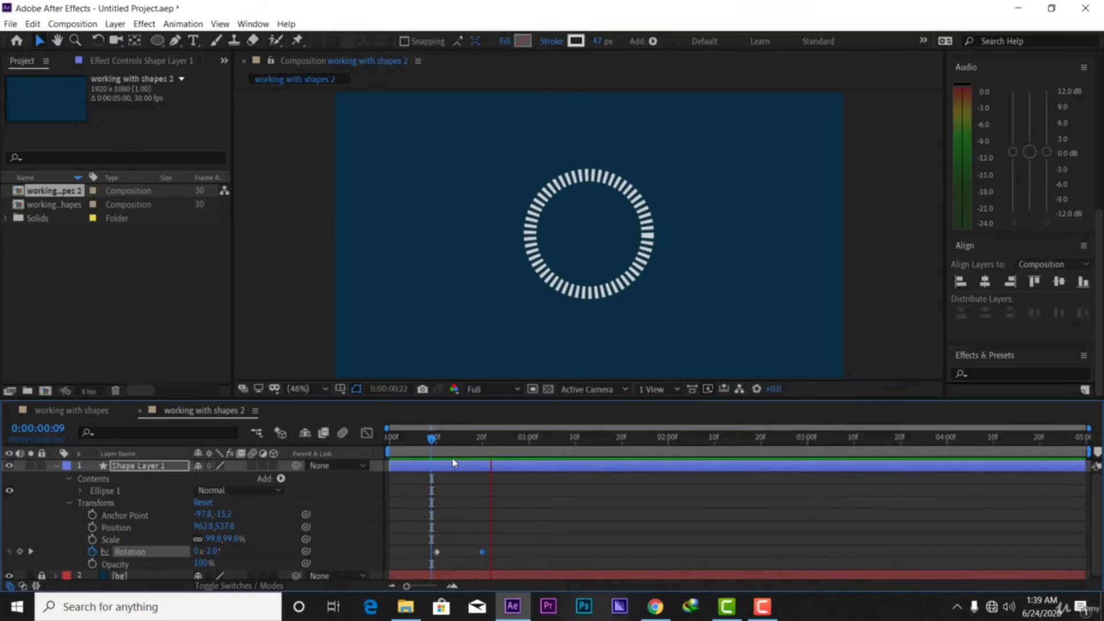
key(space)
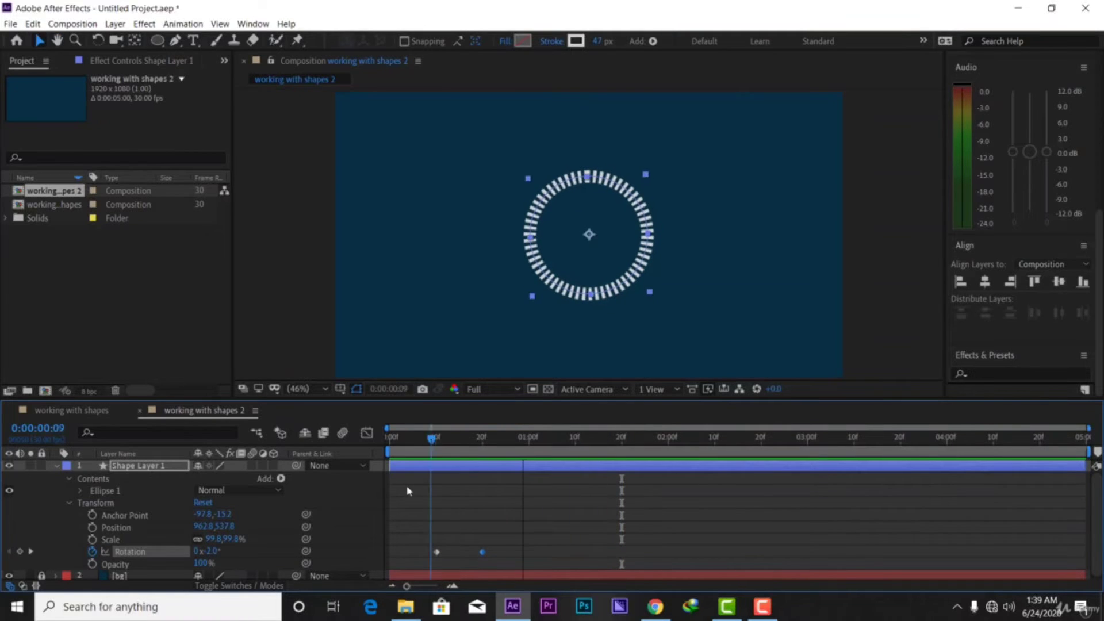
drag(407, 487, 478, 498)
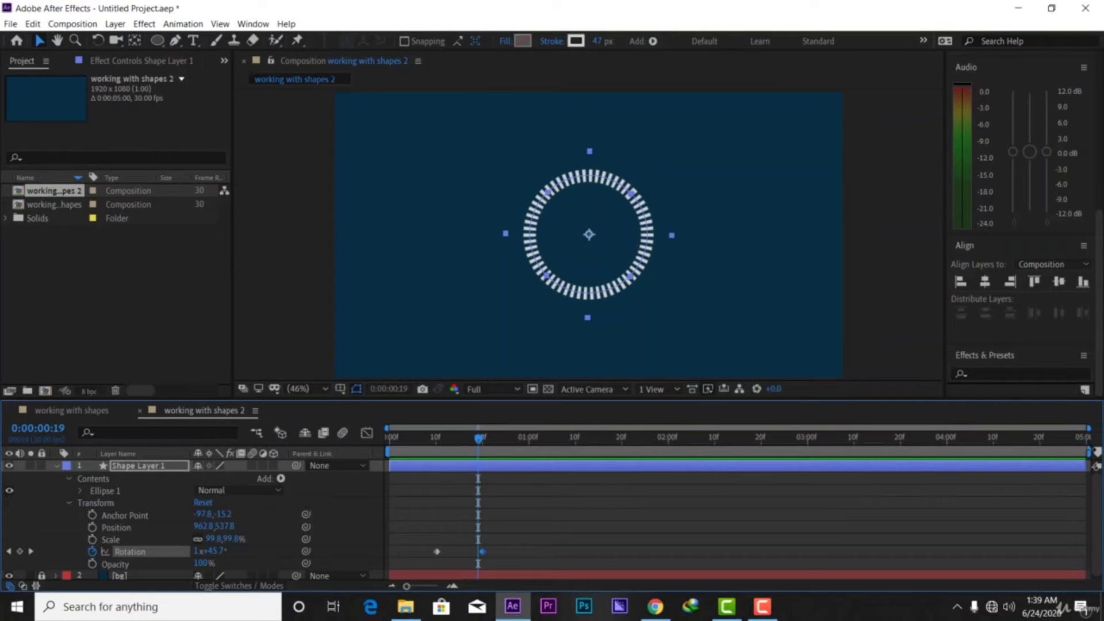
drag(1088, 451, 498, 451)
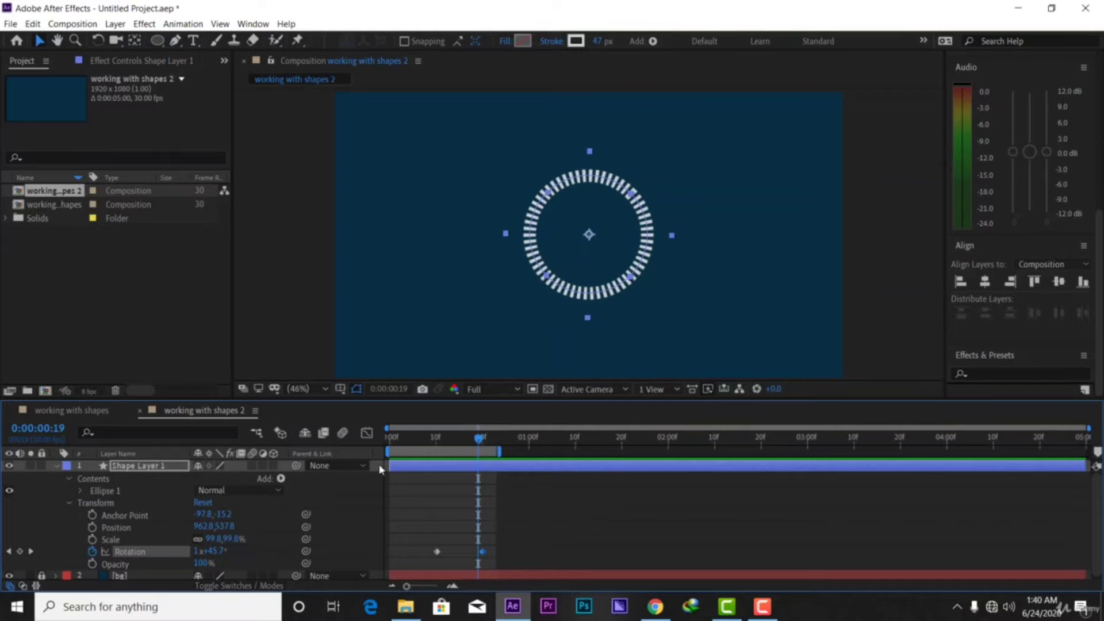
drag(388, 452, 422, 441)
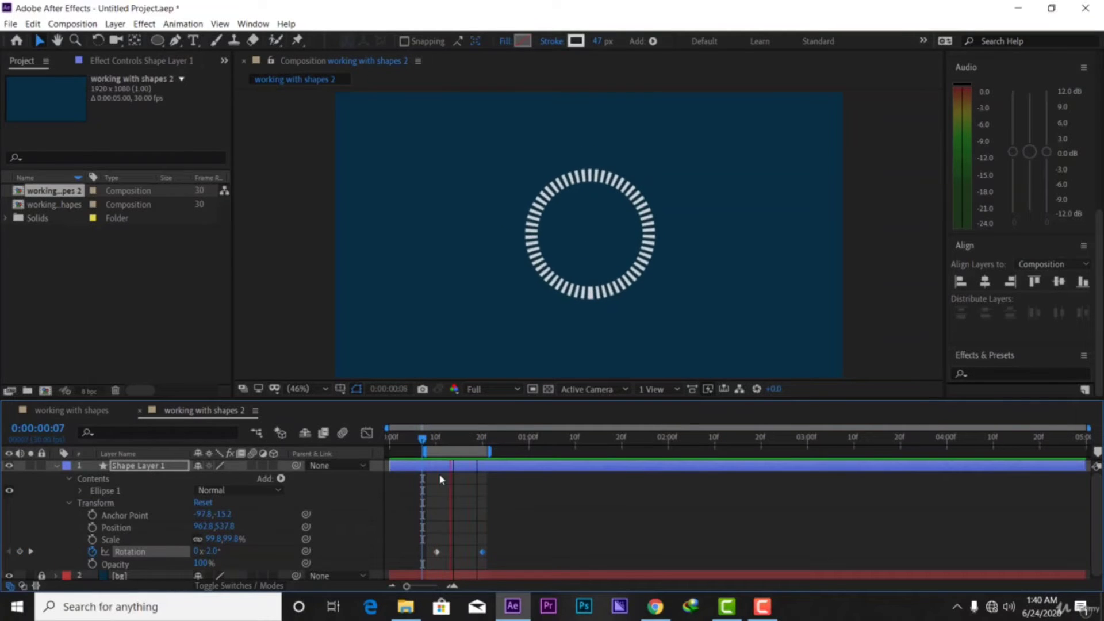
key(space)
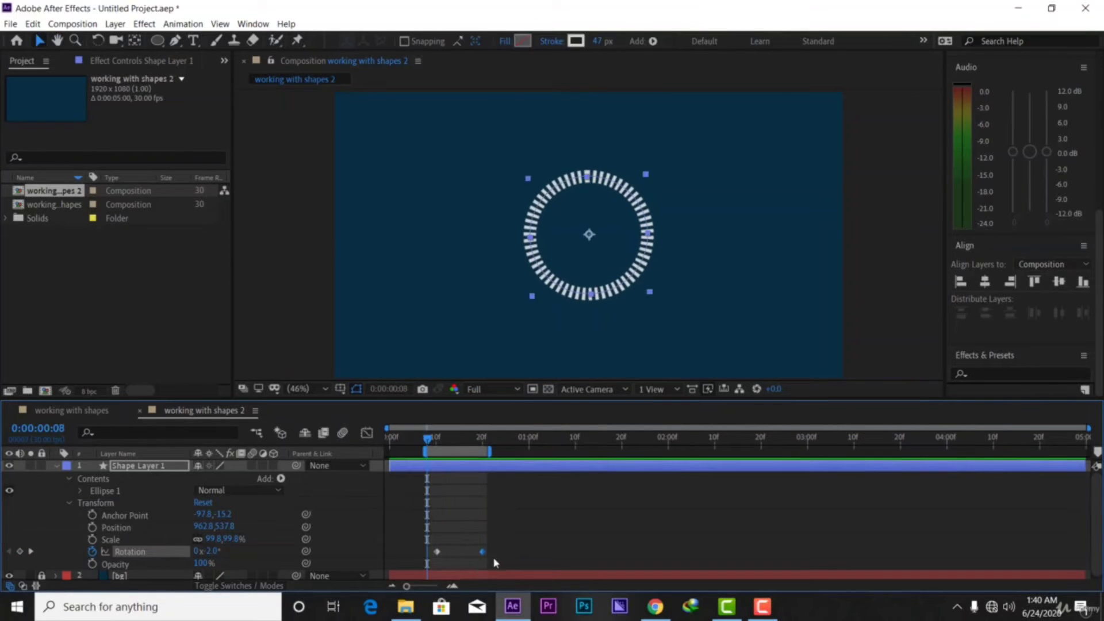
Delete both Rotation keyframes from the ring layer
drag(518, 551, 402, 556)
click(401, 547)
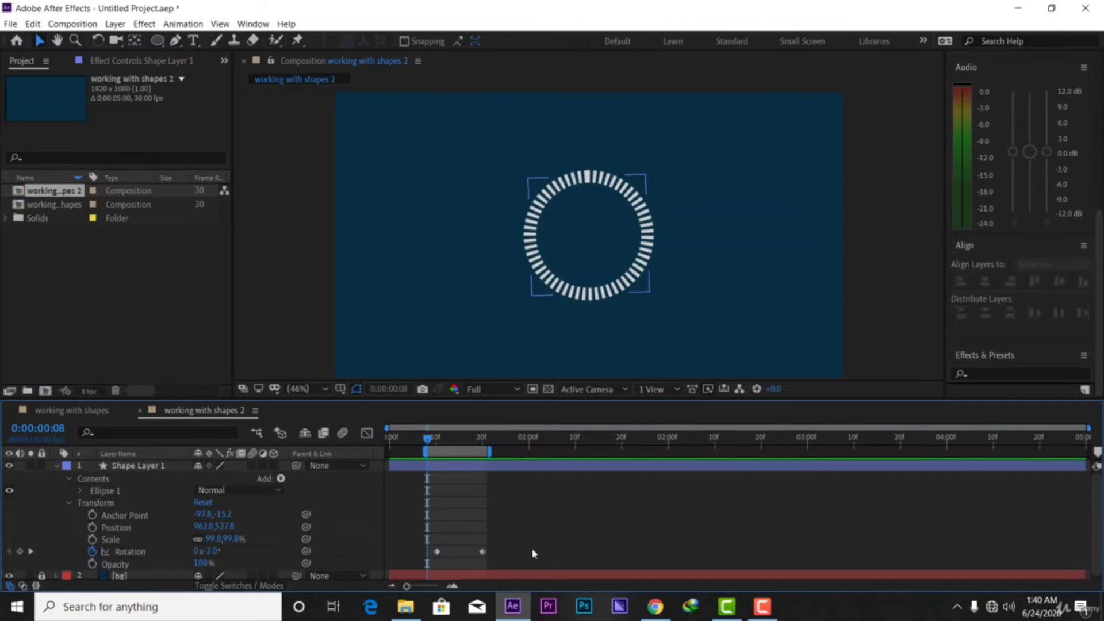
mouse_move(513, 562)
mouse_down()
mouse_move(456, 560)
mouse_move(423, 532)
mouse_move(432, 538)
mouse_up()
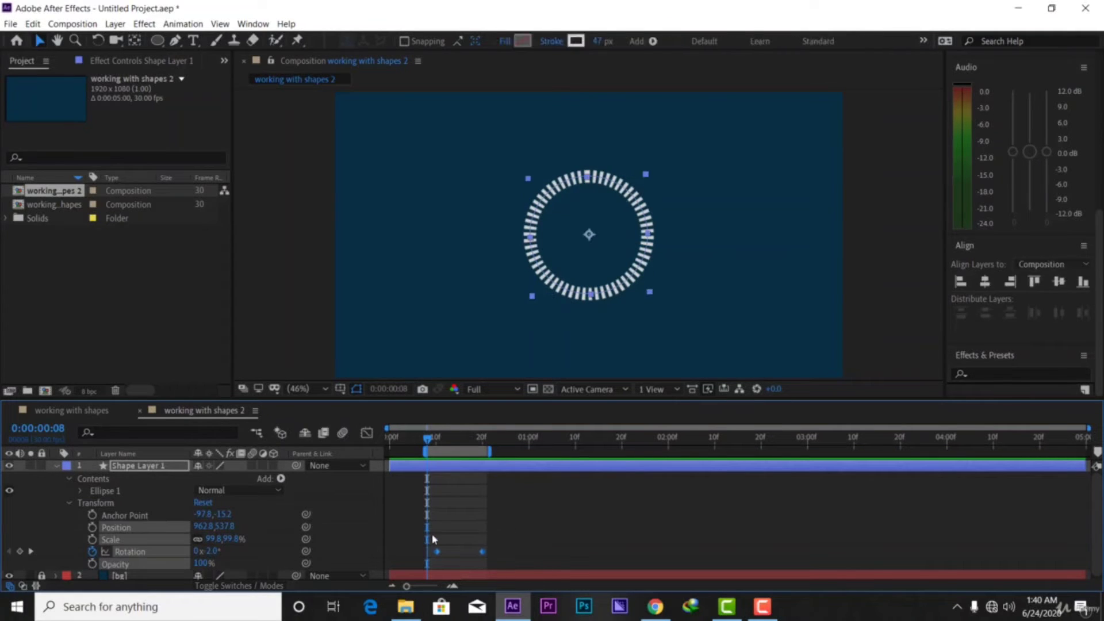
key(Delete)
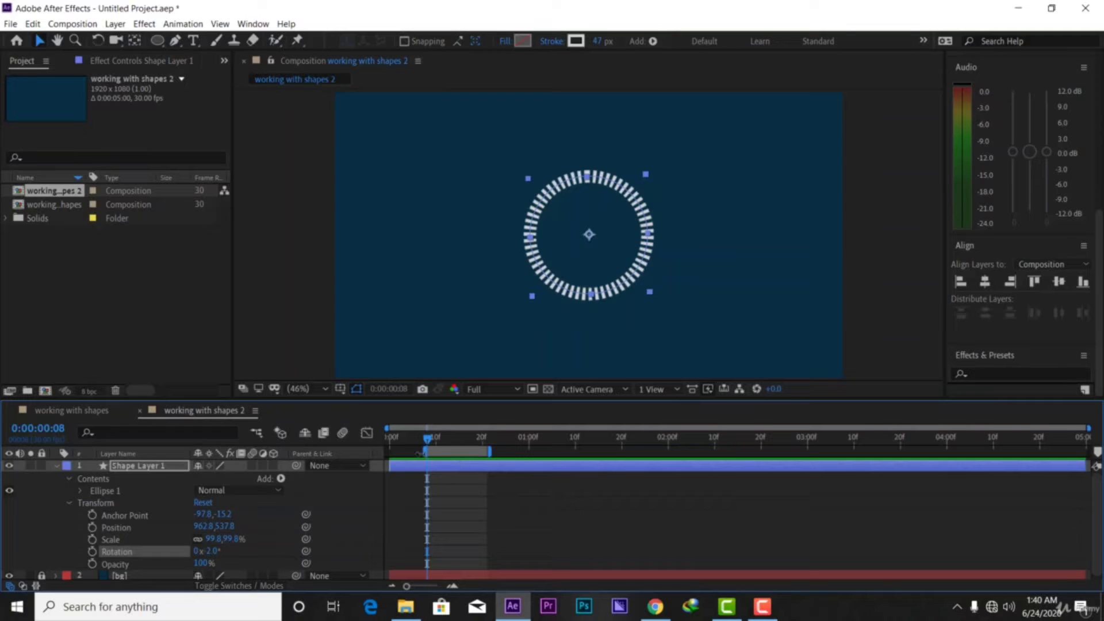
Stretch the work area back from the timeline start to the composition's end
drag(425, 452, 350, 459)
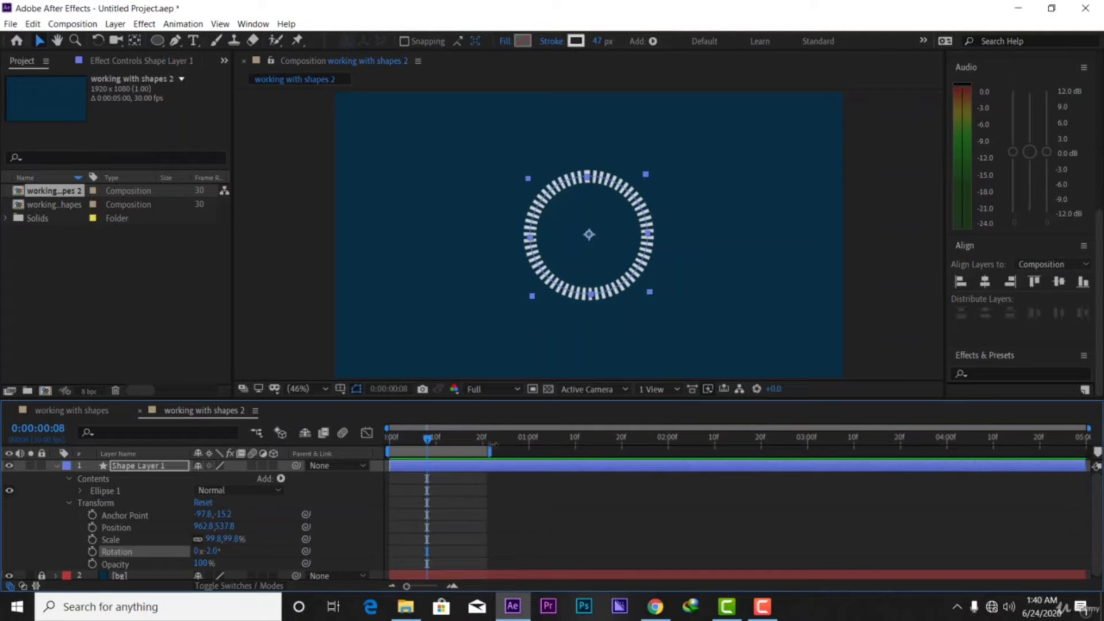
drag(491, 453, 1087, 455)
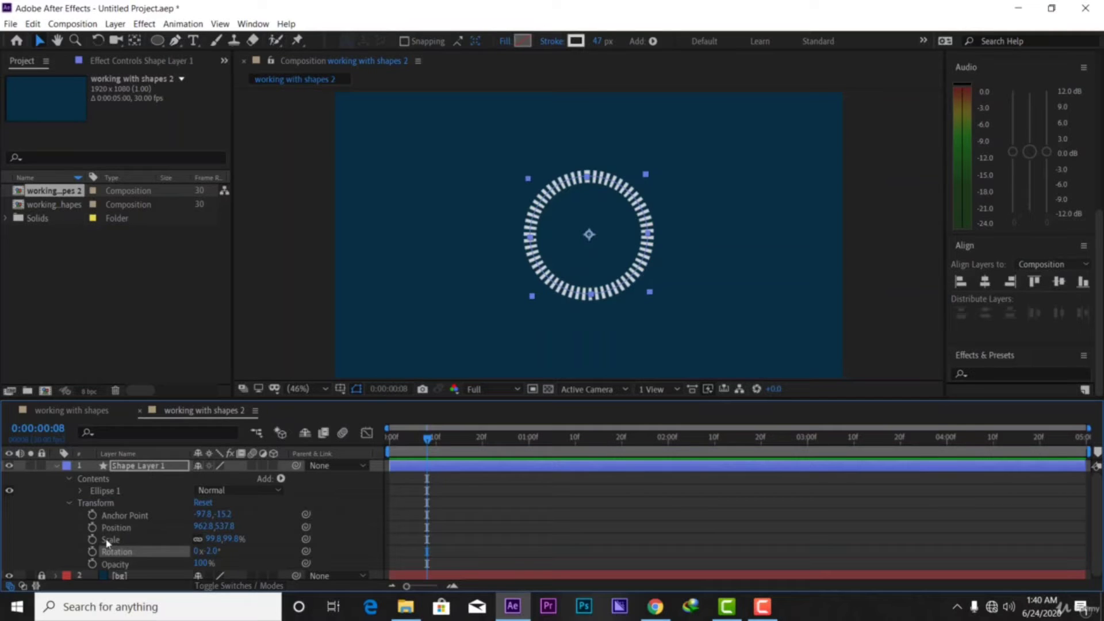
click(57, 465)
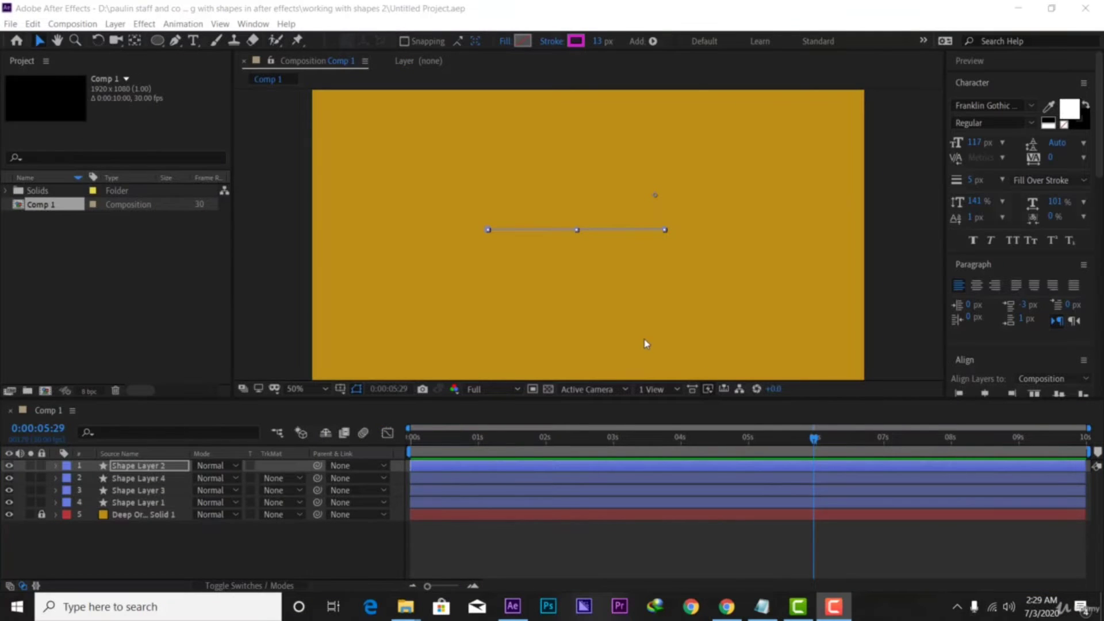
drag(812, 448, 418, 430)
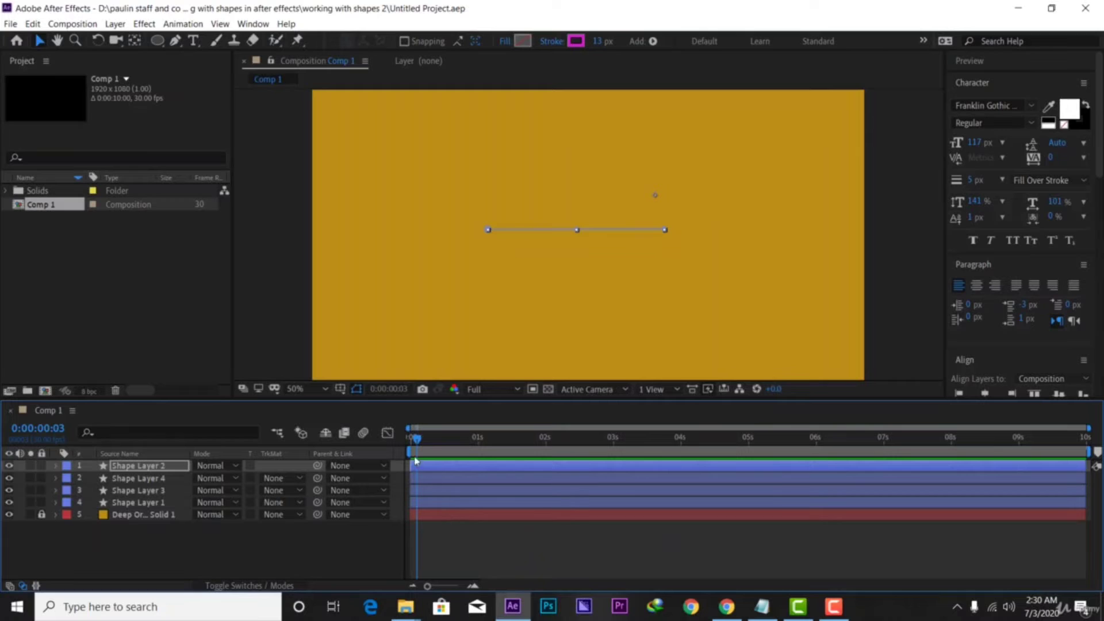
drag(417, 442, 415, 443)
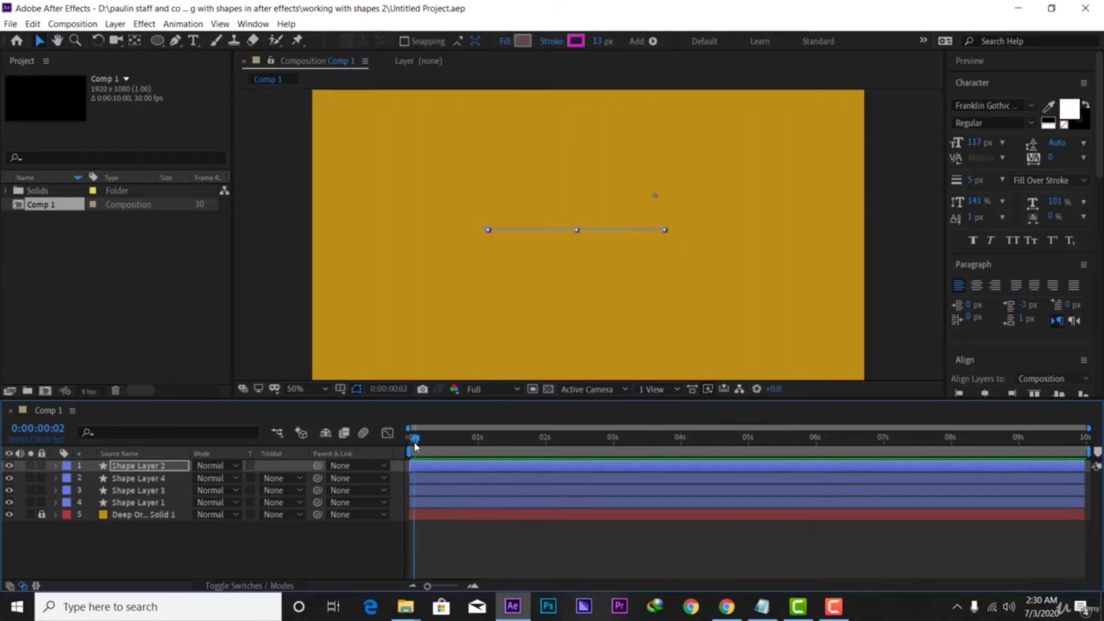
key(space)
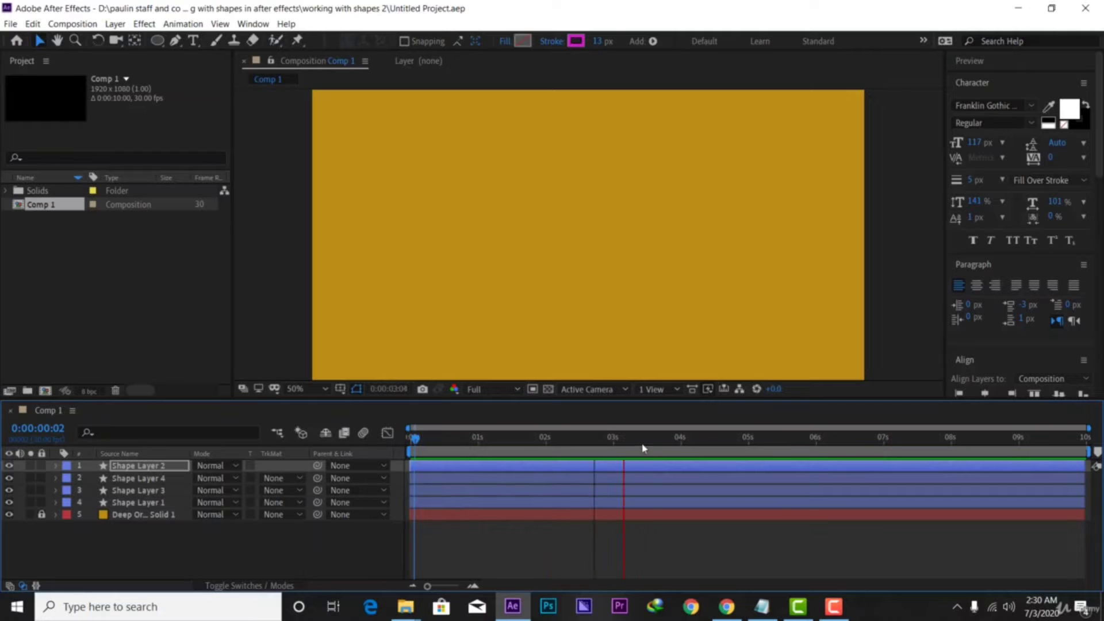
click(676, 439)
drag(677, 441, 431, 428)
key(space)
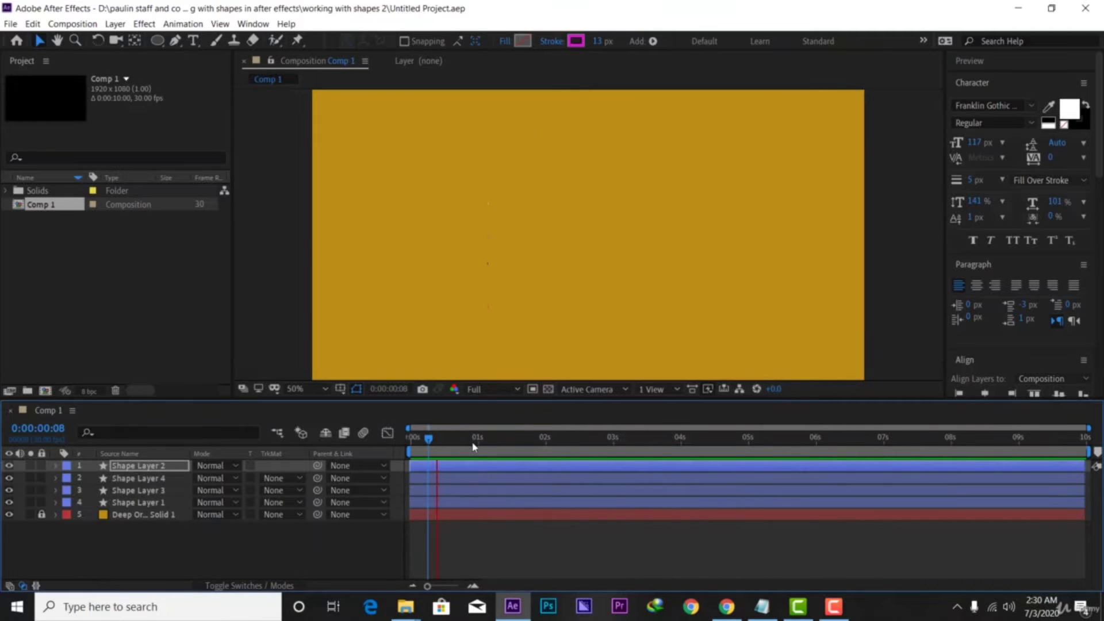
Create a new composition, Comp 2, from the Project panel with default settings
click(32, 274)
right_click(30, 272)
click(79, 280)
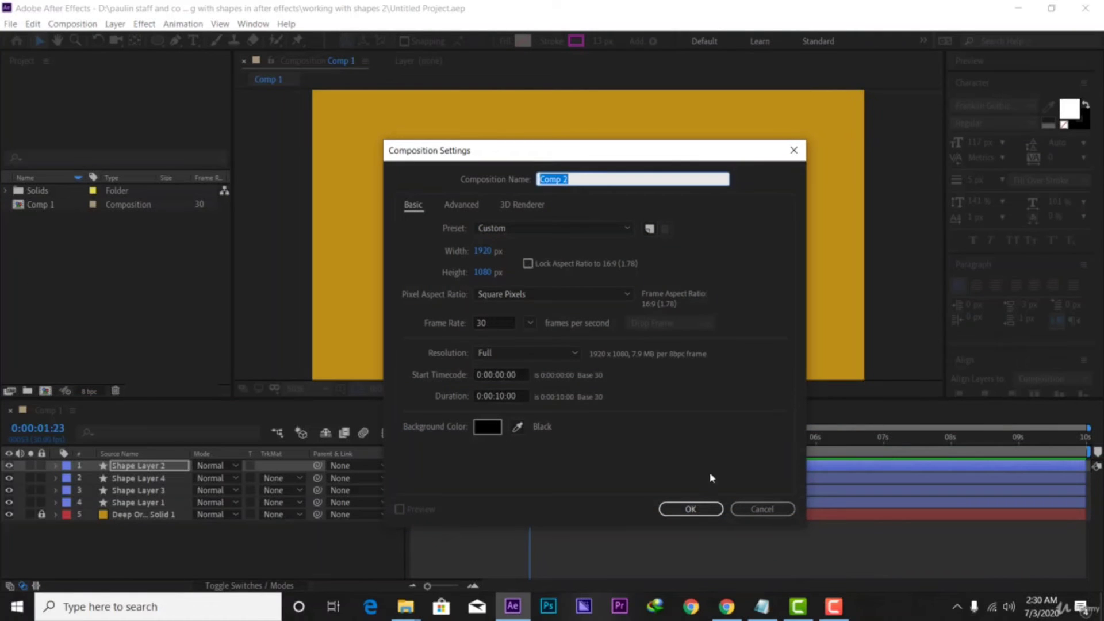
click(690, 509)
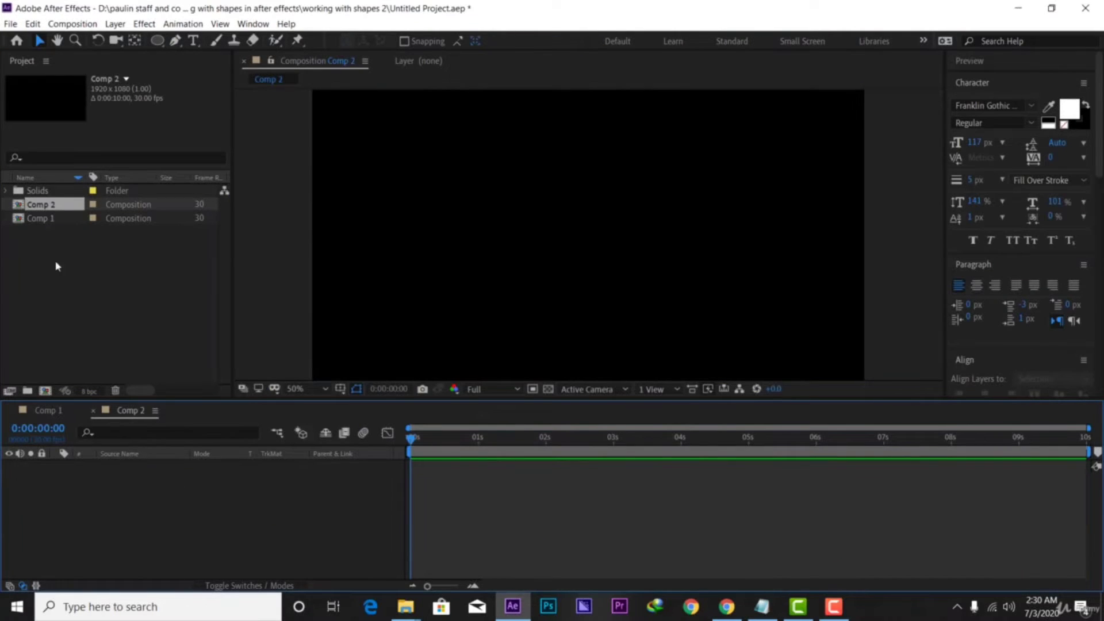
Place Deep Orange Solid 1 from the Solids folder into the Comp 2 timeline
click(5, 191)
click(42, 205)
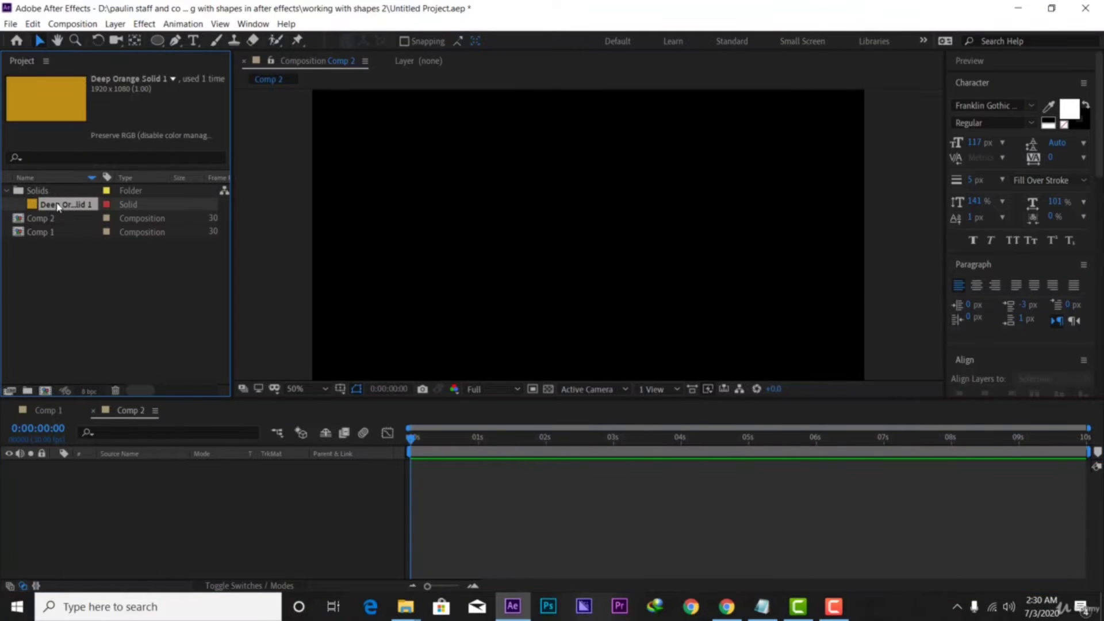
drag(58, 207, 86, 562)
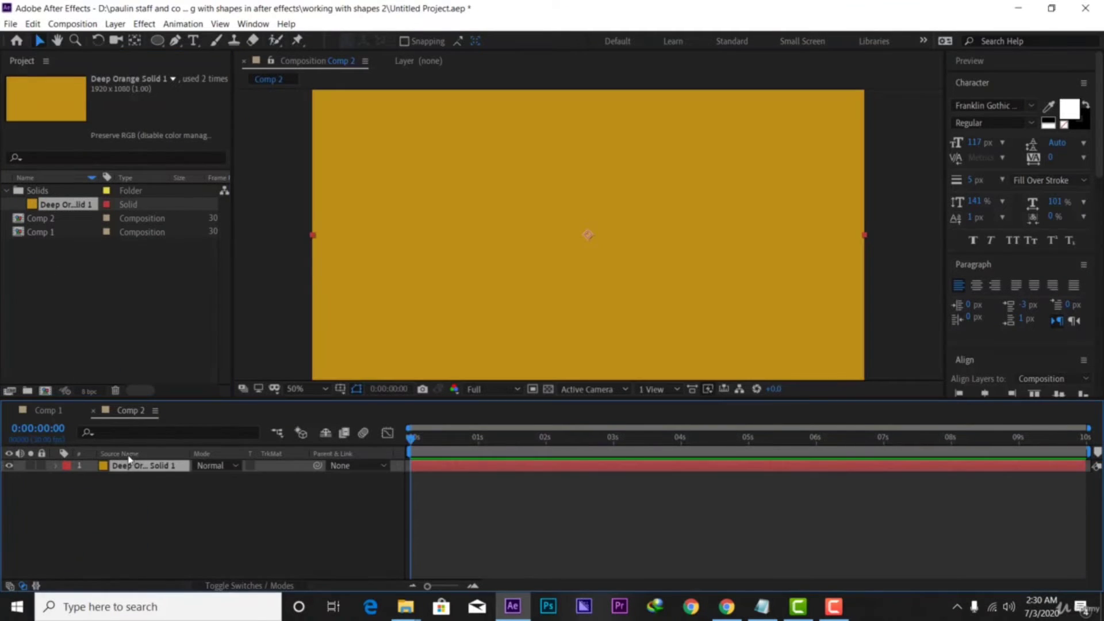
click(39, 474)
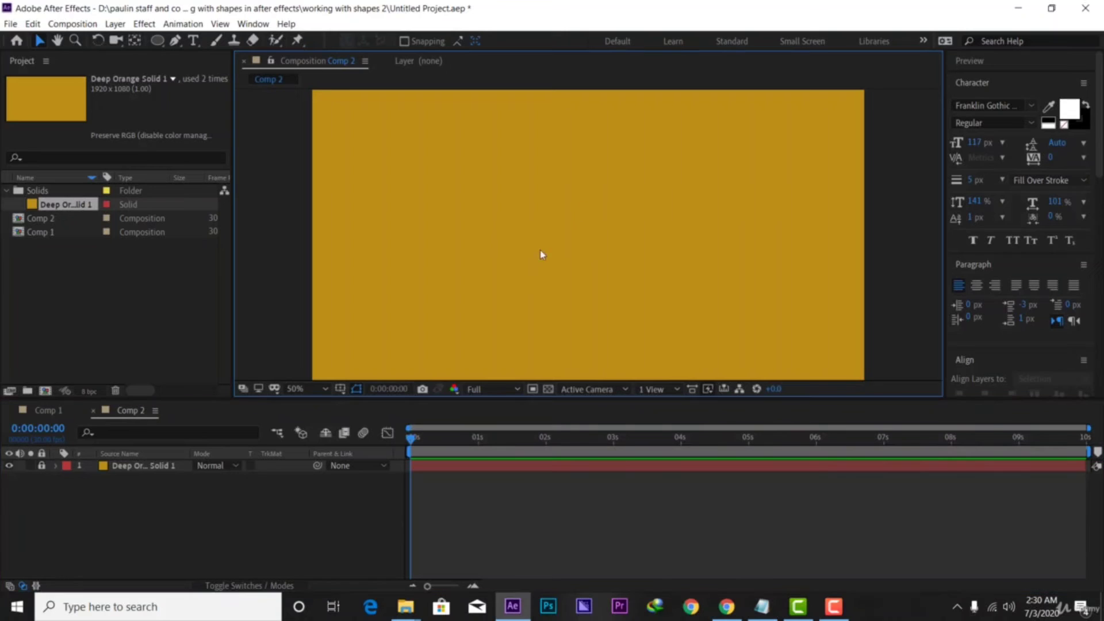
click(174, 41)
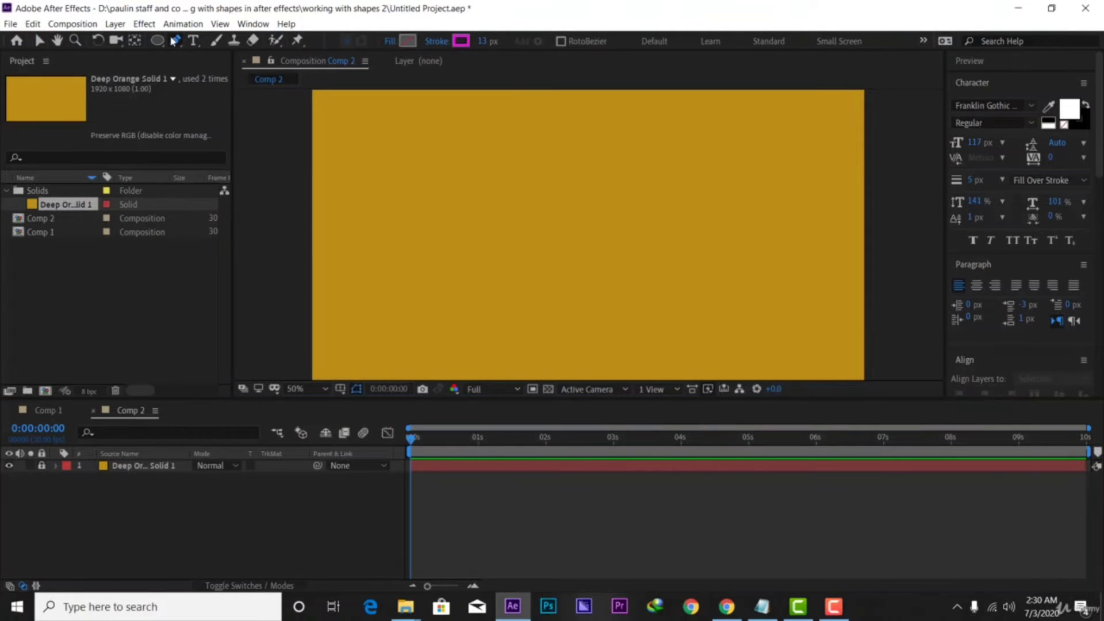
Pen a two-point horizontal line across the frame's middle, then select and expand Shape Layer 1
click(443, 230)
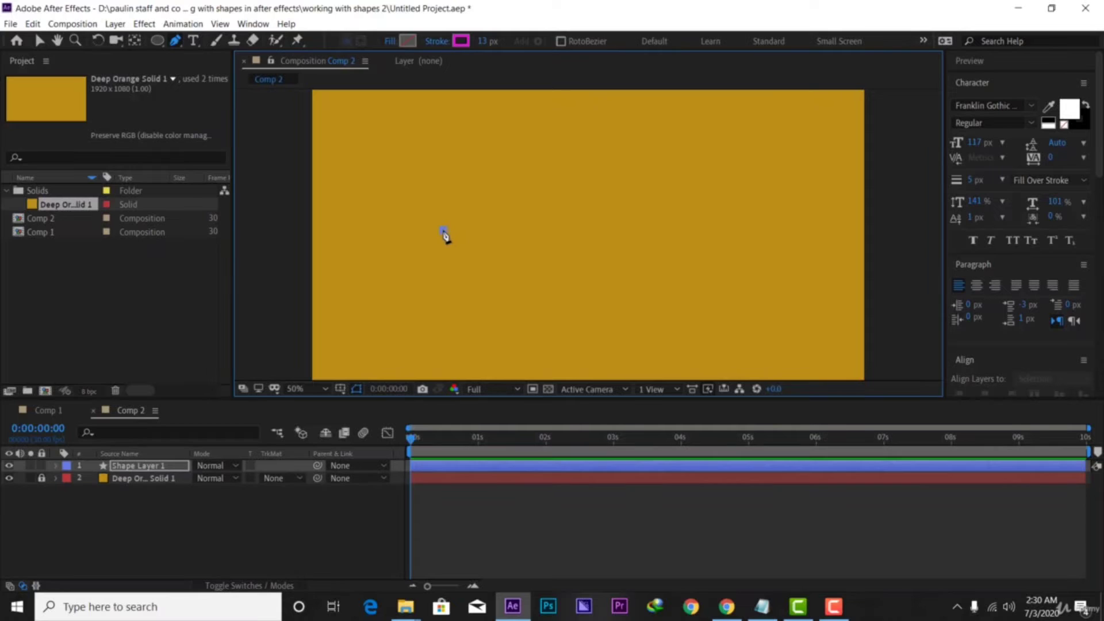
click(630, 230)
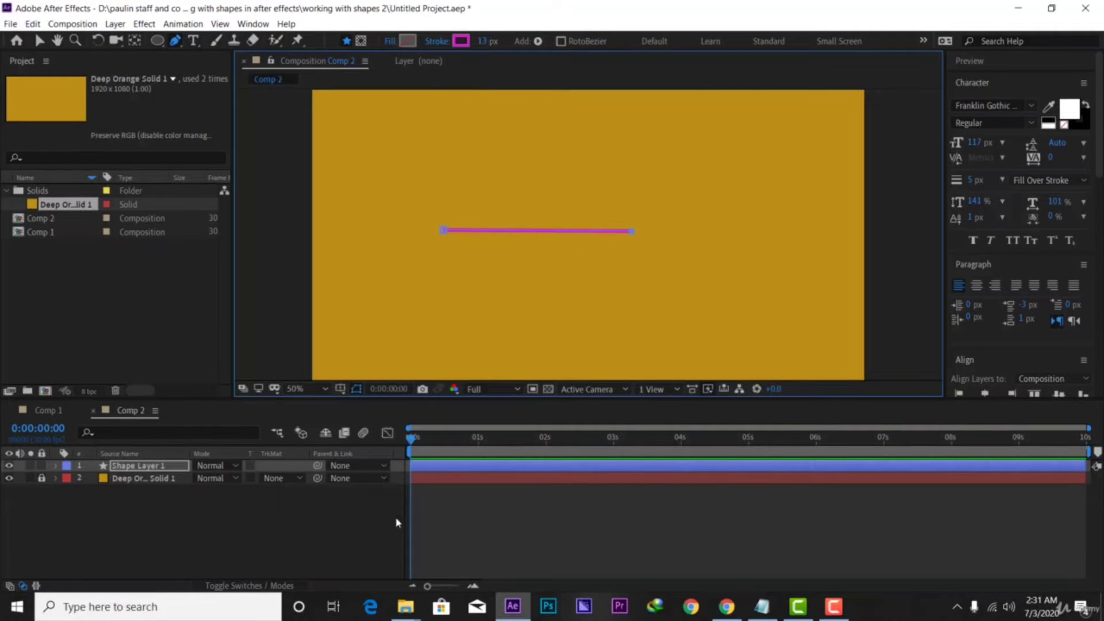
click(157, 468)
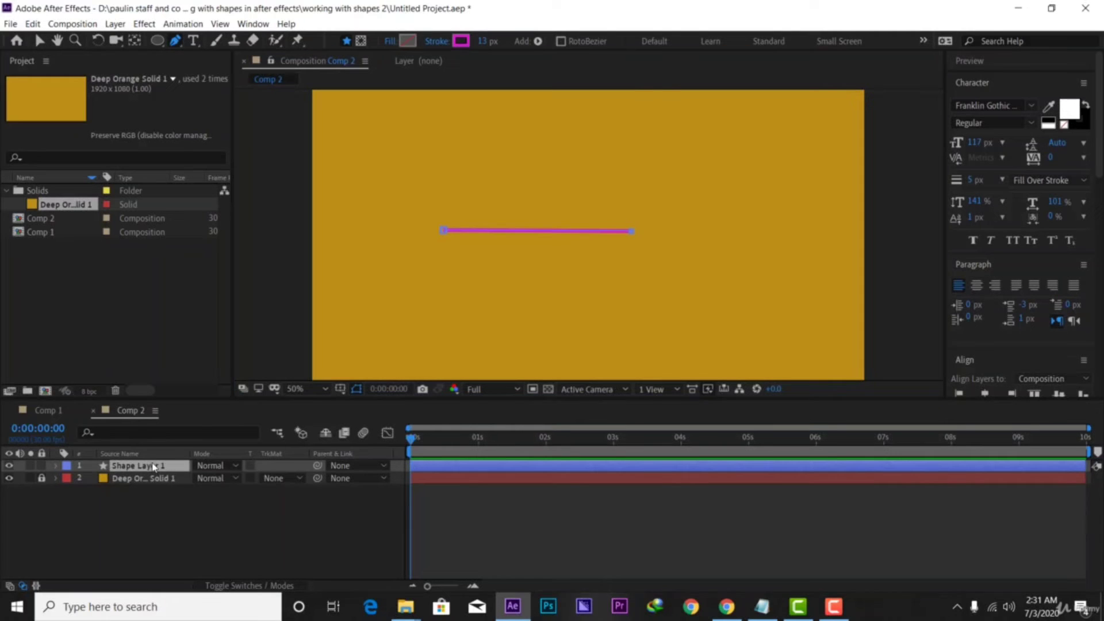
click(56, 465)
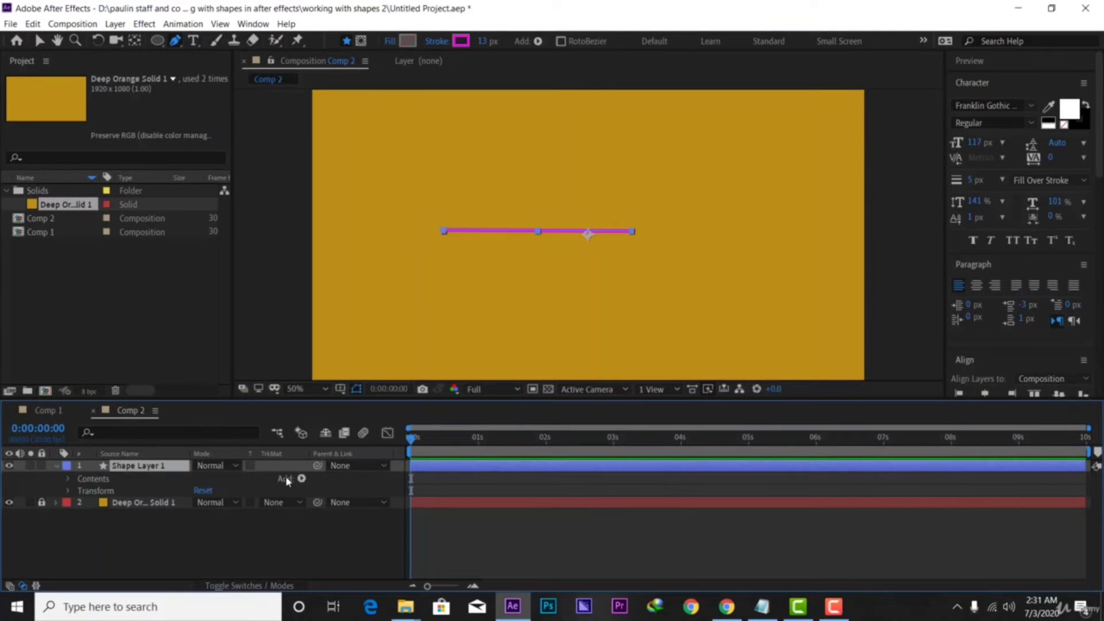
Add a Zig Zag to the line with Size 43 and Smooth points
click(301, 478)
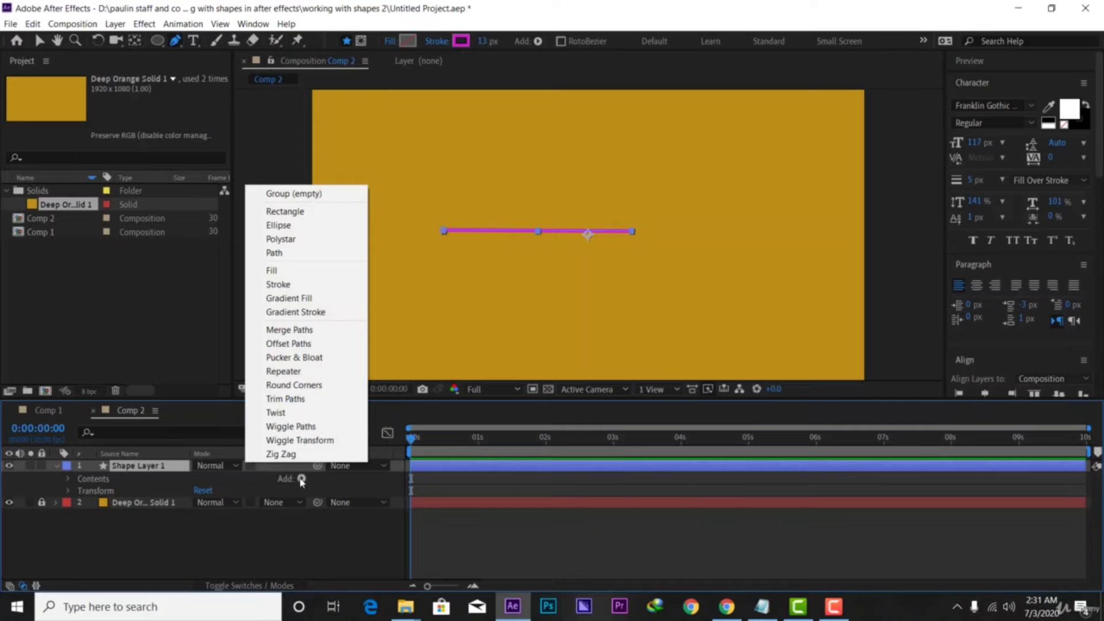
click(283, 455)
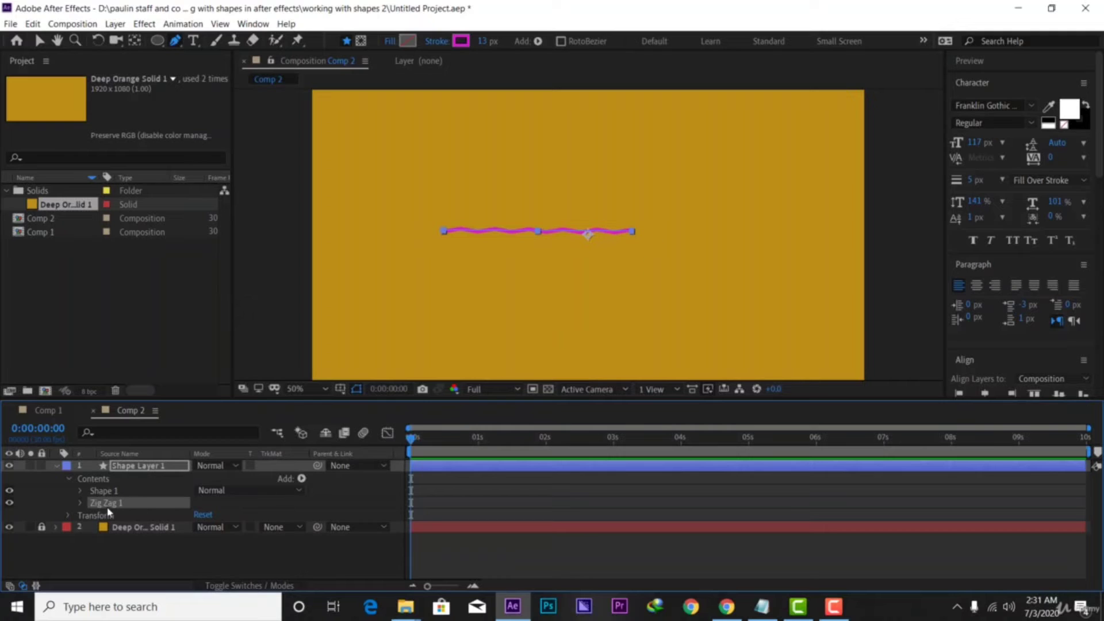
click(81, 503)
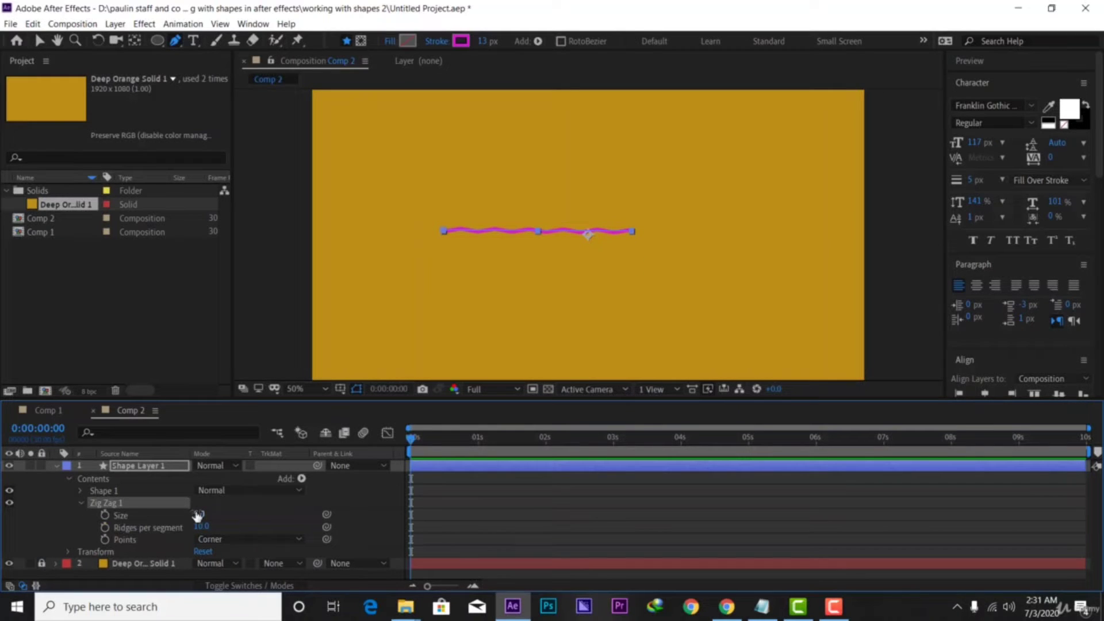
drag(197, 515, 221, 510)
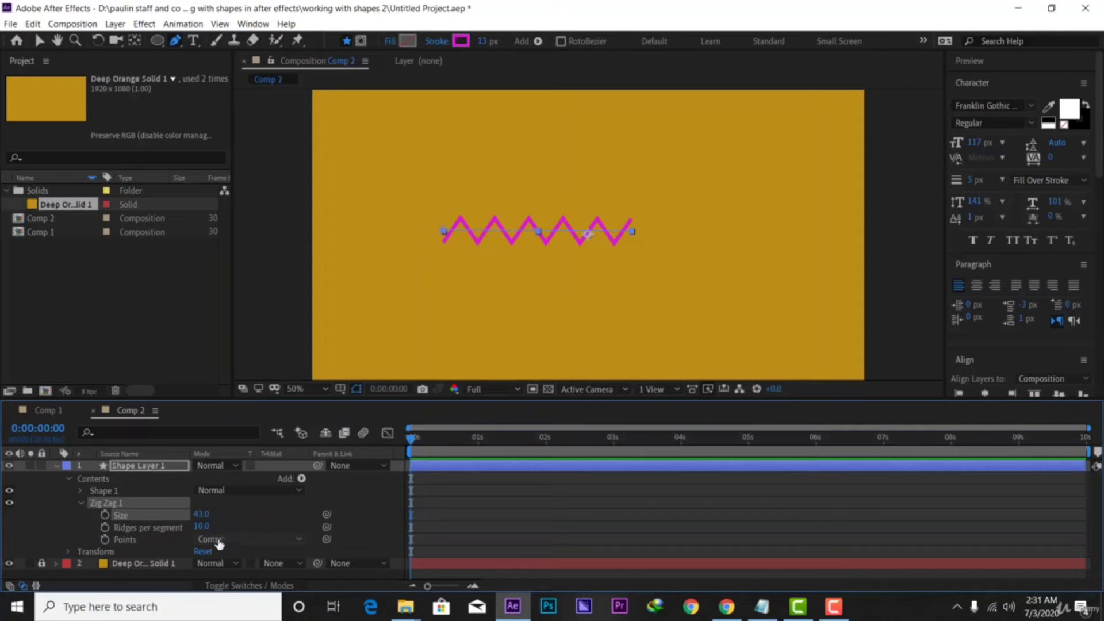
click(239, 540)
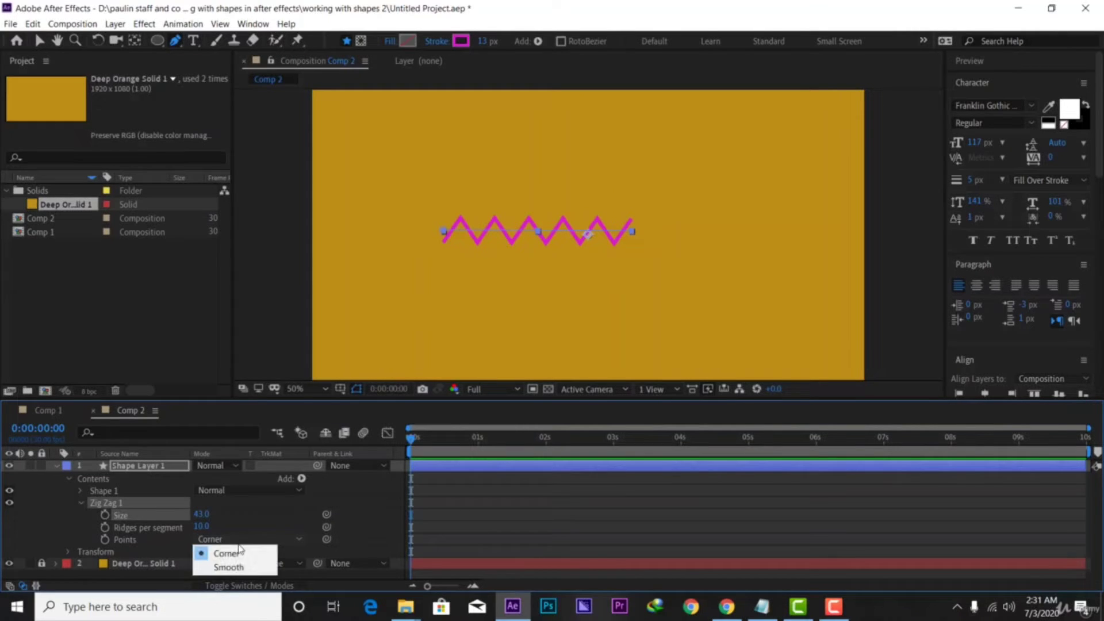
click(238, 568)
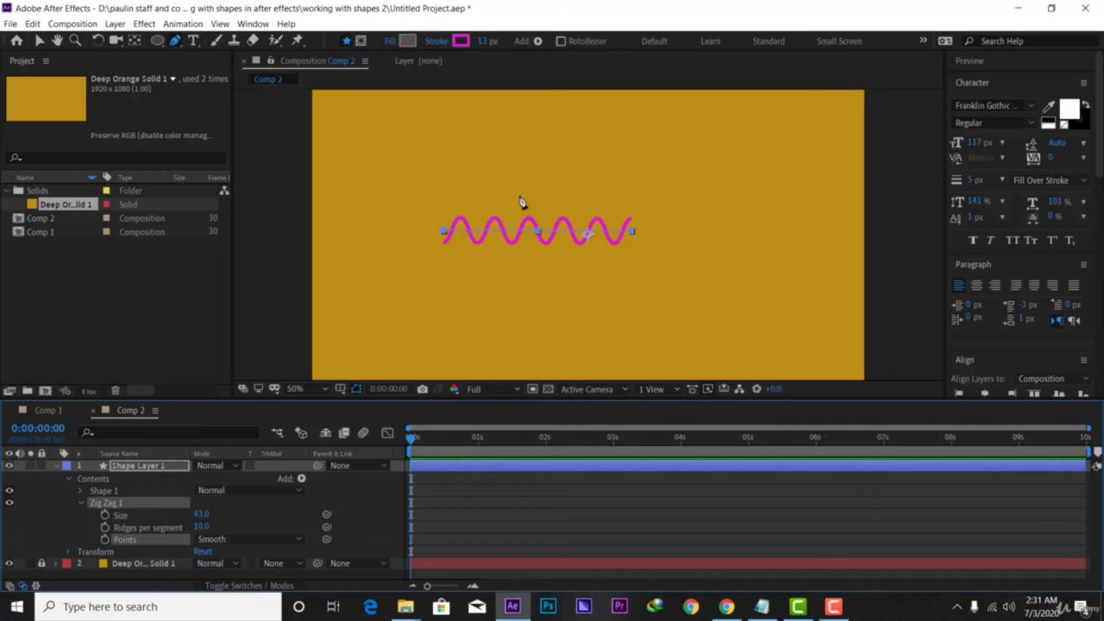
drag(411, 441, 419, 485)
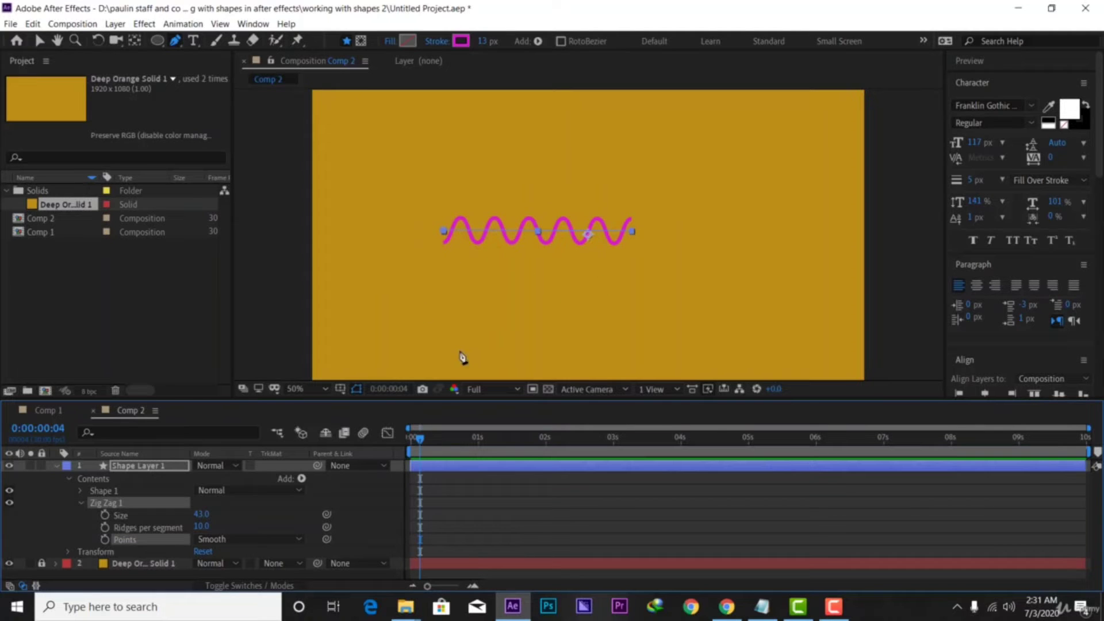
click(301, 479)
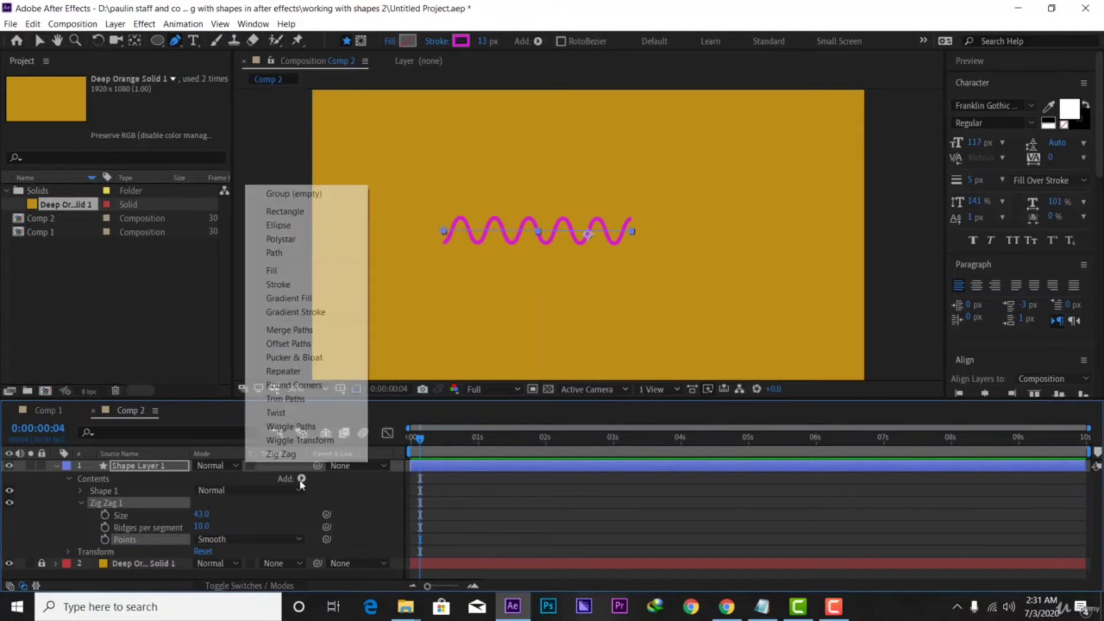
Add Trim Paths and keyframe End from 0% at frame 12 to 99% at 2:01
click(311, 399)
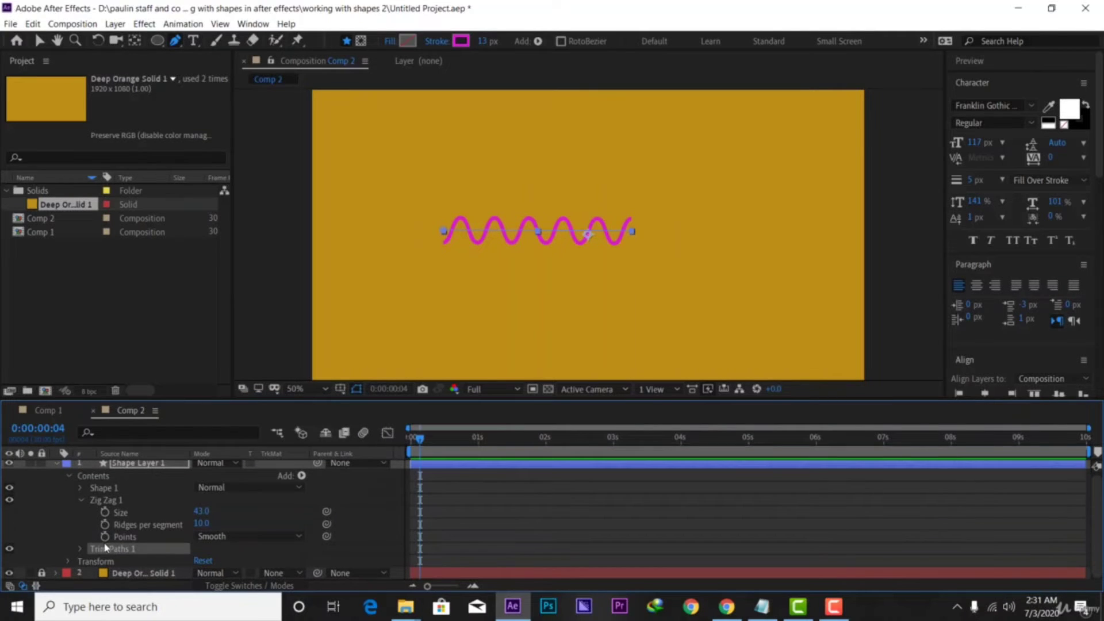
click(81, 549)
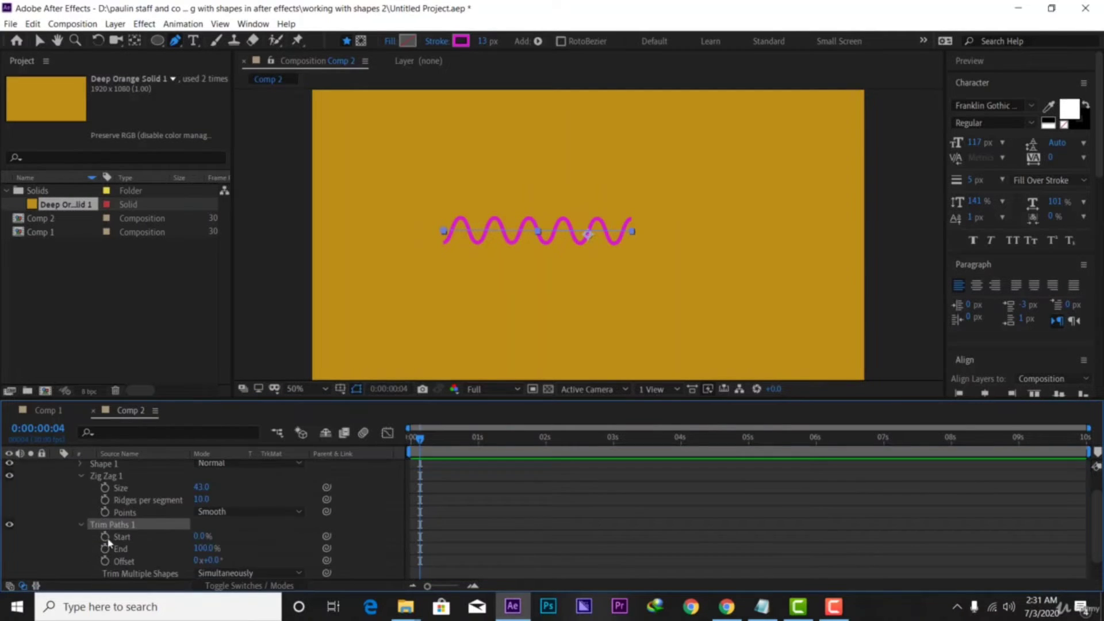
scroll(262, 532, down, 1)
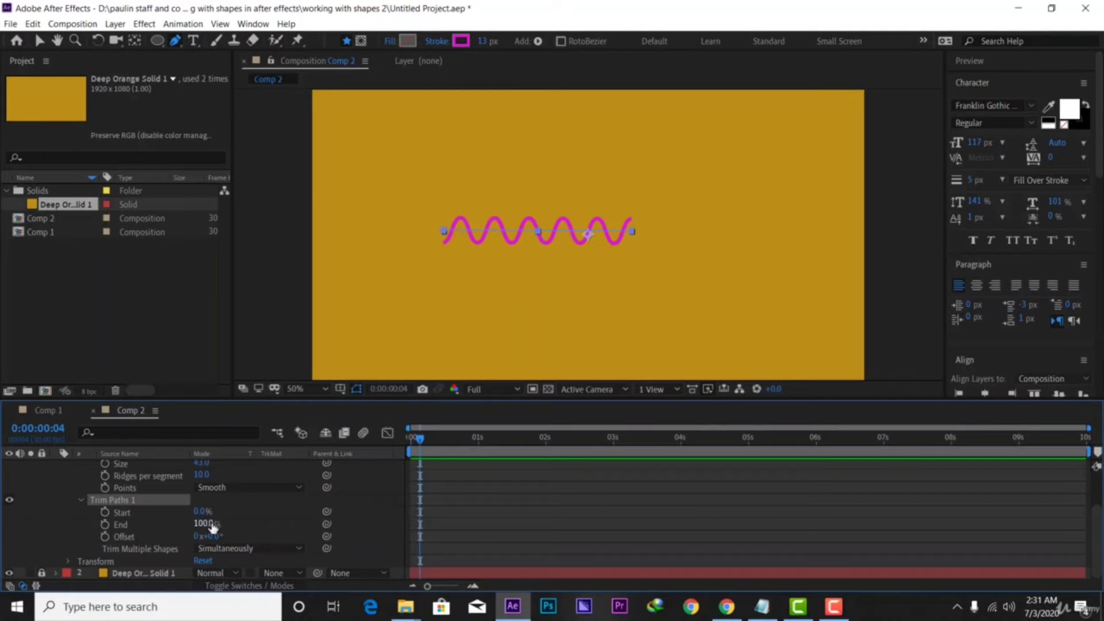
drag(211, 529, 152, 529)
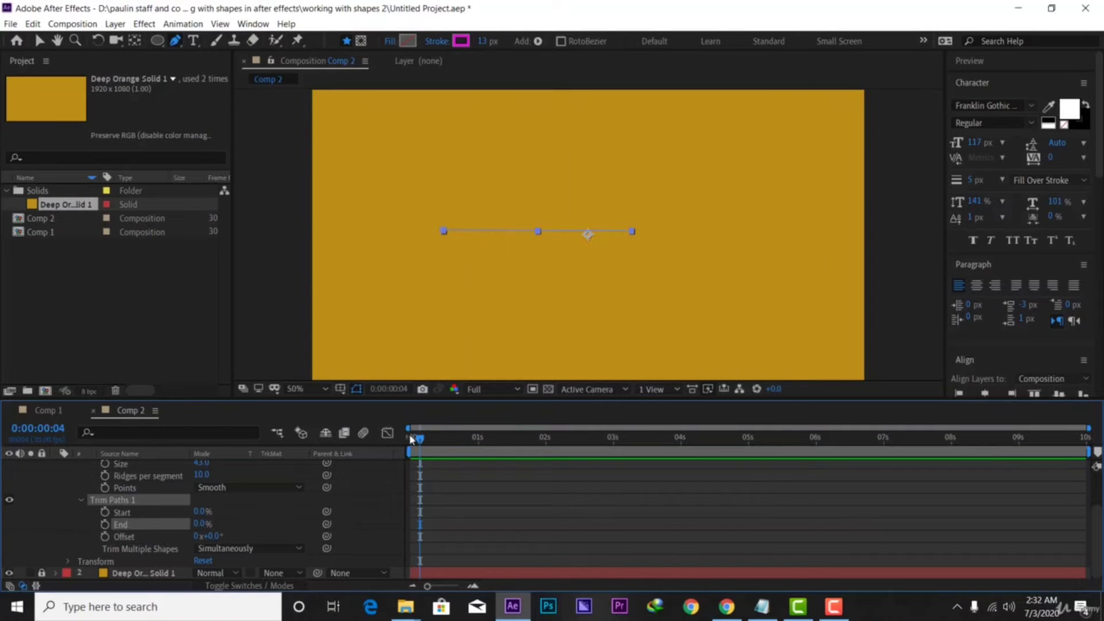
drag(422, 441, 438, 440)
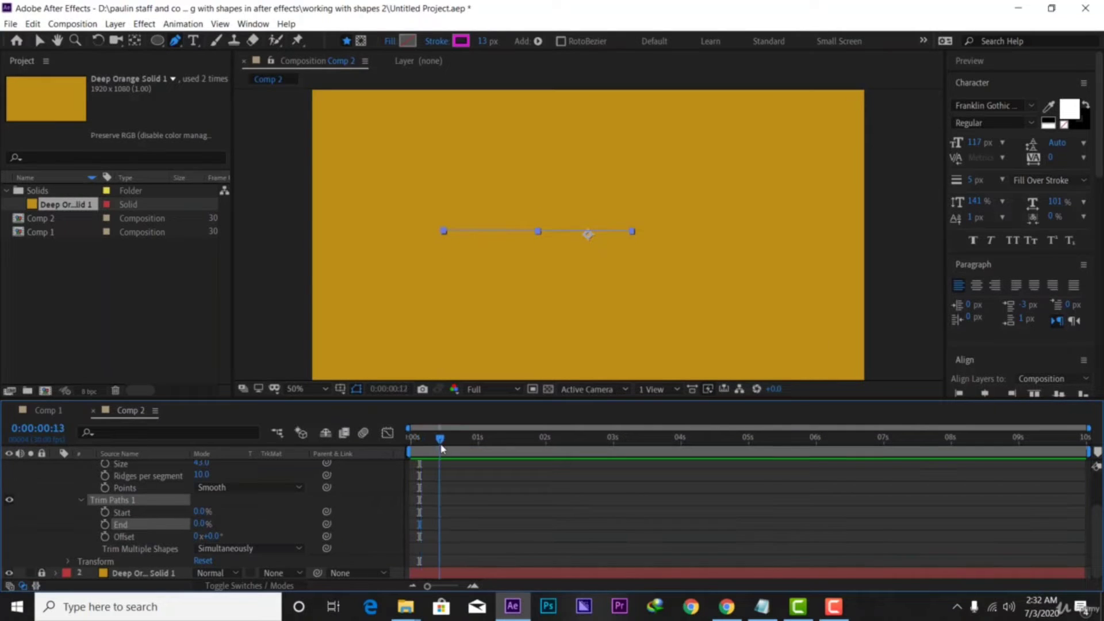
click(104, 525)
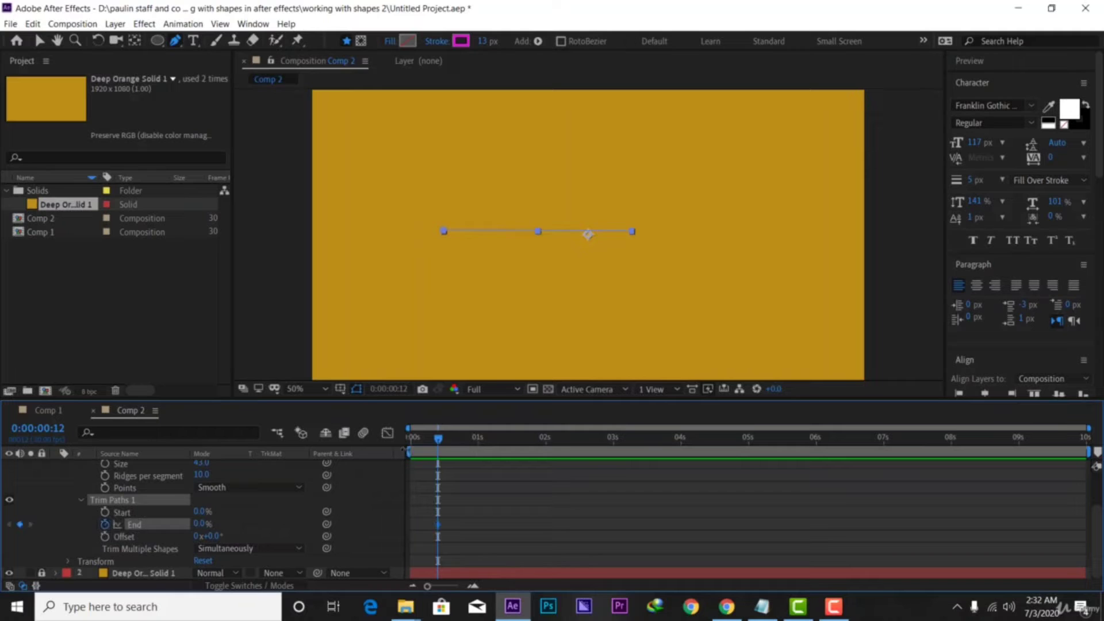
drag(438, 440, 547, 440)
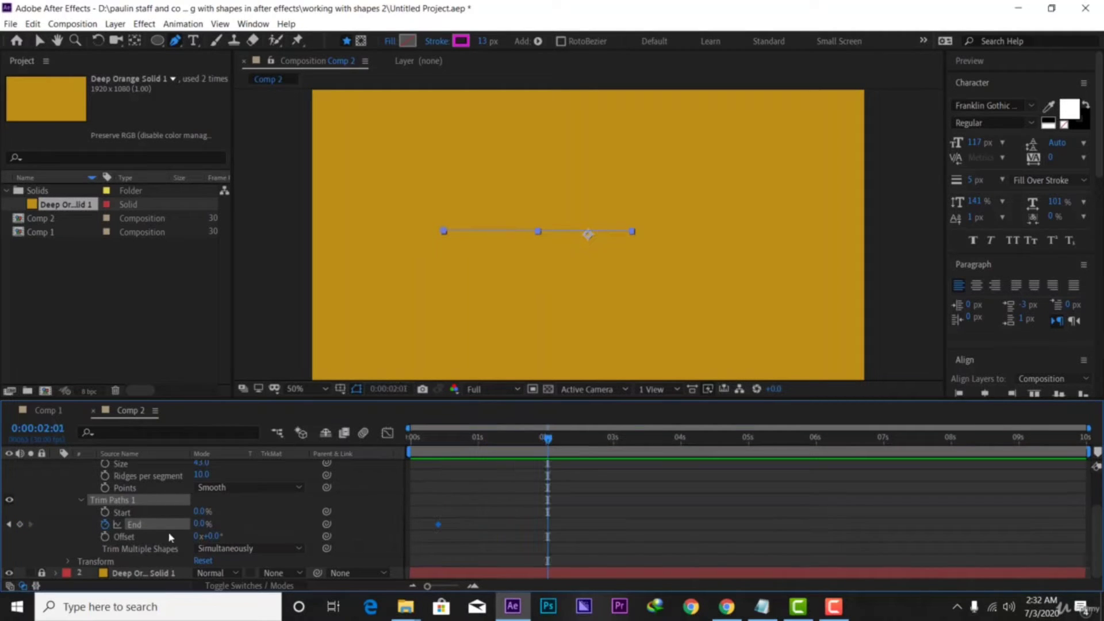
drag(200, 525, 299, 524)
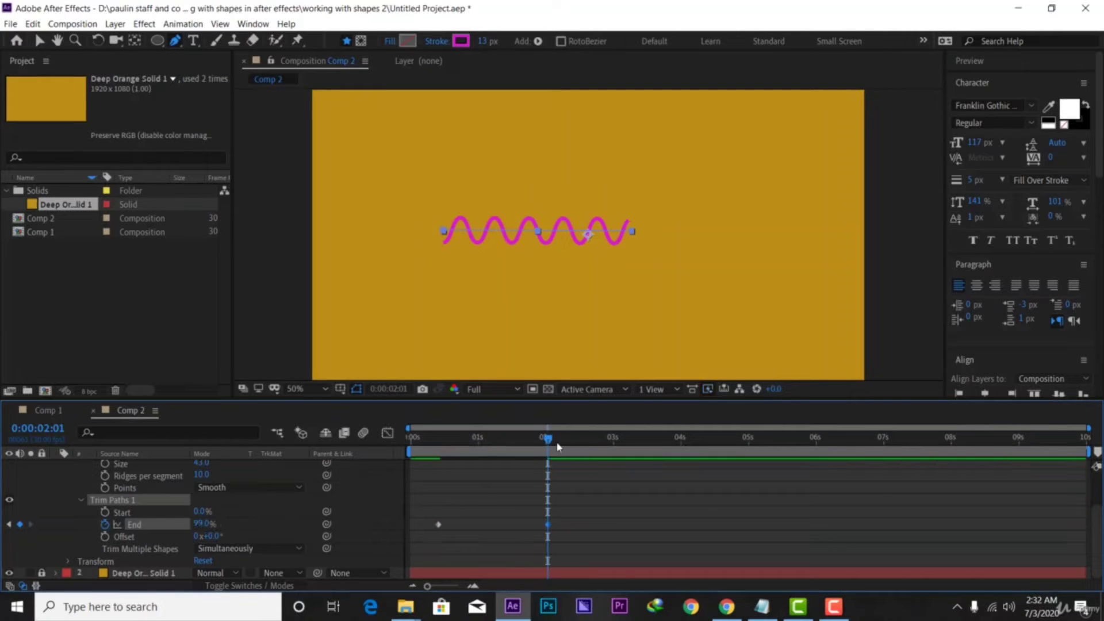
drag(555, 447, 439, 496)
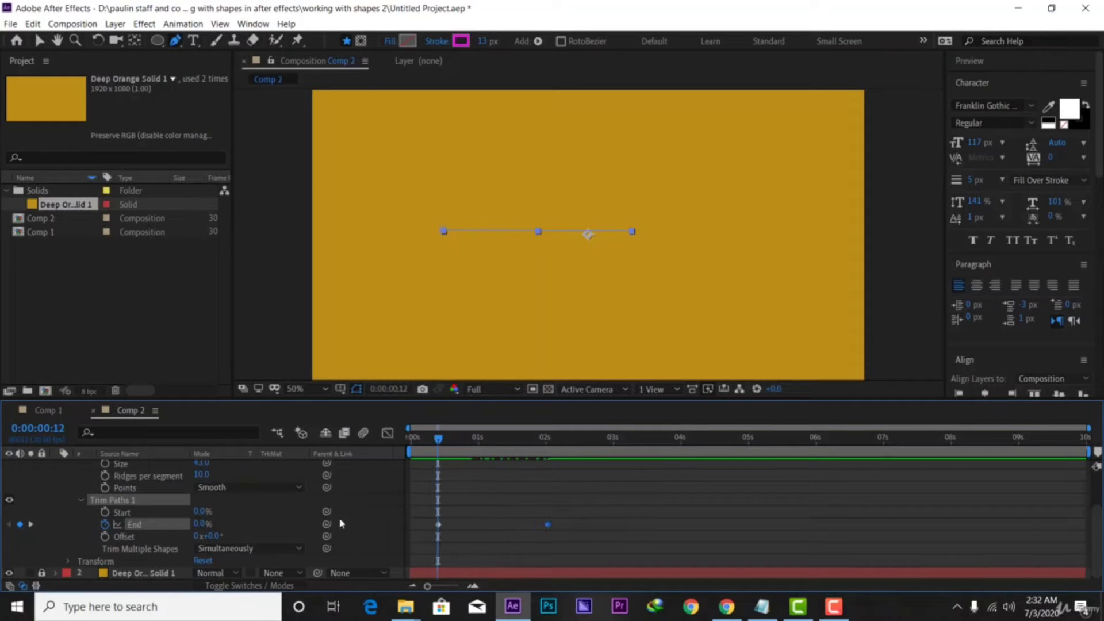
Keyframe trim Start from 0% at frame 12 to 100% at two seconds
click(105, 512)
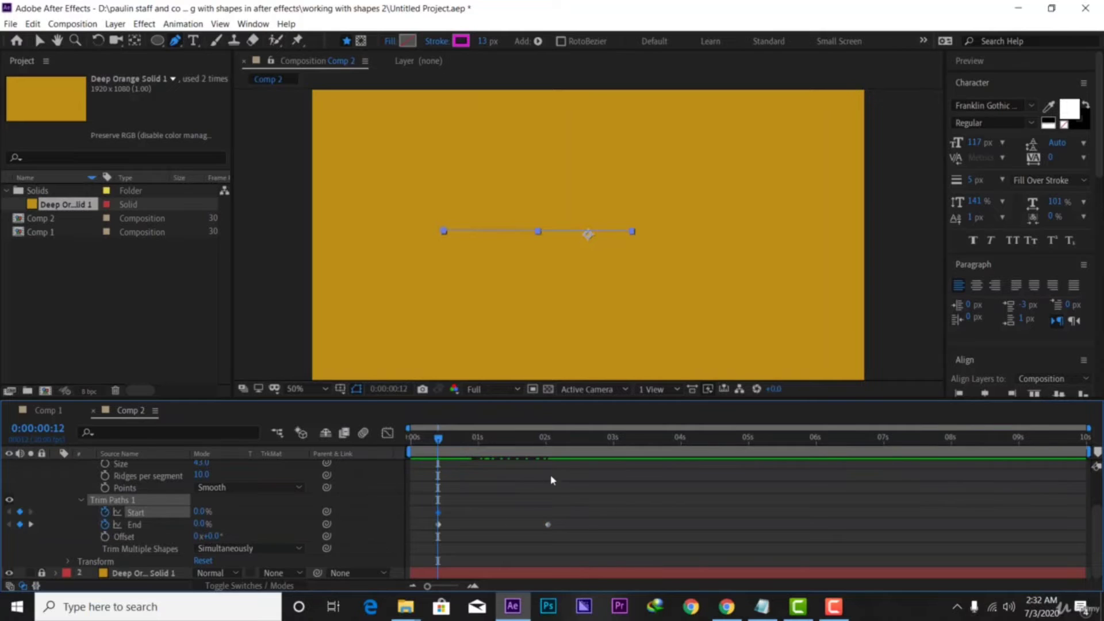
drag(439, 447, 552, 444)
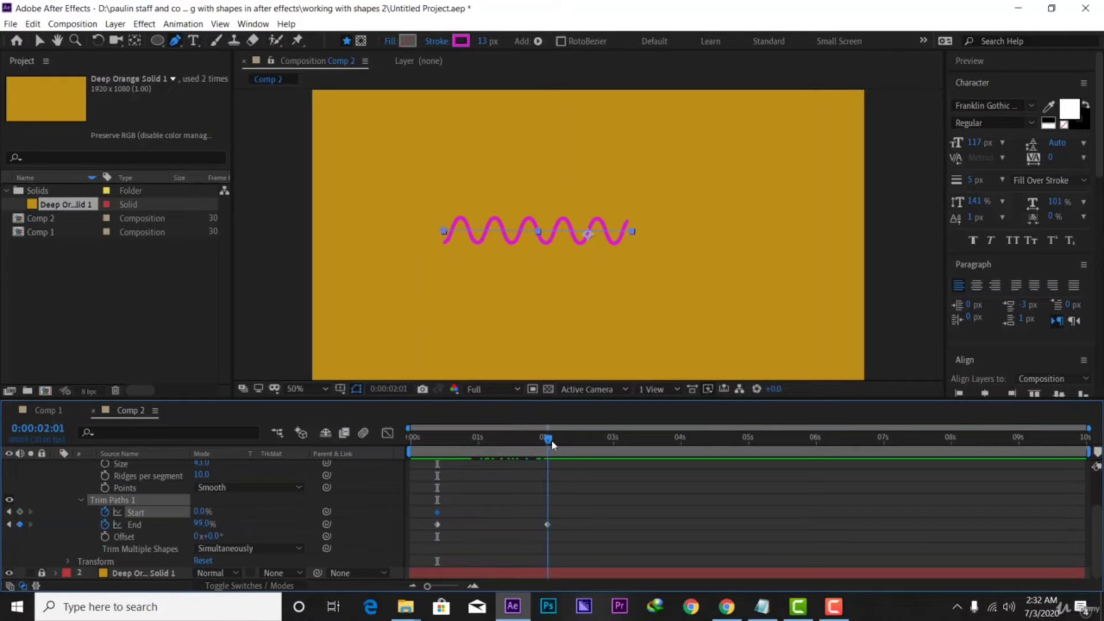
click(202, 511)
text(100)
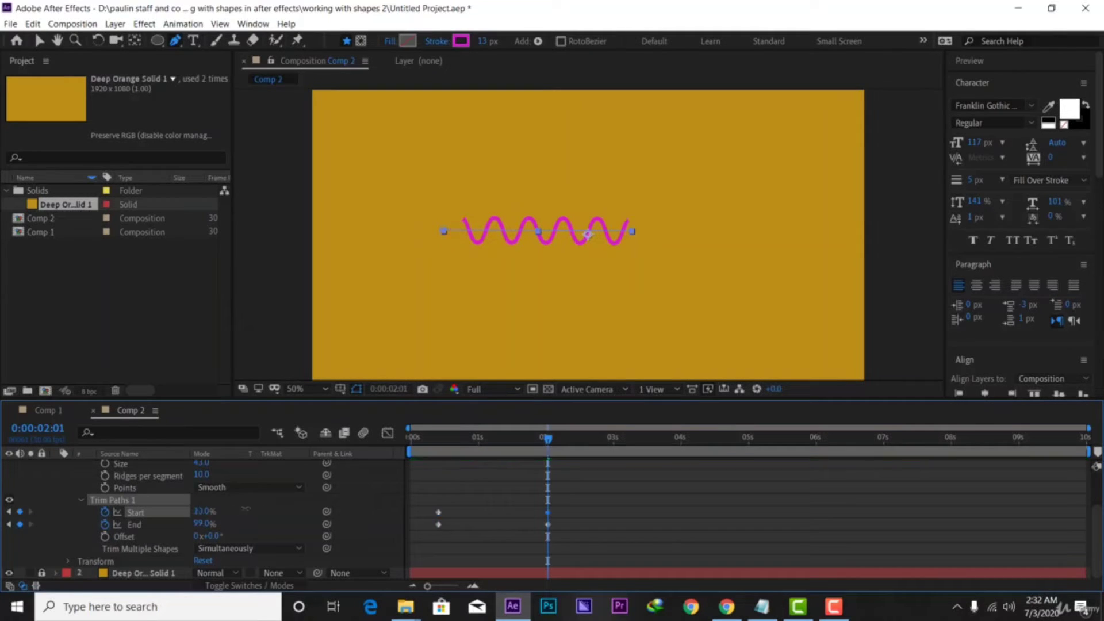
key(Return)
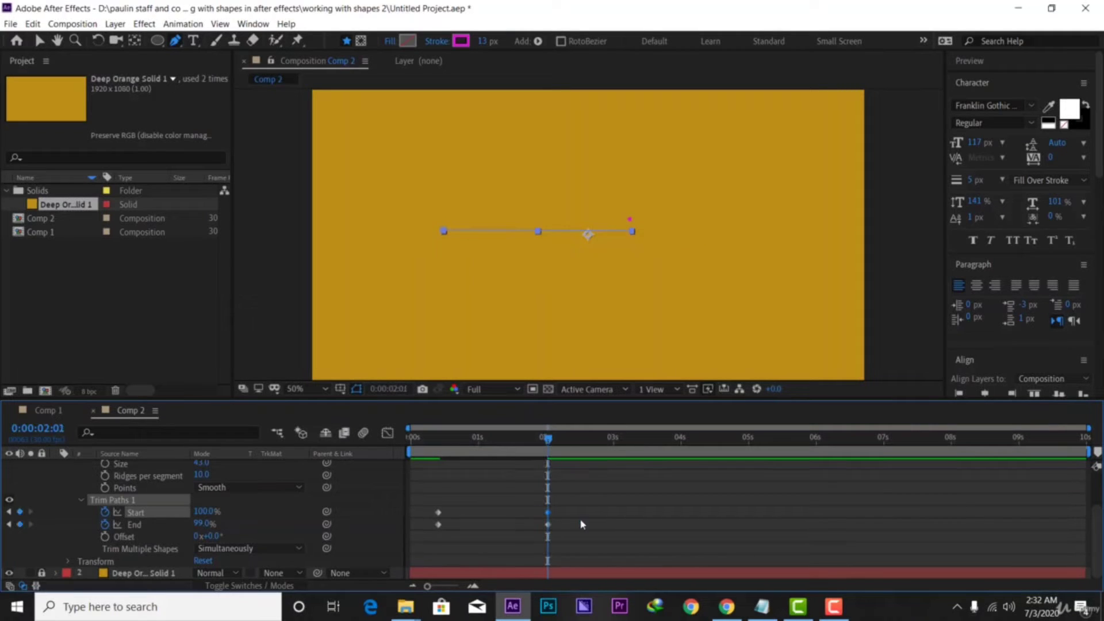
Scrub through the draw-on and erase, then select all four trim keyframes
drag(623, 502, 545, 517)
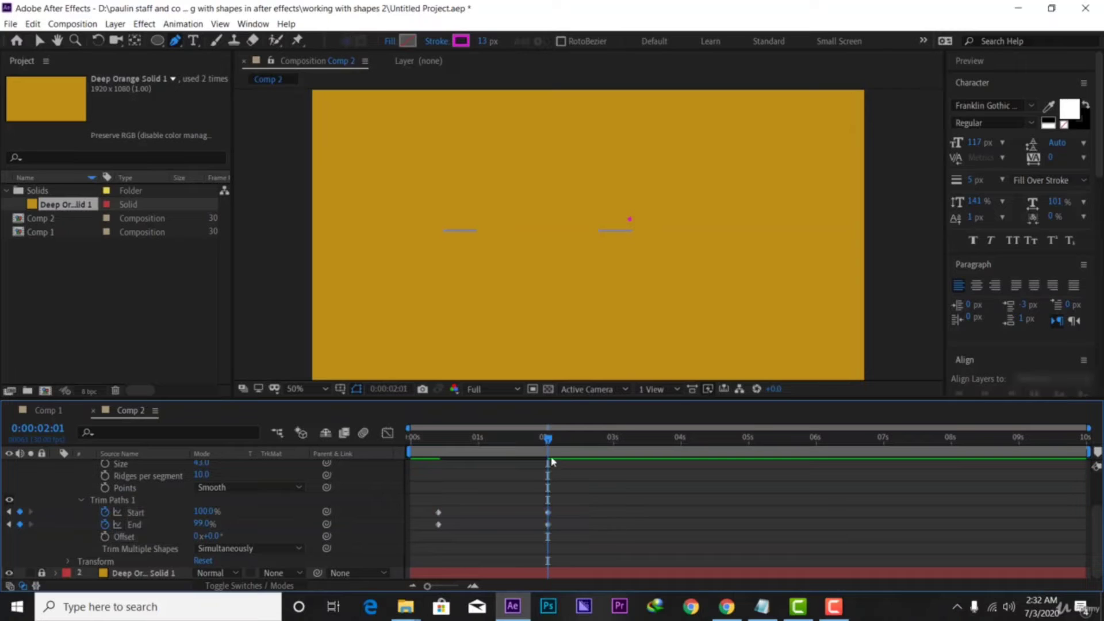
drag(534, 441, 374, 440)
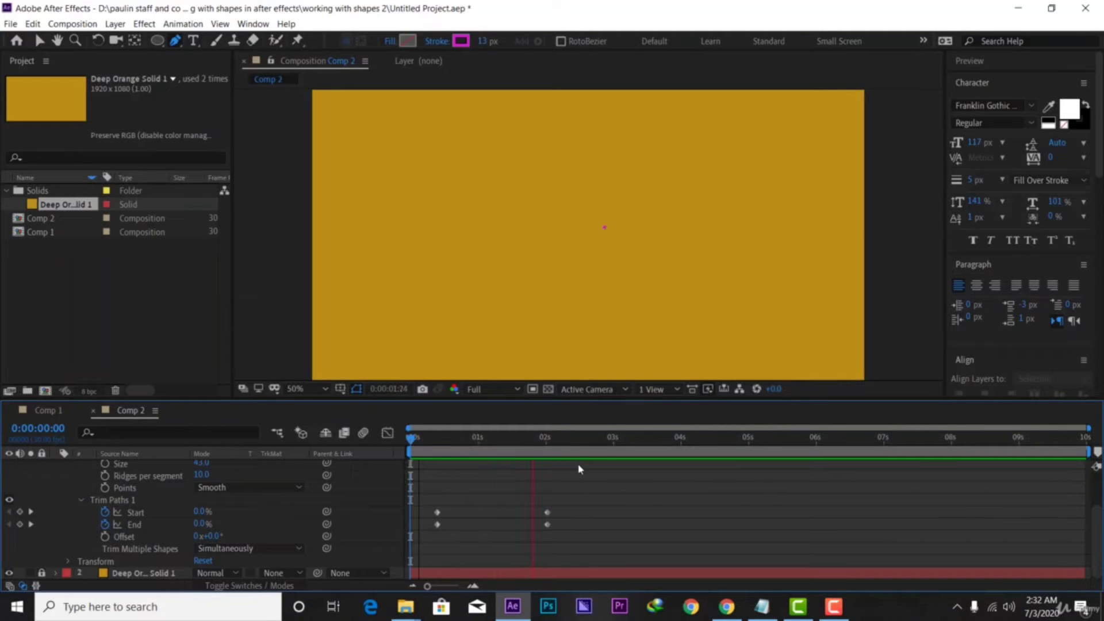
key(space)
click(548, 512)
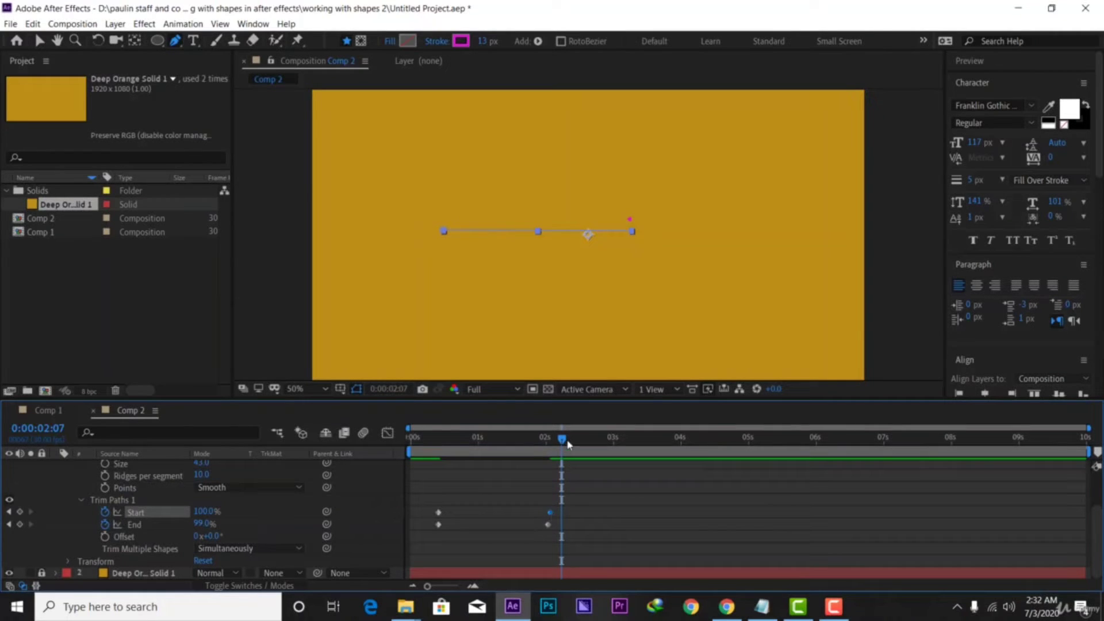
drag(562, 441, 547, 449)
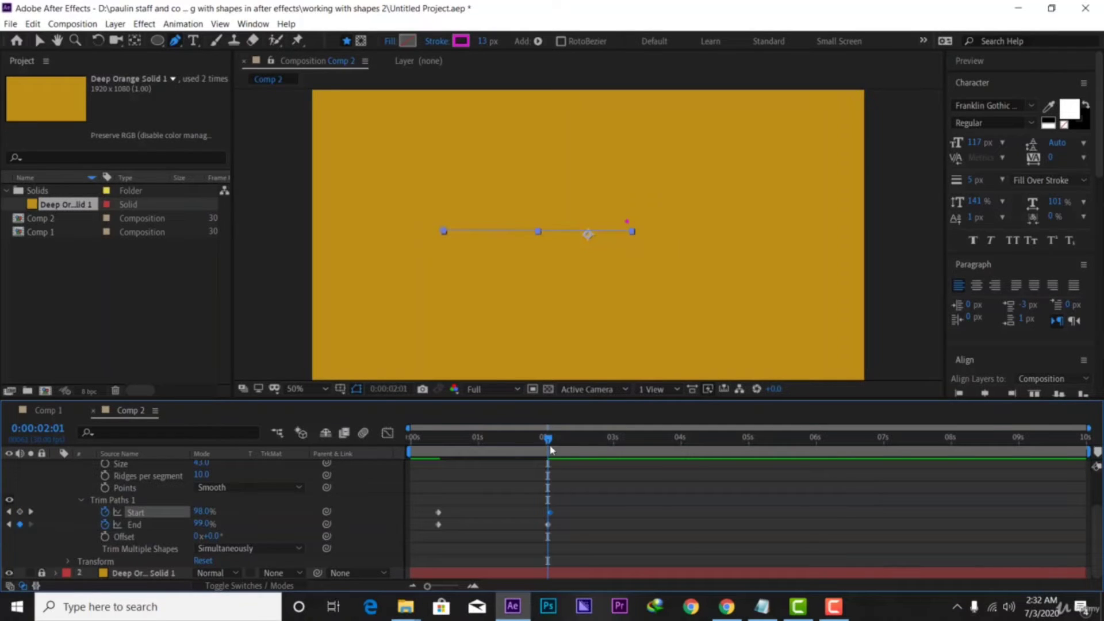
drag(549, 449, 415, 452)
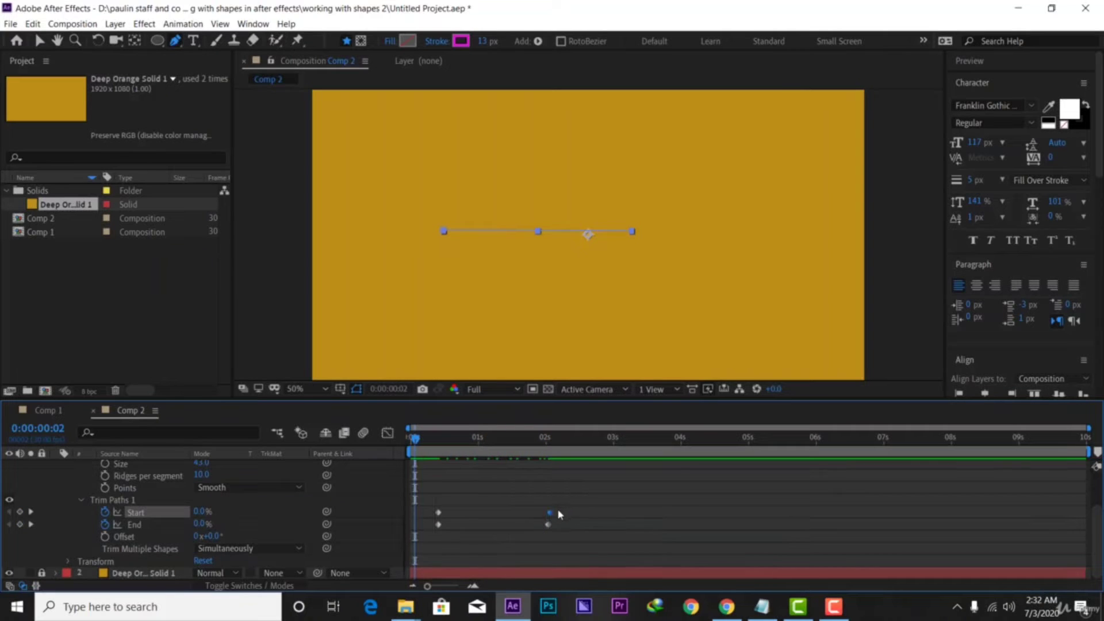
mouse_move(548, 512)
drag(631, 500, 402, 562)
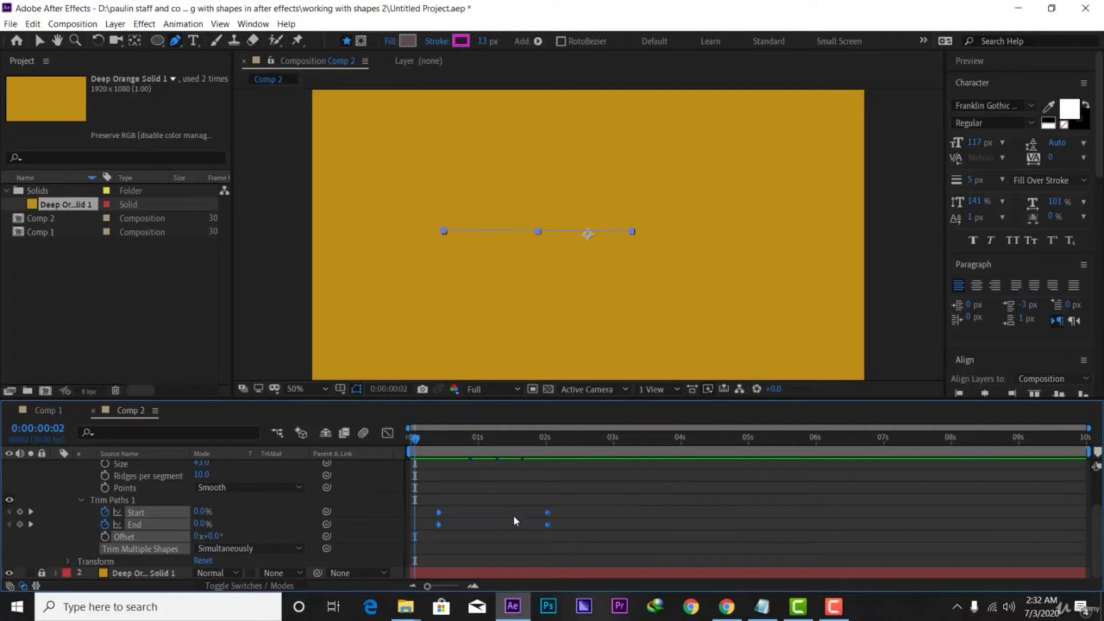
Easy Ease the four trim keyframes and raise their influence to about 92.66% in the speed graph
right_click(548, 527)
mouse_move(672, 513)
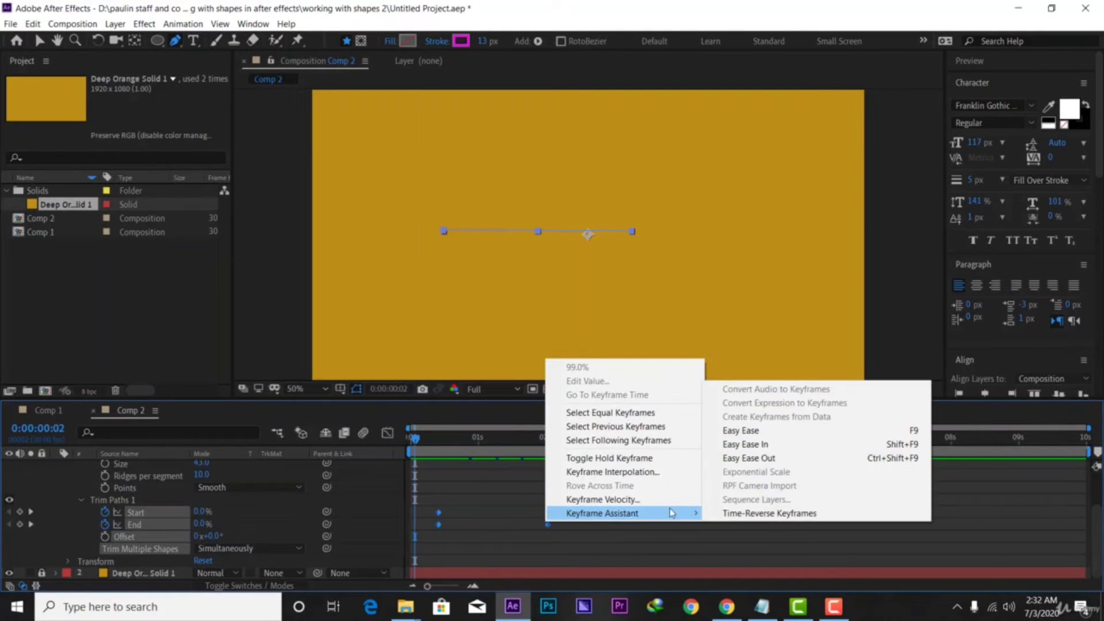
click(777, 435)
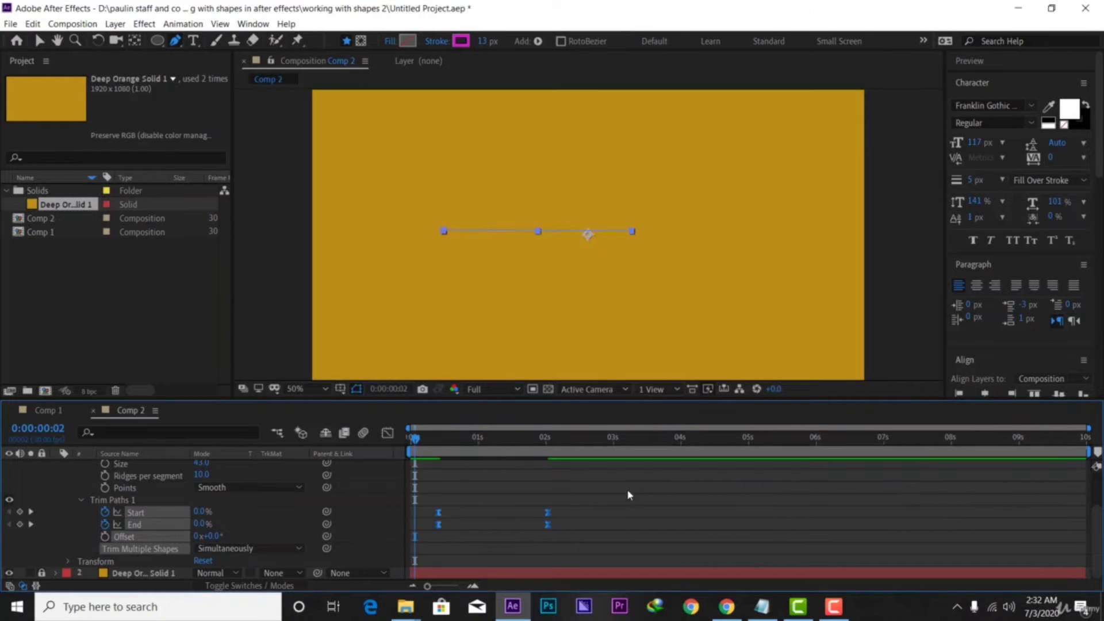
click(387, 433)
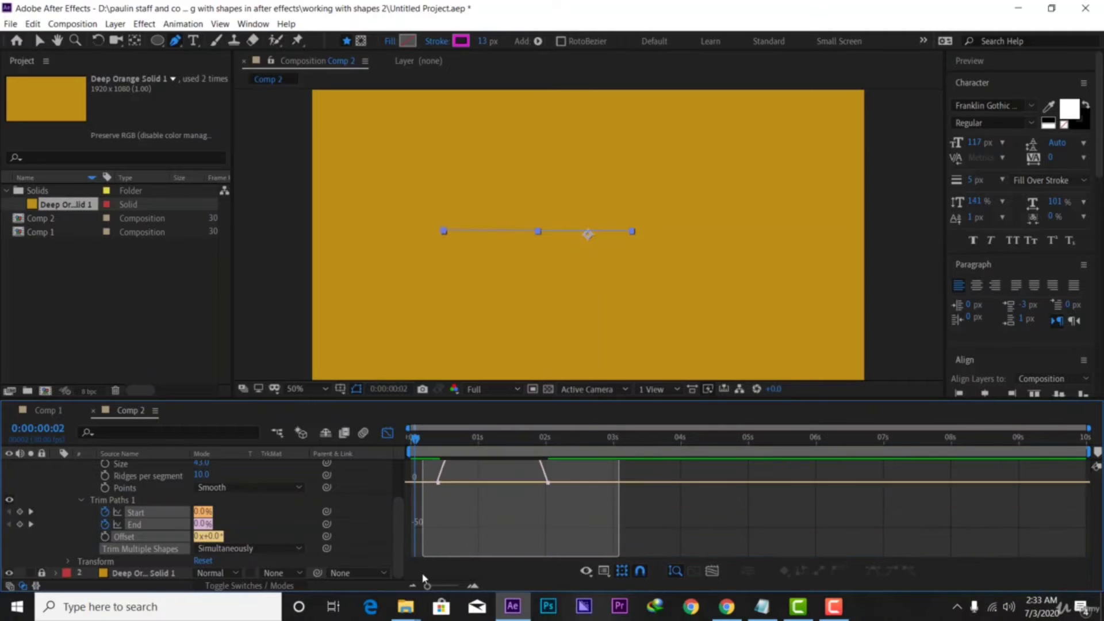
drag(422, 575, 424, 575)
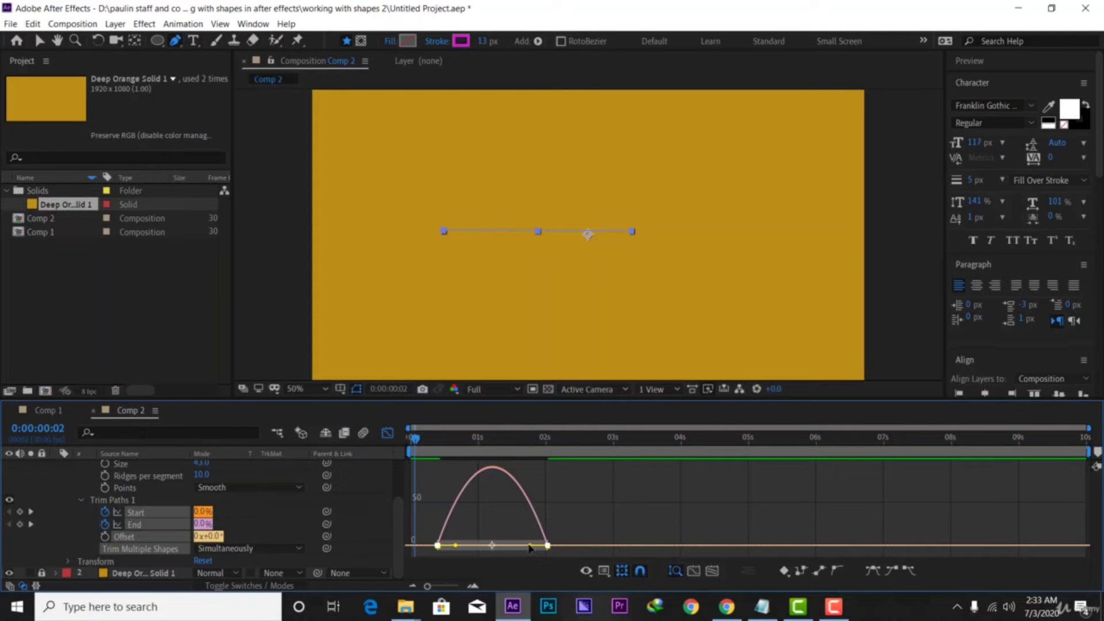
drag(529, 547, 493, 546)
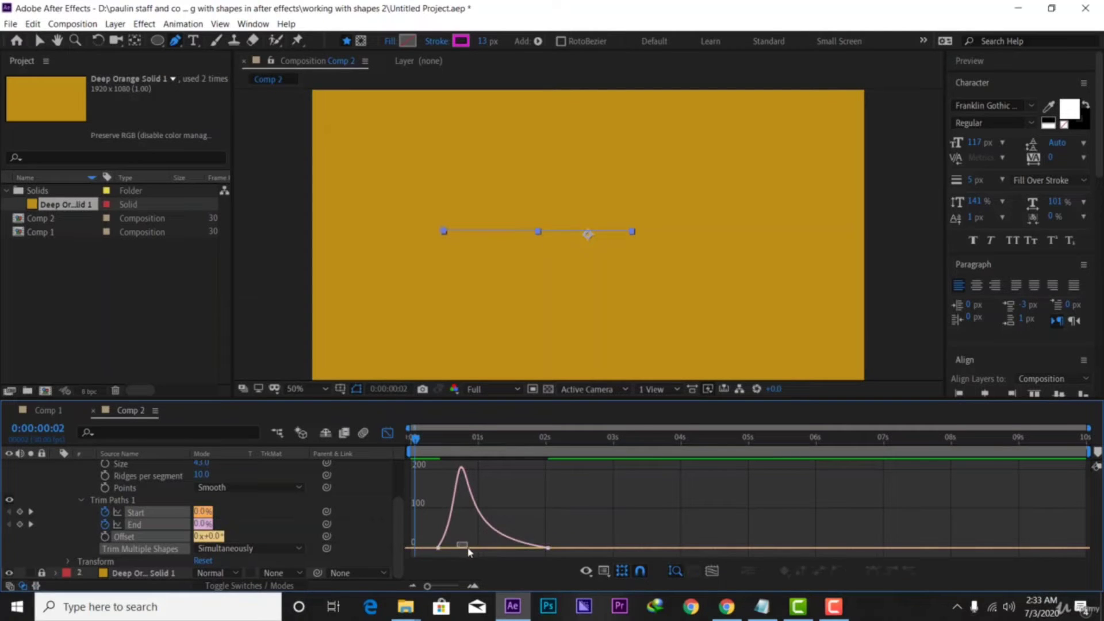
drag(579, 514, 493, 552)
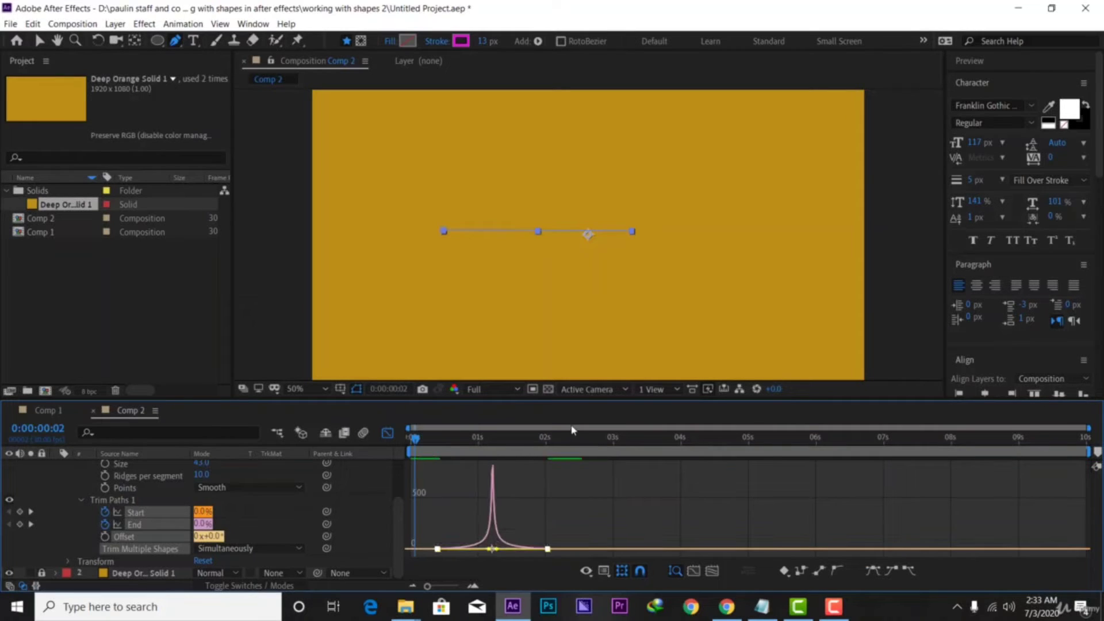
key(space)
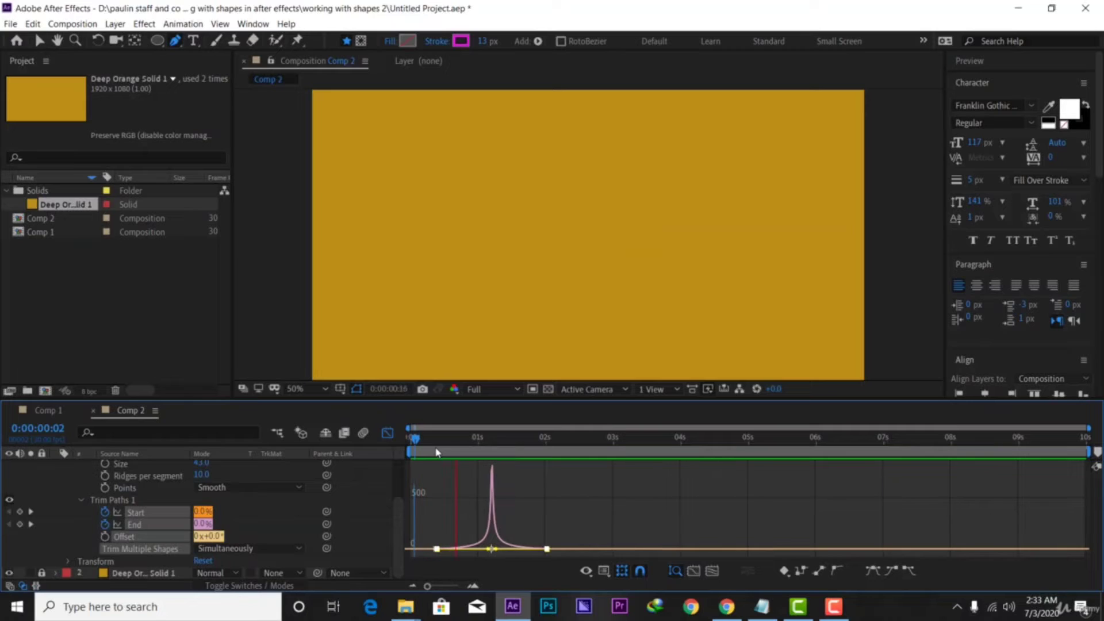
key(space)
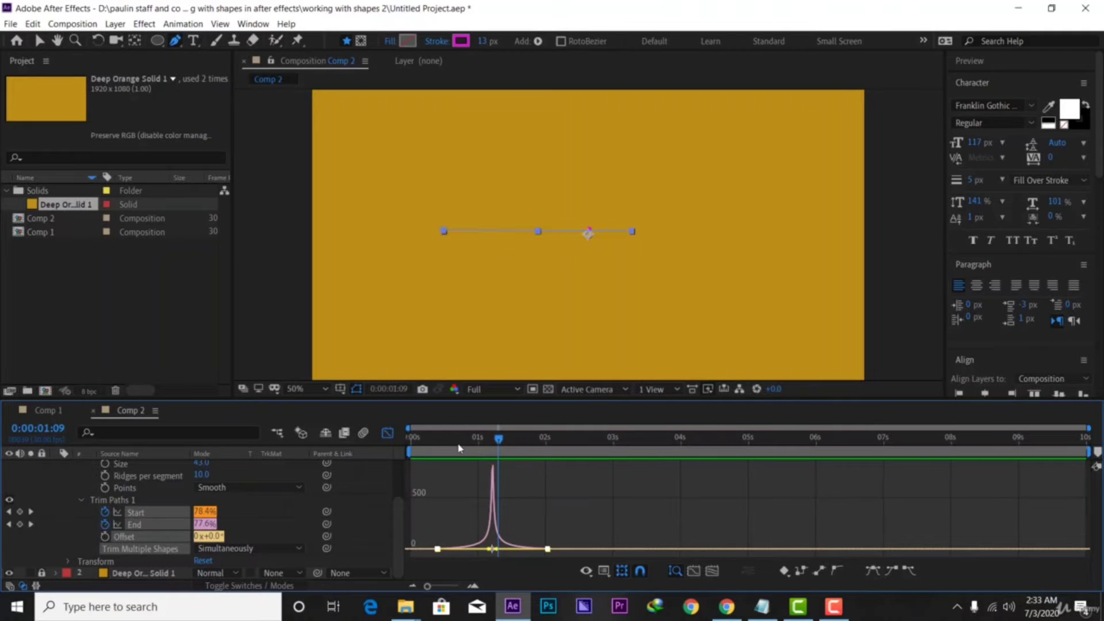
click(387, 433)
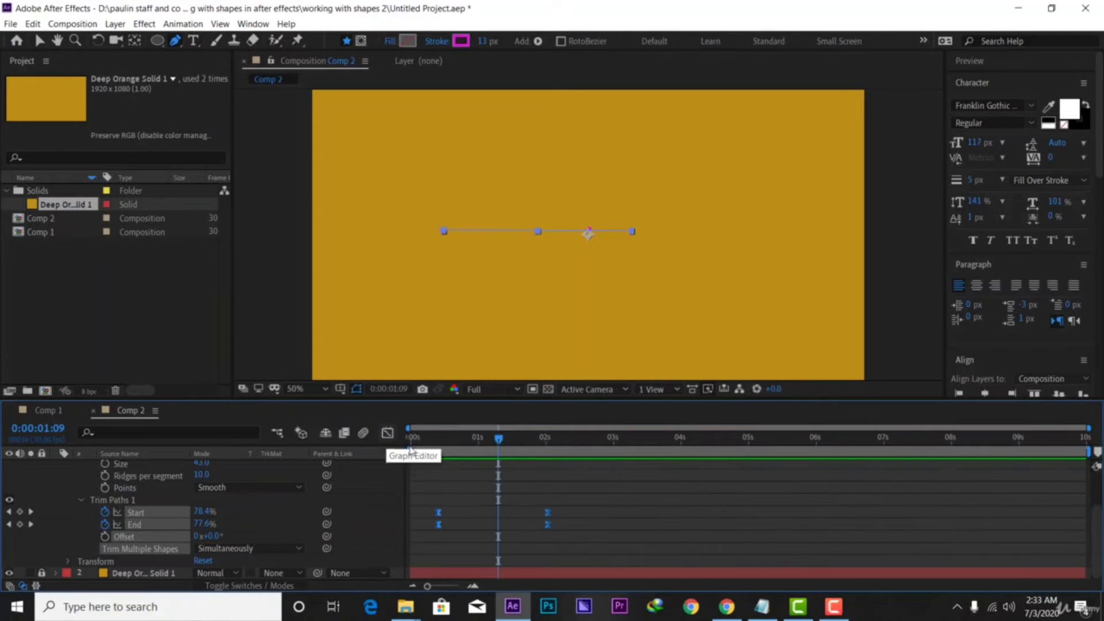
Delay both Start keyframes by about half a second and preview the travelling wave
click(464, 547)
drag(605, 500, 424, 516)
drag(550, 517, 568, 511)
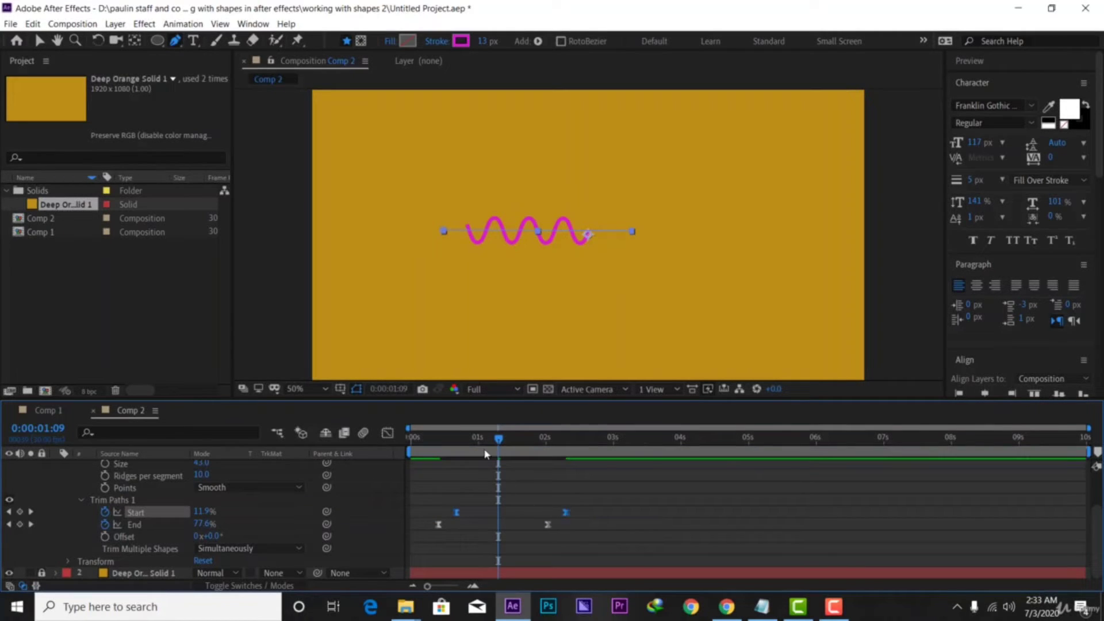
drag(500, 439, 389, 456)
key(space)
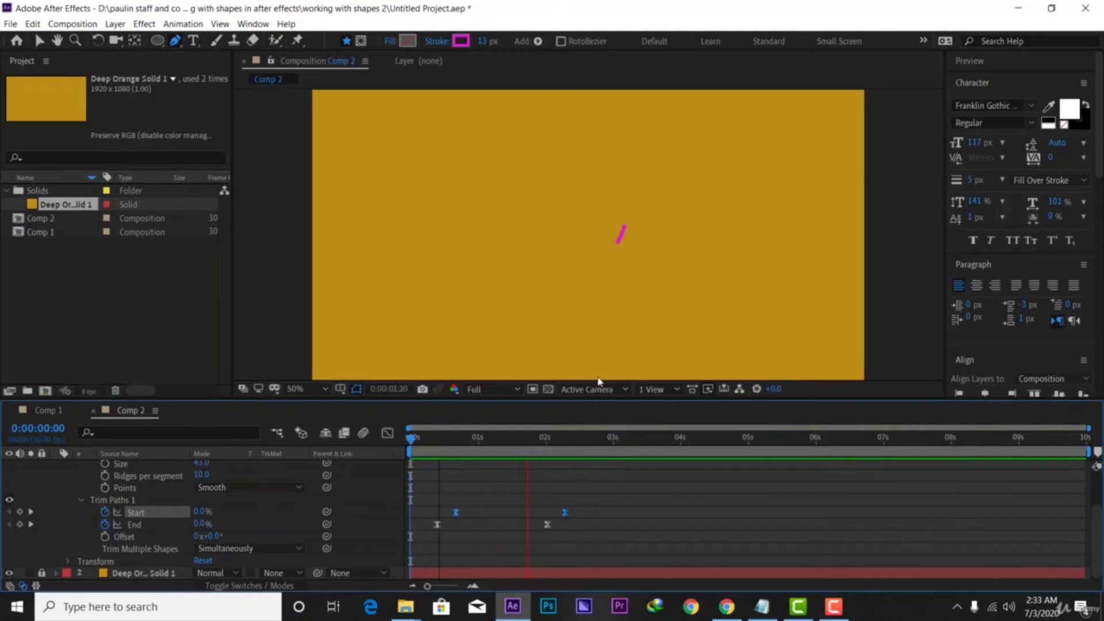
key(space)
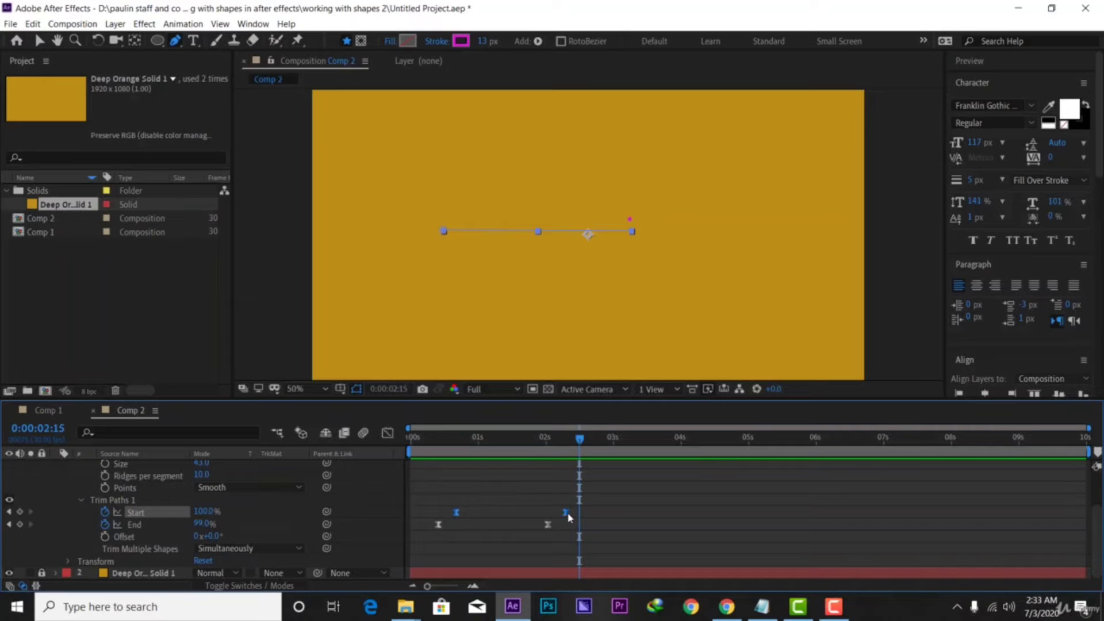
drag(568, 517, 587, 516)
key(space)
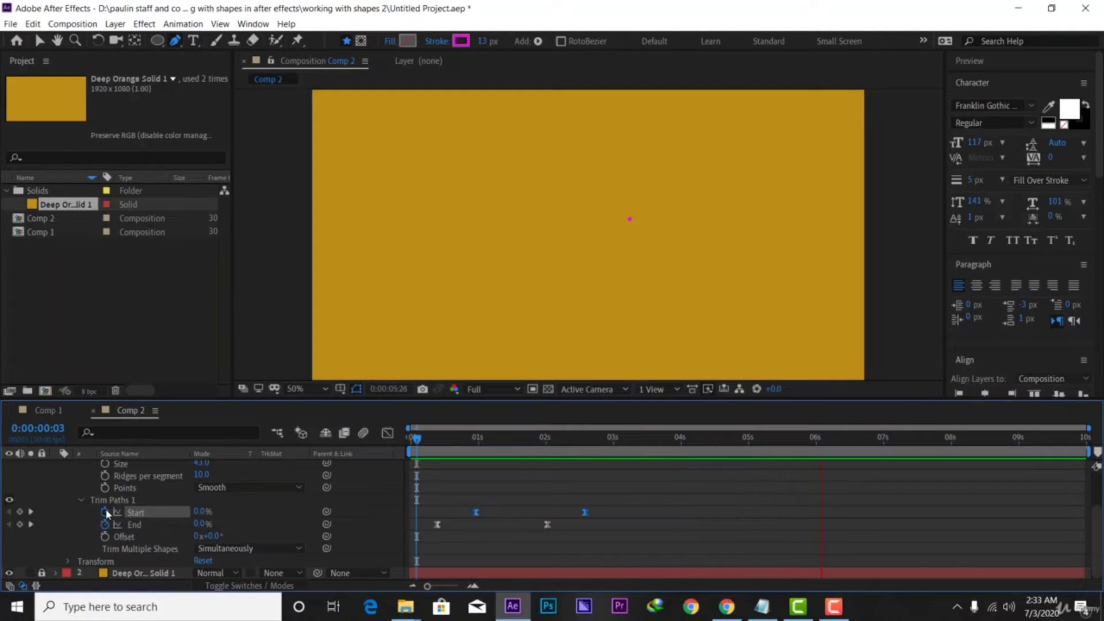
Duplicate the wave shape layer with Ctrl+D, then select Shape Layer 3
scroll(106, 514, up, 5)
click(56, 466)
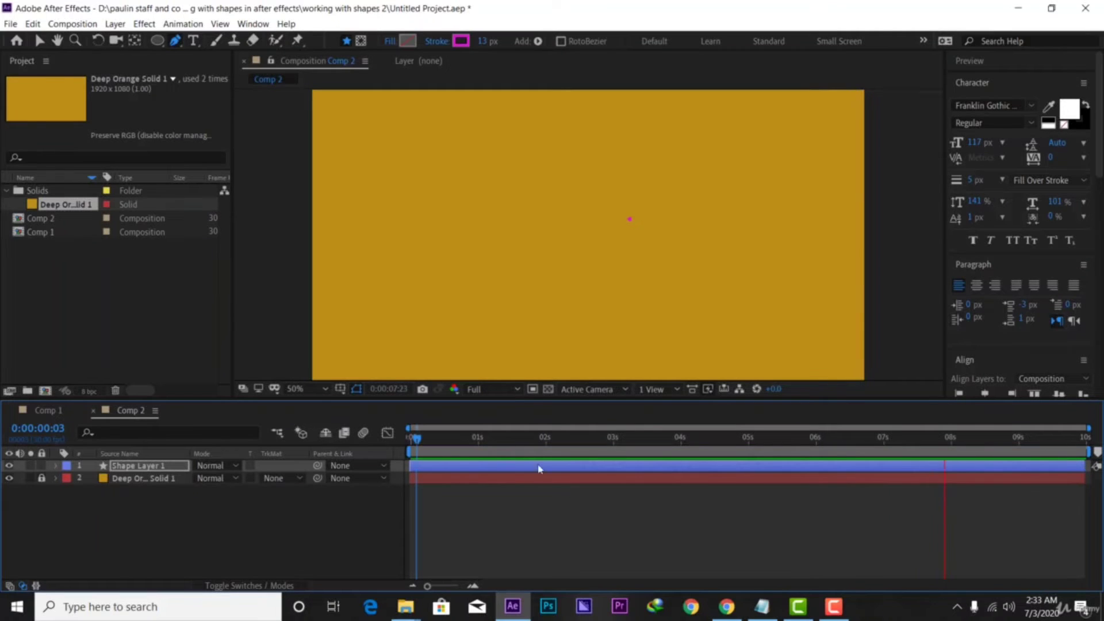
drag(1009, 458, 445, 467)
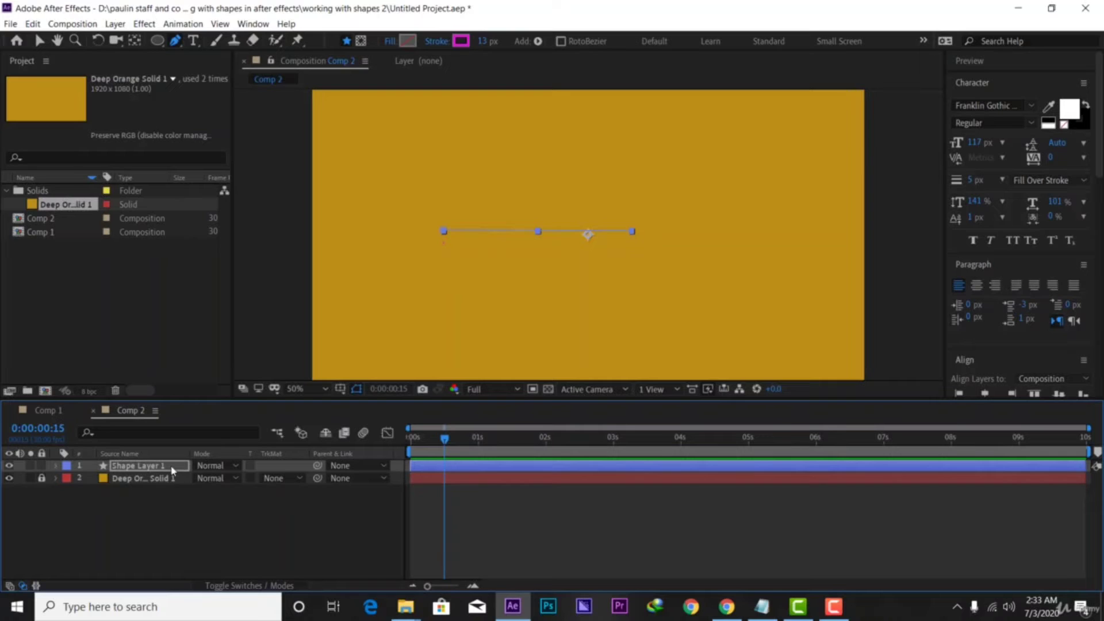
key(Return)
key(ctrl+d)
key(ctrl+d)
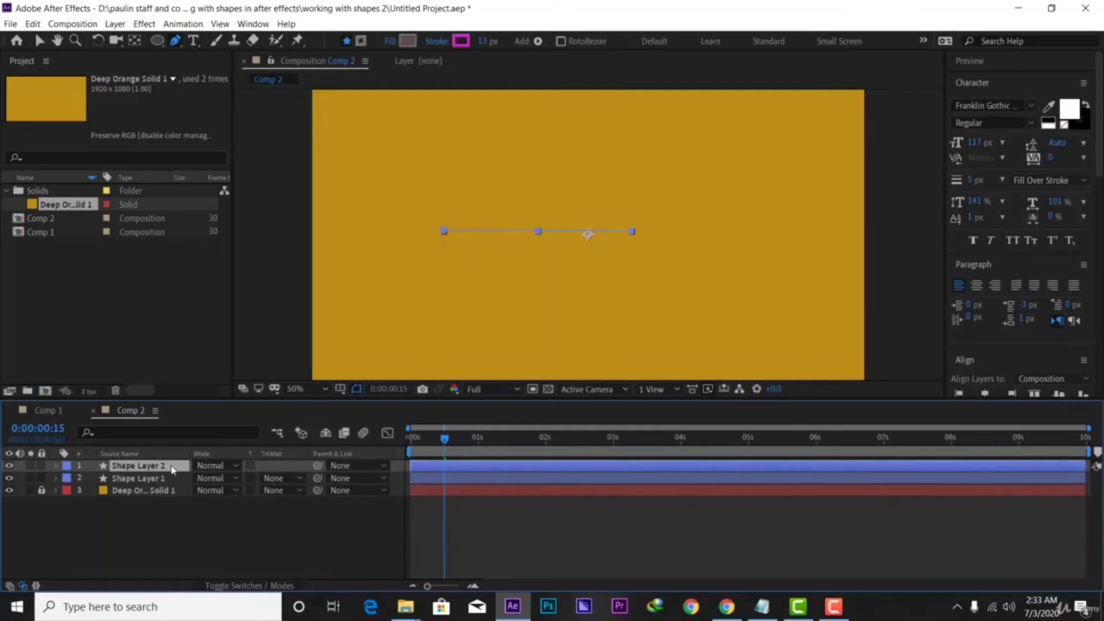
key(ctrl+d)
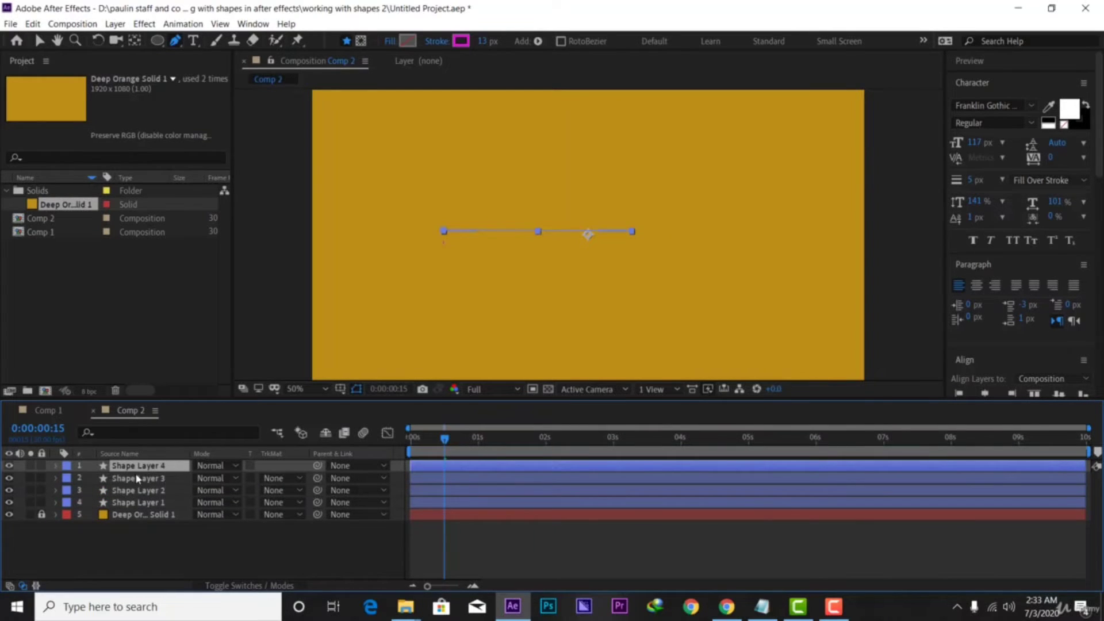
click(137, 479)
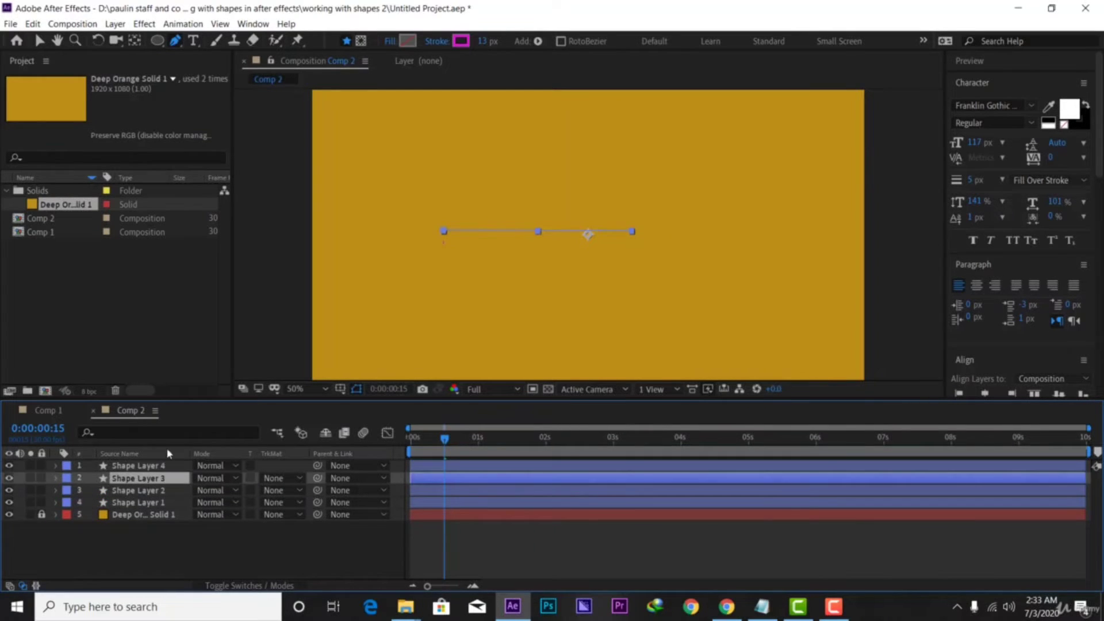
Set Shape Layer 3's stroke colour to deep violet
click(461, 41)
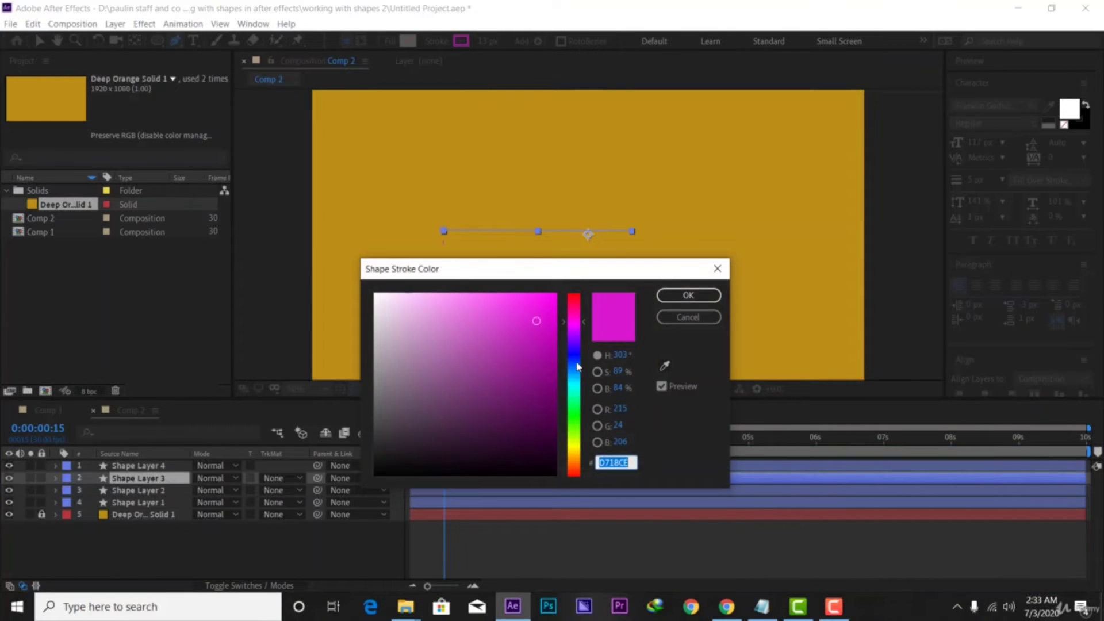
drag(577, 366, 575, 346)
click(550, 347)
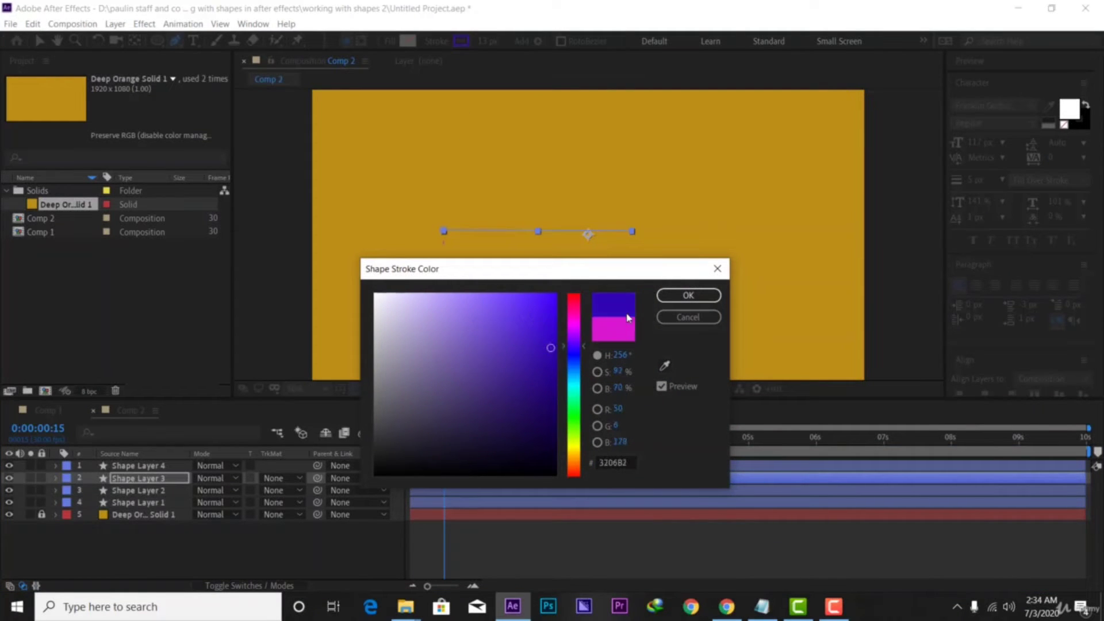
click(690, 296)
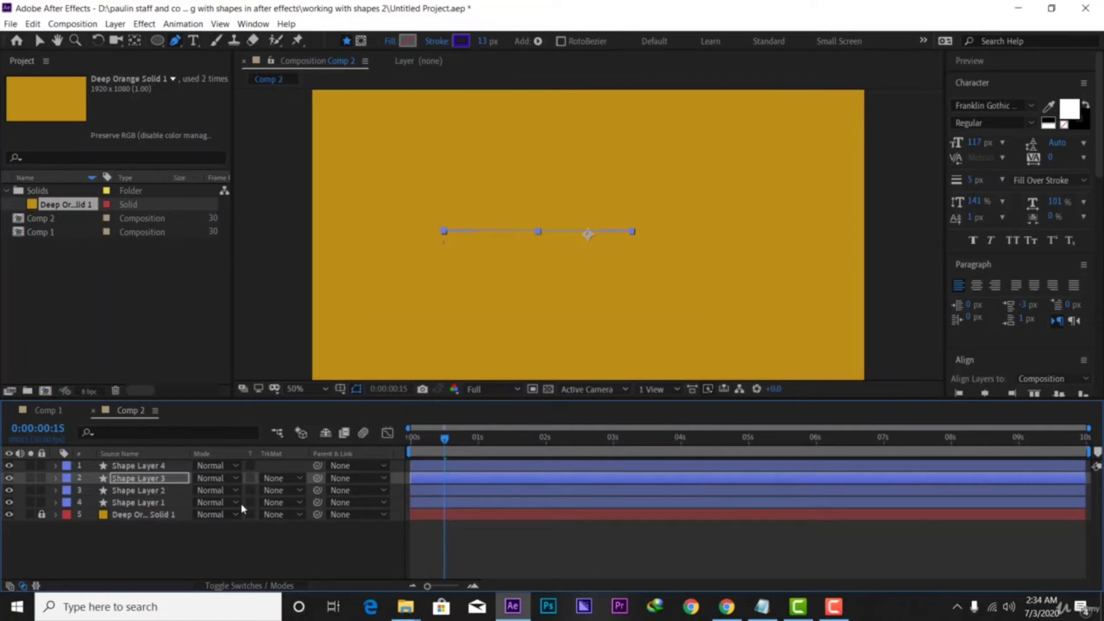
Set Shape Layer 2's stroke colour to red-orange ED2E06
click(146, 494)
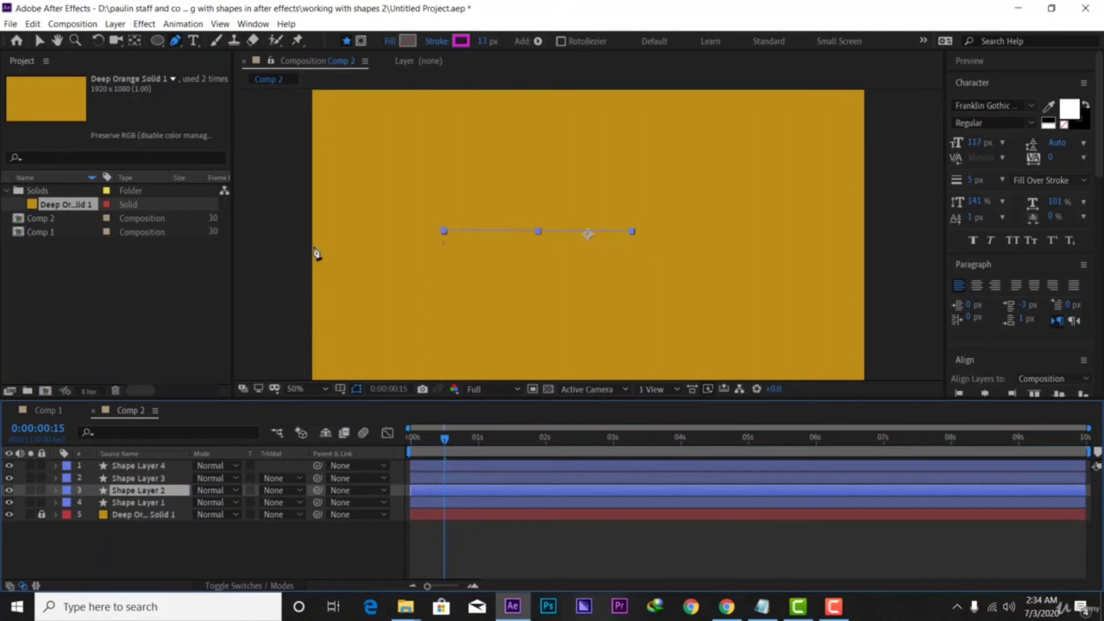
click(460, 40)
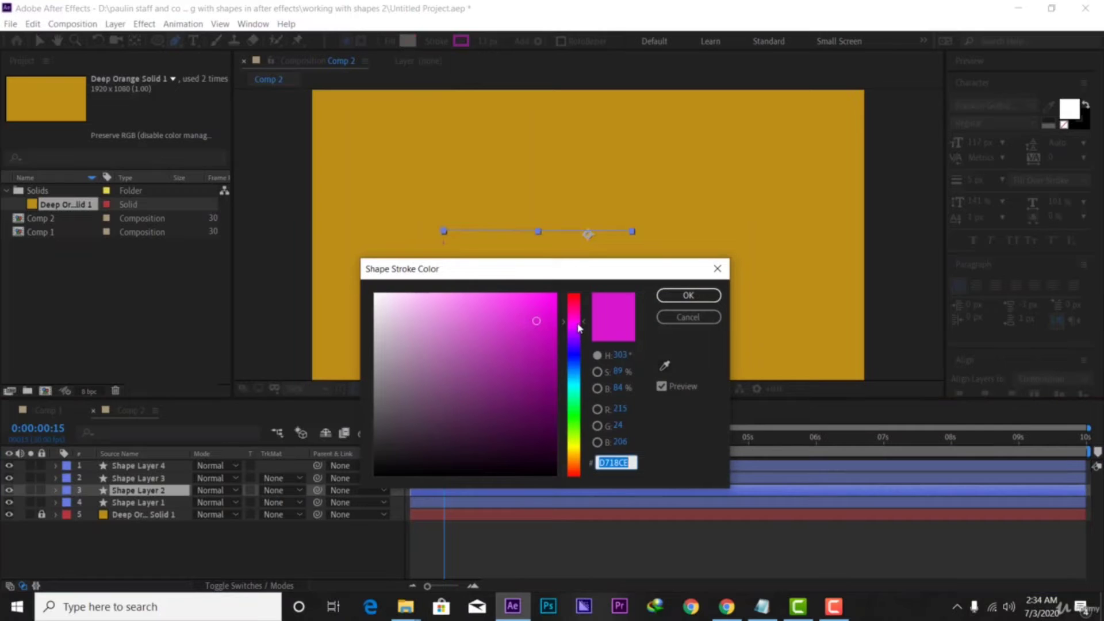
drag(578, 328, 551, 304)
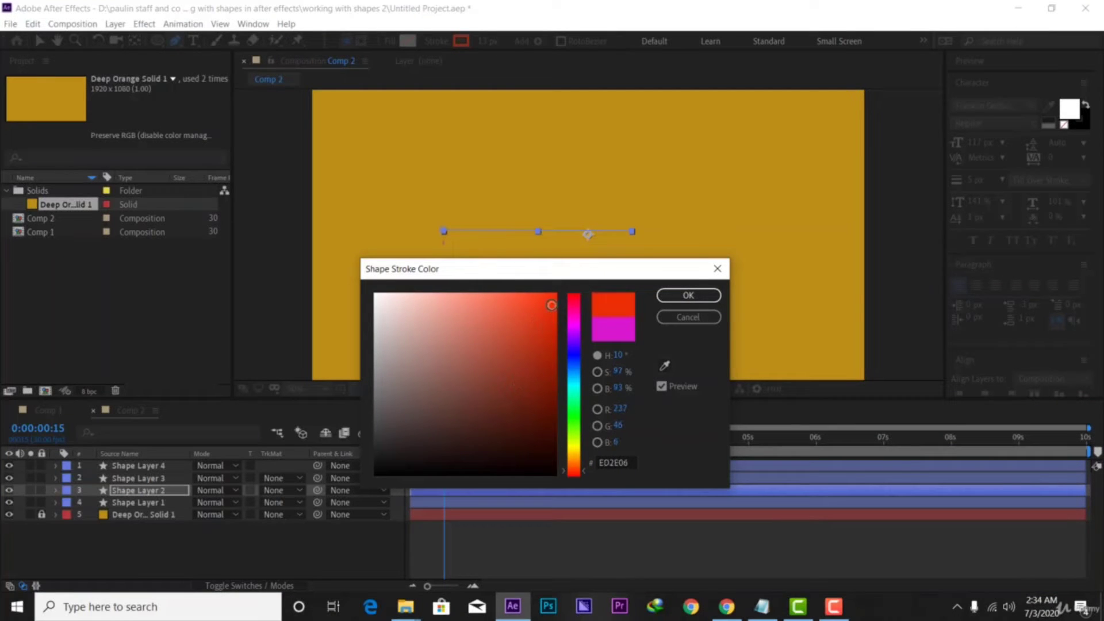
click(673, 296)
Set Shape Layer 1's stroke colour to teal 158D7D
click(134, 504)
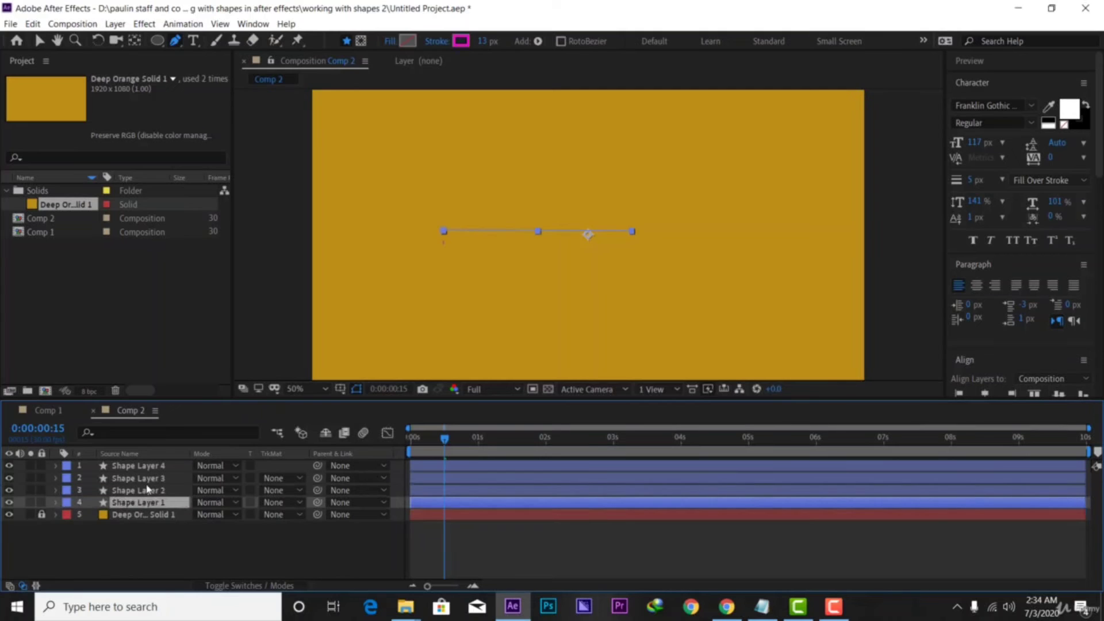
click(461, 42)
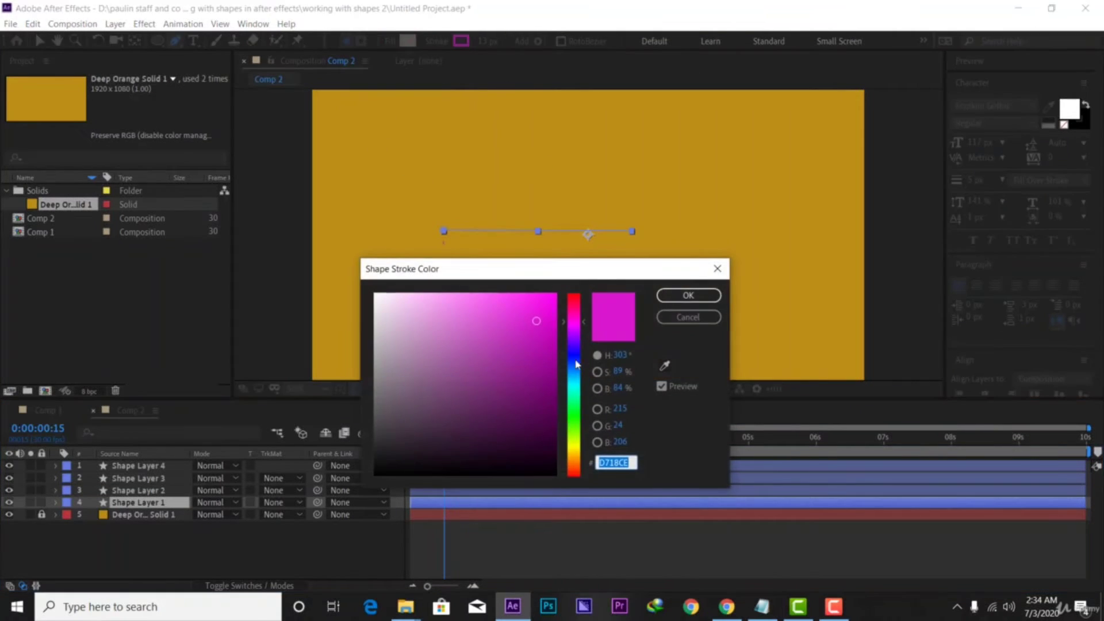
click(579, 389)
drag(497, 323, 528, 373)
click(689, 295)
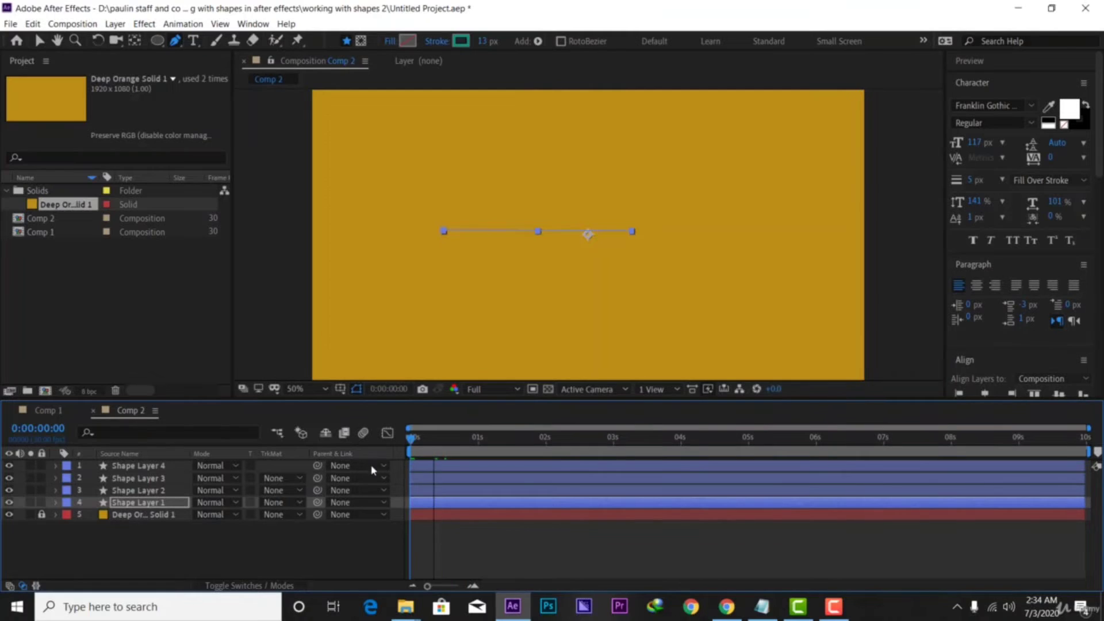
Select all four shape layers, show their Position, and drag them up together
key(space)
key(space)
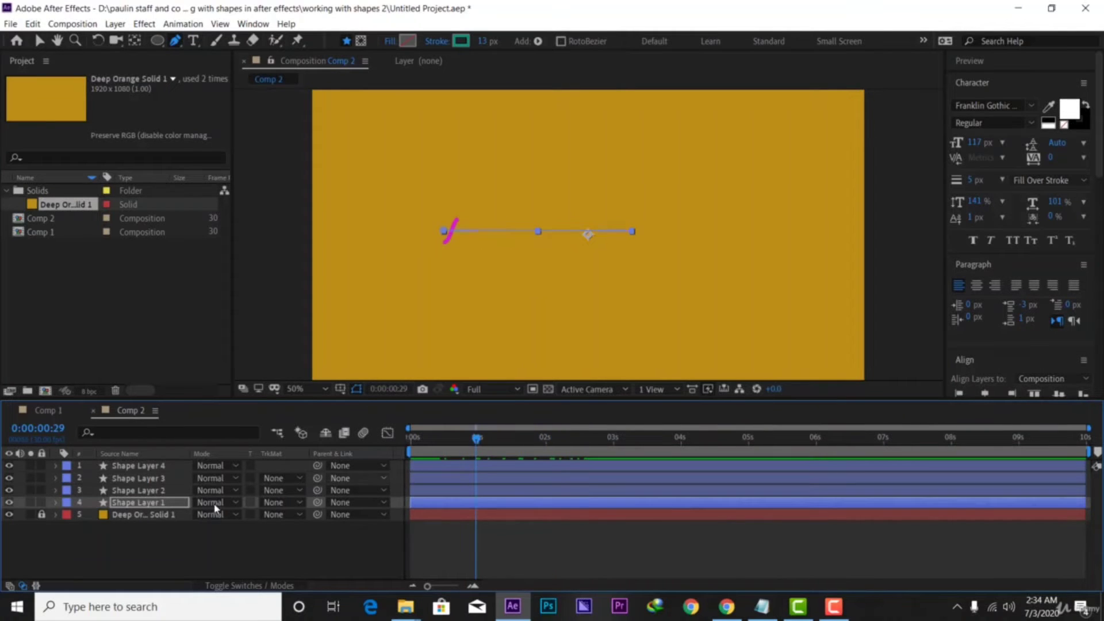
click(143, 468)
ctrl+click(152, 480)
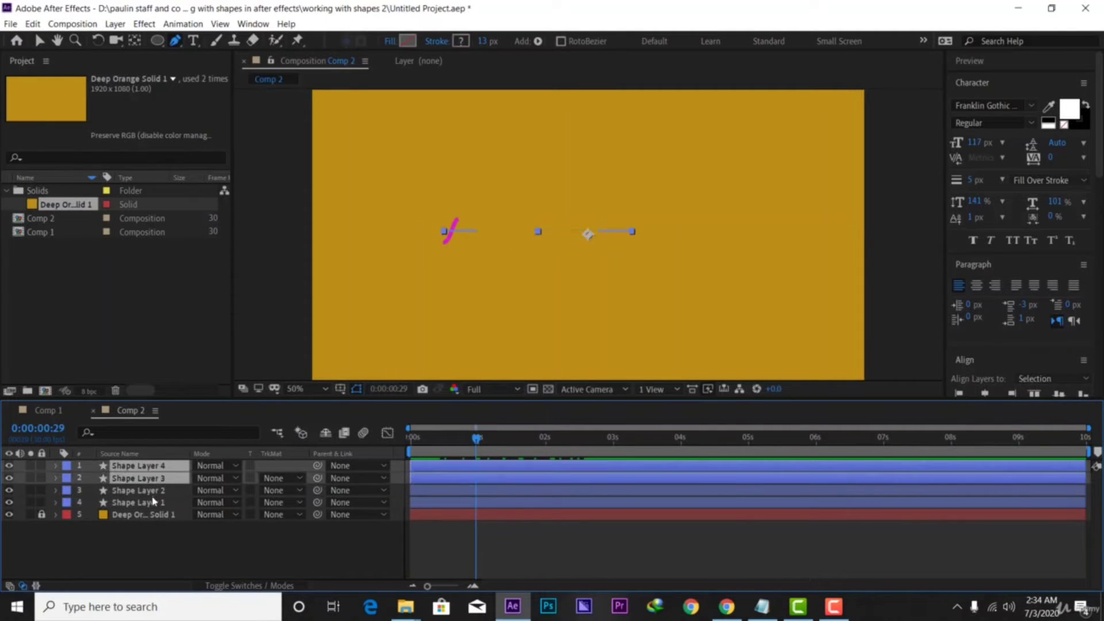
ctrl+click(153, 496)
ctrl+click(147, 504)
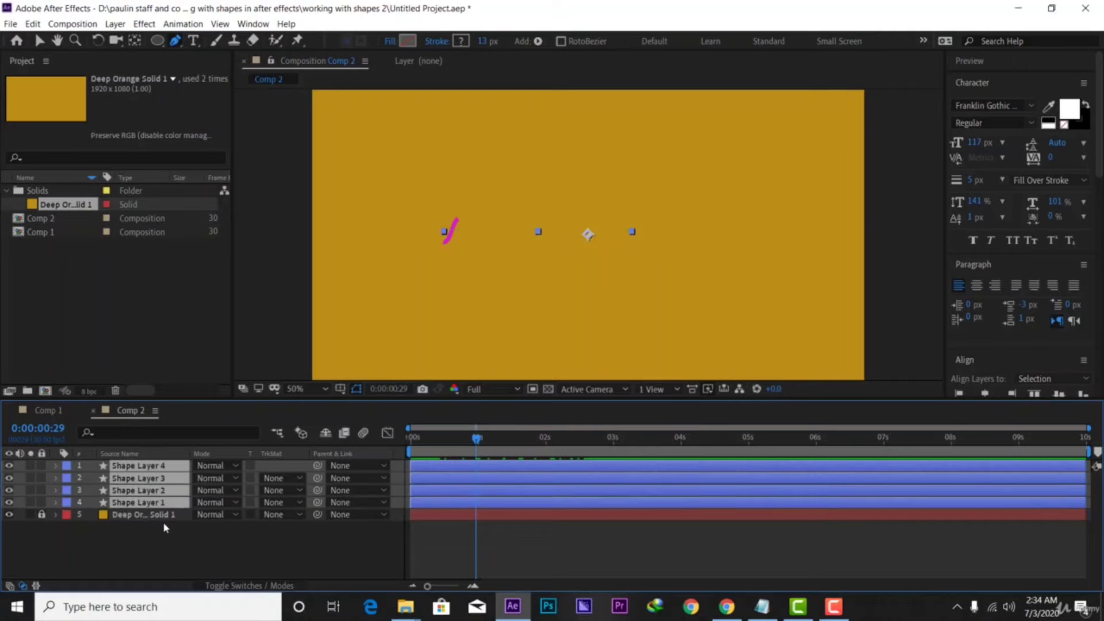
key(p)
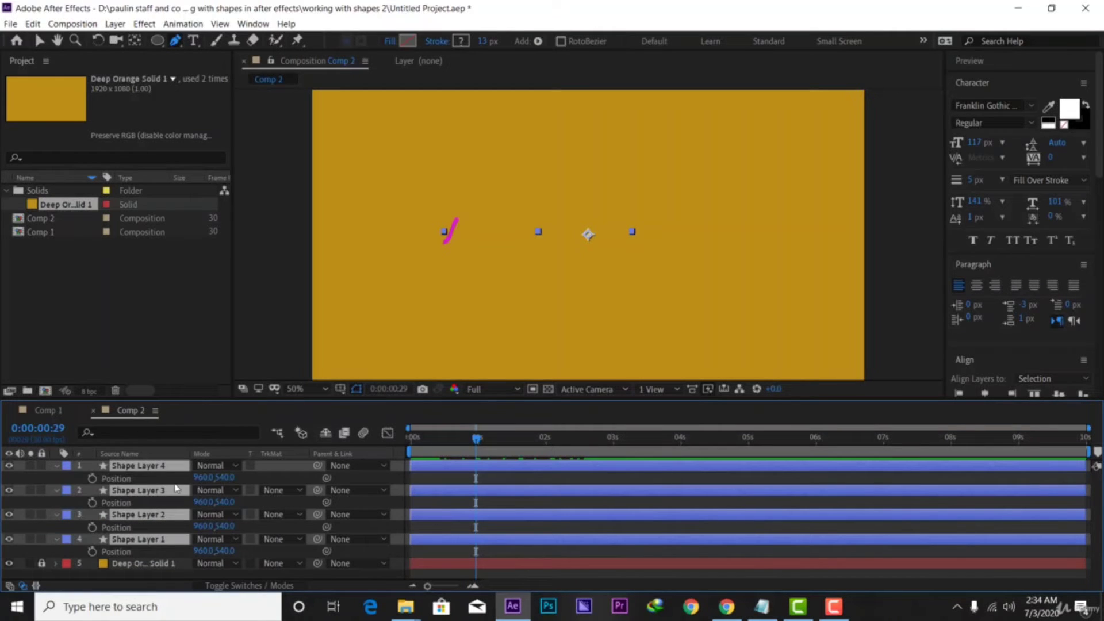
drag(225, 477, 153, 478)
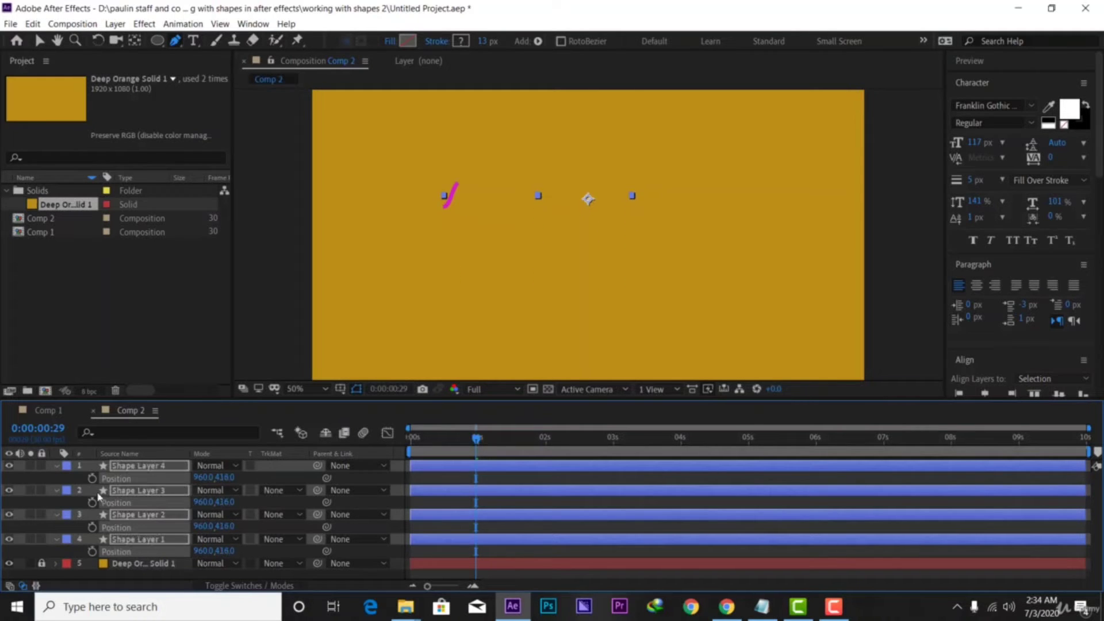
Scrub the four waves' Position Y down, then back up together, and deselect them
click(134, 470)
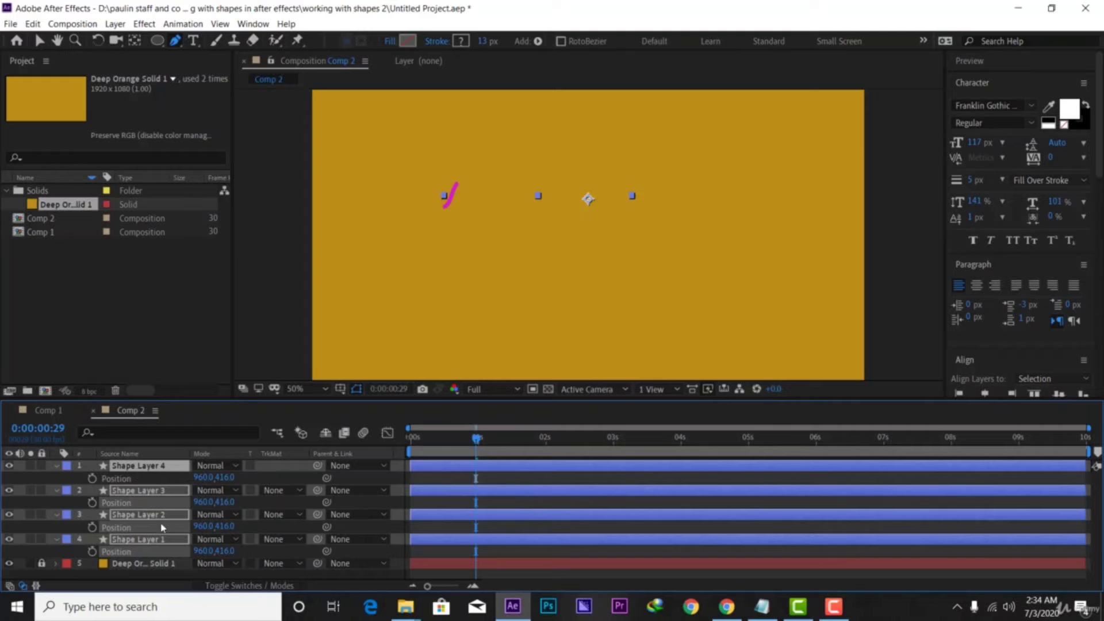
click(140, 493)
click(142, 515)
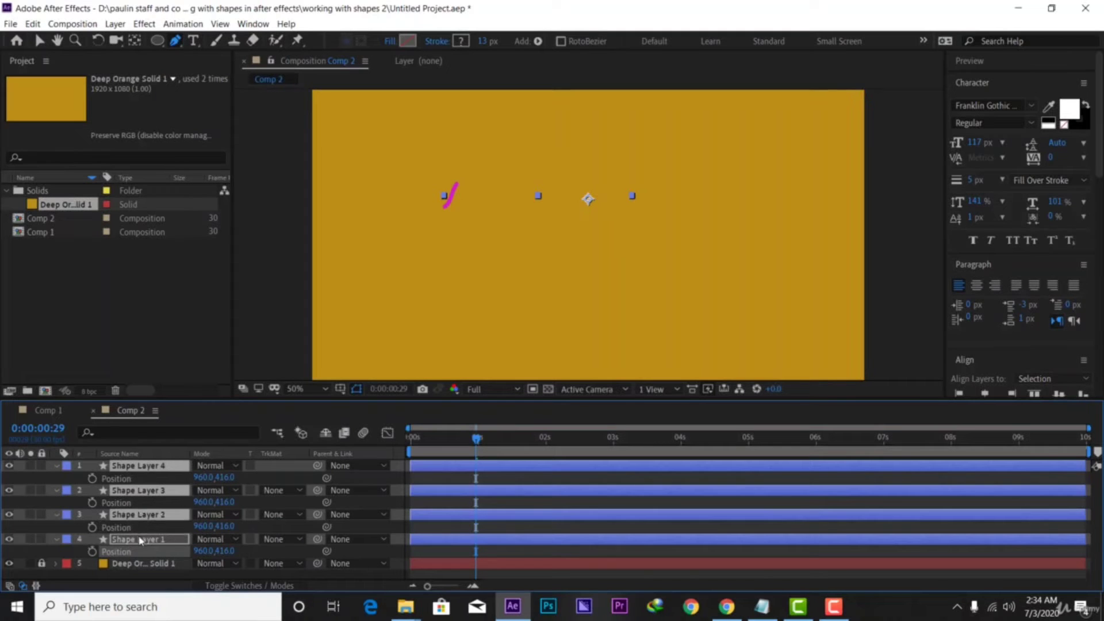
click(139, 539)
drag(228, 503, 393, 496)
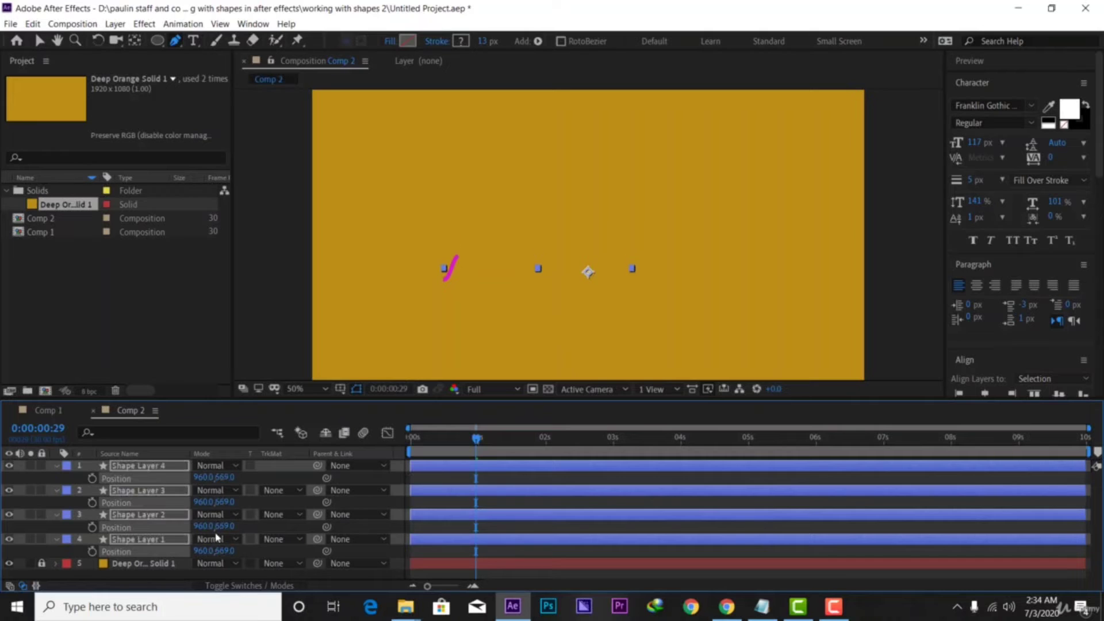
click(150, 468)
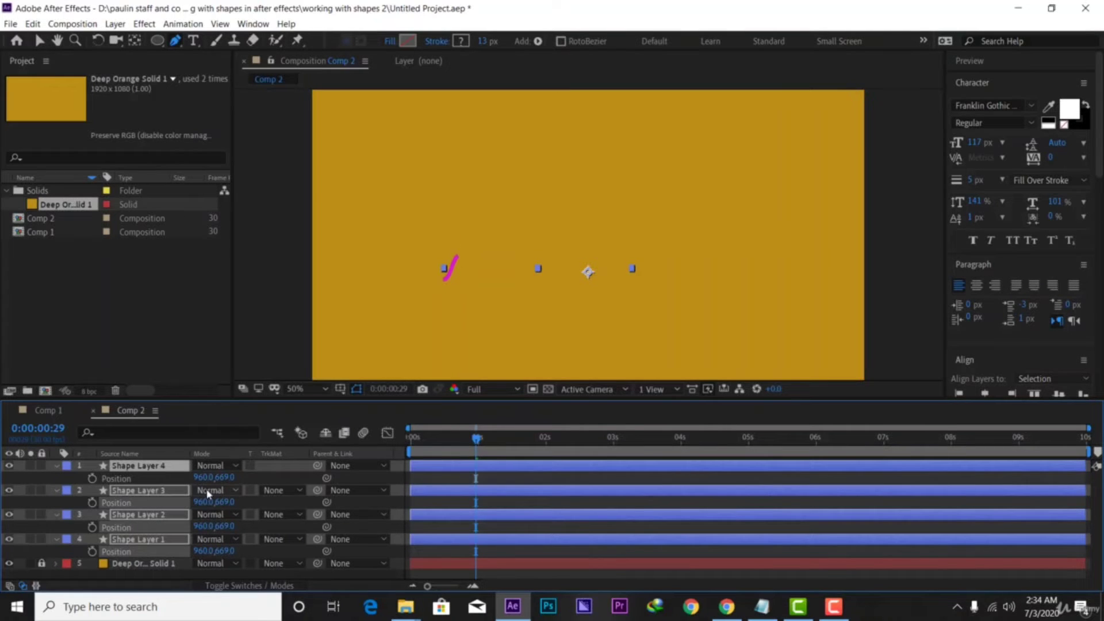
drag(228, 478, 80, 461)
click(149, 573)
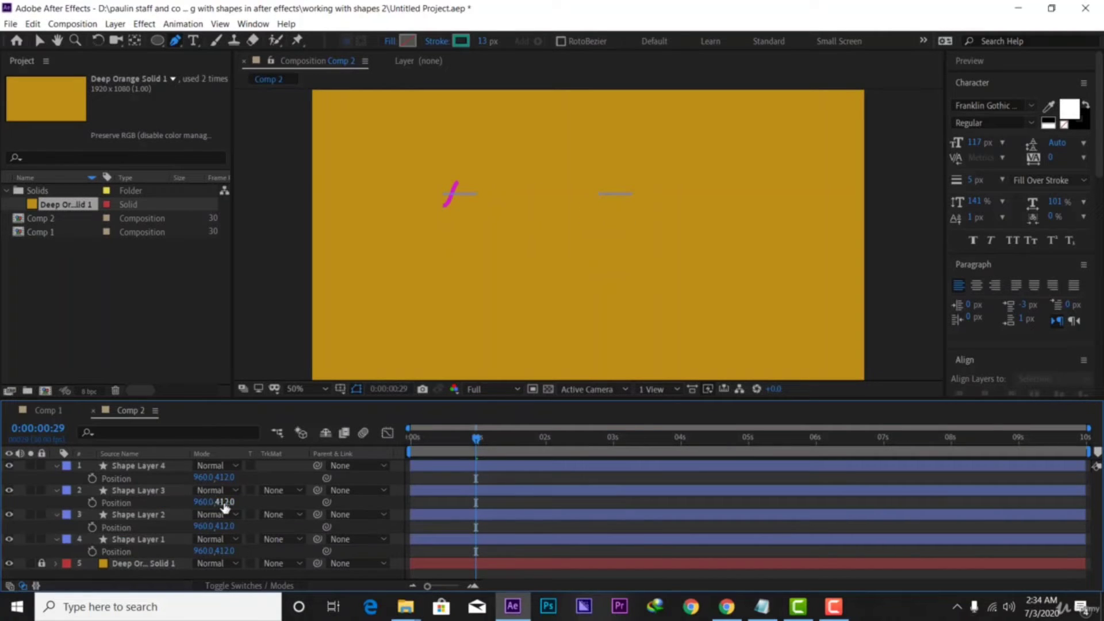
Set each wave's Y separately (238, 412, 648, 810) to stack them, then preview from the start
drag(216, 502, 276, 502)
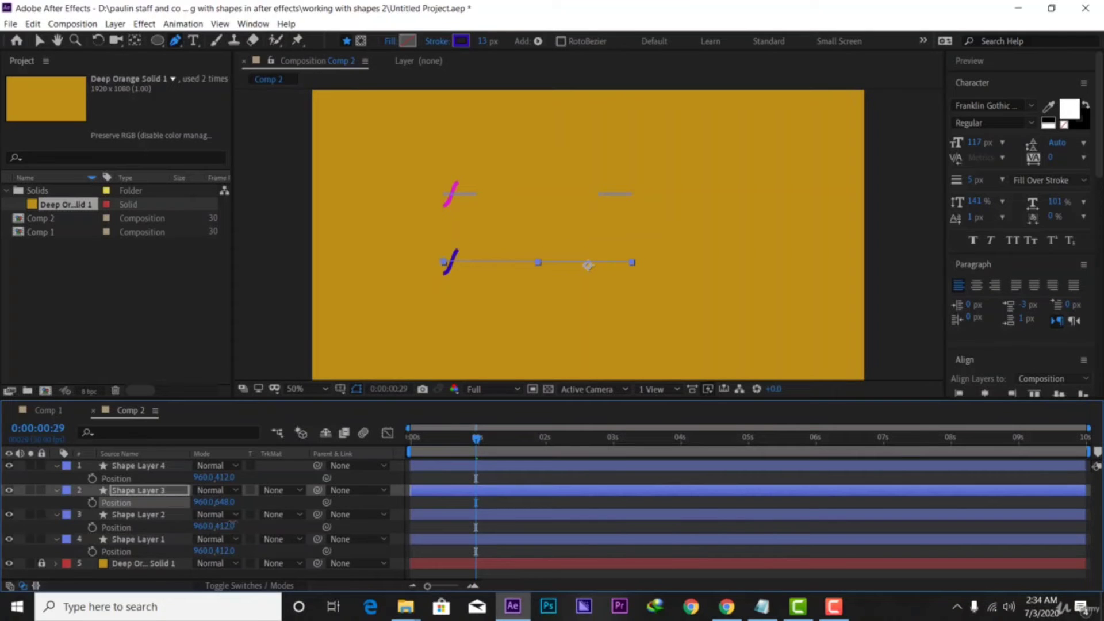
drag(221, 526, 554, 475)
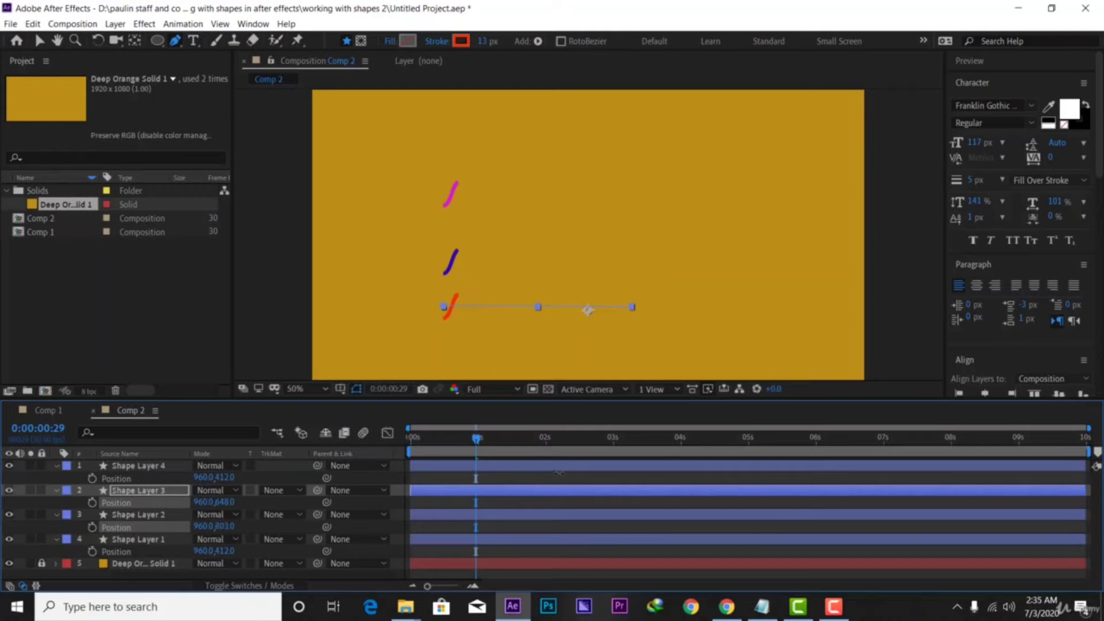
click(332, 525)
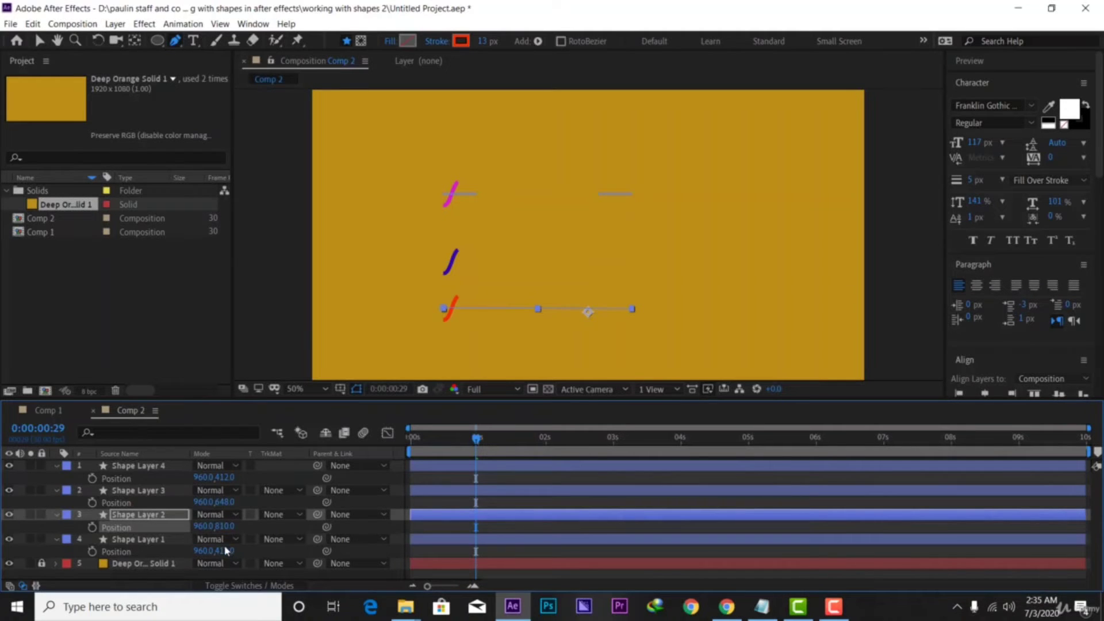
drag(226, 551, 149, 505)
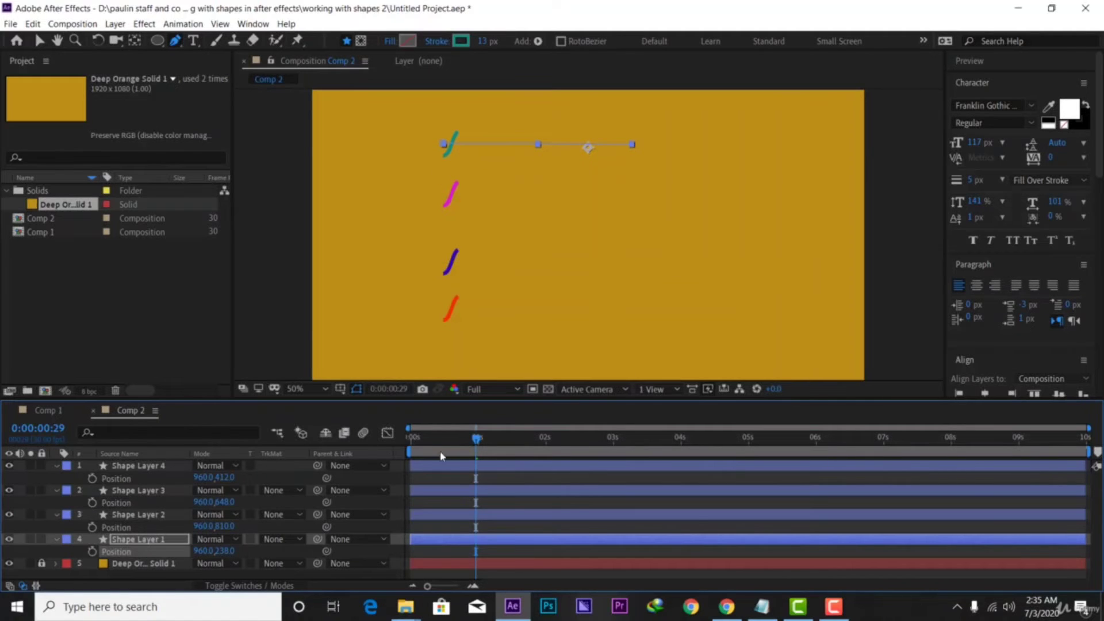
drag(476, 440, 409, 442)
key(space)
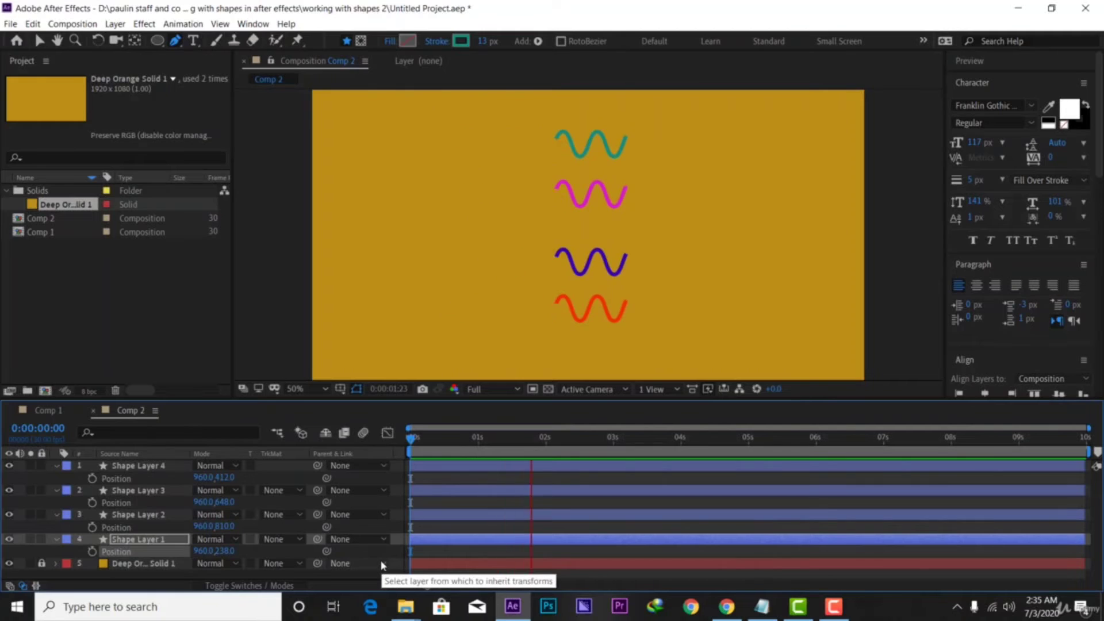
Collapse all four shape layers, deselect them, and scrub the timeline to check the waves
click(57, 466)
click(56, 478)
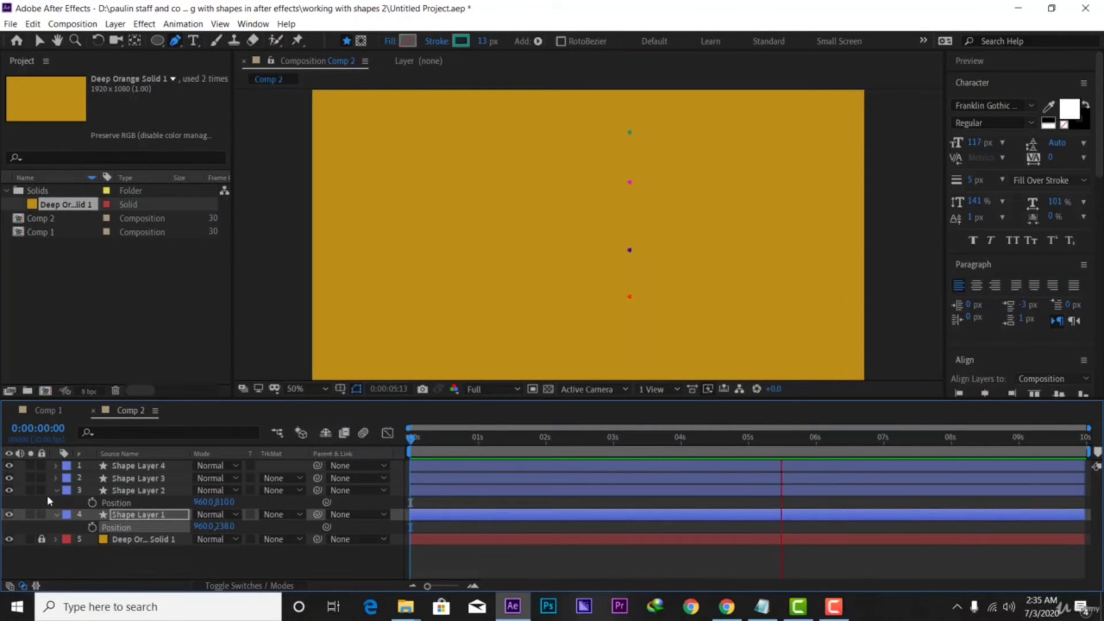
click(57, 490)
click(57, 503)
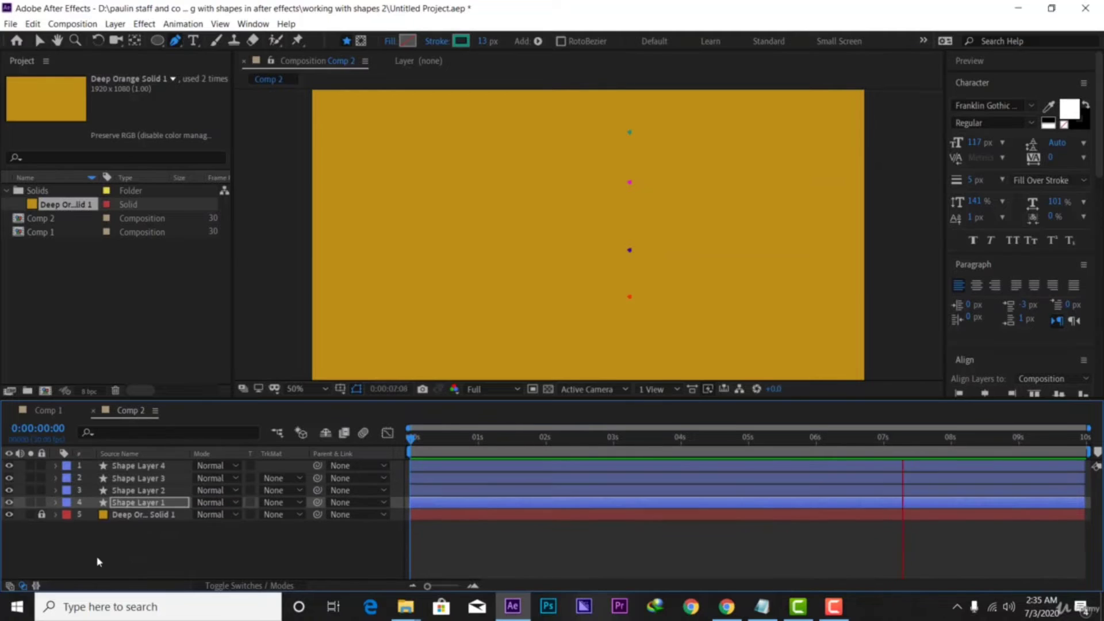
click(154, 571)
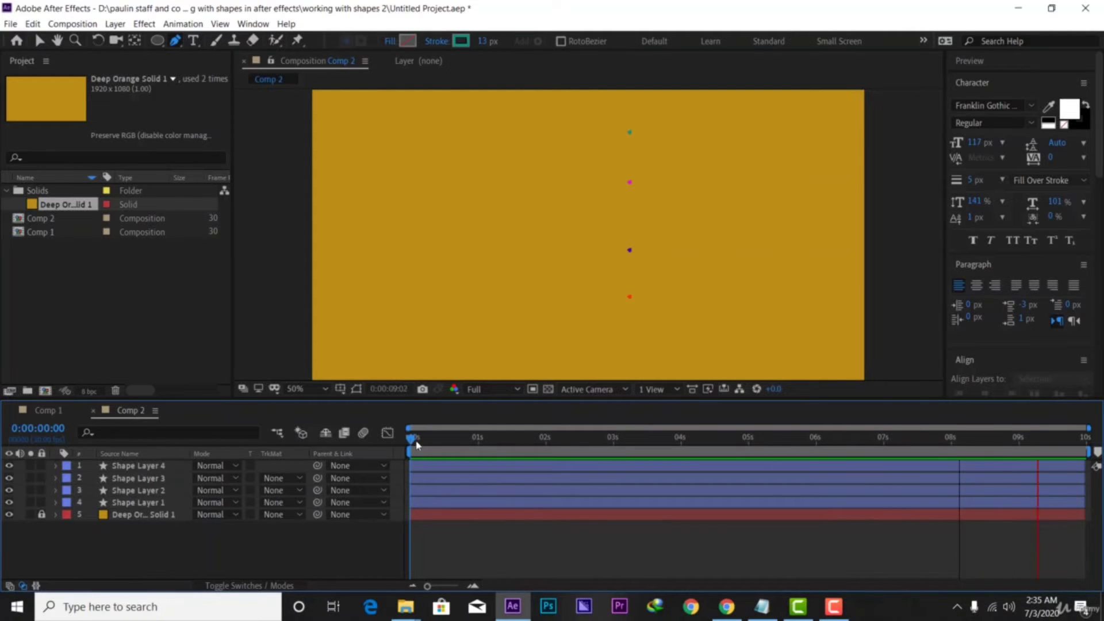
drag(414, 442, 410, 490)
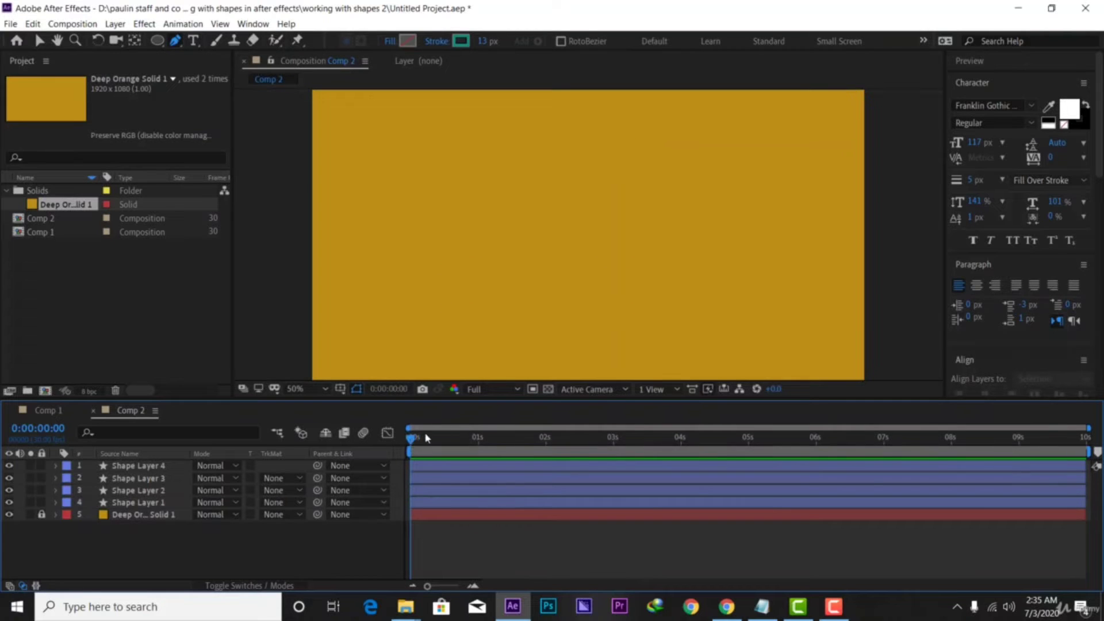
mouse_move(426, 438)
mouse_down()
mouse_move(582, 438)
mouse_move(468, 440)
mouse_move(454, 456)
mouse_up()
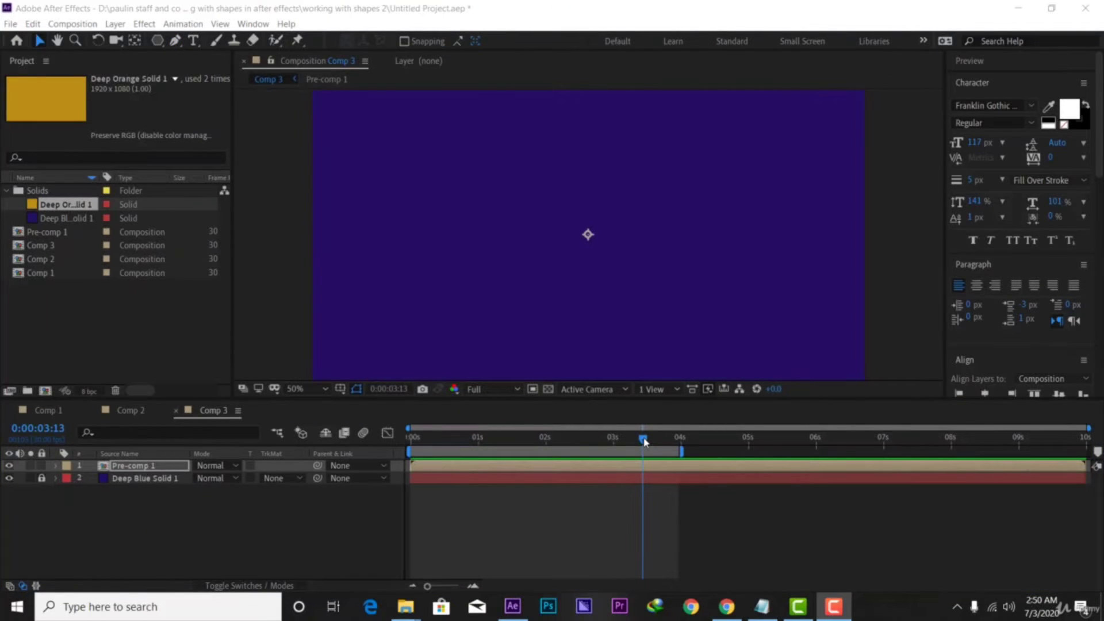
Rewind Comp 3 and preview it twice to watch the red triangle appear over deep blue
drag(644, 441, 389, 445)
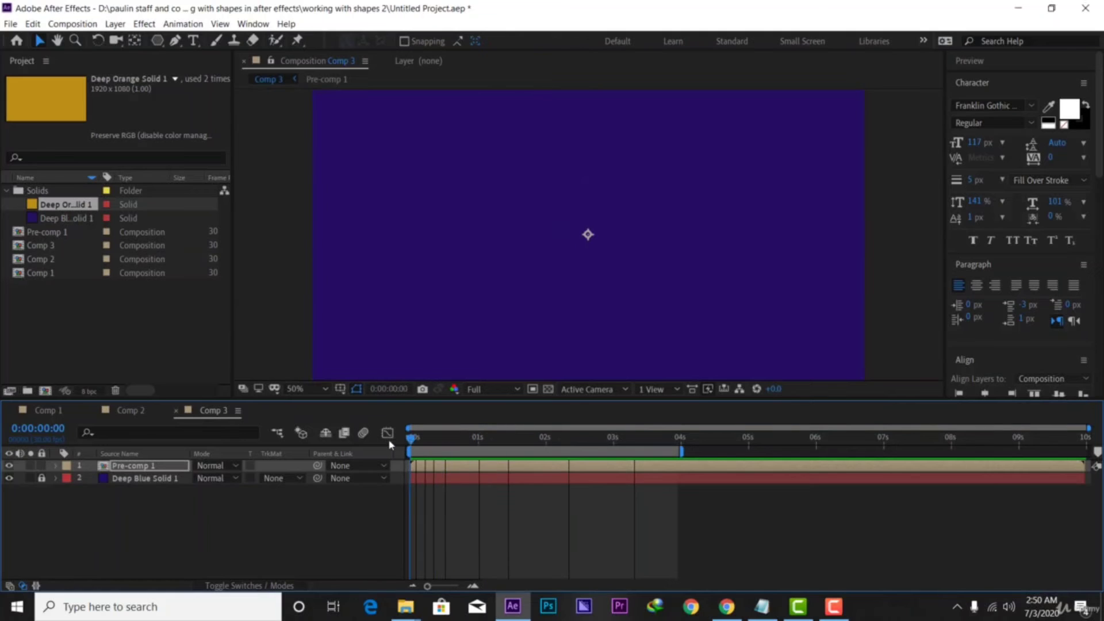
key(space)
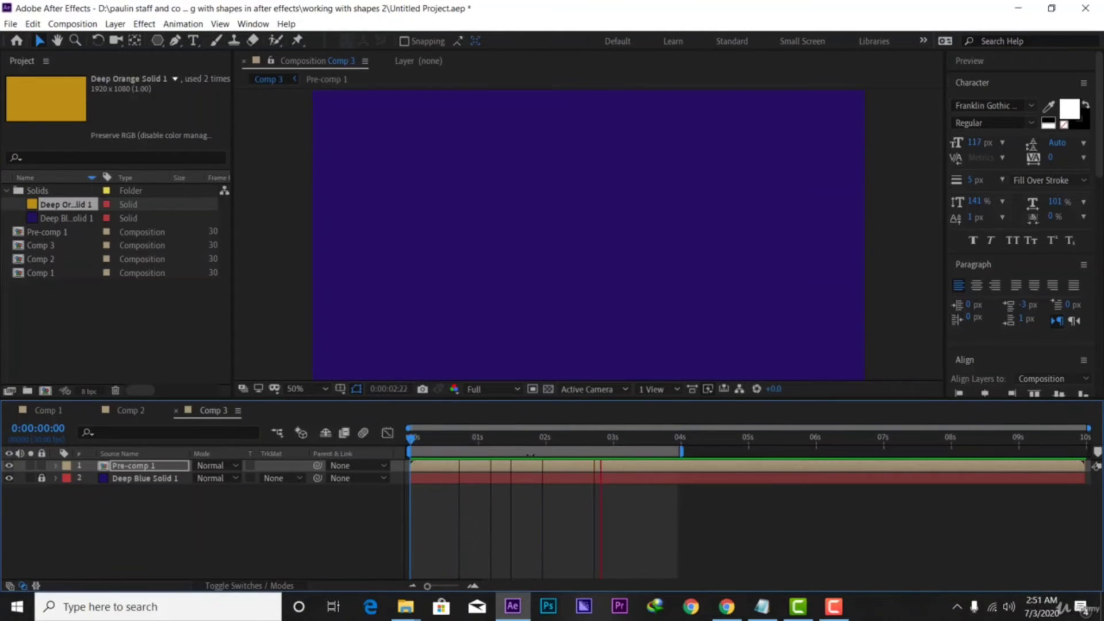
key(space)
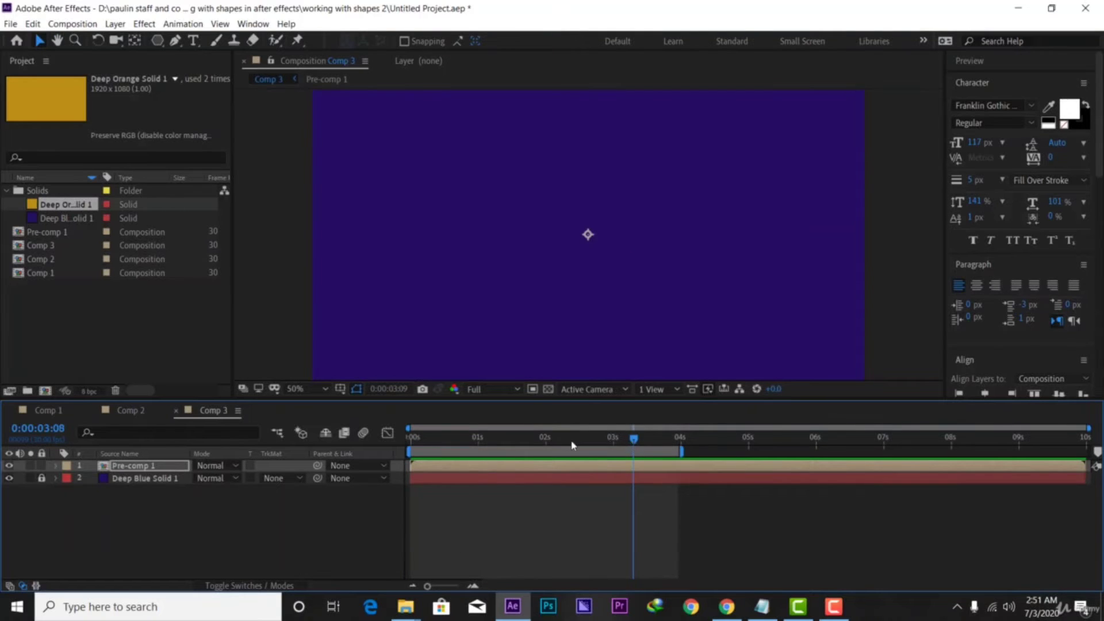
key(space)
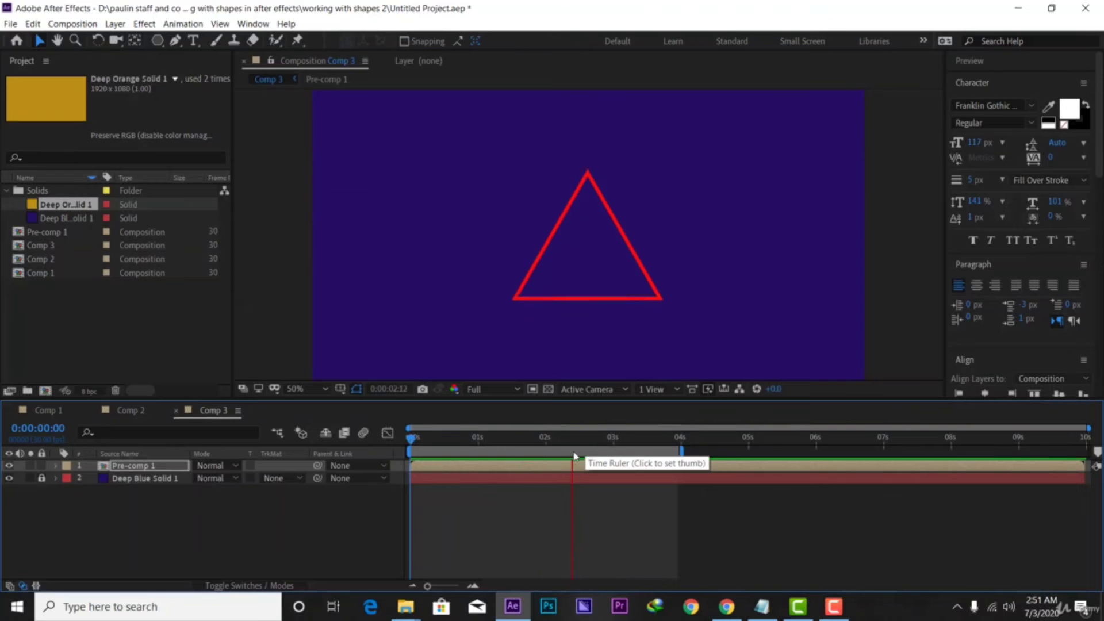
key(space)
Create a new composition, Comp 4, from the Project panel with default settings
click(191, 341)
right_click(77, 335)
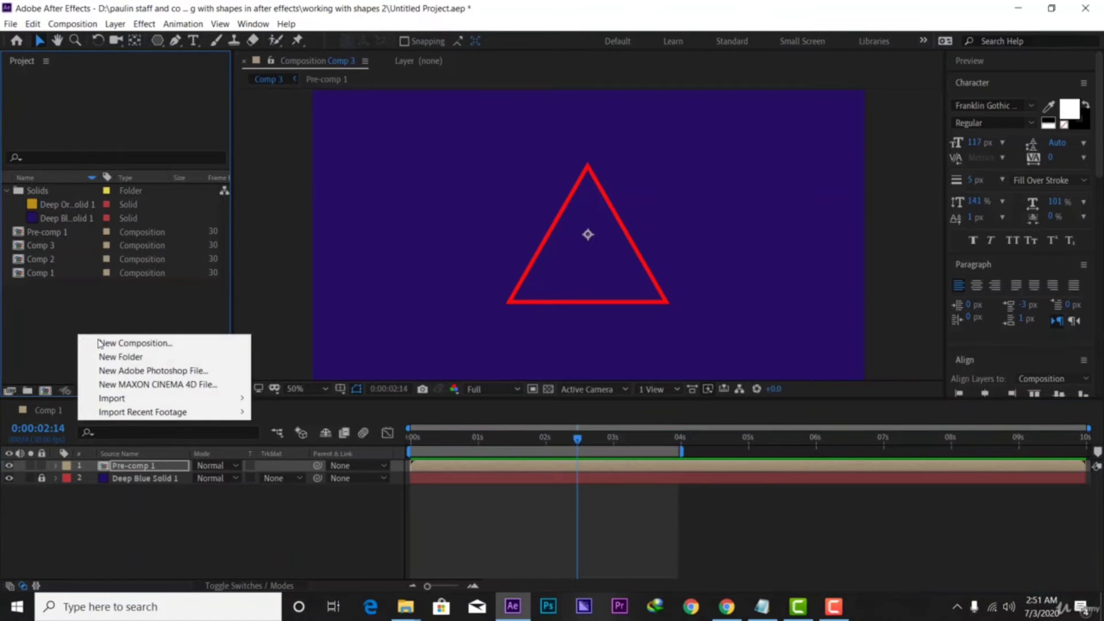
click(118, 343)
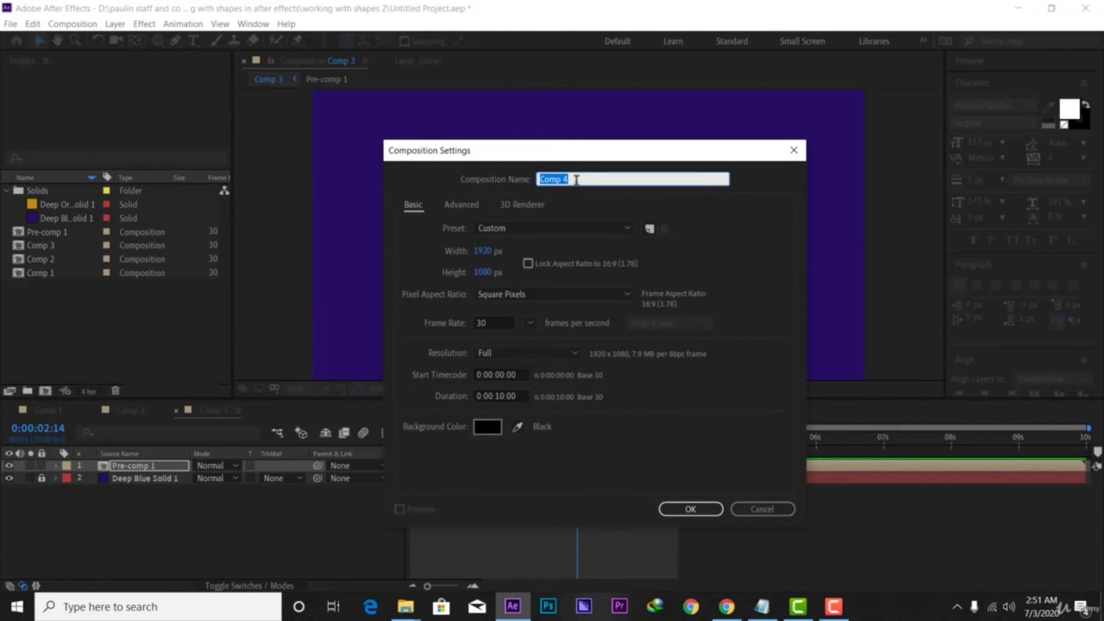
click(691, 509)
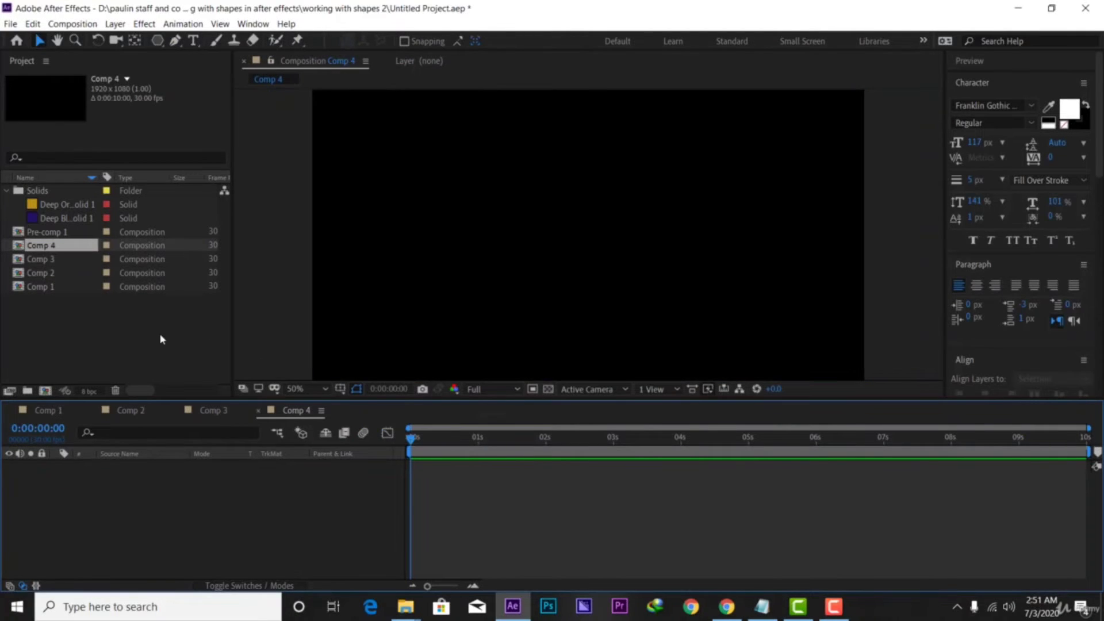
Add Deep Blue Solid 1 to Comp 4 and lock it as the background
click(98, 327)
click(58, 219)
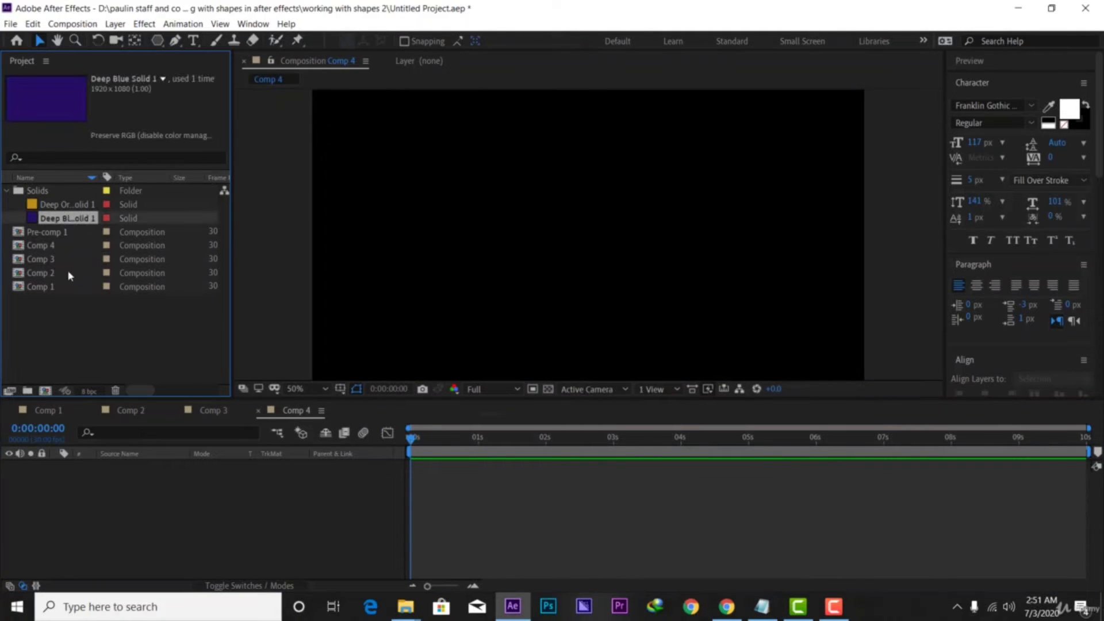
drag(68, 276, 105, 512)
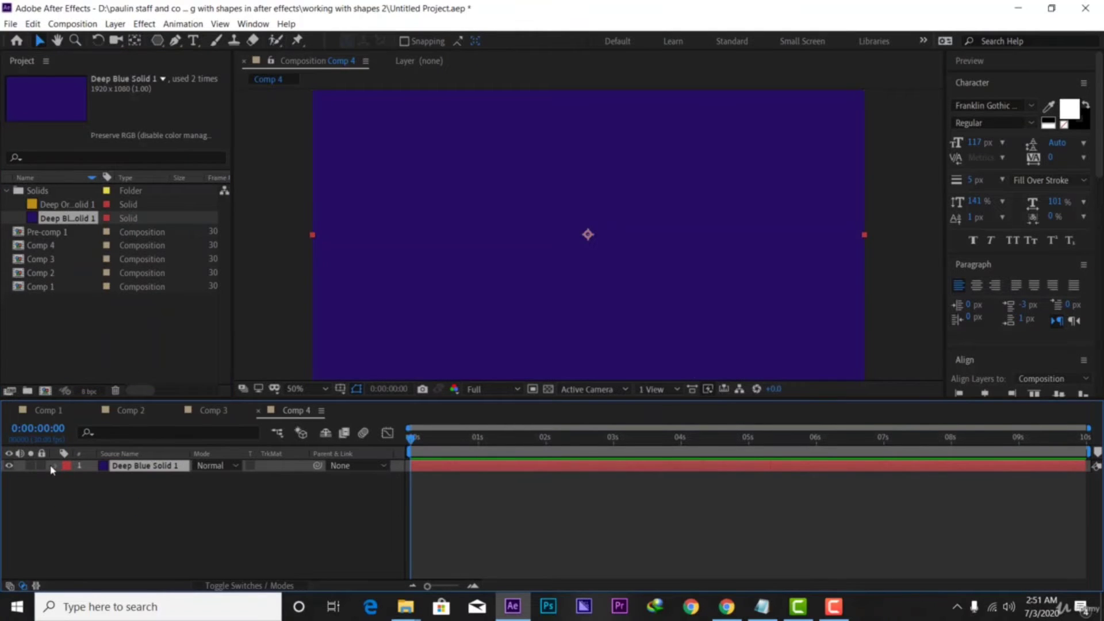
click(42, 466)
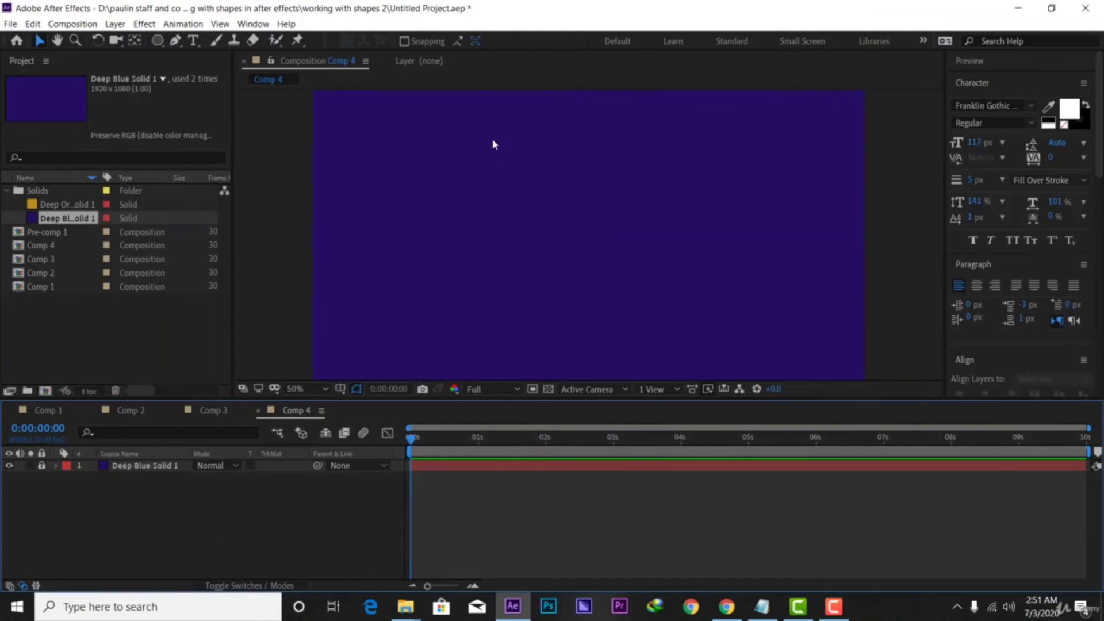
Draw a red-outlined pentagon and centre it horizontally and vertically in Comp 4
click(157, 41)
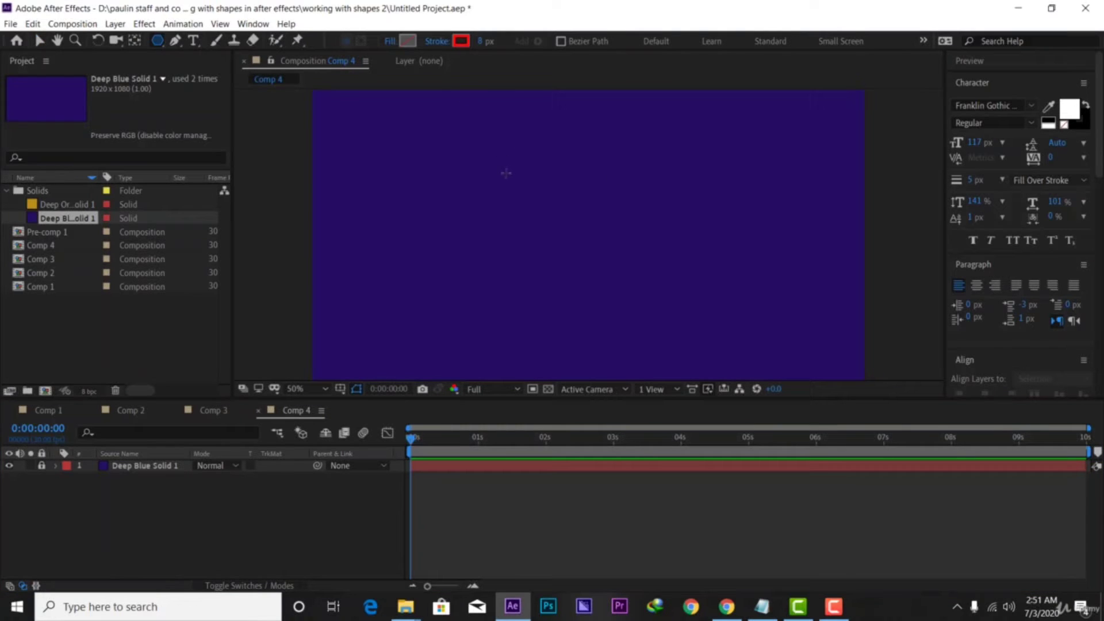
drag(523, 173, 586, 234)
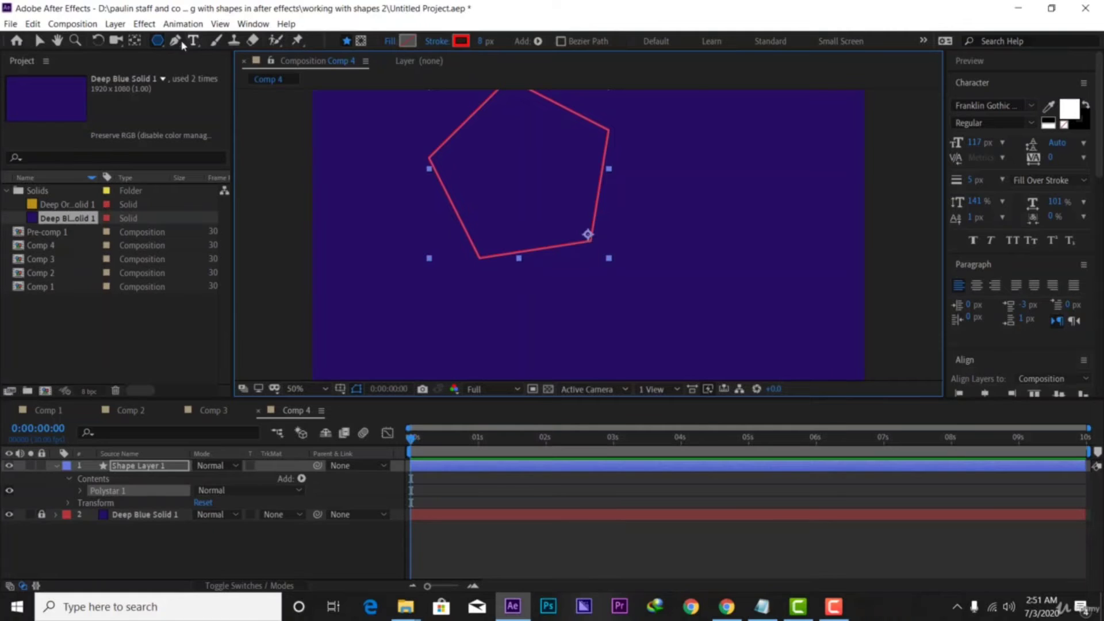
click(41, 42)
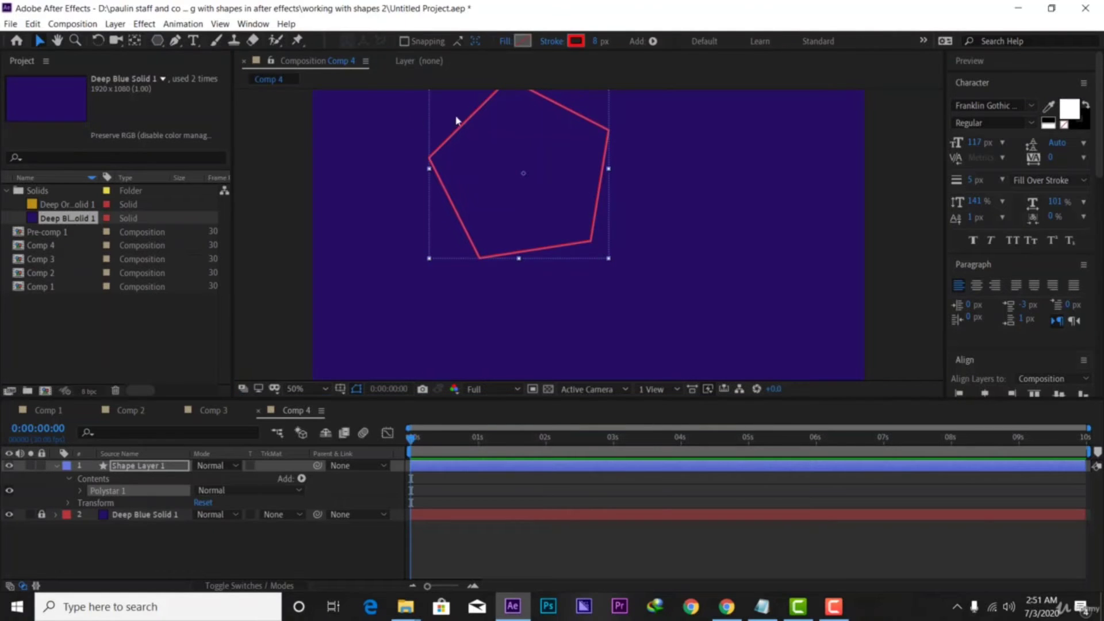
drag(556, 141, 629, 196)
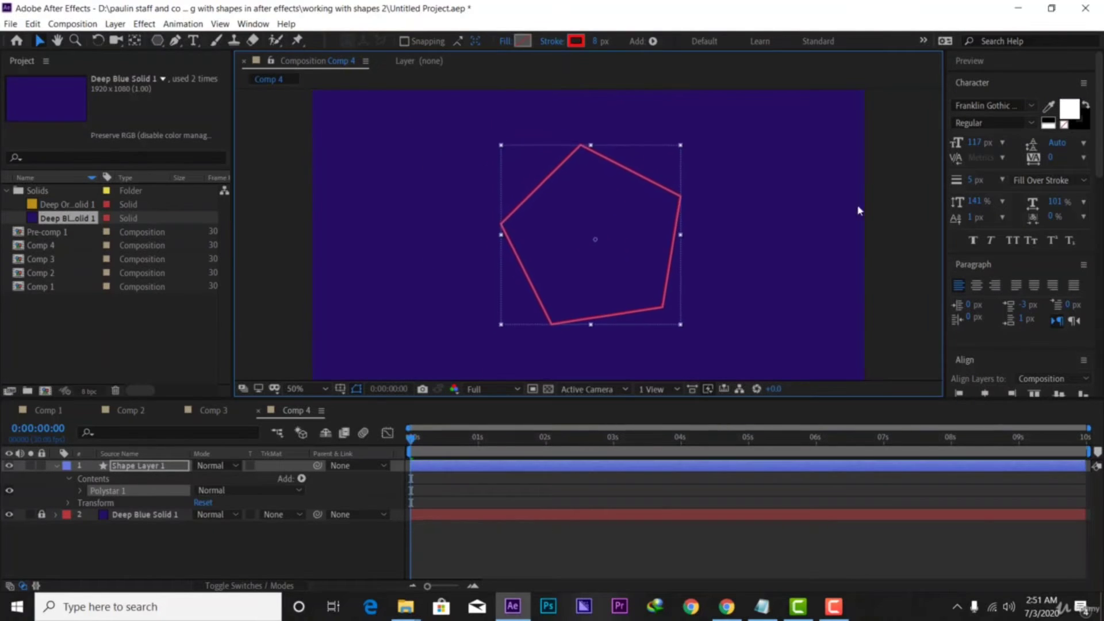
scroll(1013, 305, down, 3)
scroll(1013, 304, down, 2)
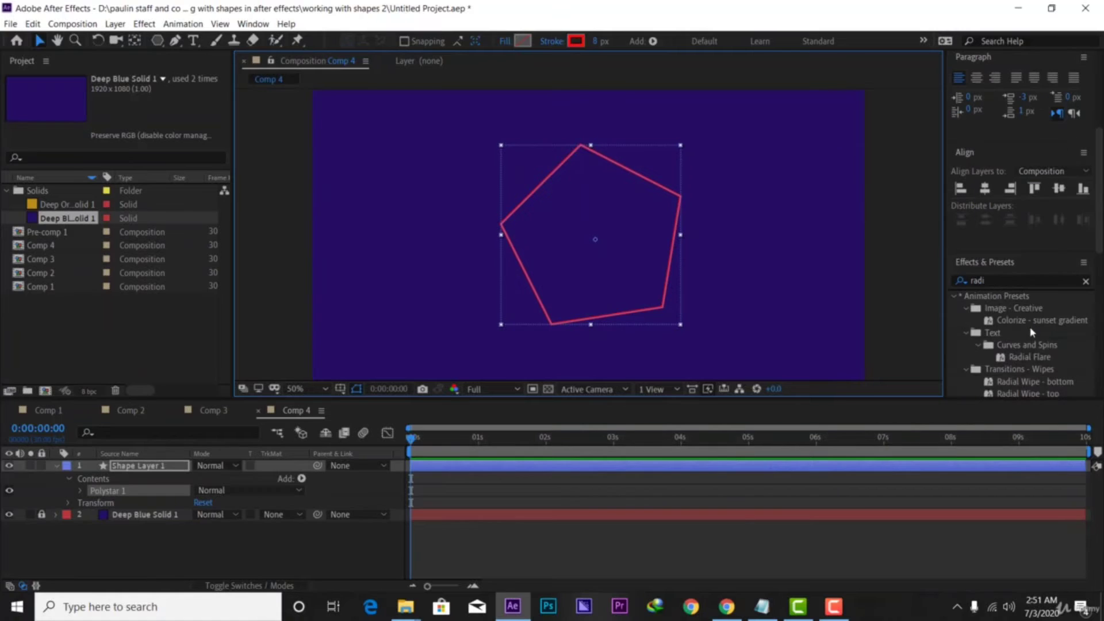
click(985, 190)
click(1060, 191)
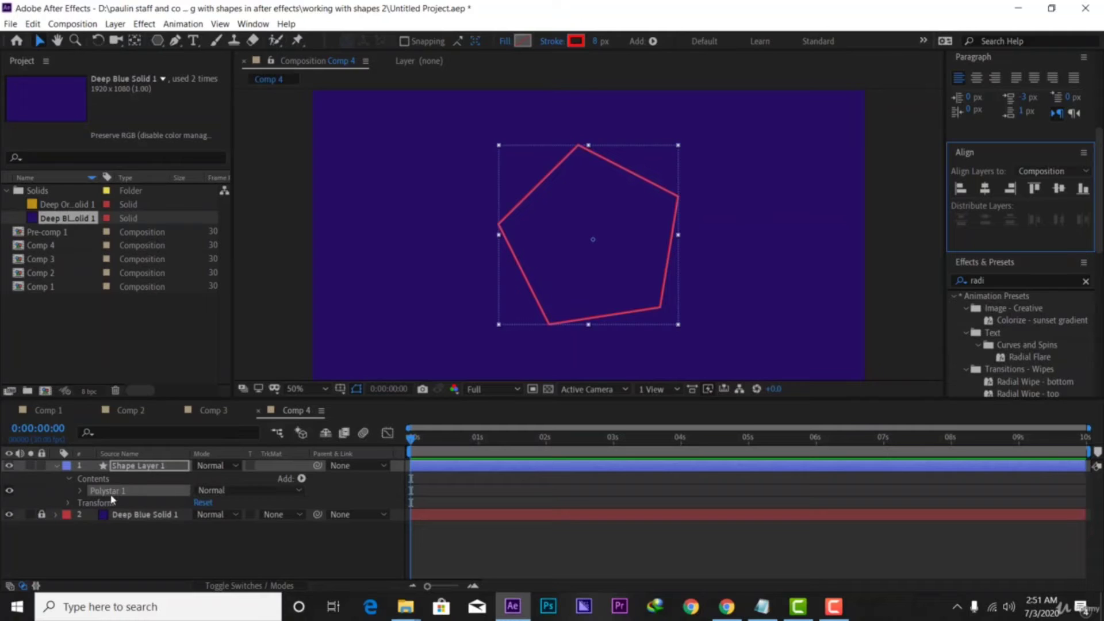
Reduce the polystar to 3 points and rotate the triangle point-up, then collapse the layer
click(80, 490)
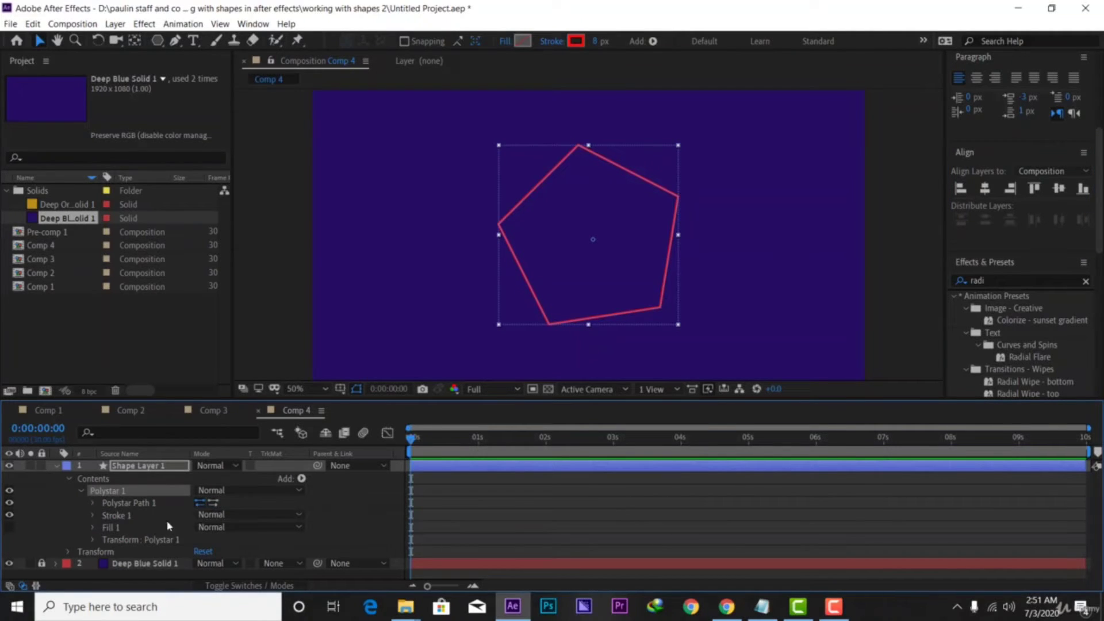
click(92, 503)
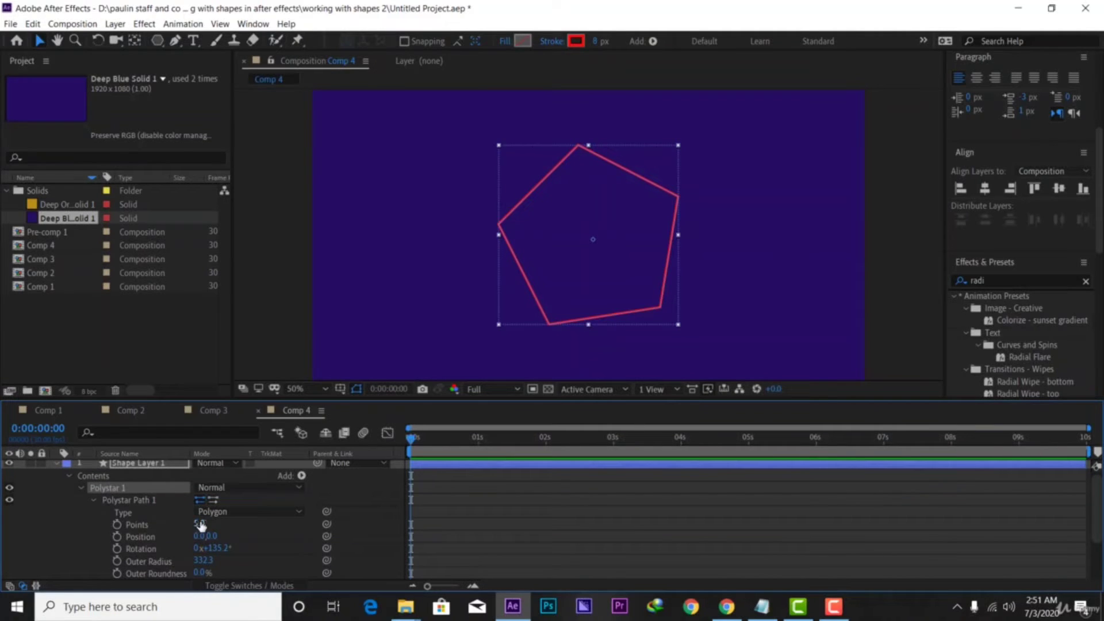
mouse_move(199, 527)
mouse_down()
mouse_move(218, 528)
mouse_move(195, 528)
mouse_up()
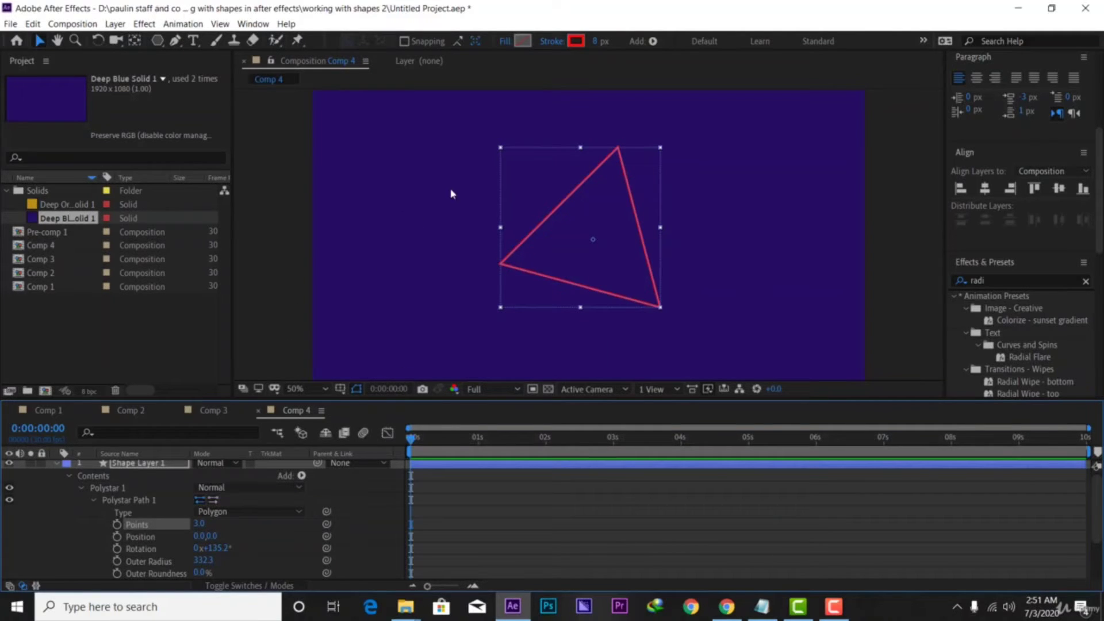
drag(504, 145, 482, 172)
scroll(68, 488, up, 1)
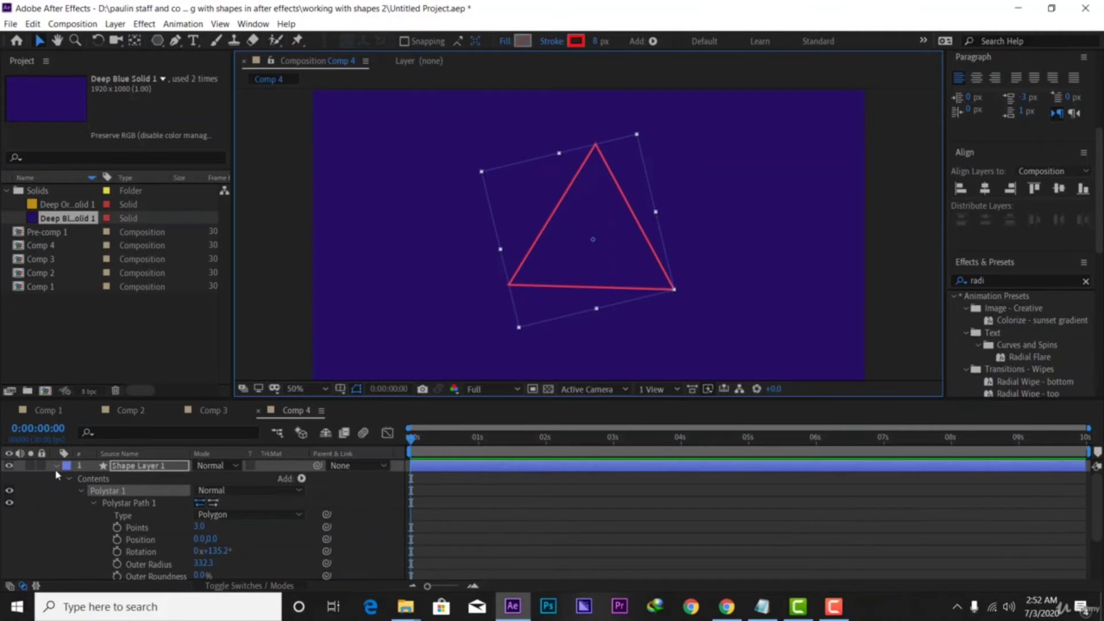
click(55, 467)
click(159, 469)
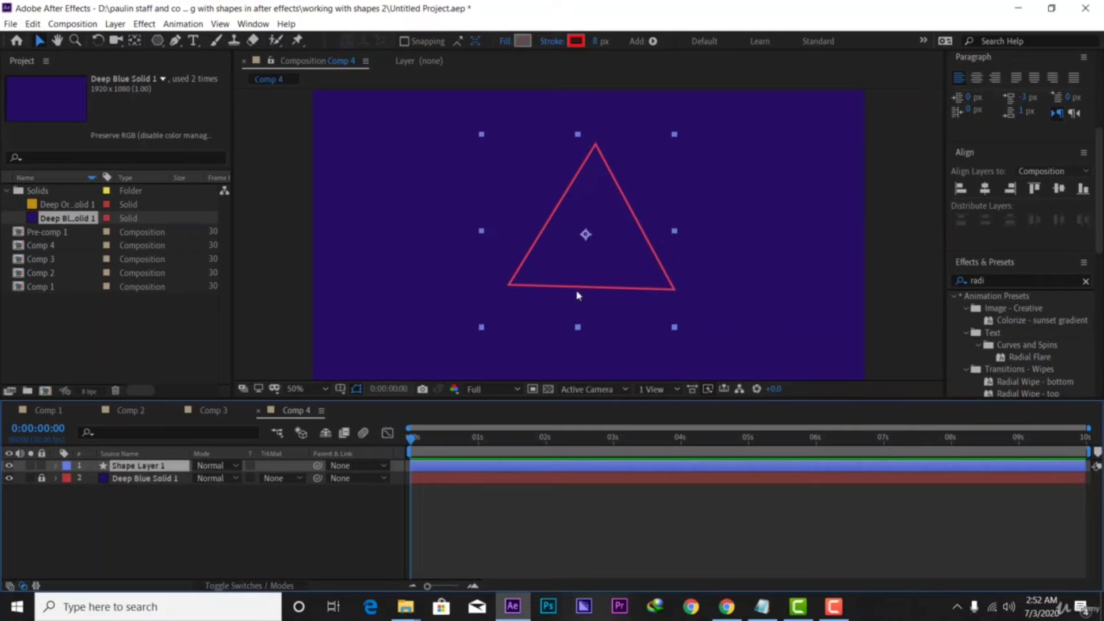
Tilt the triangle slightly counterclockwise, then open Shape Layer 1's Add menu of shape operations
drag(621, 256, 627, 259)
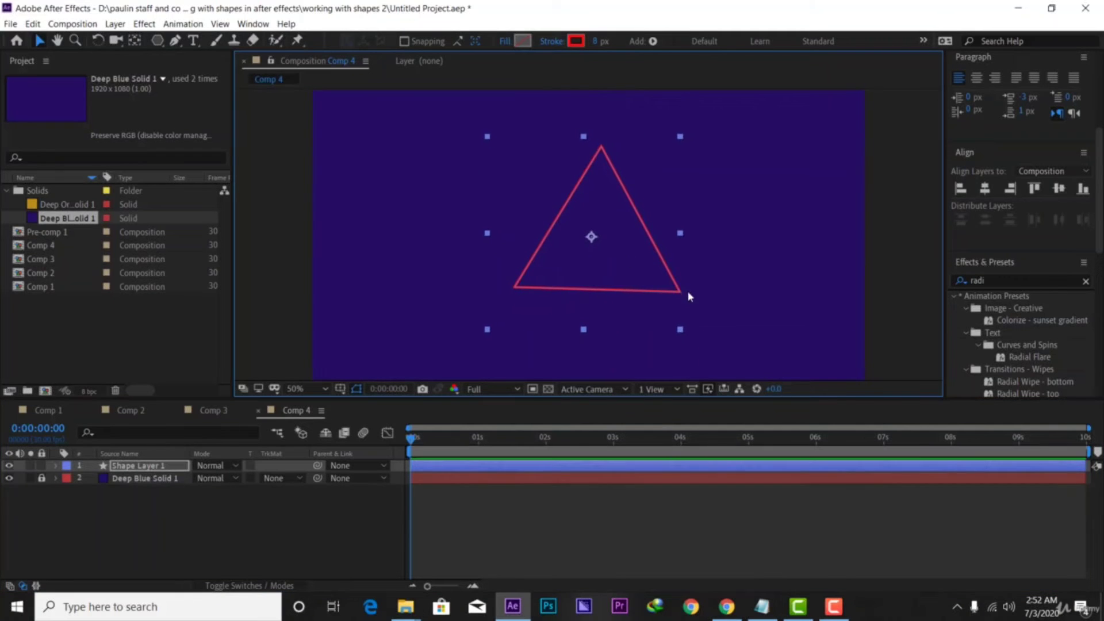
click(99, 41)
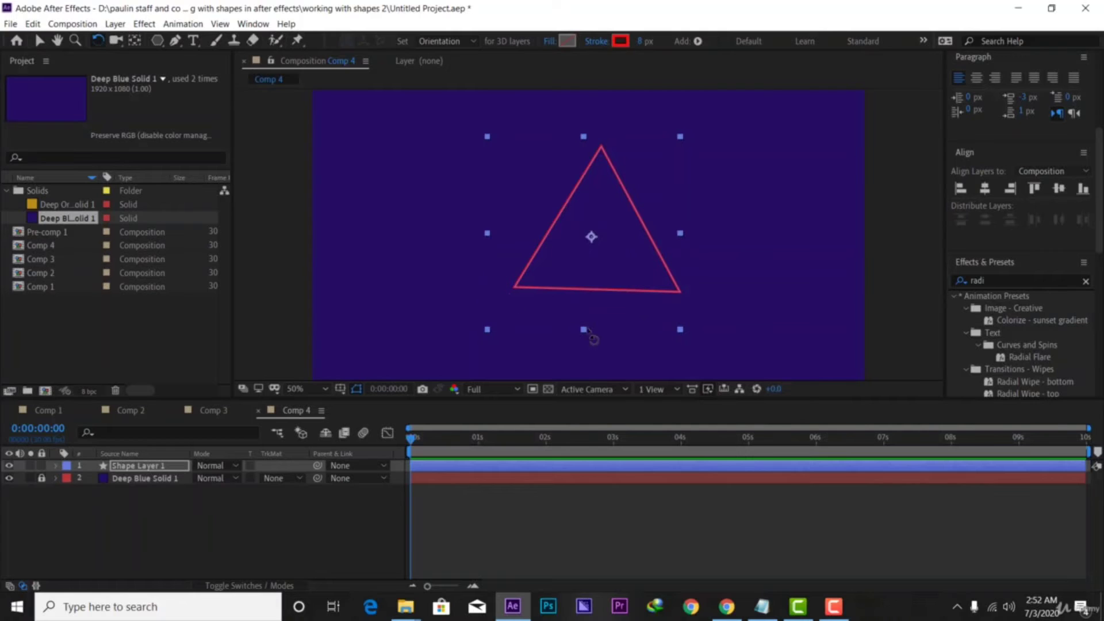
click(692, 334)
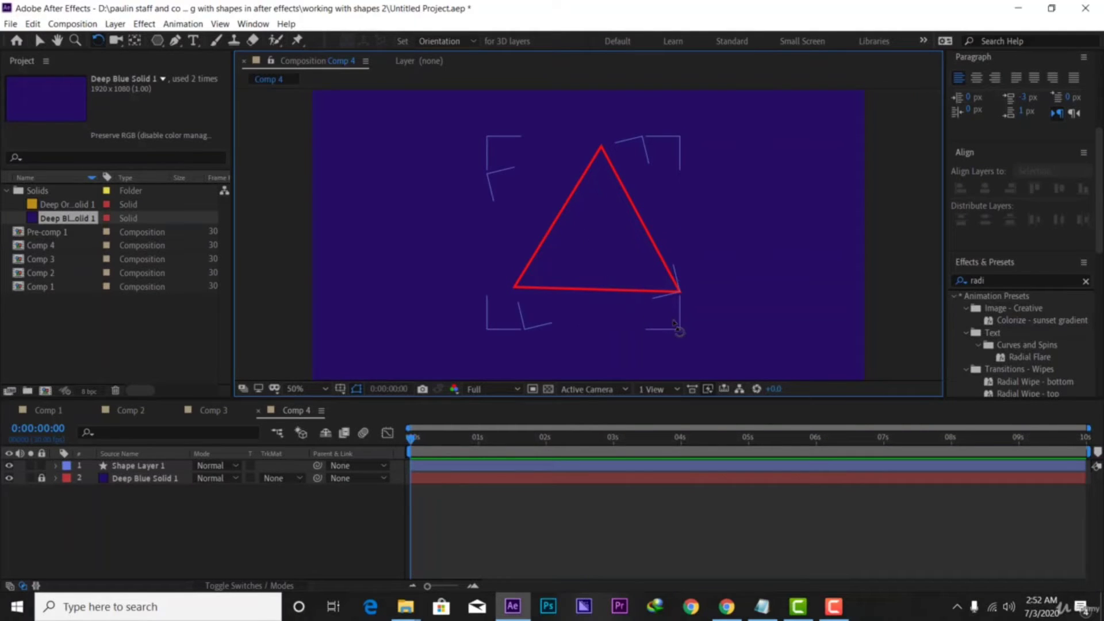
drag(682, 329, 679, 313)
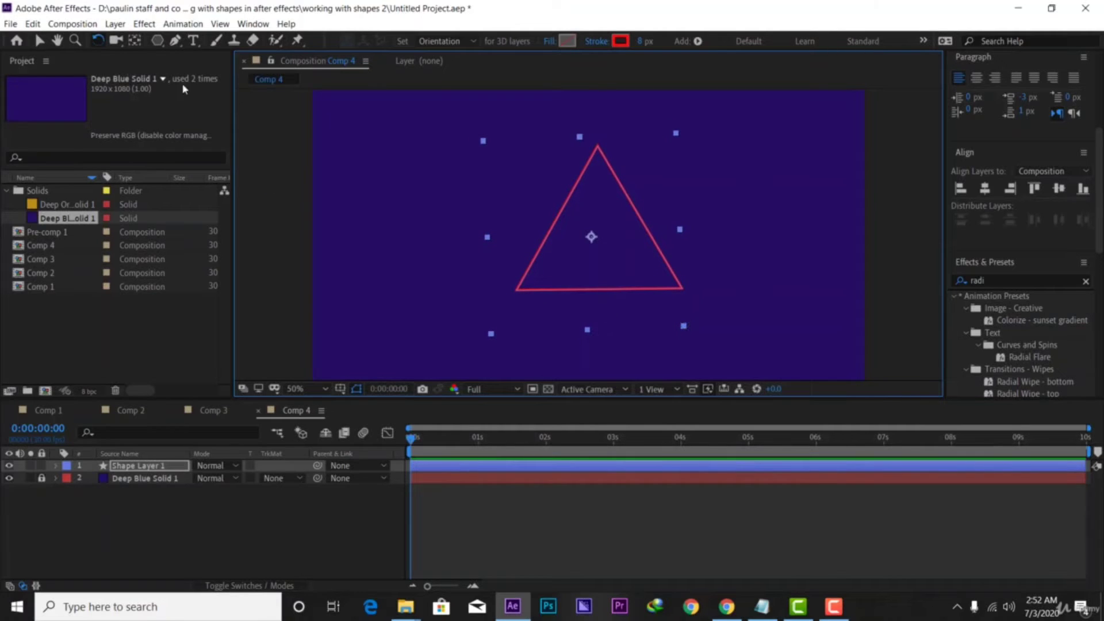
click(39, 41)
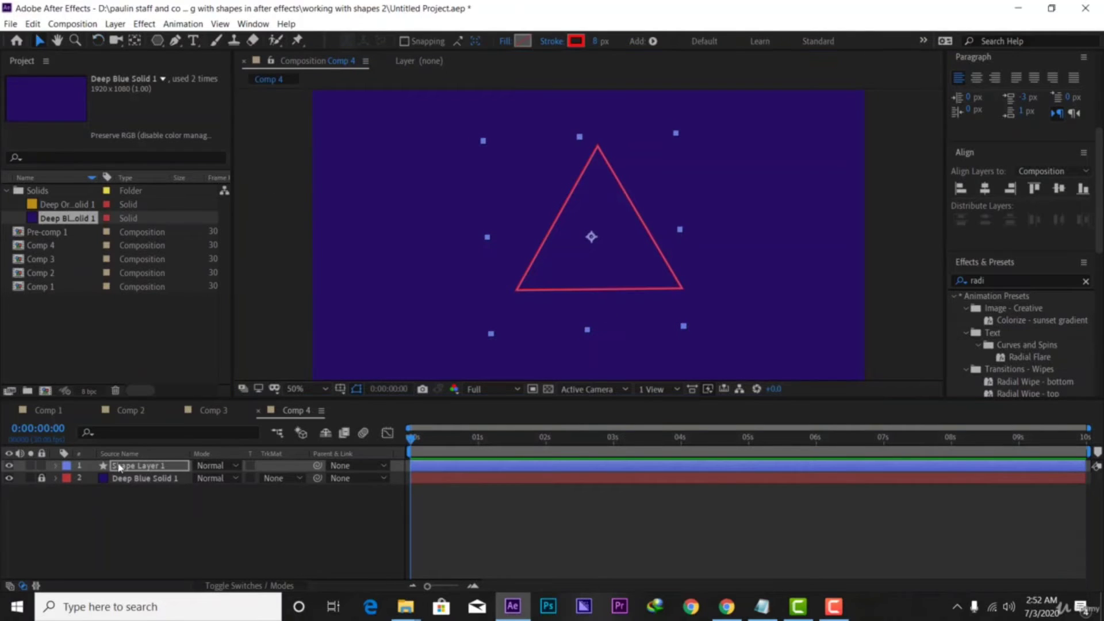
click(56, 466)
click(300, 479)
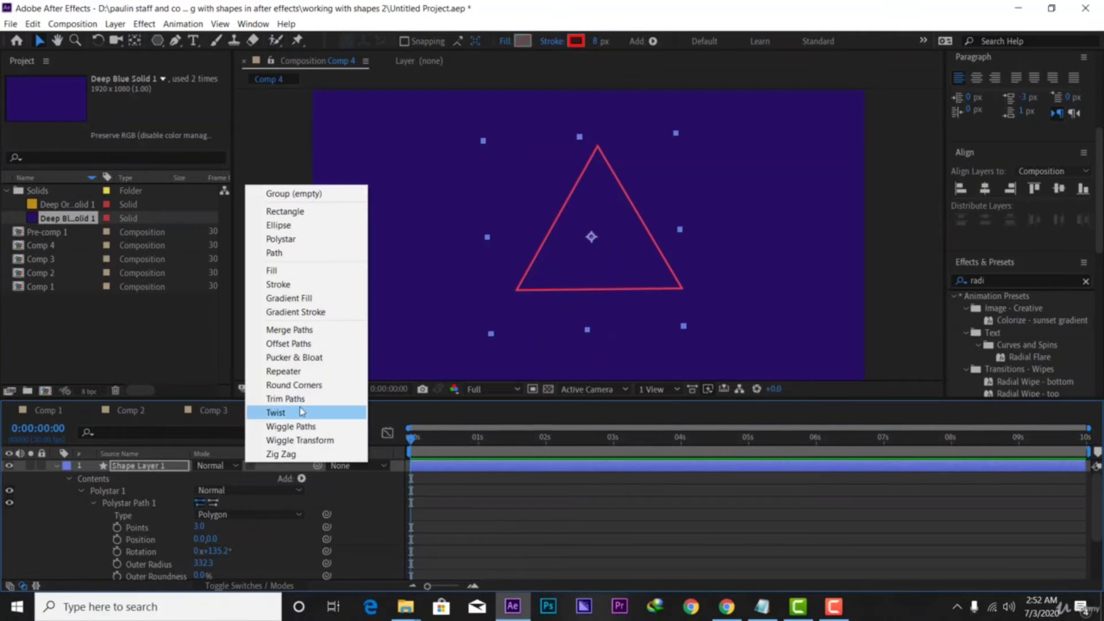
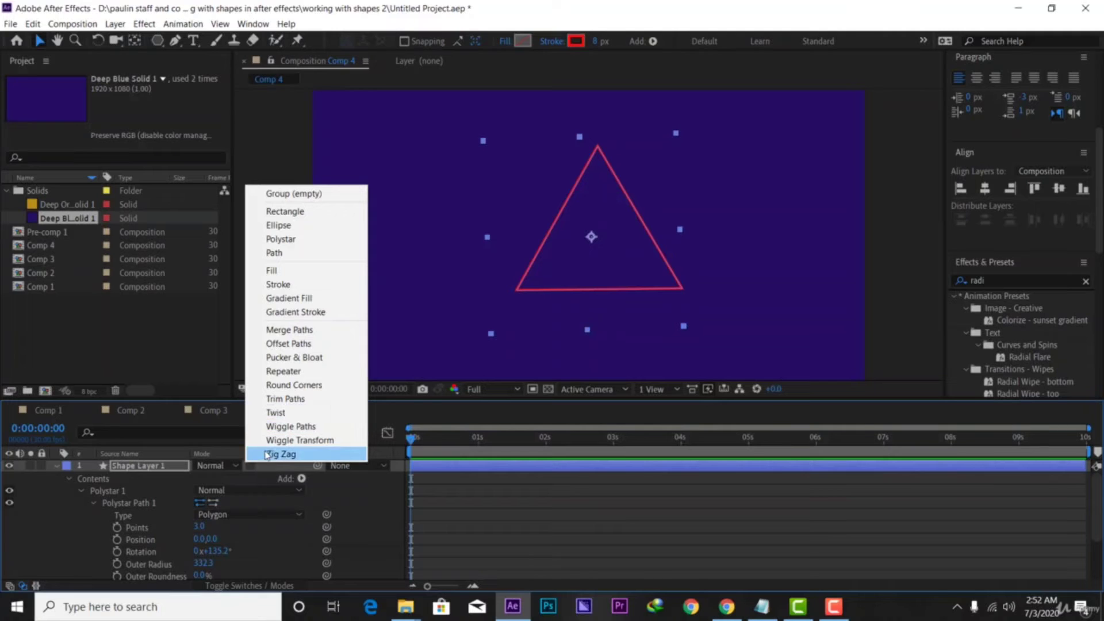
Close the Add menu without adding a shape operation and collapse Shape Layer 1's properties
click(143, 468)
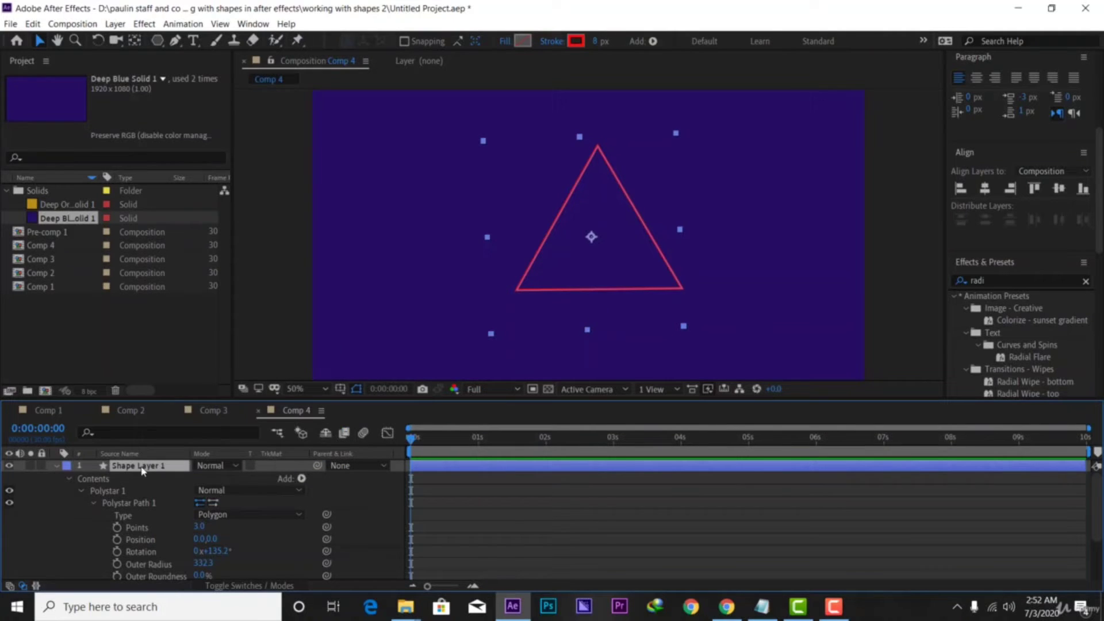
click(57, 467)
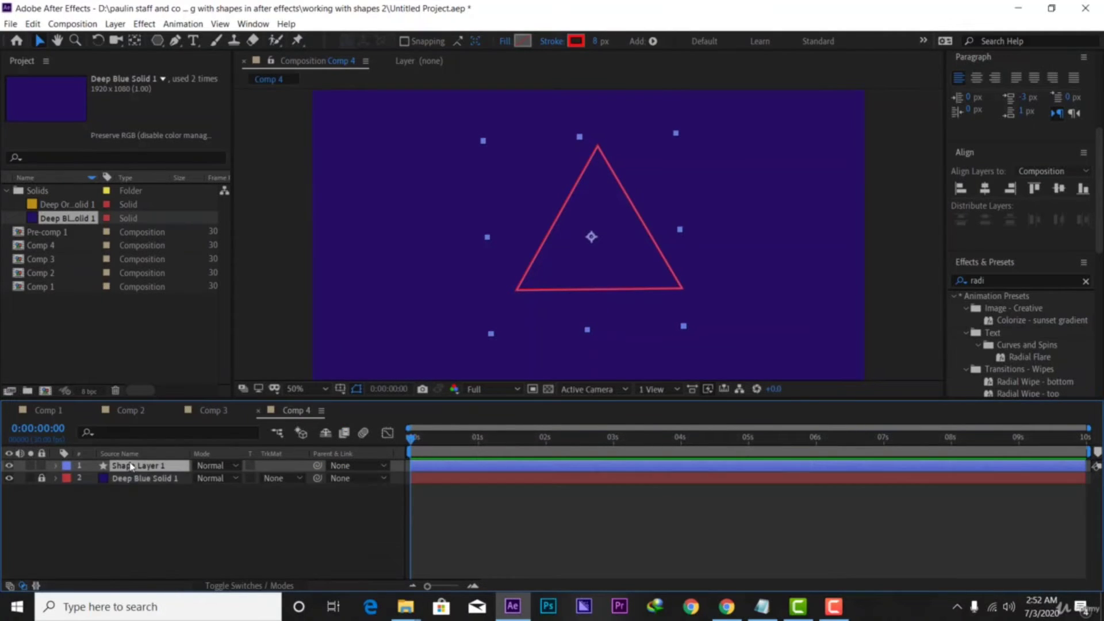
Keyframe the triangle's Scale at 100% at 2:00 and 0% at about 1:14, then preview
key(s)
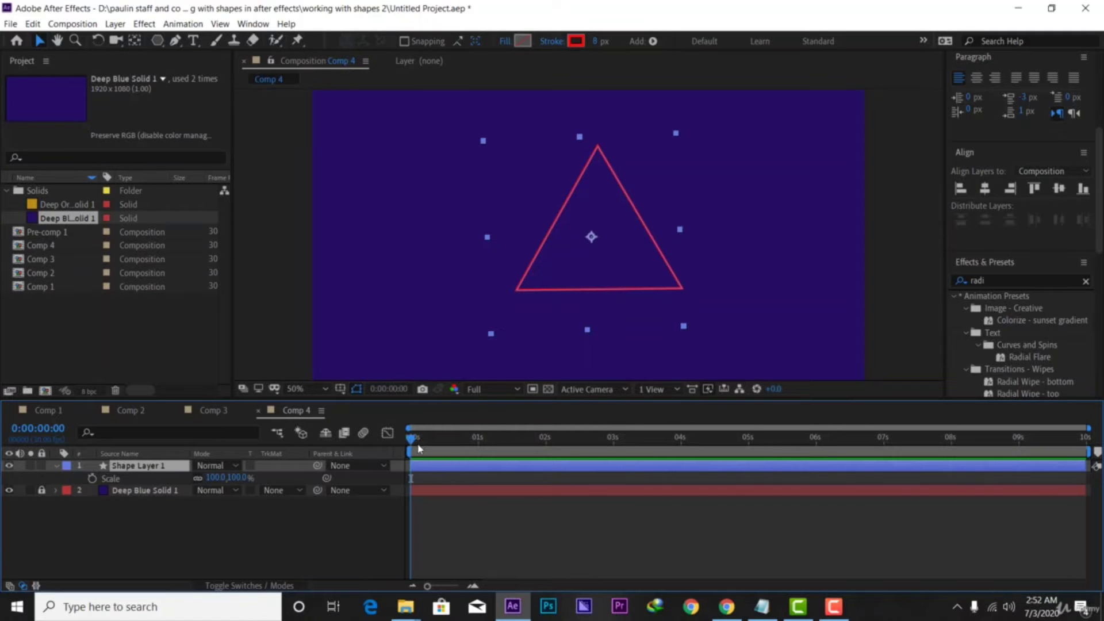
drag(418, 446, 549, 451)
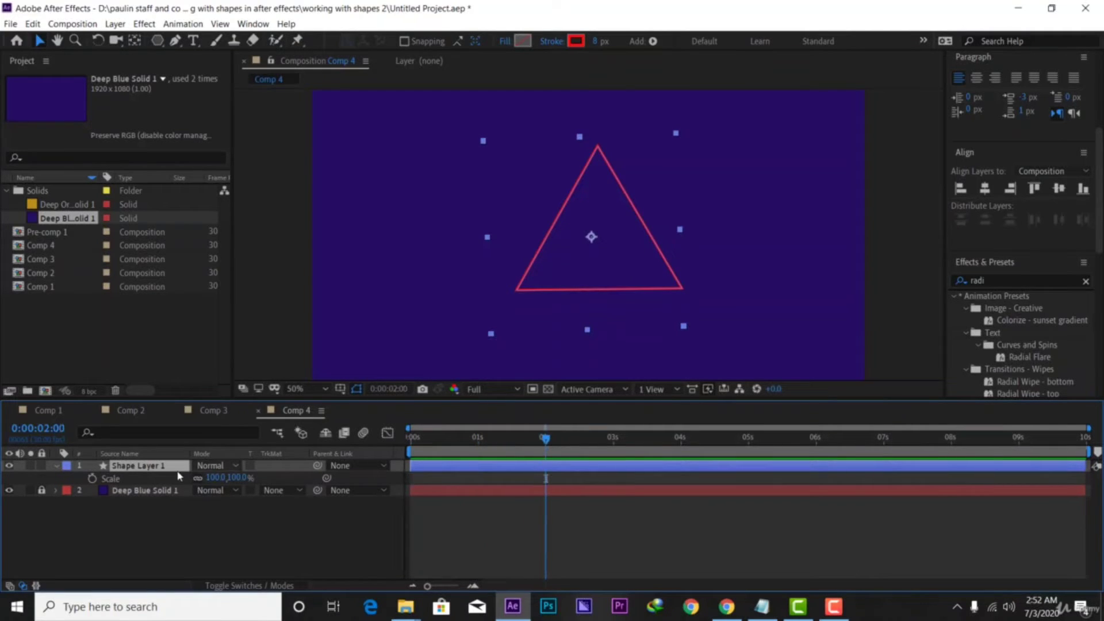
click(92, 478)
drag(545, 441, 510, 449)
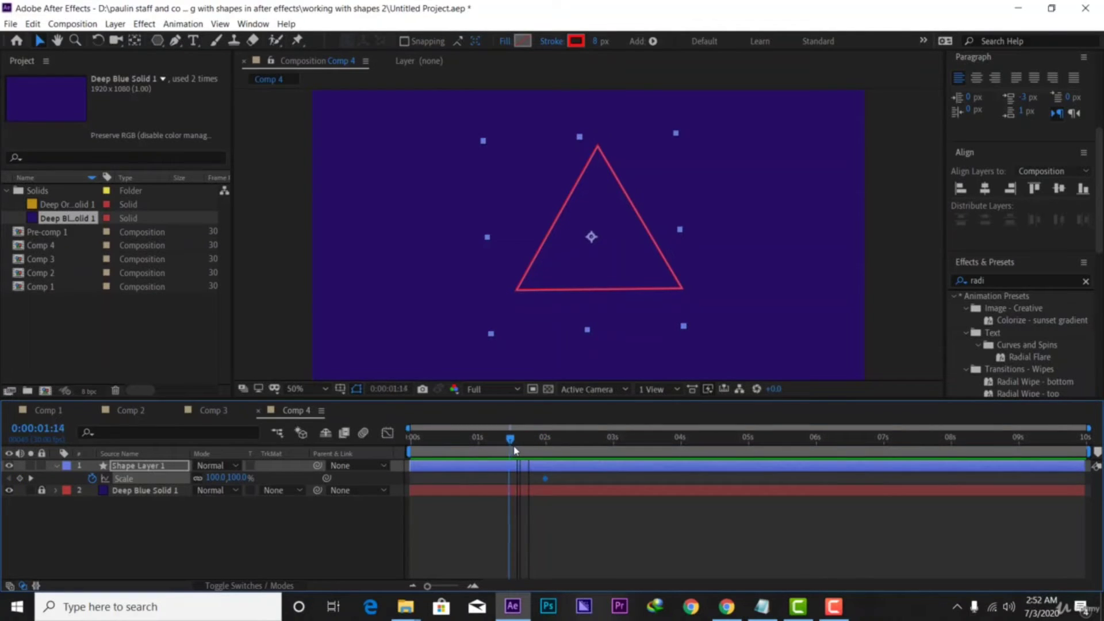
click(237, 478)
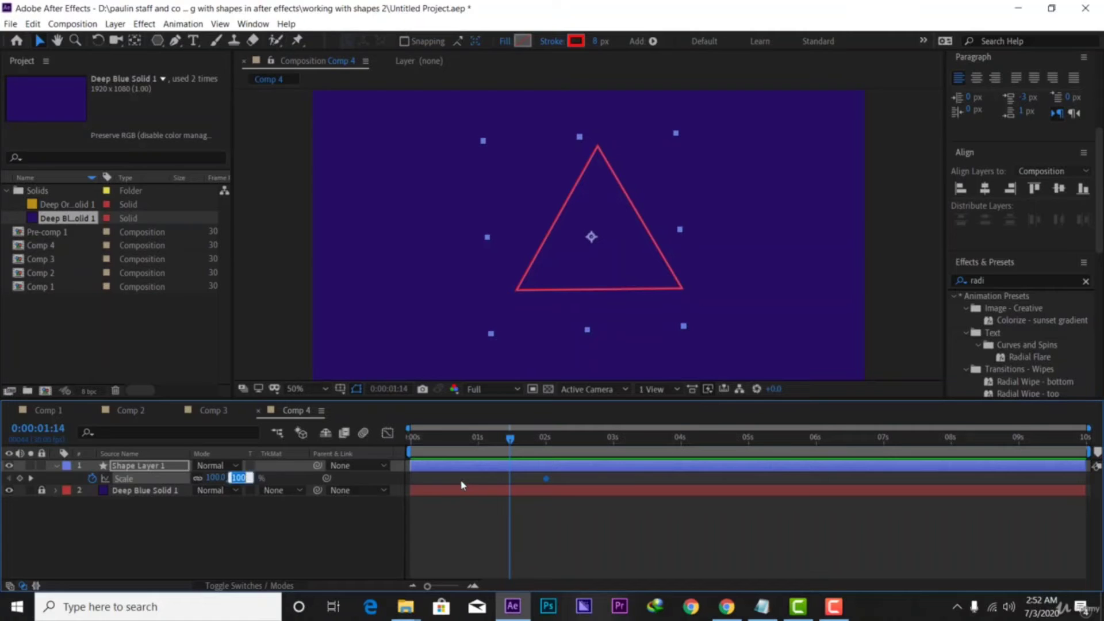
text(0)
key(Return)
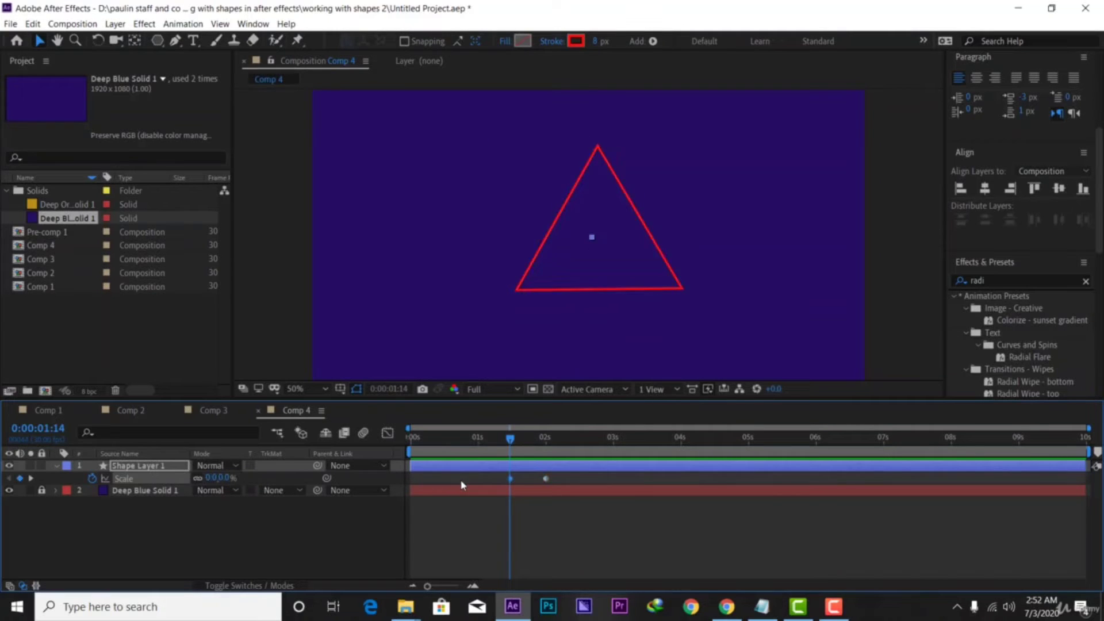
key(space)
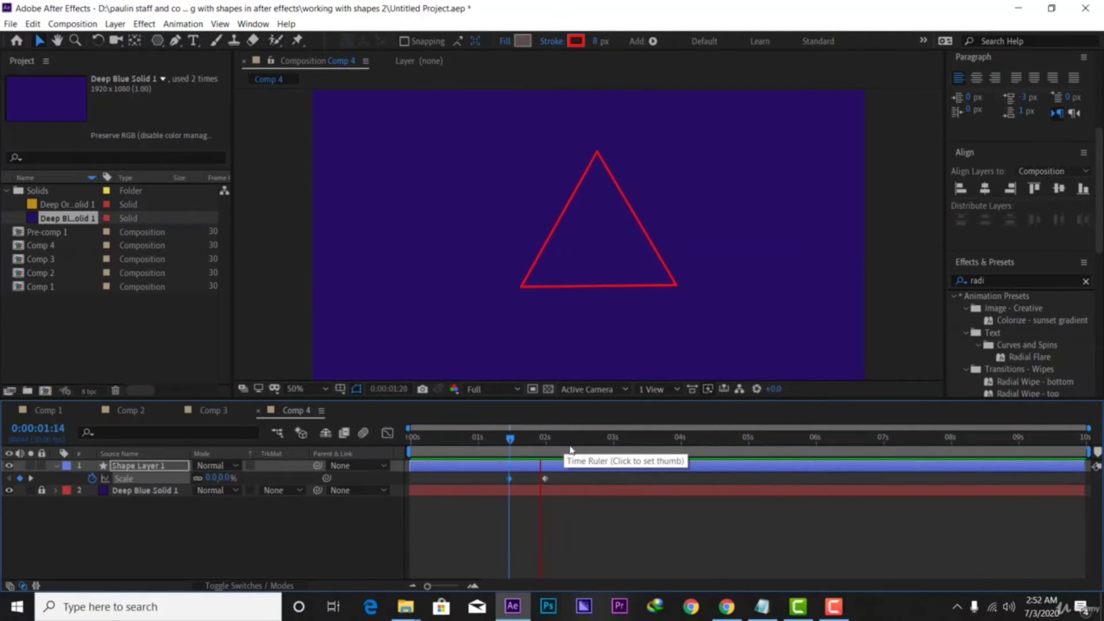
click(593, 451)
drag(582, 447, 482, 458)
key(space)
key(space)
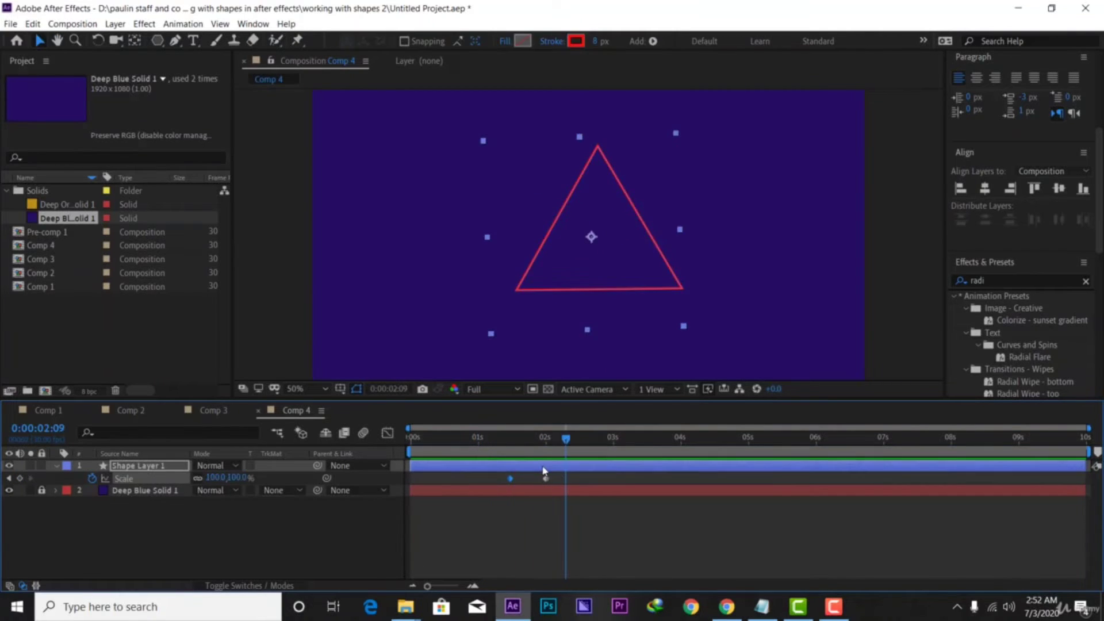
Apply Easy Ease to both Scale keyframes and check the speed curve in the Graph Editor
drag(563, 481, 505, 486)
right_click(546, 481)
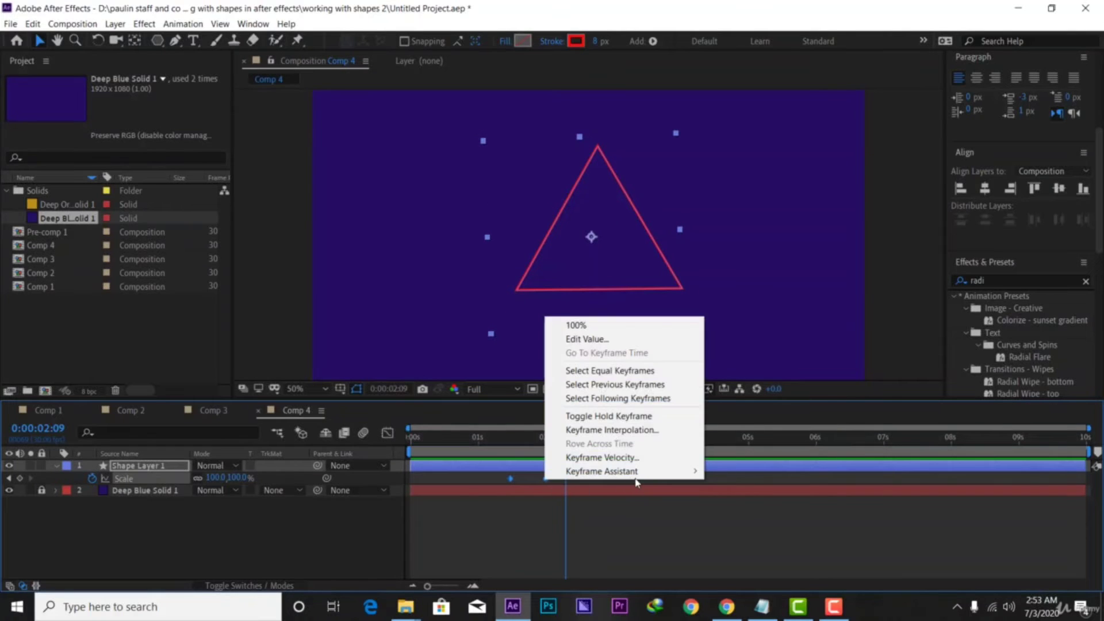
mouse_move(670, 472)
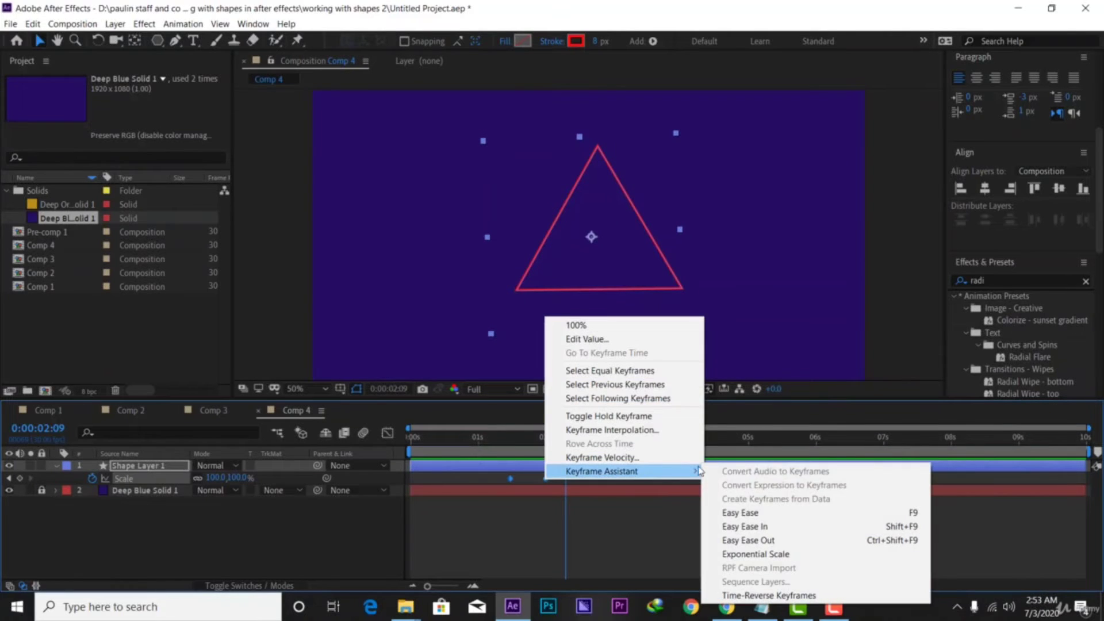
click(744, 512)
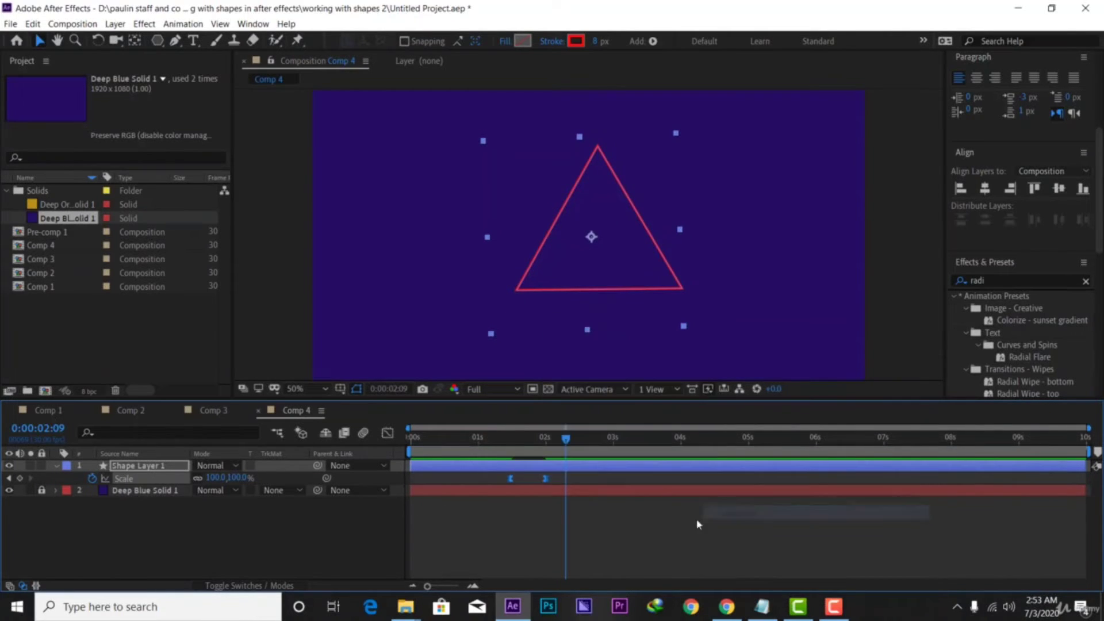
click(387, 434)
drag(599, 522, 527, 553)
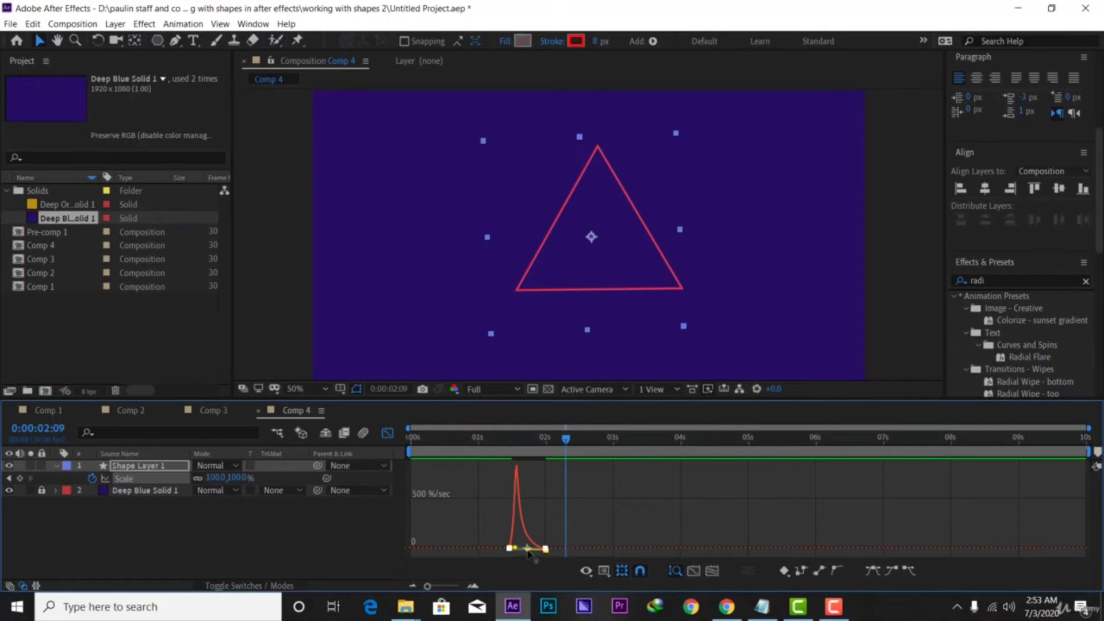
drag(535, 448, 494, 449)
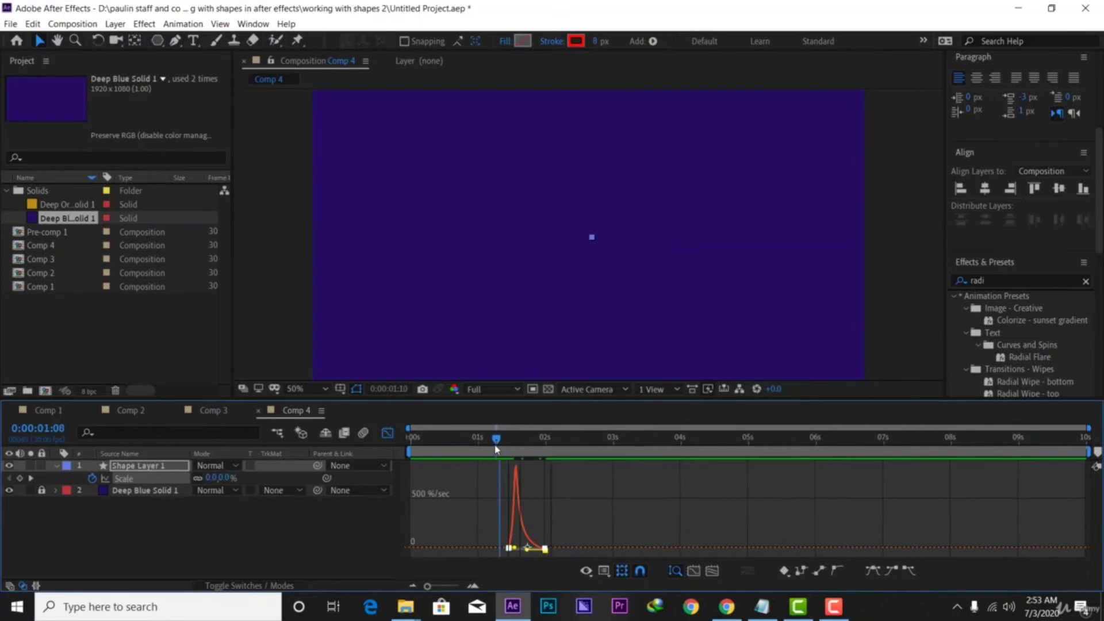
key(space)
click(388, 433)
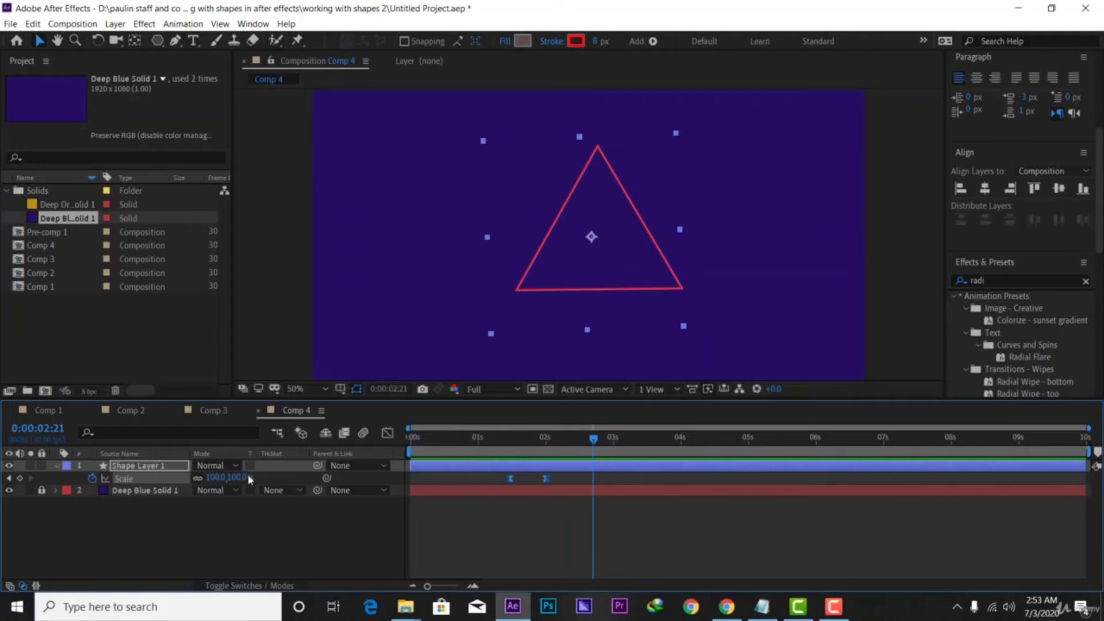
Show Shape Layer 1's keyframed Scale with U and move the time to about 1:25
click(56, 465)
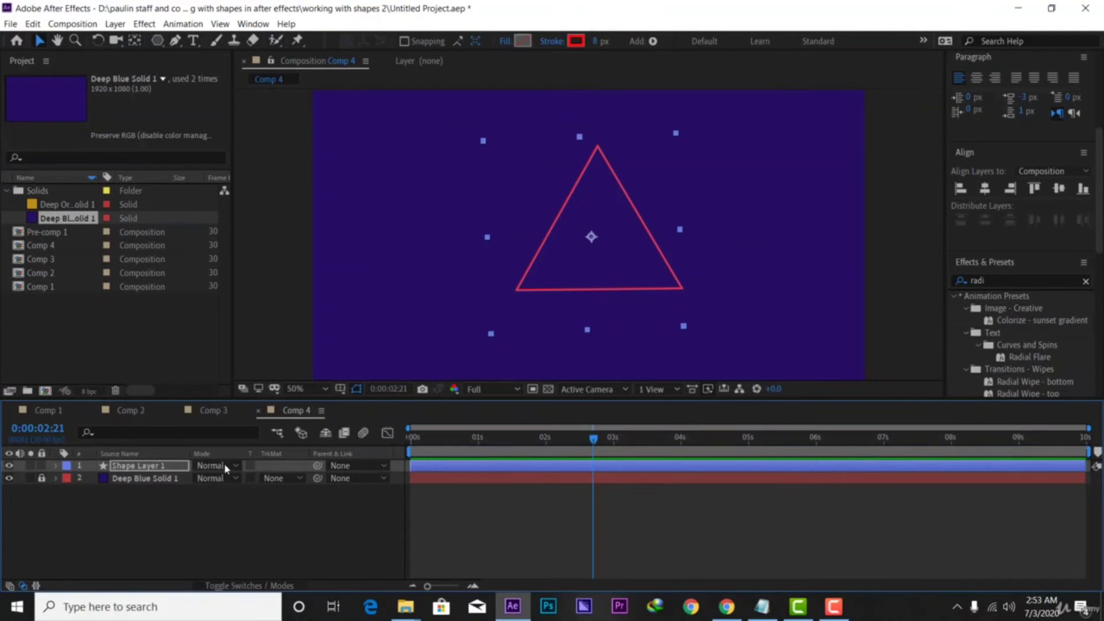
click(442, 464)
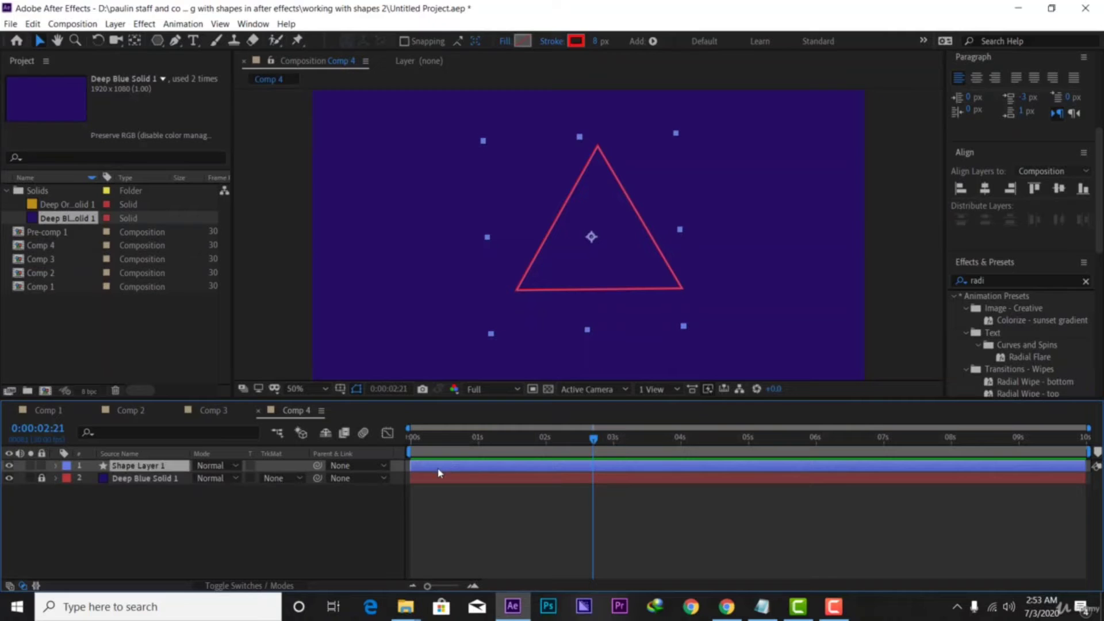
key(u)
drag(574, 452, 536, 467)
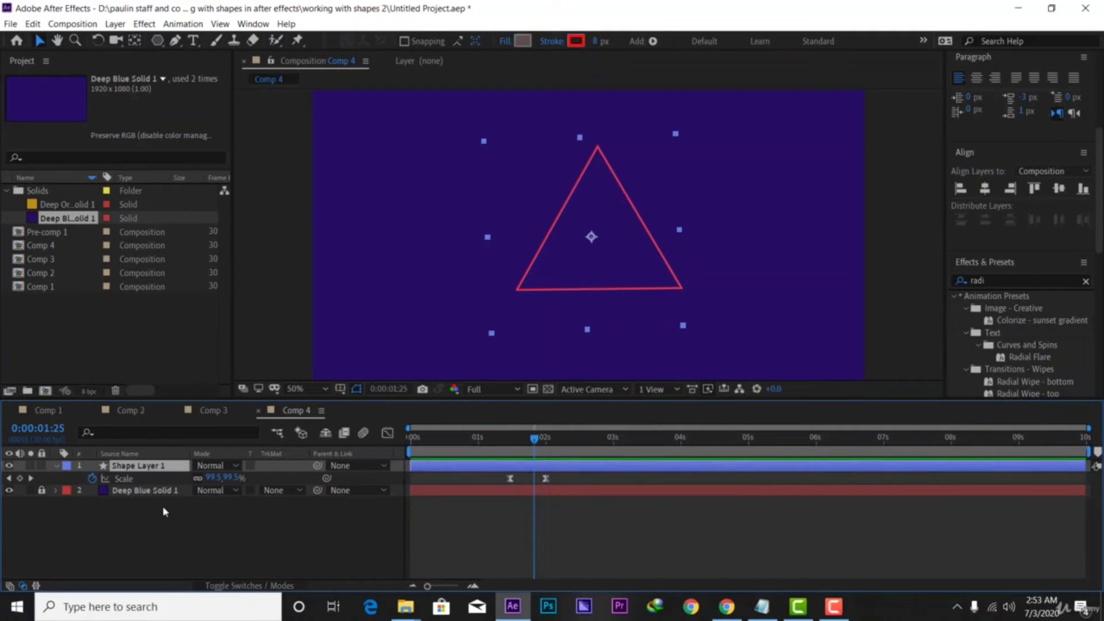
Expand Contents > Polystar 1 > Stroke 1 to reveal the Stroke Width property
click(56, 466)
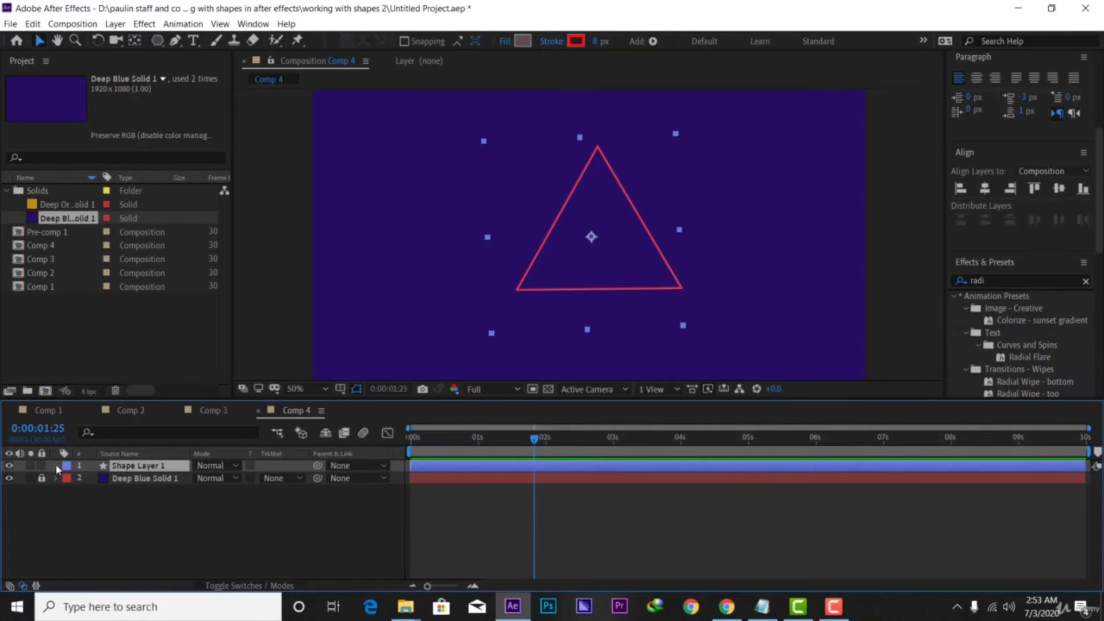
click(57, 466)
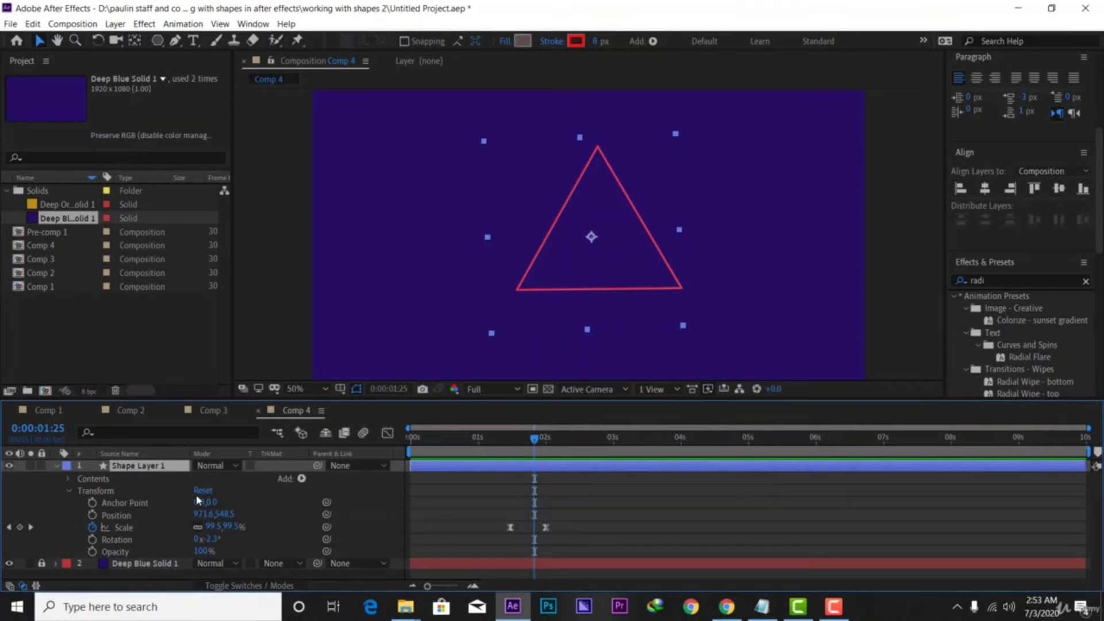
click(68, 491)
click(67, 479)
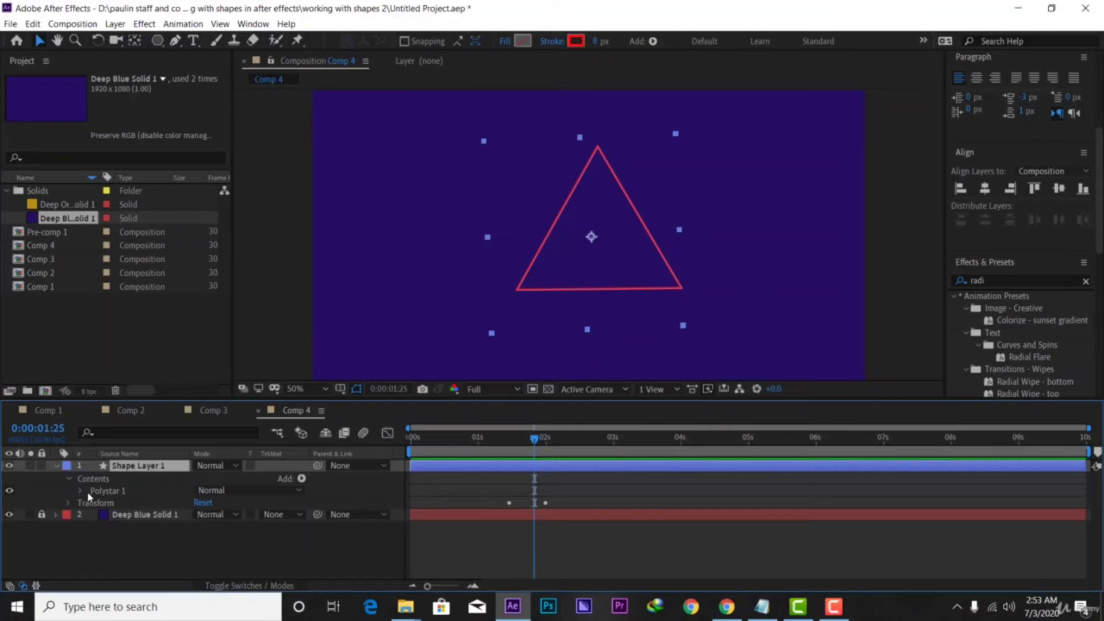
click(81, 491)
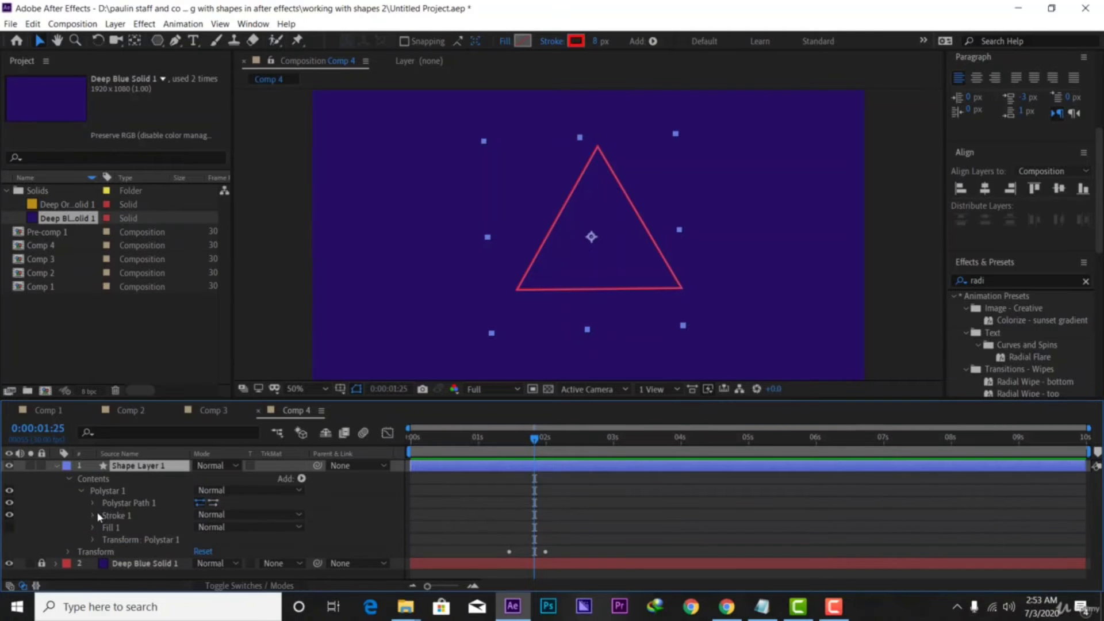
click(94, 515)
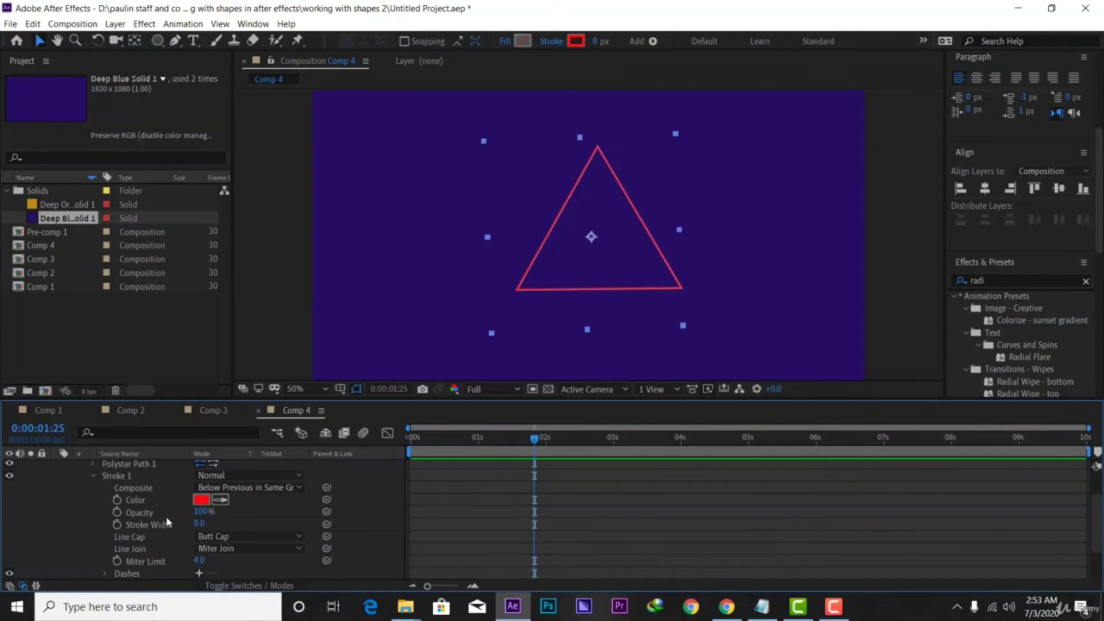
scroll(167, 522, up, 3)
scroll(141, 546, down, 3)
scroll(163, 545, down, 3)
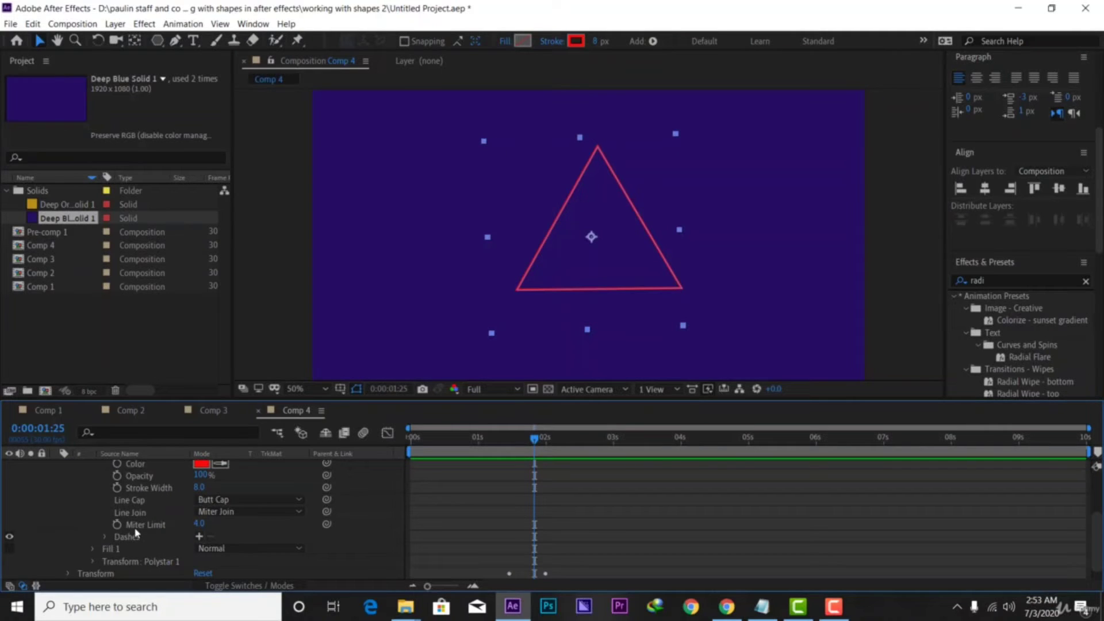
scroll(136, 533, down, 1)
scroll(130, 526, up, 3)
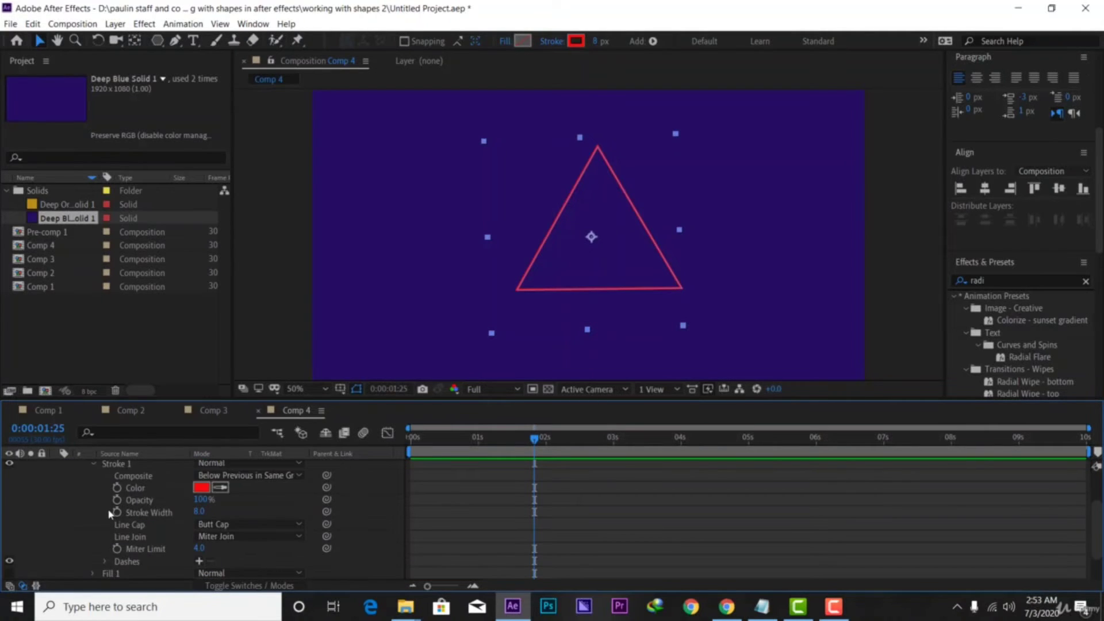
scroll(110, 513, up, 3)
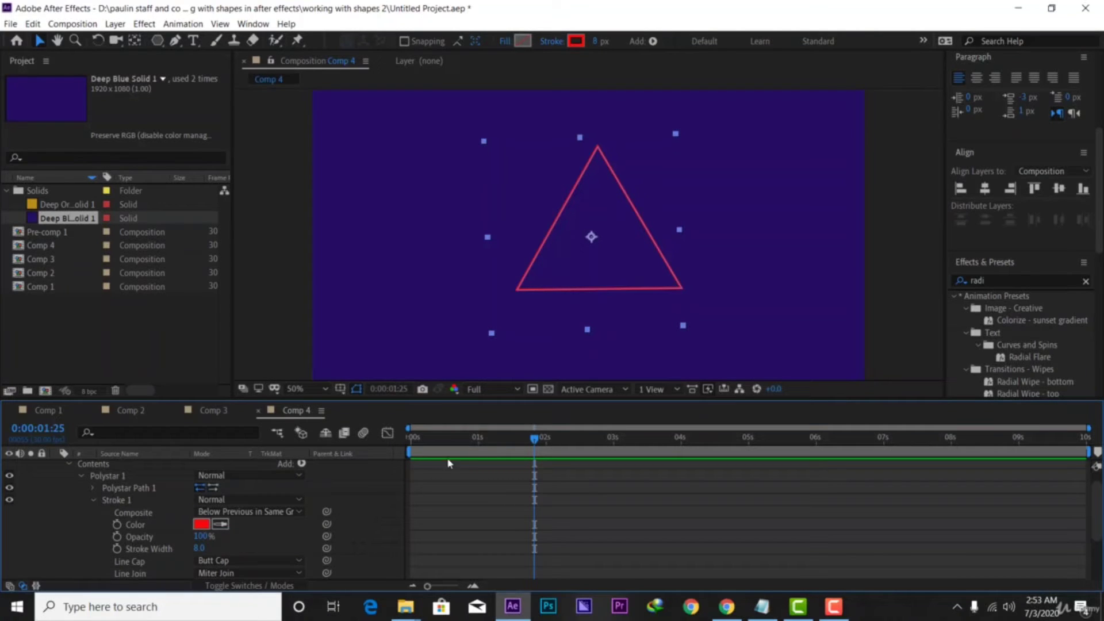
scroll(524, 493, up, 1)
scroll(524, 494, down, 7)
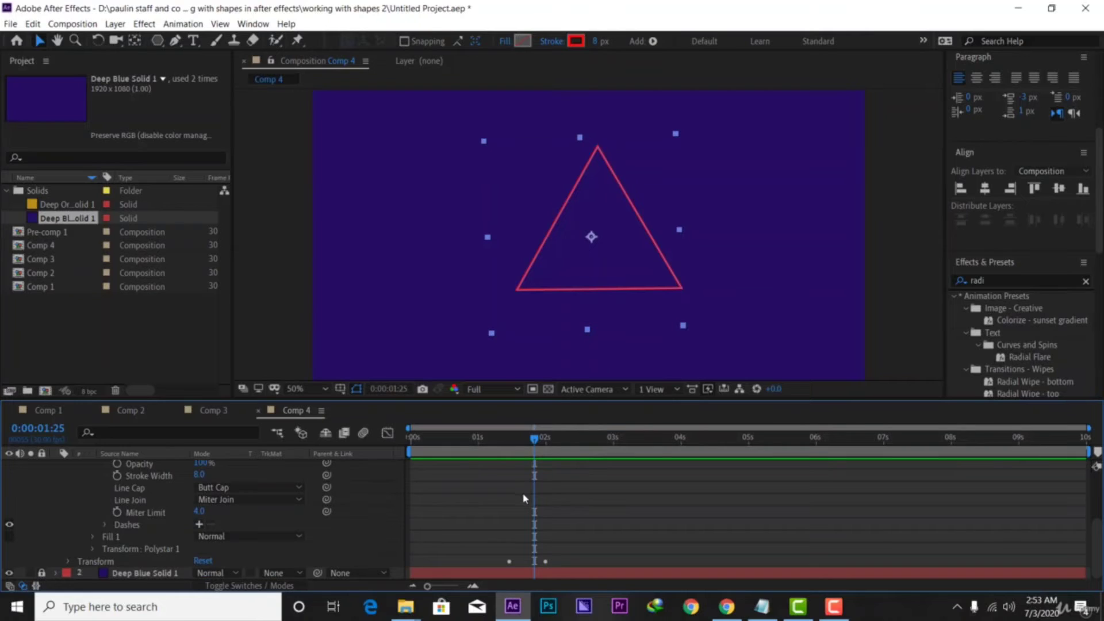
scroll(517, 500, up, 3)
scroll(494, 501, down, 3)
Keyframe Stroke Width at 8 at 1:25 and 0 at 2:00, then preview from the start
click(116, 476)
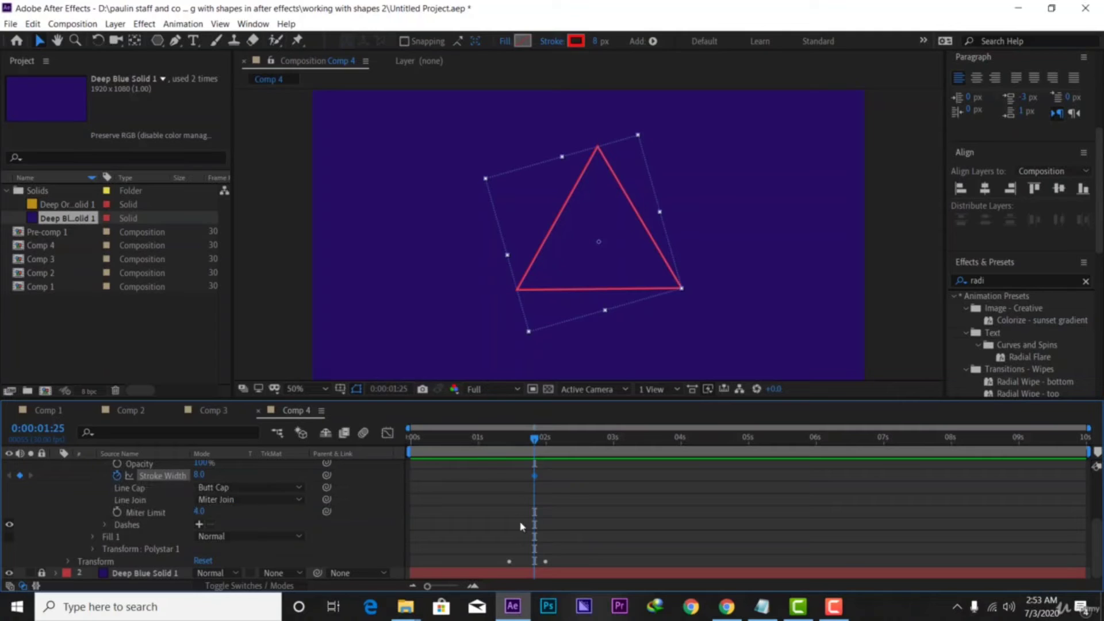
drag(534, 439, 544, 440)
click(198, 475)
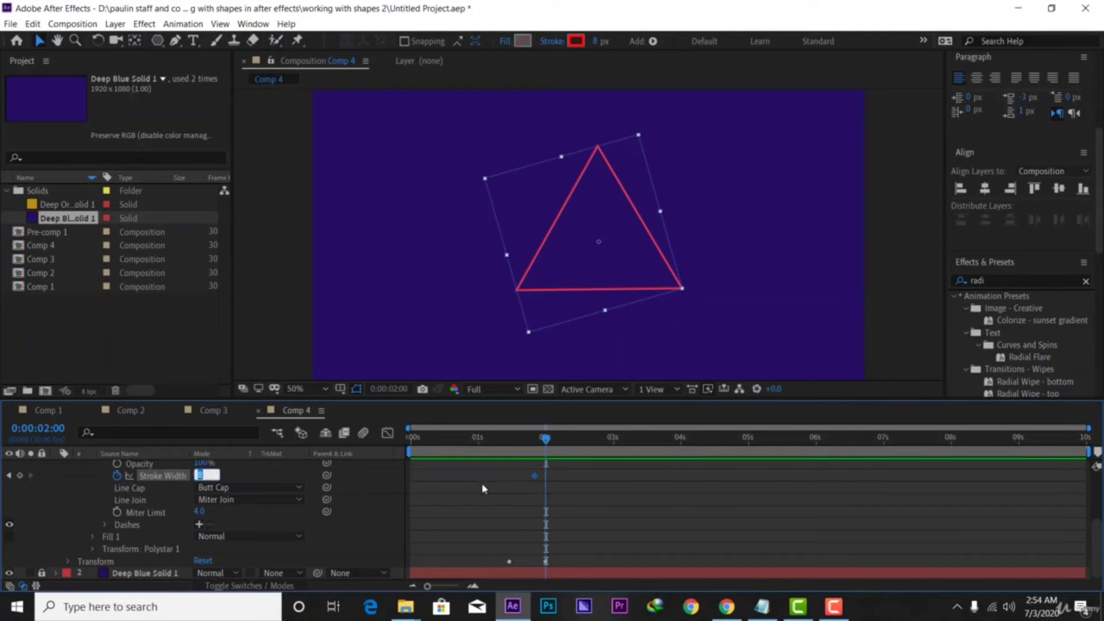
text(0)
key(Return)
drag(543, 441, 392, 476)
key(space)
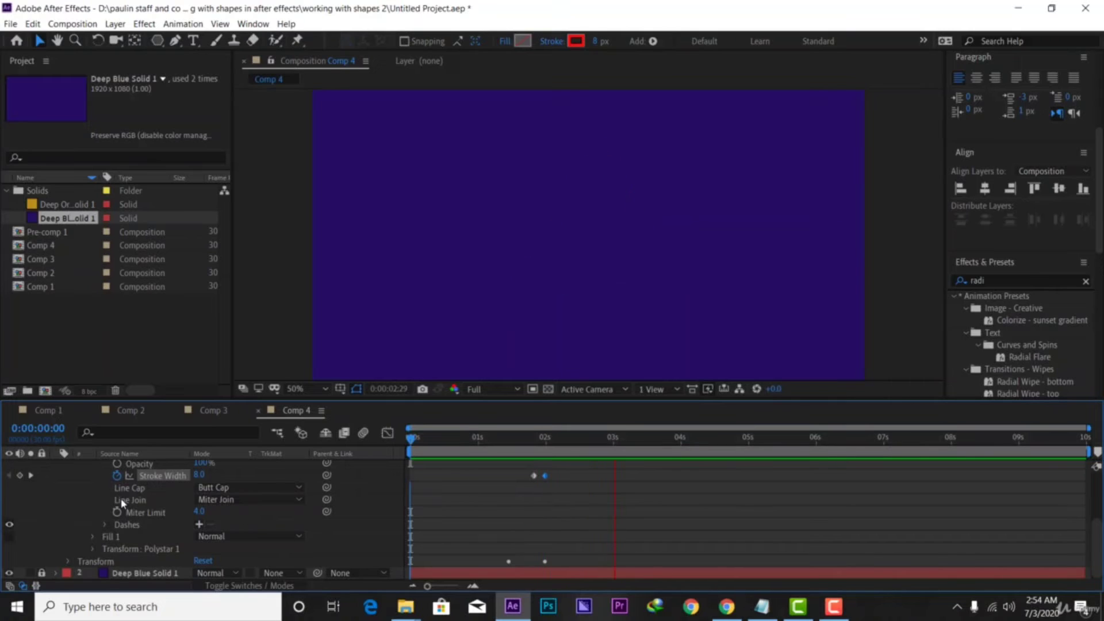
scroll(122, 503, up, 3)
click(55, 465)
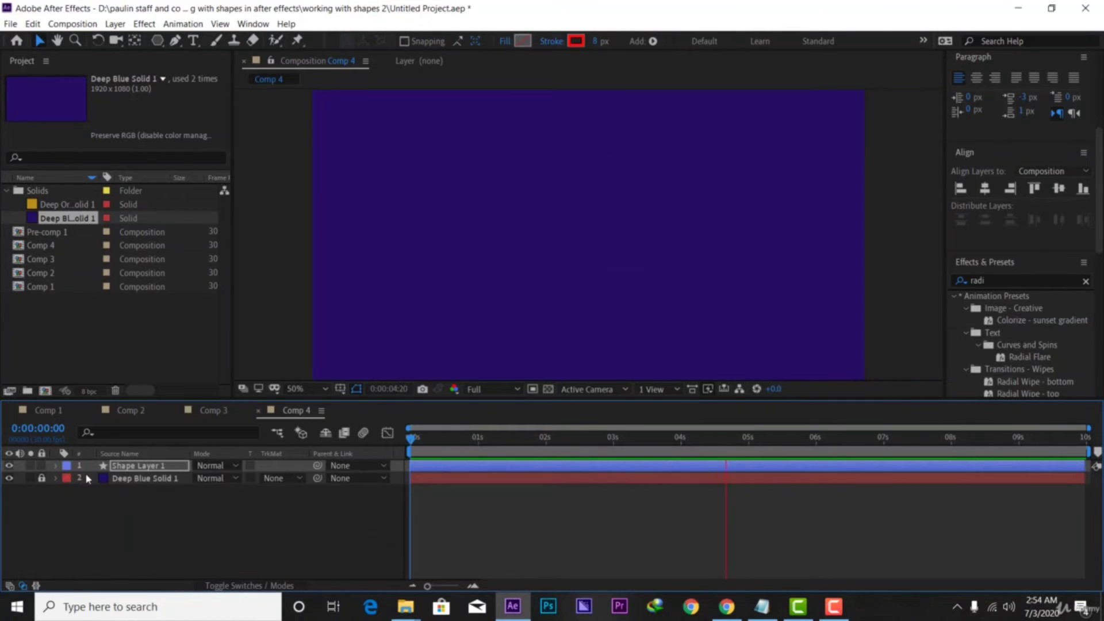
Duplicate the triangle layer twice with Ctrl+D to create Shape Layers 2 and 3
click(133, 467)
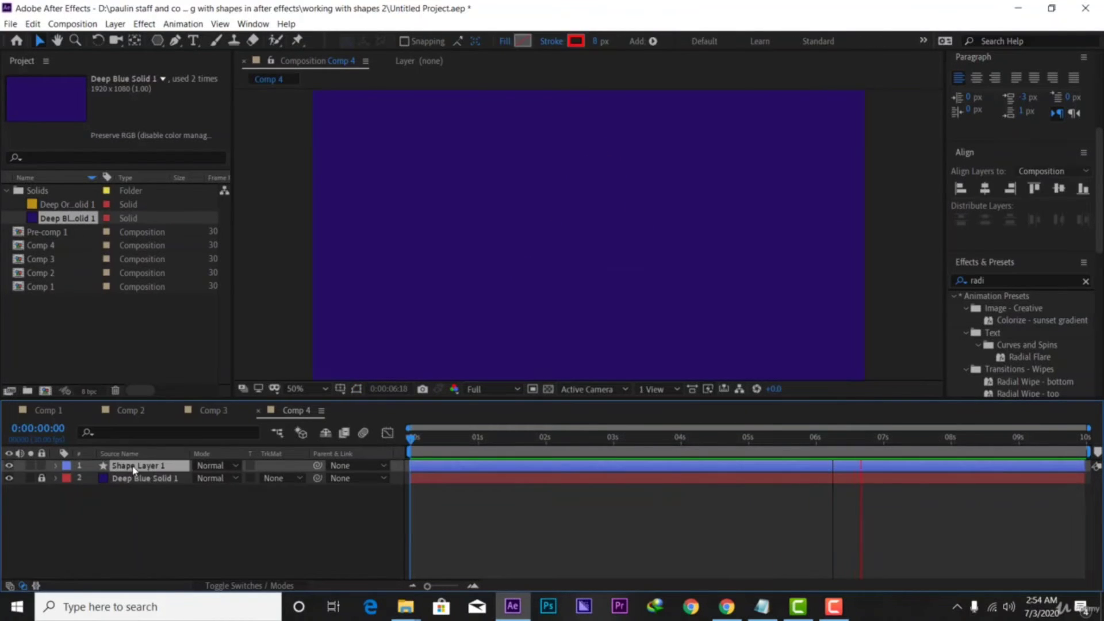
key(space)
key(ctrl+d)
key(ctrl+d)
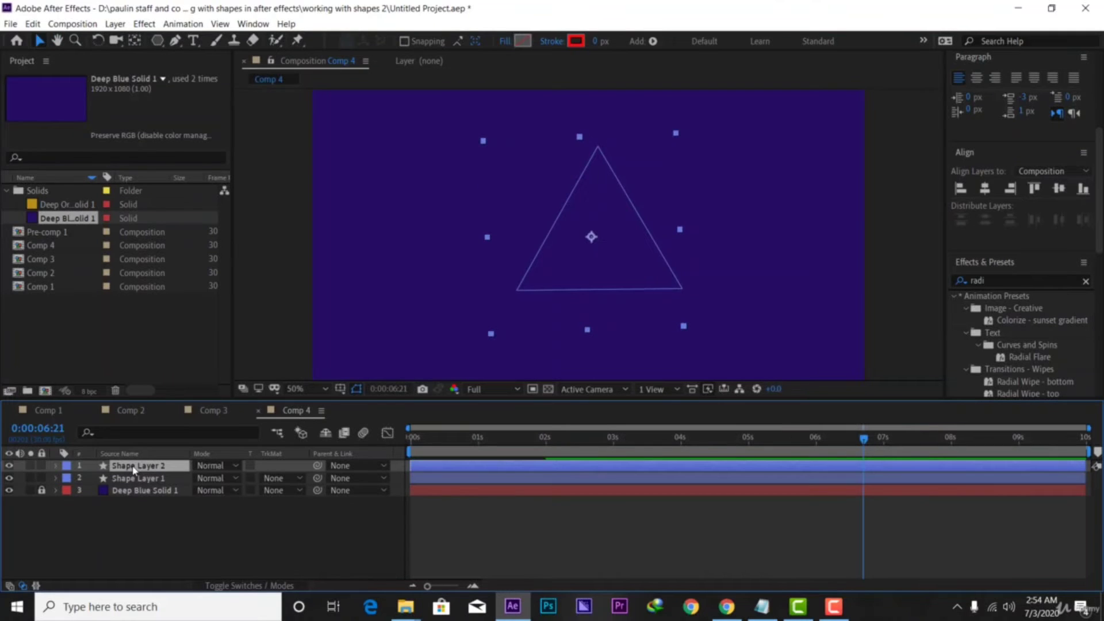
Set Shape Layer 2's stroke colour to cyan and Shape Layer 1's stroke to white
click(134, 479)
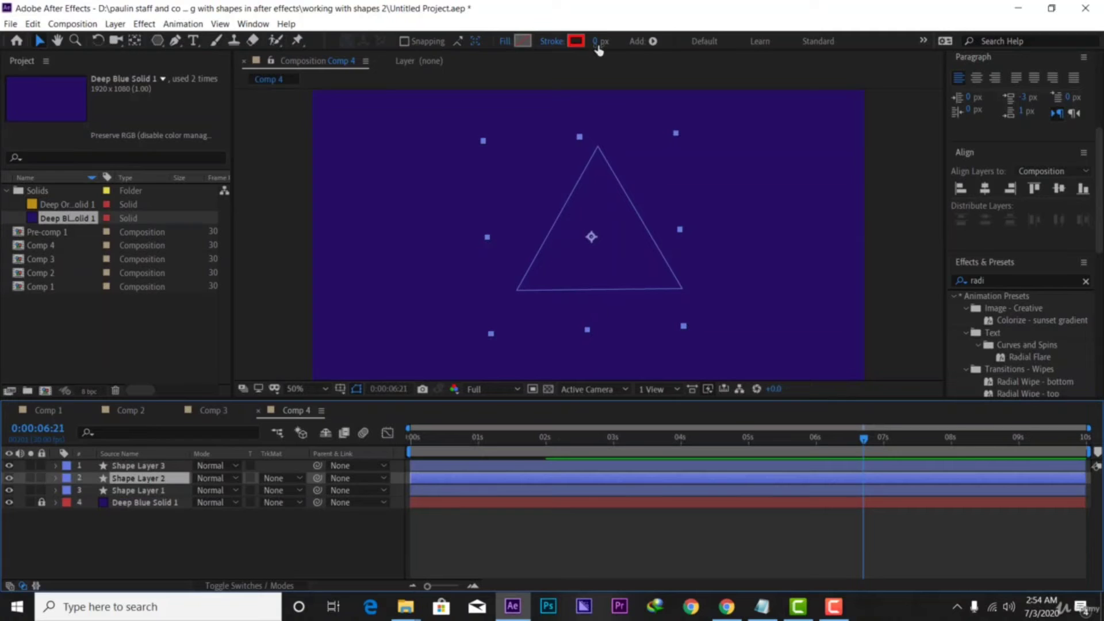
click(576, 40)
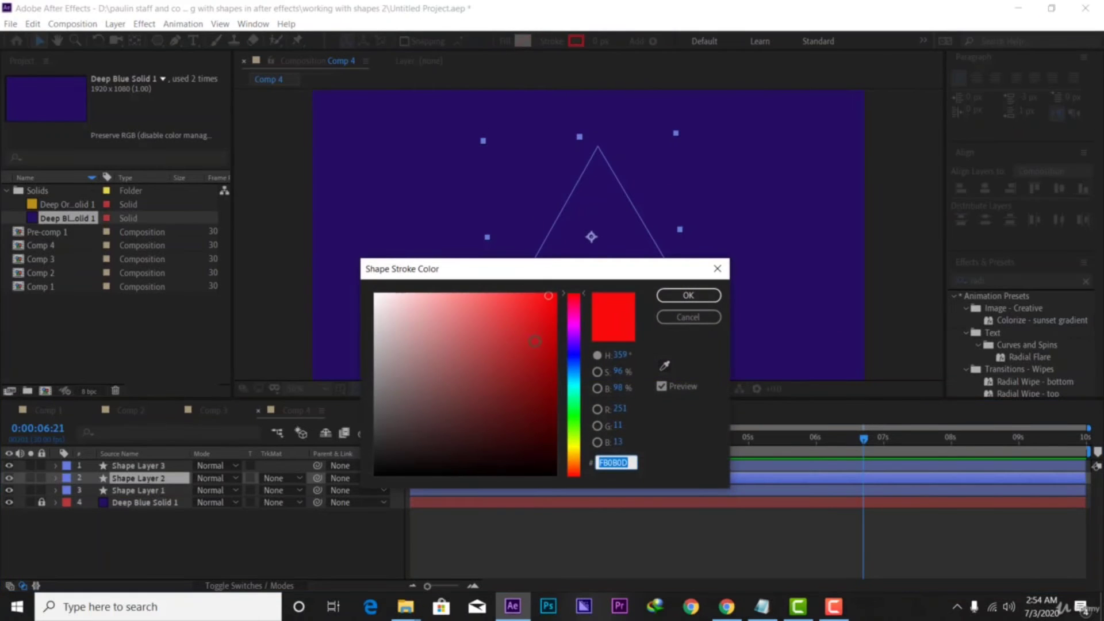
drag(574, 358, 574, 383)
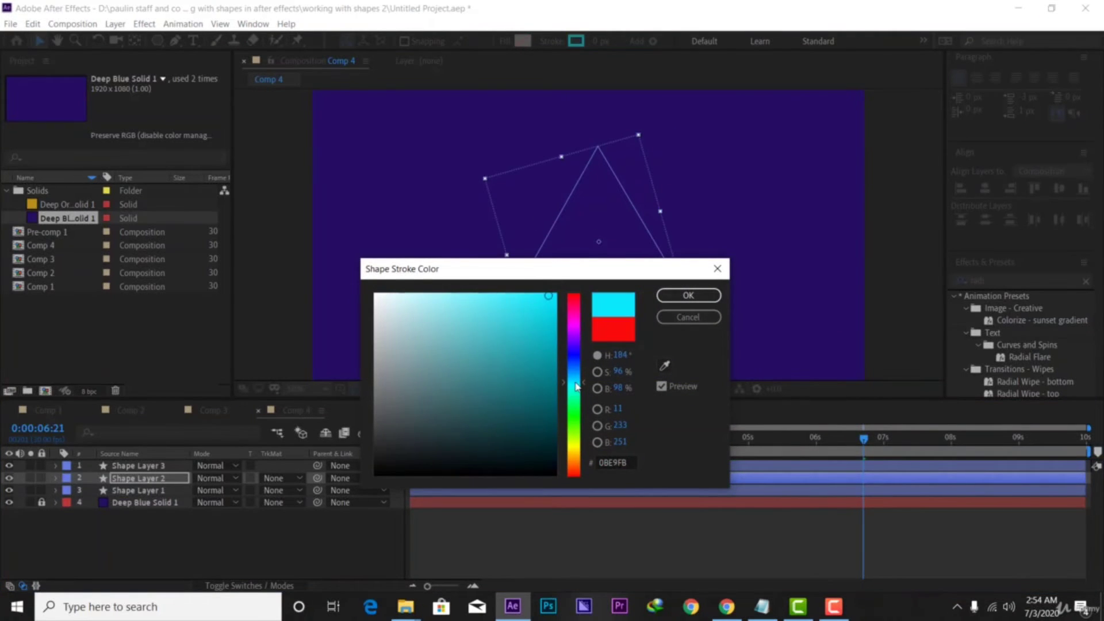
click(531, 386)
drag(506, 382, 474, 314)
click(674, 297)
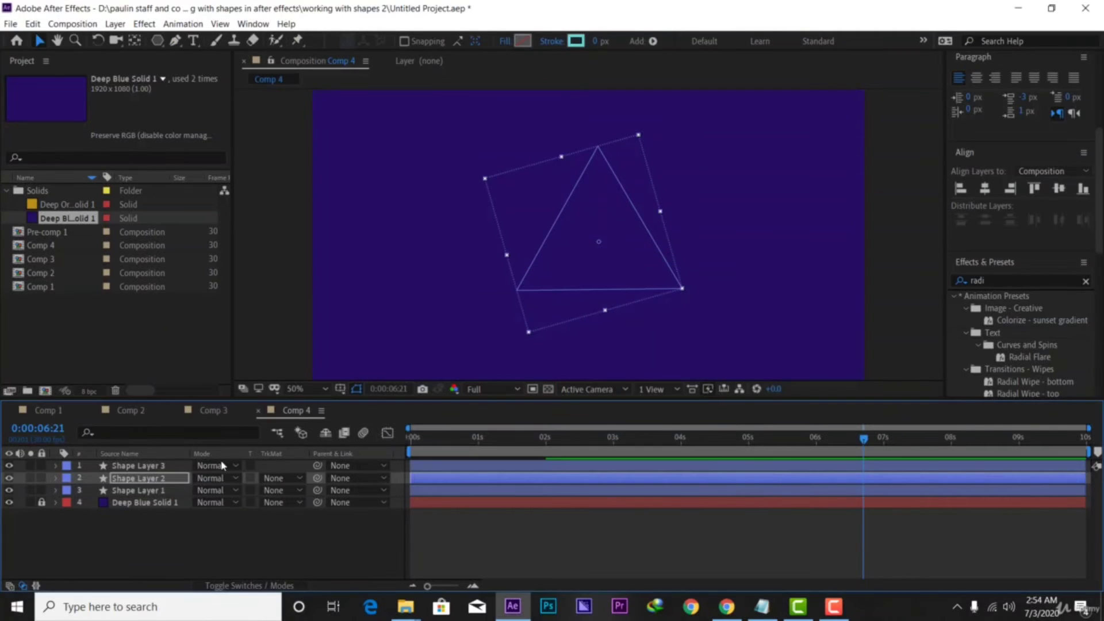
click(144, 492)
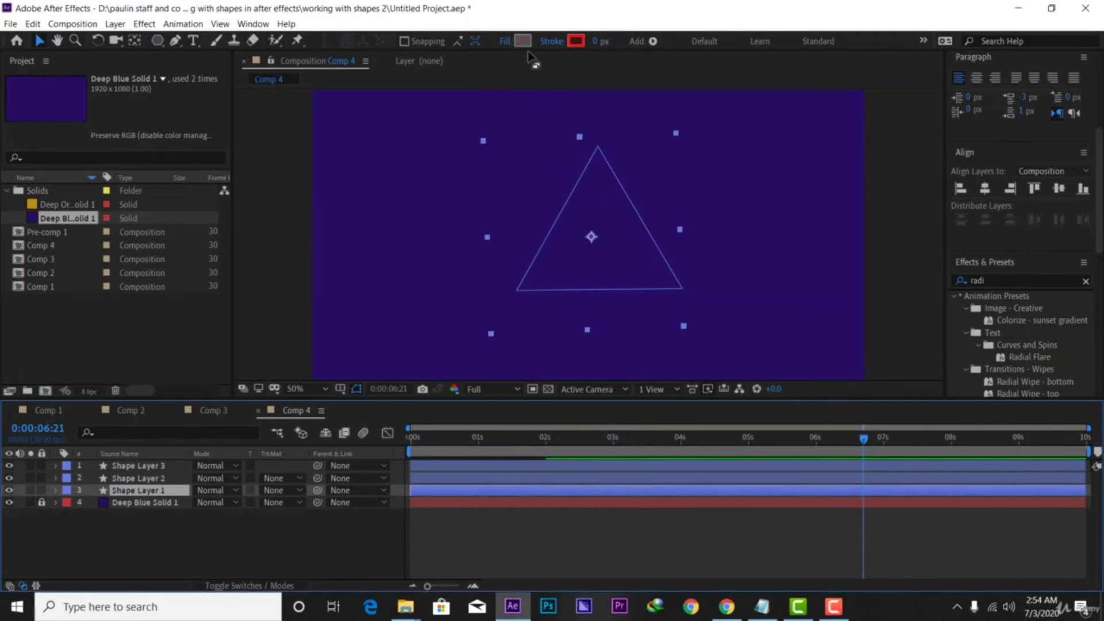
click(576, 43)
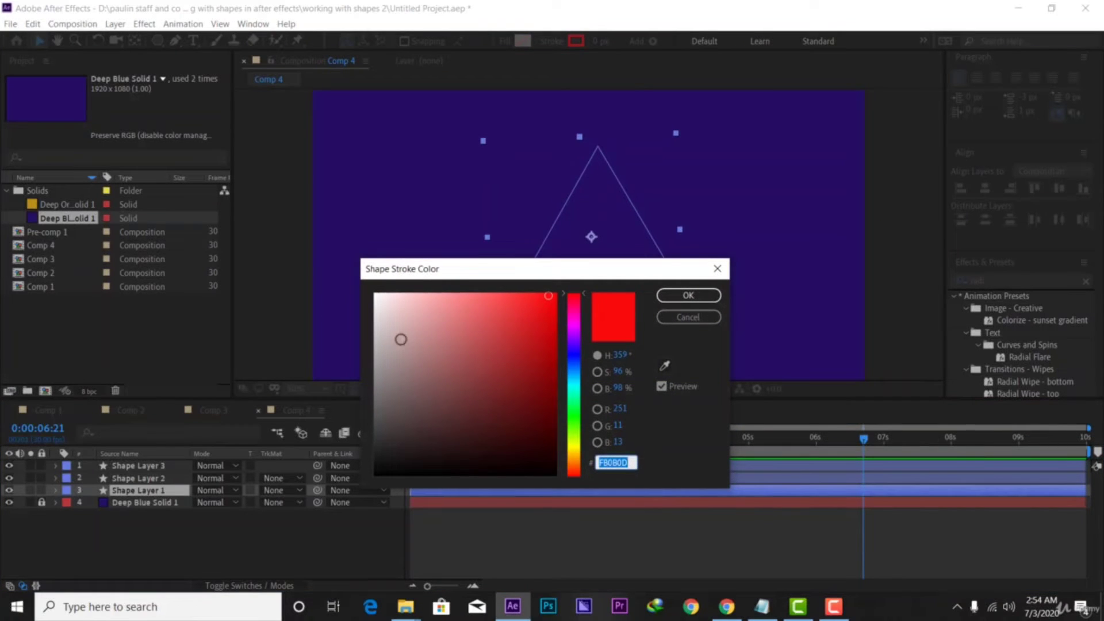
drag(401, 340, 282, 286)
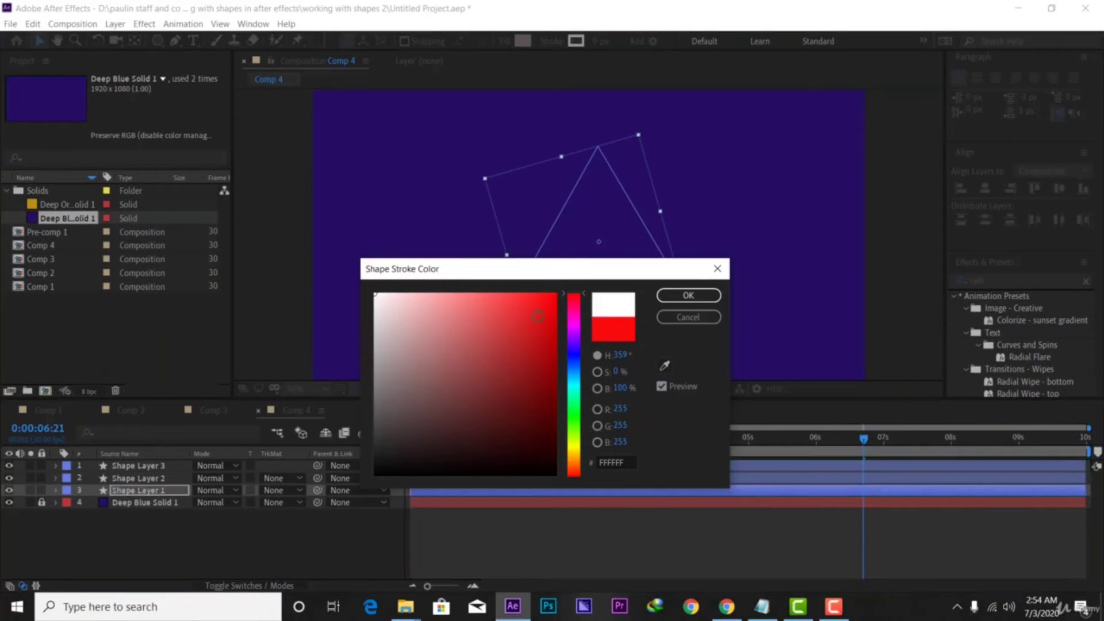
click(687, 296)
Slide the shape layers' bars later so their start times stagger, preview, and reveal Shape Layer 3's keyframes
mouse_move(432, 467)
mouse_down()
mouse_move(458, 467)
mouse_move(451, 491)
mouse_up()
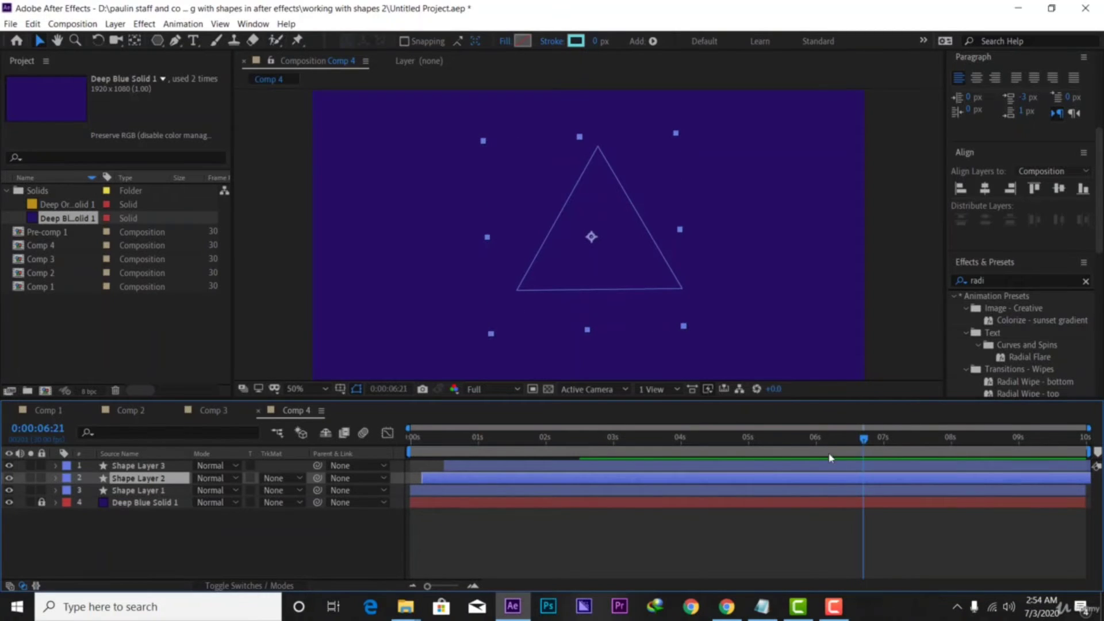
drag(828, 454, 556, 446)
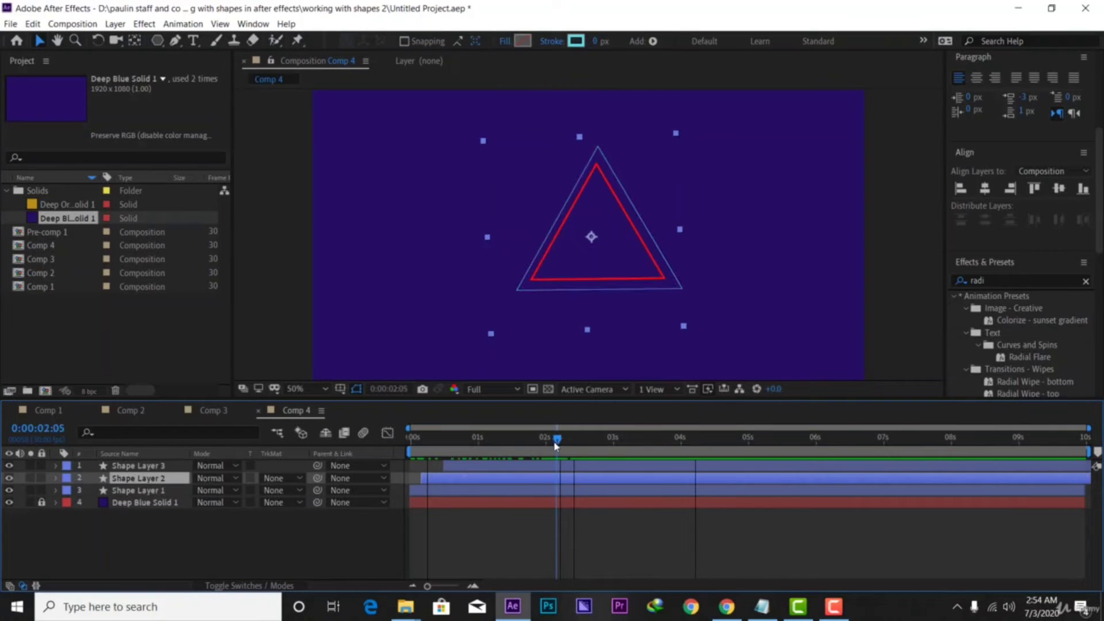
mouse_move(483, 467)
mouse_down()
mouse_move(501, 471)
mouse_move(491, 478)
mouse_up()
drag(534, 447, 352, 452)
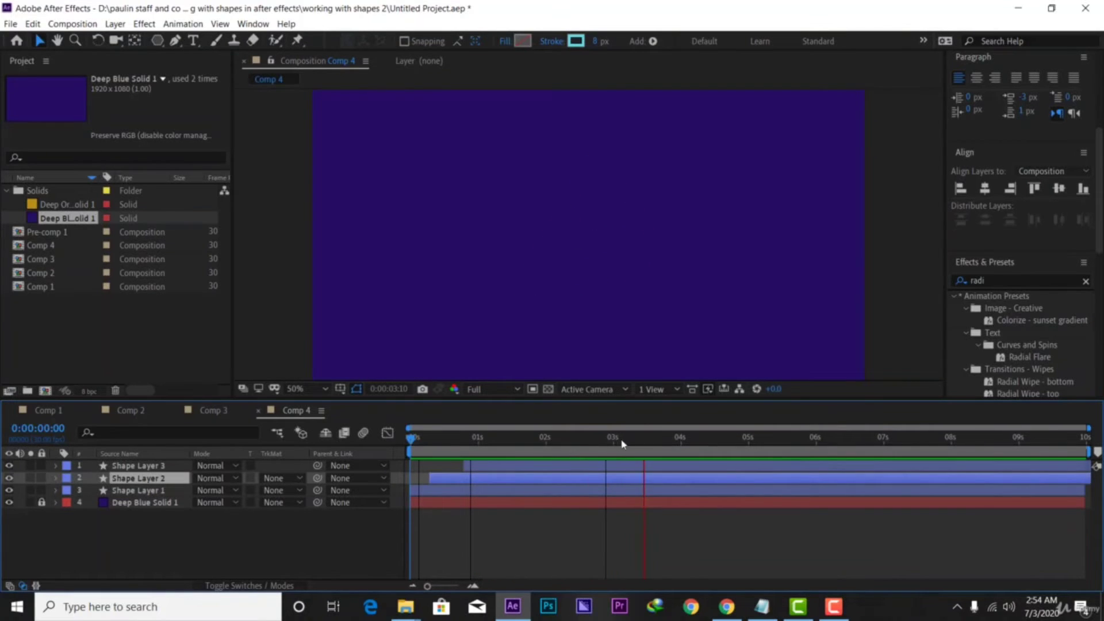
key(space)
drag(644, 442, 405, 449)
key(space)
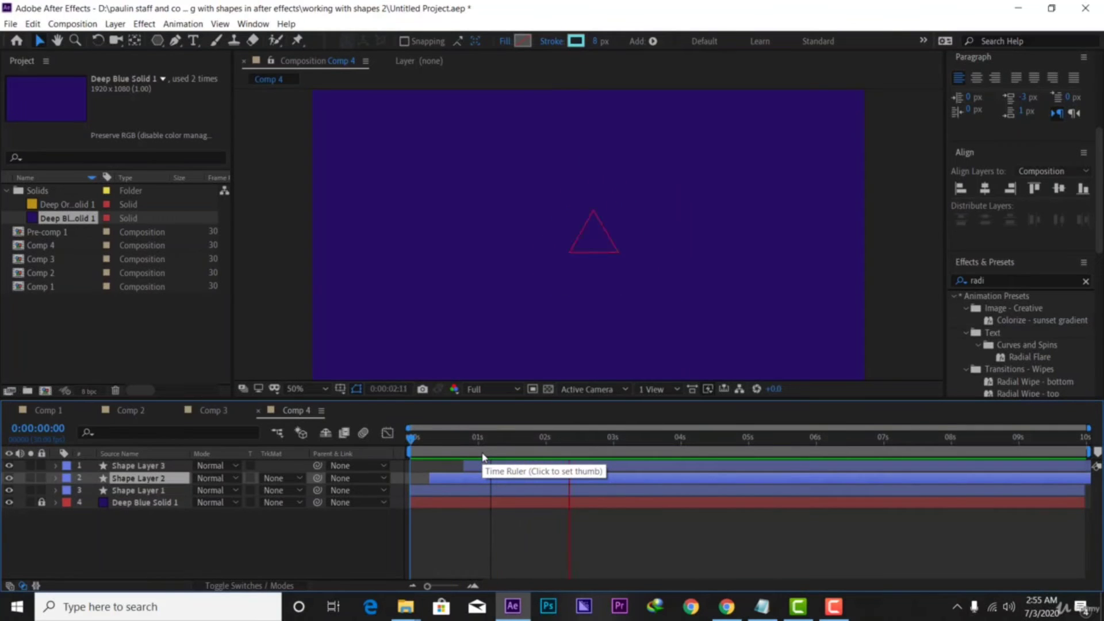
key(space)
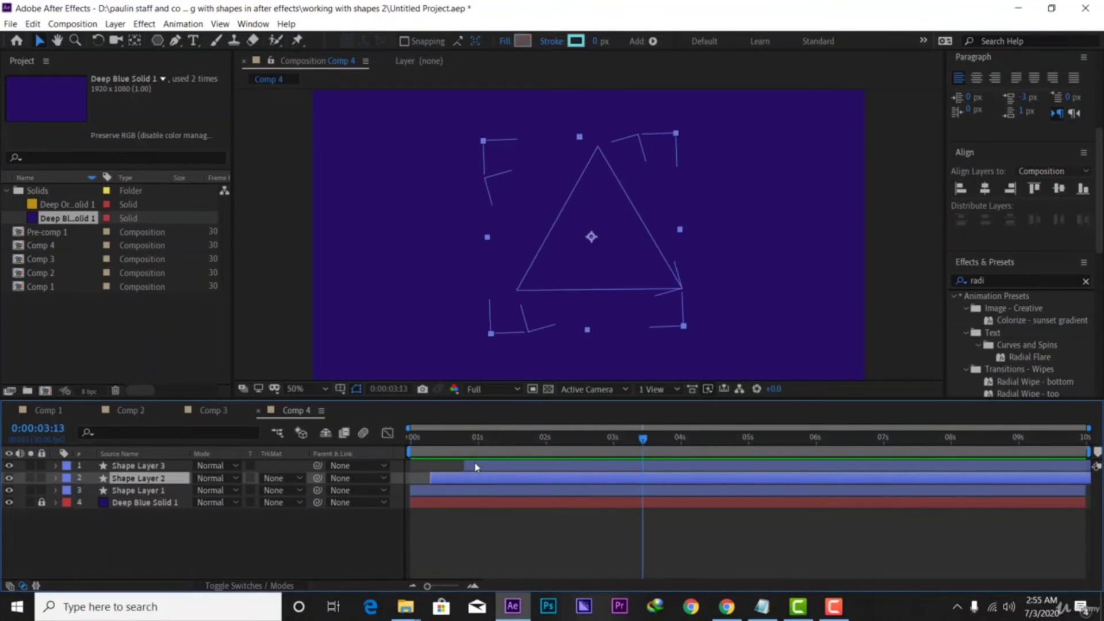
click(488, 465)
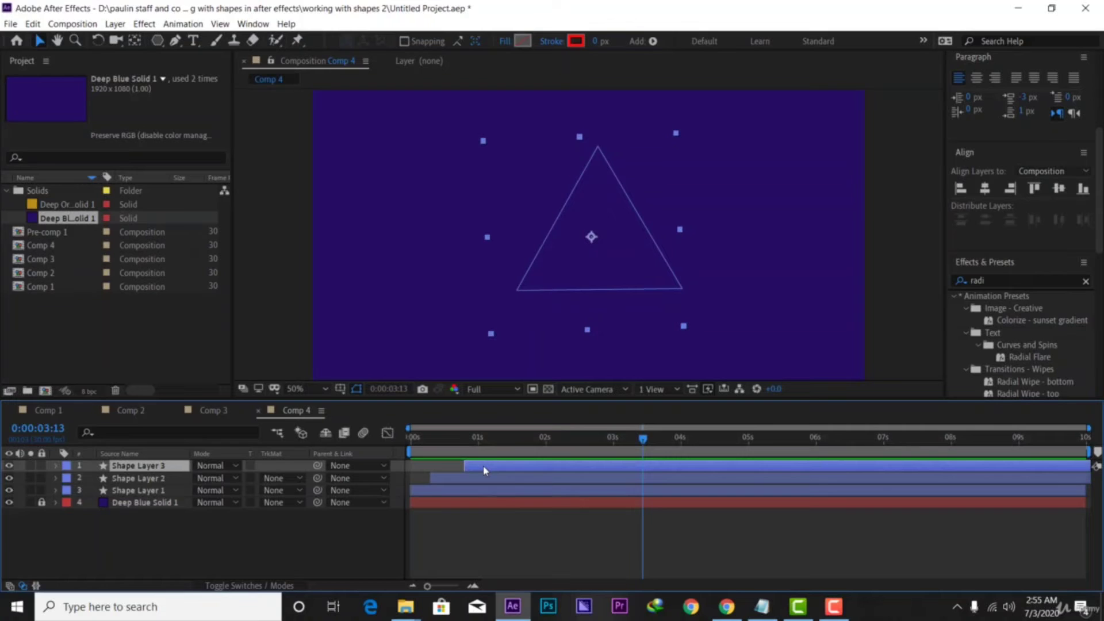
key(u)
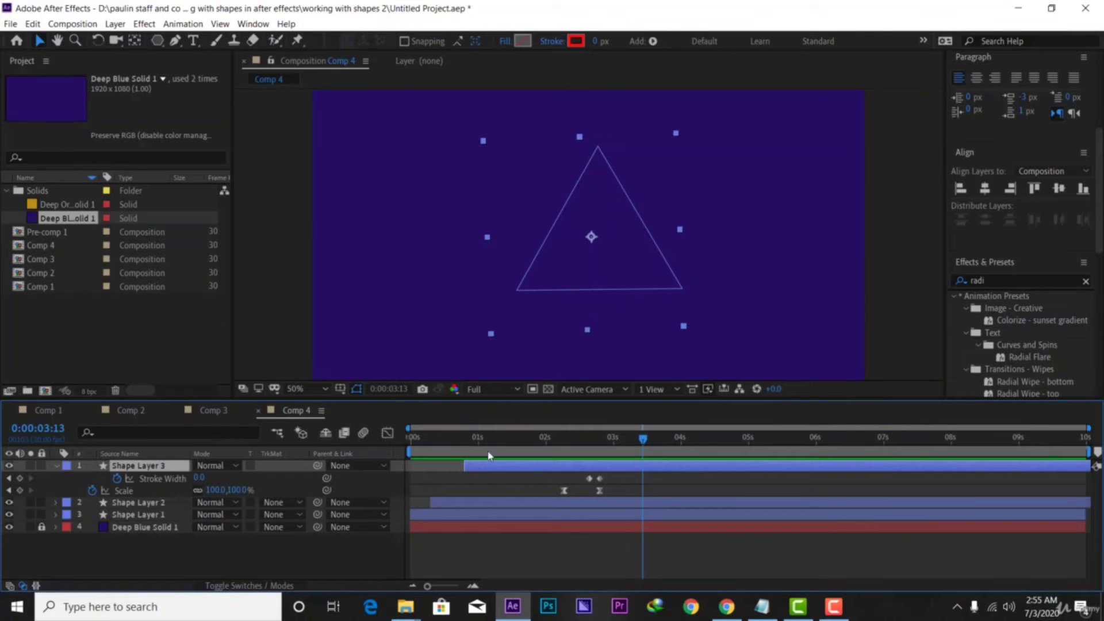
Select Shape Layer 3's Scale keyframes and inspect their speed graph while scrubbing the scale-in
click(387, 433)
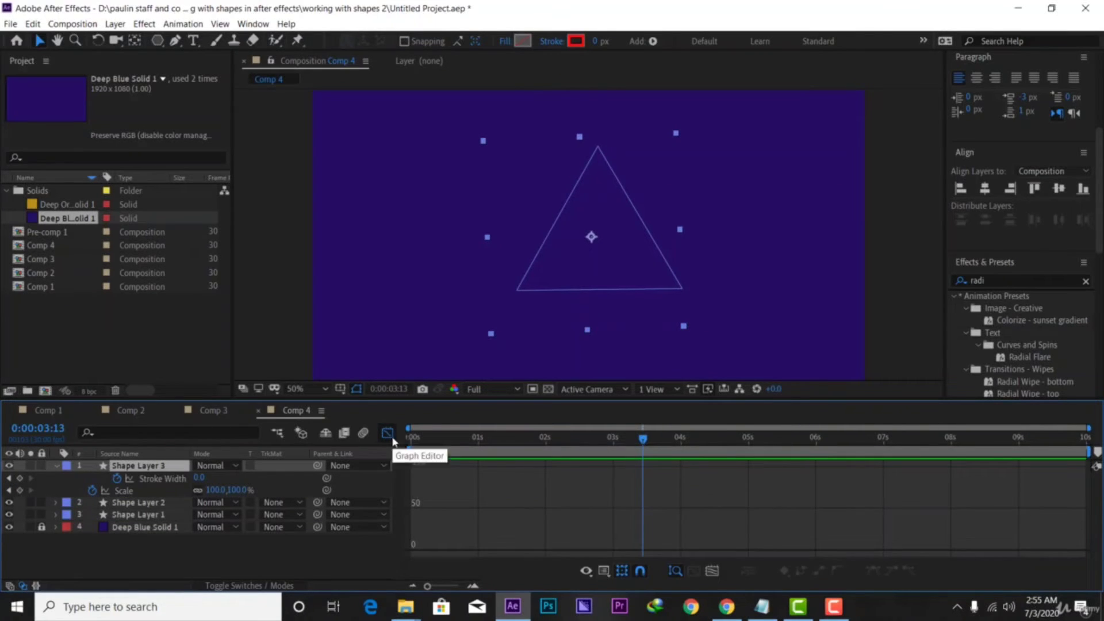
click(387, 433)
drag(625, 493, 541, 499)
click(388, 433)
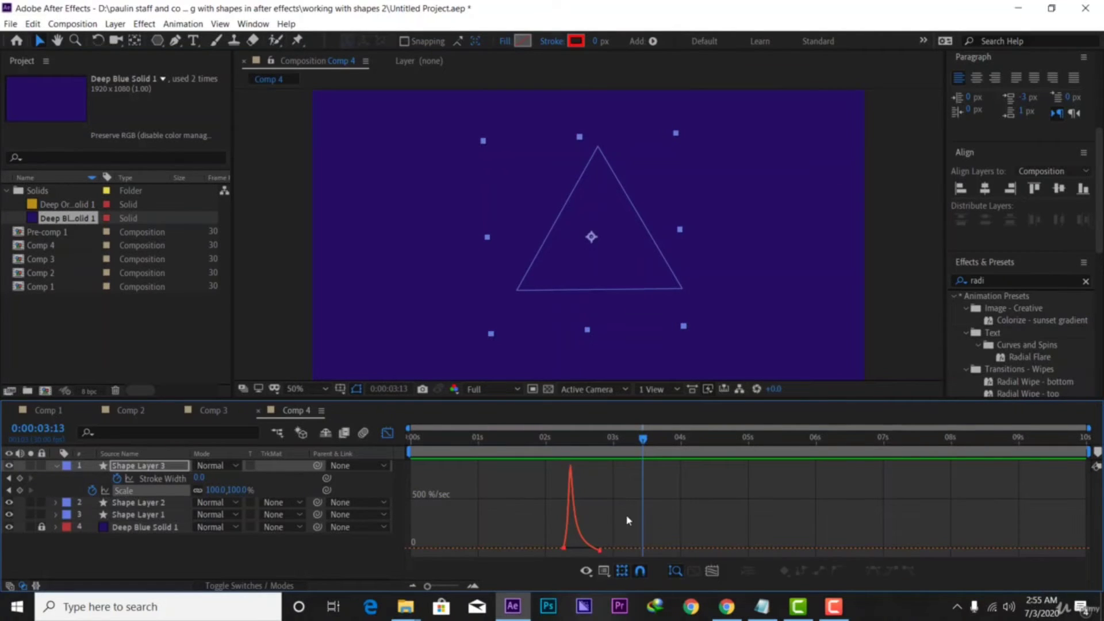
key(ctrl+z)
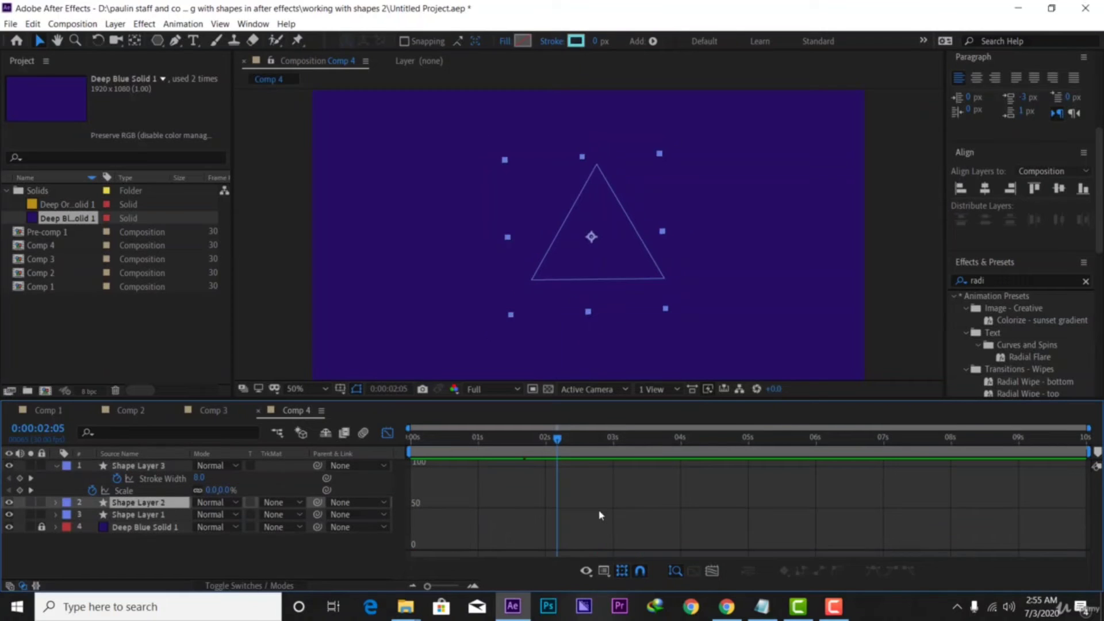
key(ctrl+z)
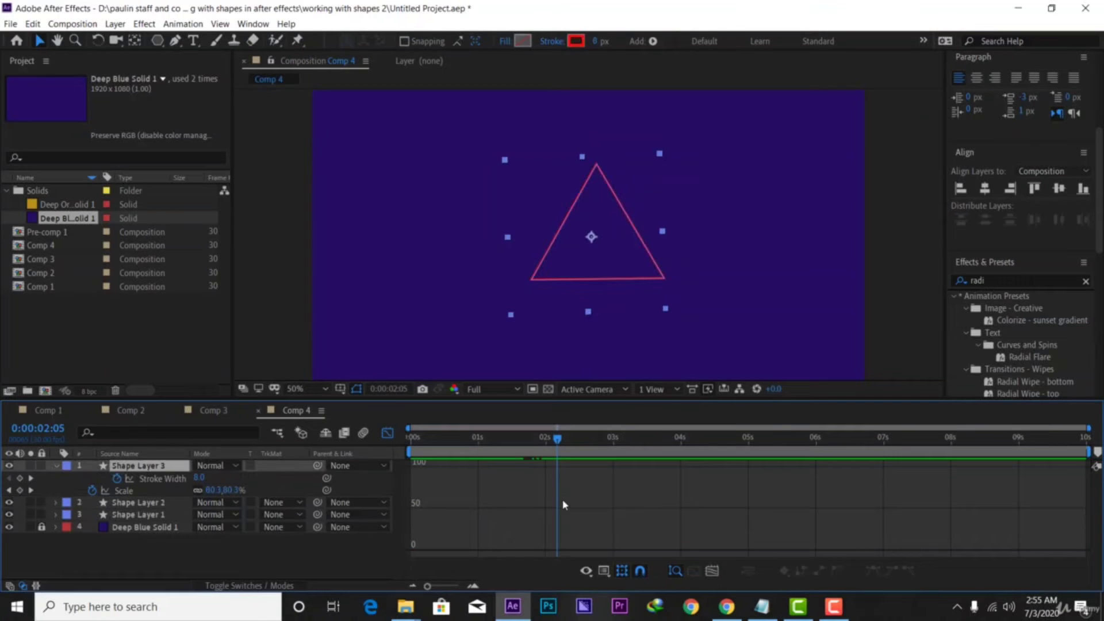
mouse_move(555, 443)
mouse_down()
mouse_move(410, 440)
mouse_move(631, 434)
mouse_move(524, 463)
mouse_move(415, 456)
mouse_up()
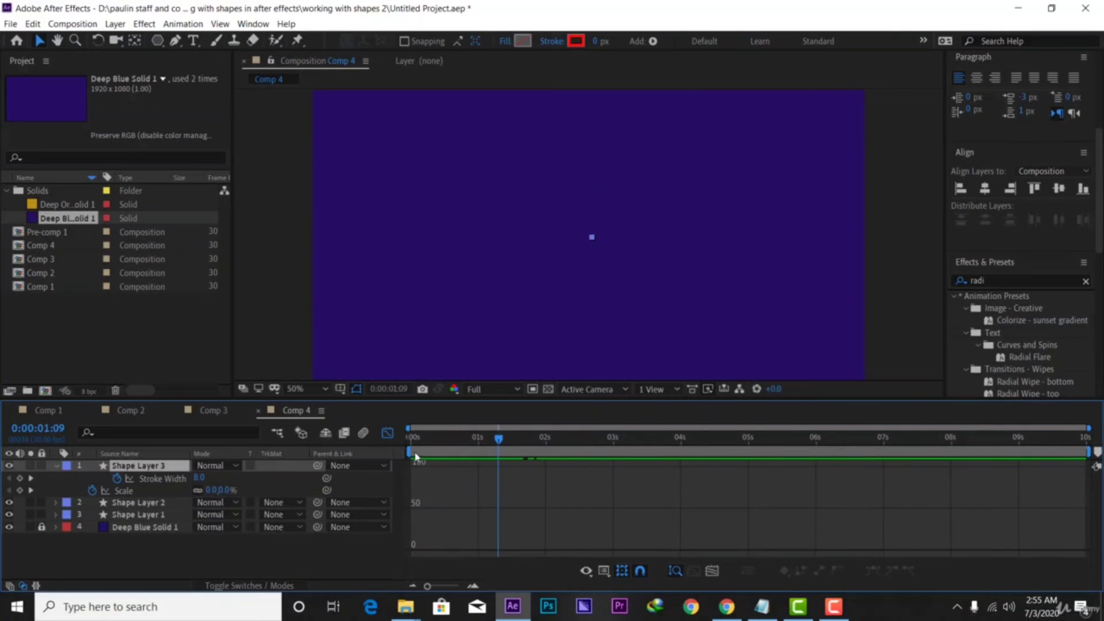
click(388, 432)
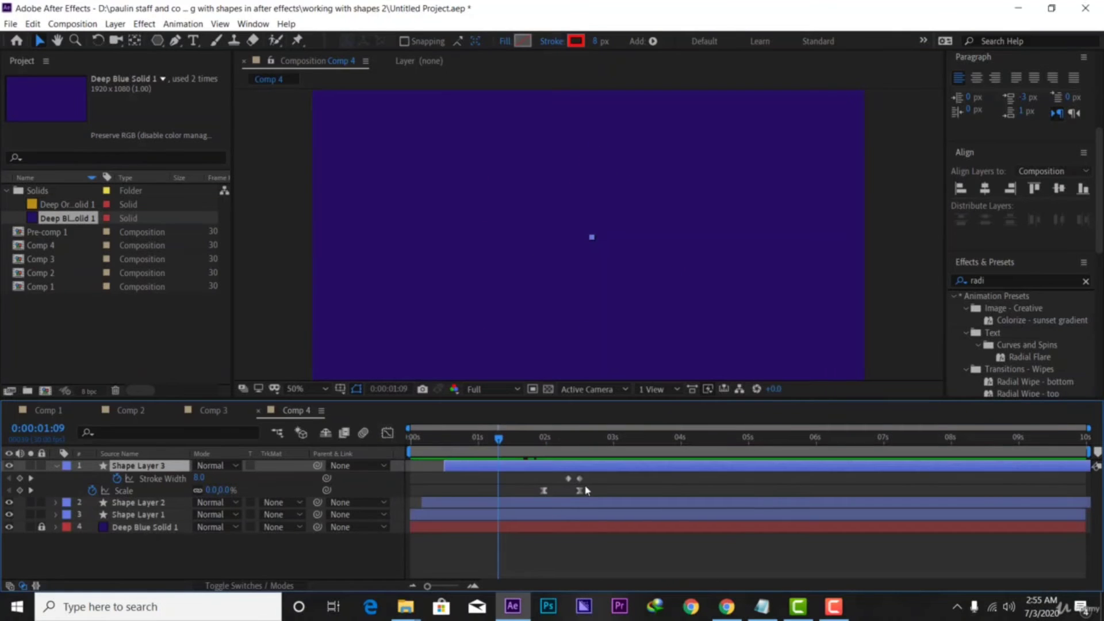
drag(592, 486, 520, 504)
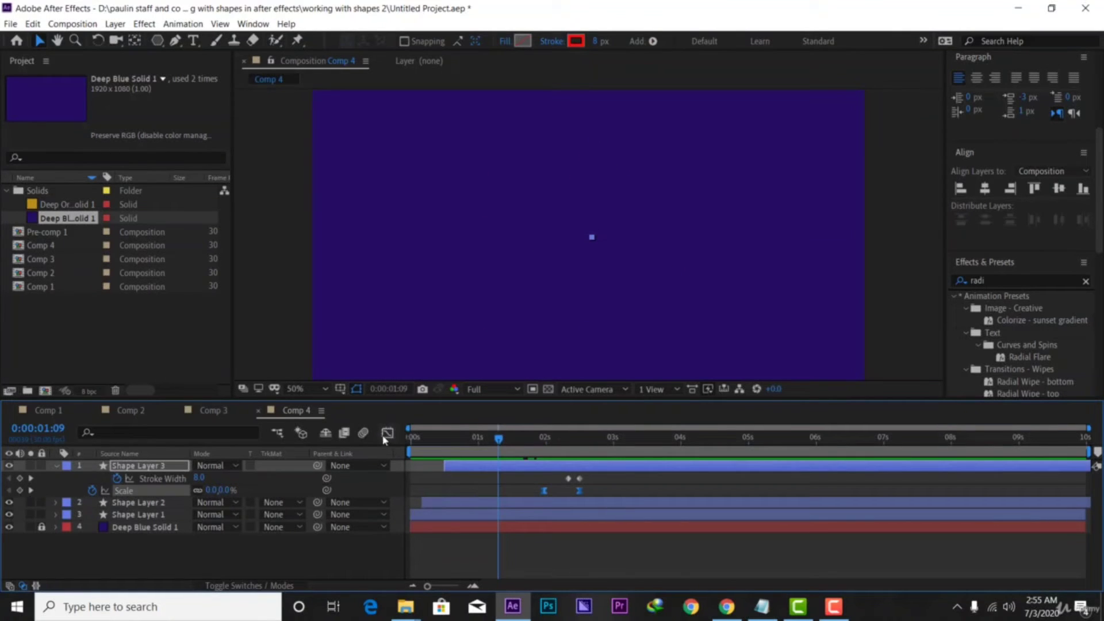
click(387, 433)
drag(614, 510, 497, 568)
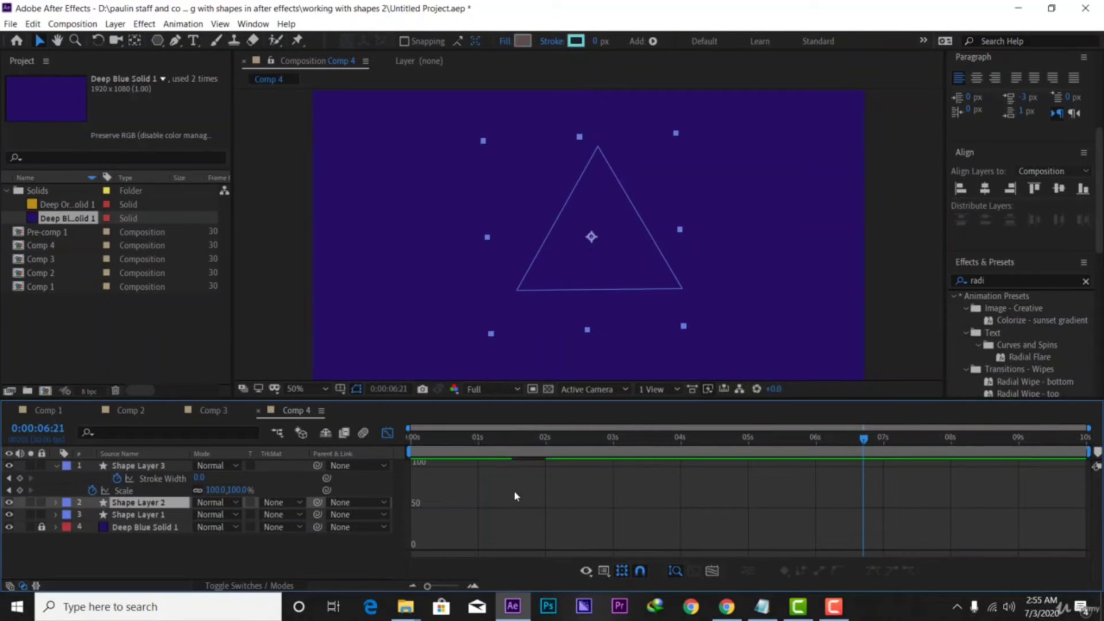
click(386, 434)
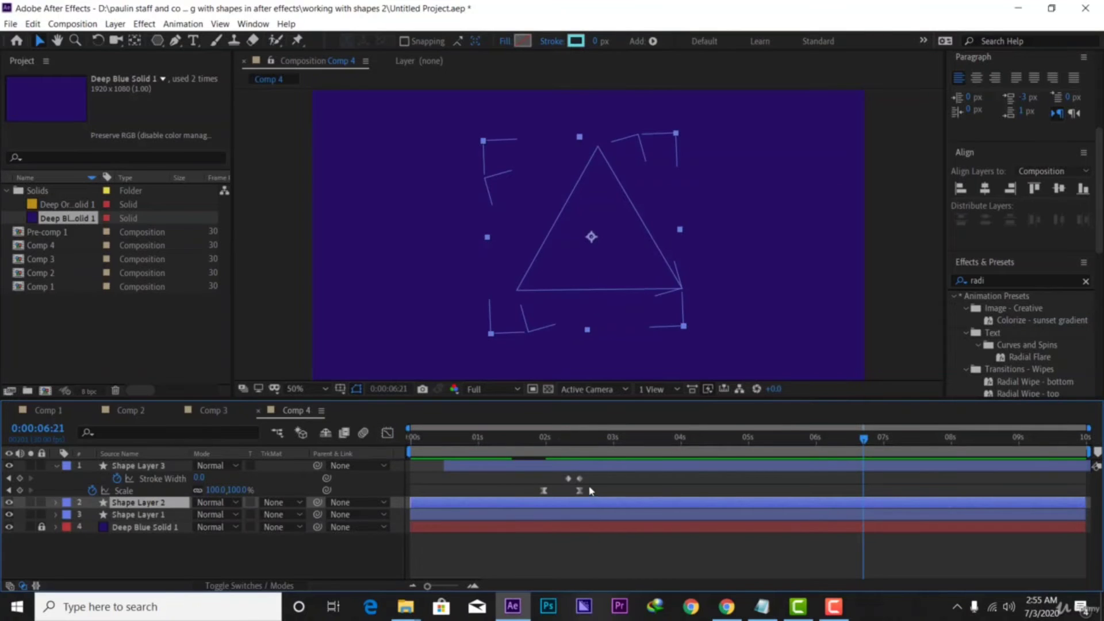
Drag the Scale influence handles to about 35.90% so the speed spike becomes a gentle arc
drag(591, 490, 537, 493)
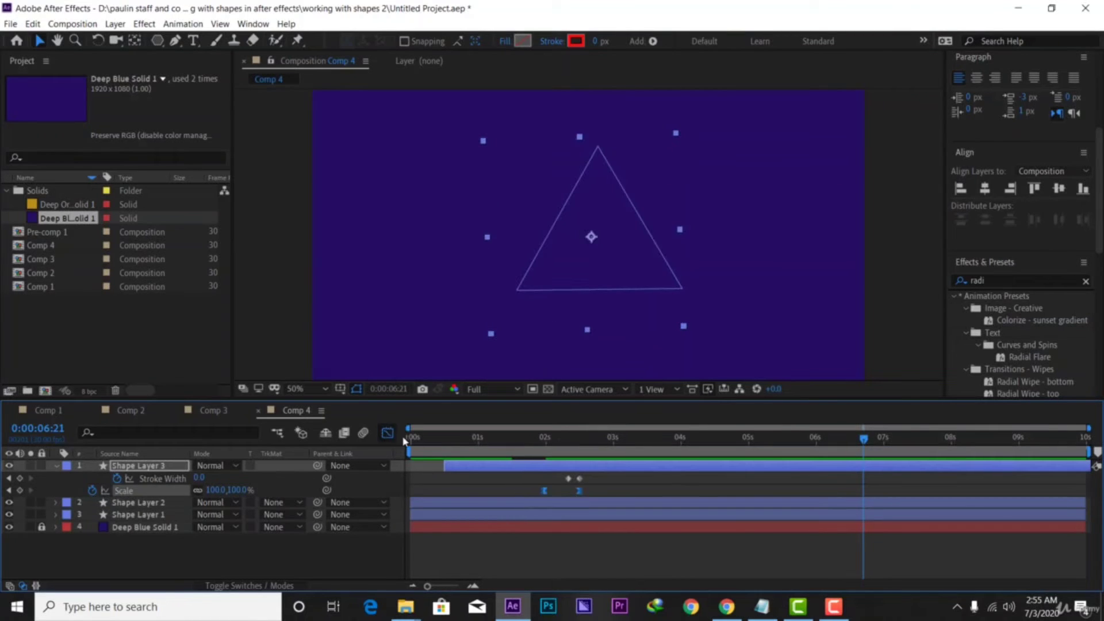
click(387, 433)
drag(609, 525, 541, 543)
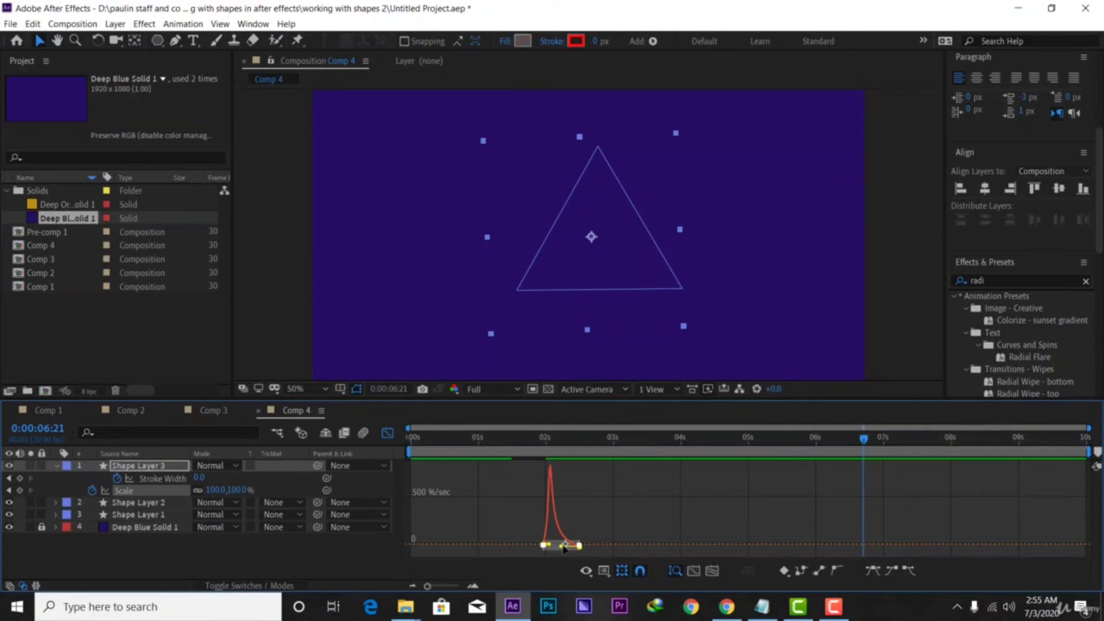
drag(564, 548, 573, 552)
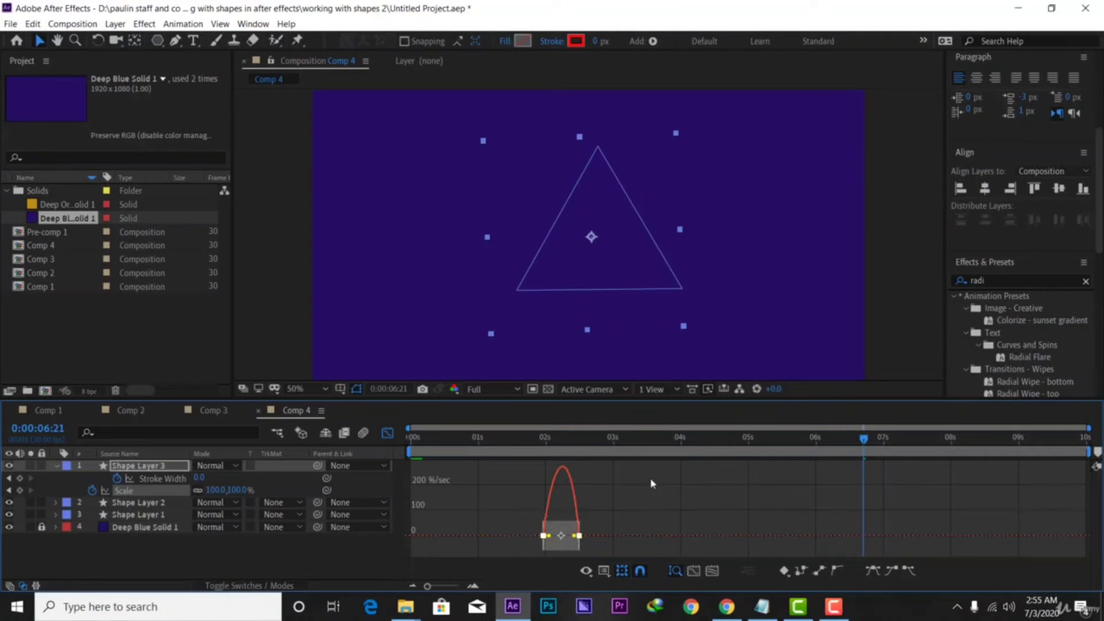
click(386, 434)
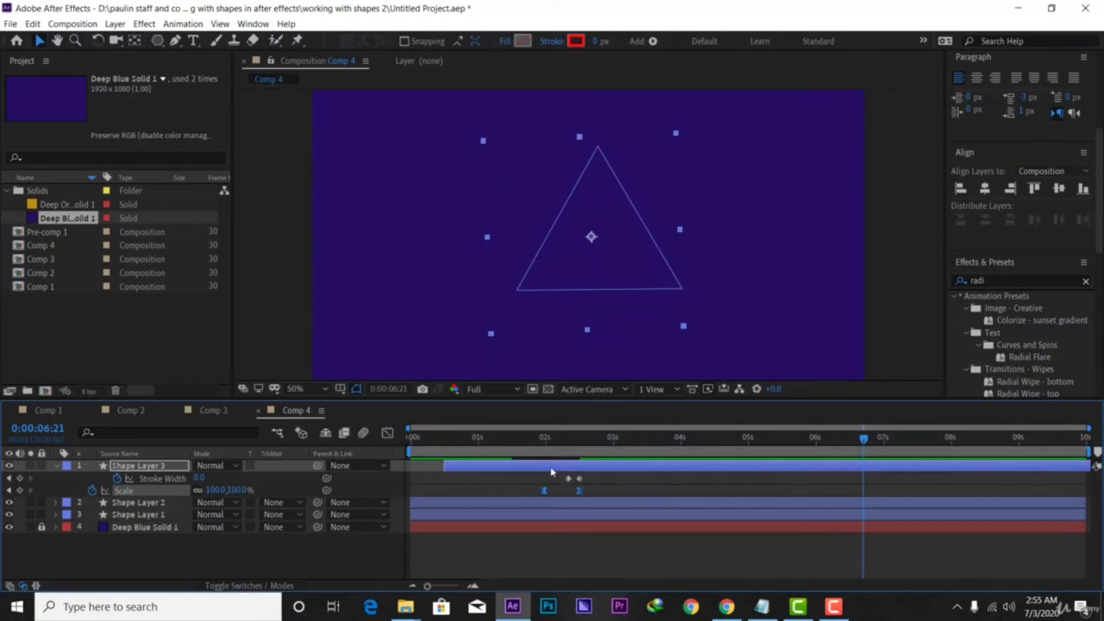
Ease Shape Layer 2's Scale keyframes in the Graph Editor into a broad, rounded speed hump
click(611, 503)
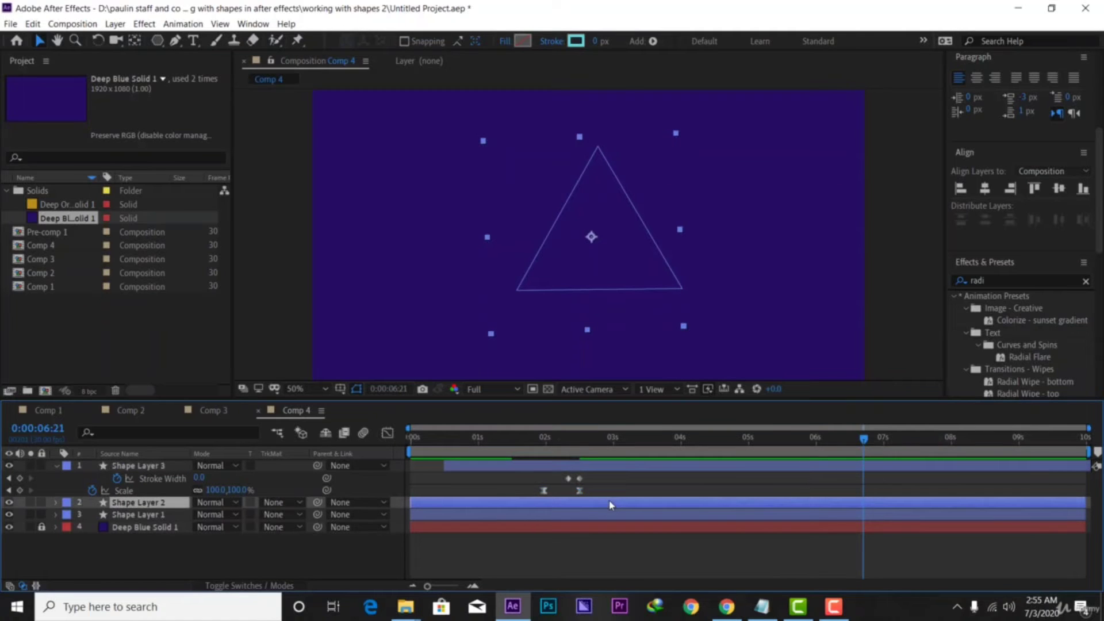
key(u)
drag(561, 518, 505, 529)
click(385, 433)
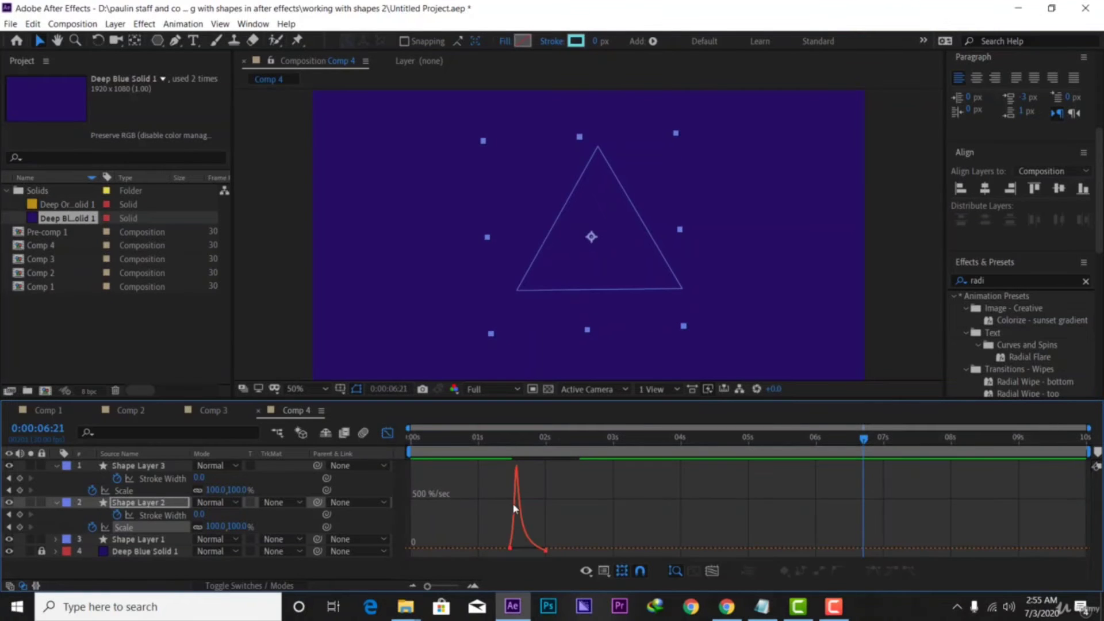
drag(569, 512, 523, 556)
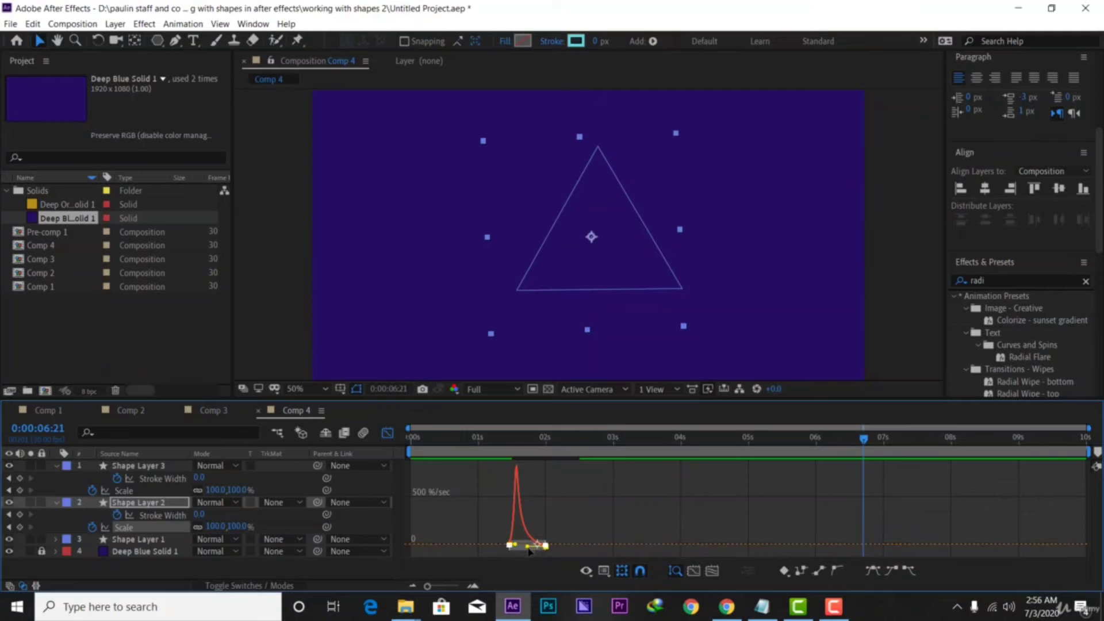
drag(529, 550, 541, 547)
drag(545, 544, 543, 546)
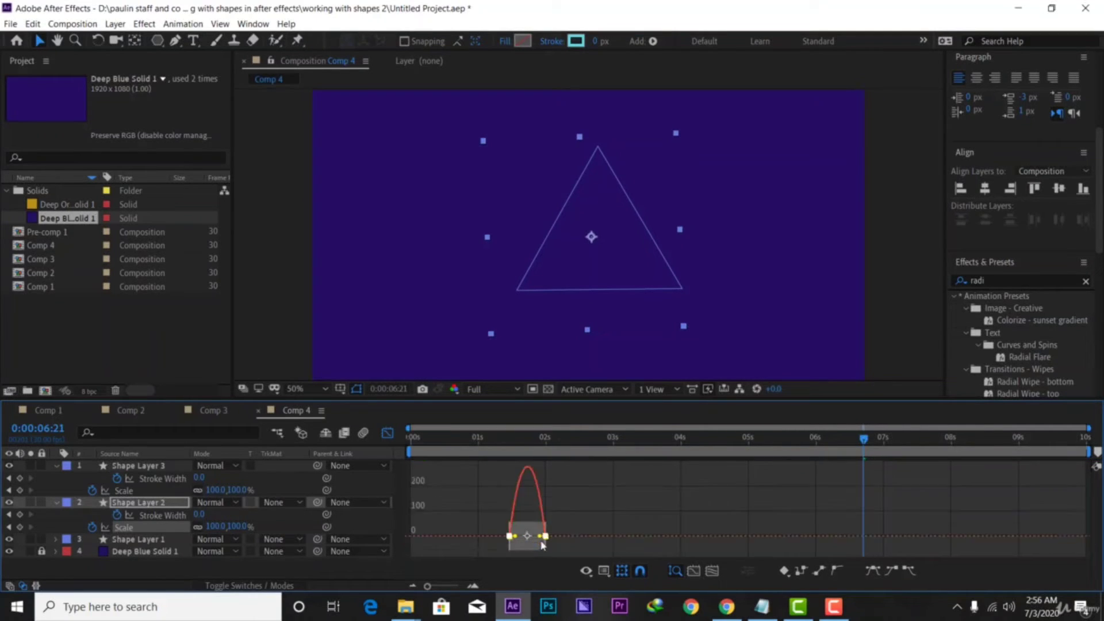
click(387, 432)
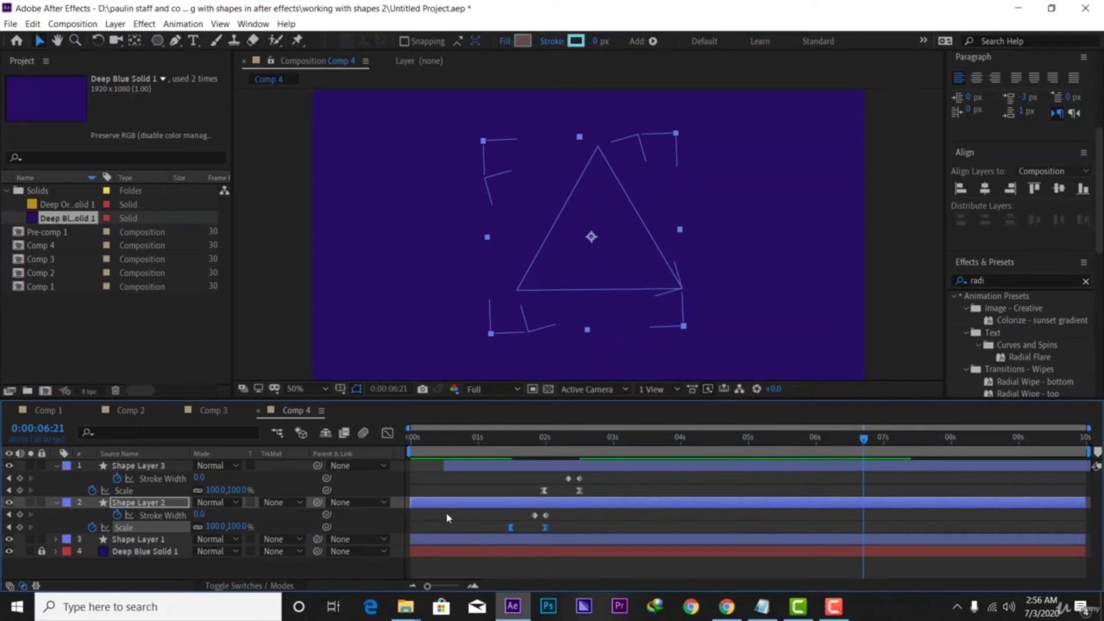
Soften Shape Layer 1's Scale influence to about 27.93%, then preview the triangles from the start
click(480, 544)
key(u)
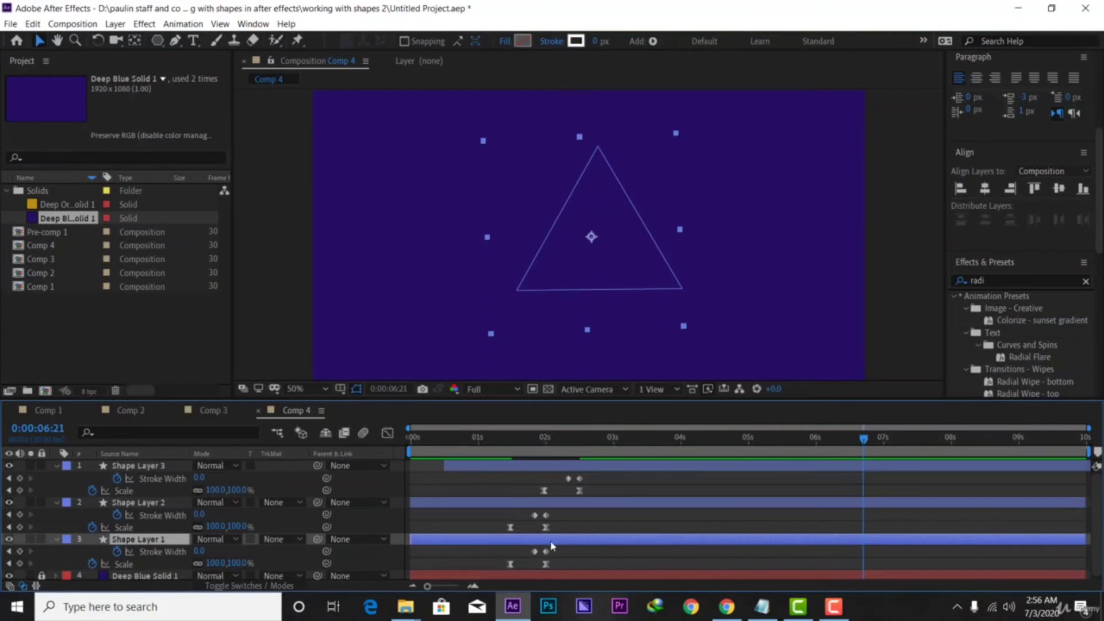
mouse_move(562, 556)
mouse_down()
mouse_move(525, 576)
mouse_move(559, 575)
mouse_move(498, 582)
mouse_up()
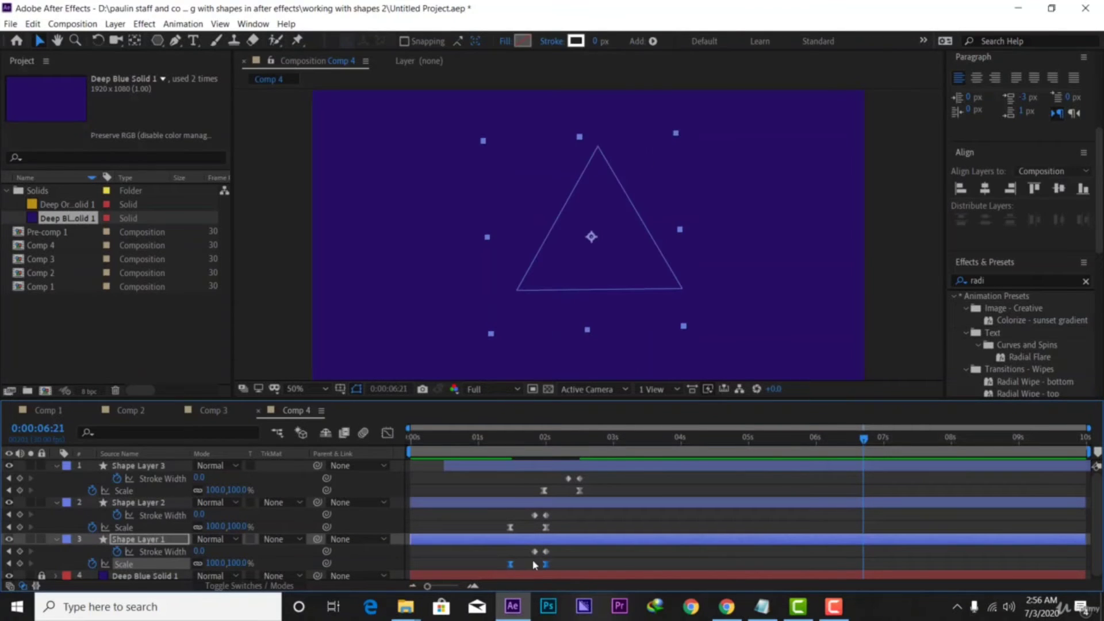
click(388, 432)
drag(568, 522, 517, 568)
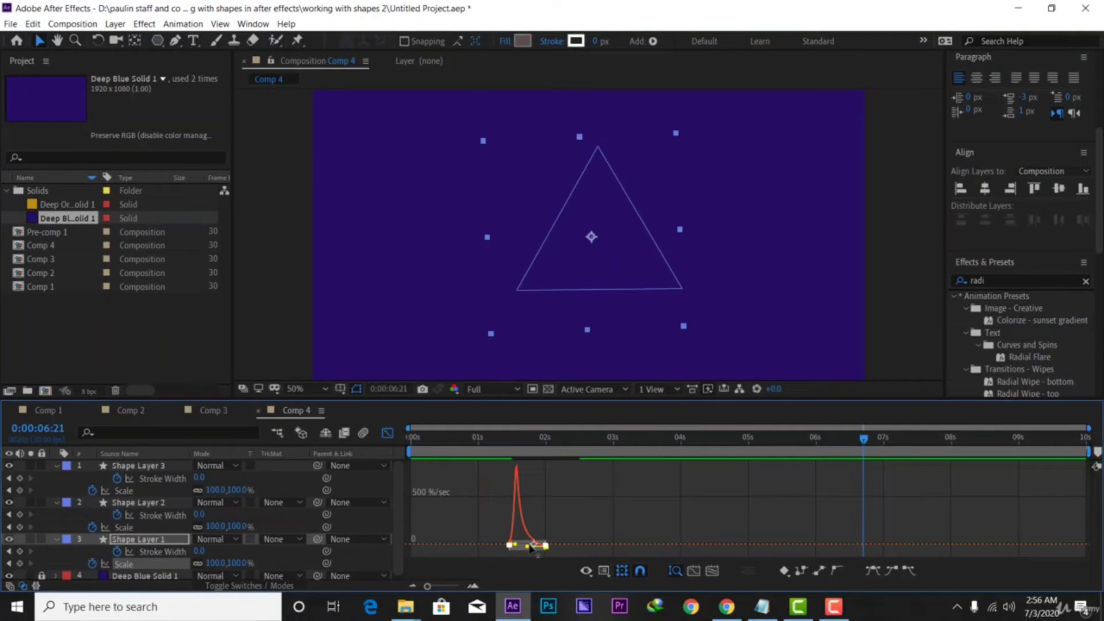
drag(528, 549, 543, 546)
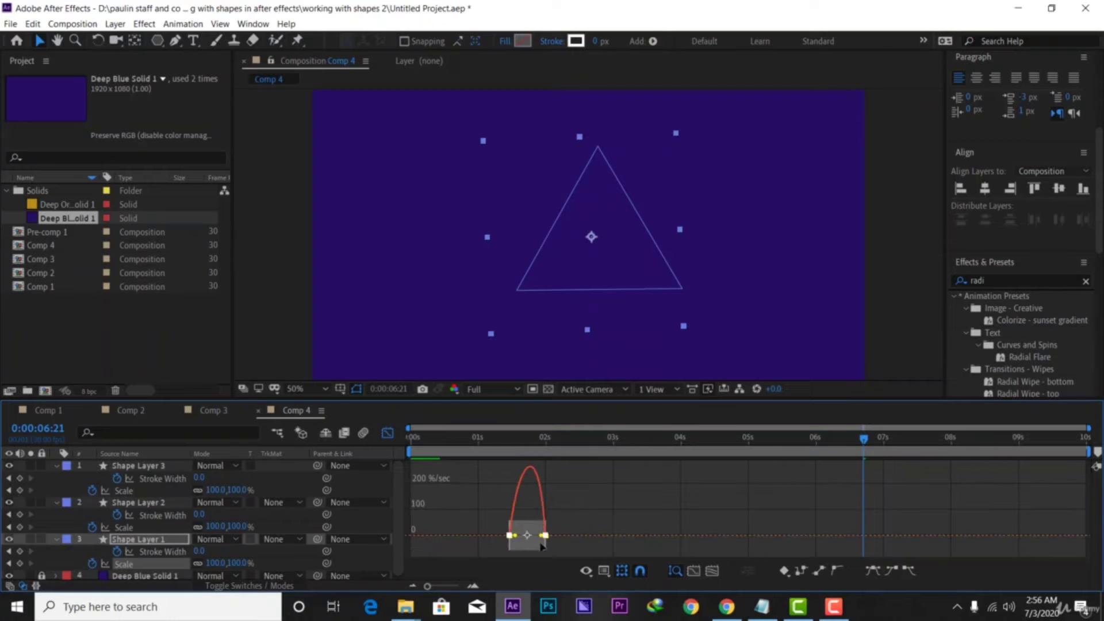
click(388, 433)
drag(864, 443, 357, 489)
key(space)
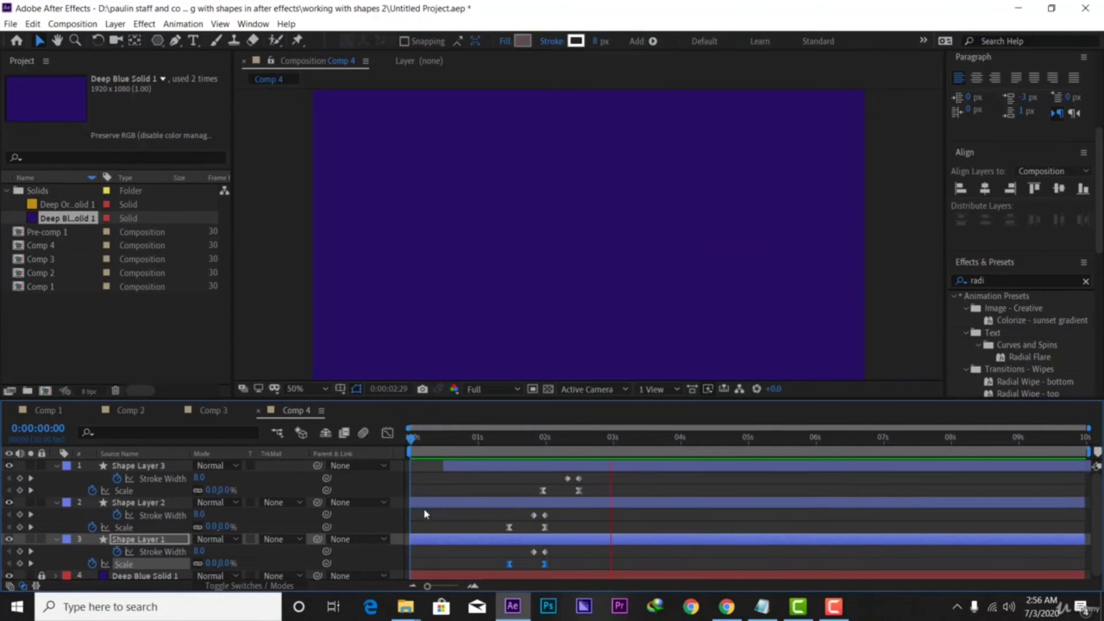
Collapse and select all three shape layers, then pre-compose them into Pre-comp 2
key(space)
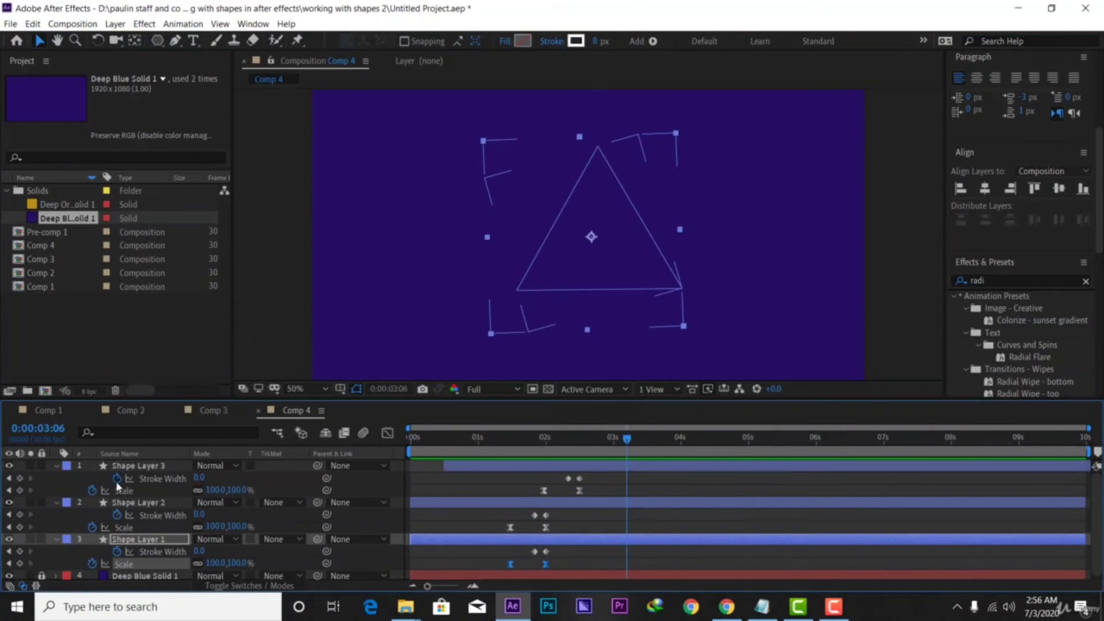
click(55, 466)
click(56, 478)
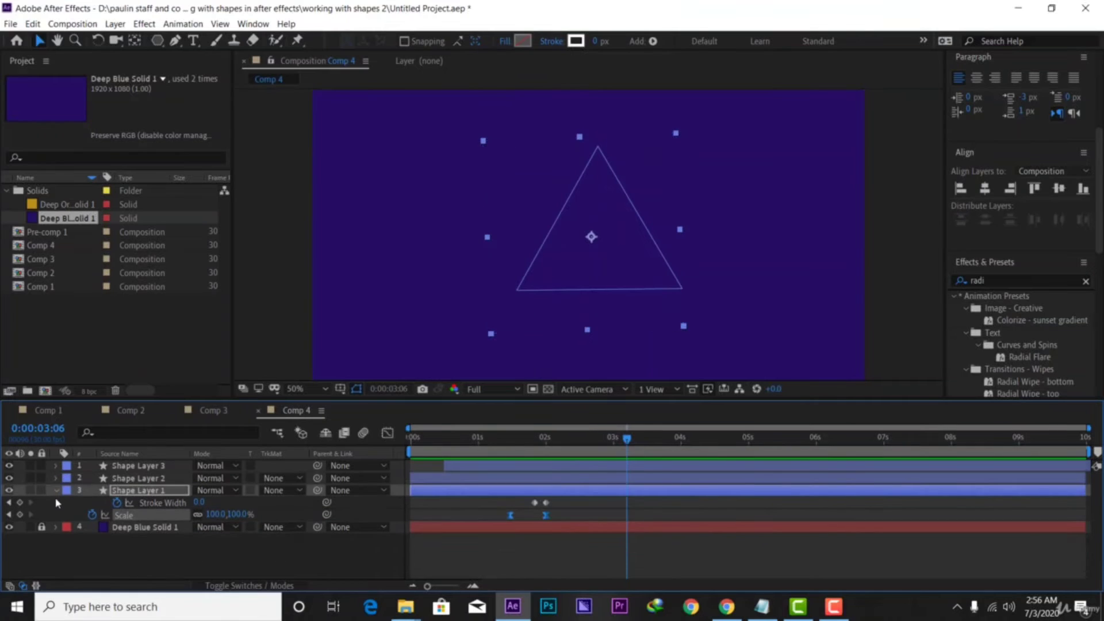
click(55, 491)
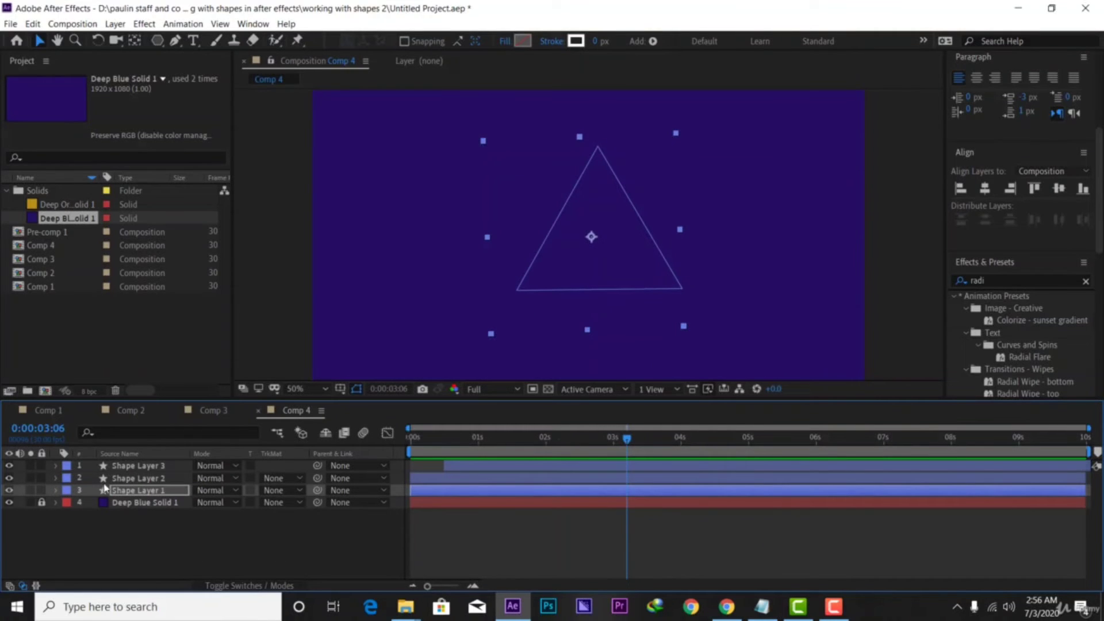
ctrl+click(146, 466)
ctrl+click(148, 477)
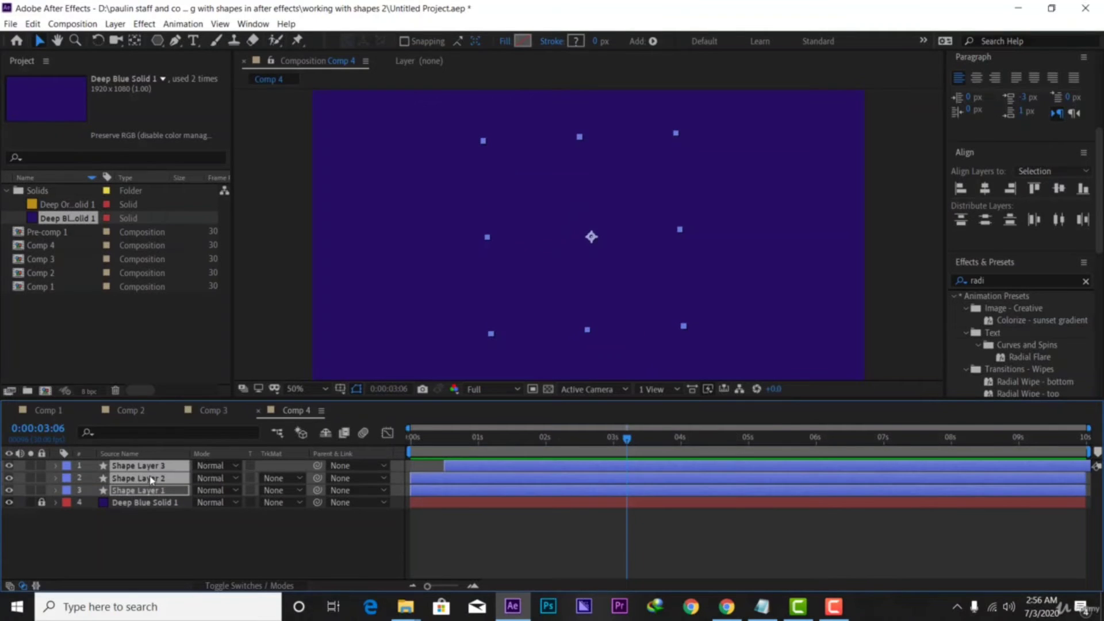
right_click(160, 482)
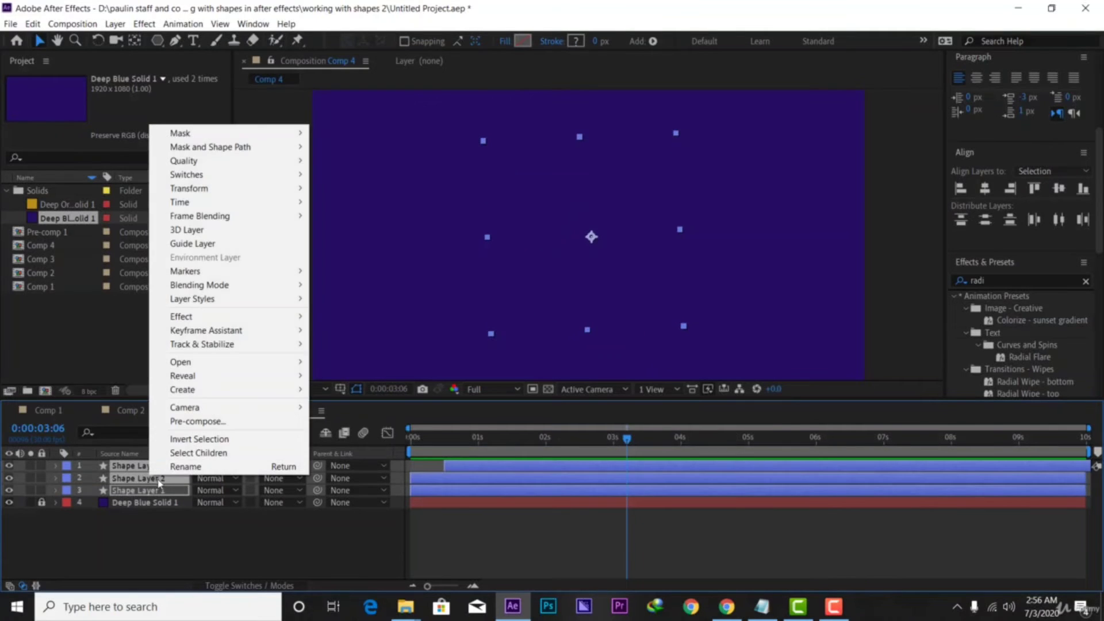
click(192, 427)
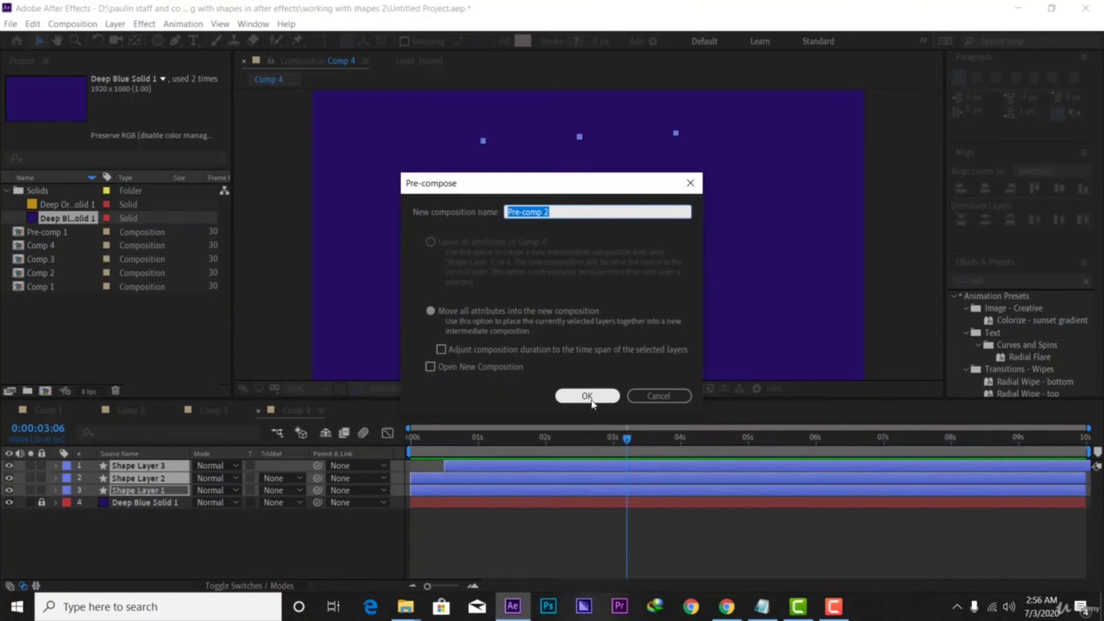
click(587, 396)
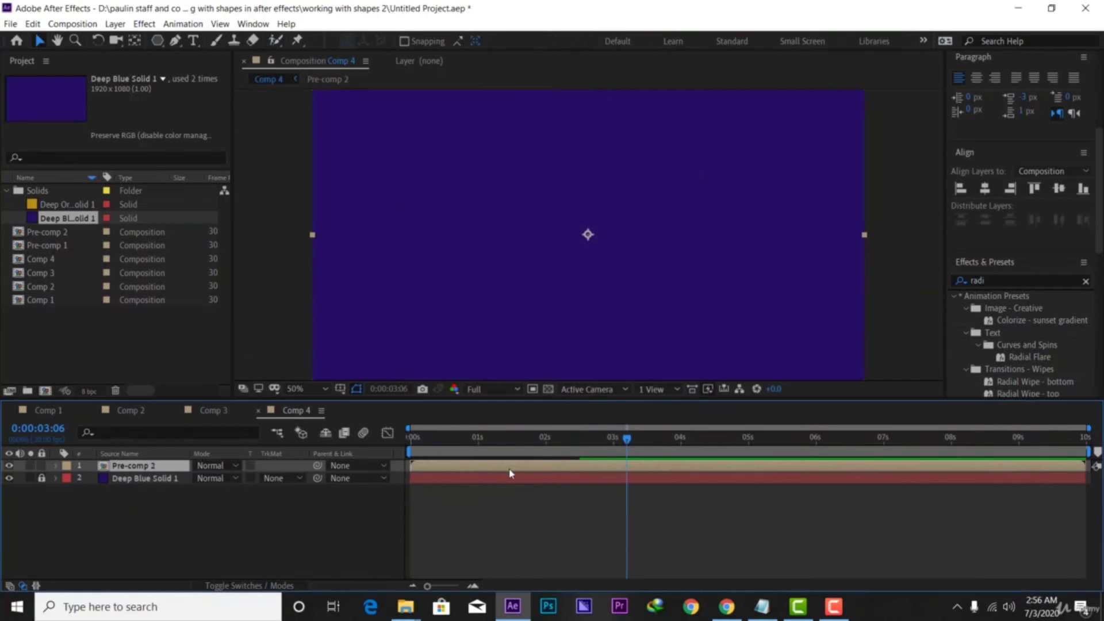
key(s)
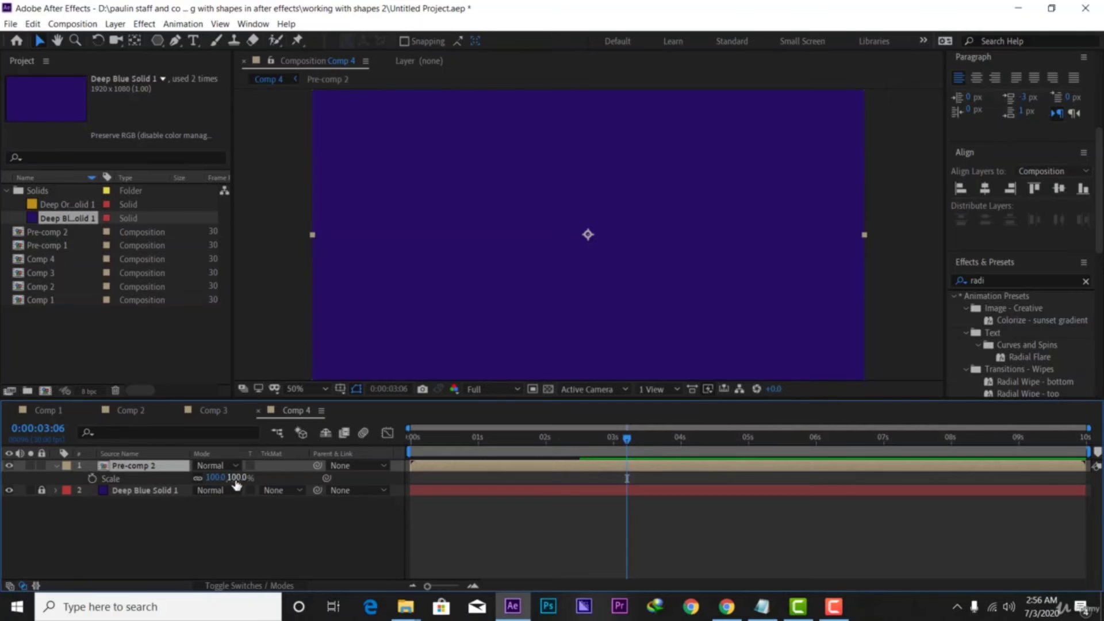
Scale Pre-comp 2 up to 161% and preview the enlarged triangle animation from the start
drag(234, 479, 254, 464)
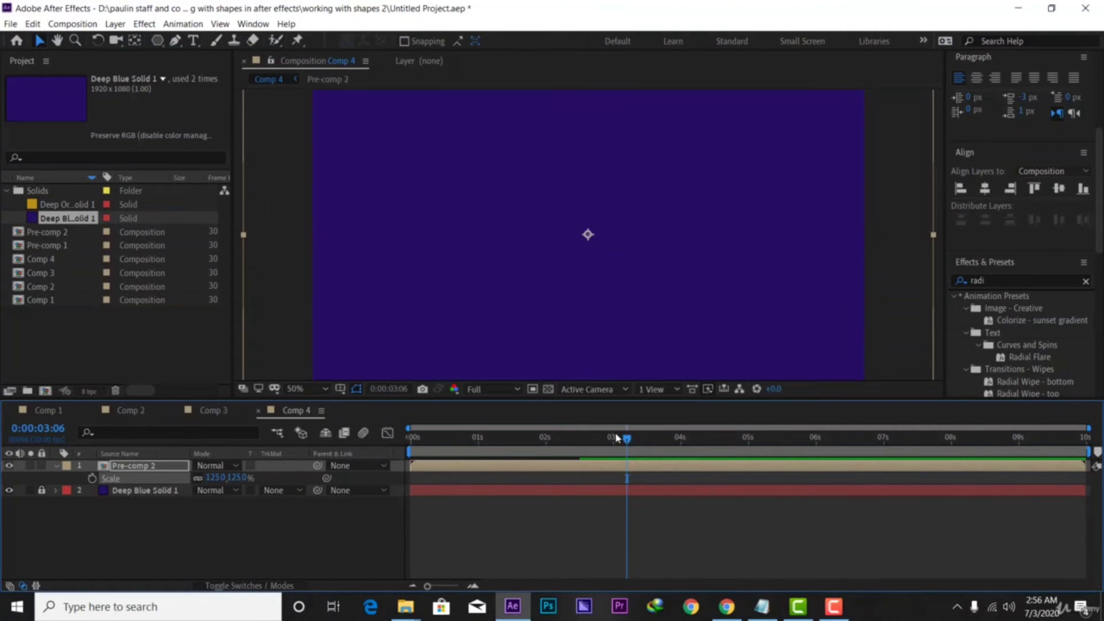
drag(626, 449, 599, 449)
drag(529, 463, 421, 469)
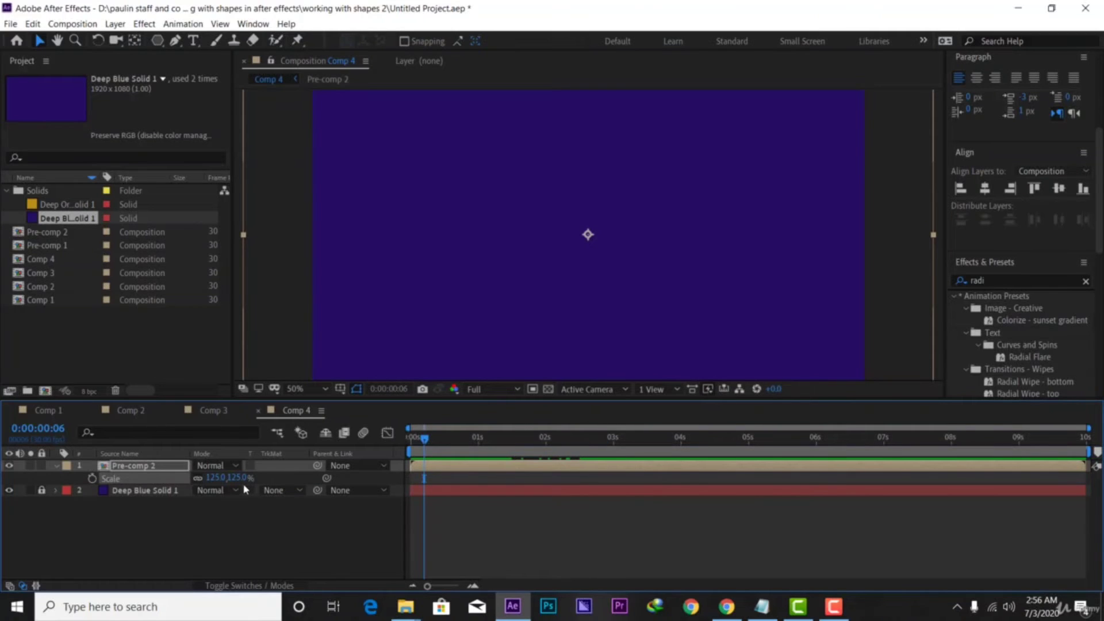
drag(237, 479, 254, 472)
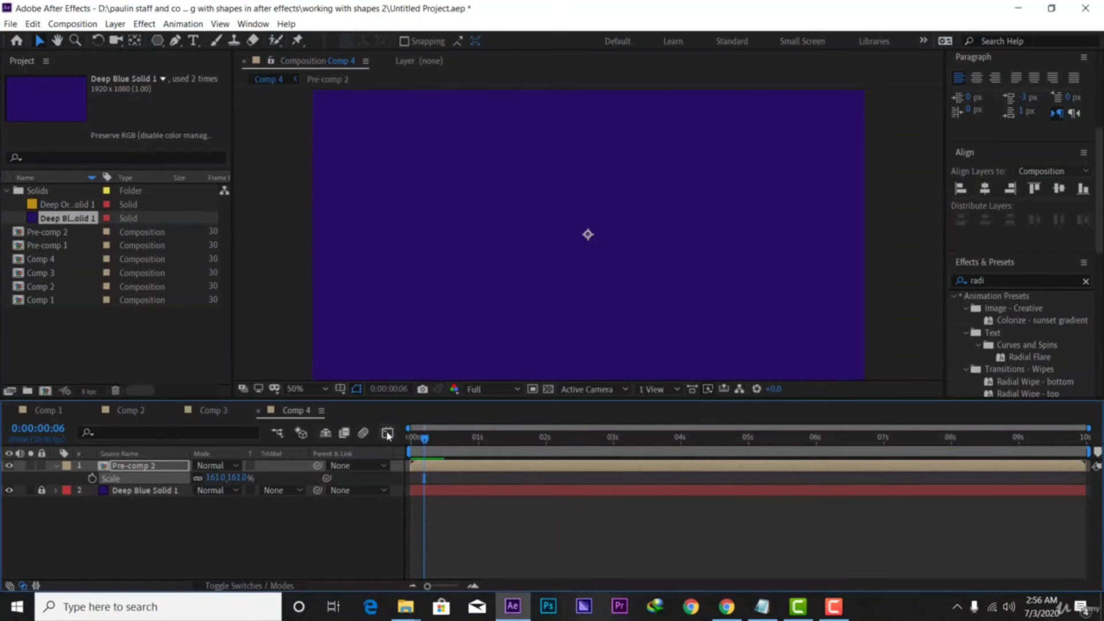
drag(424, 443, 411, 447)
key(space)
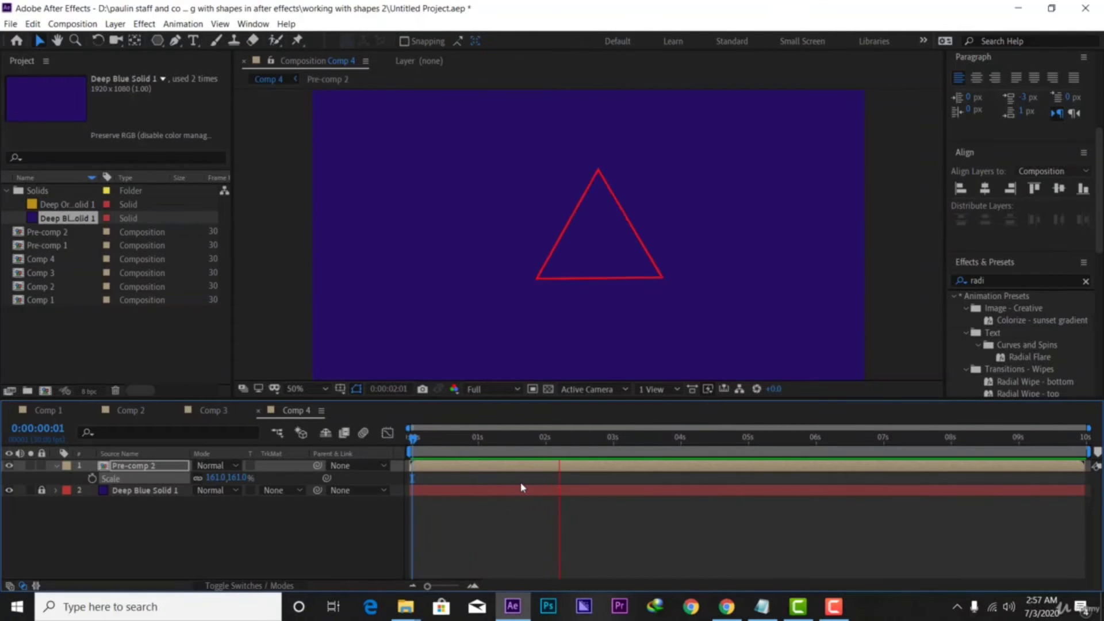
drag(650, 440, 534, 440)
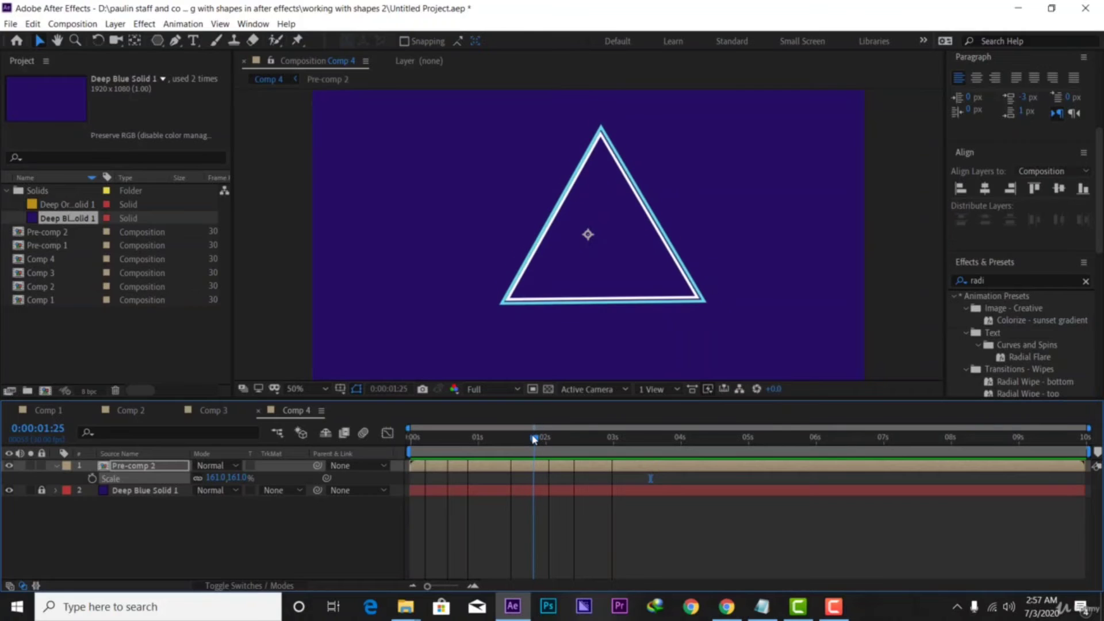
Inside Pre-comp 2, start Shape Layer 2 slightly later, then preview Comp 4 from the beginning
double_click(520, 469)
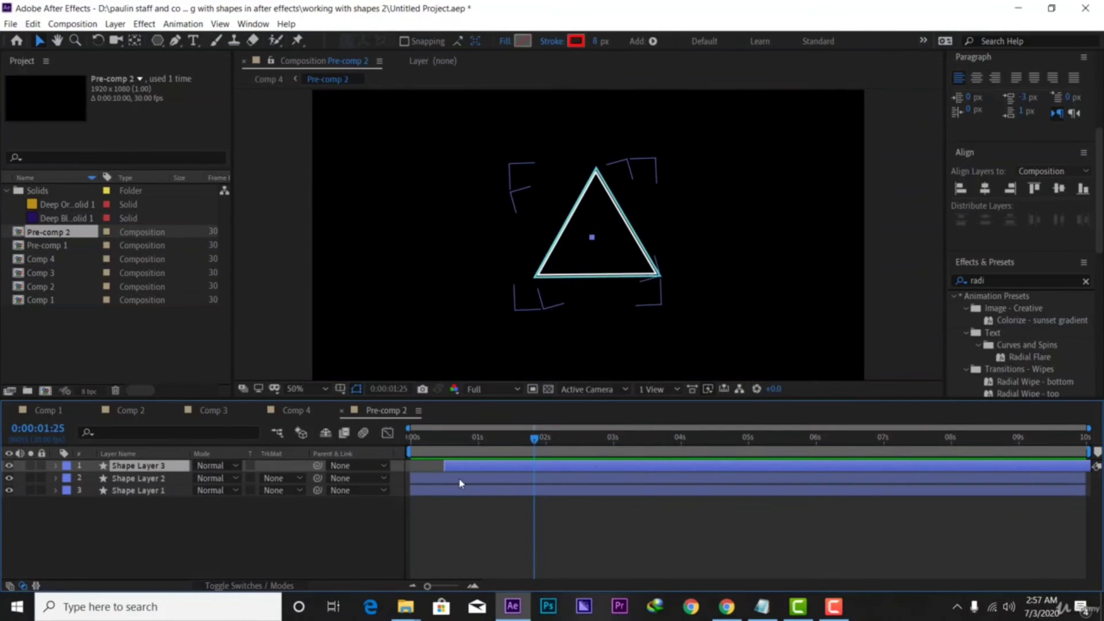
mouse_move(461, 479)
mouse_down()
mouse_move(485, 468)
mouse_move(481, 483)
mouse_up()
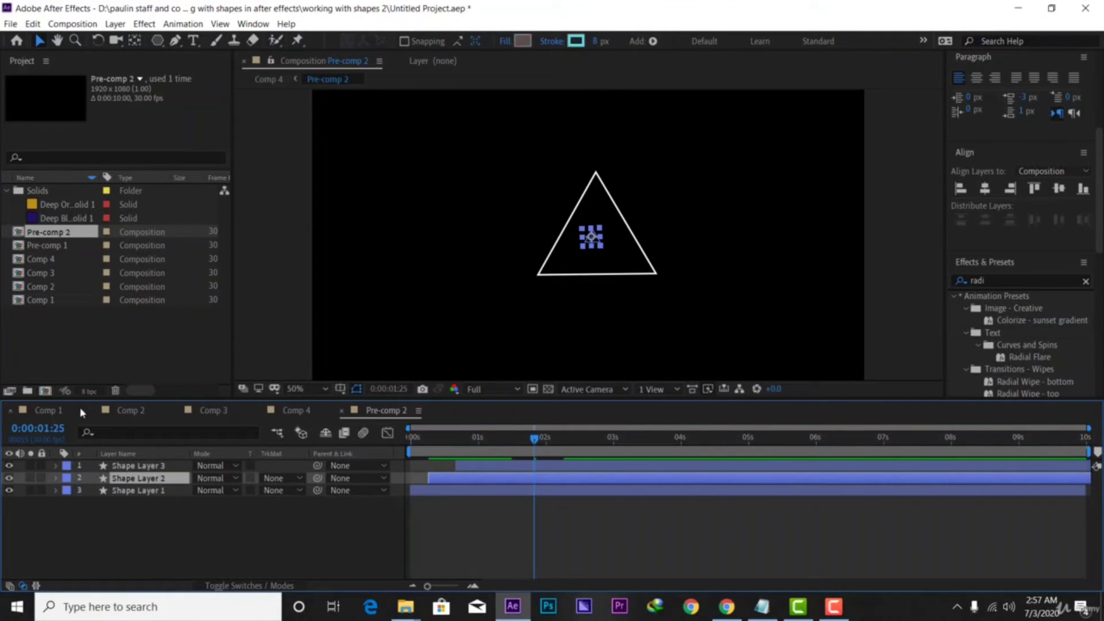
click(296, 410)
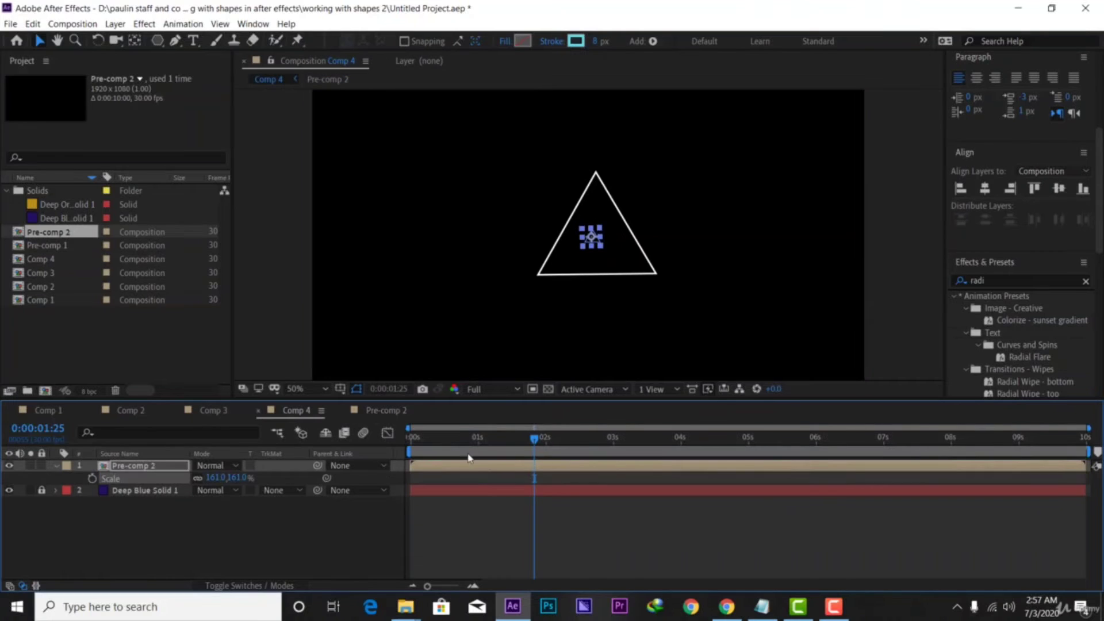
key(Home)
key(space)
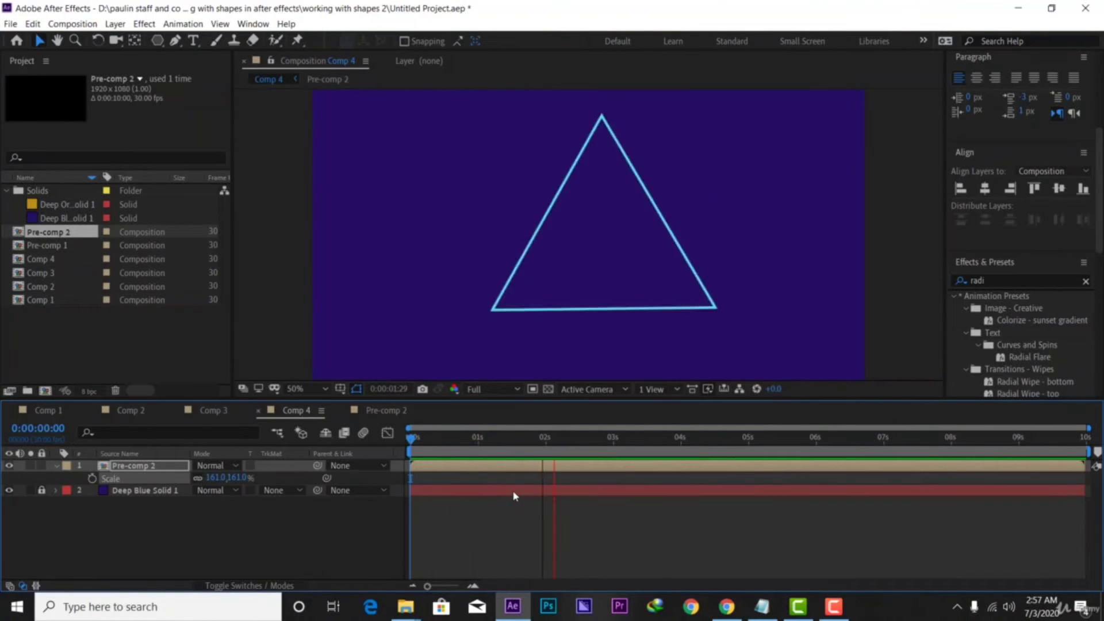
click(57, 466)
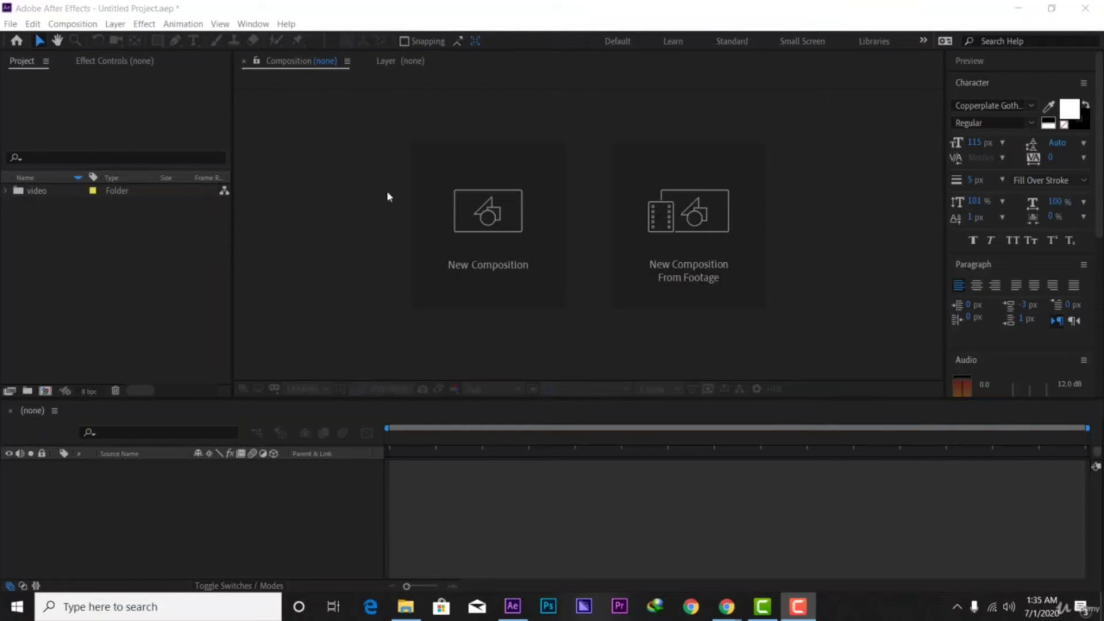
click(38, 191)
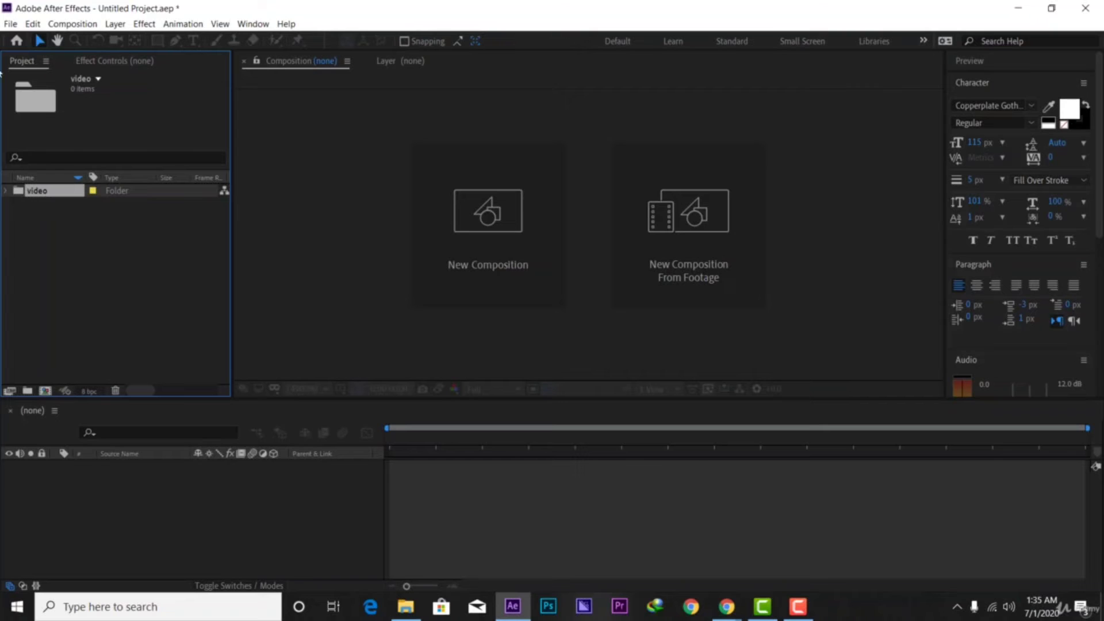
click(10, 23)
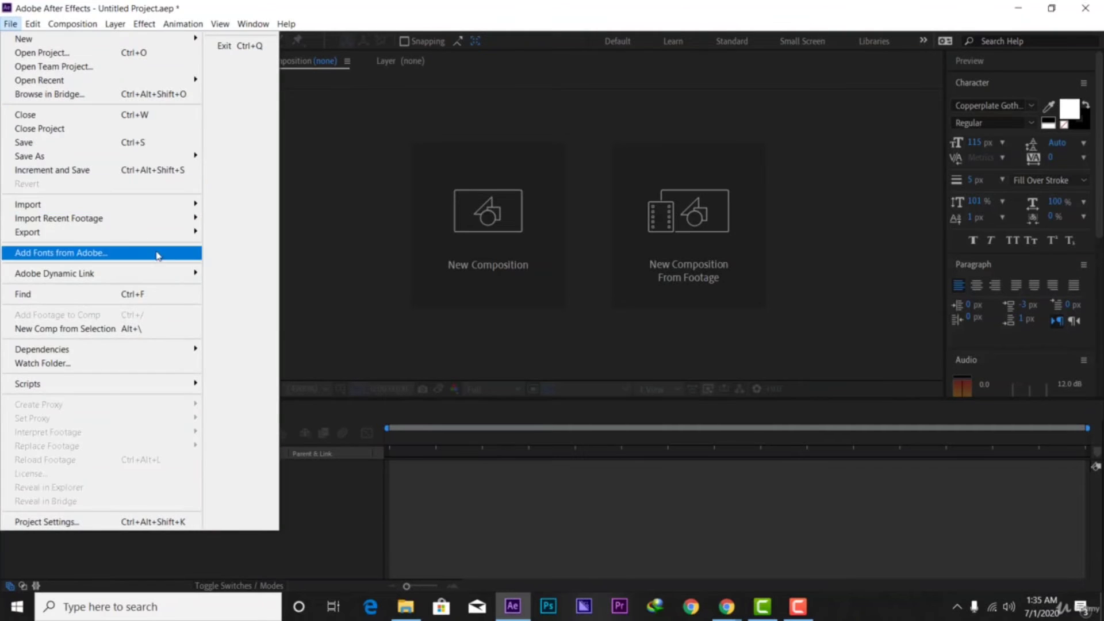
mouse_move(162, 213)
click(229, 206)
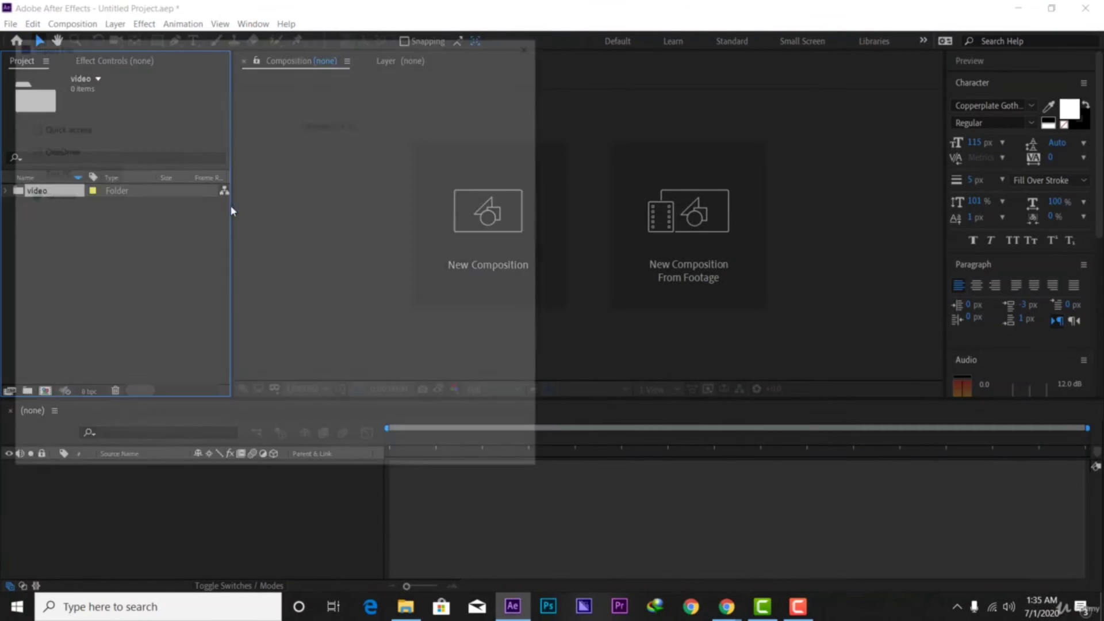
click(72, 67)
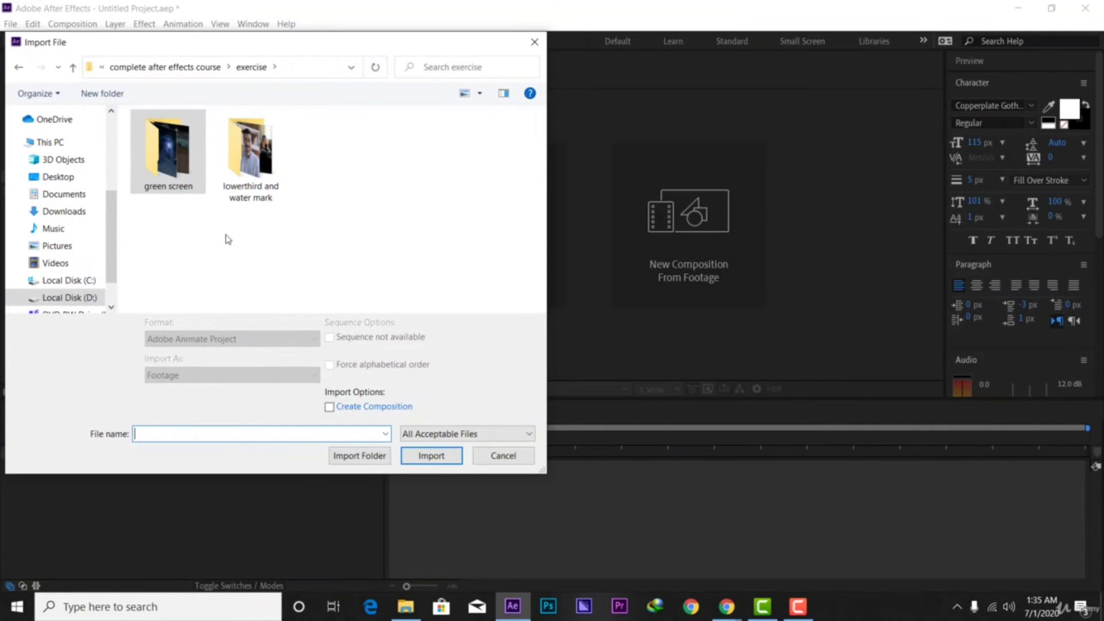
click(254, 166)
double_click(250, 166)
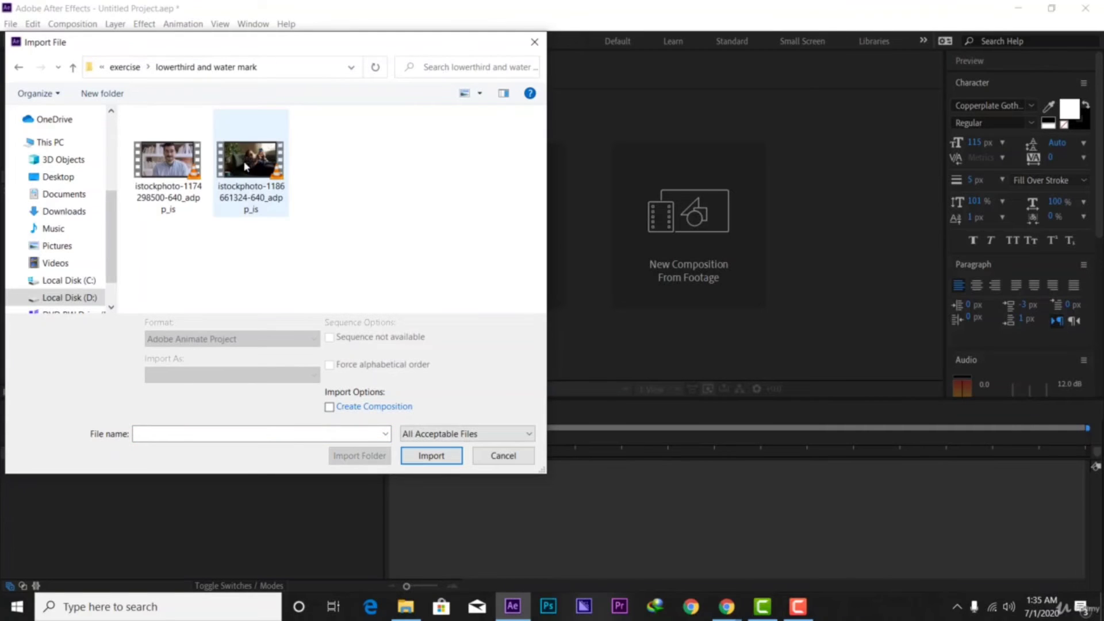
click(171, 184)
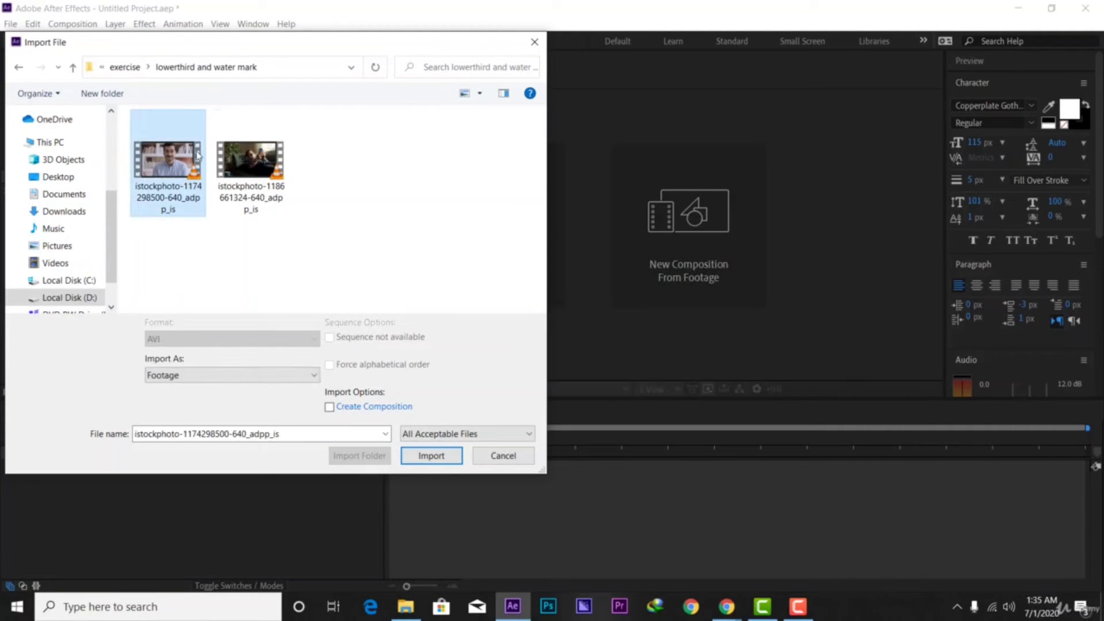
click(418, 462)
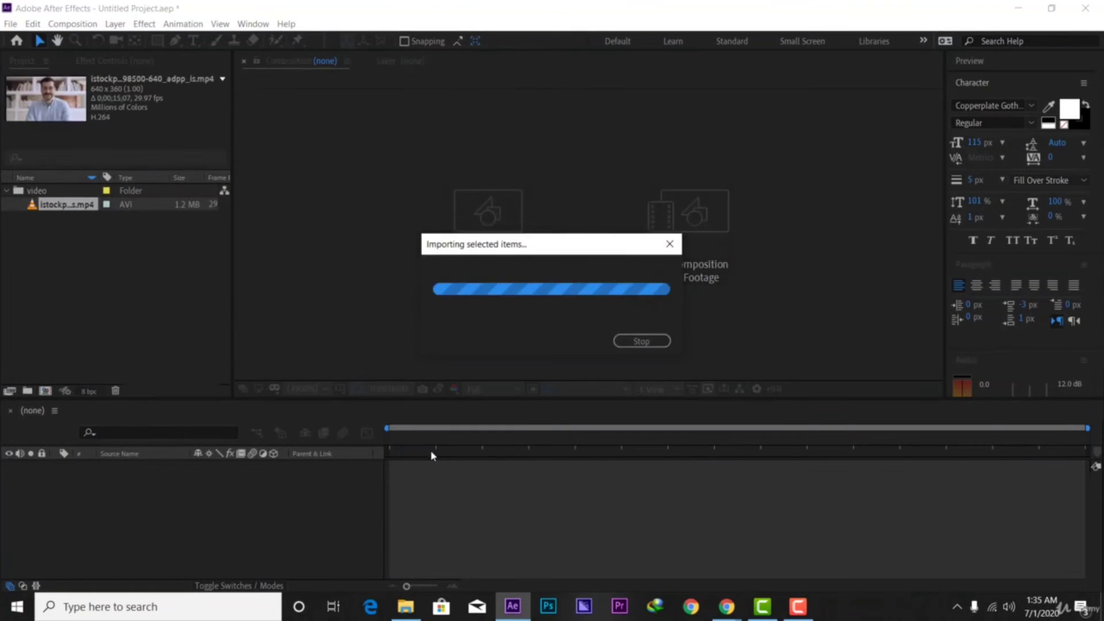
click(49, 216)
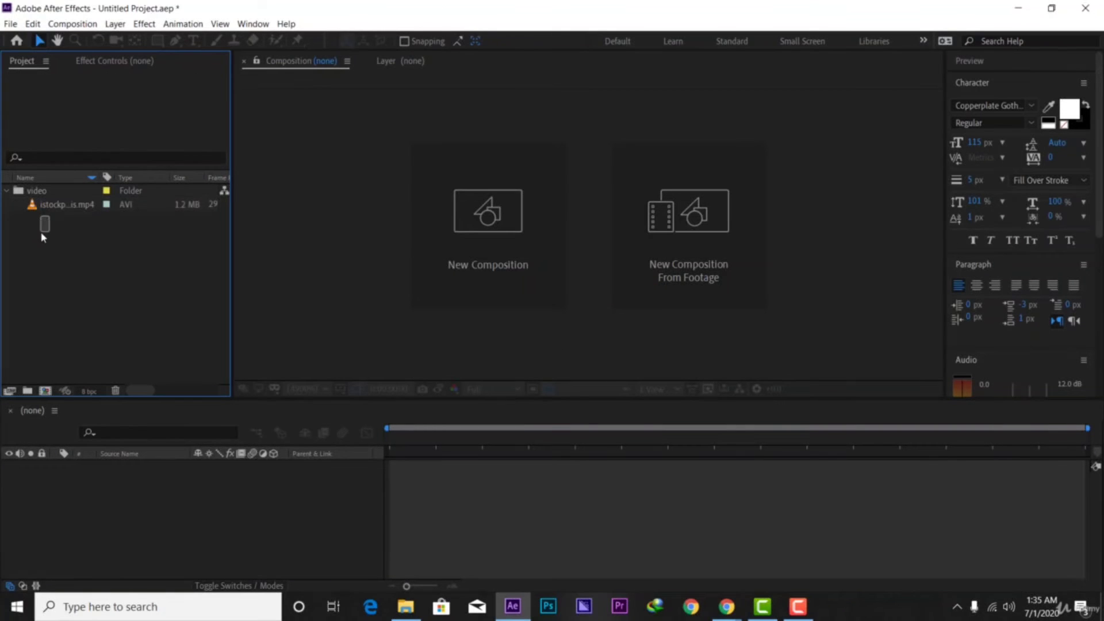
drag(49, 206, 45, 394)
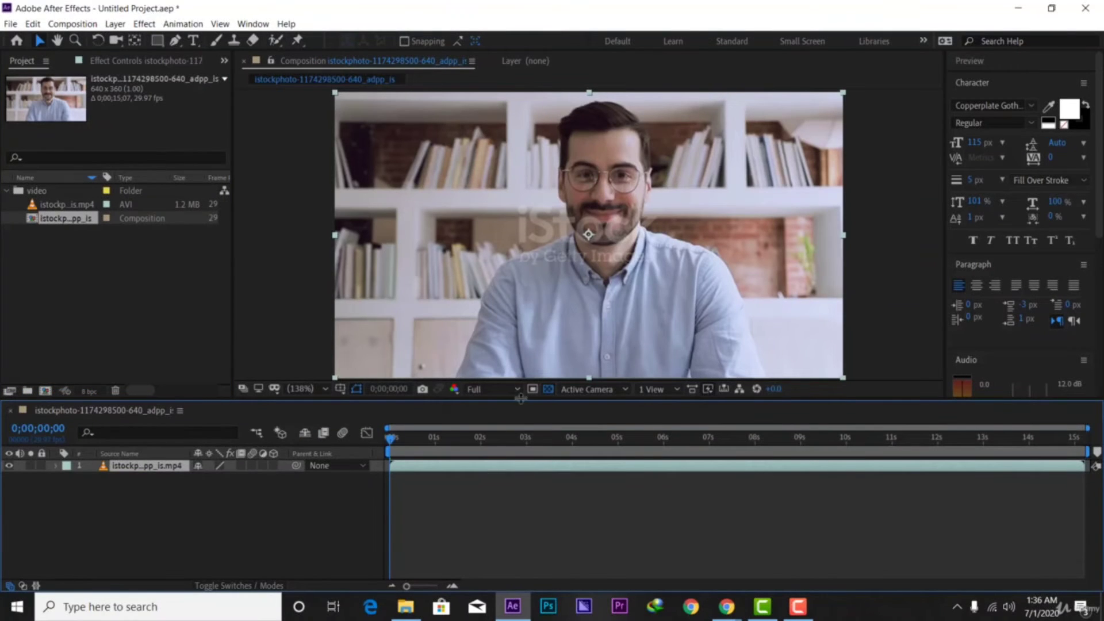
mouse_move(390, 440)
mouse_down()
mouse_move(653, 438)
mouse_move(372, 436)
mouse_up()
key(space)
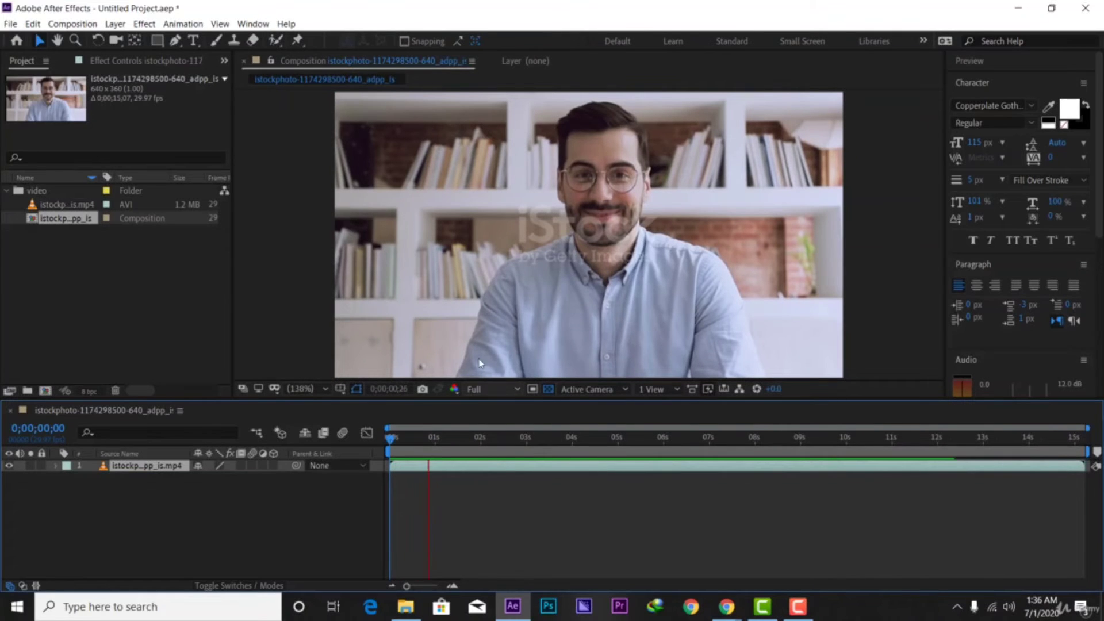
click(623, 339)
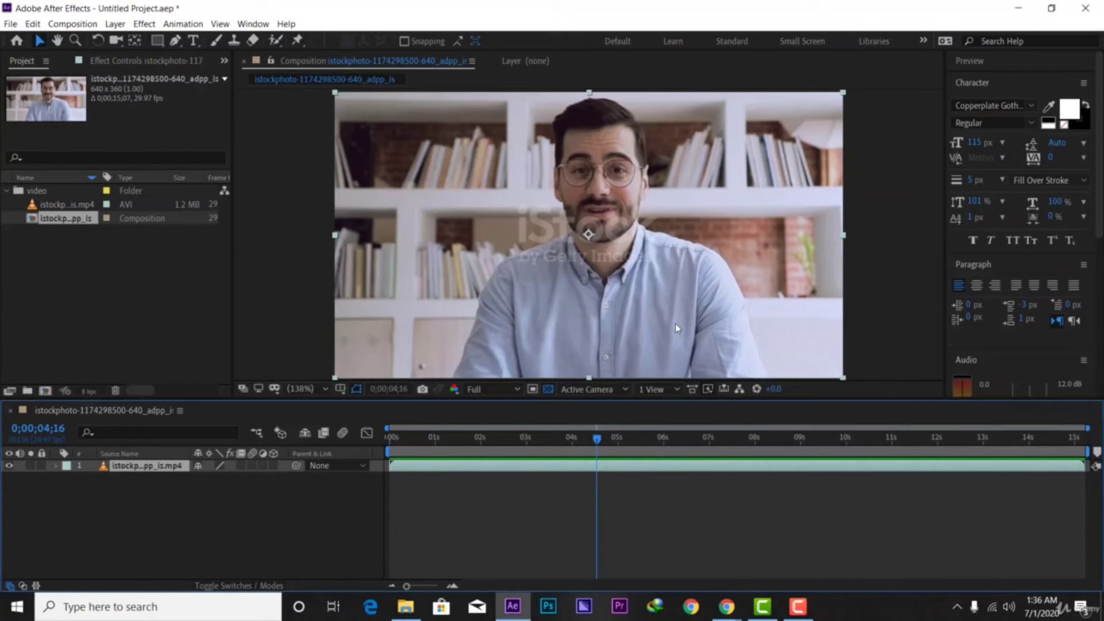
click(195, 40)
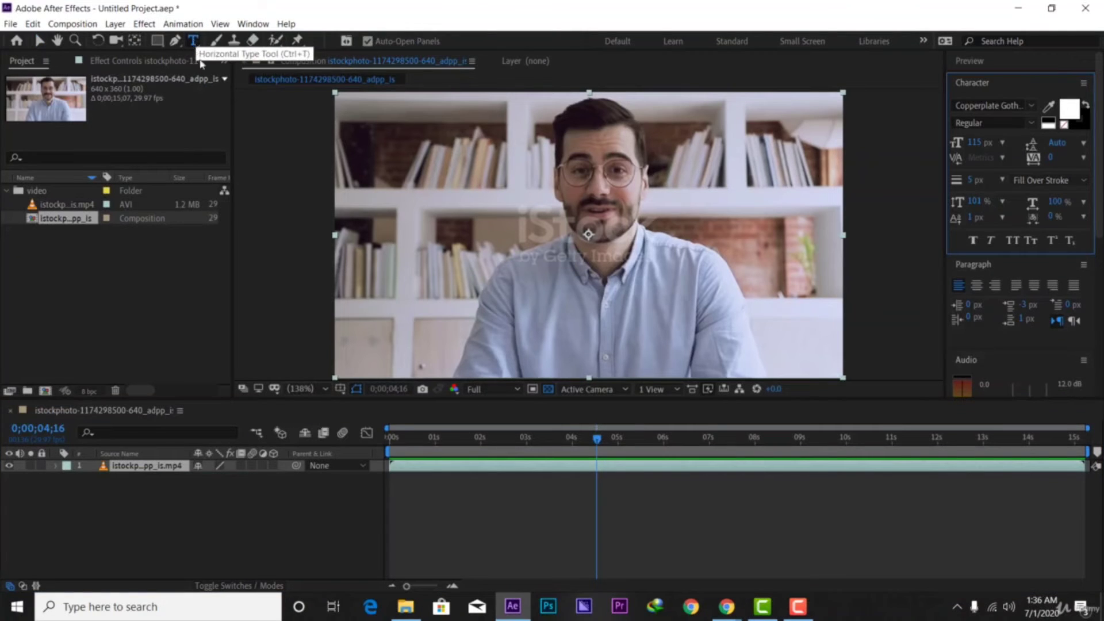
Type the website address as a text layer, size it to 20 px, and place it bottom-right
click(721, 340)
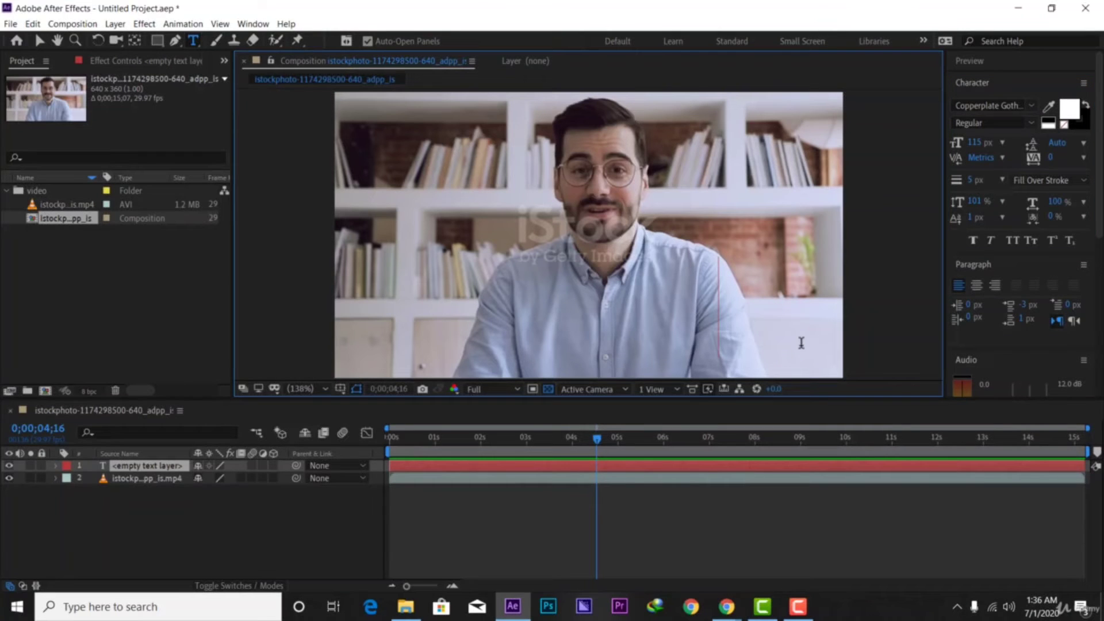
text(nshuti)
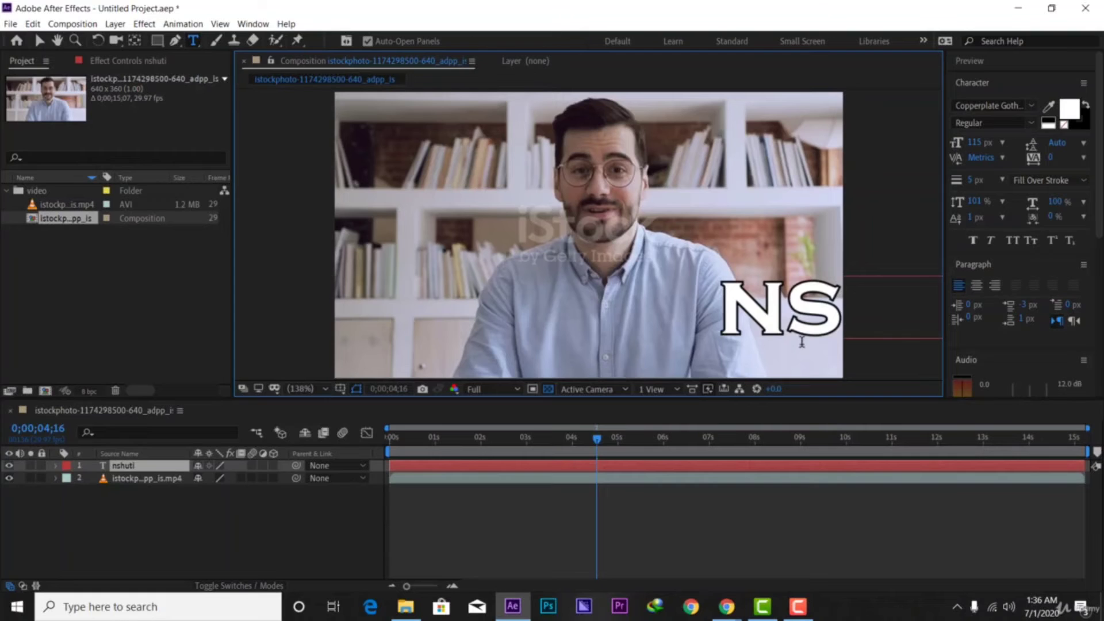
text(paulin.com)
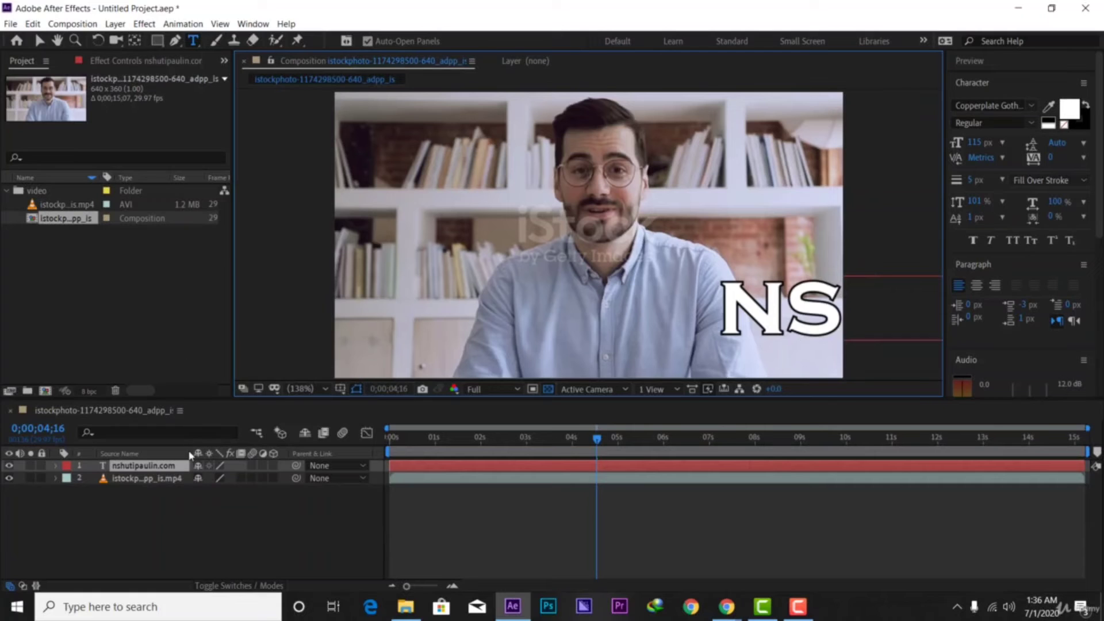
click(40, 40)
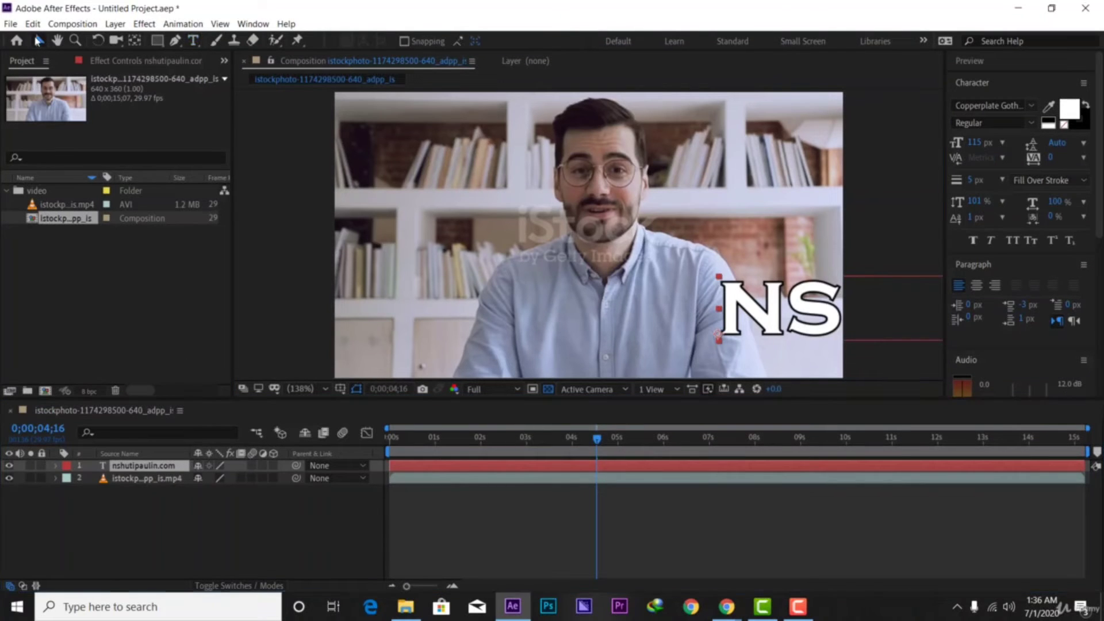
click(142, 469)
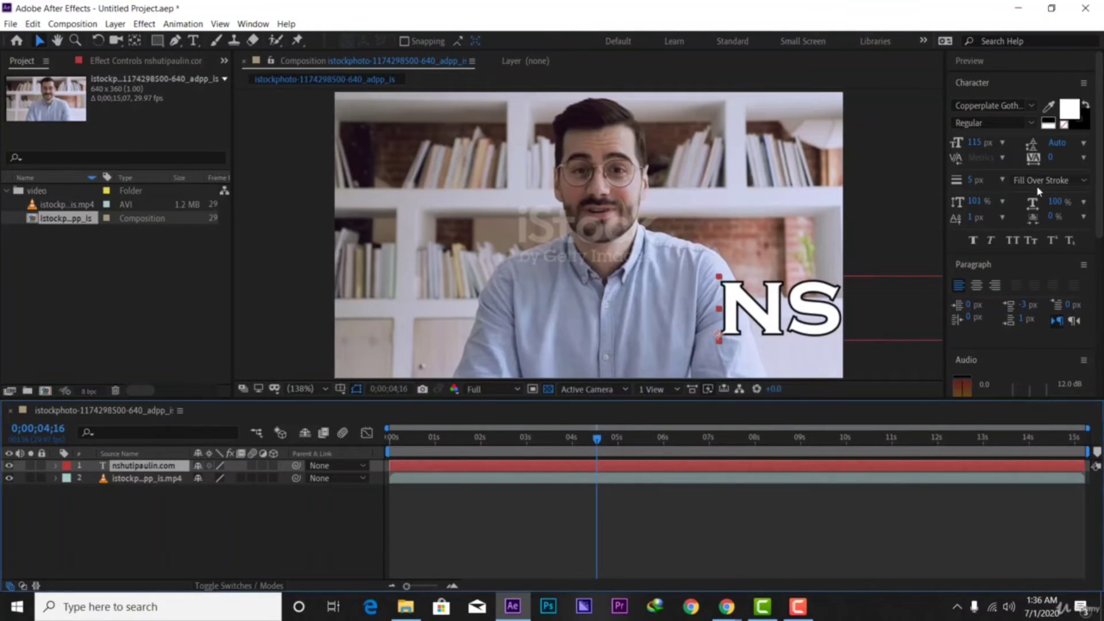
drag(974, 143, 917, 152)
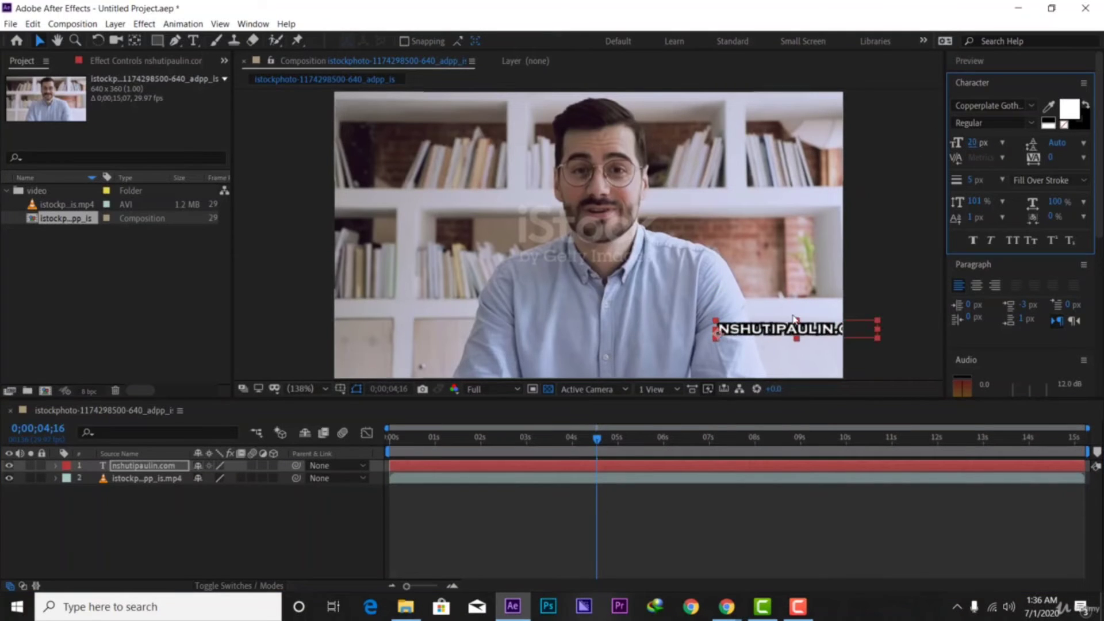
drag(807, 330, 770, 357)
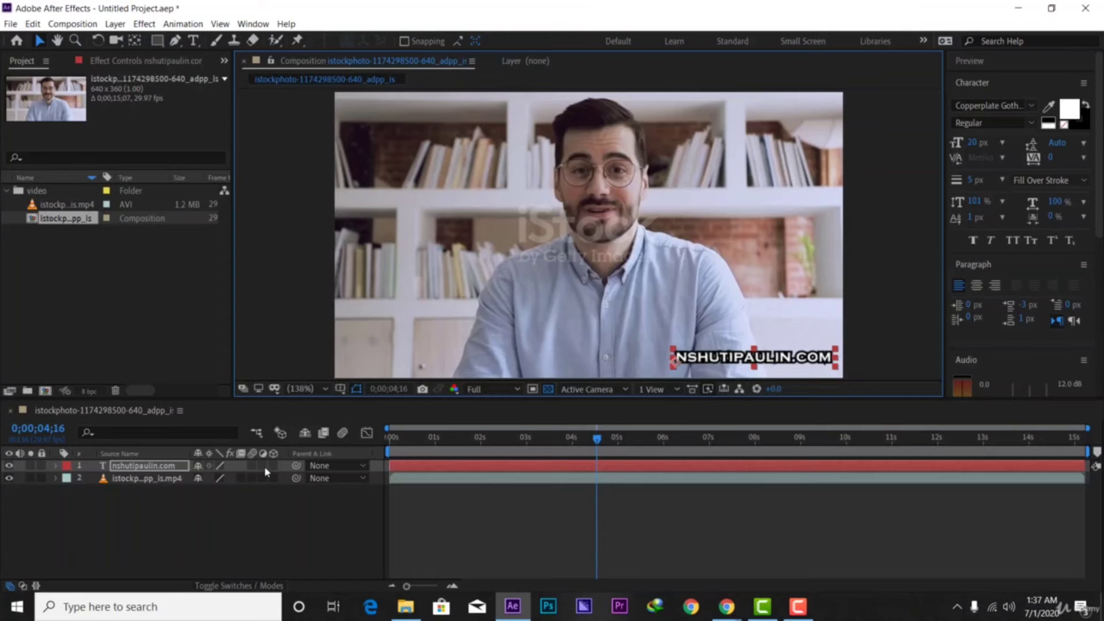
Lower the website text layer's opacity to 49%
click(164, 470)
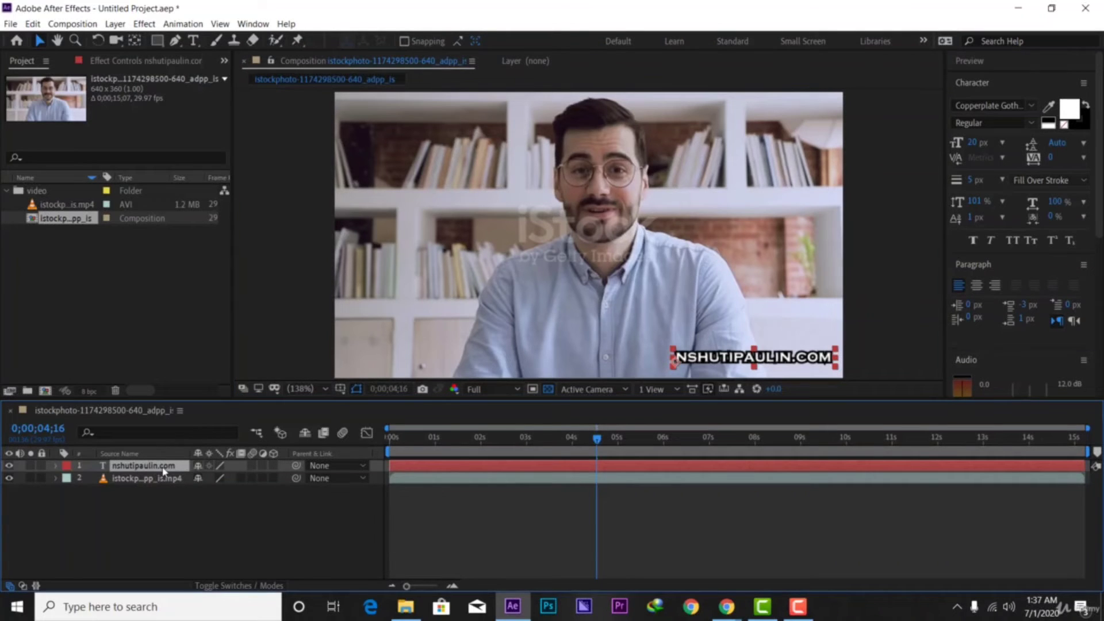
key(t)
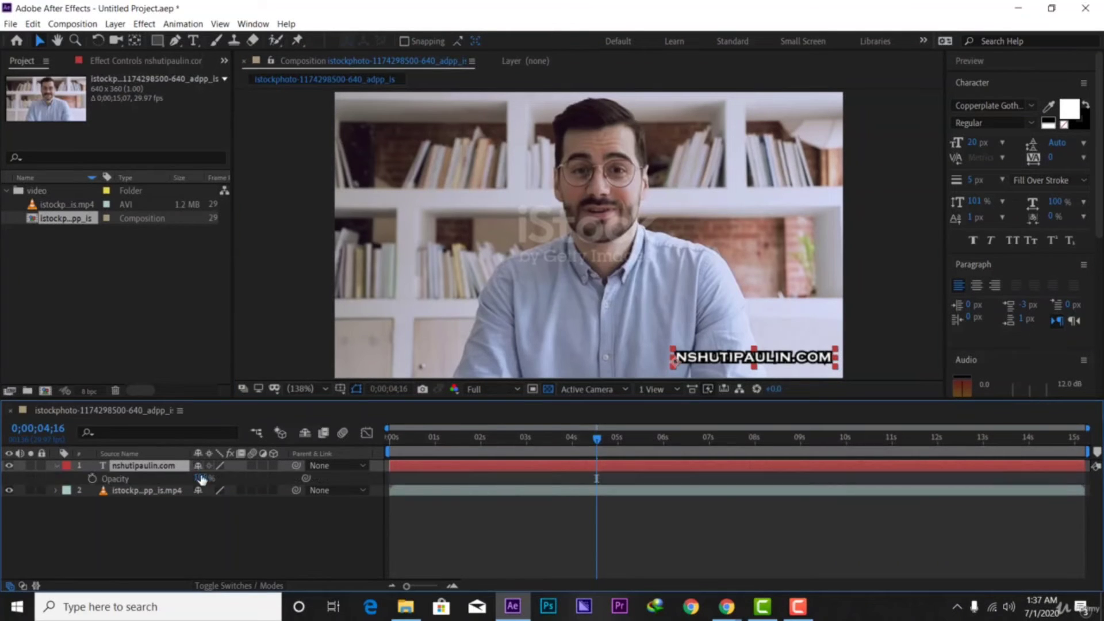
drag(199, 479, 184, 481)
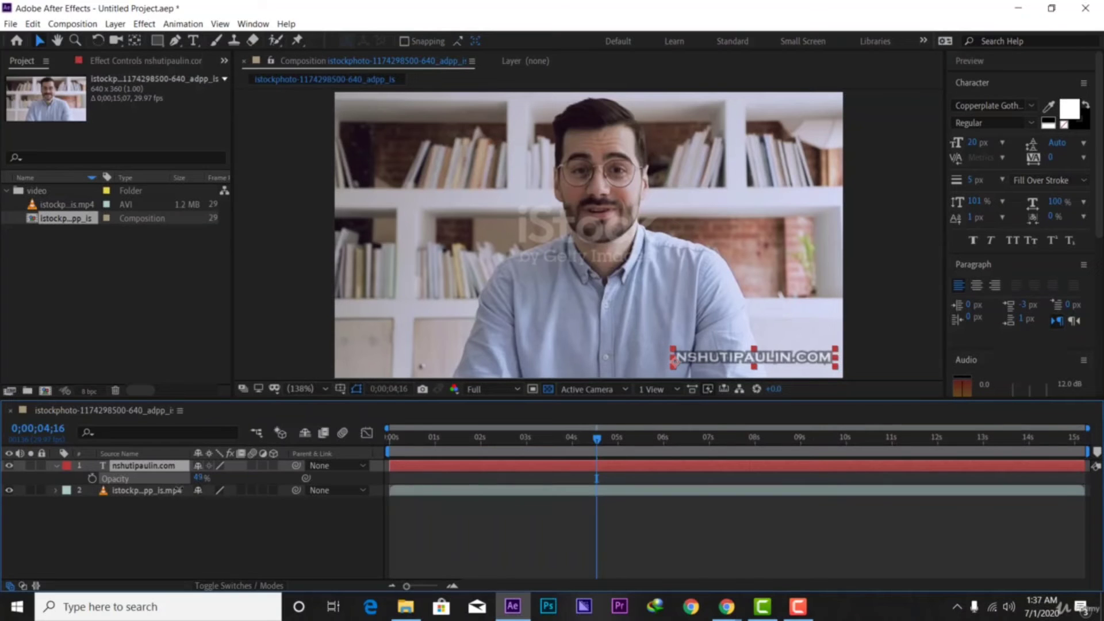
drag(179, 490, 177, 490)
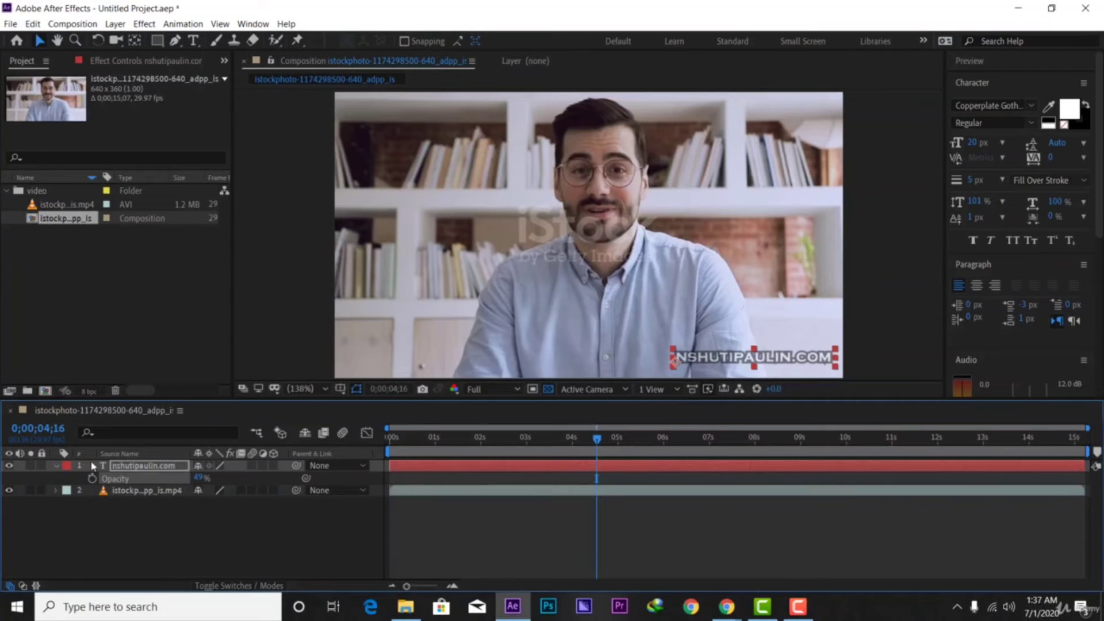
click(56, 467)
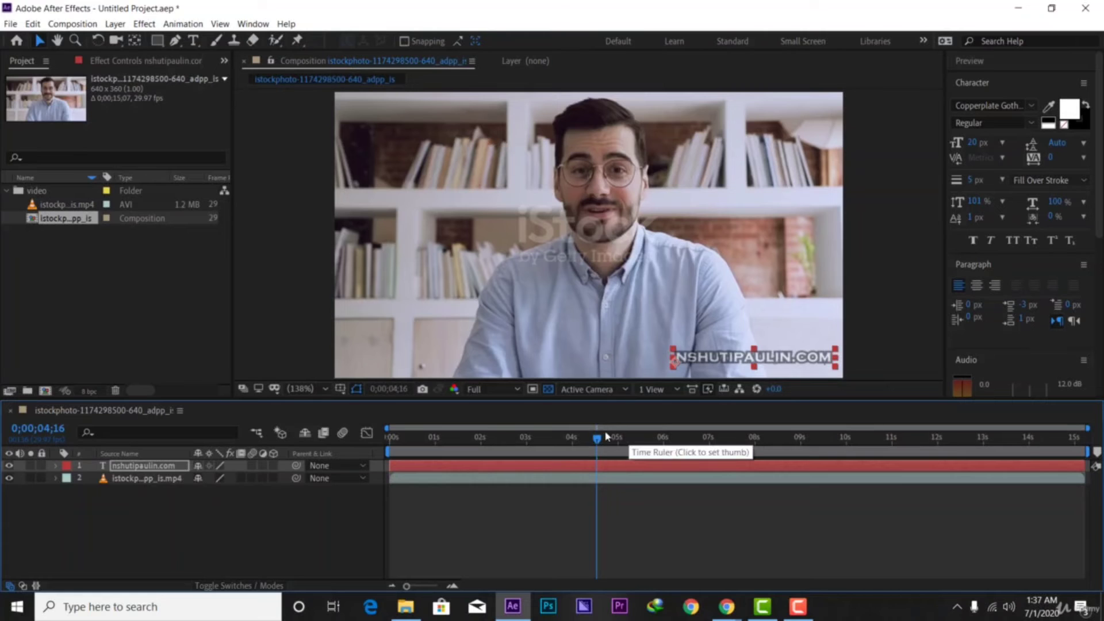
Play the composition from the start to check the watermark
drag(599, 439, 353, 482)
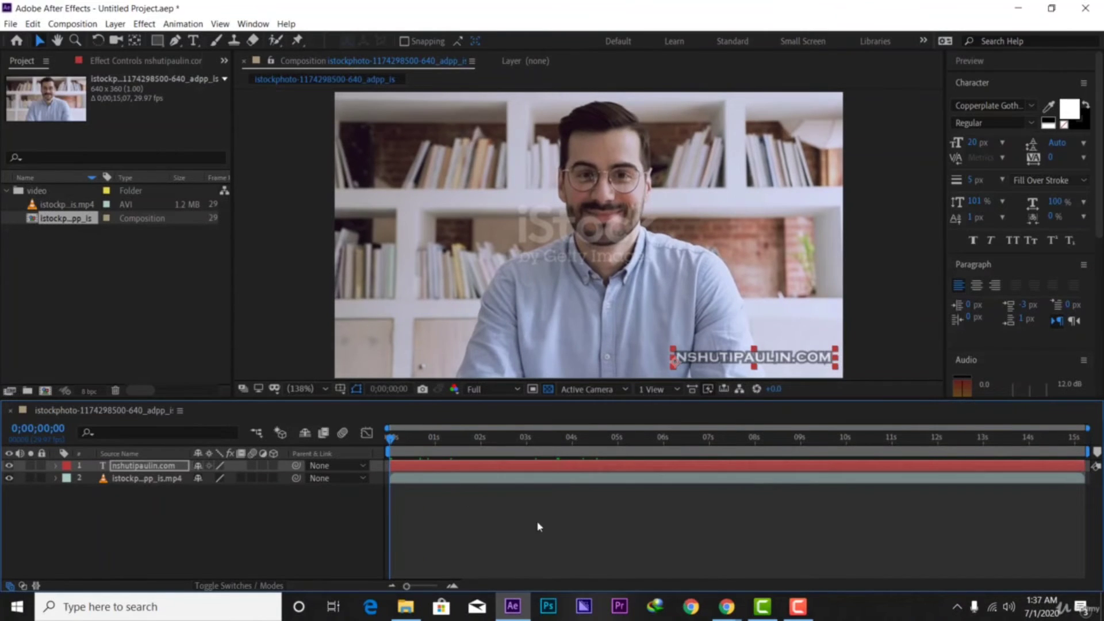
key(space)
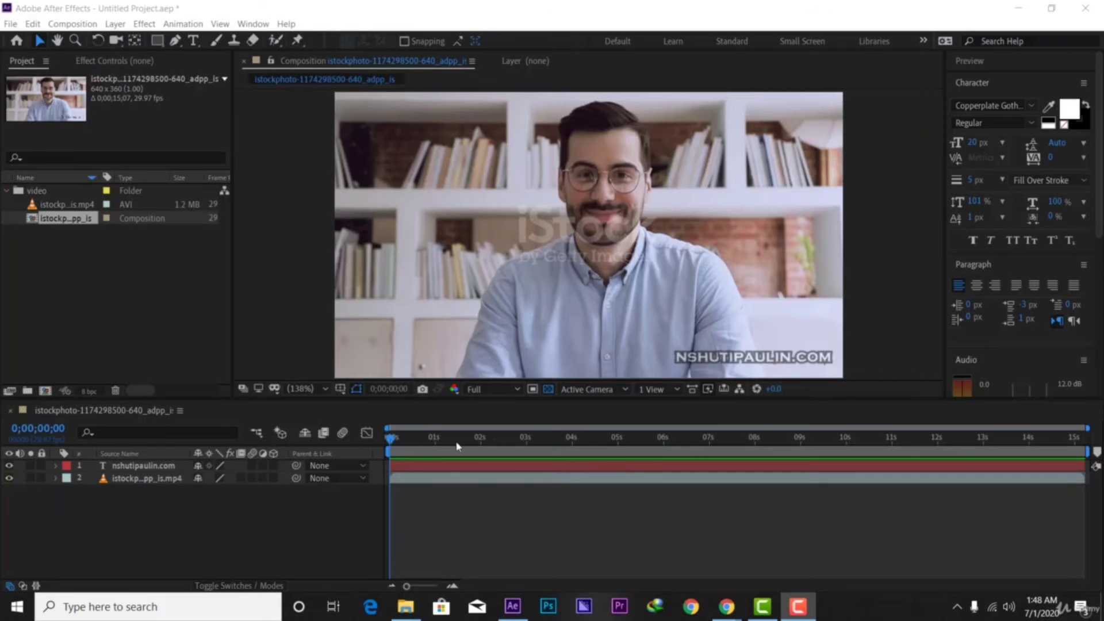
drag(390, 440, 387, 468)
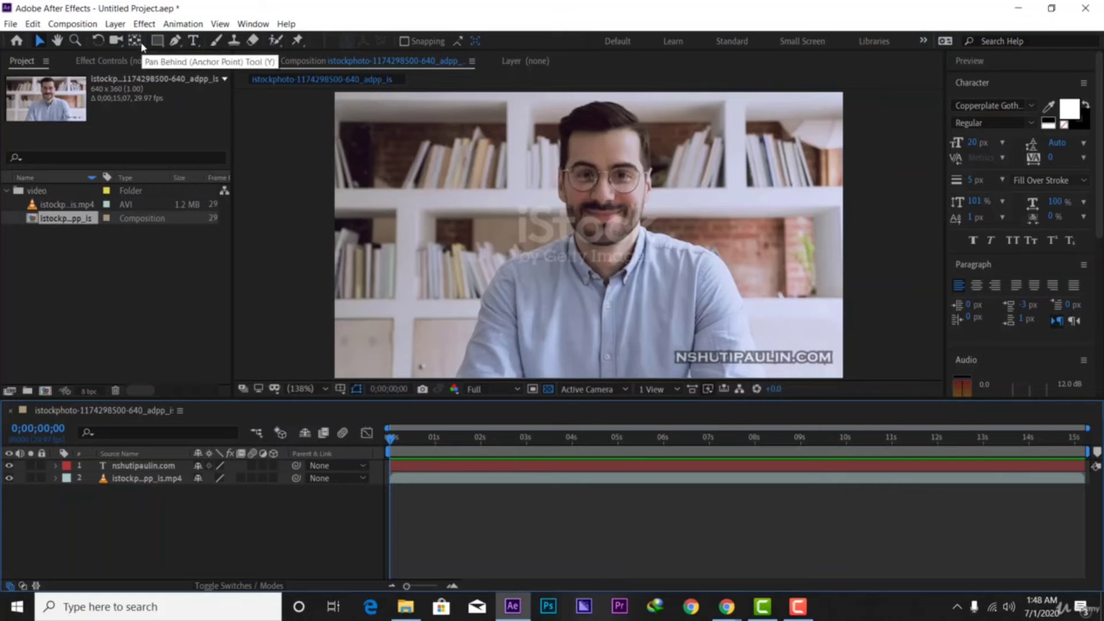
Draw a white rectangle over the video and move it to the frame's bottom-left
click(156, 44)
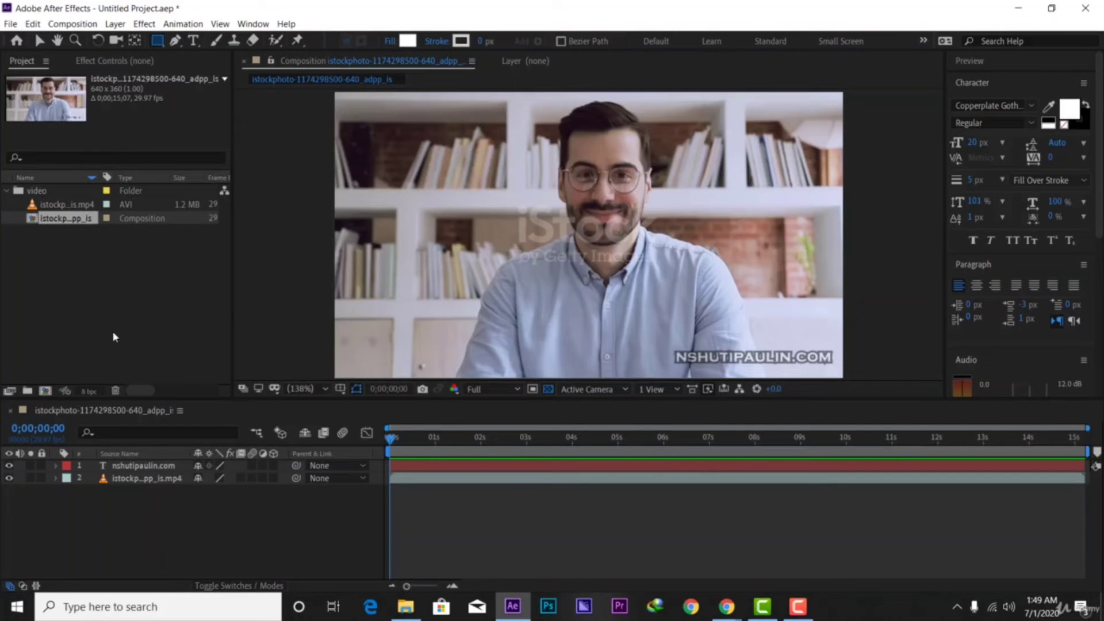
click(38, 39)
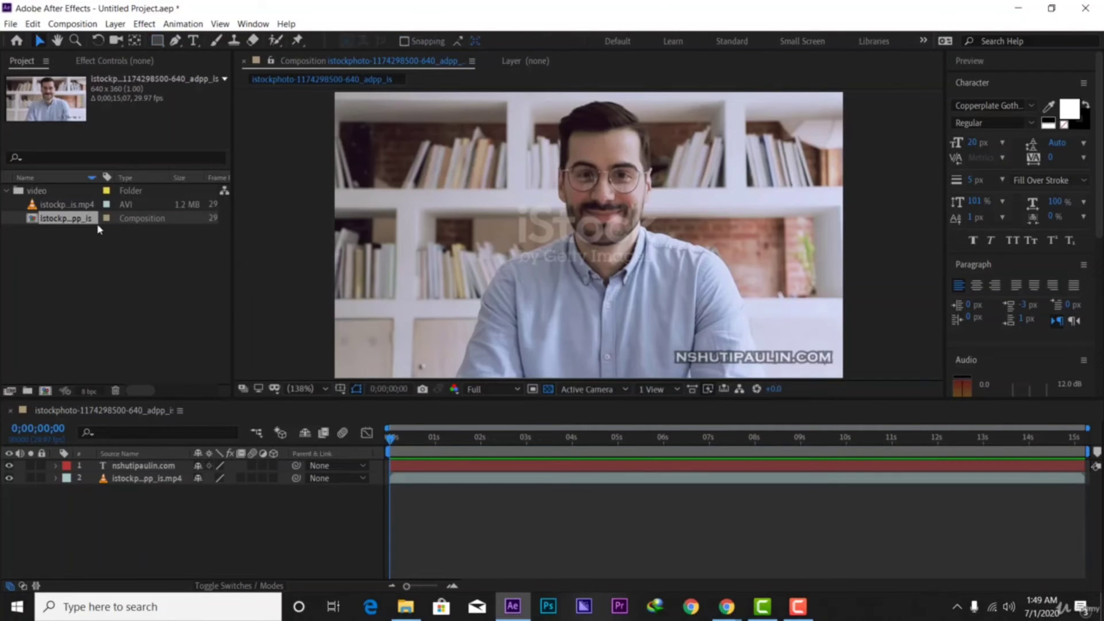
click(165, 231)
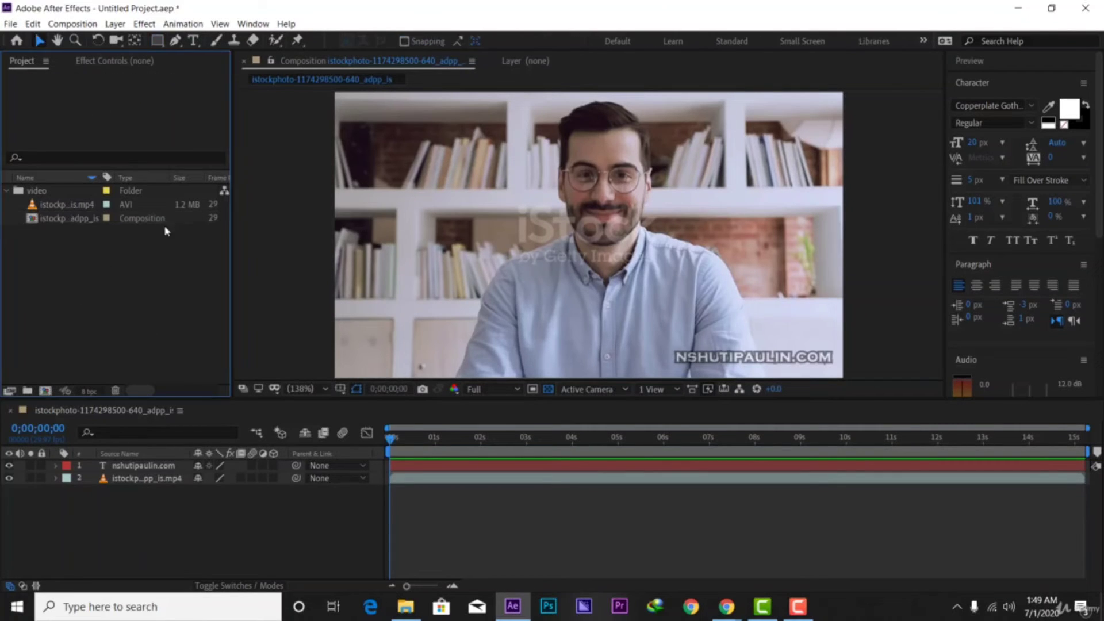
click(157, 40)
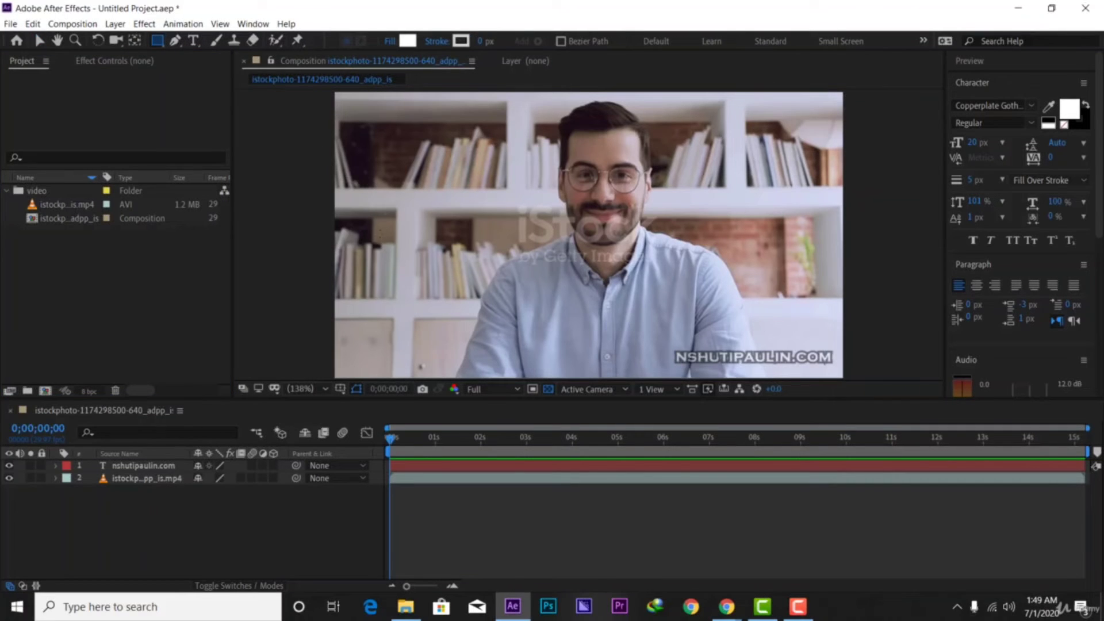
drag(375, 238, 520, 259)
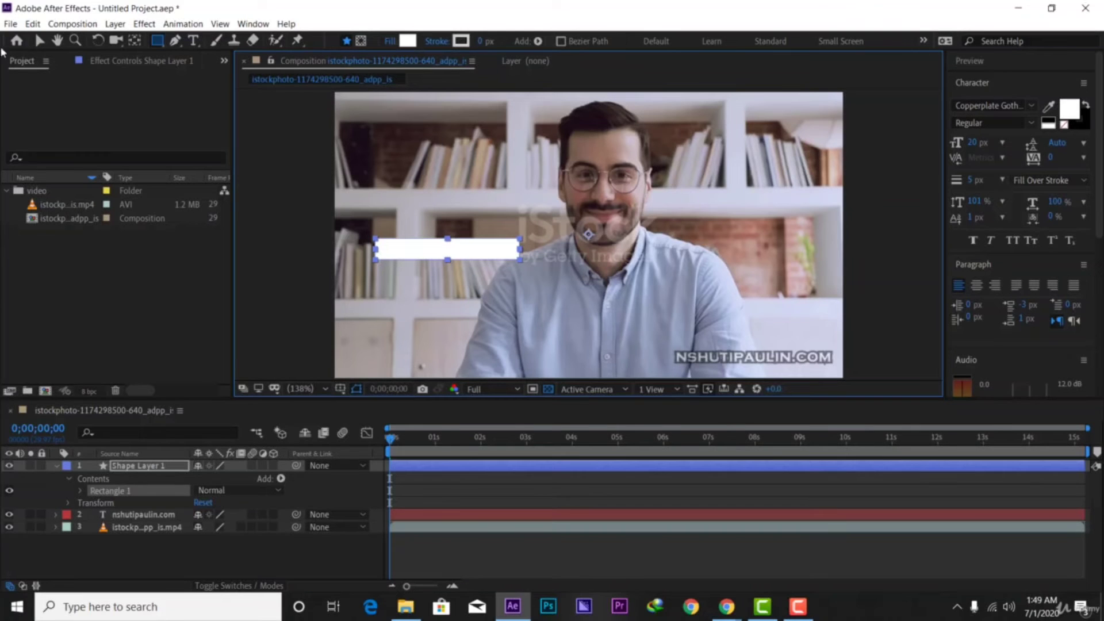
click(39, 40)
drag(480, 258, 443, 358)
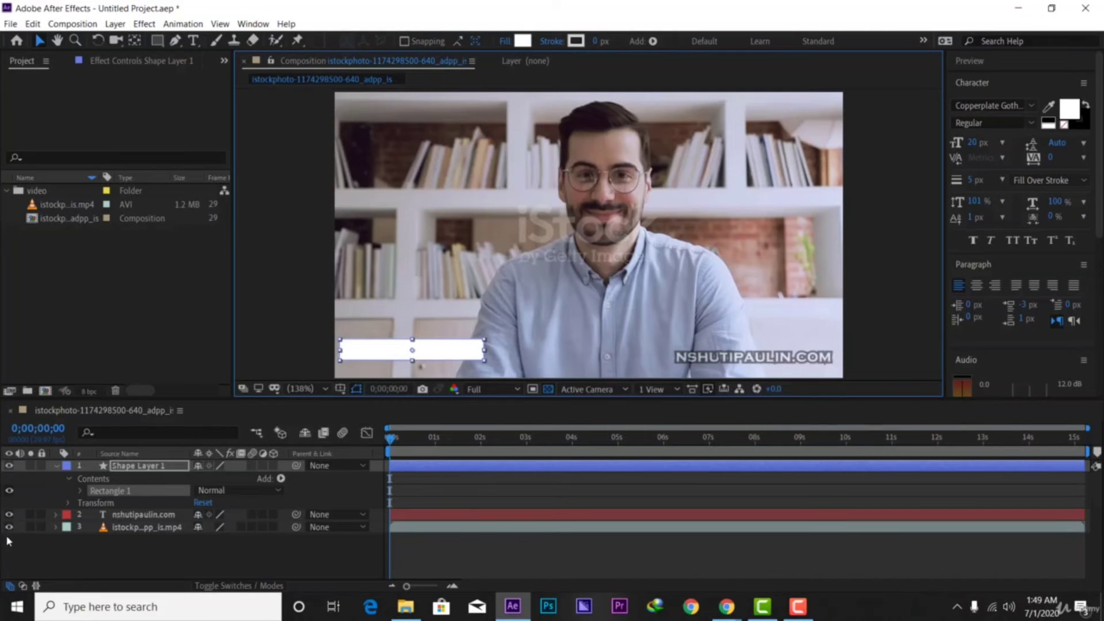
Hide the watermark text and scale the rectangle's shape layer to 108%
click(8, 515)
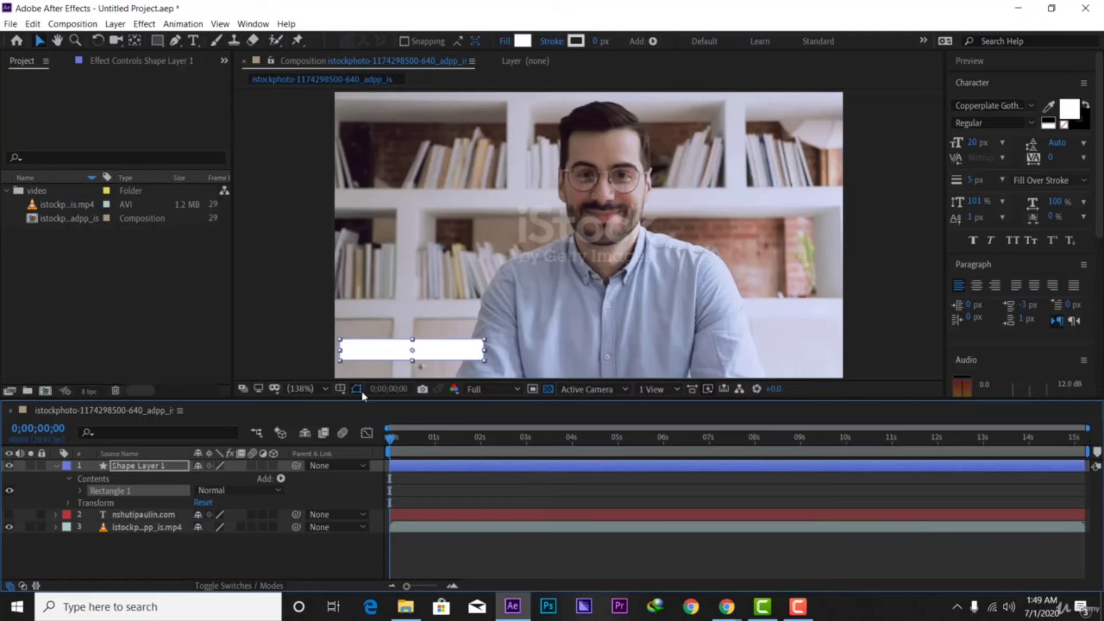
click(141, 467)
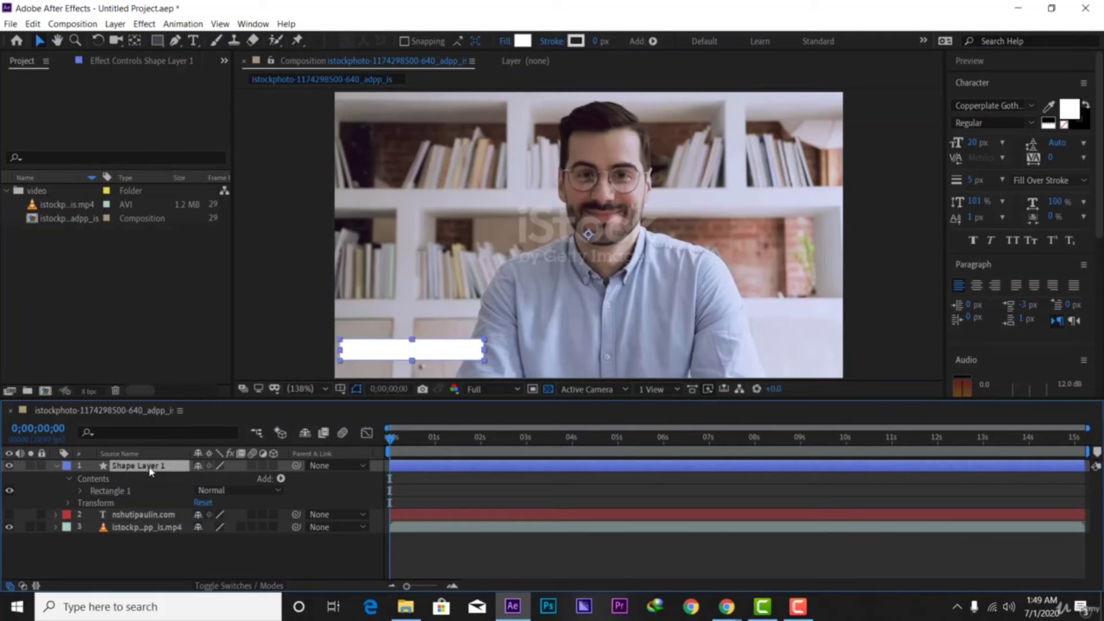
key(s)
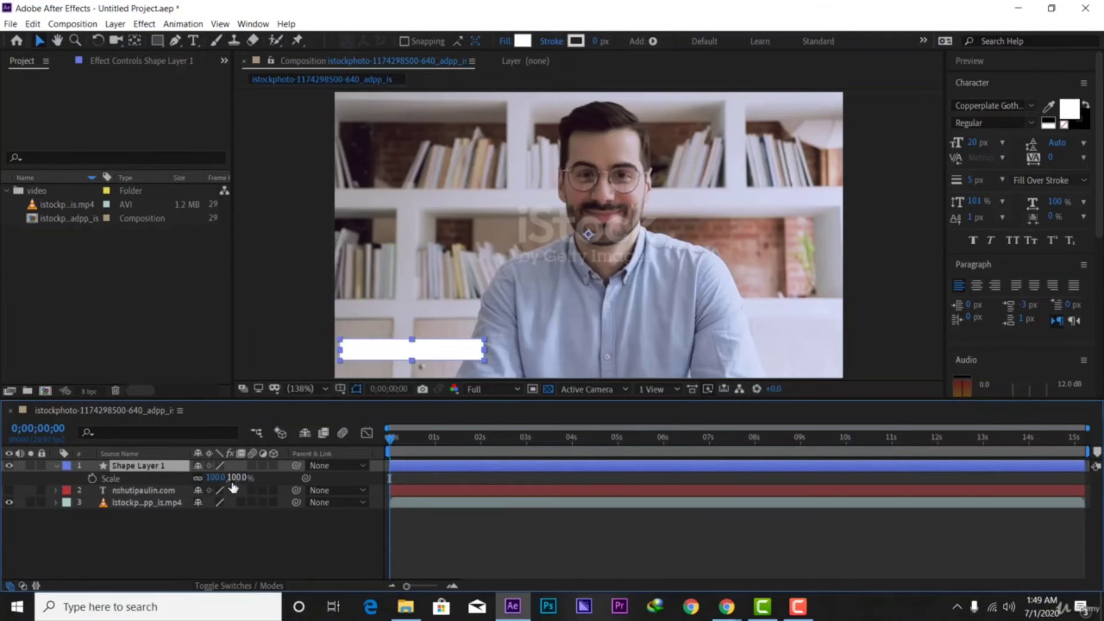
click(230, 478)
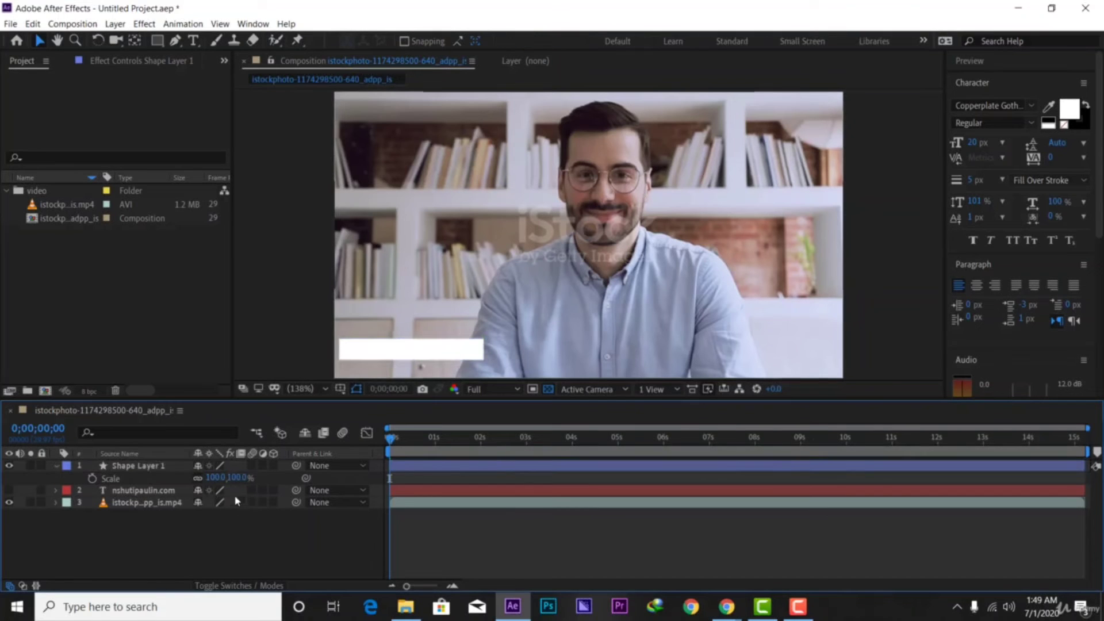
text(108)
key(Return)
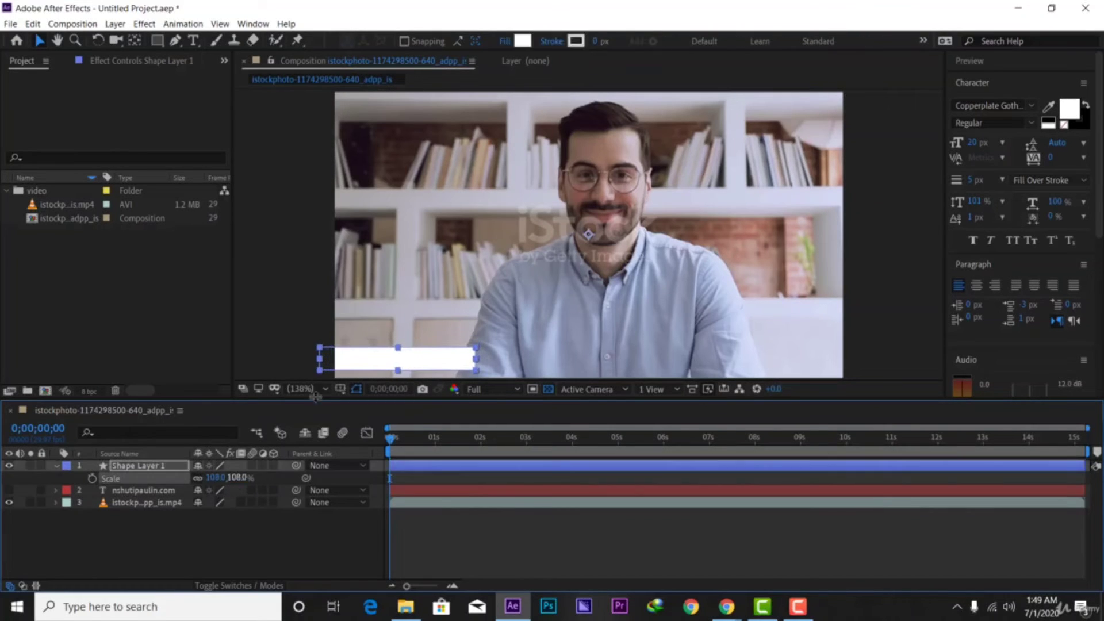
Nudge the box into place, centre its anchor point, and collapse its properties
mouse_move(416, 361)
mouse_down()
mouse_move(433, 356)
mouse_move(414, 346)
mouse_move(421, 358)
mouse_up()
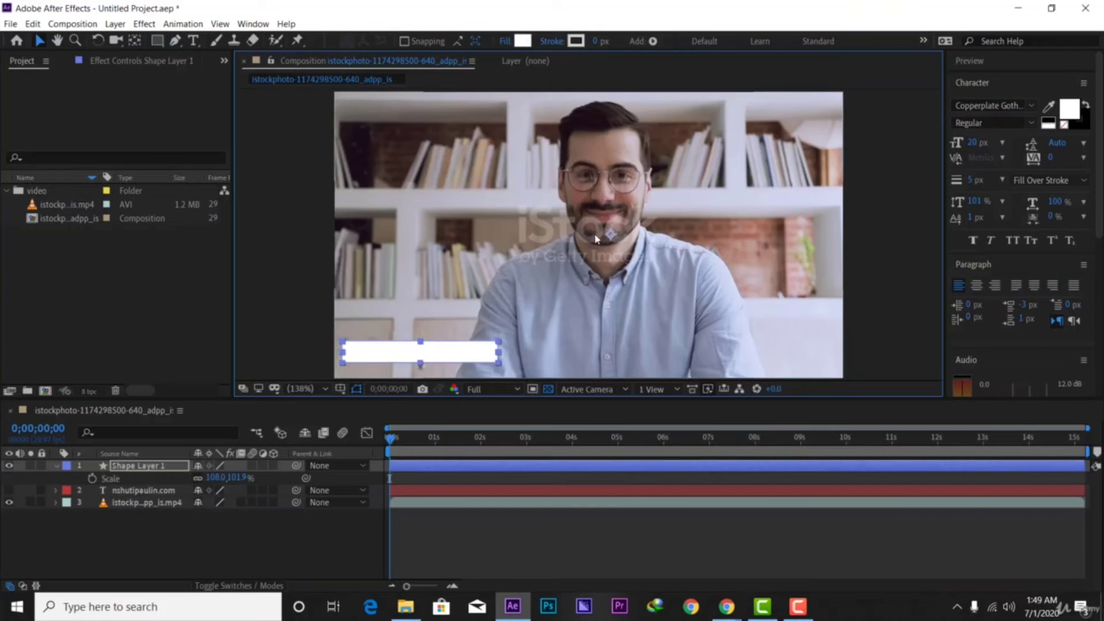
click(135, 40)
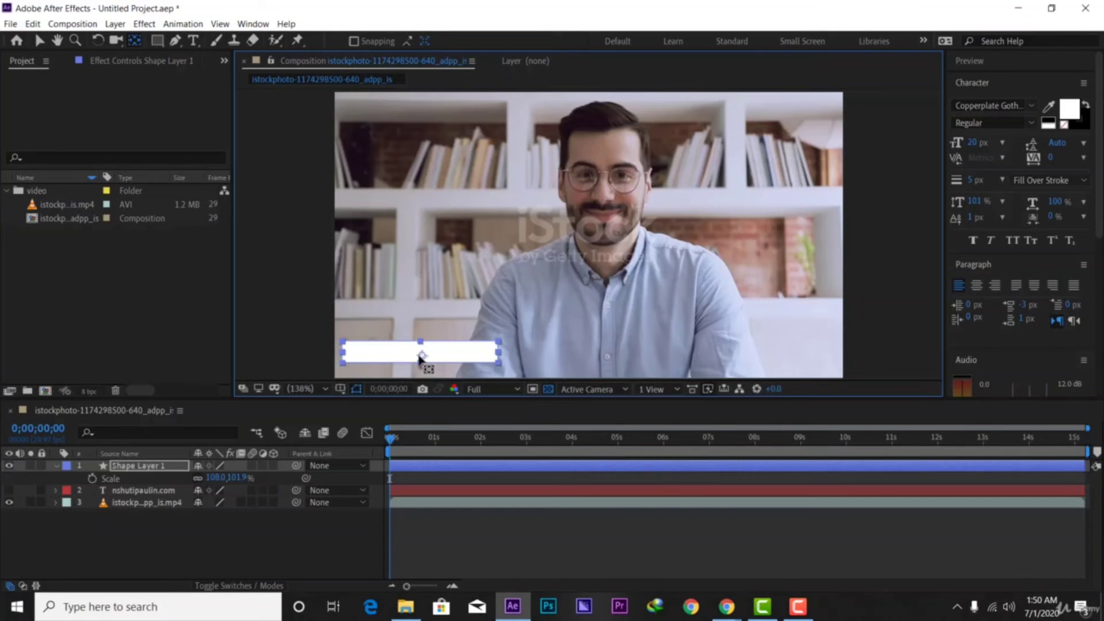
click(39, 43)
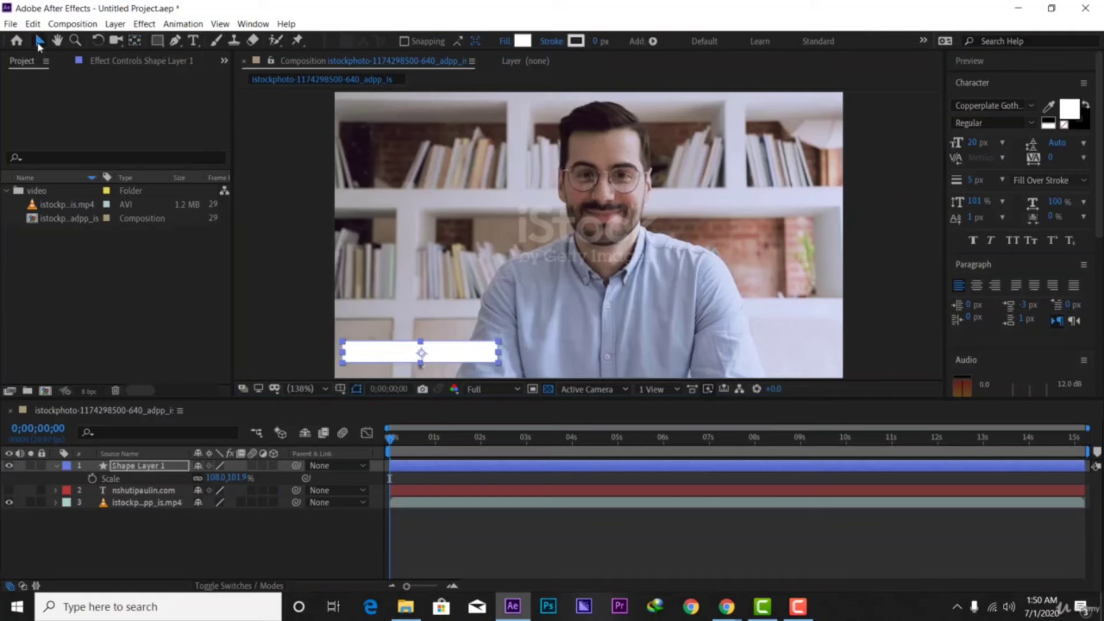
click(56, 467)
click(579, 321)
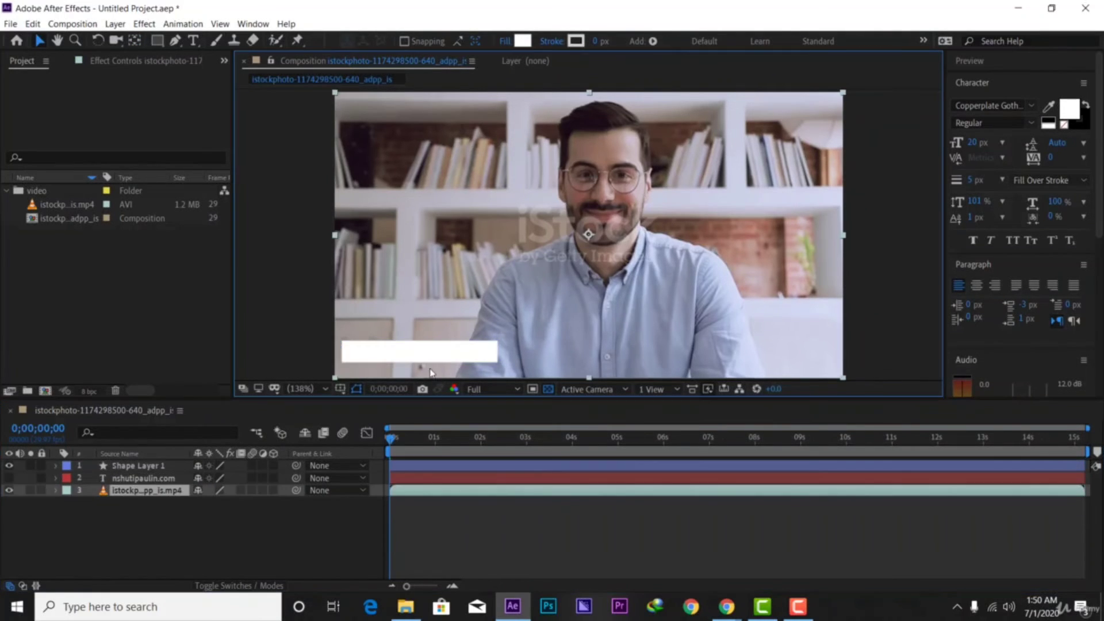
Type the presenter's name on the white box and move its layer above Shape Layer 1
click(195, 41)
click(352, 347)
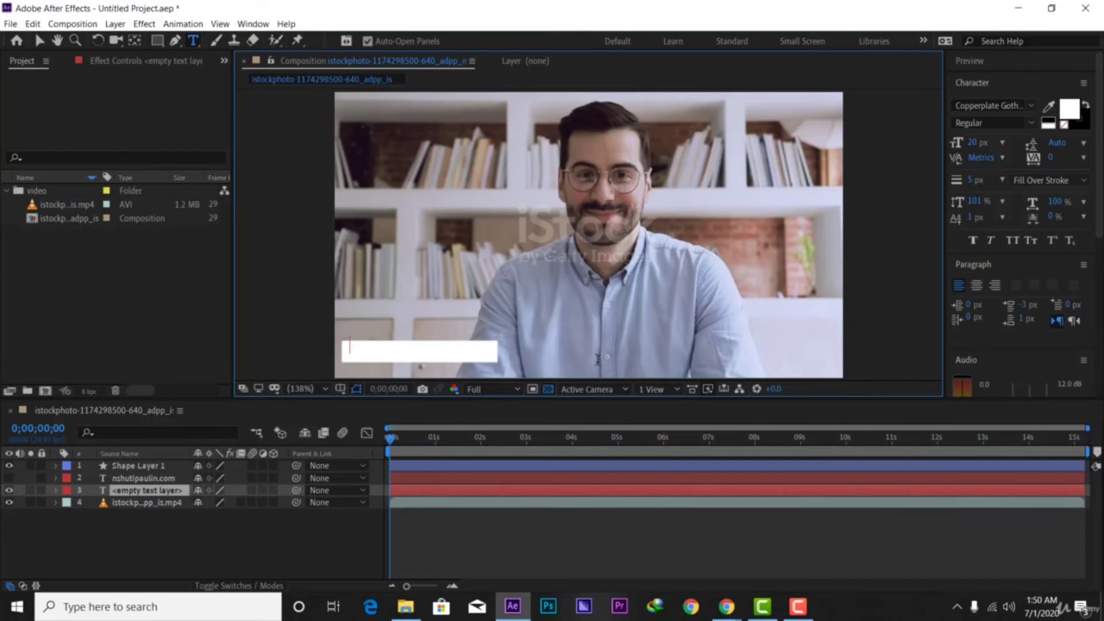
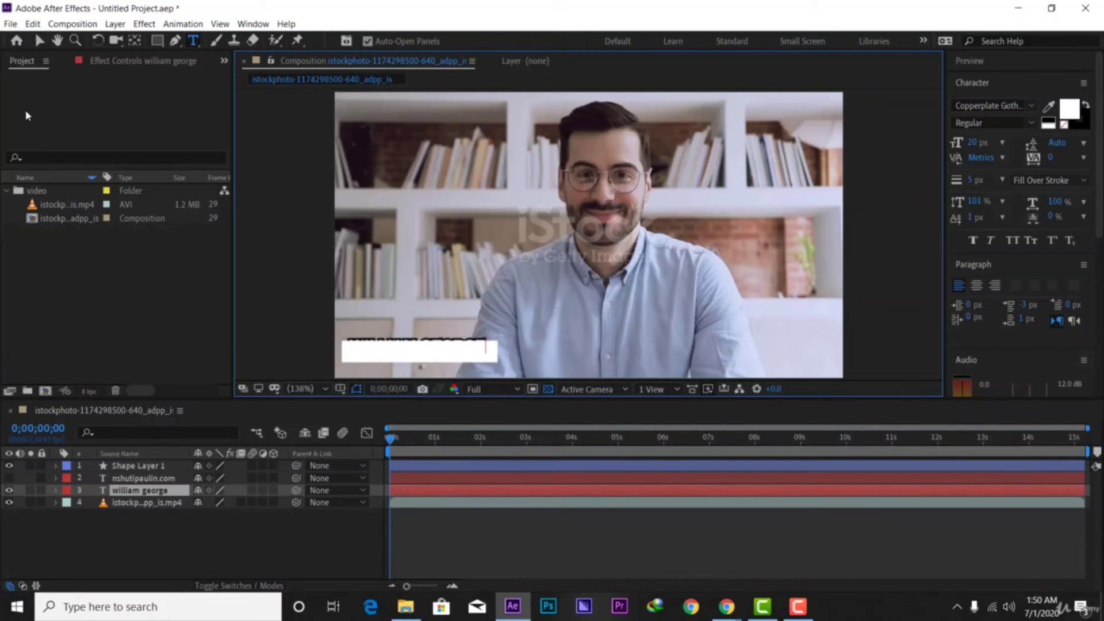
click(39, 40)
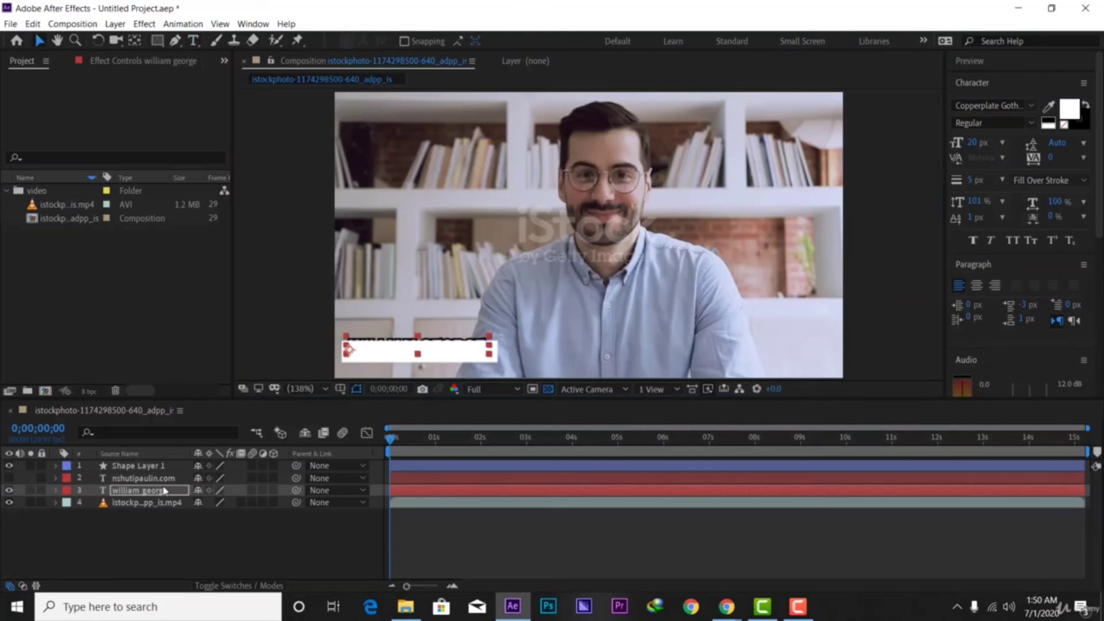
drag(168, 493, 156, 462)
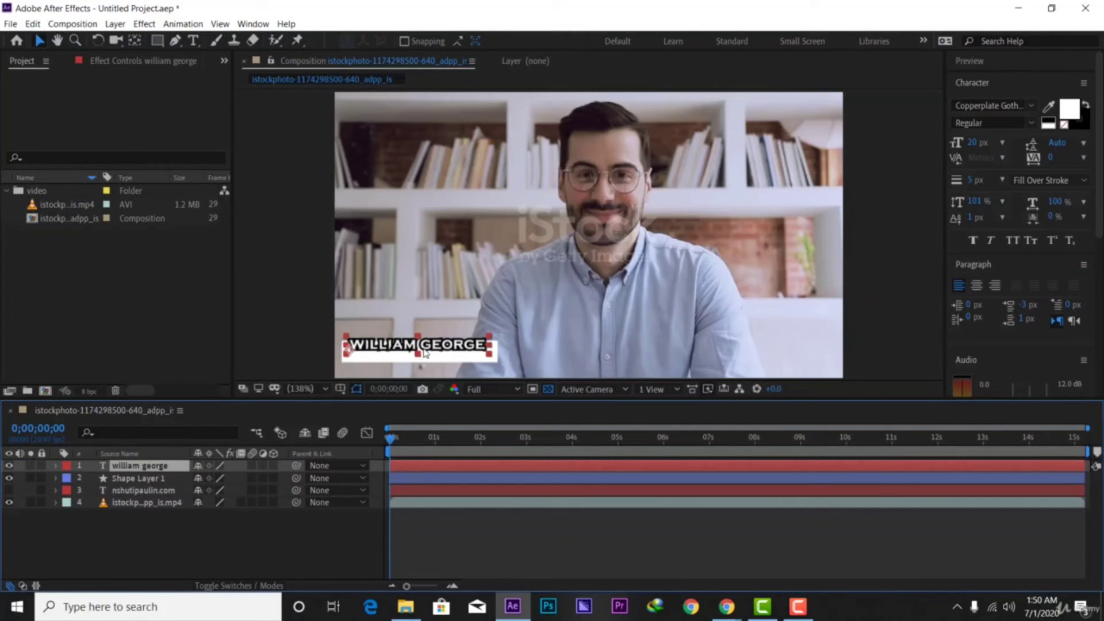
drag(425, 353, 426, 357)
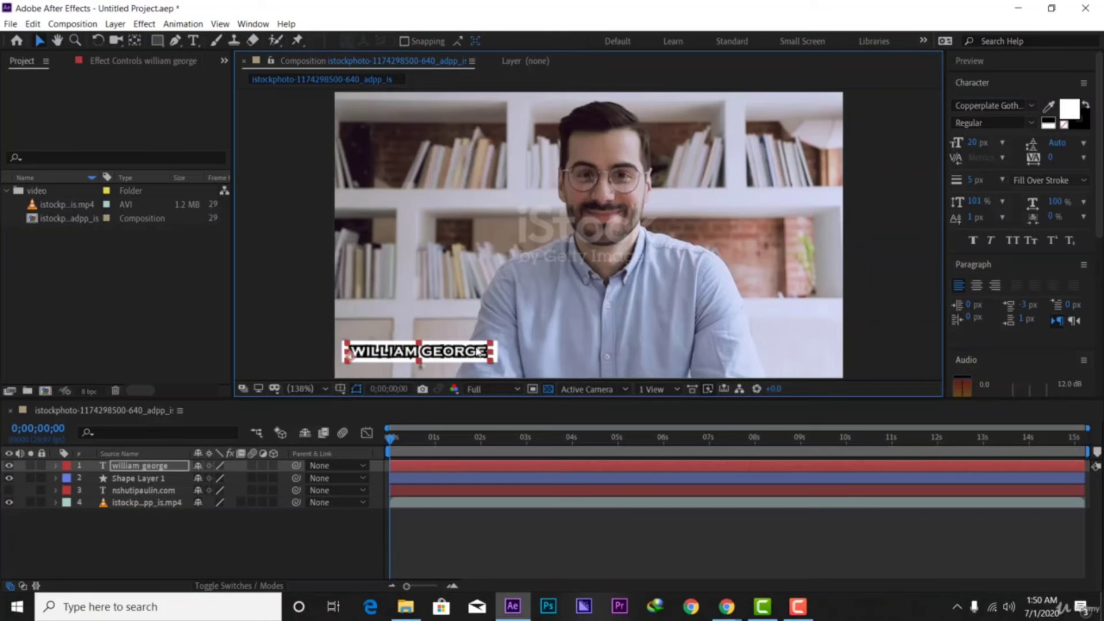
click(509, 358)
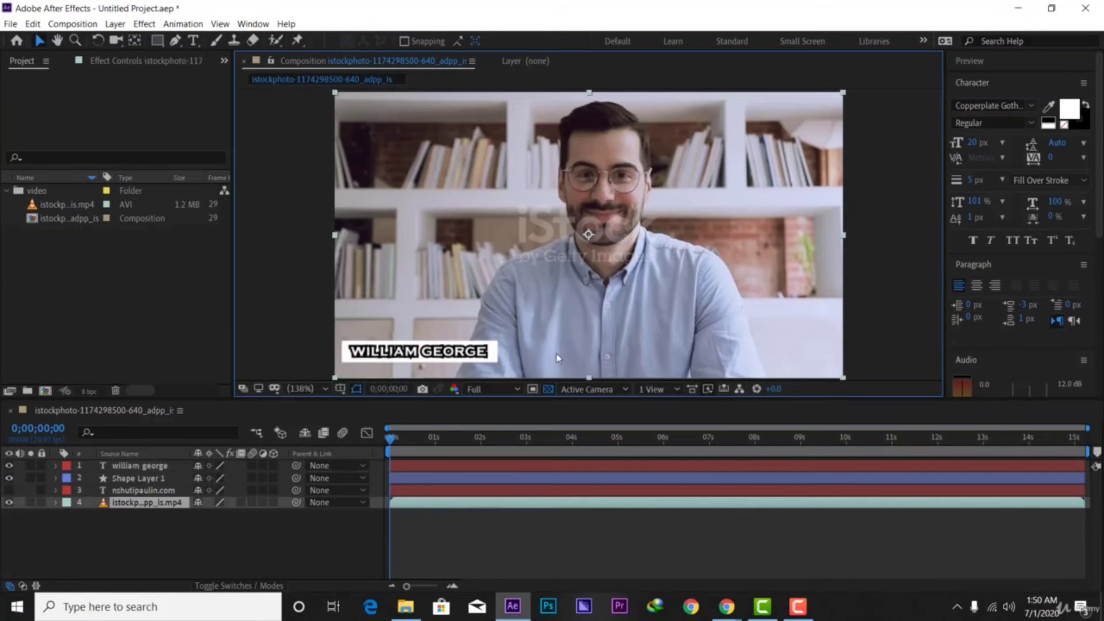
Keyframe the title's Position at about 2 s and start it off-frame at X -176.7
click(413, 439)
drag(448, 441, 395, 439)
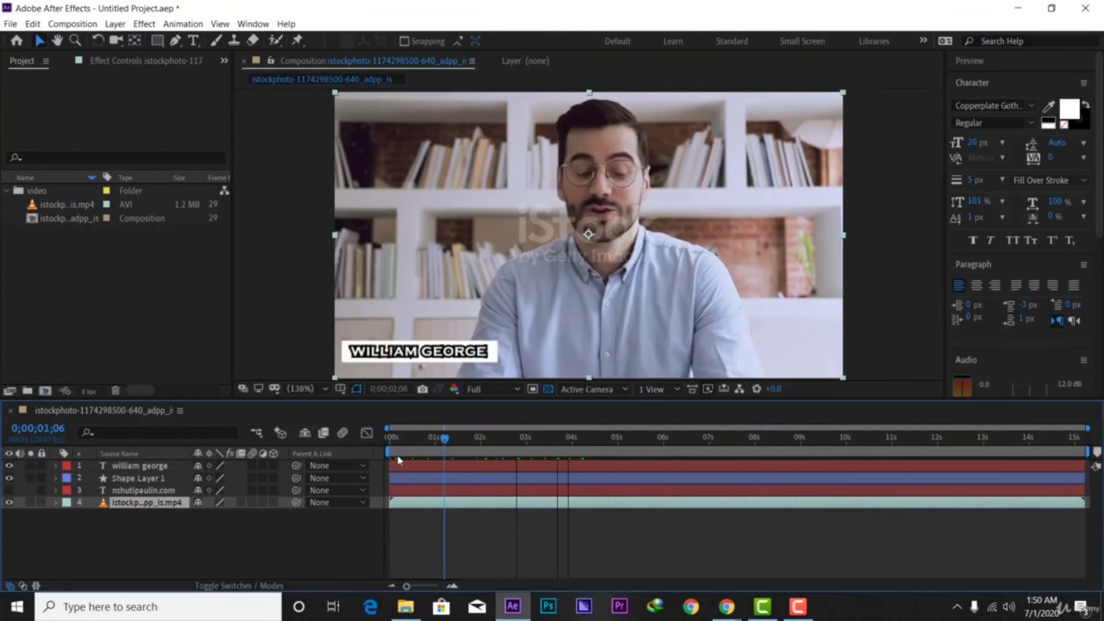
click(425, 364)
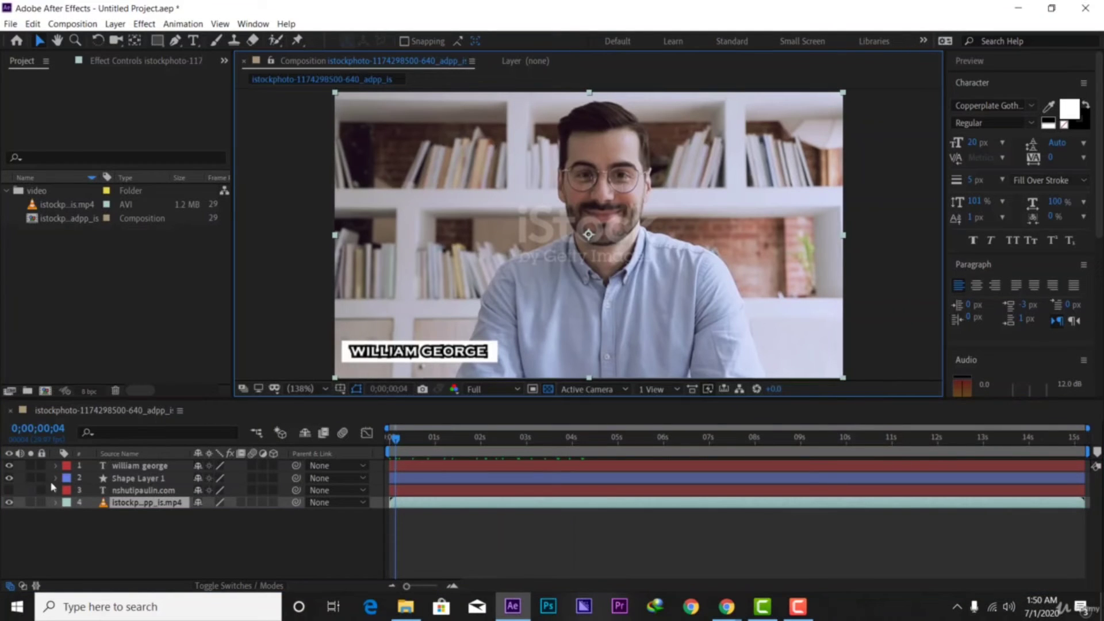
click(135, 466)
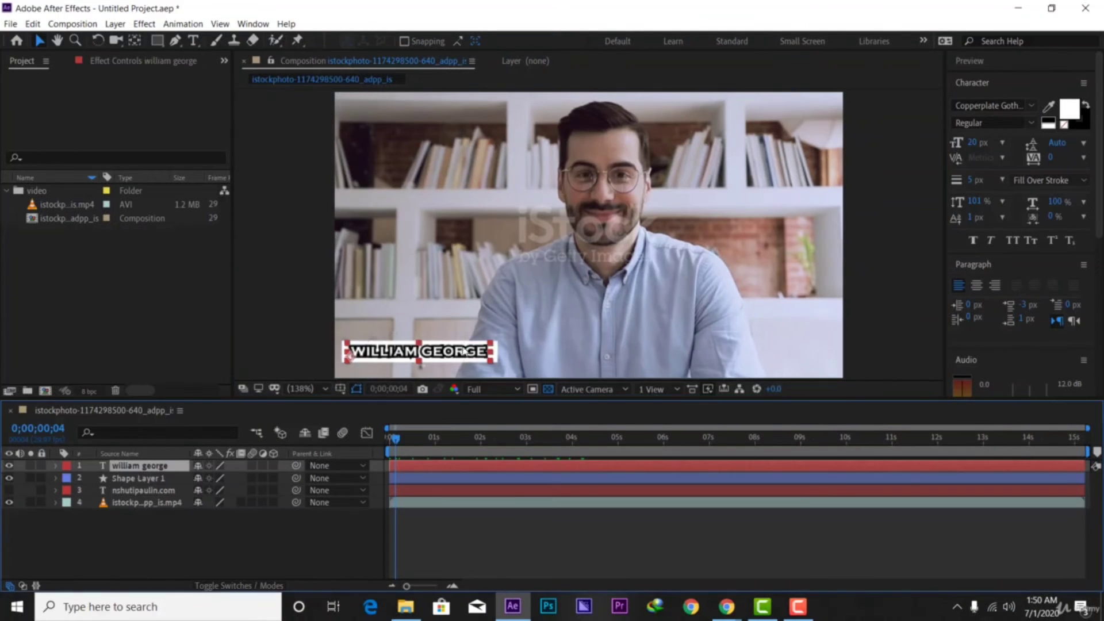
key(p)
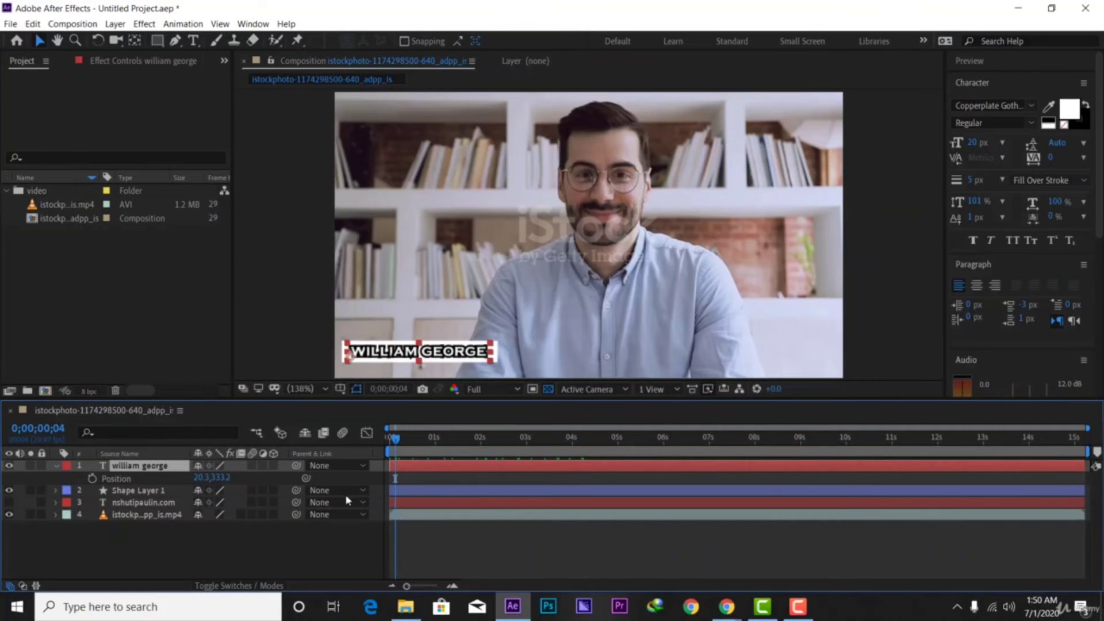
drag(393, 443, 402, 442)
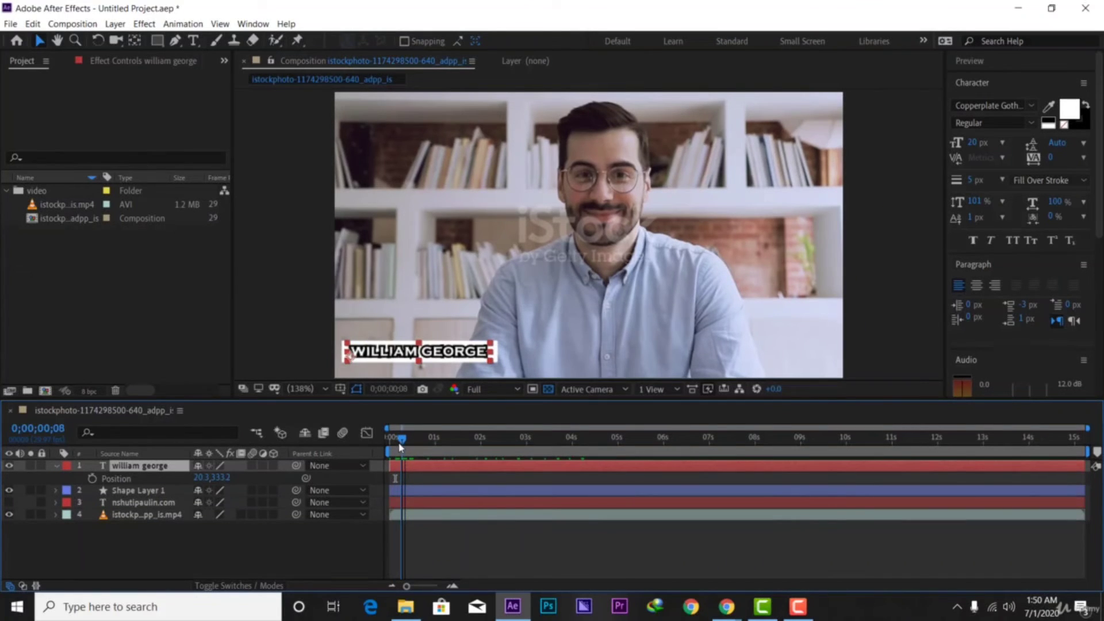
click(90, 478)
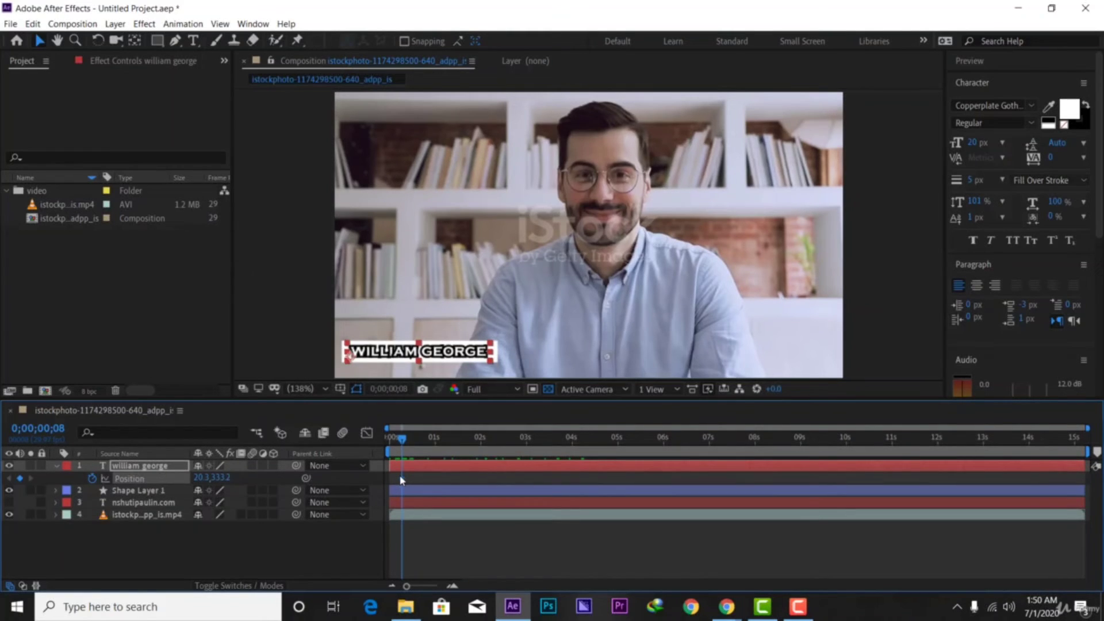
drag(402, 479, 474, 471)
drag(199, 477, 53, 479)
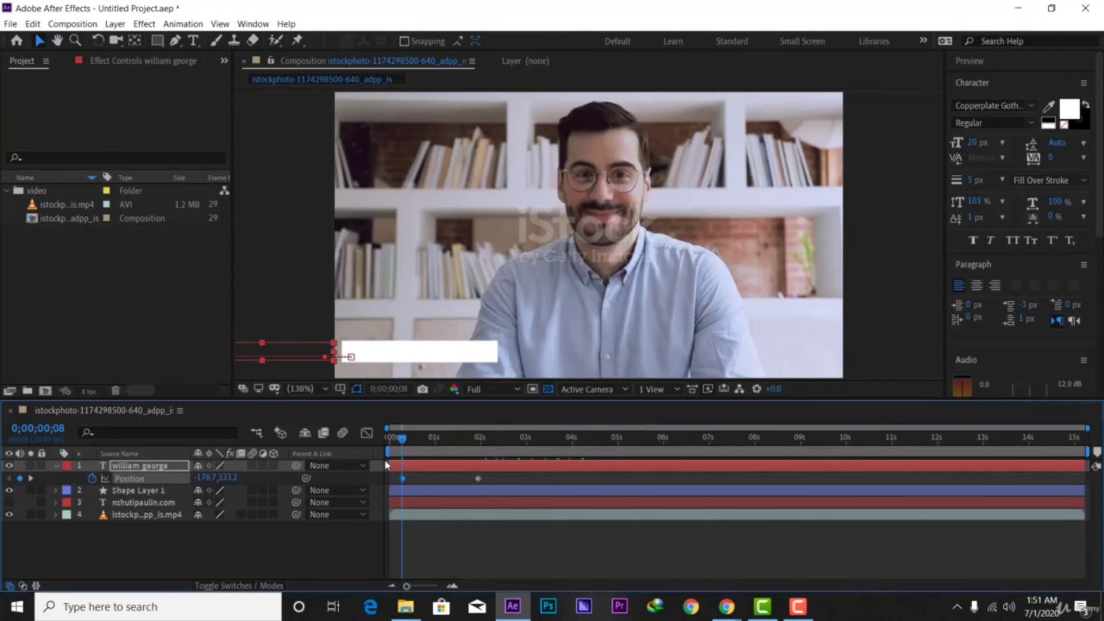
Preview the title slide-in and select both Position keyframes
key(space)
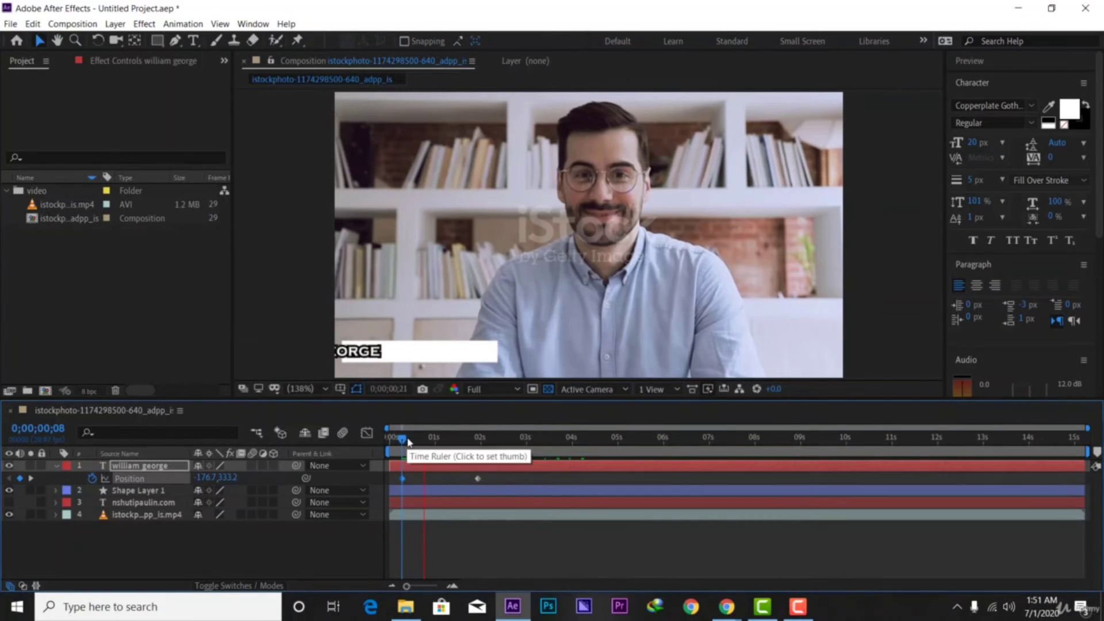
key(space)
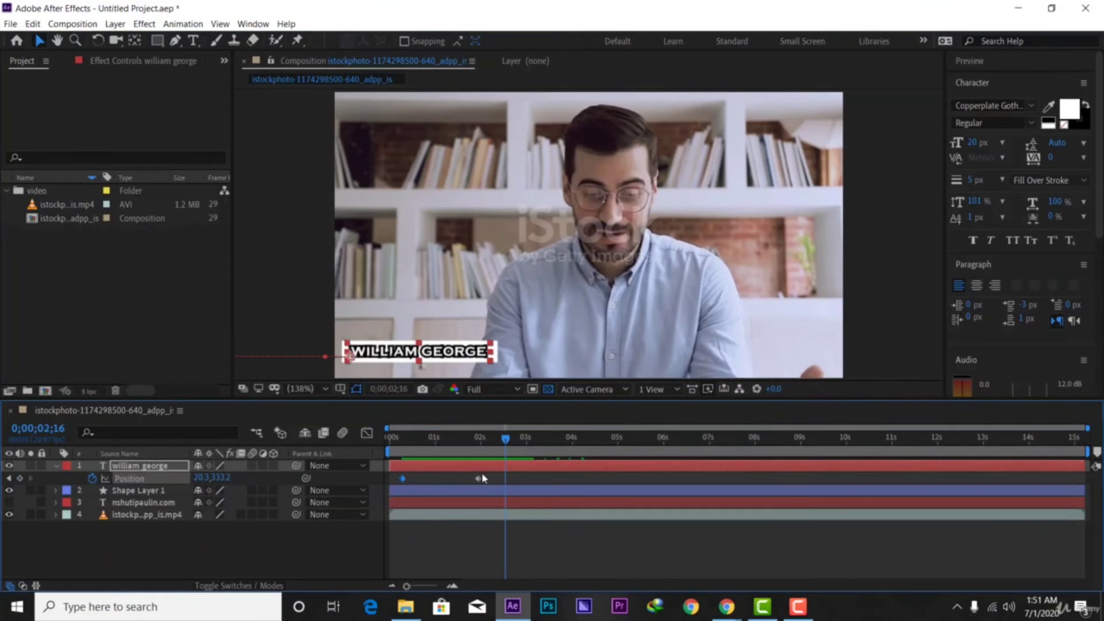
click(479, 478)
drag(386, 502, 401, 503)
Apply Easy Ease to both Position keyframes of the title
right_click(475, 487)
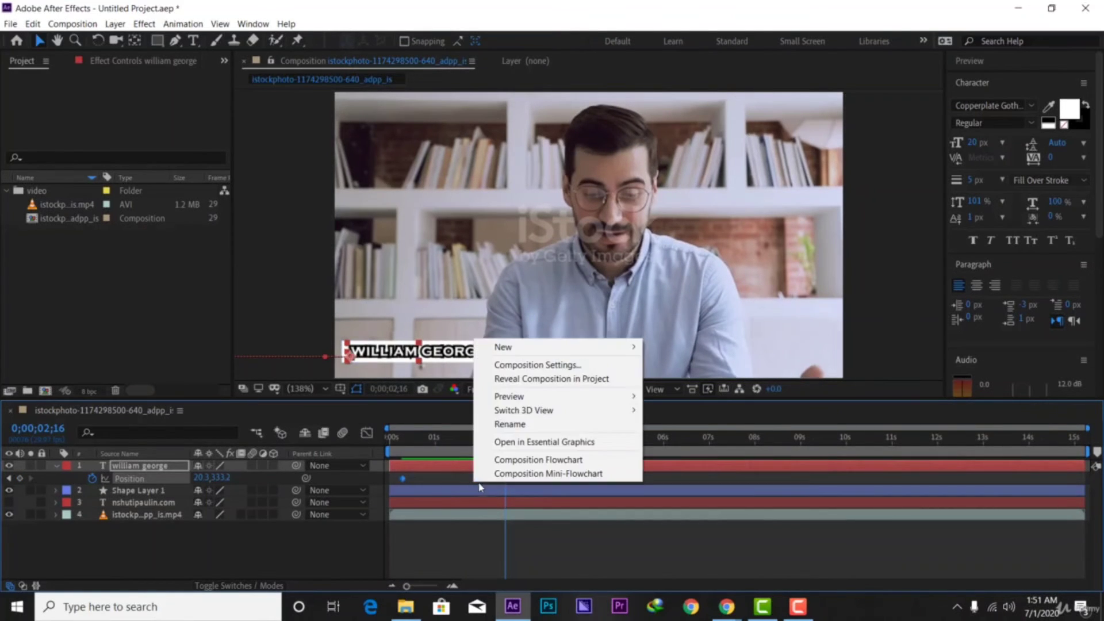
right_click(406, 482)
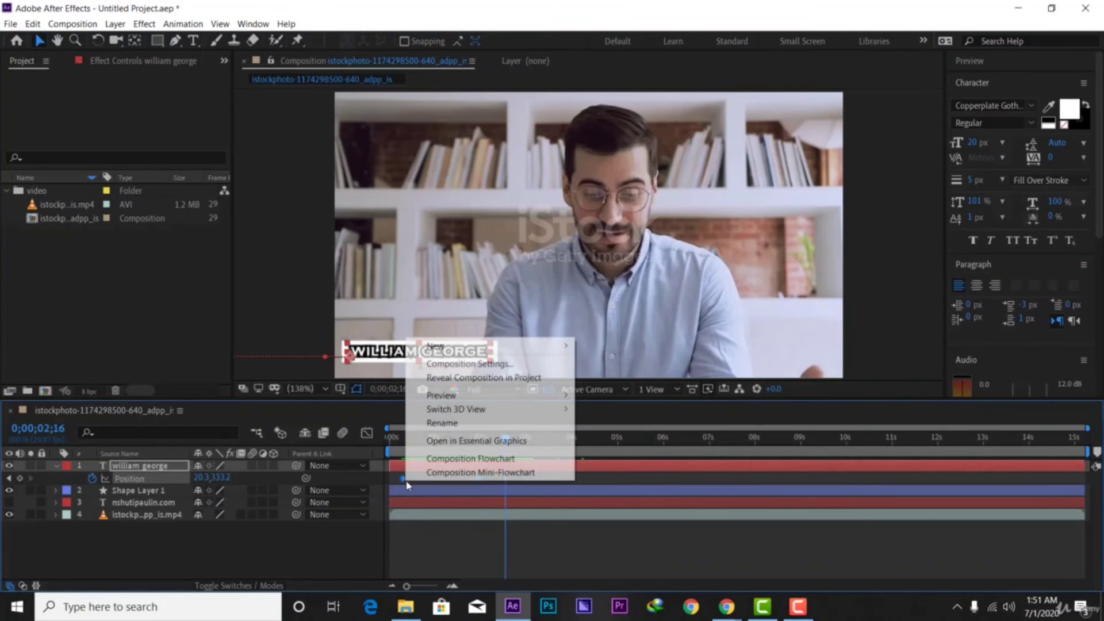
click(493, 492)
click(494, 496)
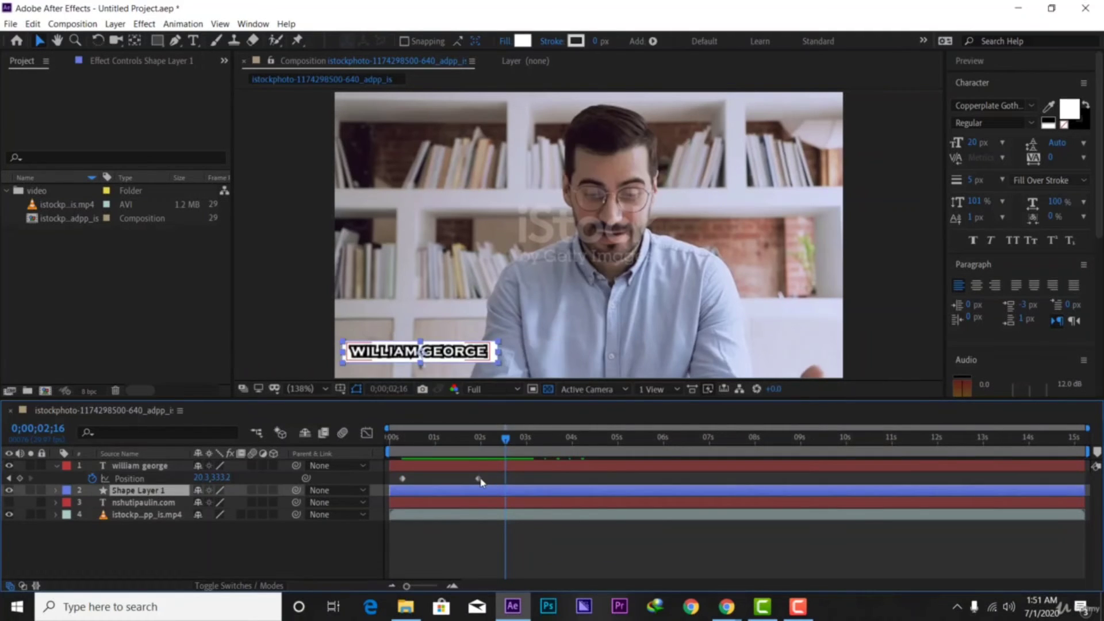
click(478, 478)
drag(417, 489, 395, 485)
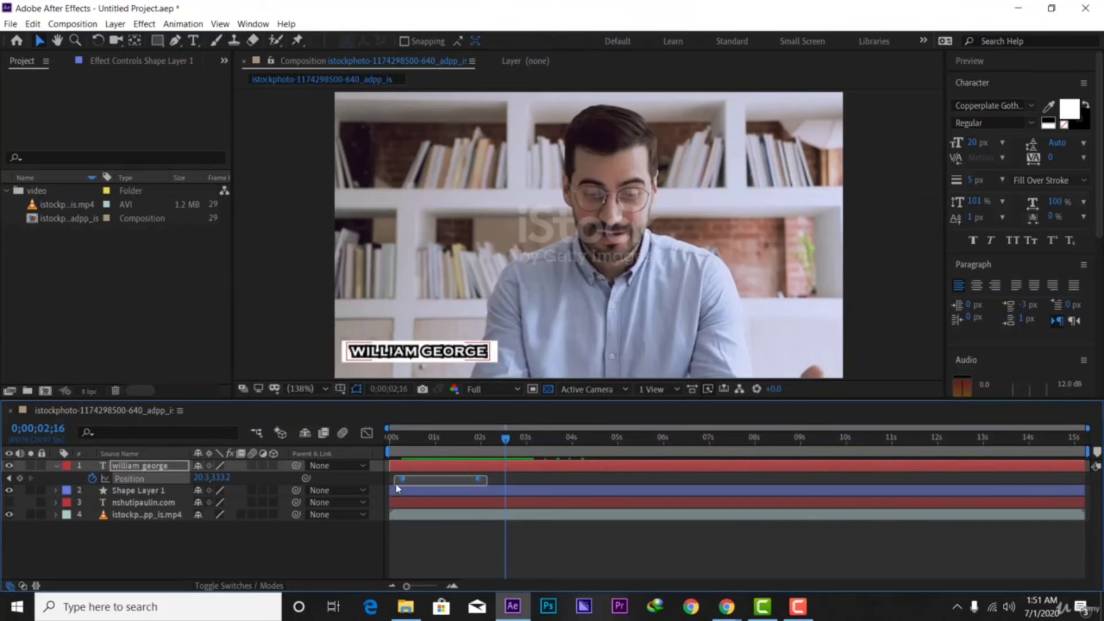
right_click(482, 481)
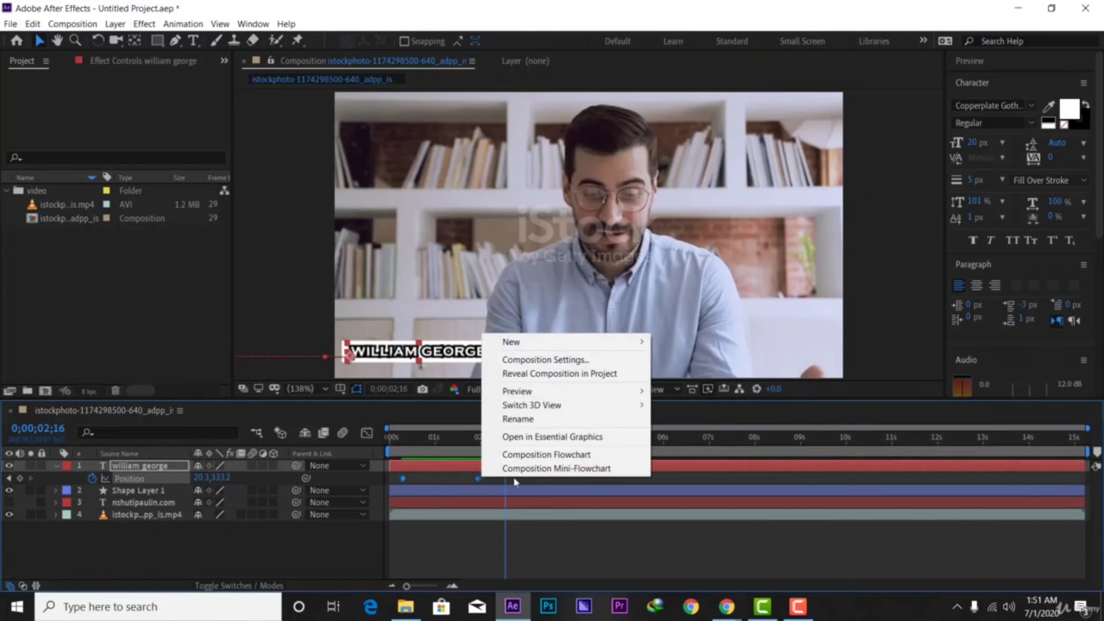
right_click(478, 480)
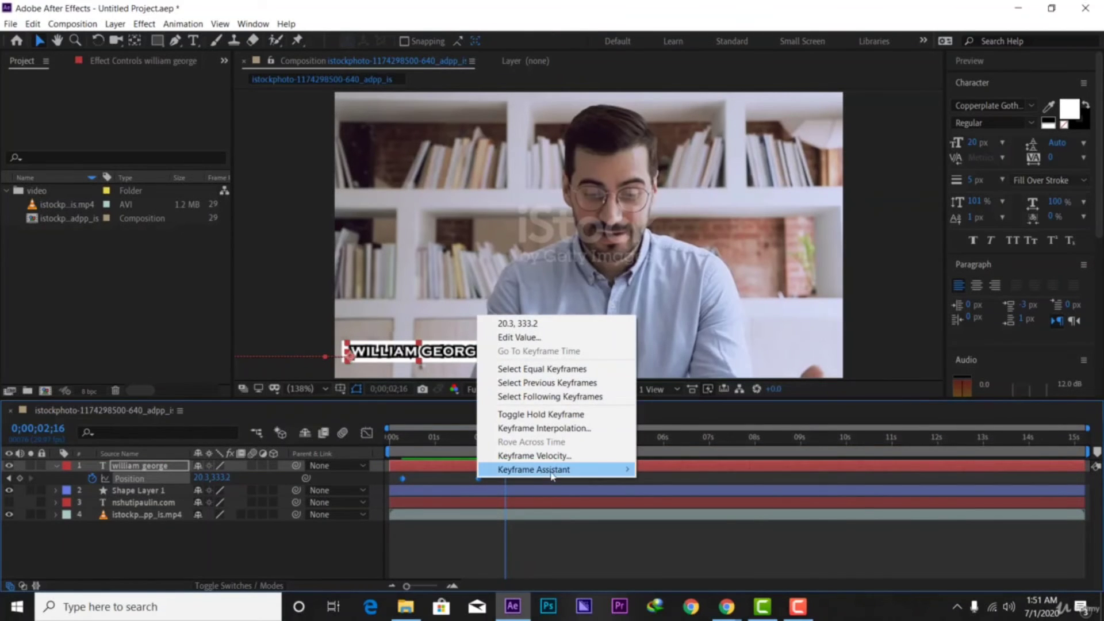
mouse_move(561, 471)
click(665, 511)
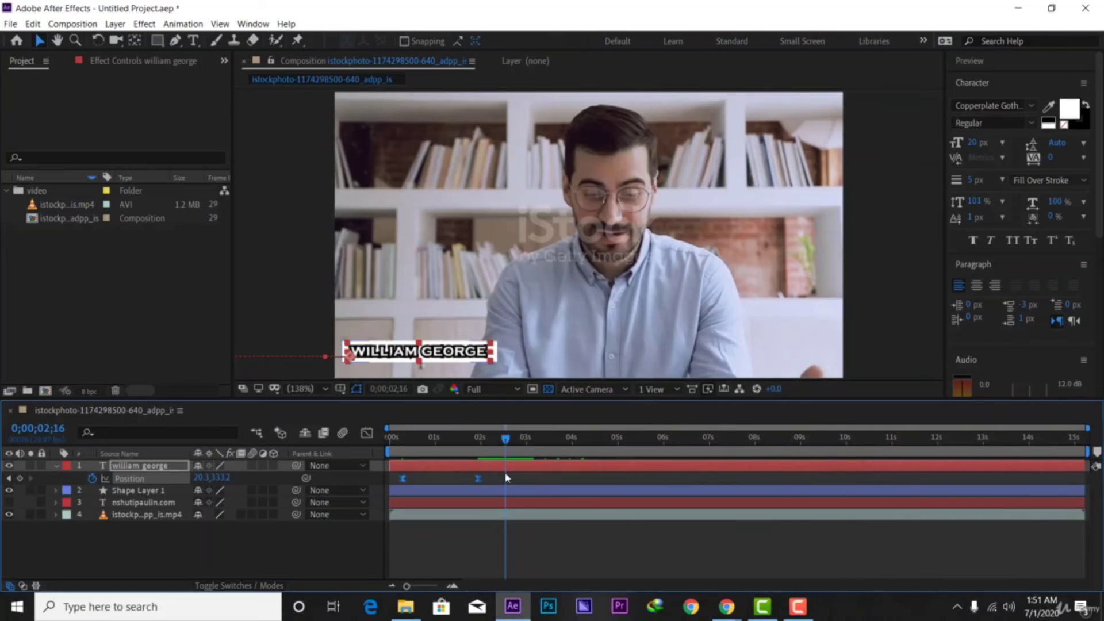
Drag the speed-curve influence to about 77% in the Graph Editor and preview
click(367, 433)
drag(531, 557, 387, 463)
drag(467, 549, 434, 546)
click(366, 432)
key(space)
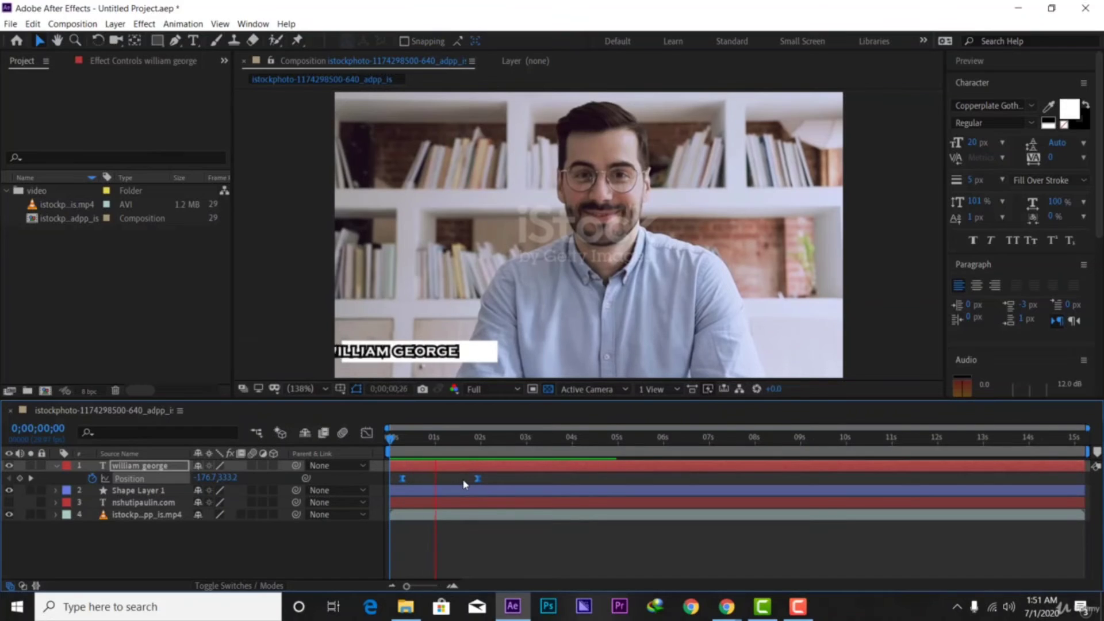
key(space)
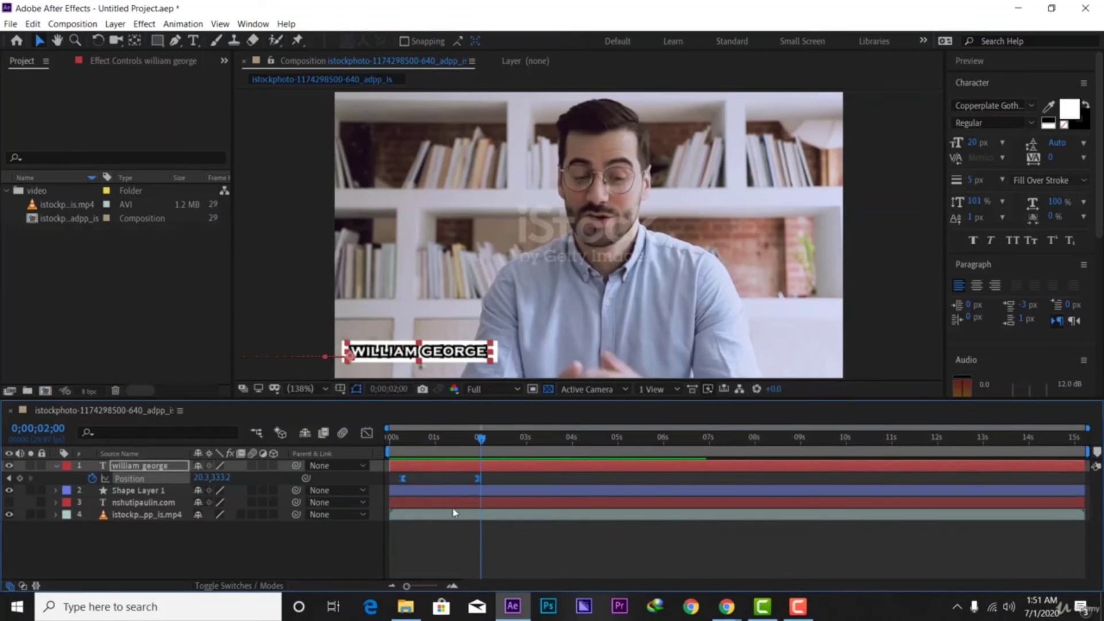
click(214, 548)
Keyframe the white box's Opacity from 0% to 100%, reaching full at about 0;00;00;28
click(496, 356)
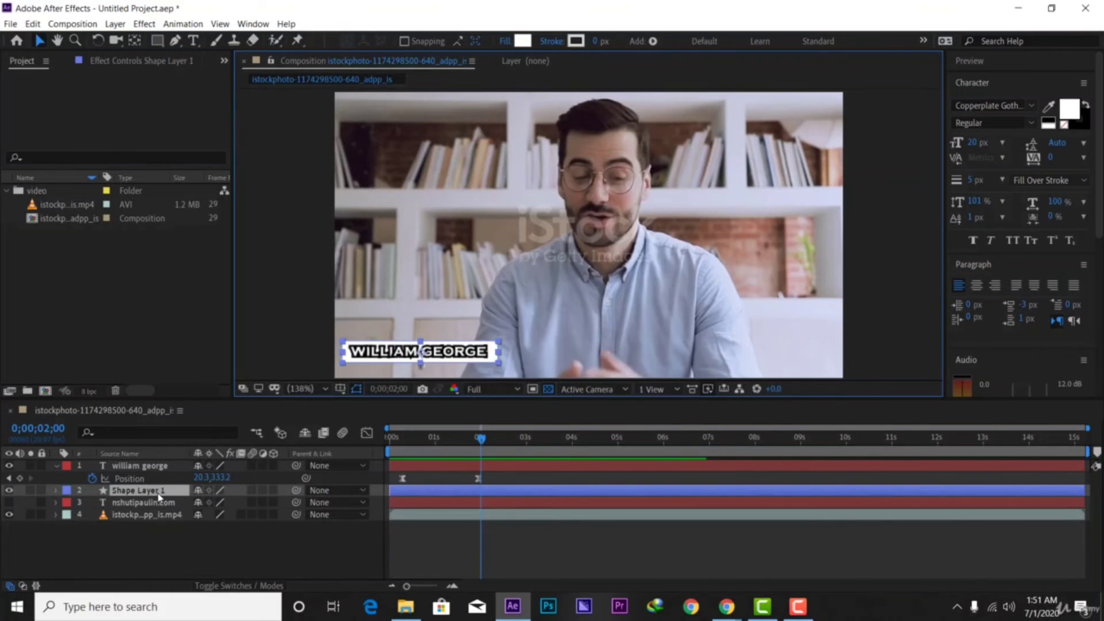
key(t)
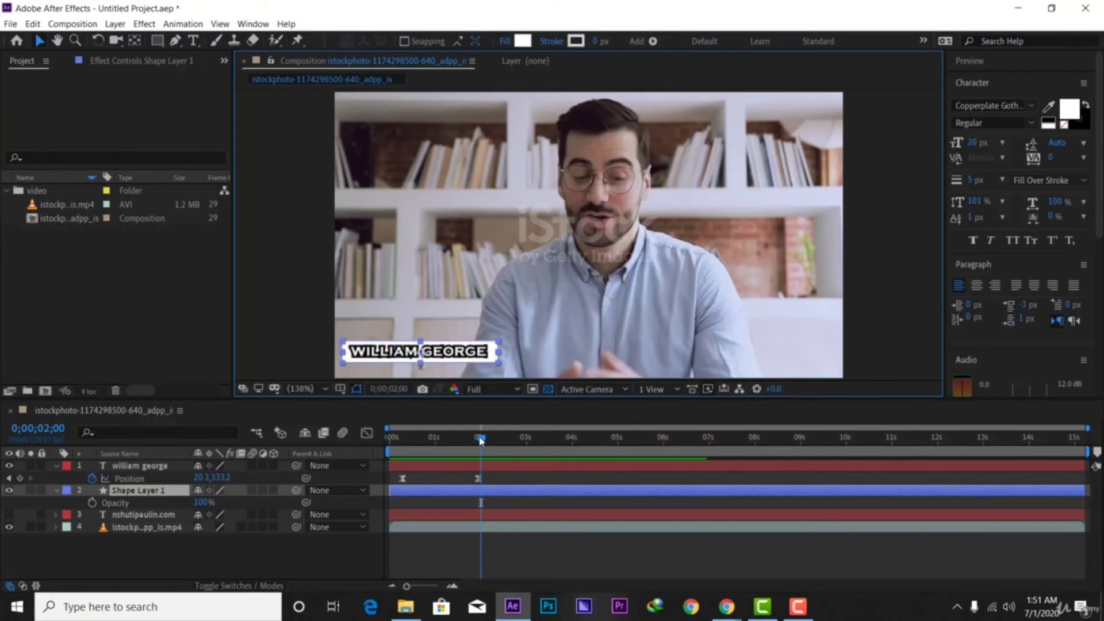
drag(481, 440, 433, 464)
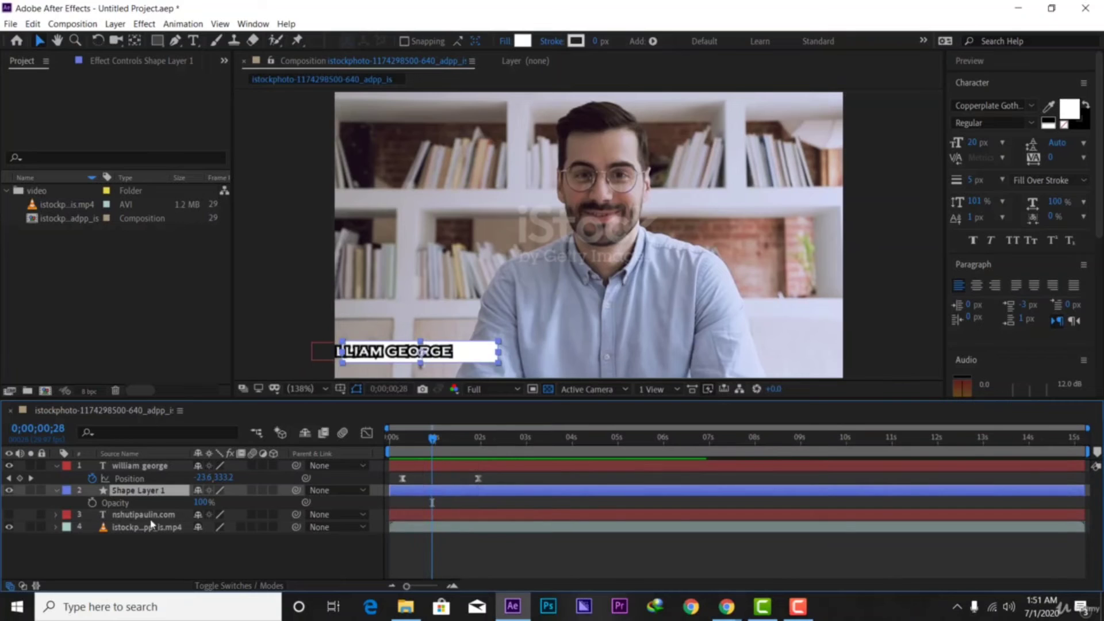
click(92, 503)
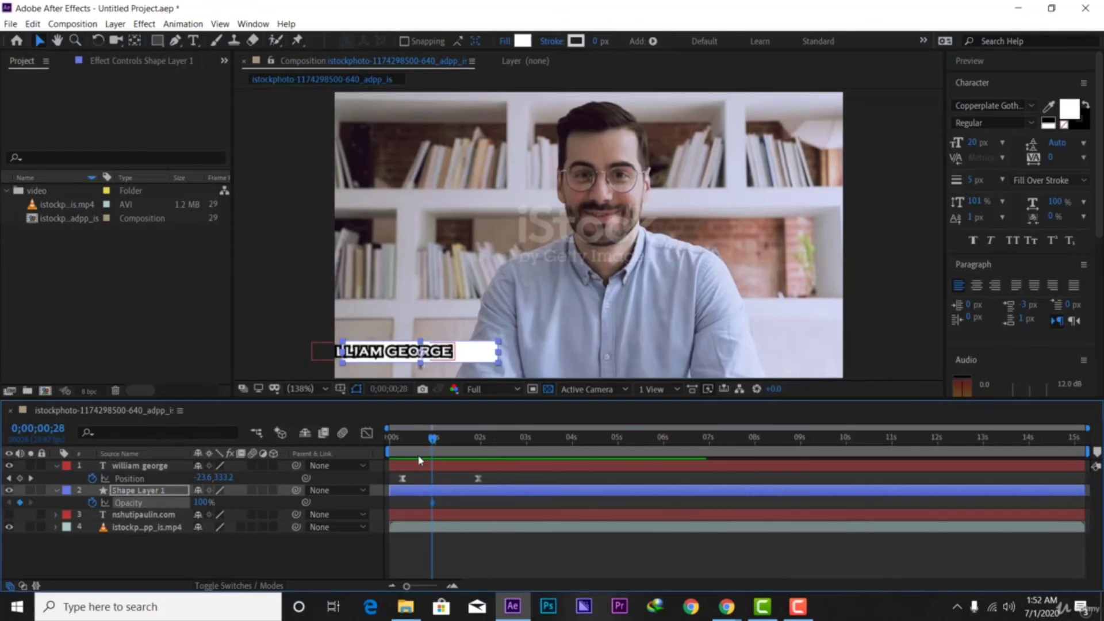
drag(429, 450, 406, 455)
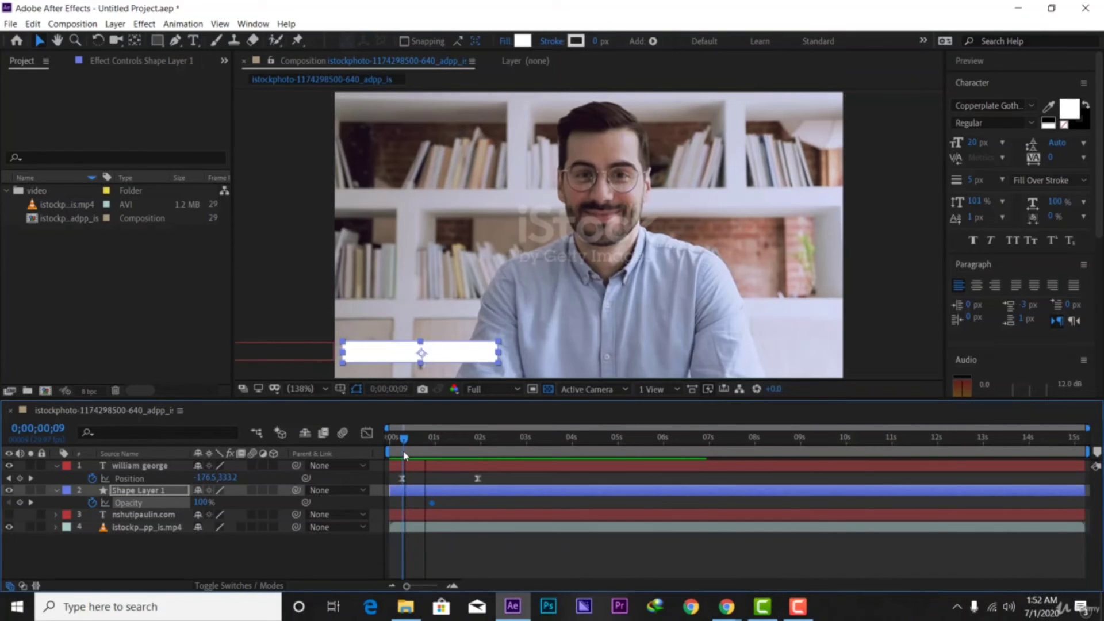
drag(202, 504, 144, 505)
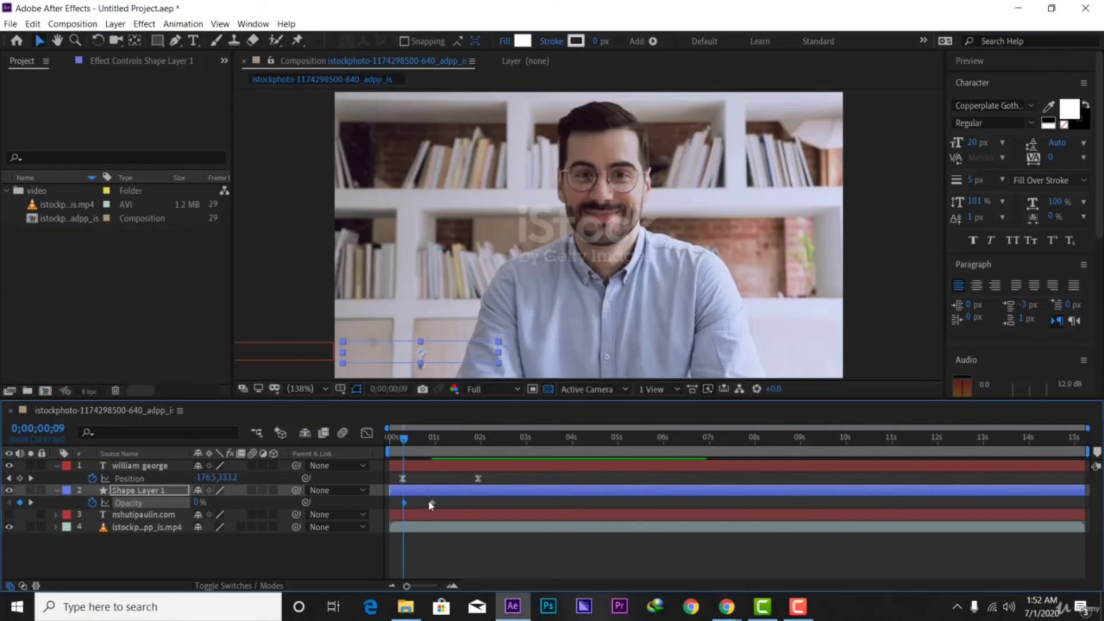
drag(432, 504, 420, 504)
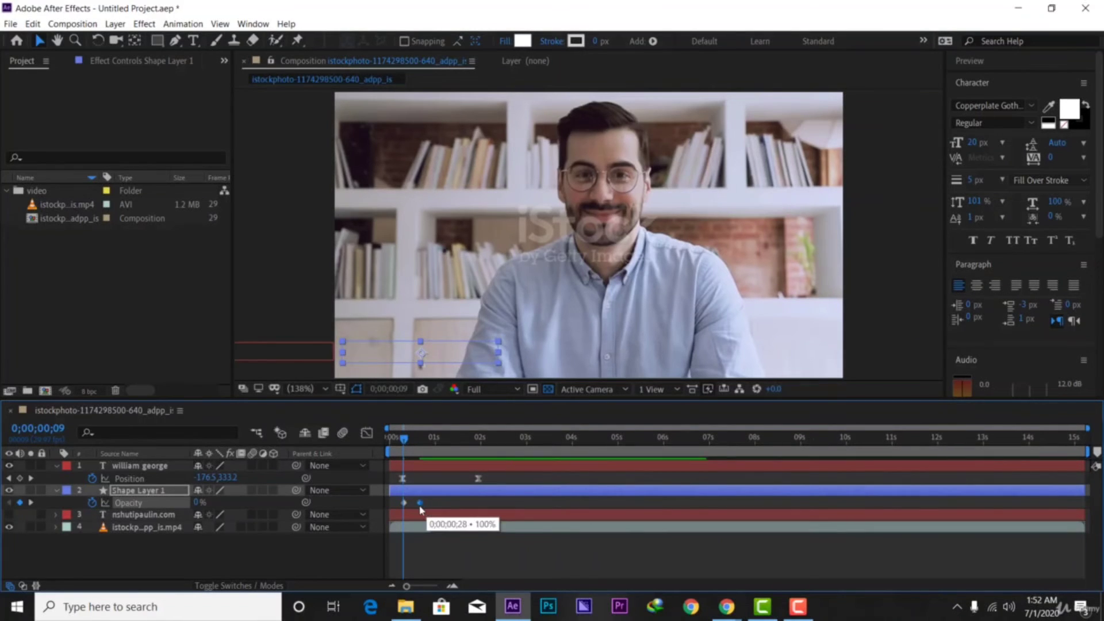
Return to the start and preview the lower-third animation
drag(400, 439, 391, 439)
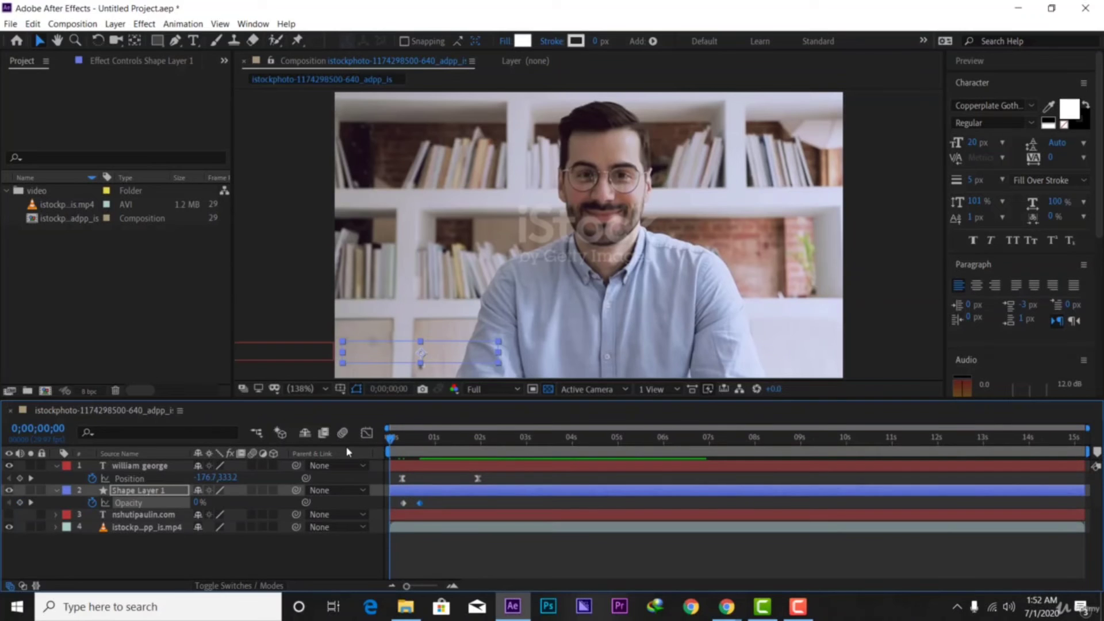
click(345, 547)
key(space)
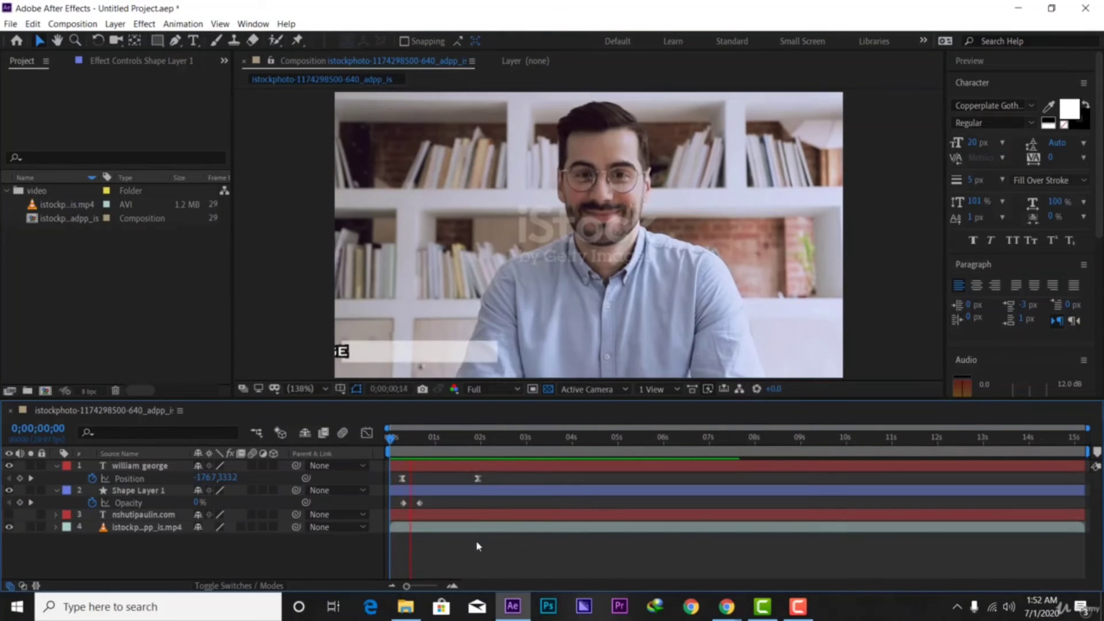
key(space)
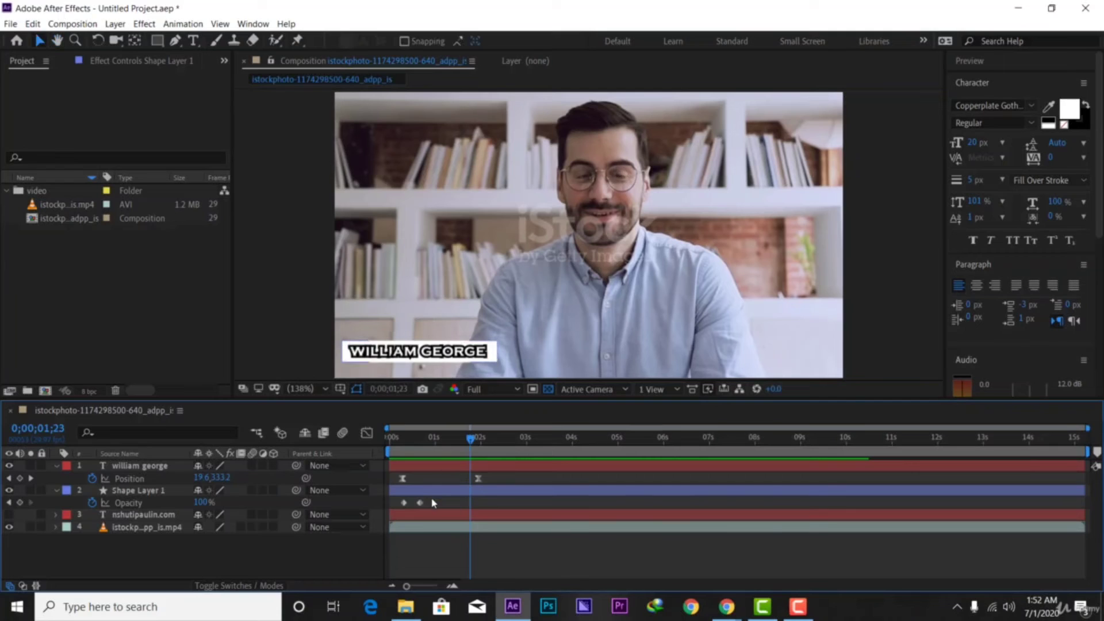
Shift both name Position keyframes slightly later and preview the new timing
drag(514, 476, 426, 483)
key(Home)
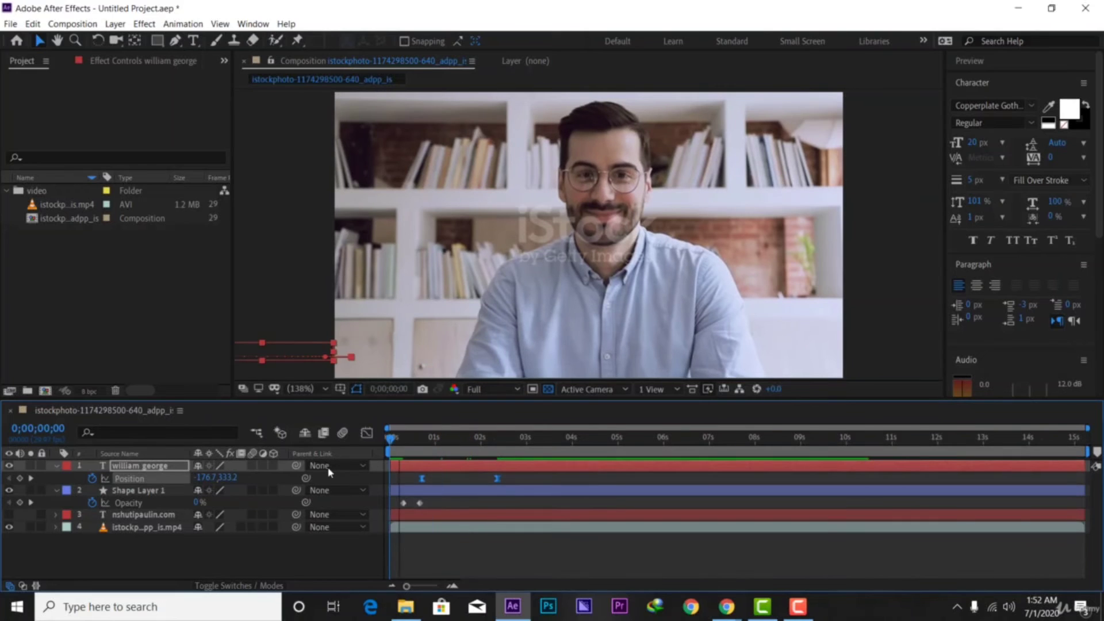
key(space)
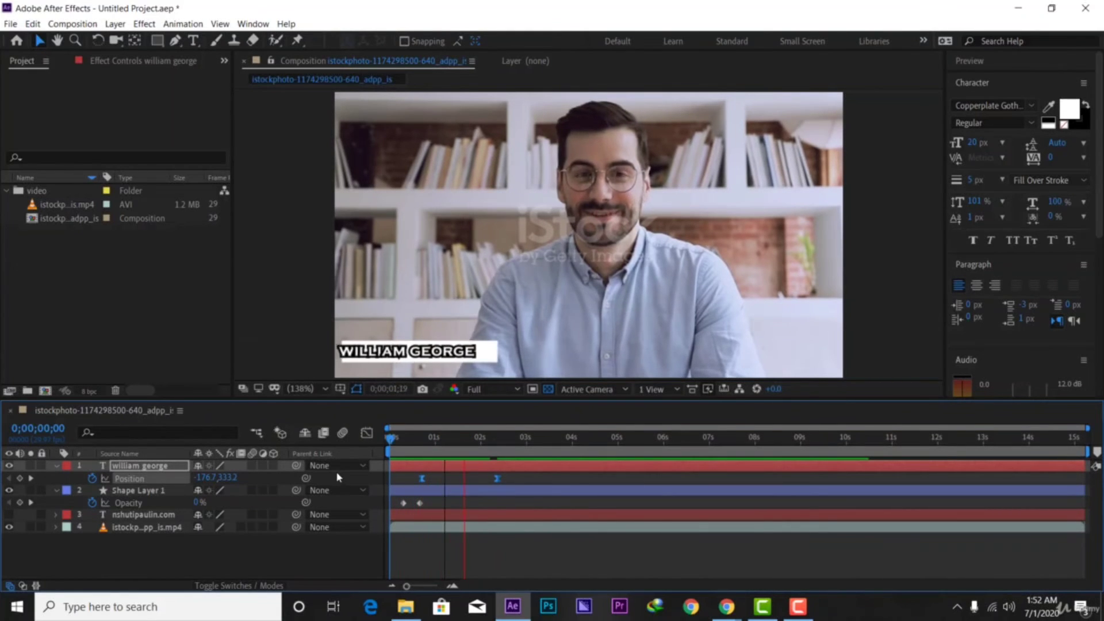
key(space)
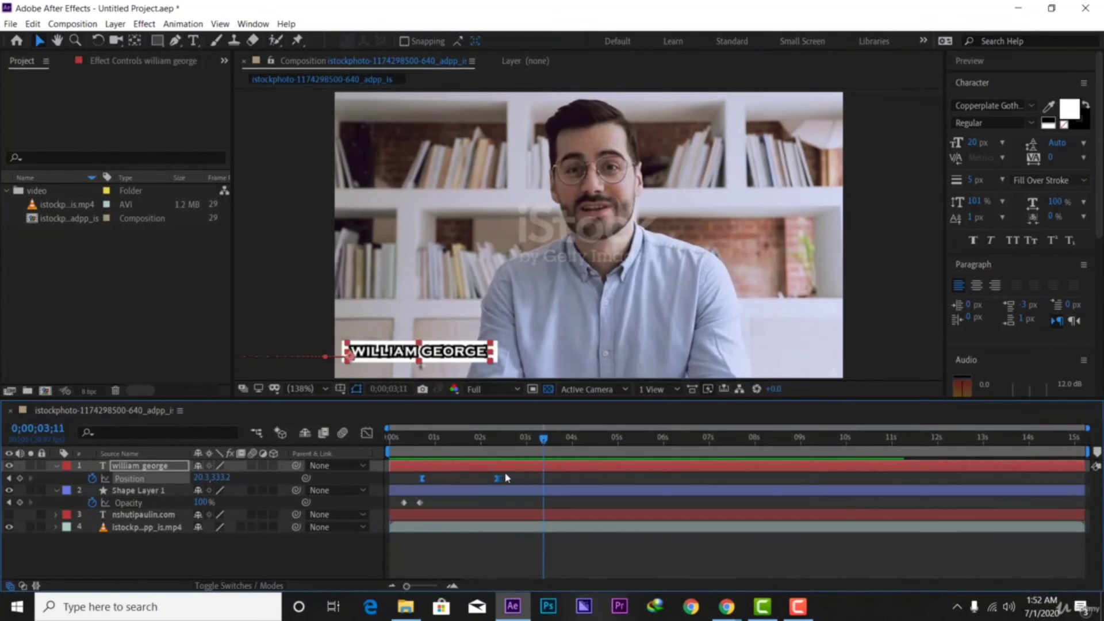
key(Home)
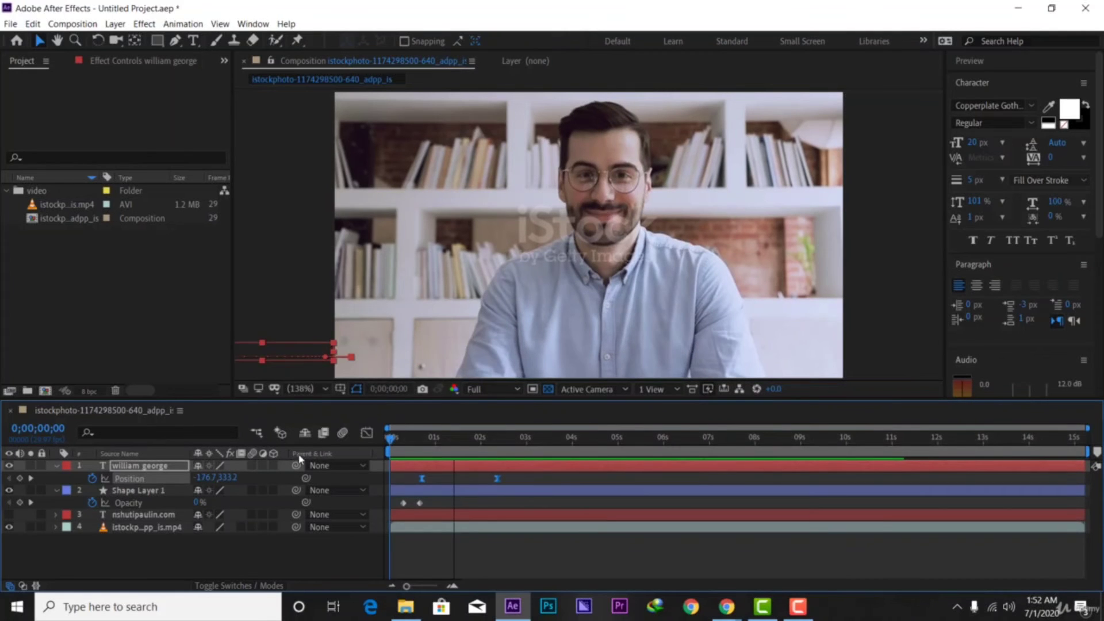
key(space)
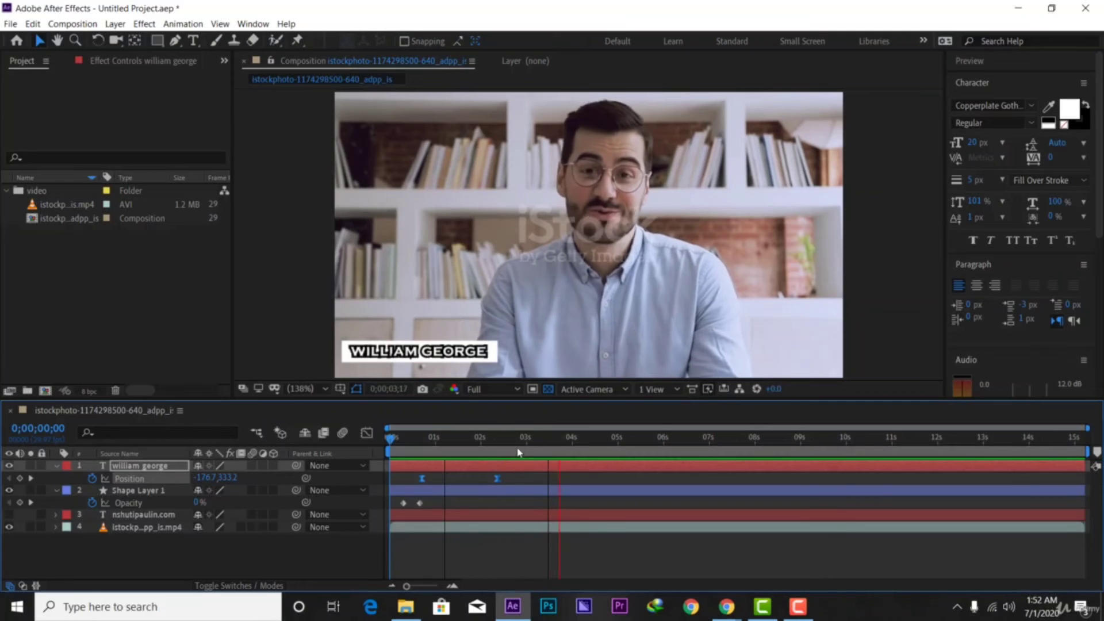
key(space)
drag(530, 442, 509, 458)
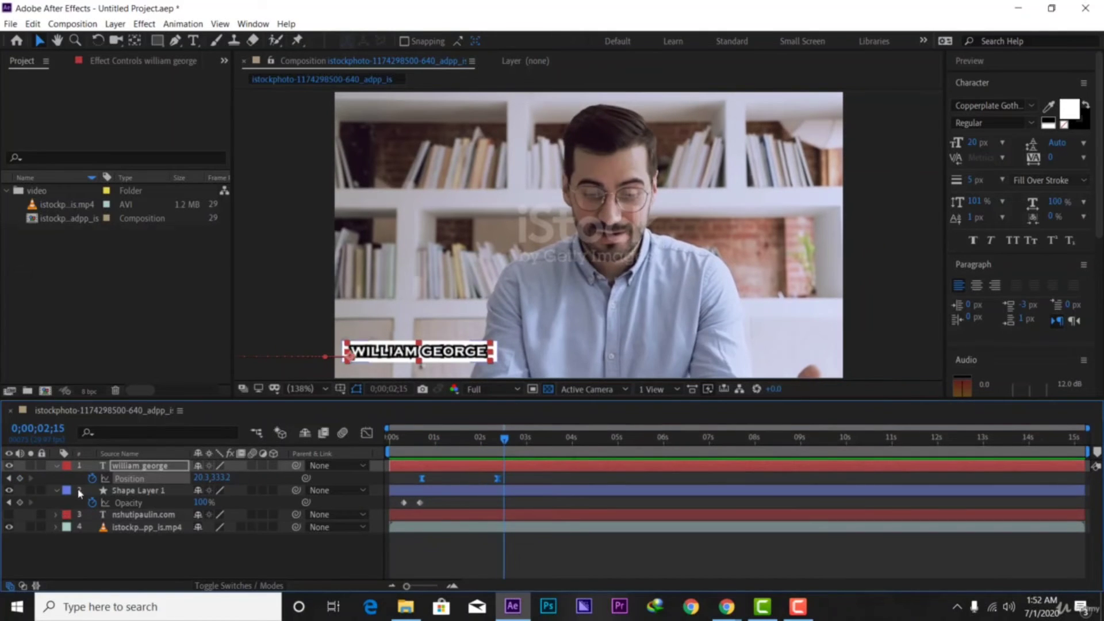
Collapse the Opacity and Position rows and add Shape Layer 1 to the selection
click(56, 490)
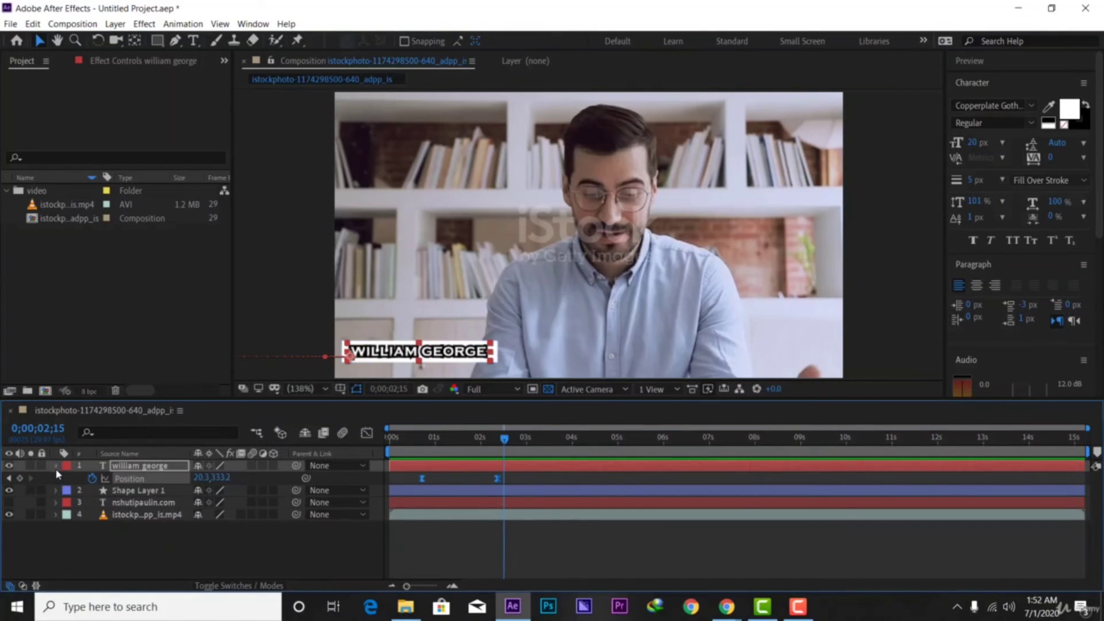
click(55, 466)
shift+click(132, 478)
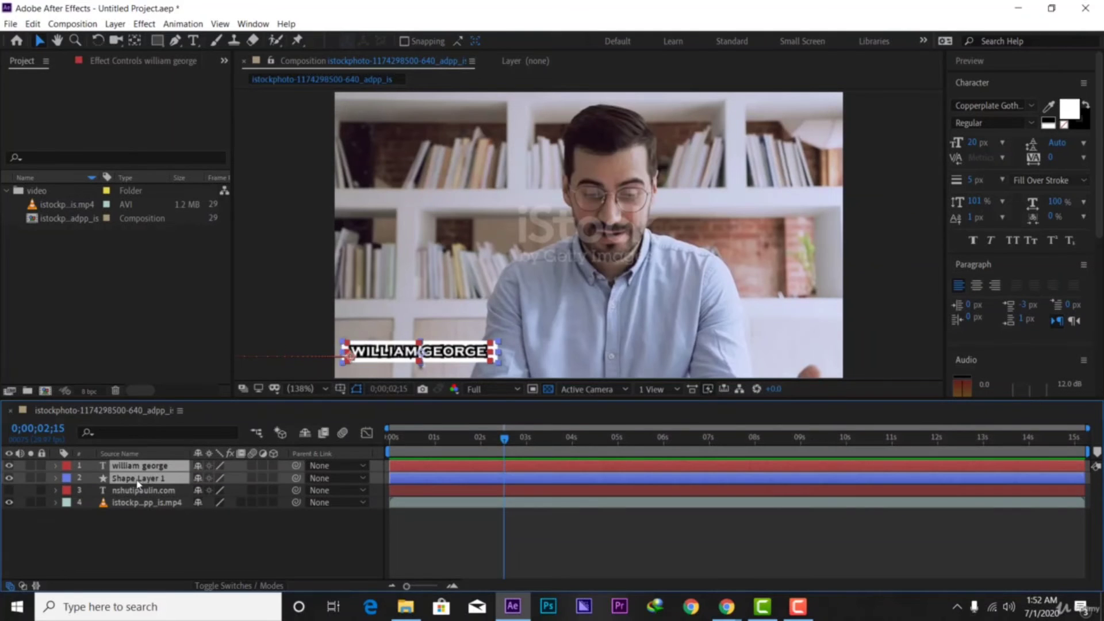
right_click(138, 478)
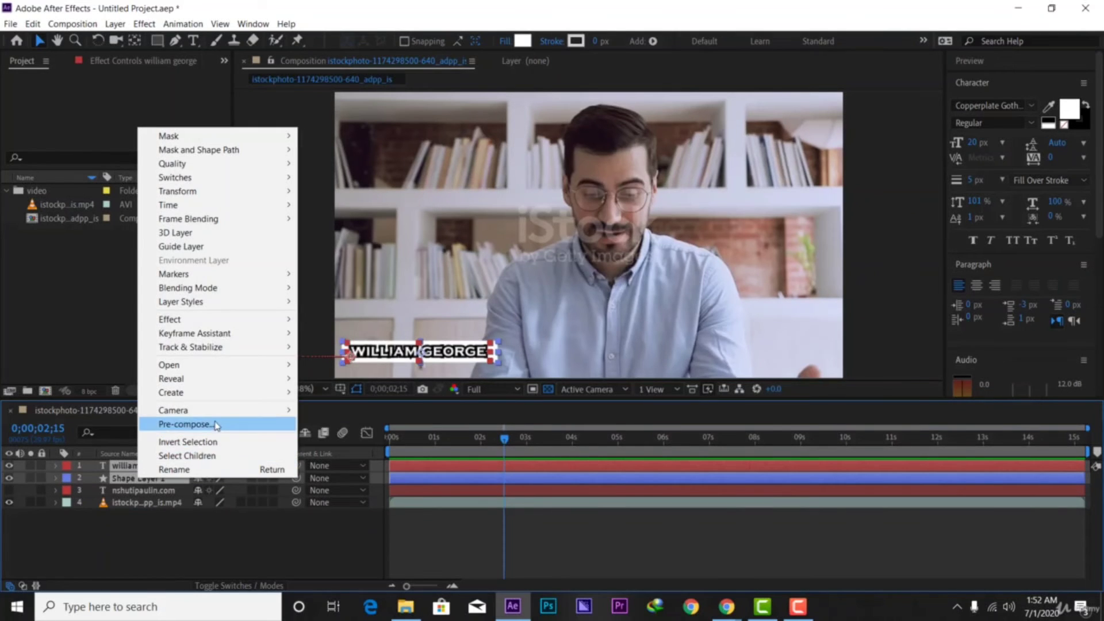
Pre-compose the name title text and its box into Pre-comp 1, then preview it
click(216, 424)
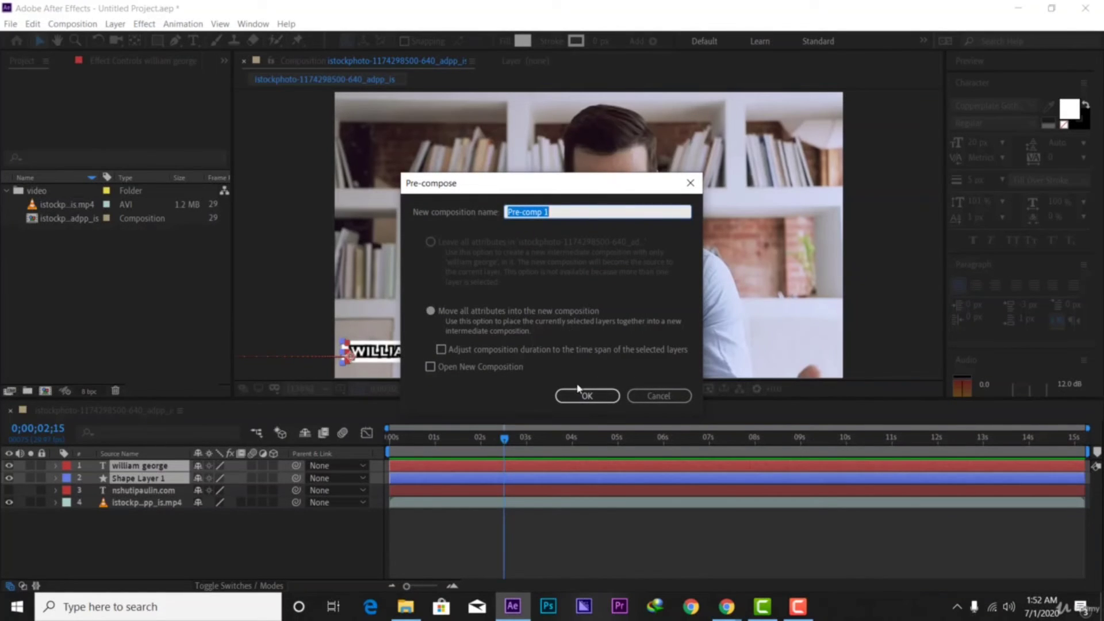
click(580, 397)
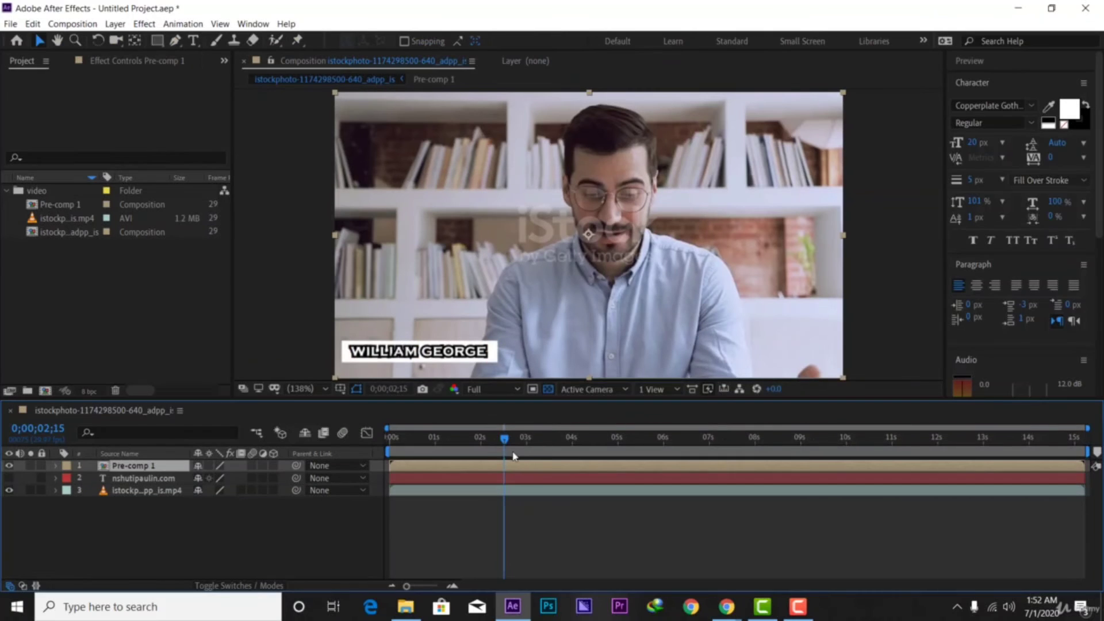
drag(469, 443, 370, 444)
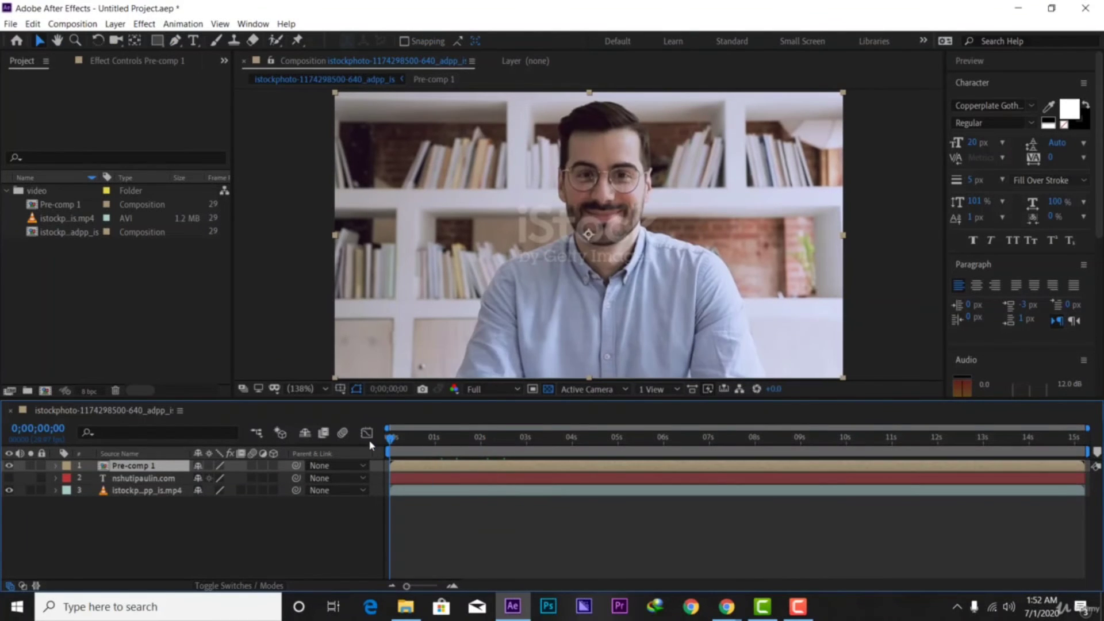
key(space)
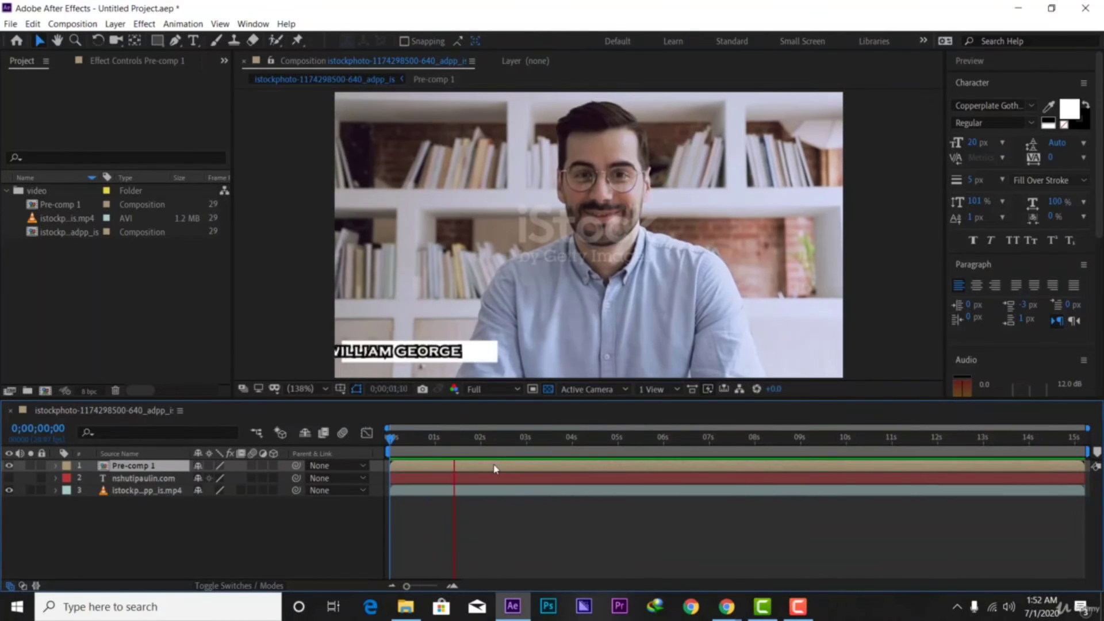
key(space)
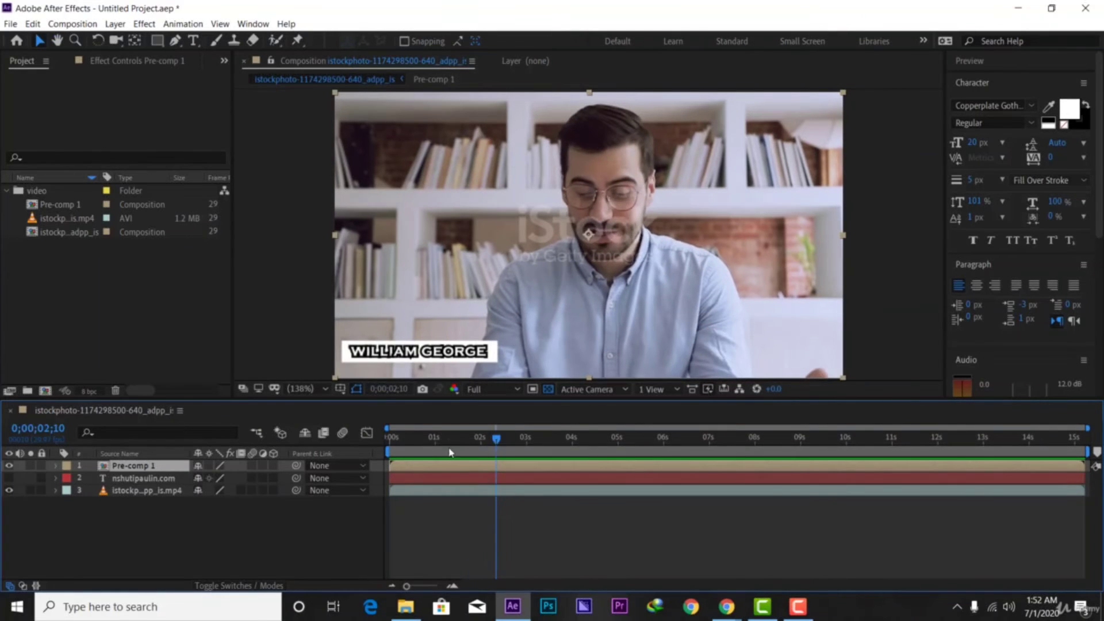
Shift Pre-comp 1 to start about one second in and preview the timing
drag(448, 447, 515, 464)
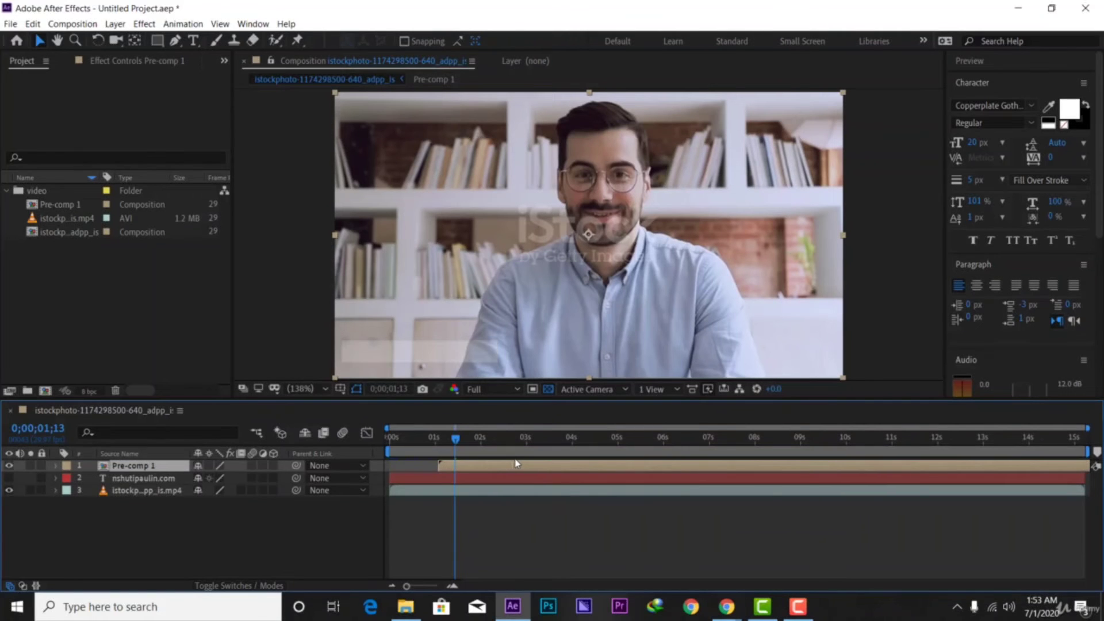
drag(456, 442, 350, 486)
key(space)
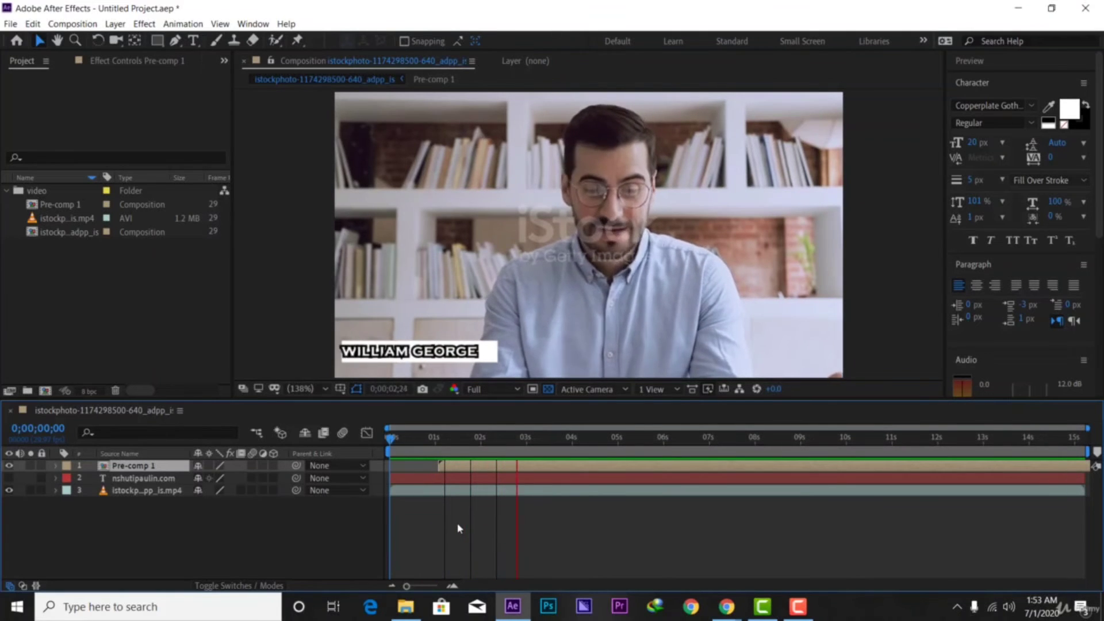
key(space)
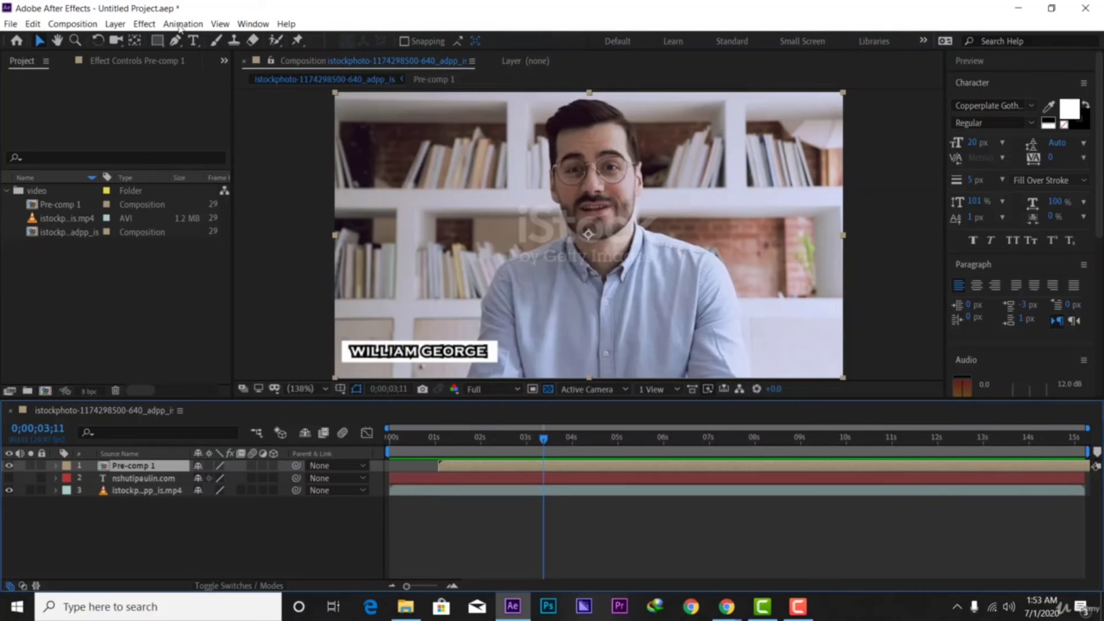
click(158, 41)
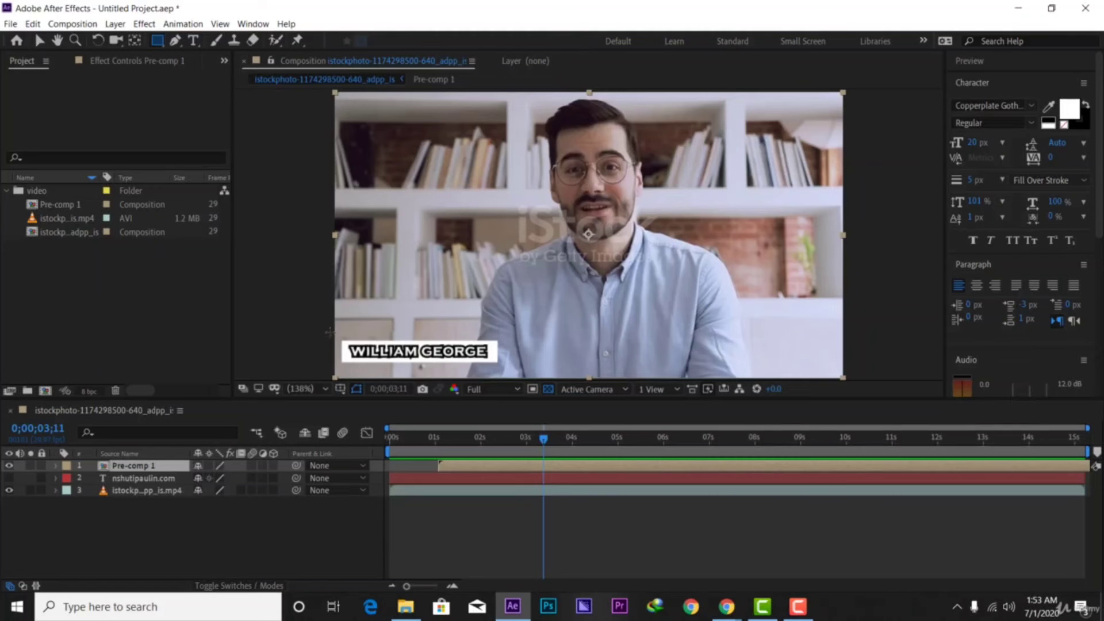
mouse_move(328, 333)
mouse_down()
mouse_move(350, 338)
mouse_move(347, 353)
mouse_up()
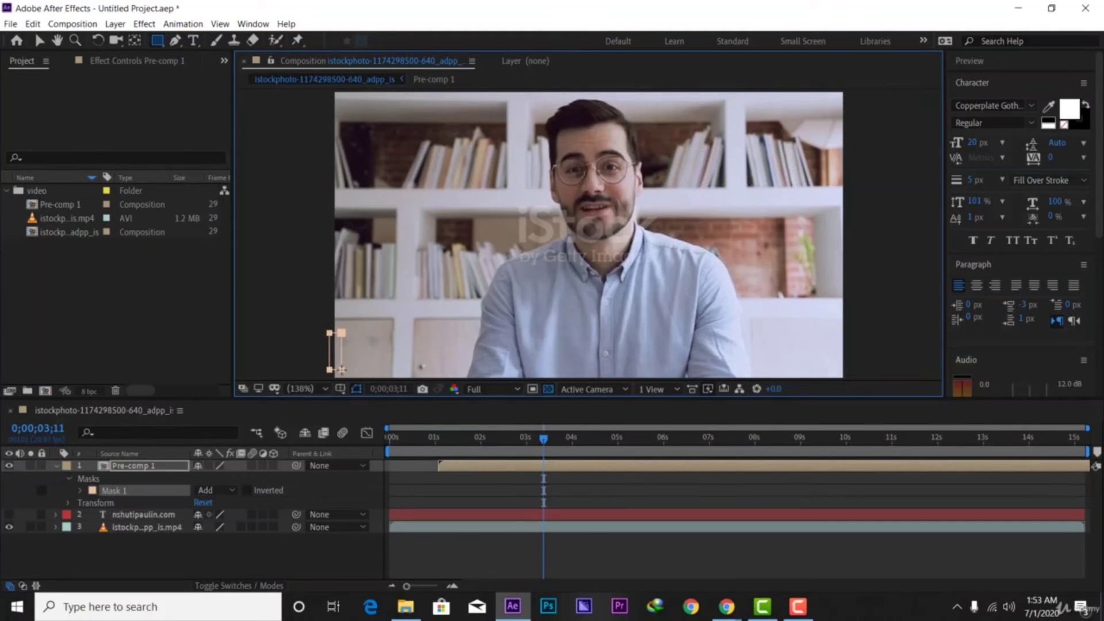
drag(354, 370, 357, 373)
click(233, 492)
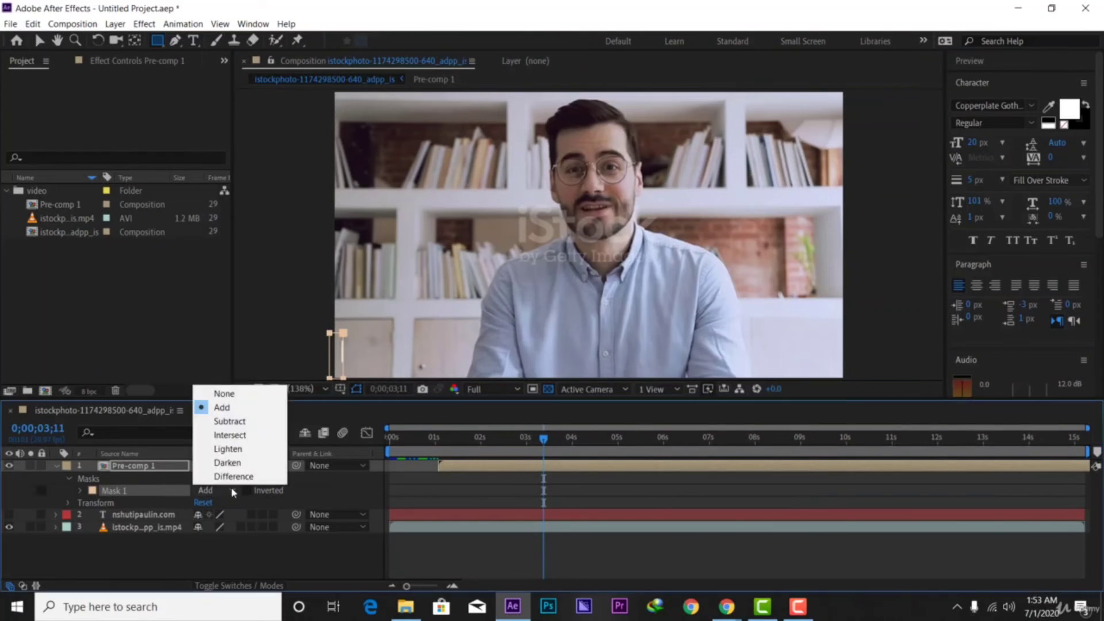
click(229, 421)
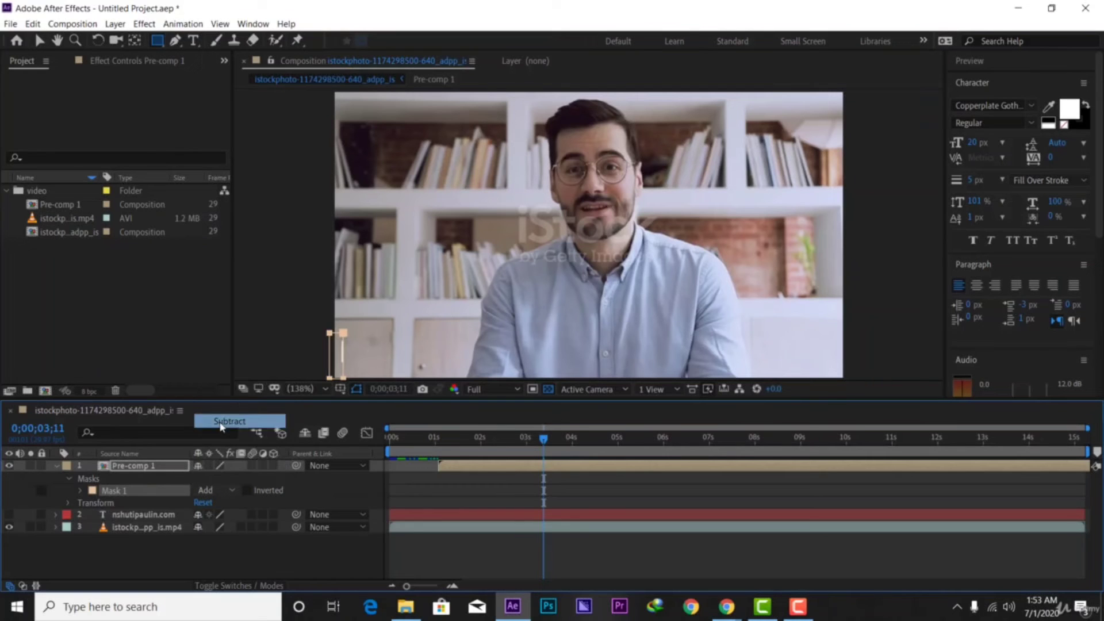
drag(532, 439, 377, 461)
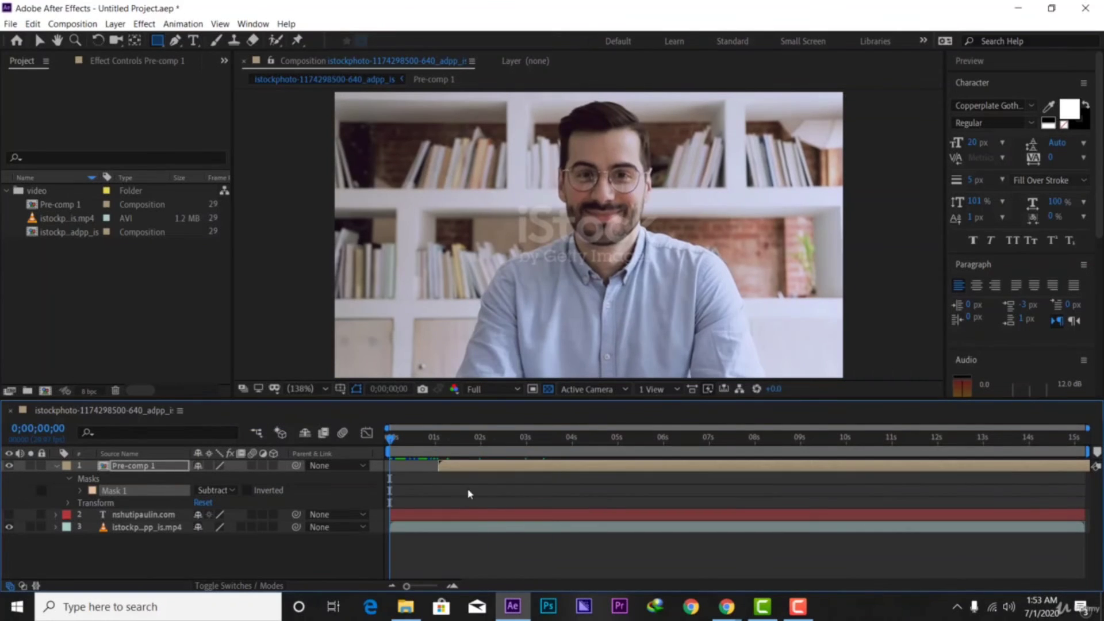
key(space)
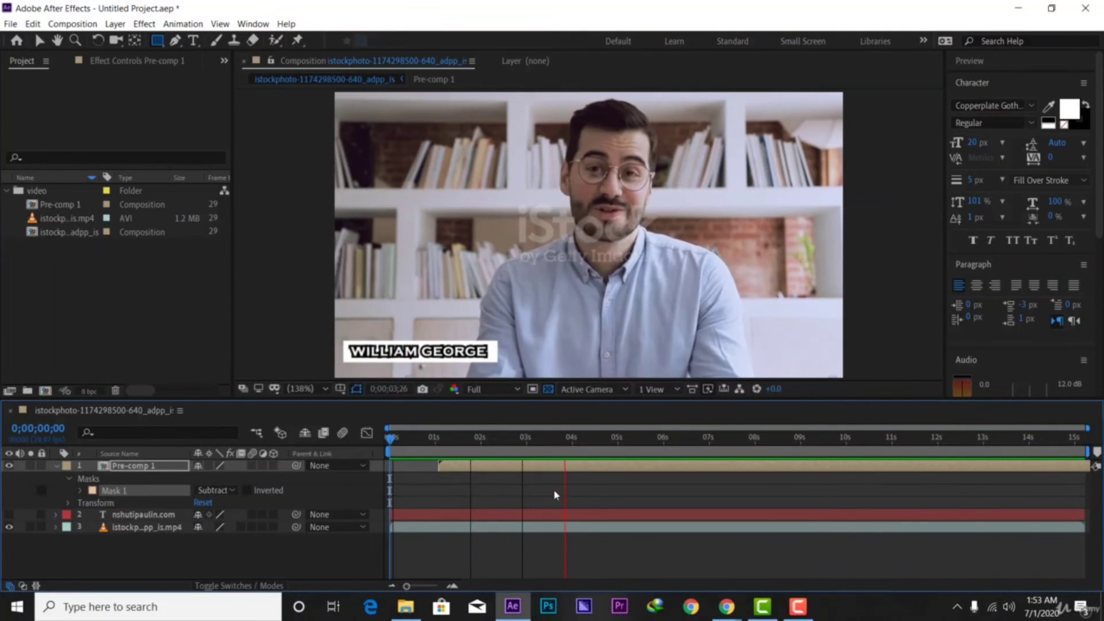
key(space)
key(space)
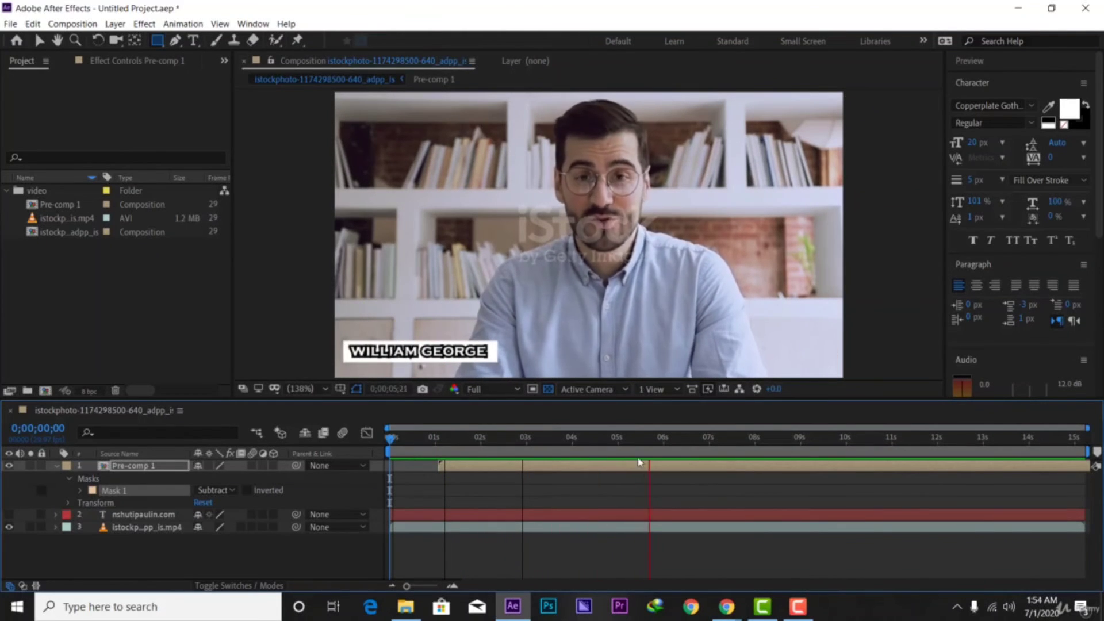
key(space)
click(55, 466)
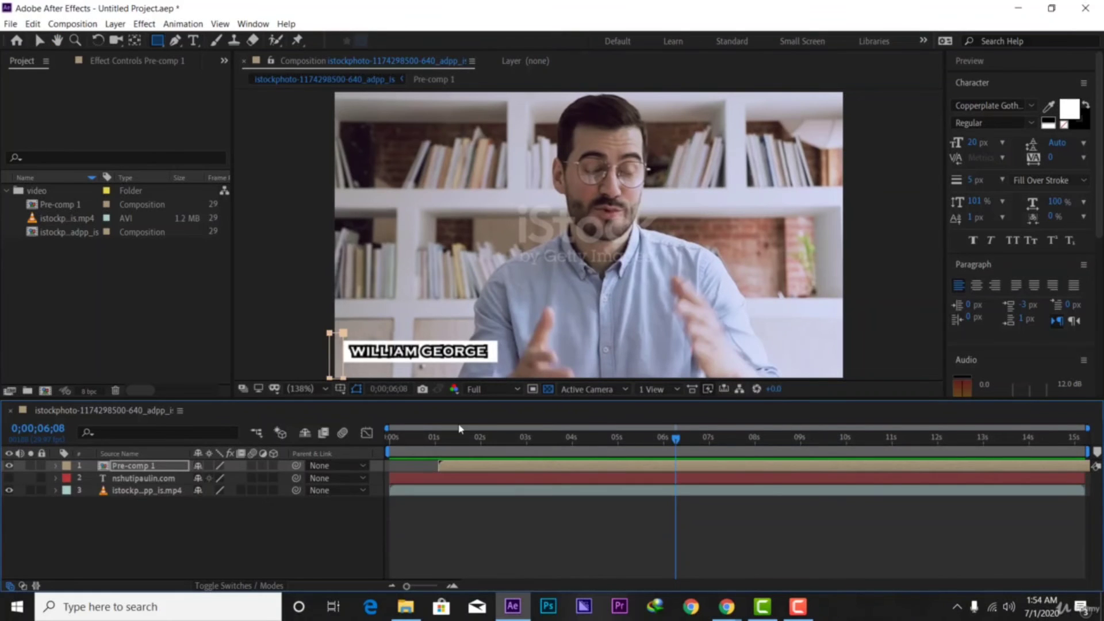
key(Home)
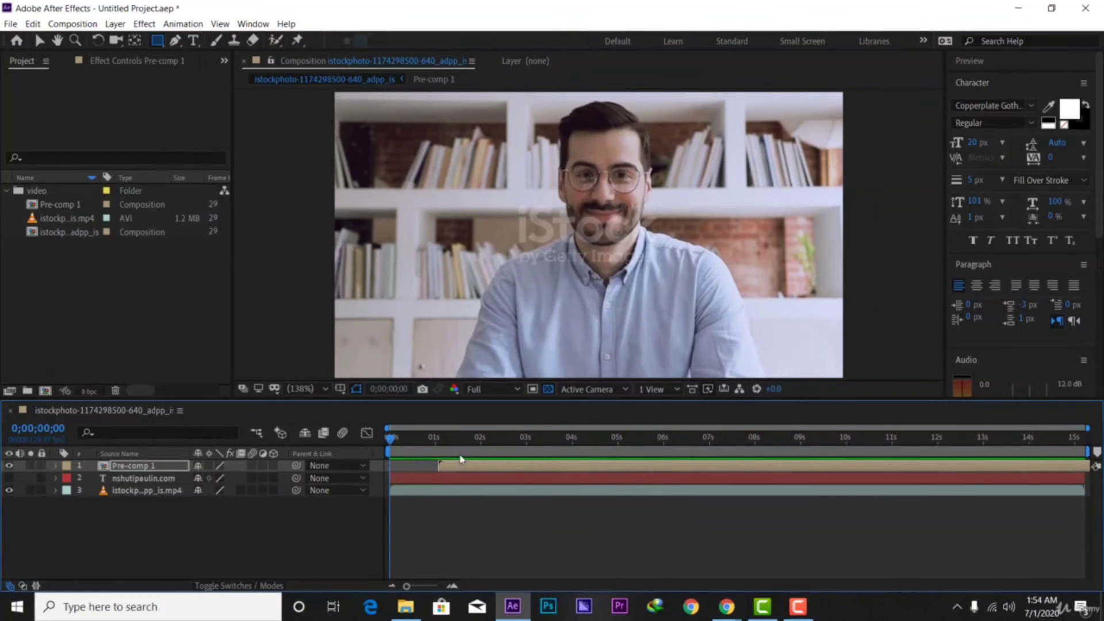
key(space)
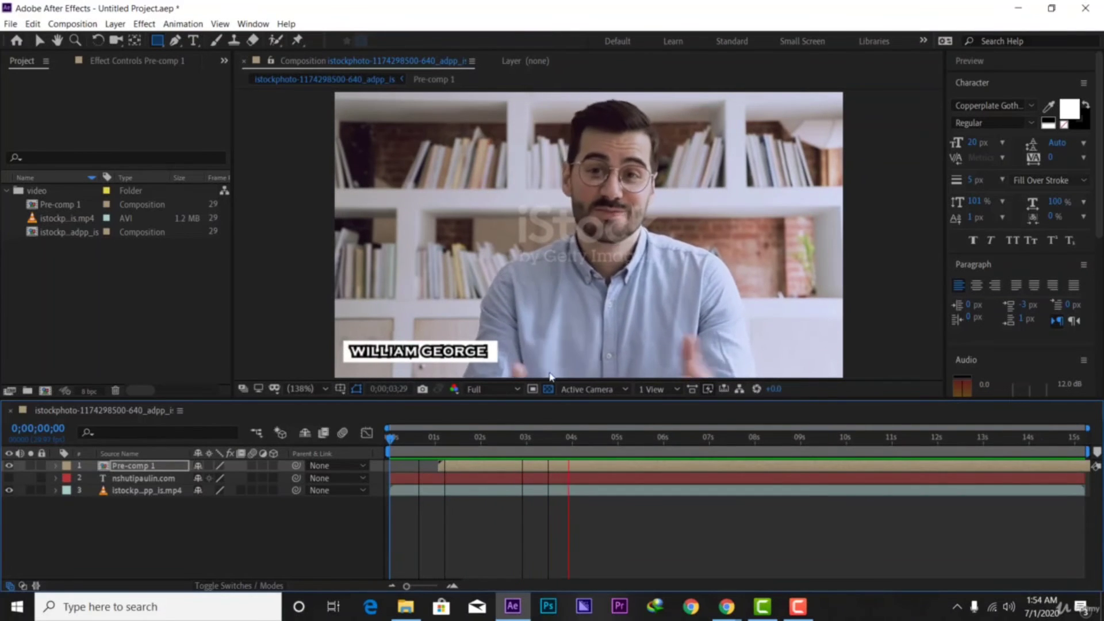
key(space)
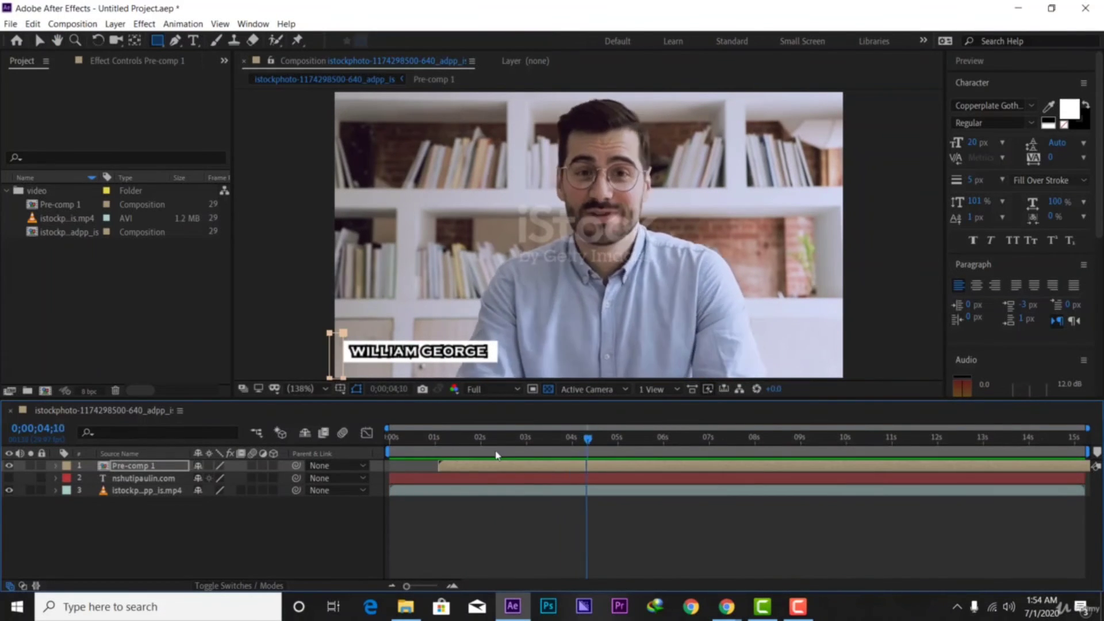
key(Home)
key(space)
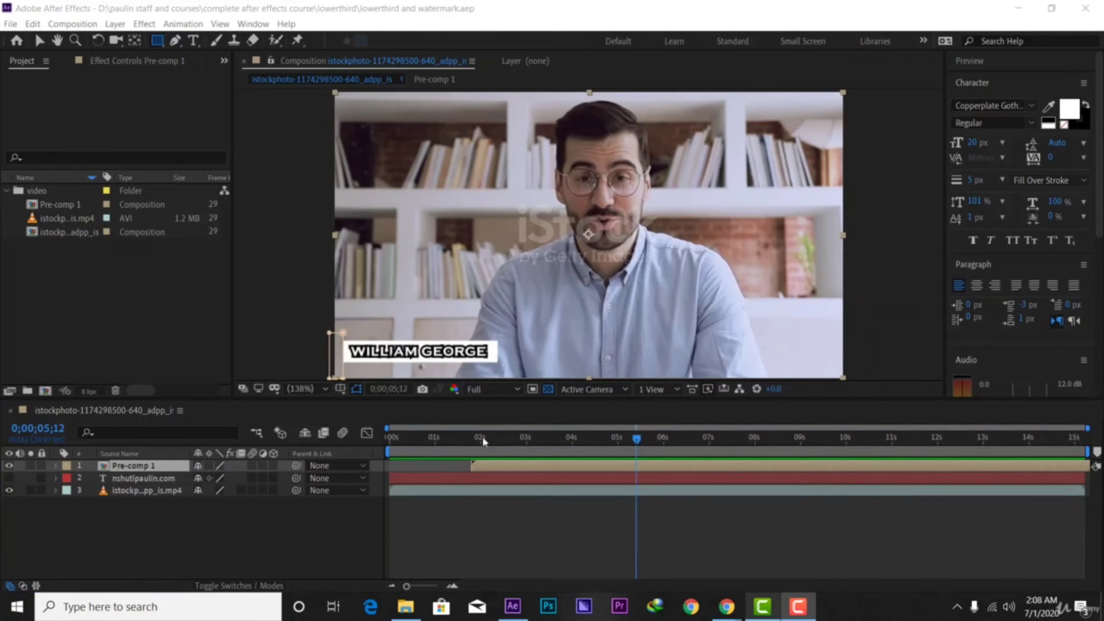
drag(637, 446, 367, 478)
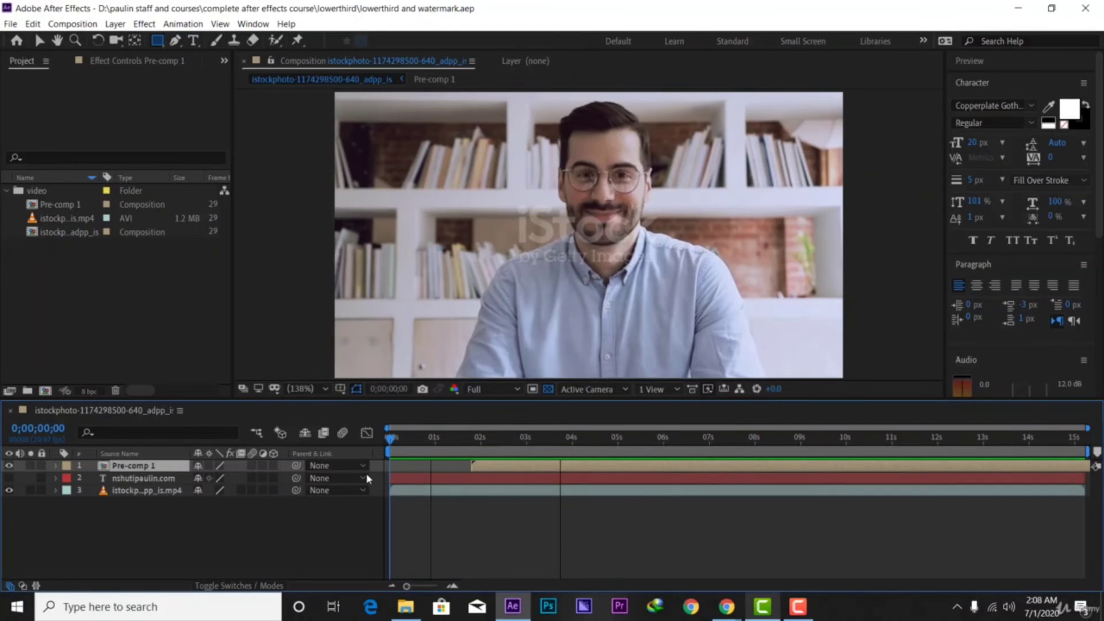
key(space)
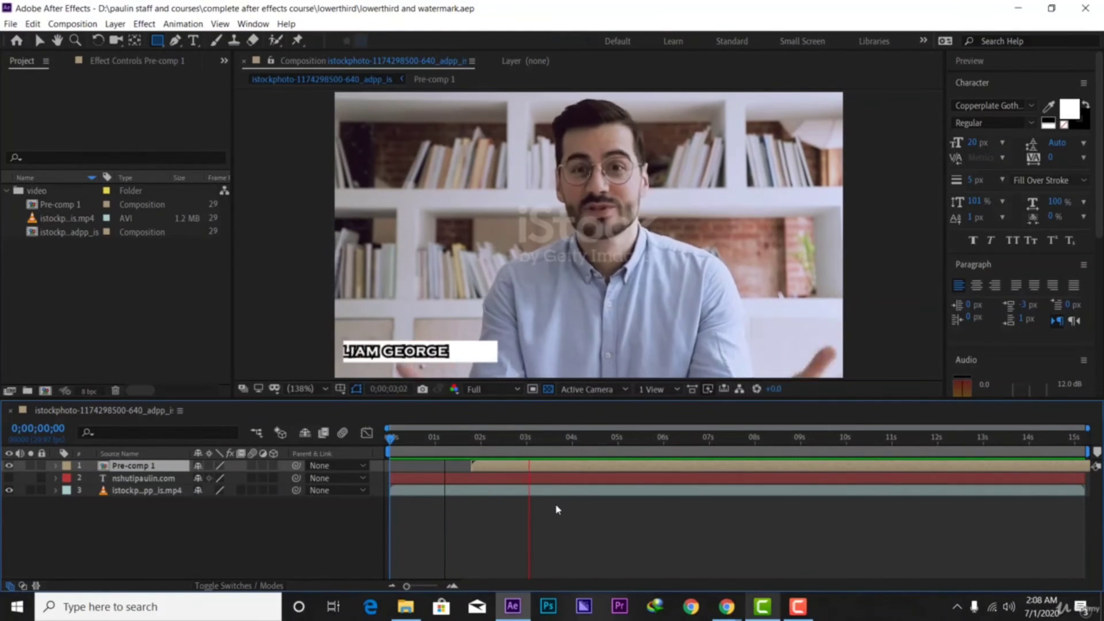
key(space)
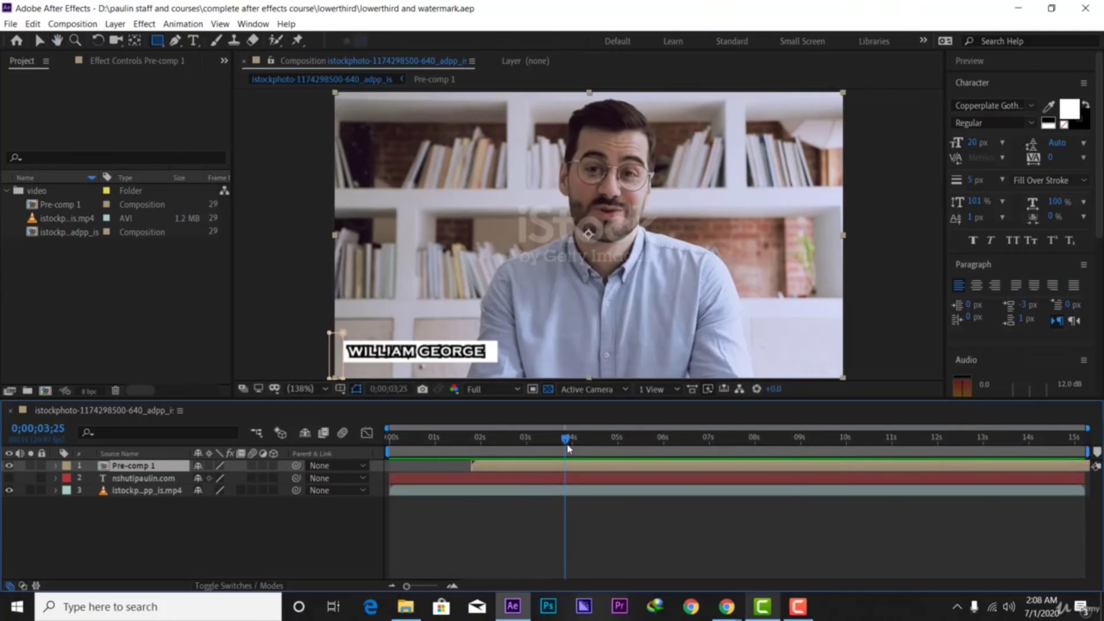
drag(568, 448, 608, 464)
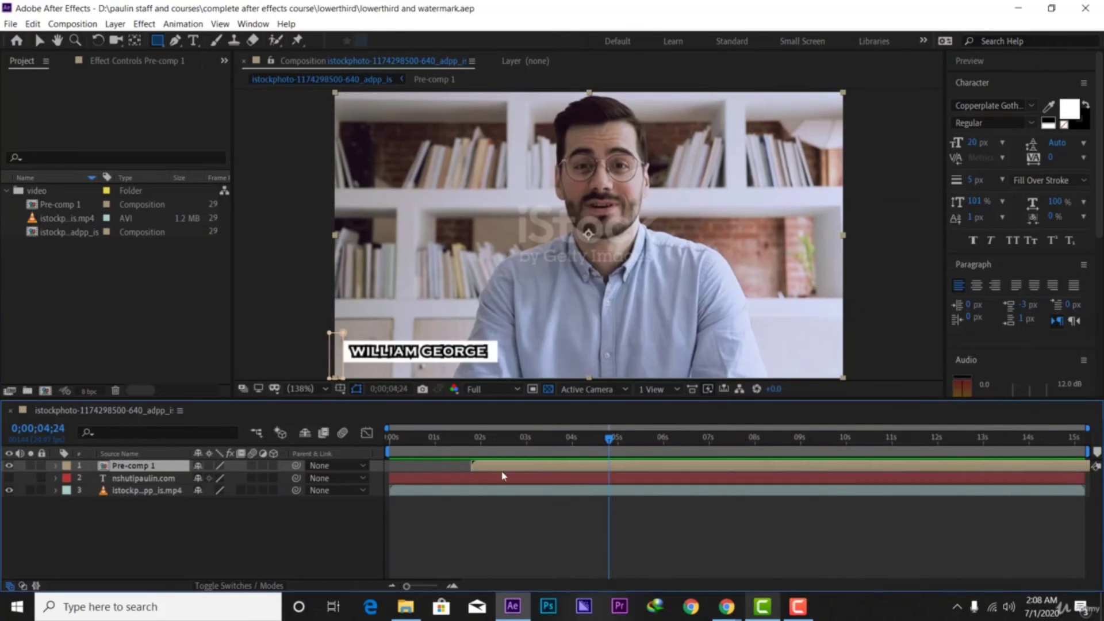
click(173, 548)
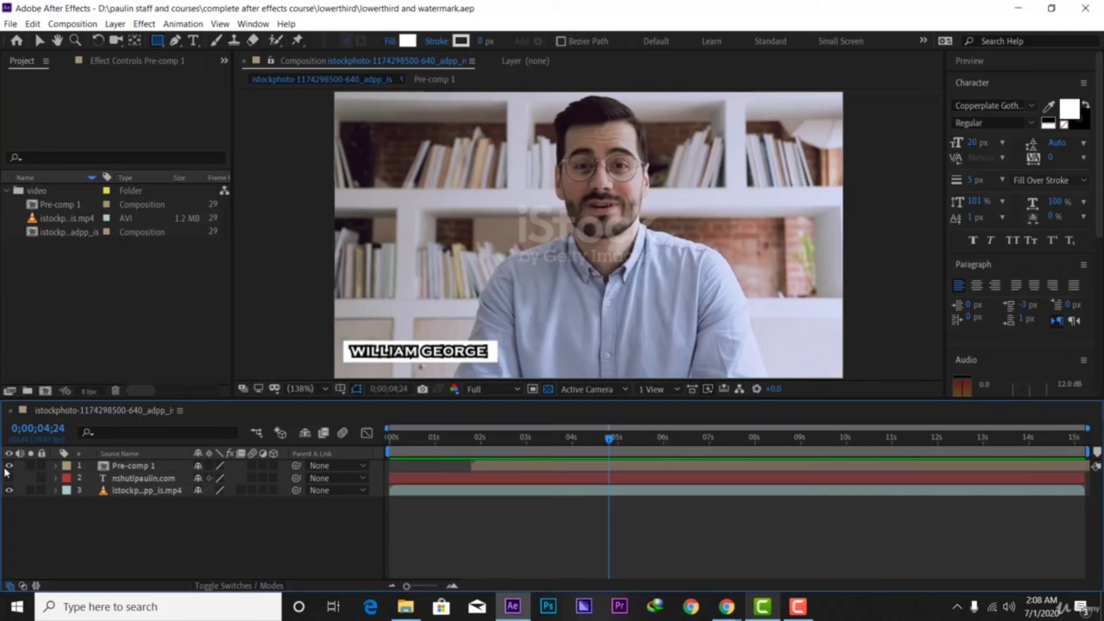
Hide Pre-comp 1 and the interview video, and turn off the transparency grid
click(8, 466)
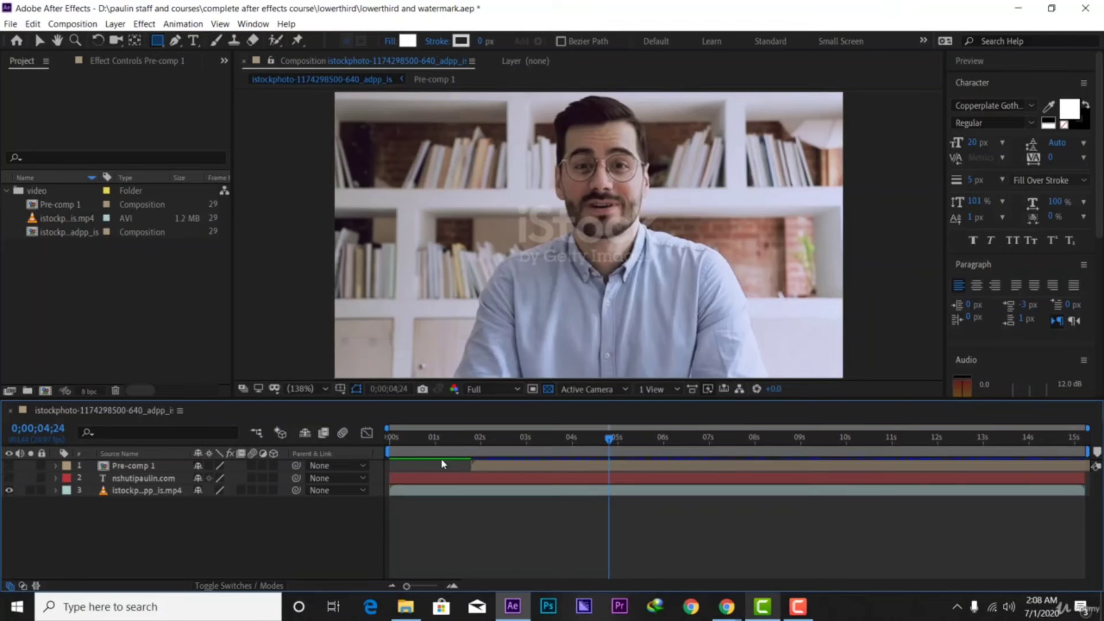
mouse_move(603, 448)
mouse_down()
mouse_move(390, 454)
mouse_move(611, 455)
mouse_up()
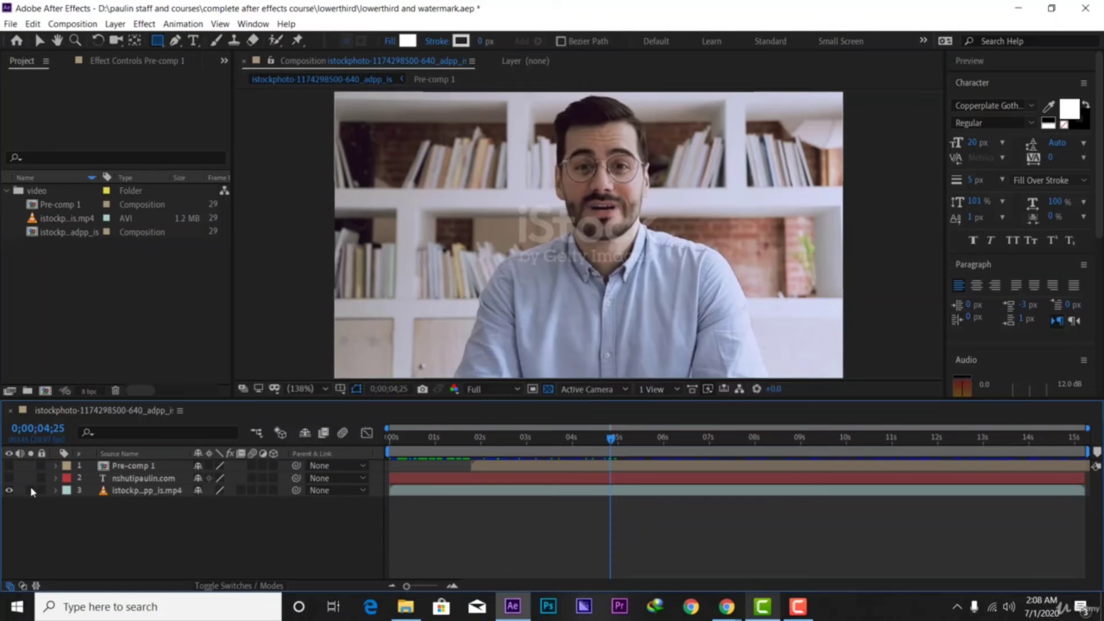
click(8, 491)
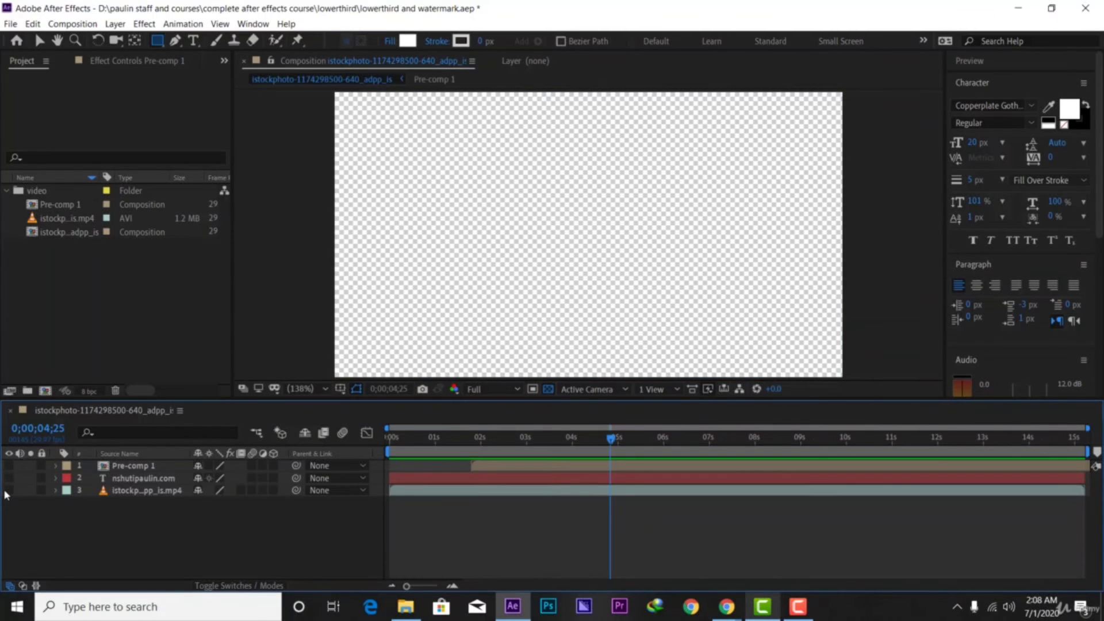
click(548, 390)
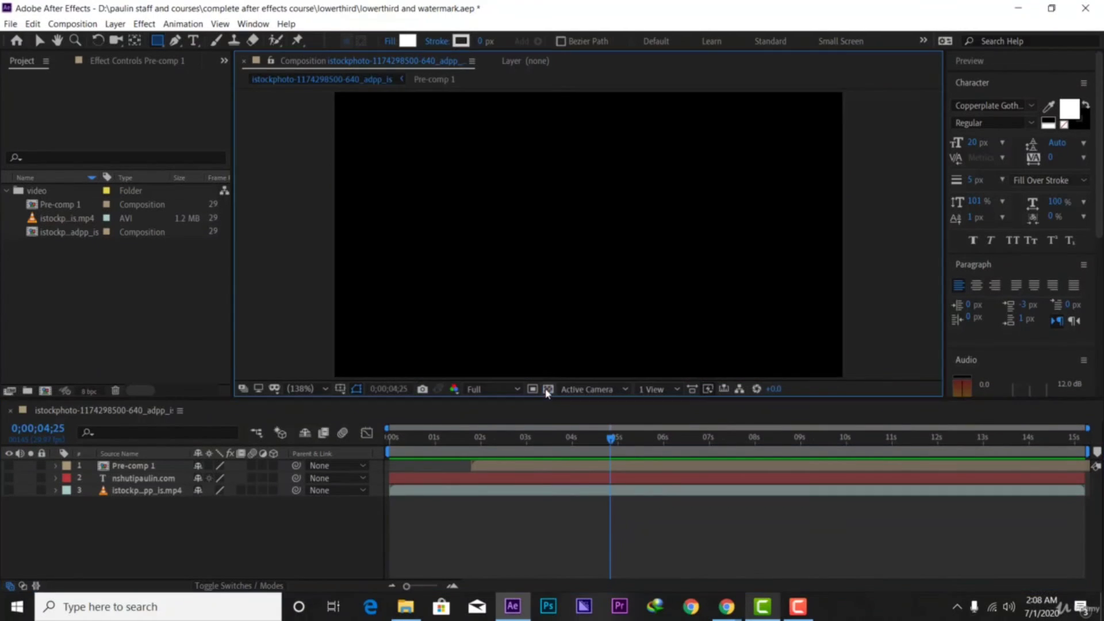
Import twitter.png and add it to the composition as the top layer
click(86, 284)
right_click(59, 288)
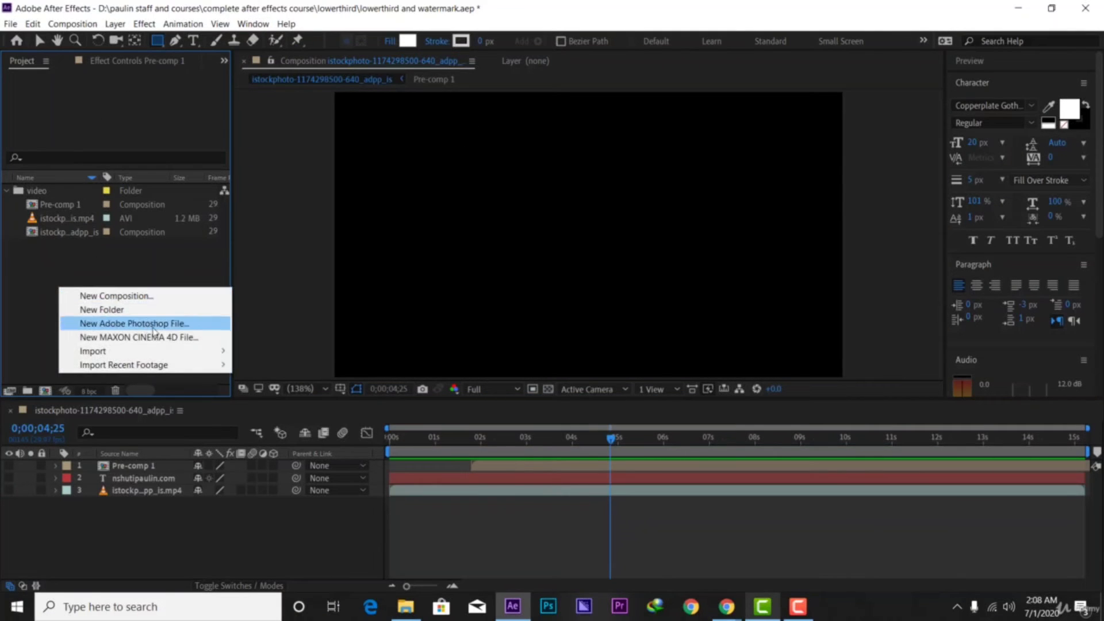
mouse_move(187, 352)
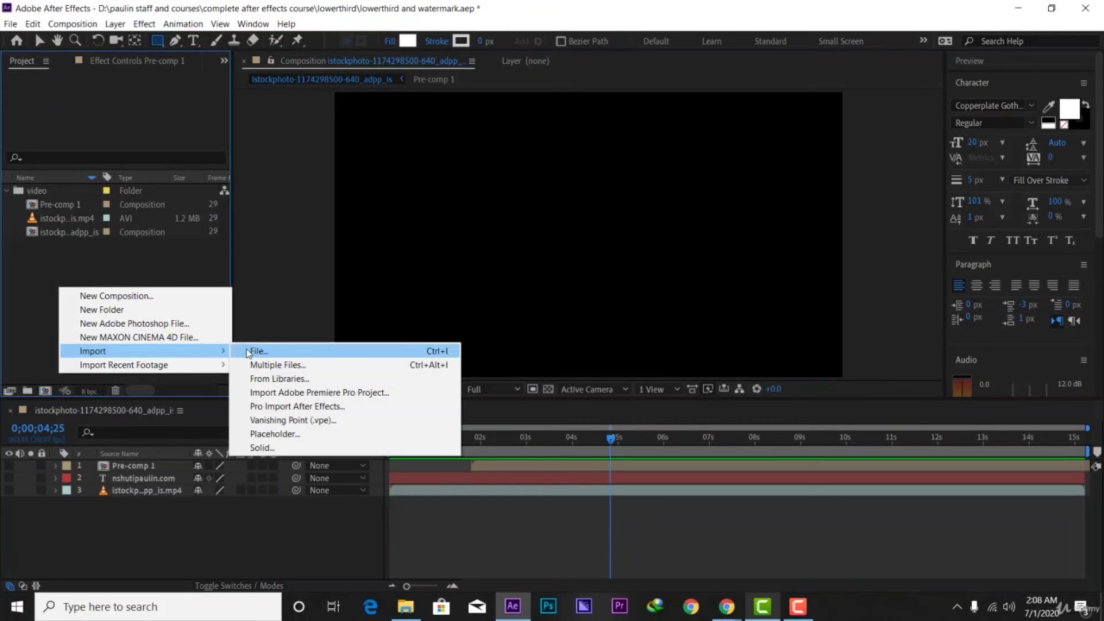
click(249, 352)
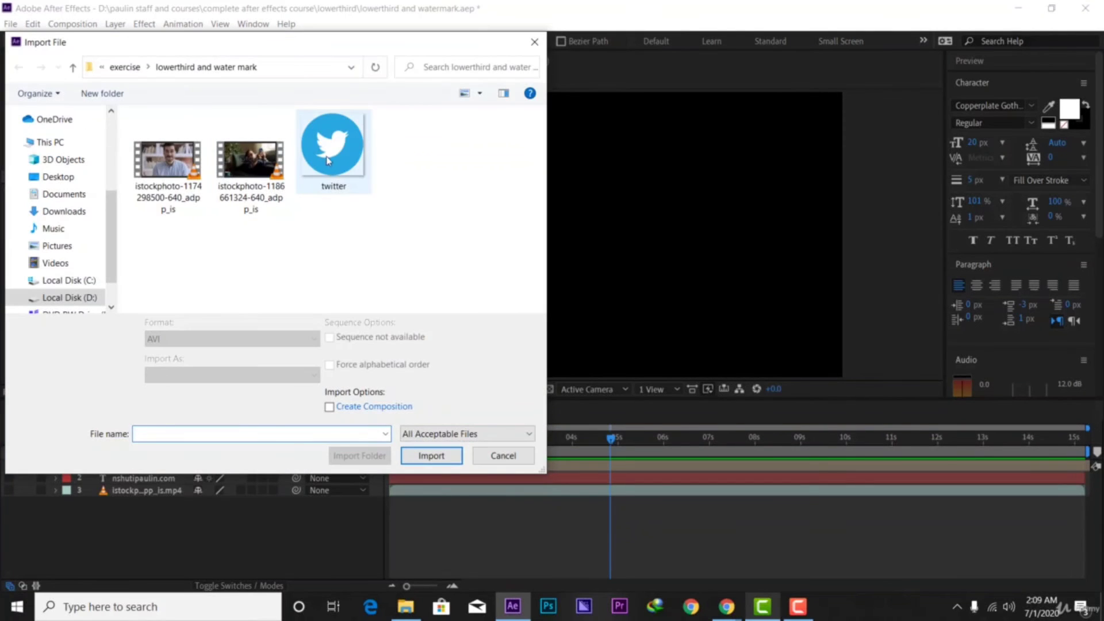
click(356, 157)
click(438, 450)
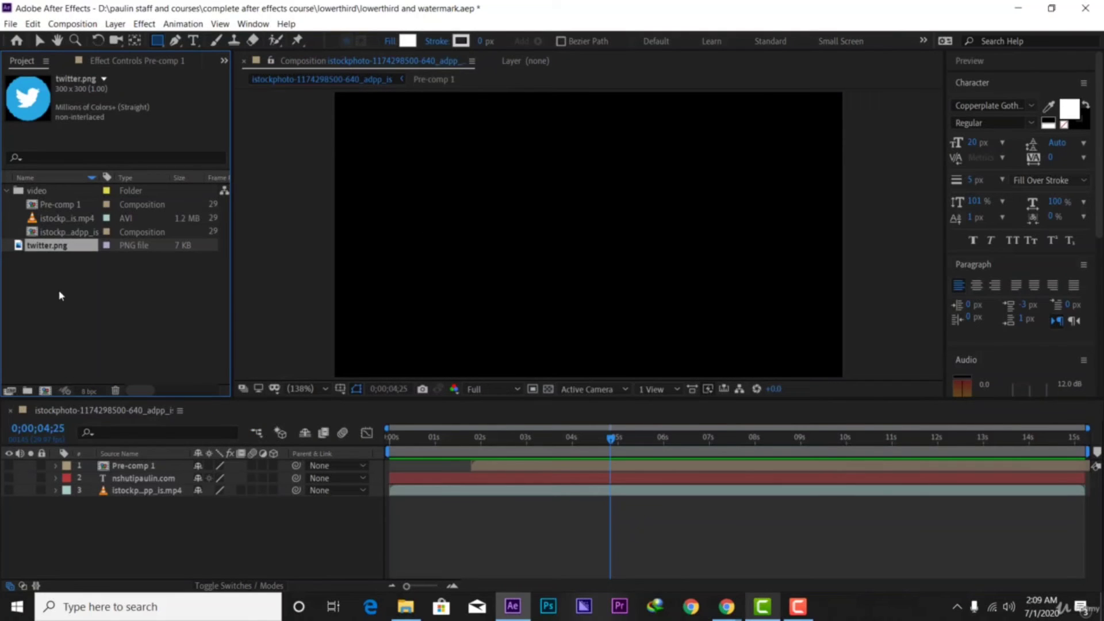
drag(40, 253, 153, 464)
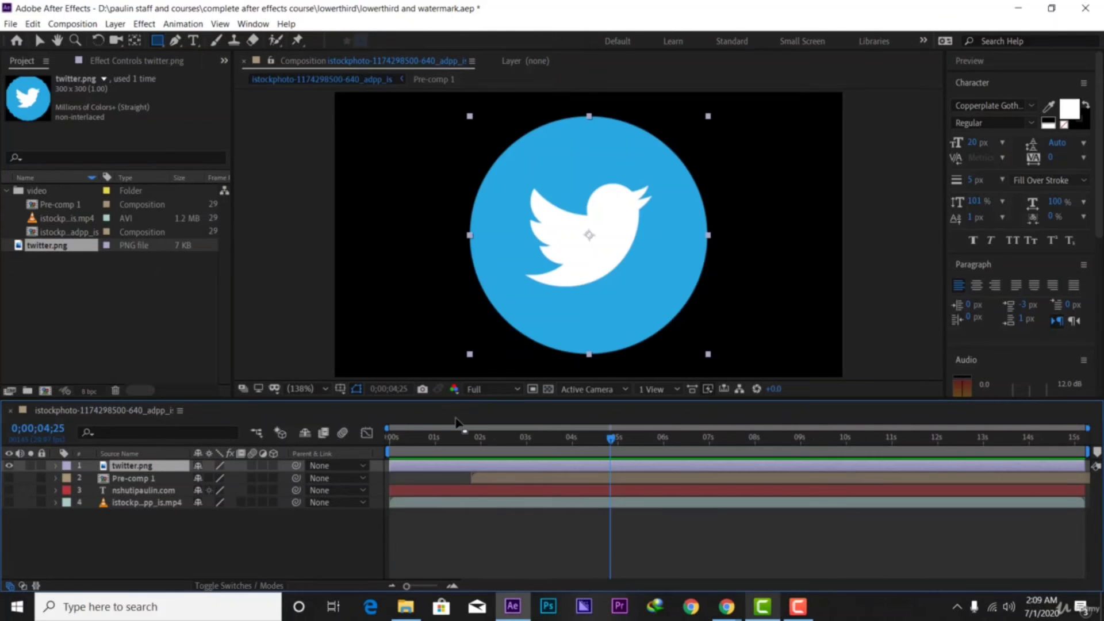
Scale the Twitter logo down to 24%, undoing an accidental mask
key(s)
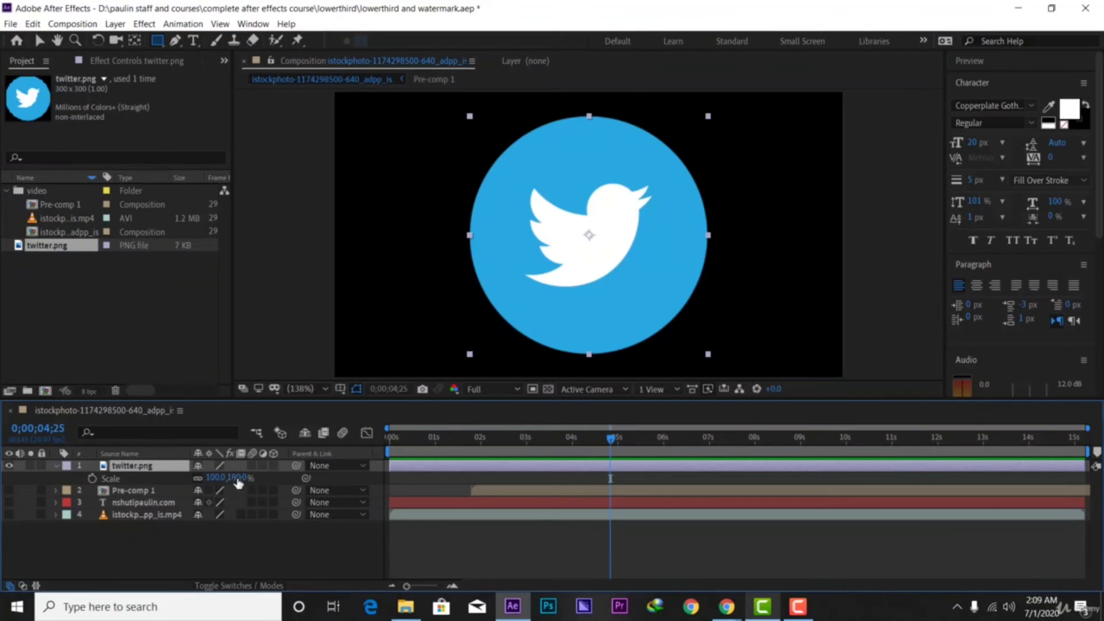
drag(217, 477, 181, 477)
drag(568, 246, 603, 257)
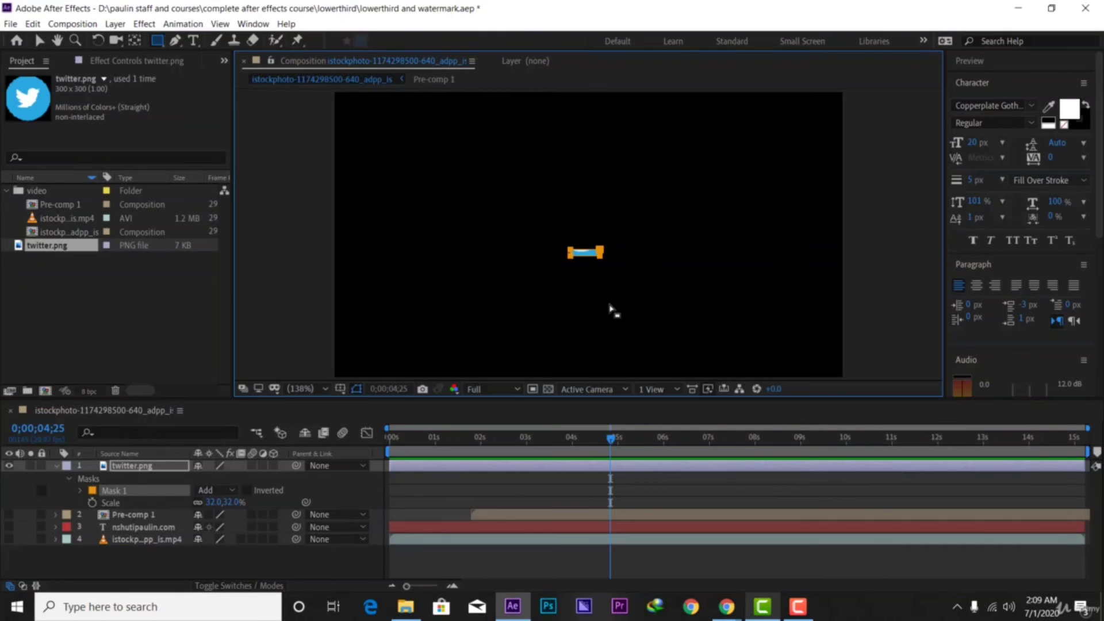
key(ctrl+z)
click(39, 41)
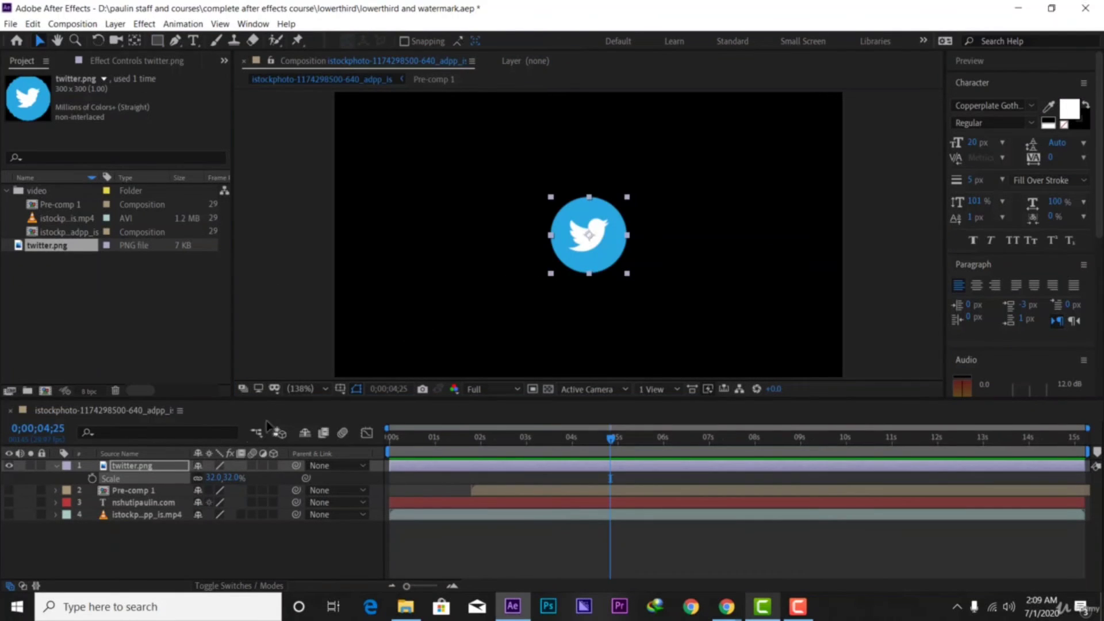
drag(225, 477, 85, 478)
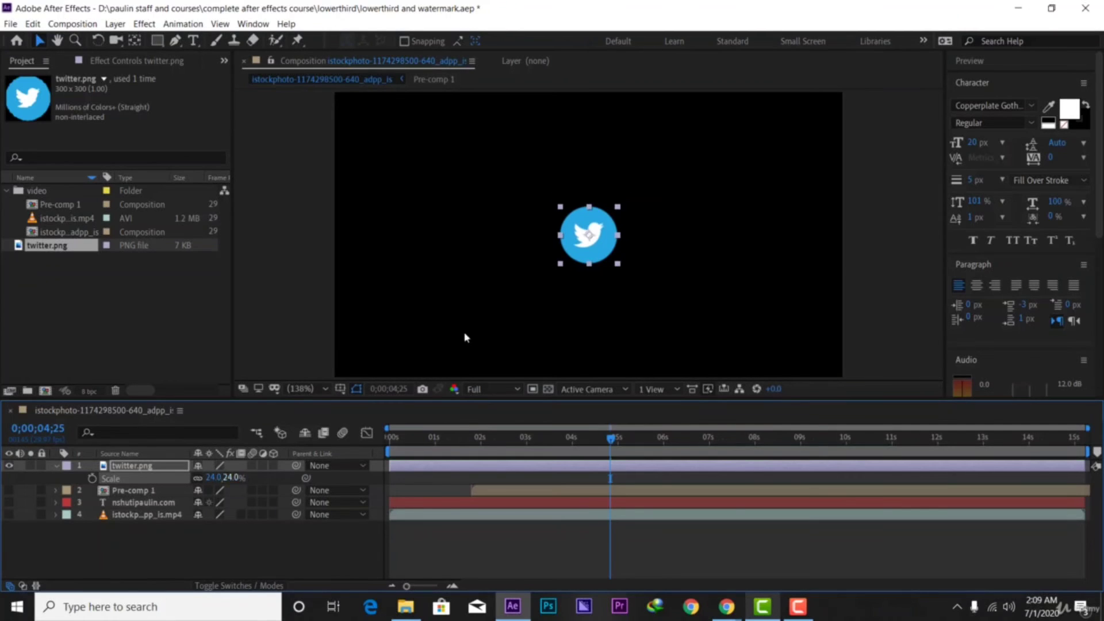
click(56, 465)
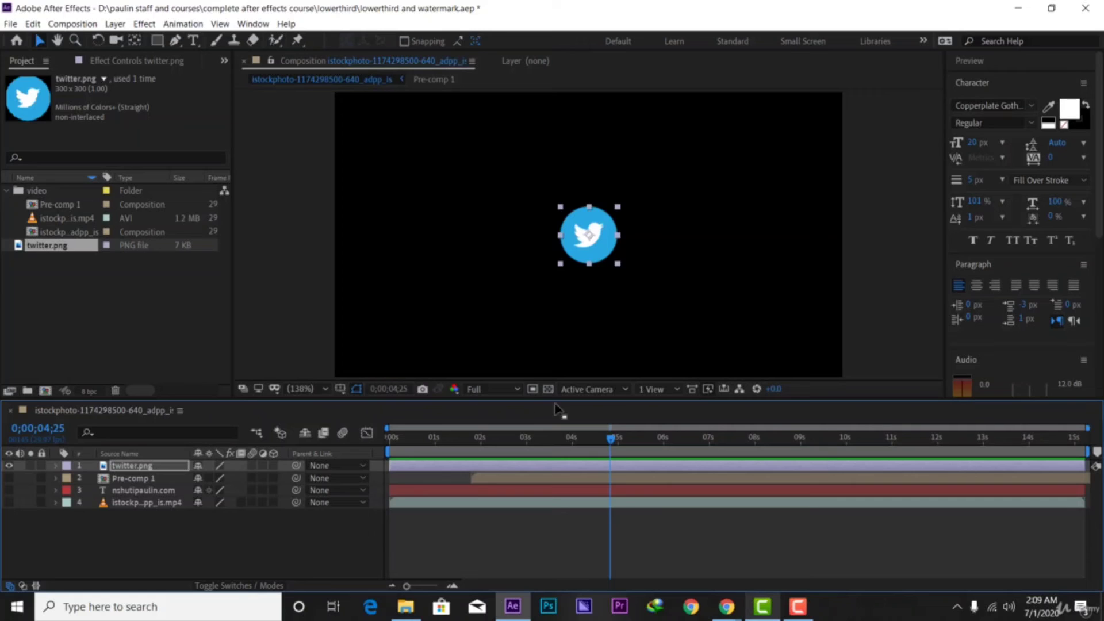
Move the Twitter logo slightly up in the frame
drag(586, 257, 586, 249)
click(176, 468)
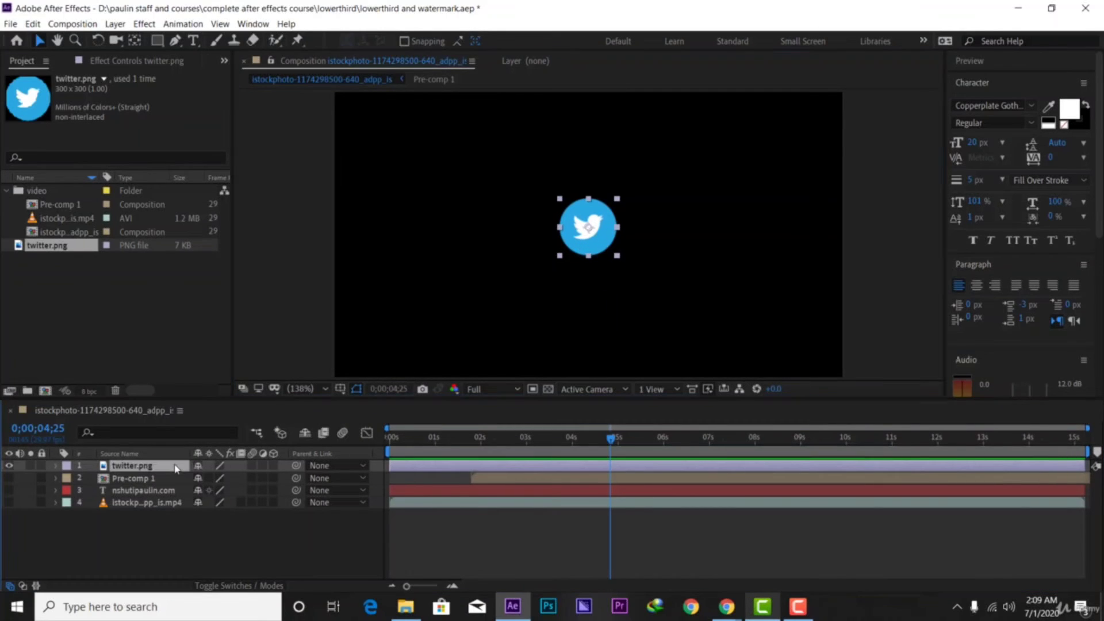
key(s)
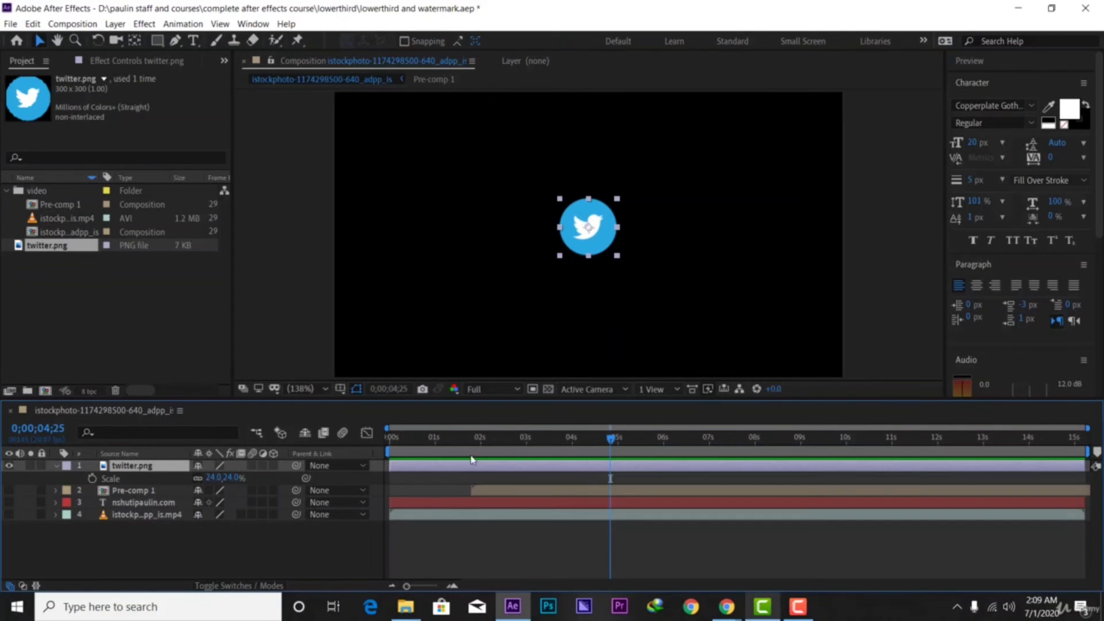
drag(610, 440, 403, 473)
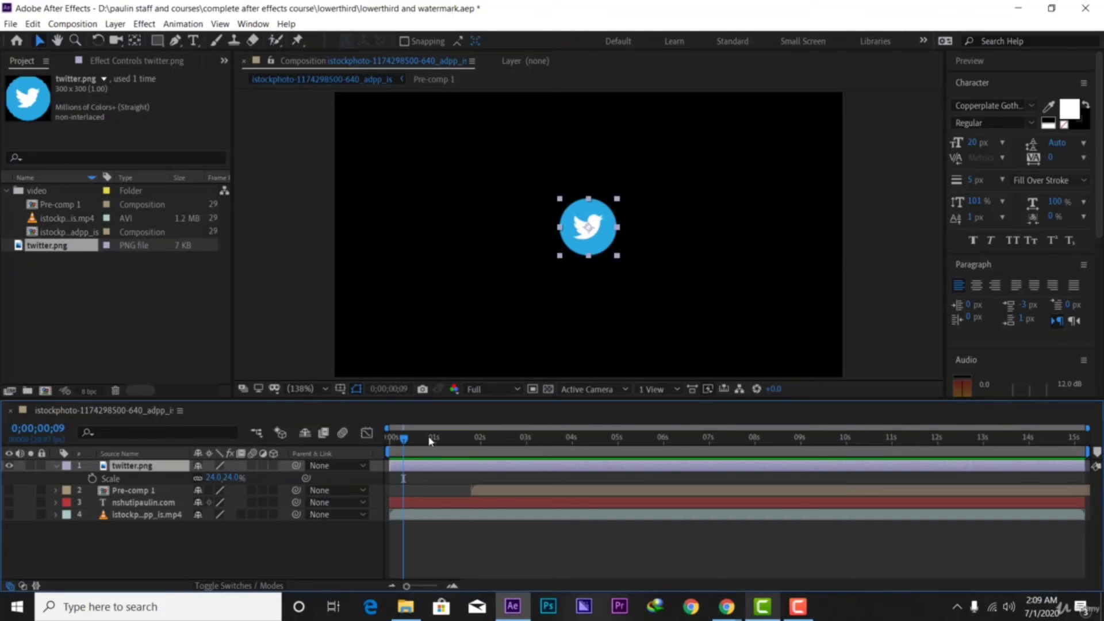
Add a 24% Scale keyframe for the logo at about one second
click(92, 479)
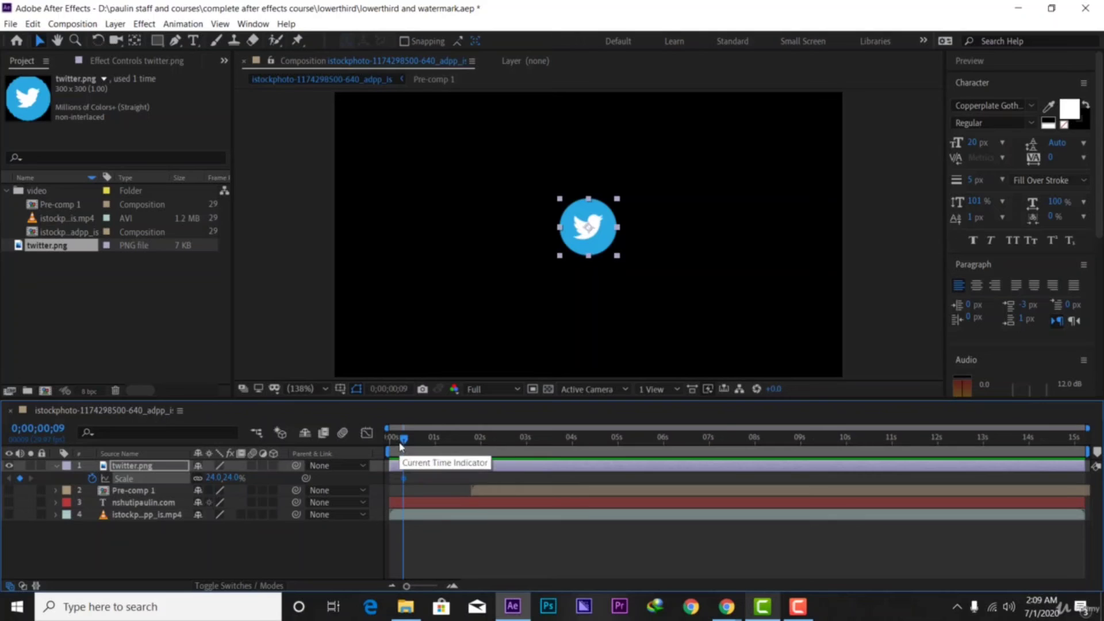
drag(401, 445, 445, 449)
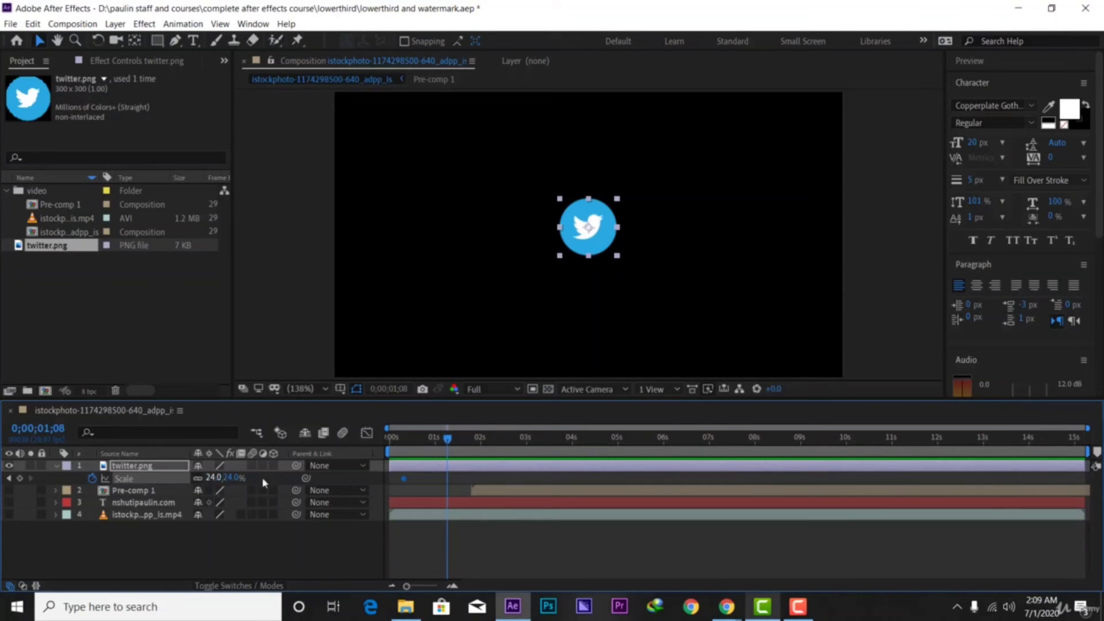
drag(405, 485, 454, 484)
Set Scale to 0% at 0;00;00;08, preview, and move the 24% keyframe to 0;29
drag(448, 440, 401, 443)
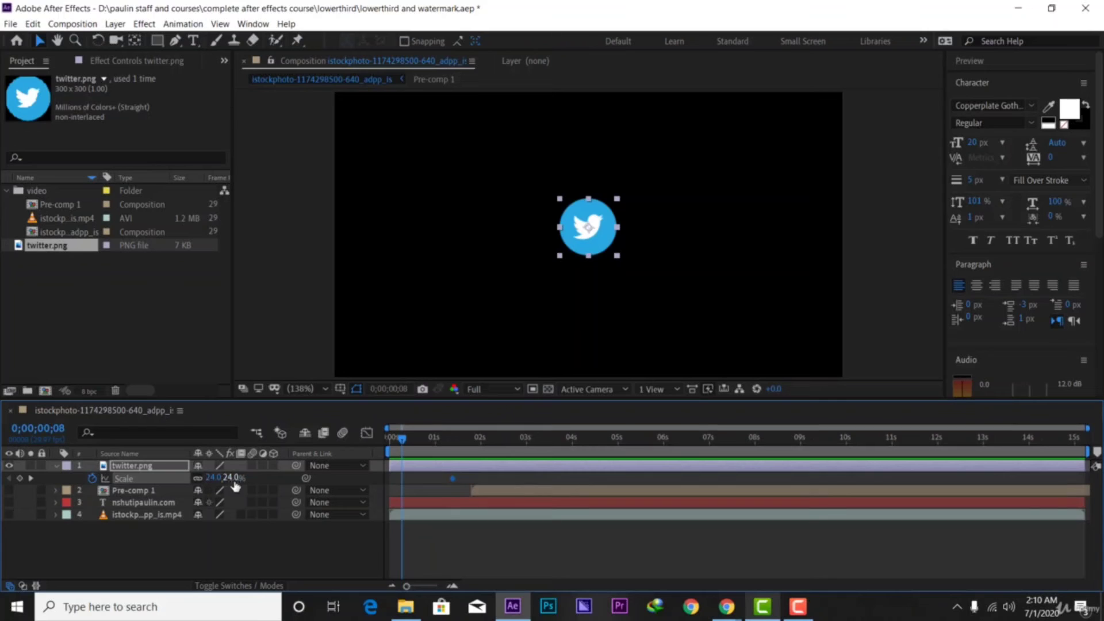
click(233, 478)
key(BackSpace)
key(Return)
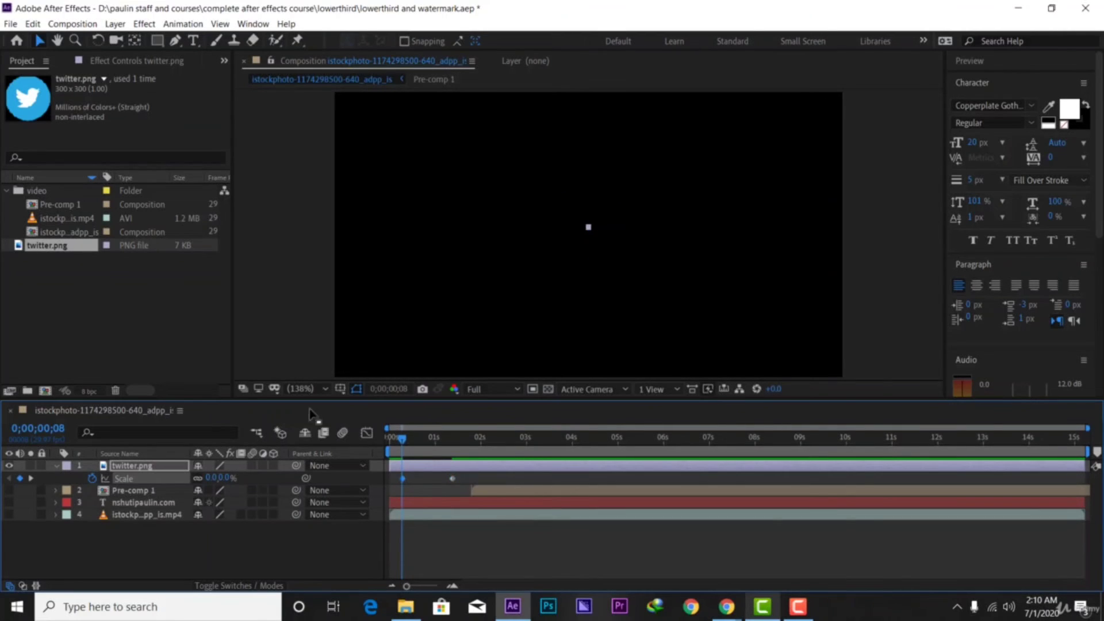
key(space)
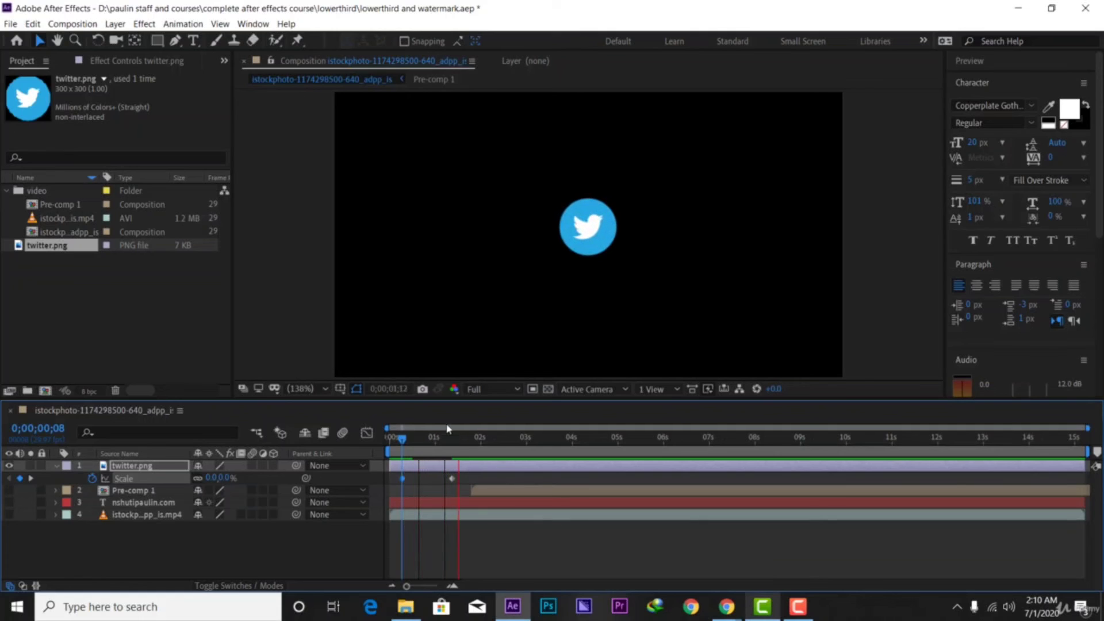
key(space)
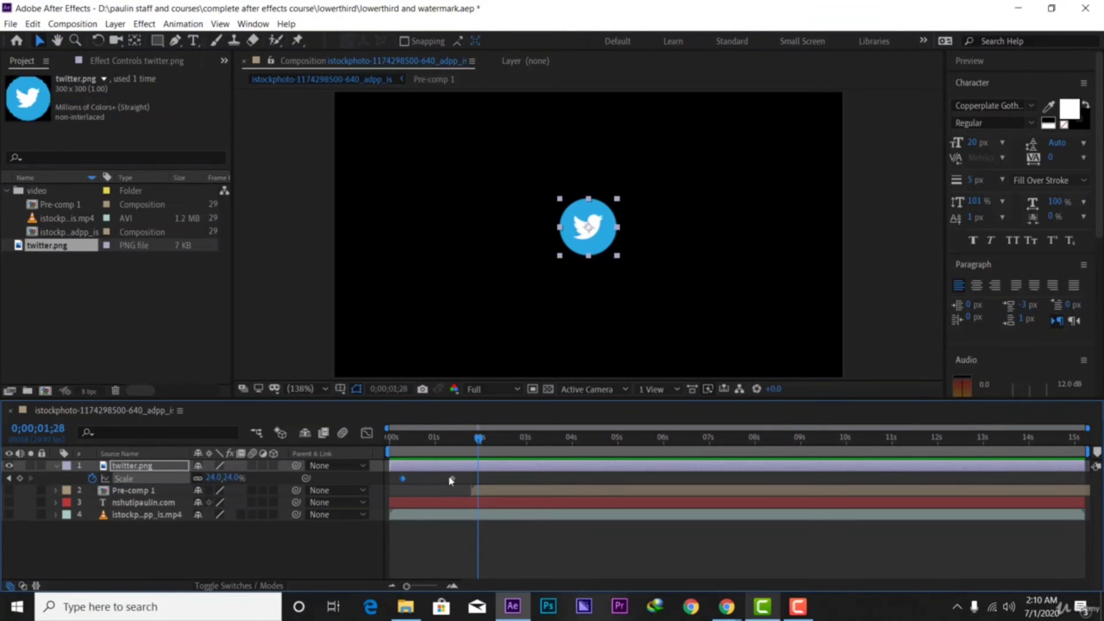
drag(452, 478, 394, 483)
click(471, 439)
Apply Easy Ease to the logo's Scale keyframes and view them in the Value Graph
right_click(432, 478)
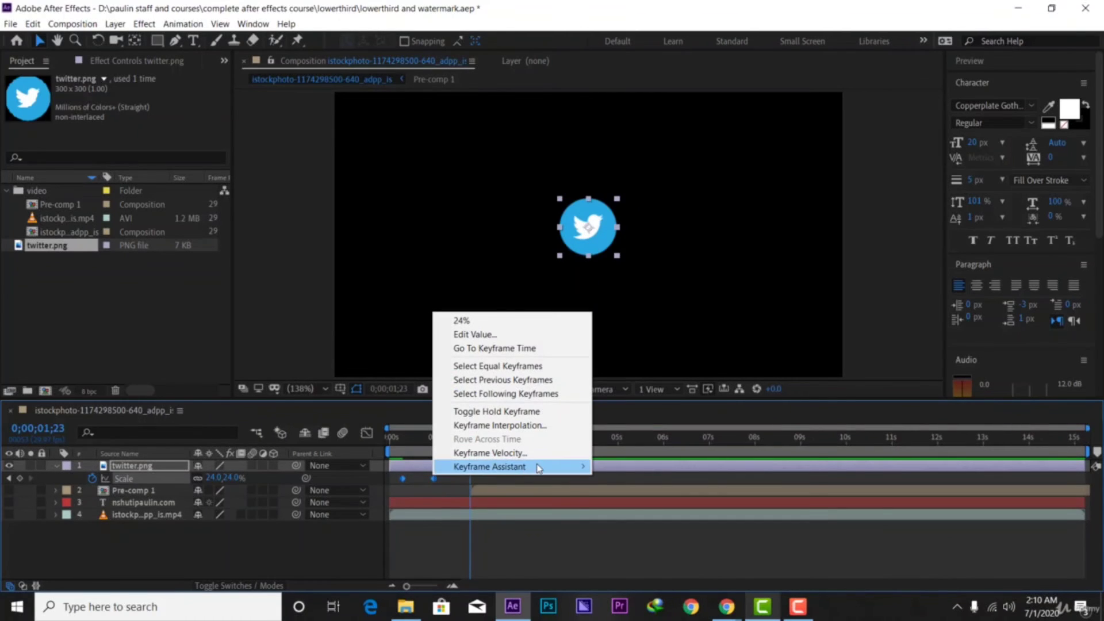
mouse_move(546, 467)
click(628, 507)
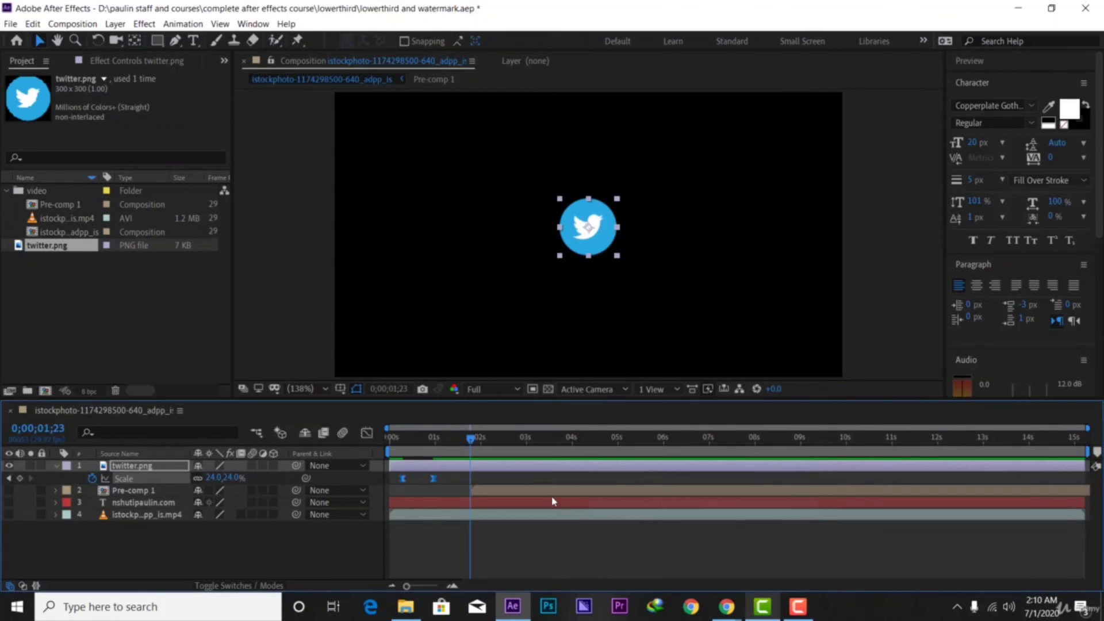
click(367, 432)
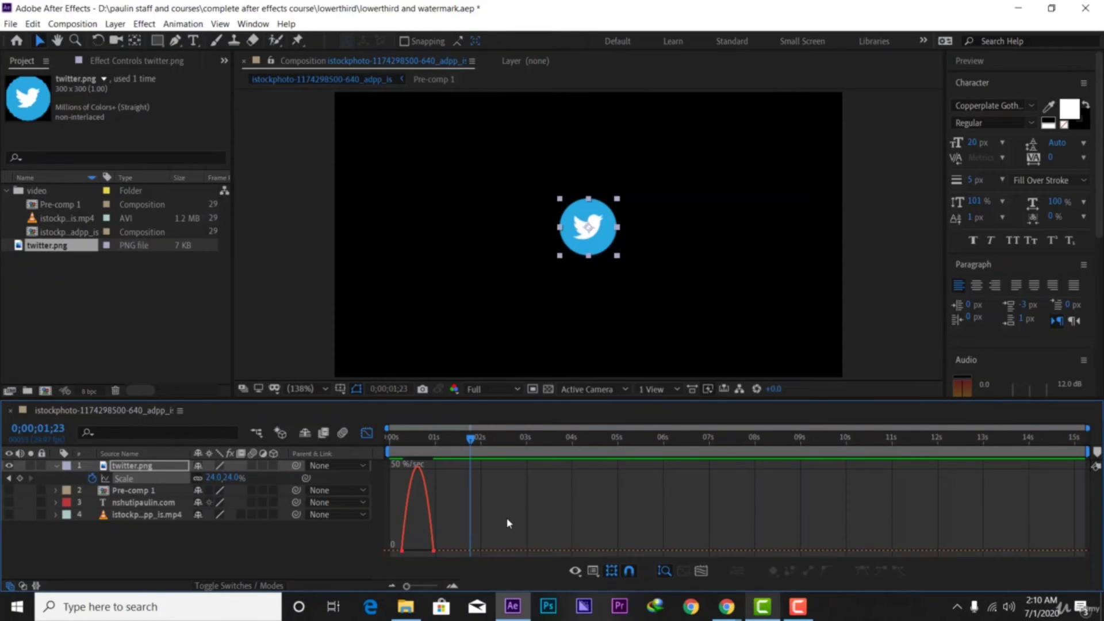
right_click(441, 513)
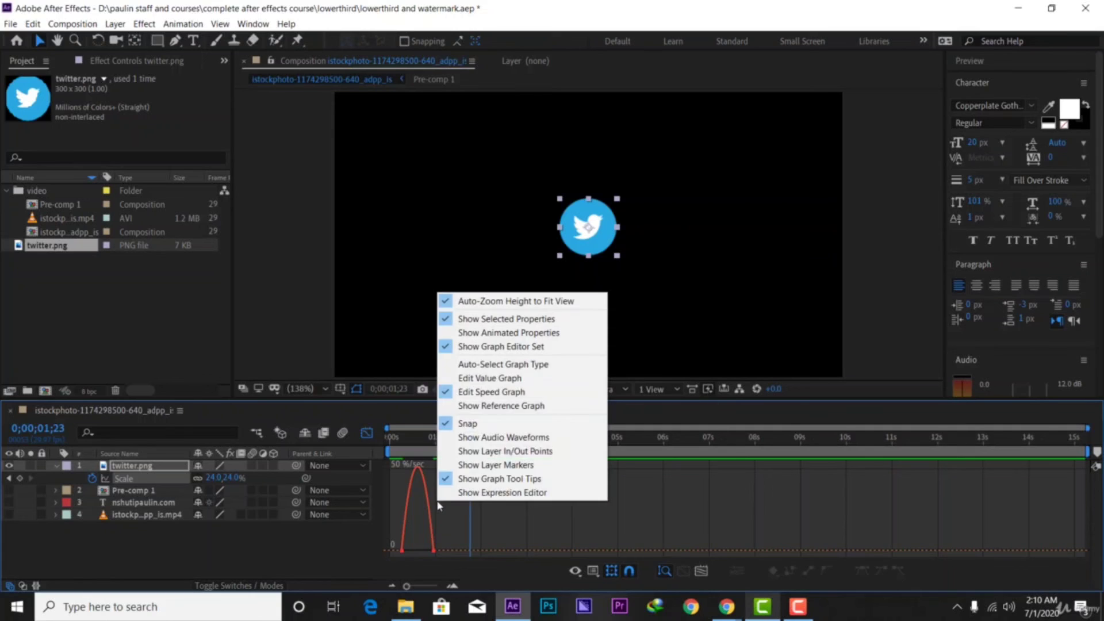
click(480, 378)
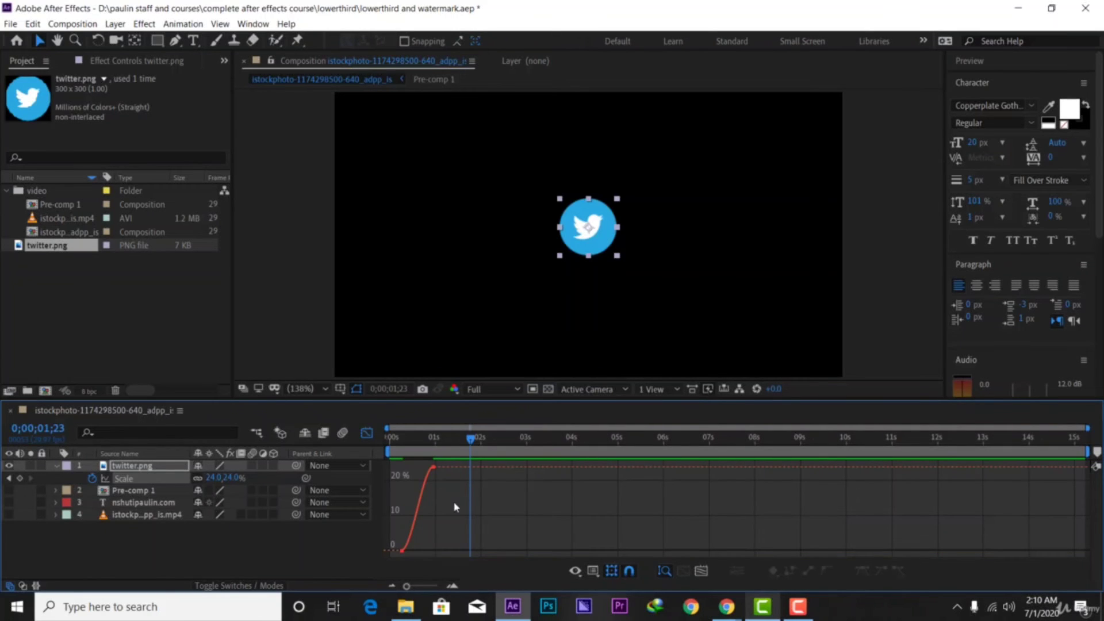
drag(455, 507, 402, 454)
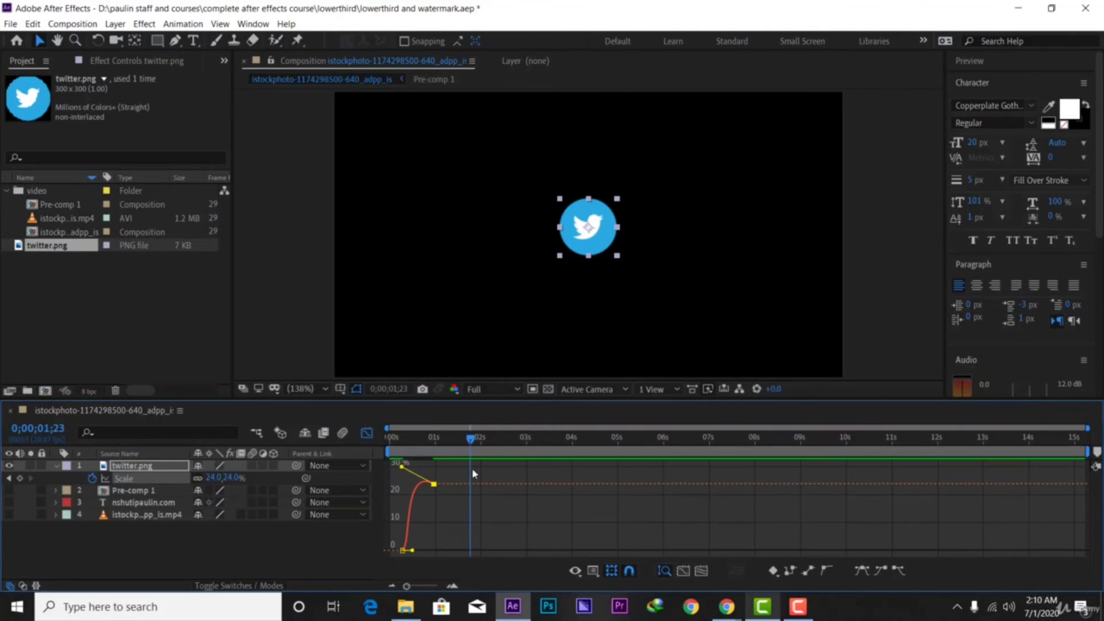
Preview the eased scale-in, then move the 24% keyframe earlier to frame 29
drag(475, 440, 357, 470)
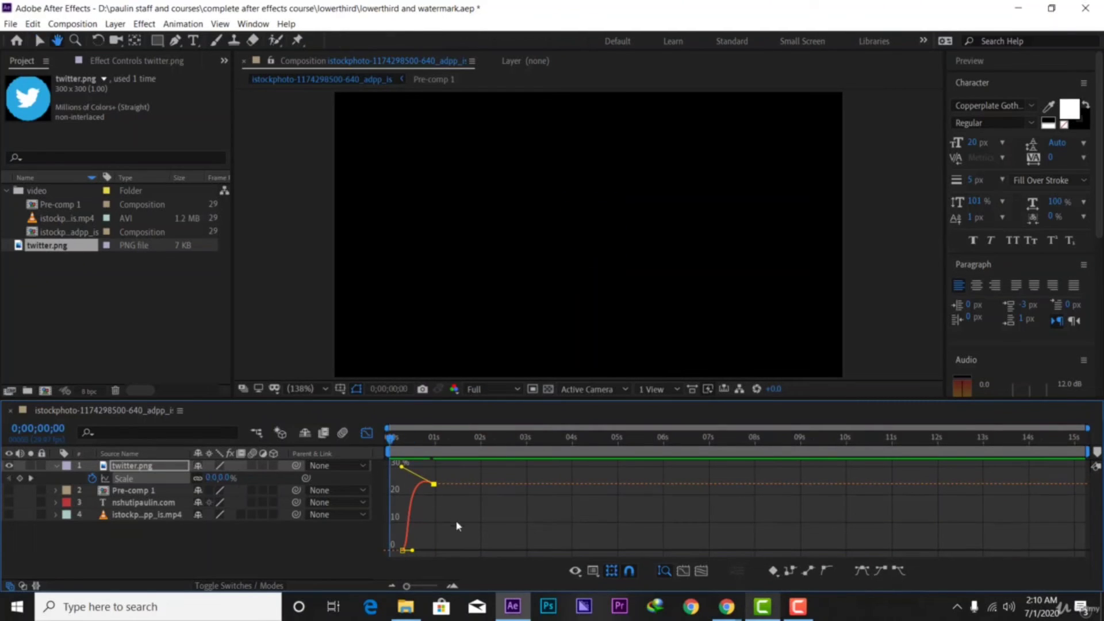
key(space)
key(space)
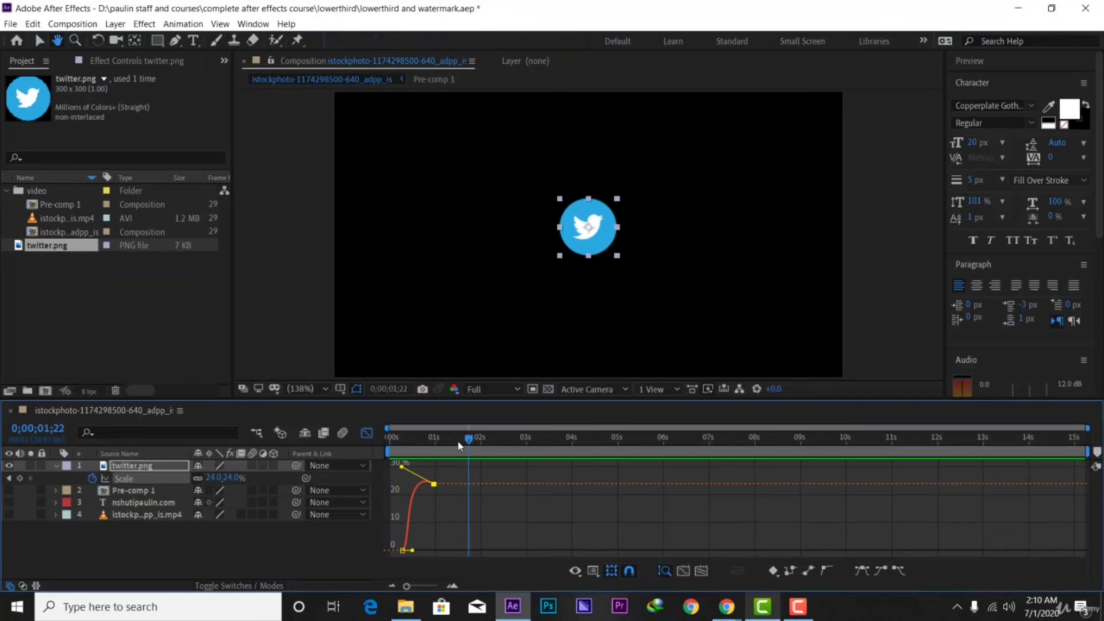
key(Home)
key(space)
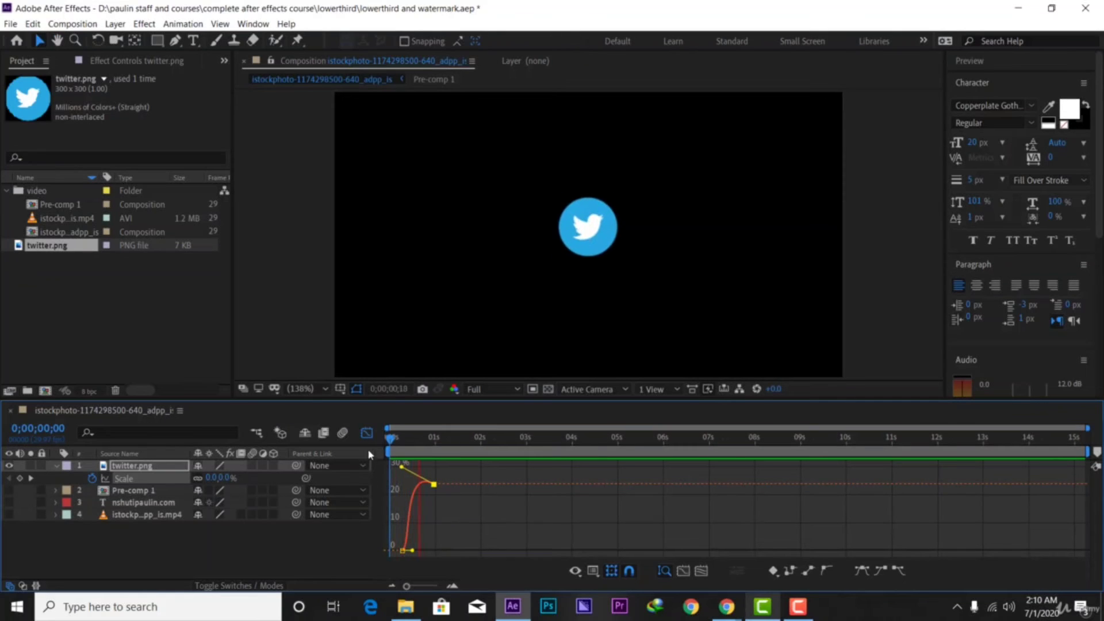
click(366, 433)
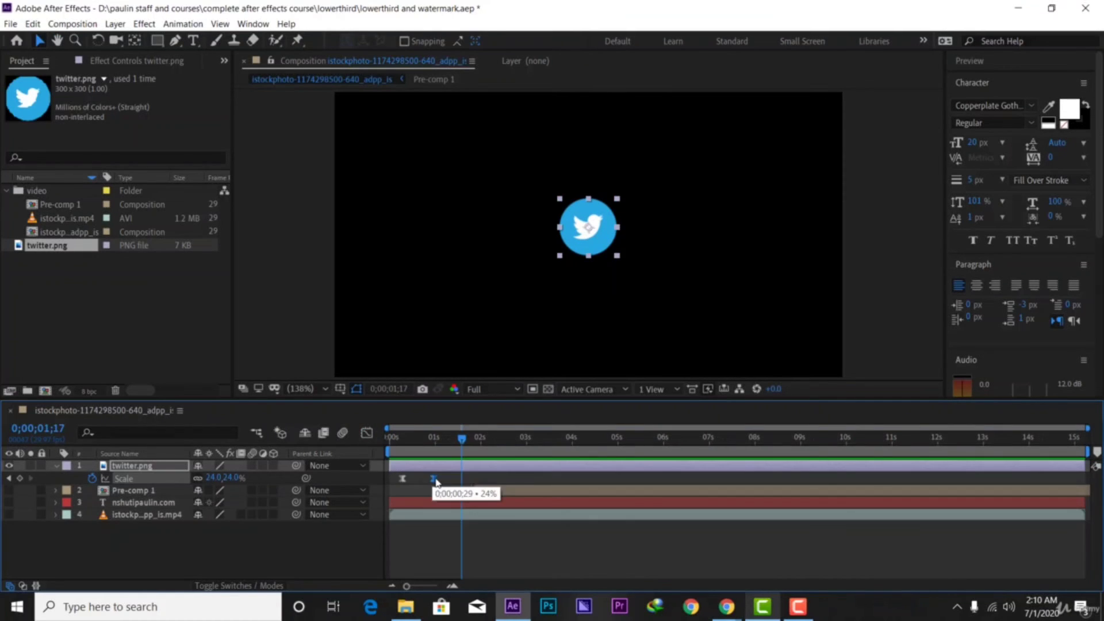
drag(437, 481, 426, 482)
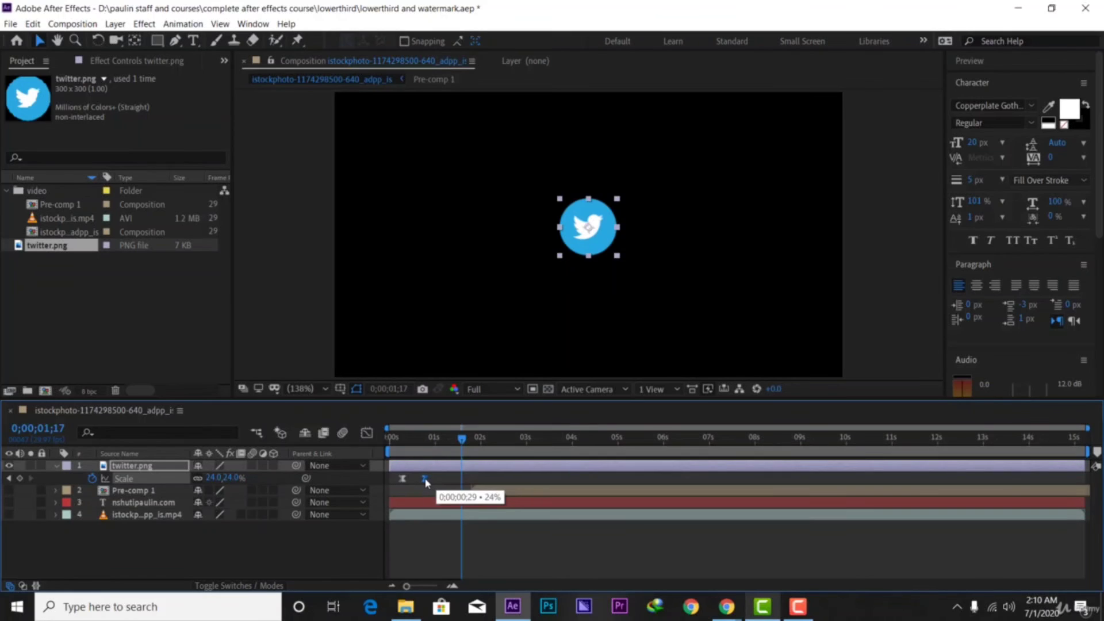
Replay the Twitter logo's 0% to 24% scale-in from the start to review it
key(Home)
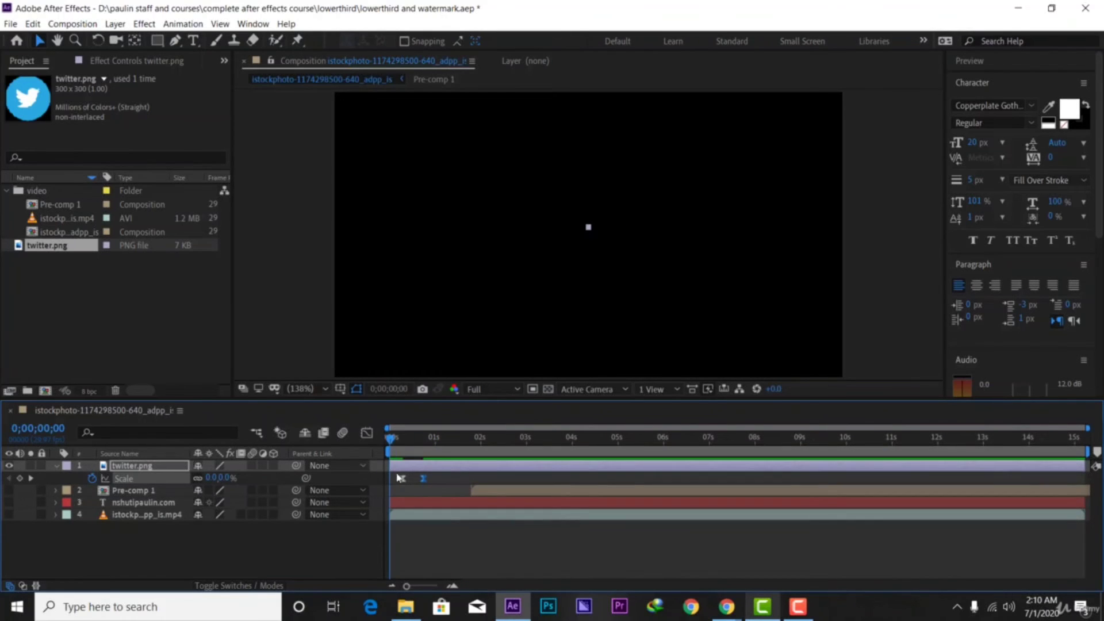
key(space)
key(space)
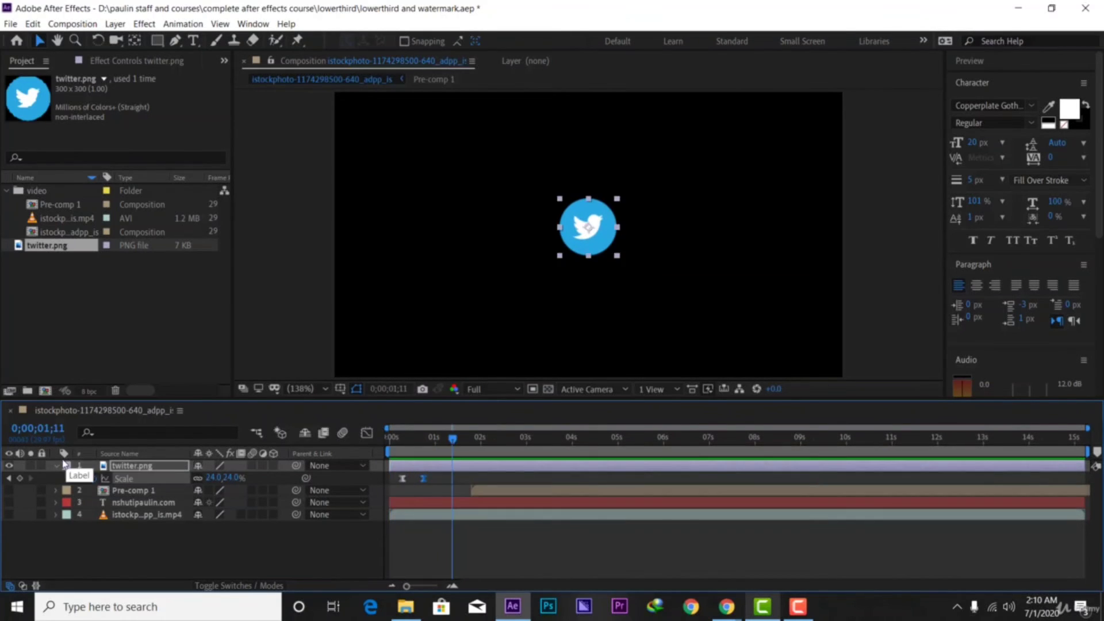
click(57, 466)
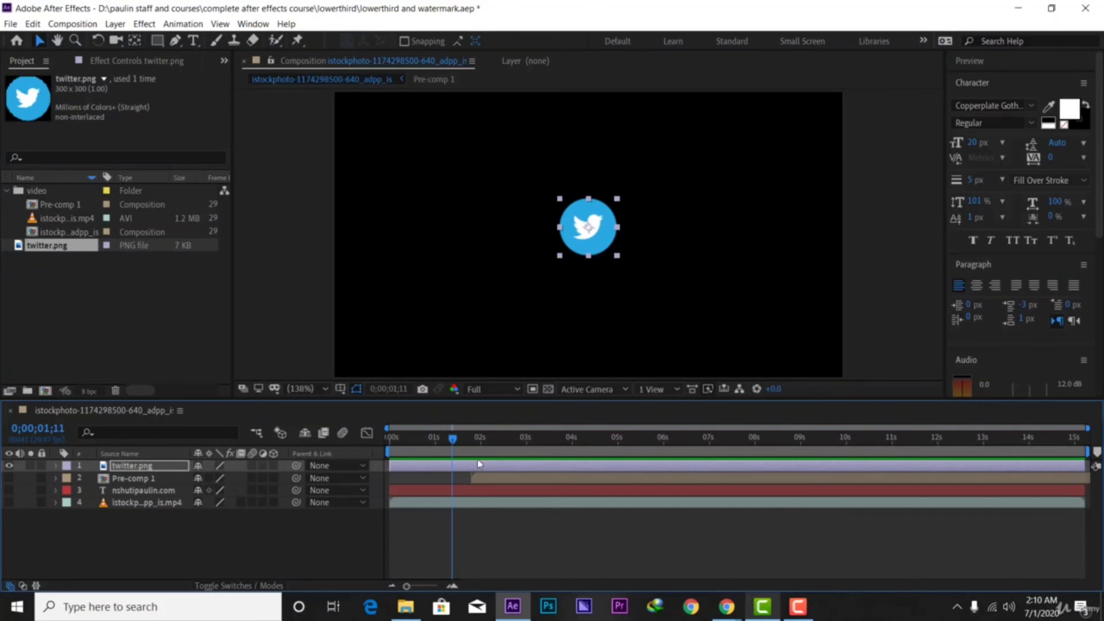
drag(454, 442, 354, 457)
key(space)
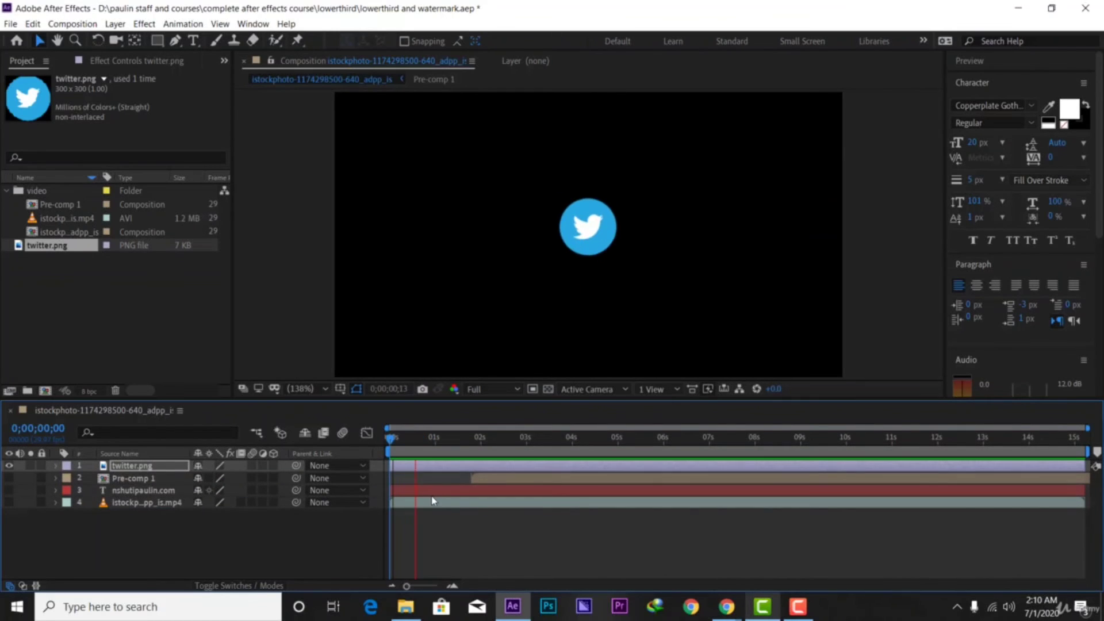
key(space)
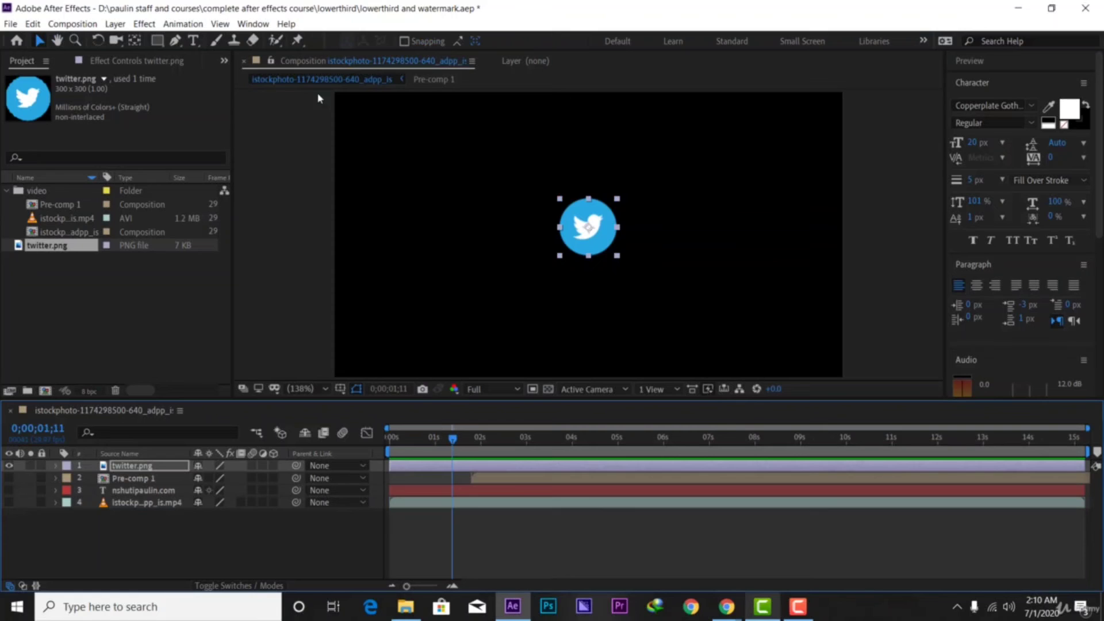
click(194, 41)
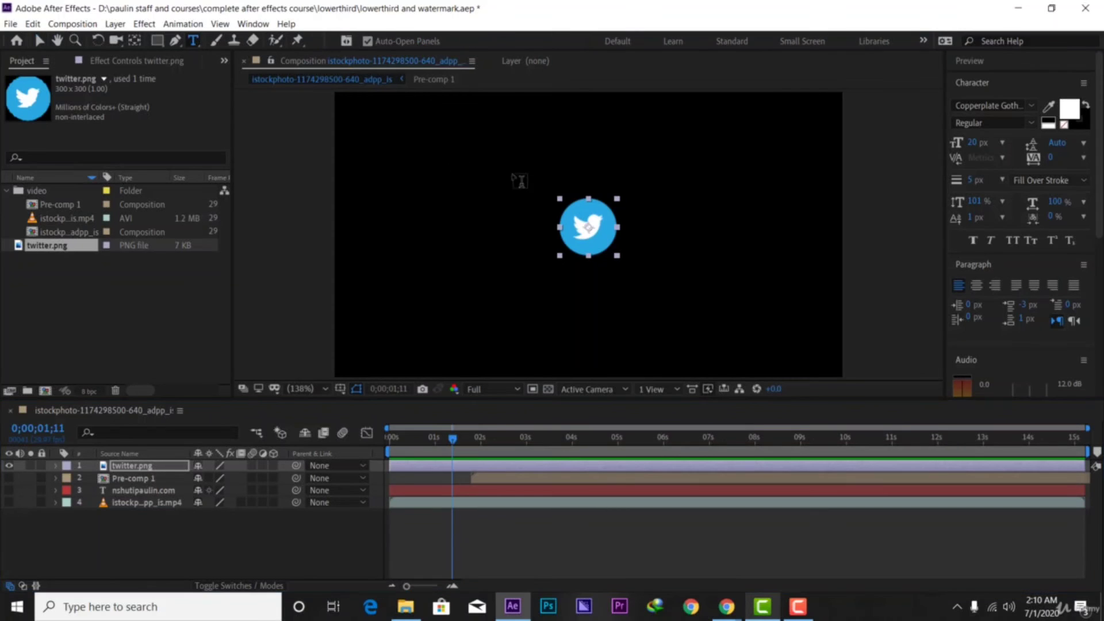
Type the presenter's Twitter handle as a text layer right of the logo
click(624, 224)
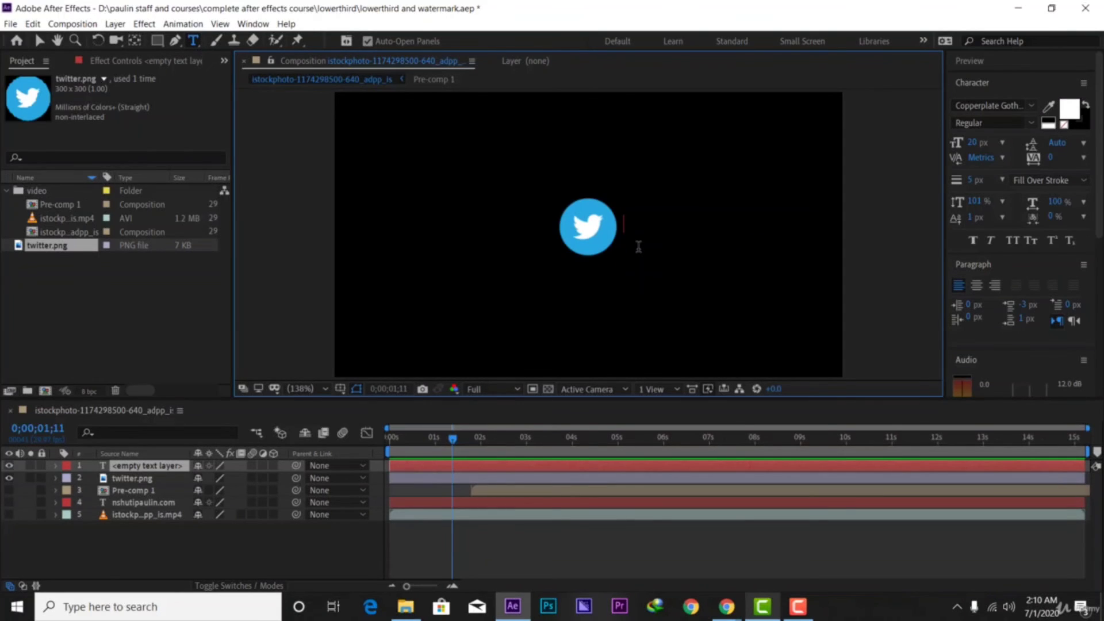
text(@)
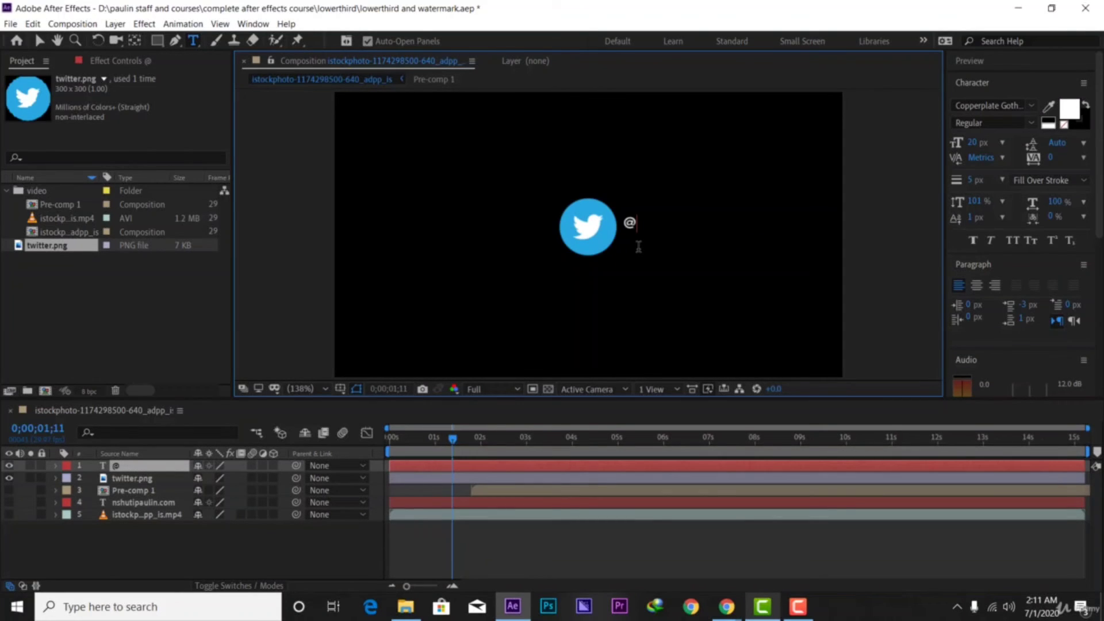
text(nshuti)
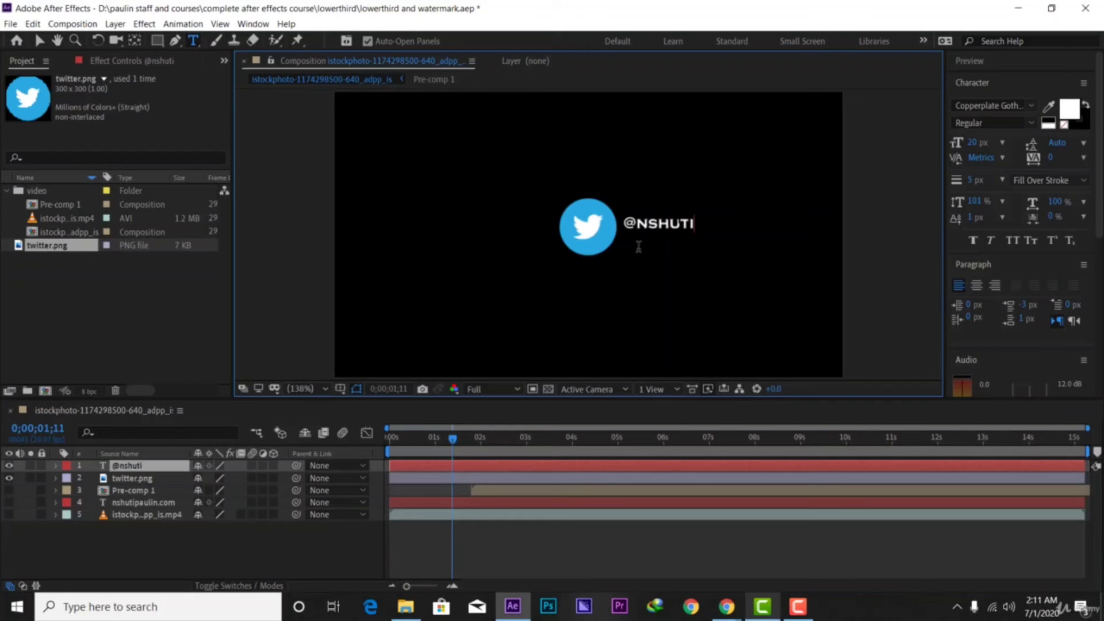
text(paulin)
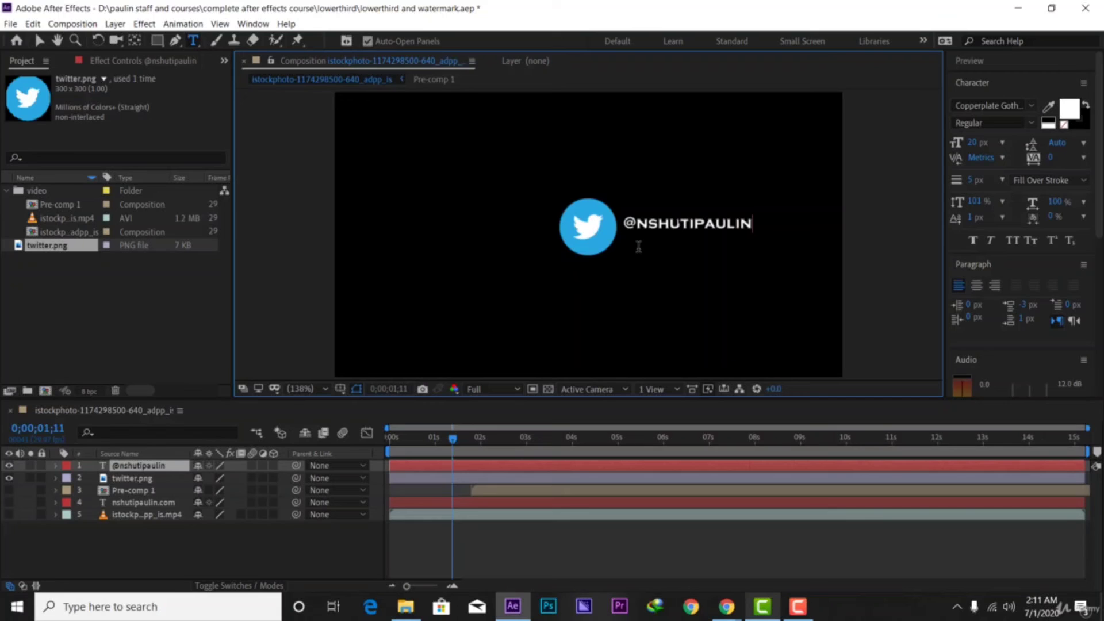
click(116, 465)
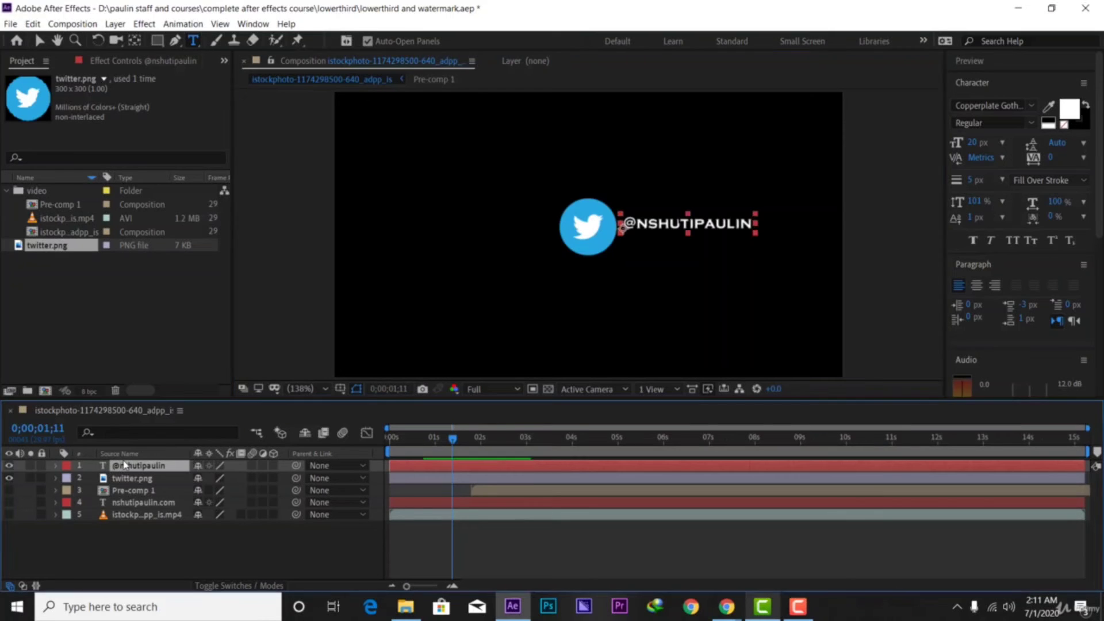
Change the handle text's font family to Franklin Gothic Book
click(1029, 111)
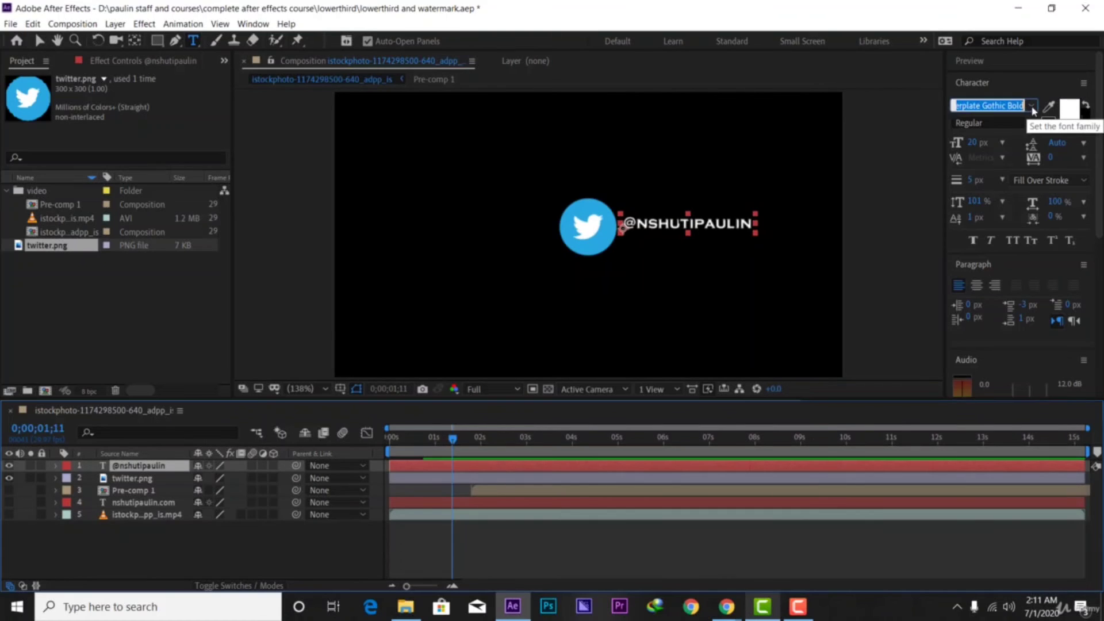
click(1032, 107)
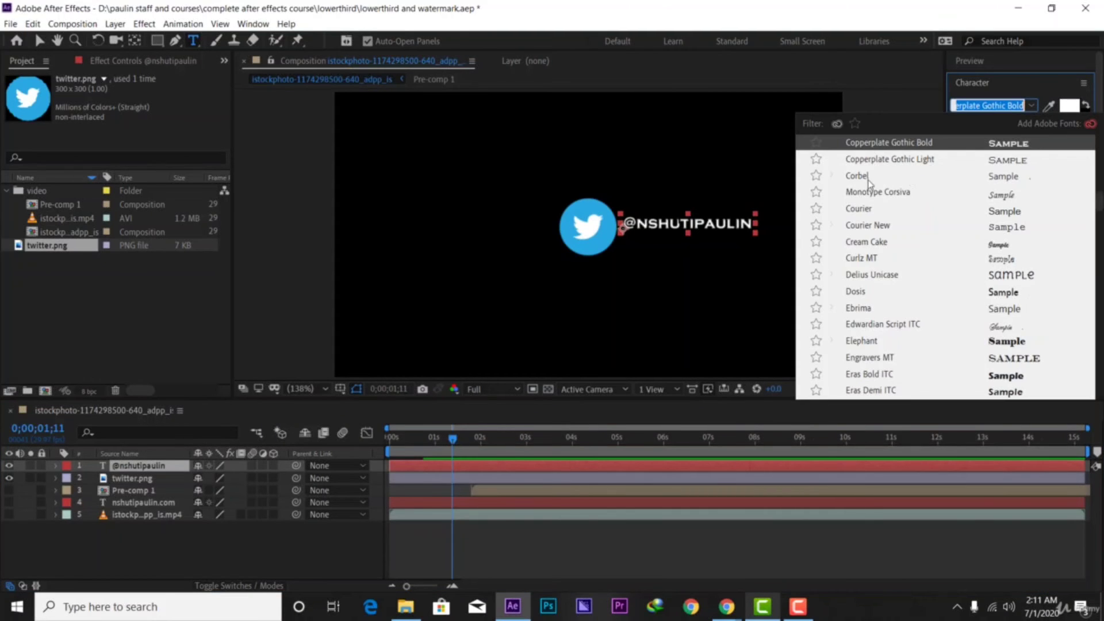
scroll(880, 227, down, 4)
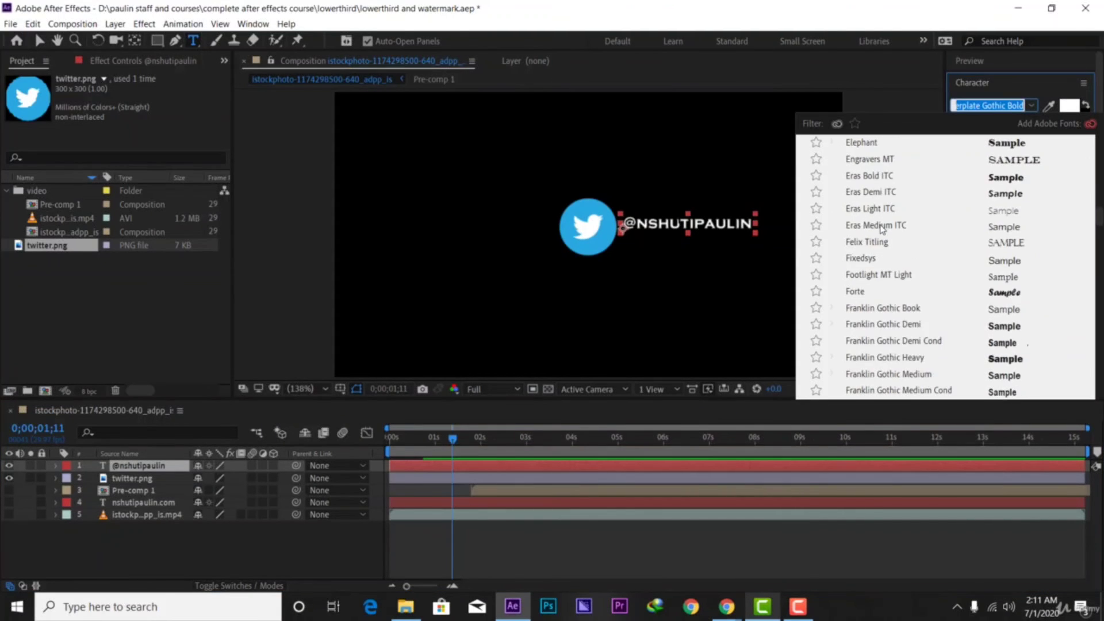
scroll(881, 229, down, 1)
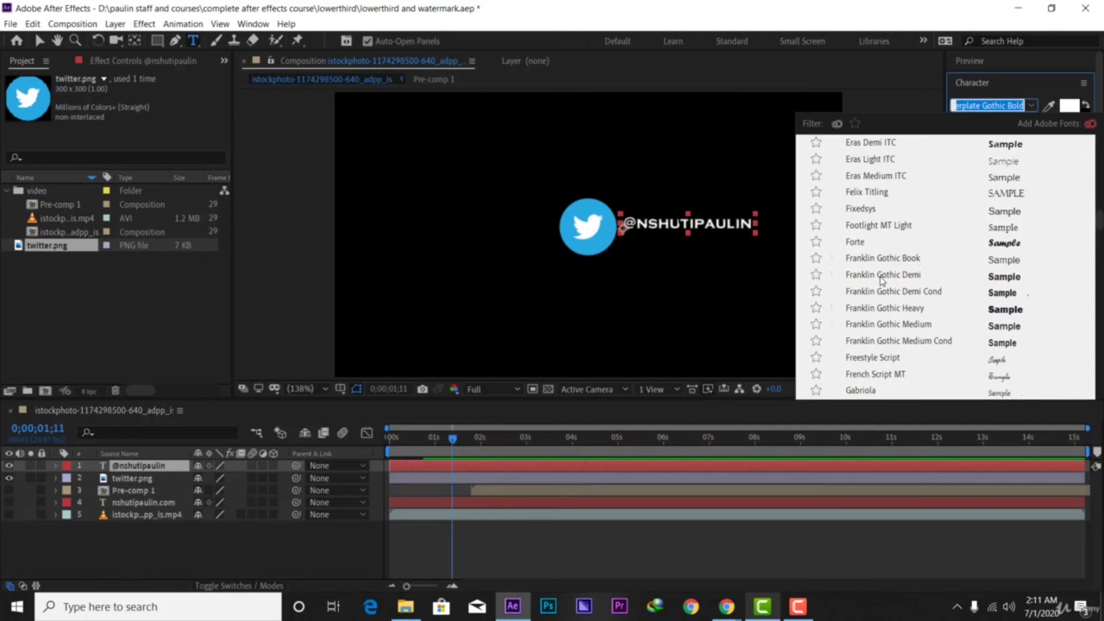
click(889, 258)
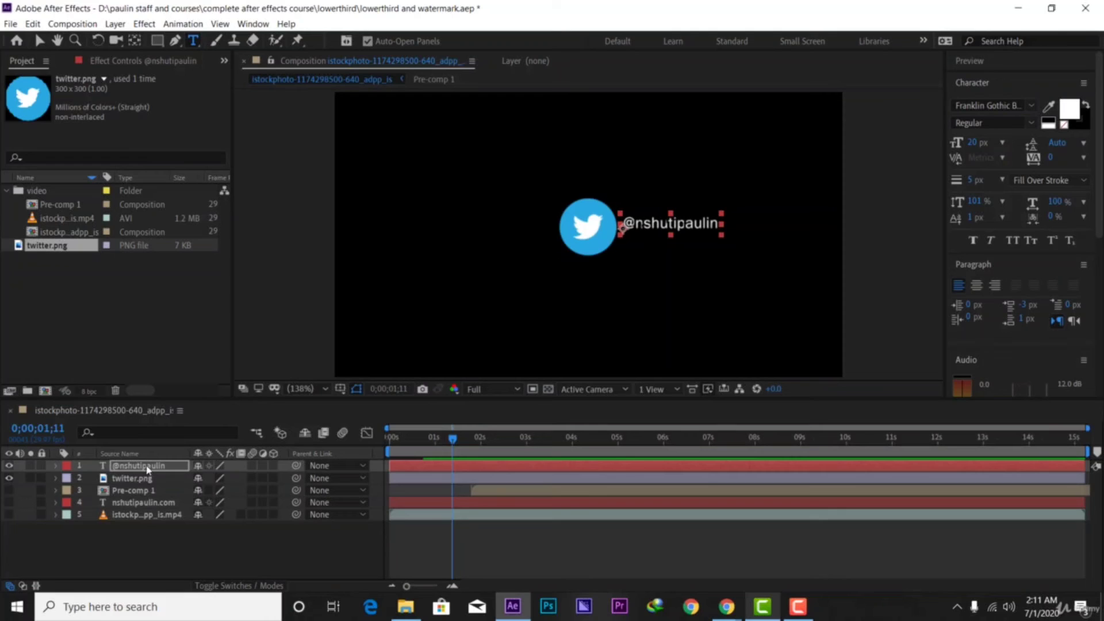
click(39, 40)
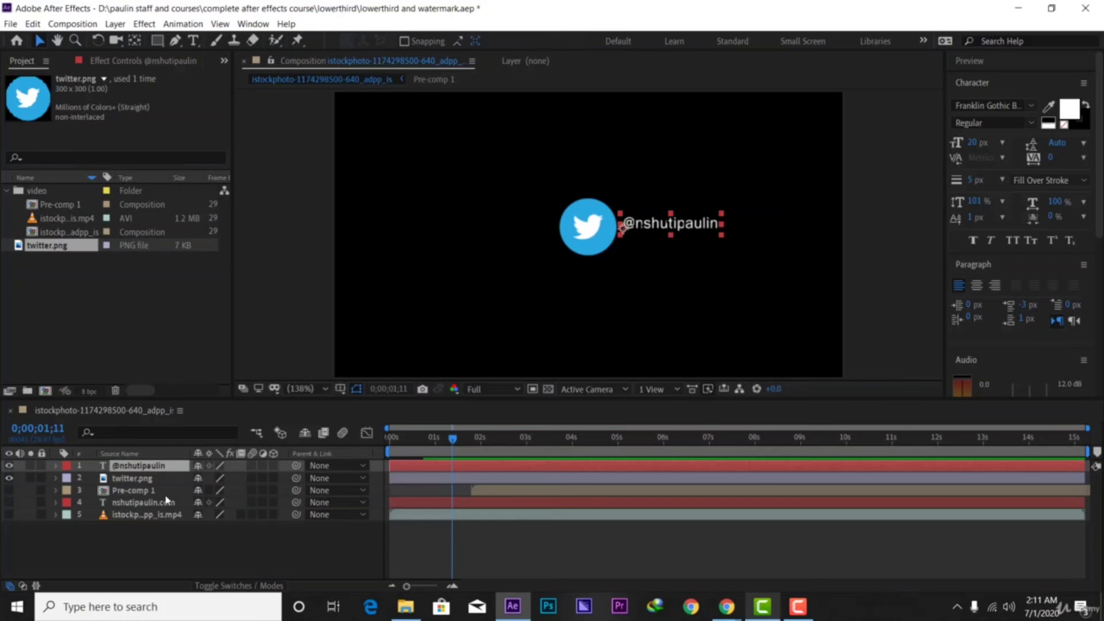
Scale the handle text to 145% and place it at 357.8, 183.3 beside the logo
key(s)
mouse_move(236, 477)
mouse_down()
mouse_move(251, 469)
mouse_move(249, 477)
mouse_up()
drag(671, 225, 666, 232)
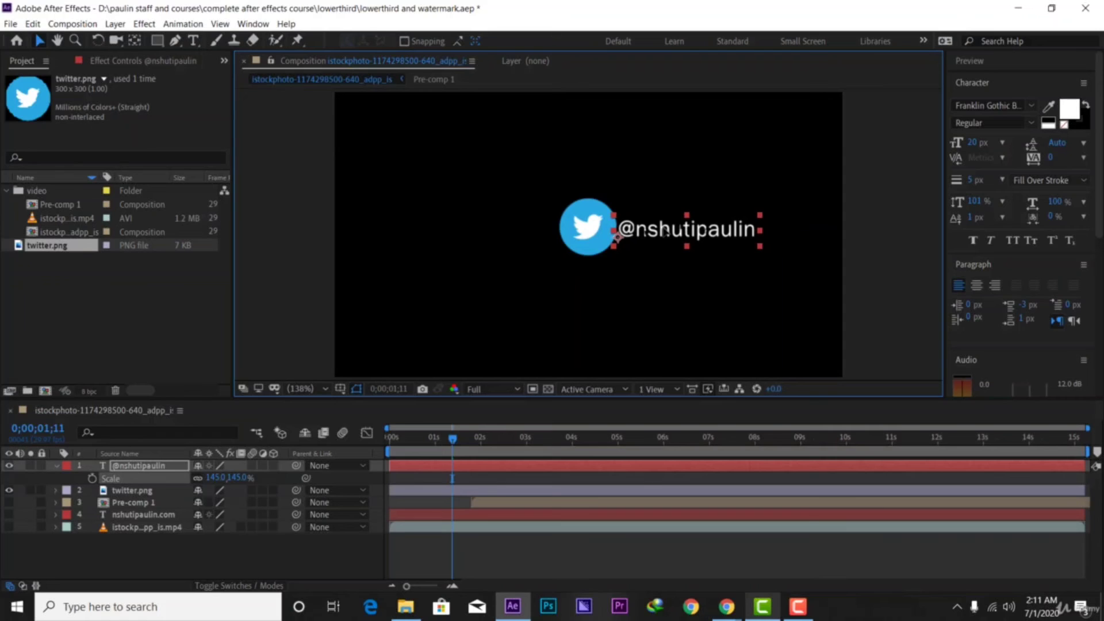
key(Right)
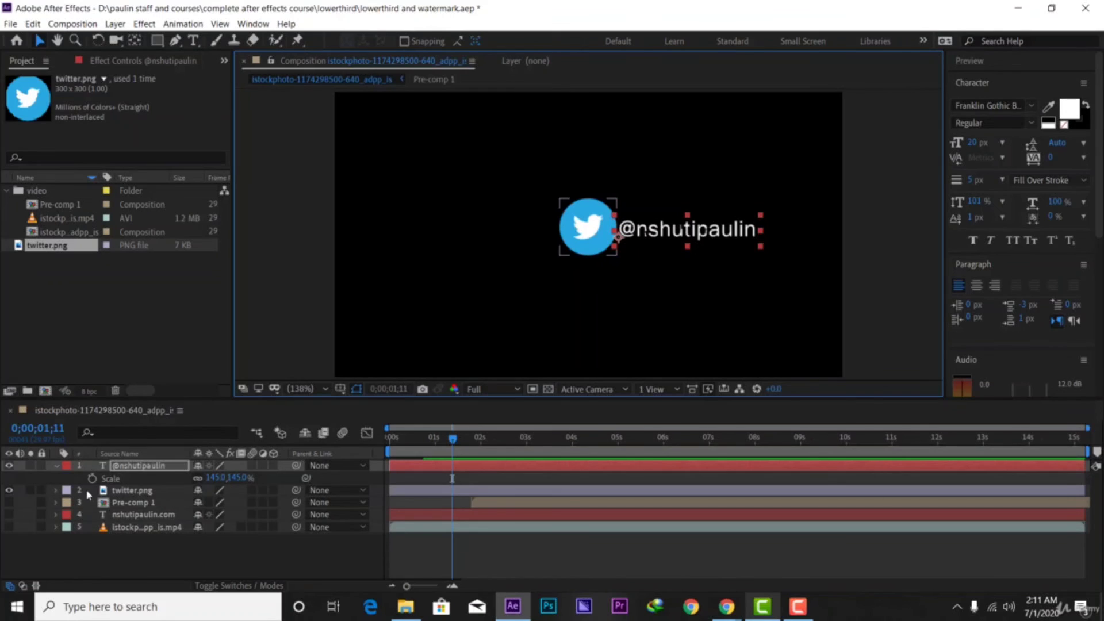
click(49, 474)
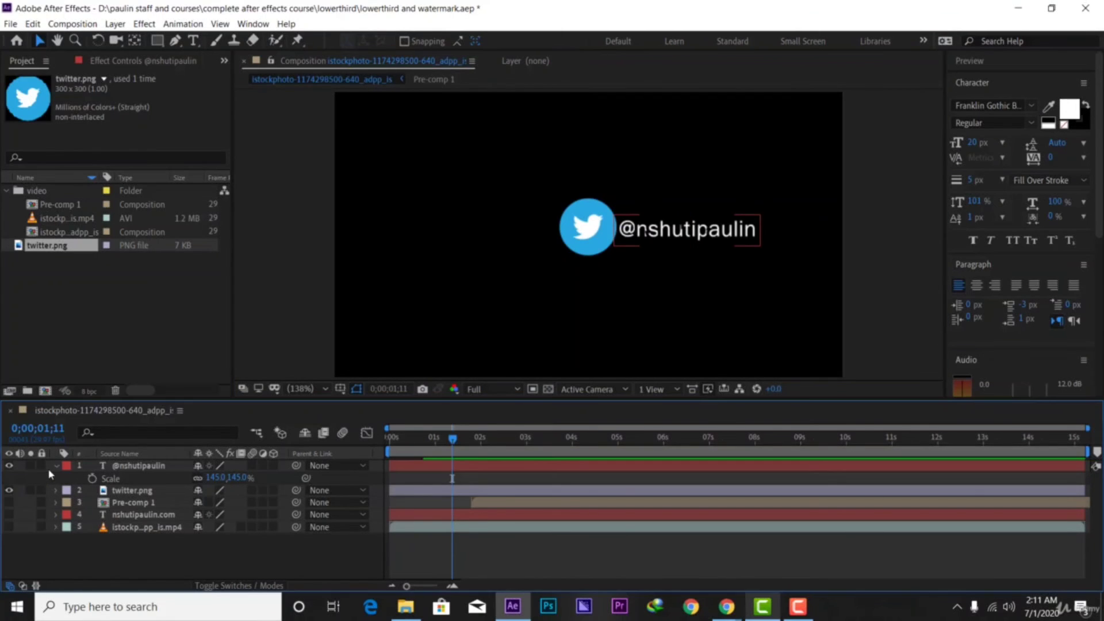
click(54, 466)
Add a Position text animator to the handle text layer
click(54, 465)
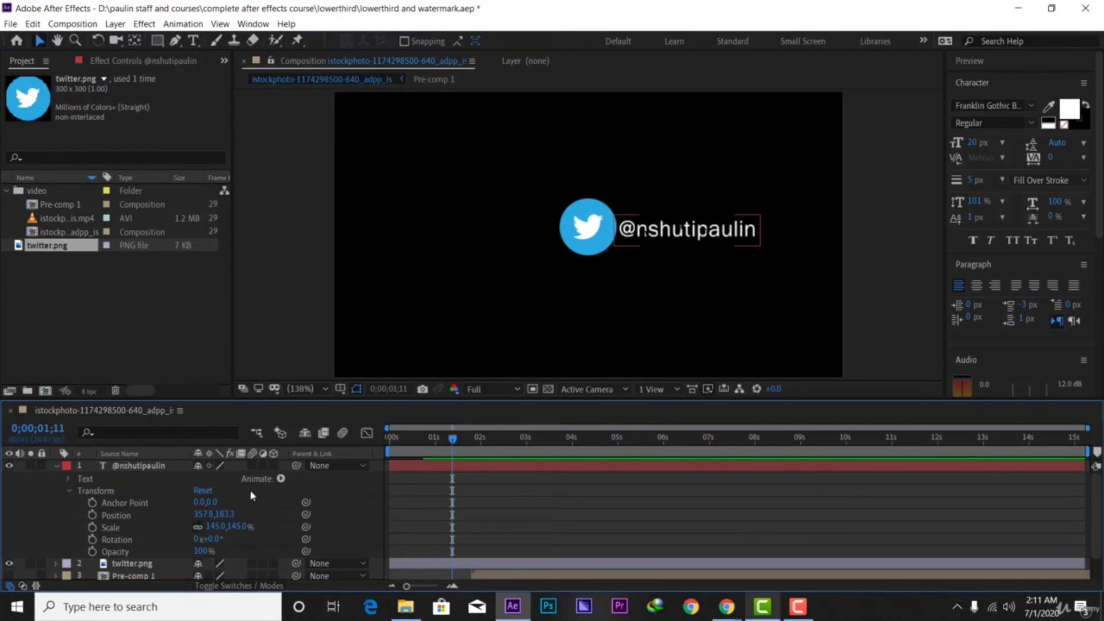
click(281, 479)
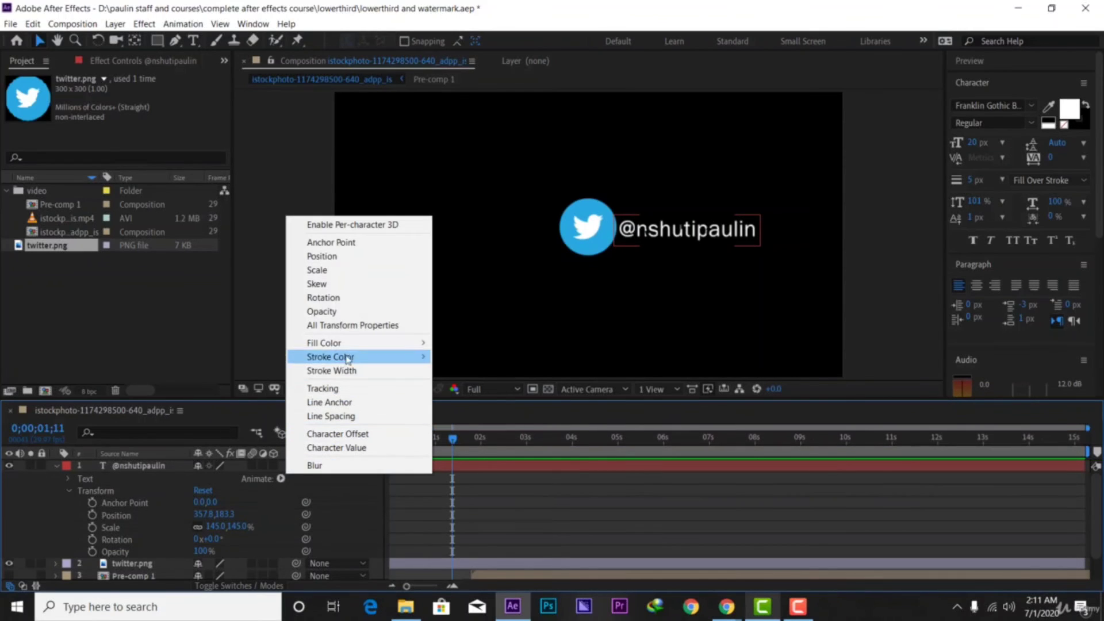
click(348, 257)
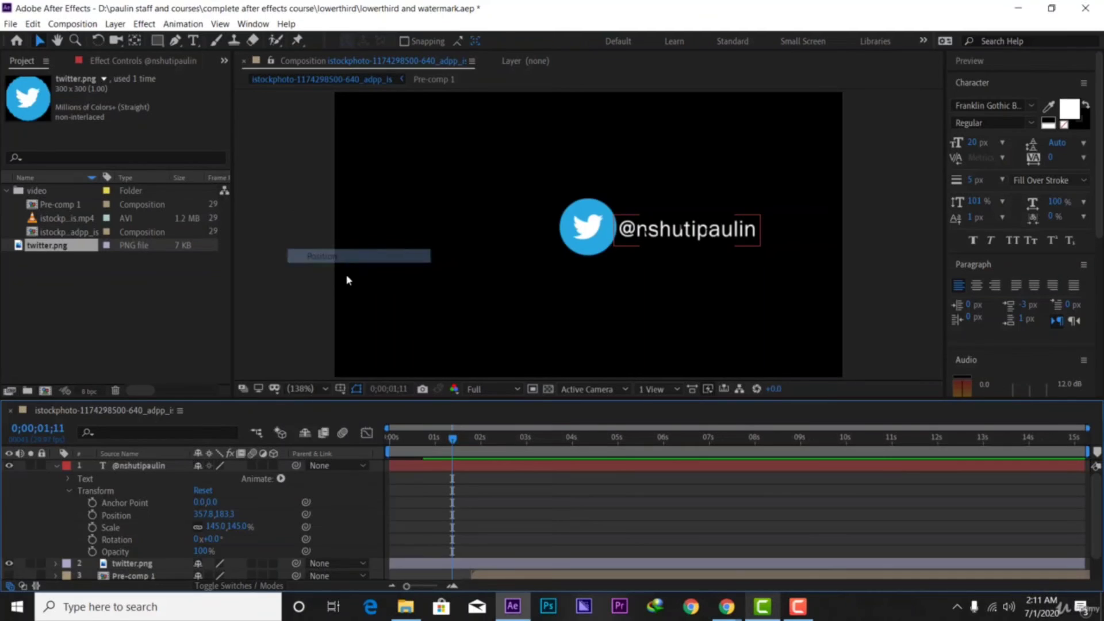
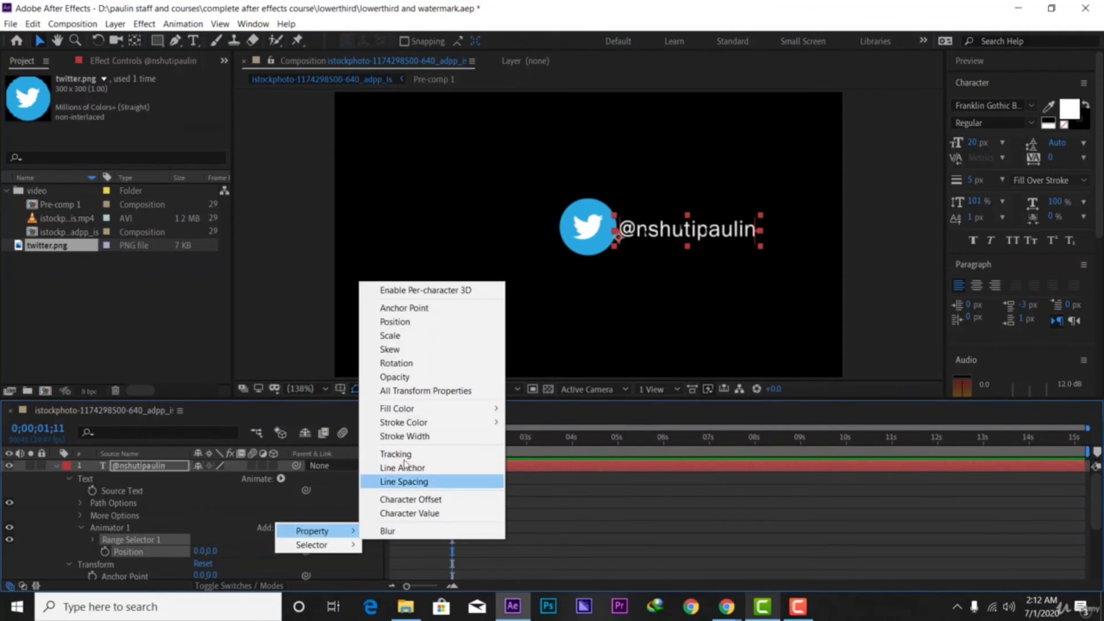
Add Opacity to the text animator at 0% and set its Position offset to 0.0, 32.0
click(390, 378)
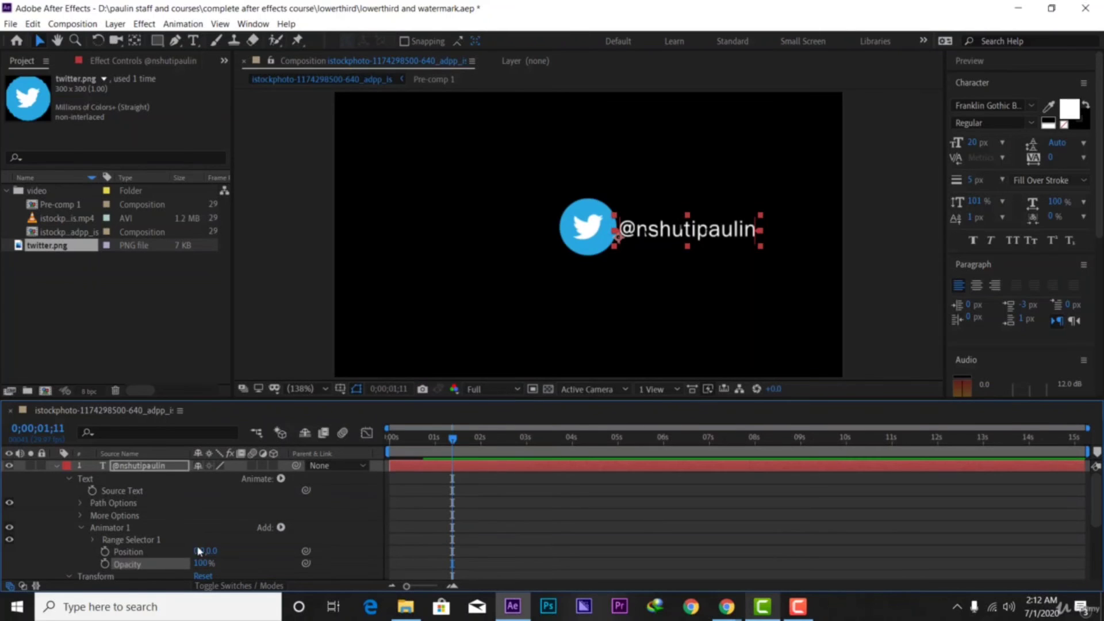
scroll(178, 551, down, 3)
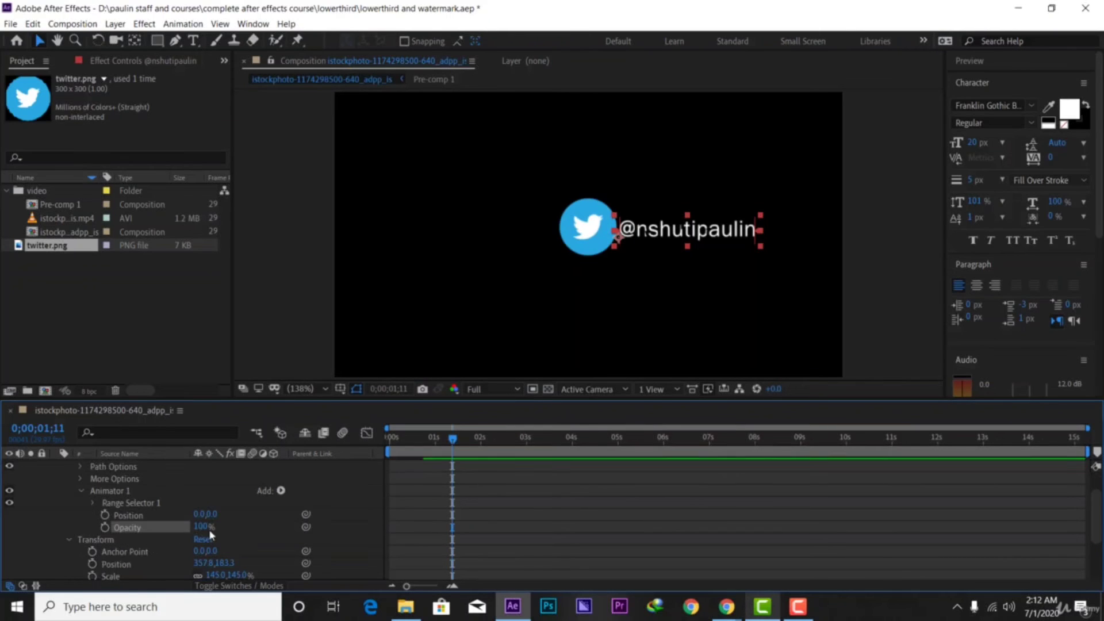
drag(208, 527, 98, 534)
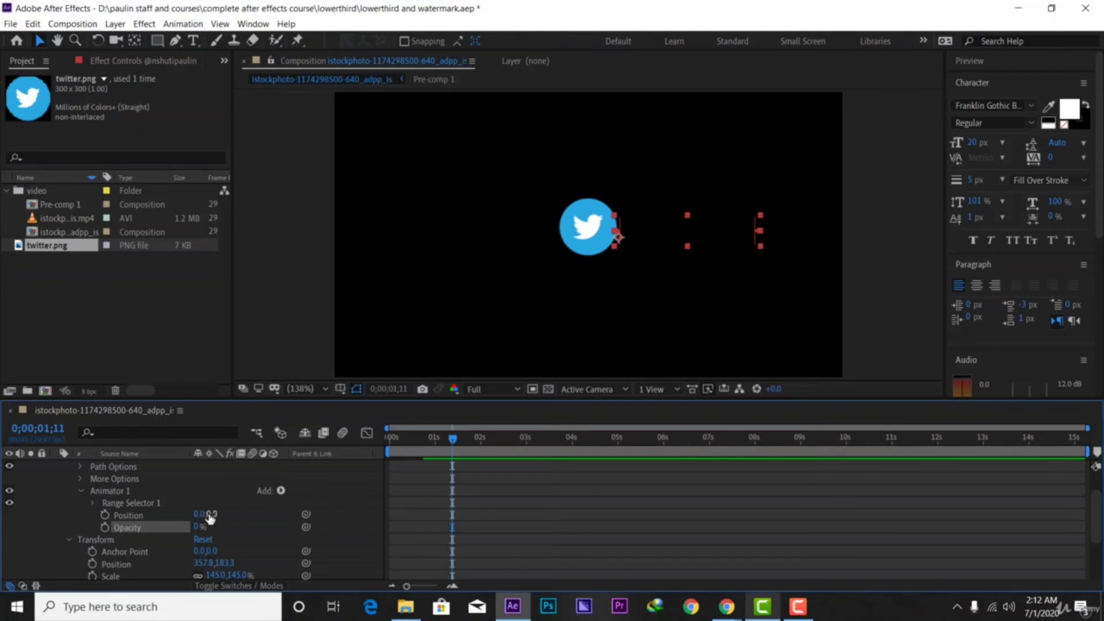
drag(210, 514, 238, 508)
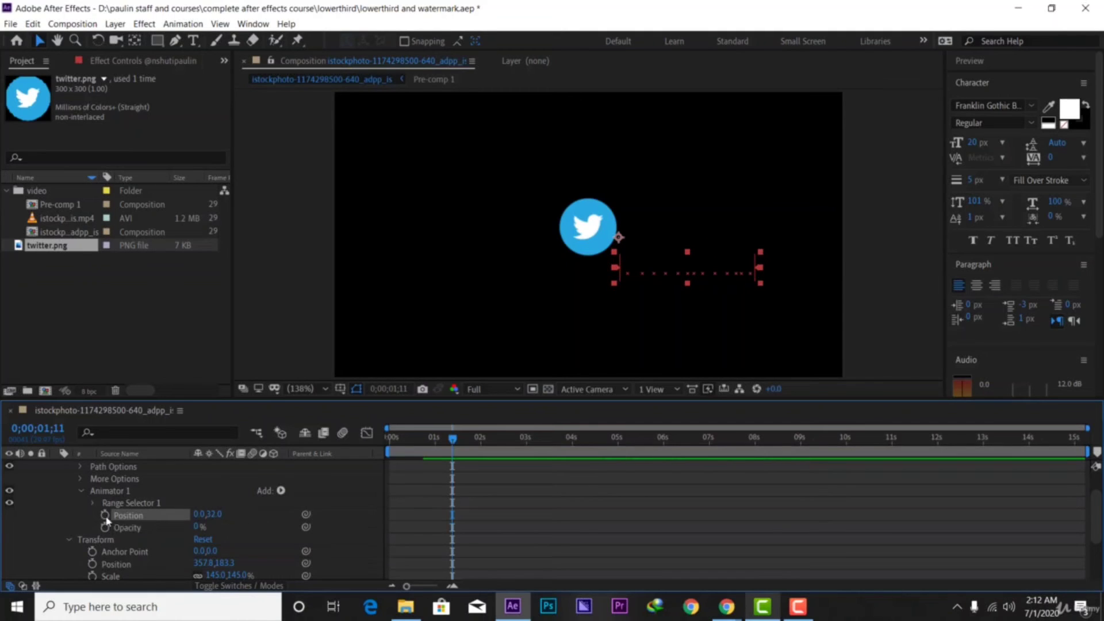
Keyframe Range Selector Start from 0% at 0;00;00;16 to 100% about a second later
click(92, 504)
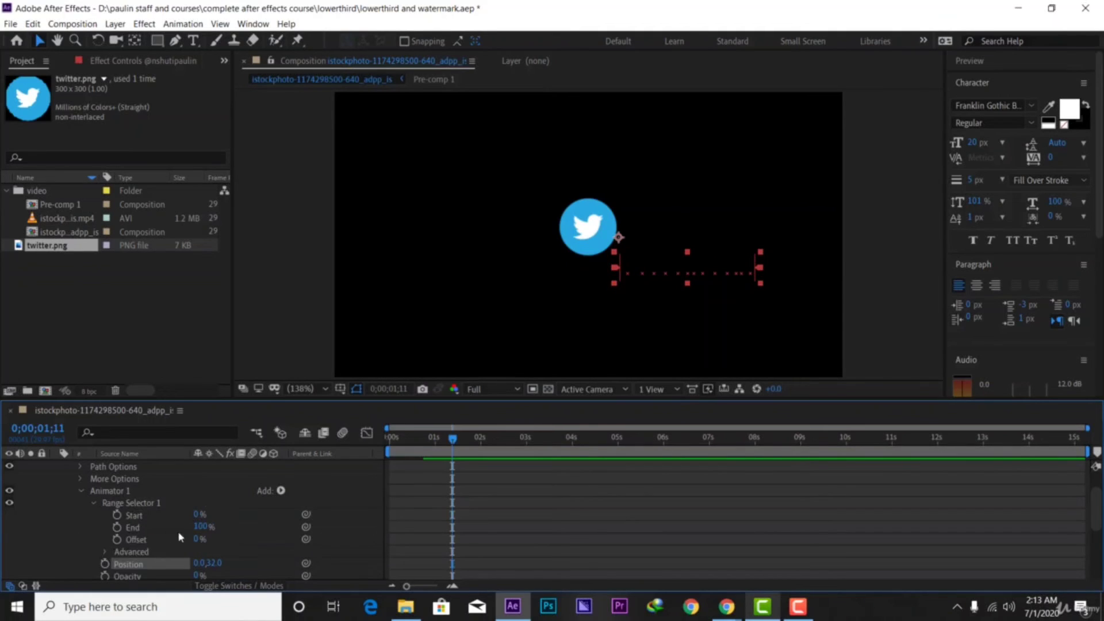
drag(199, 514, 284, 507)
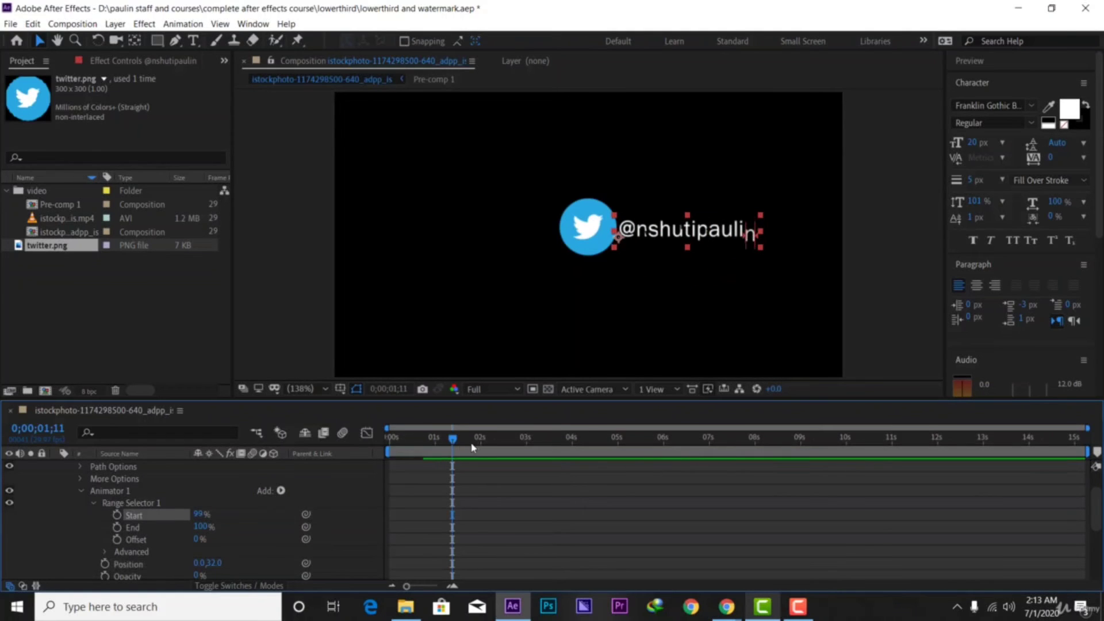
drag(453, 442, 414, 460)
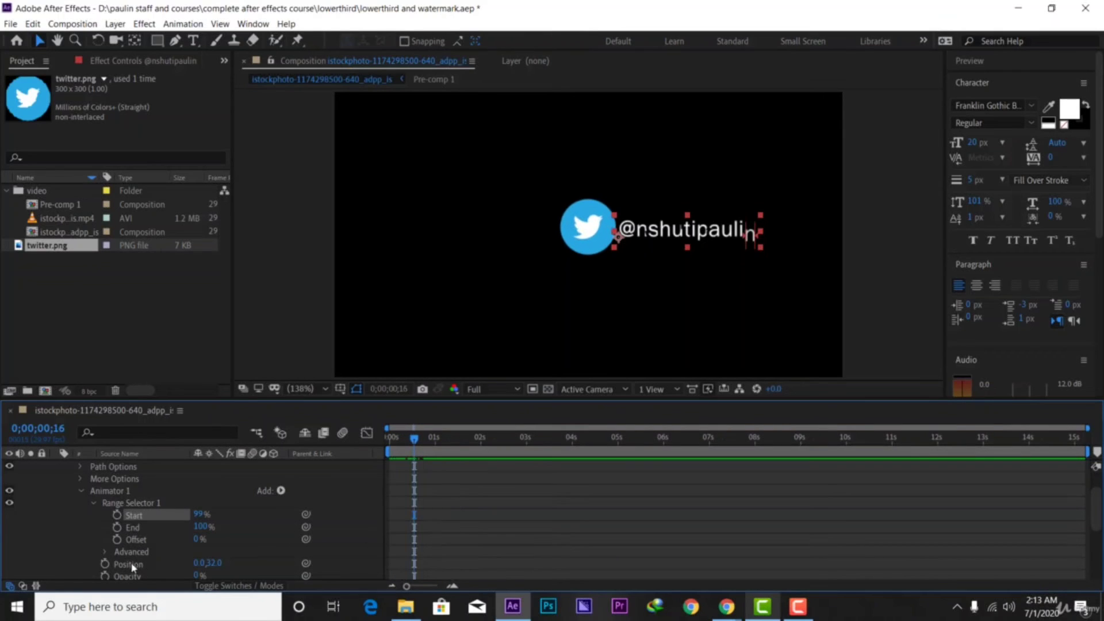
click(117, 517)
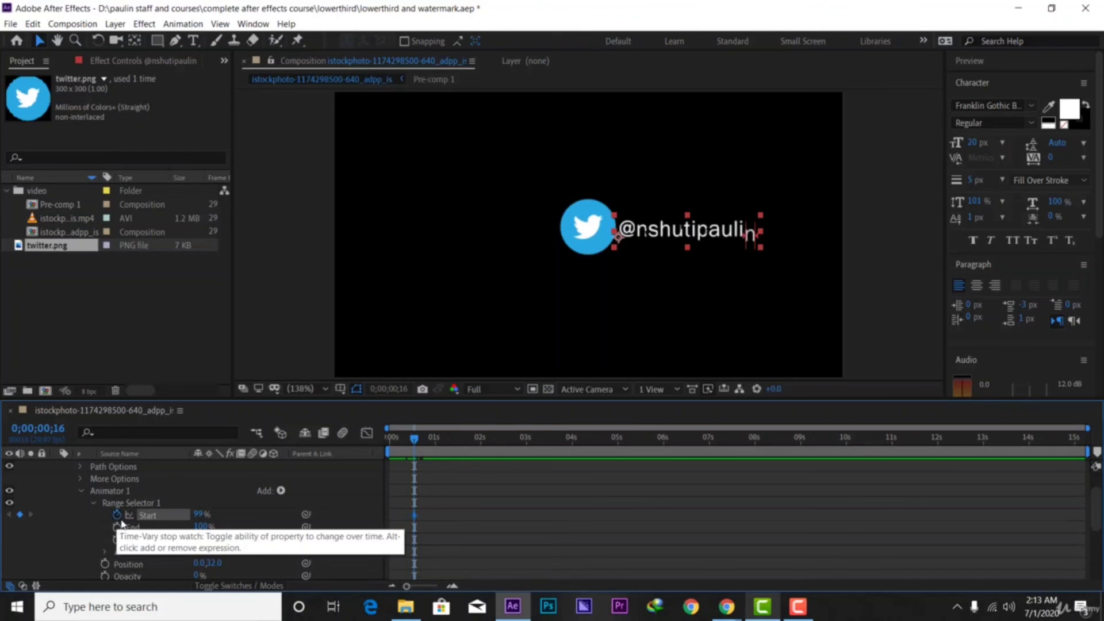
drag(201, 514, 206, 511)
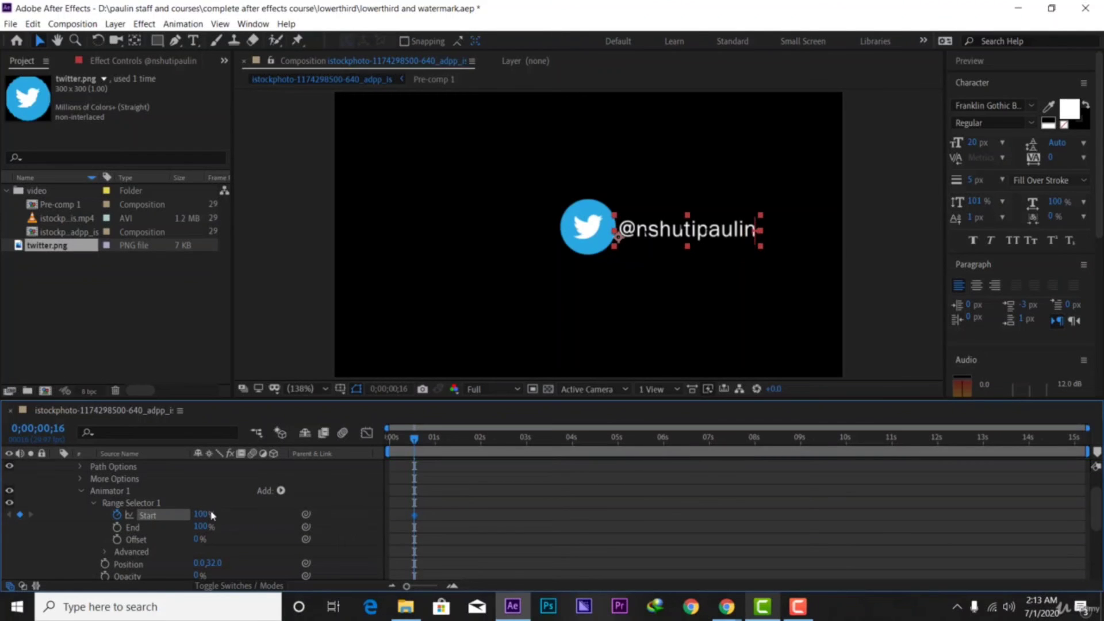
drag(418, 518, 453, 518)
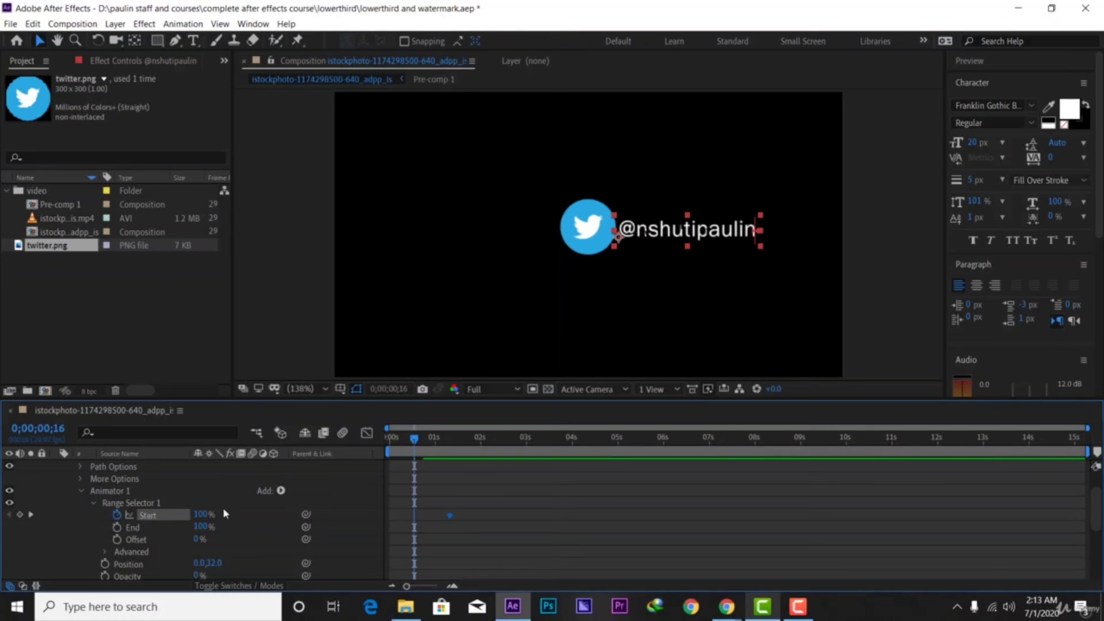
drag(203, 516, 65, 515)
drag(476, 535, 366, 508)
Apply Easy Ease to both Range Selector Start keyframes
right_click(450, 519)
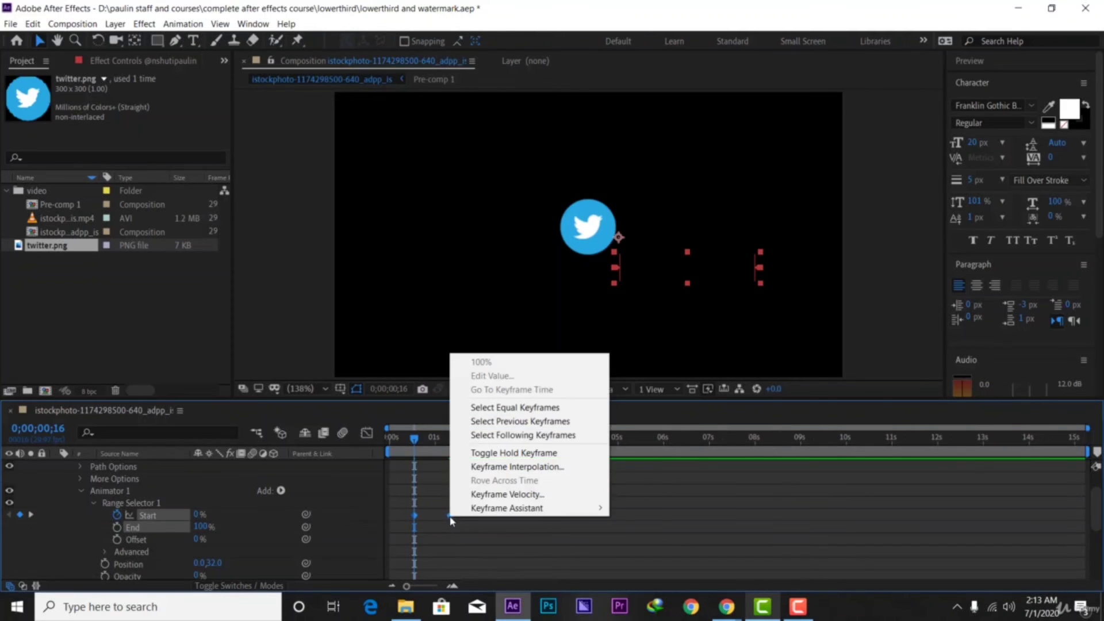
mouse_move(544, 508)
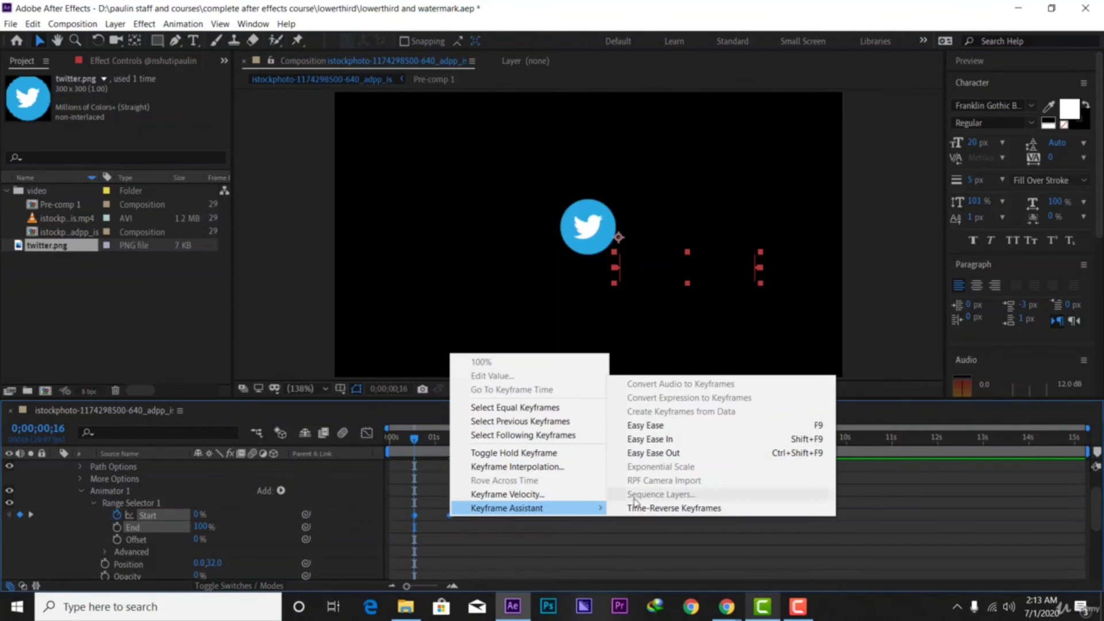
click(682, 433)
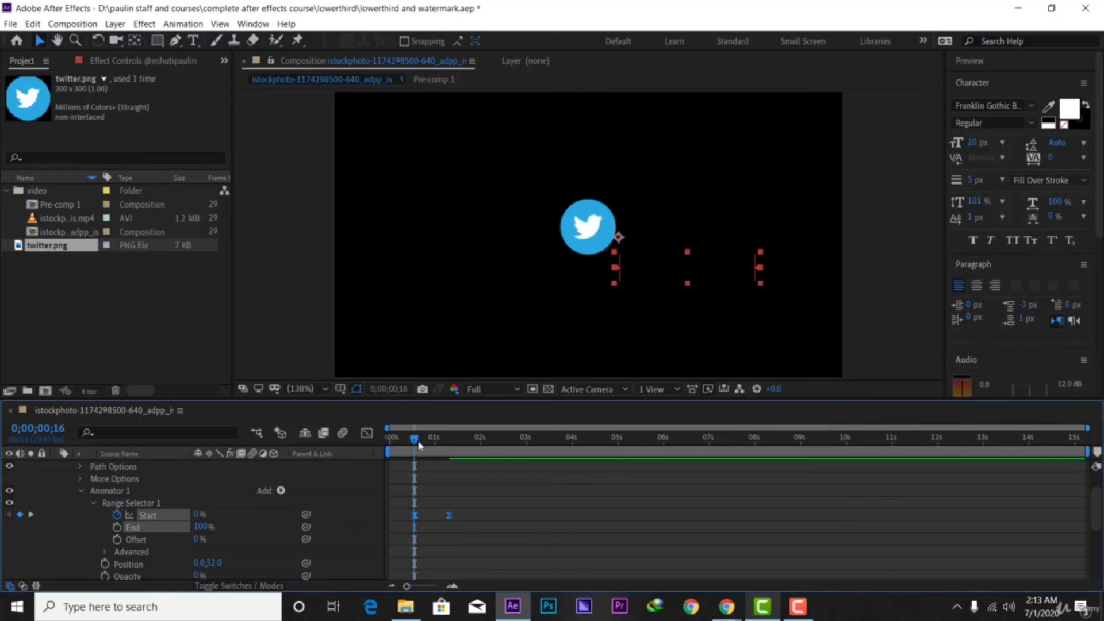
Adjust both Start keyframes on the Graph Editor's speed graph, then return to the timeline
click(367, 432)
right_click(472, 497)
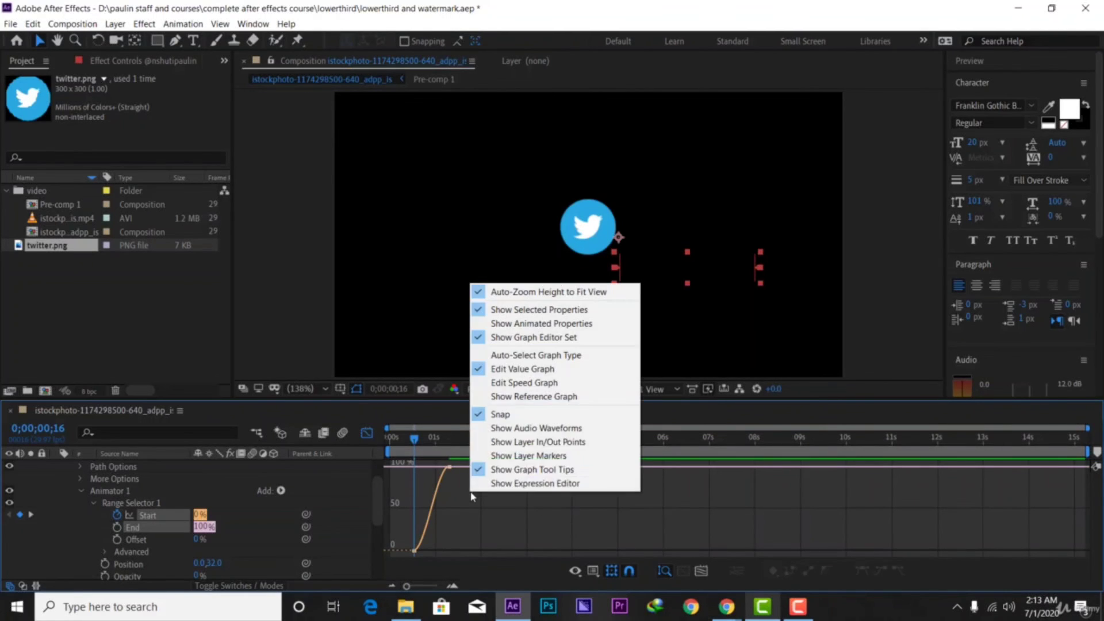
click(522, 383)
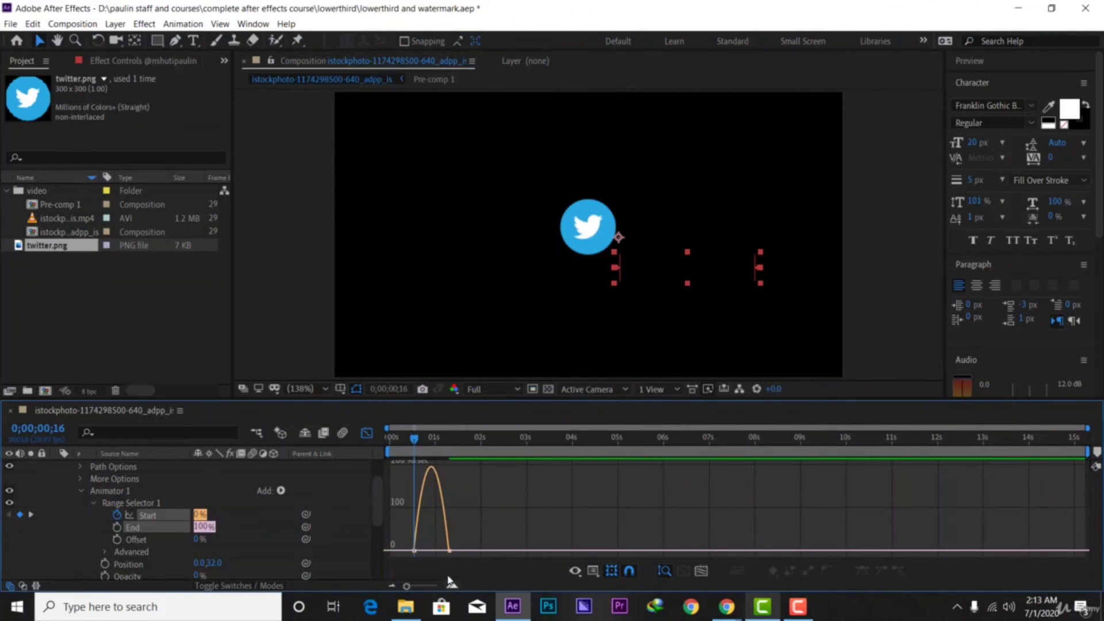
drag(486, 508, 432, 548)
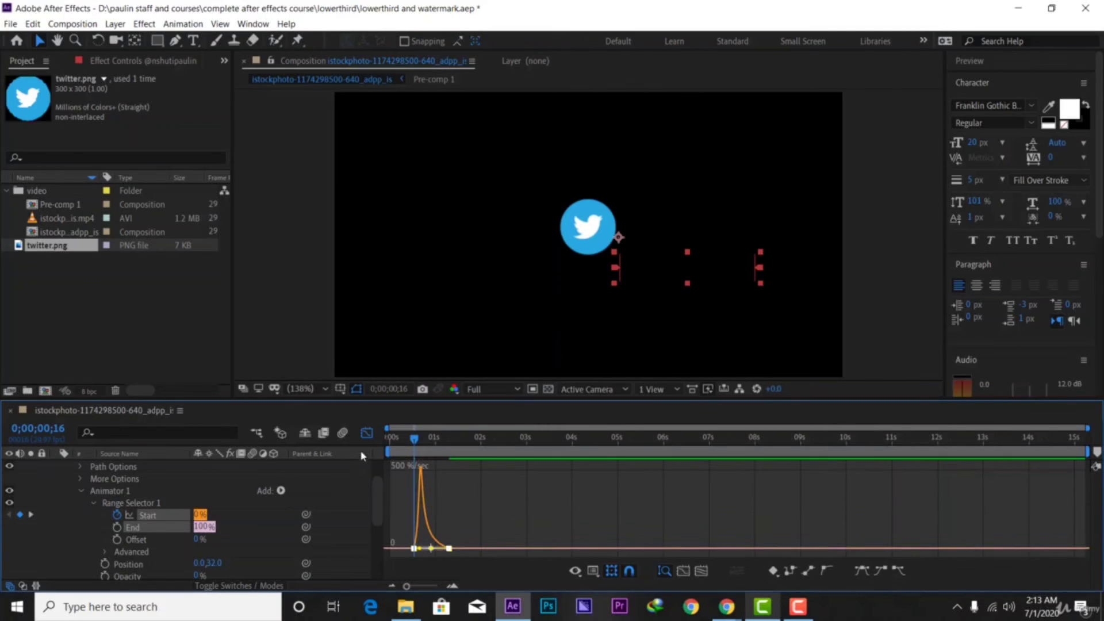
click(367, 433)
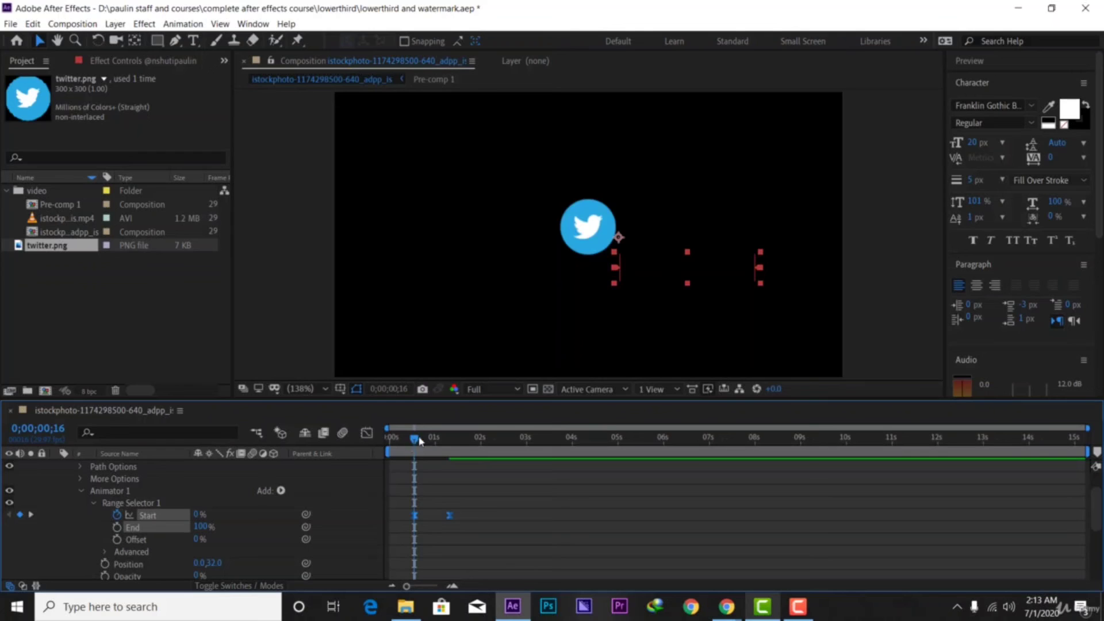
Preview the letter-by-letter text reveal from the composition start
drag(420, 441, 390, 438)
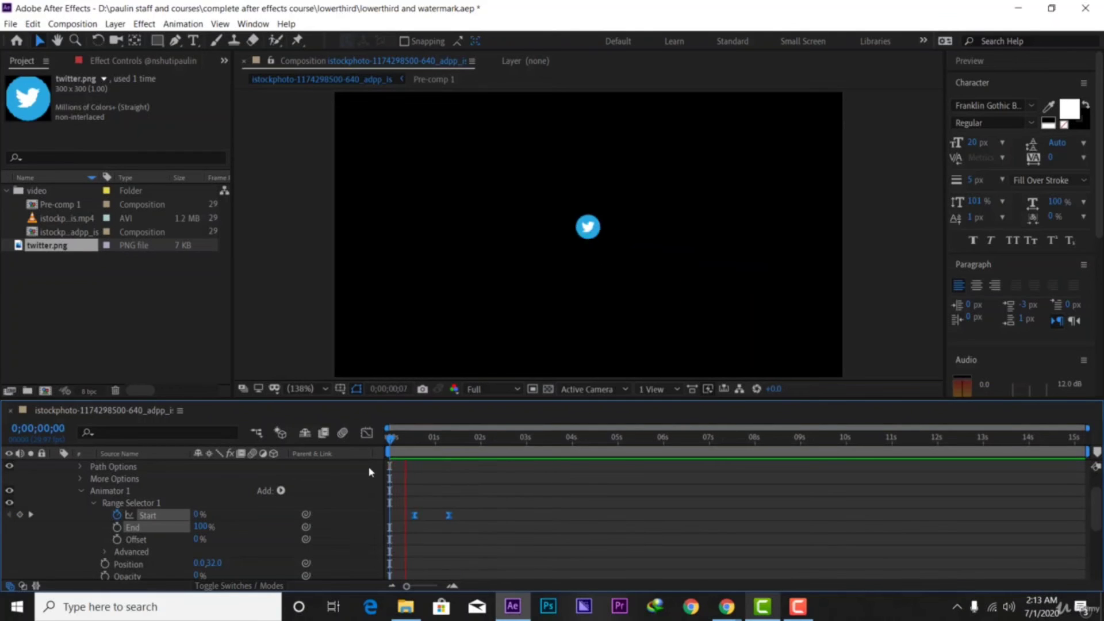
key(space)
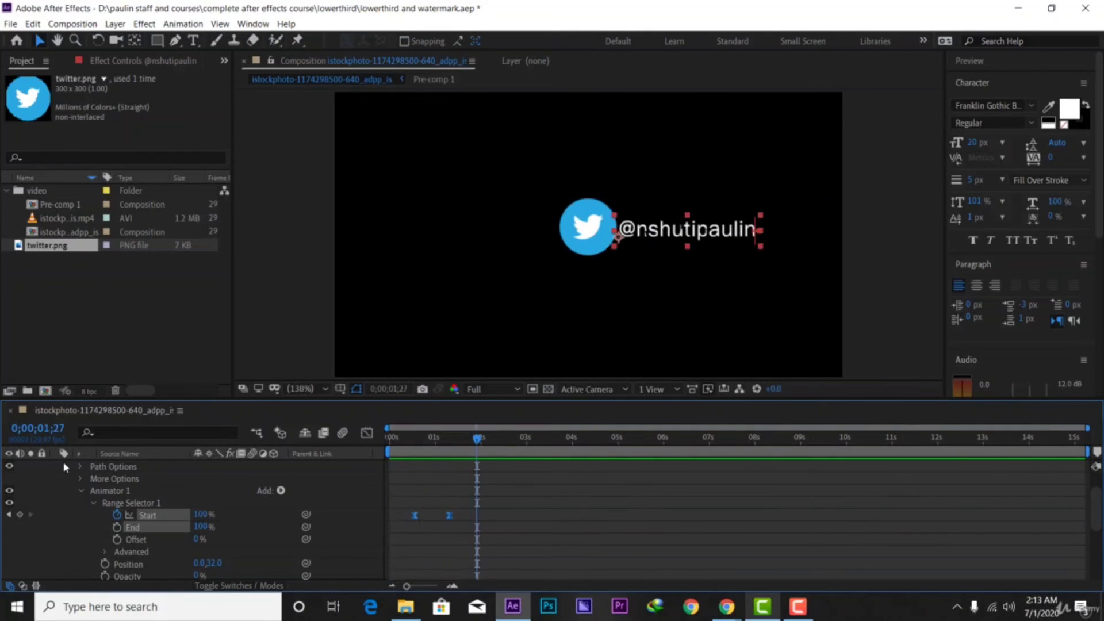
scroll(90, 484, up, 2)
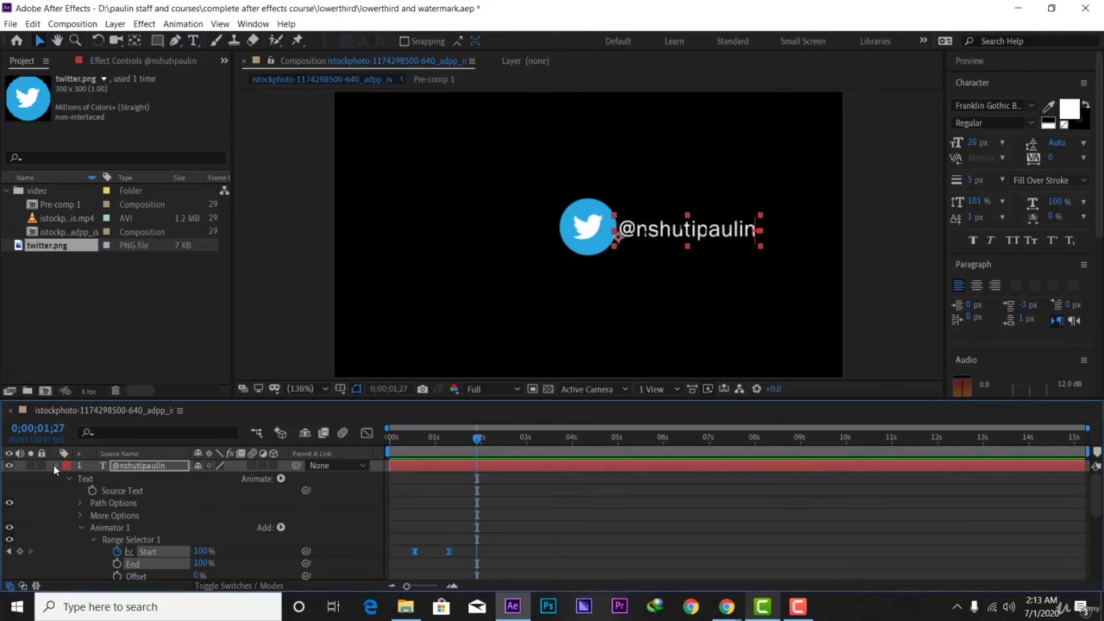
click(55, 467)
key(Home)
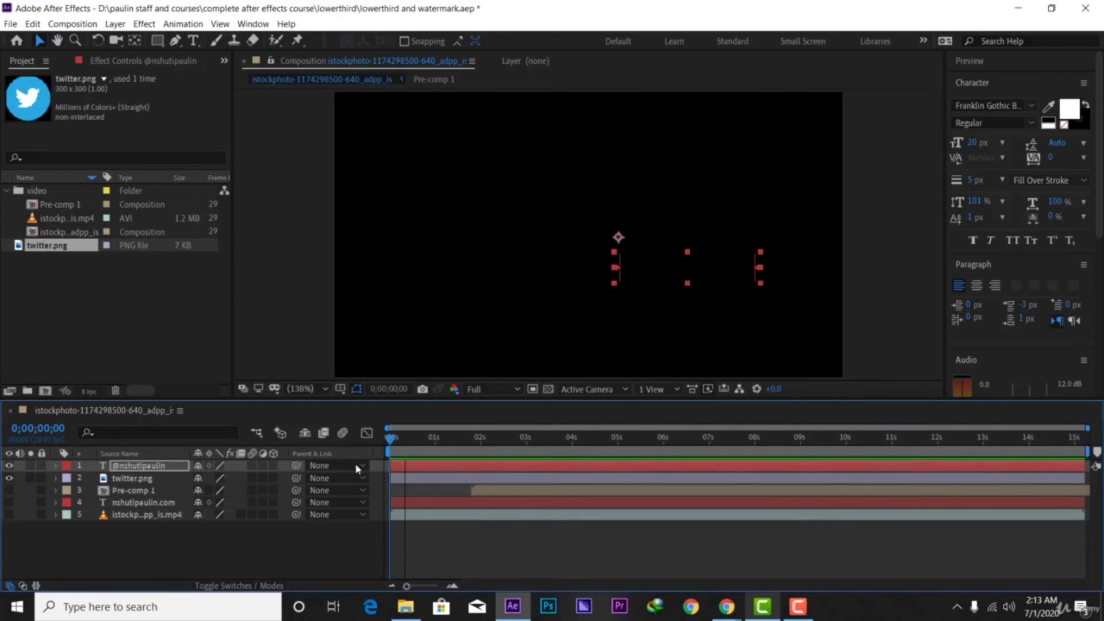
key(space)
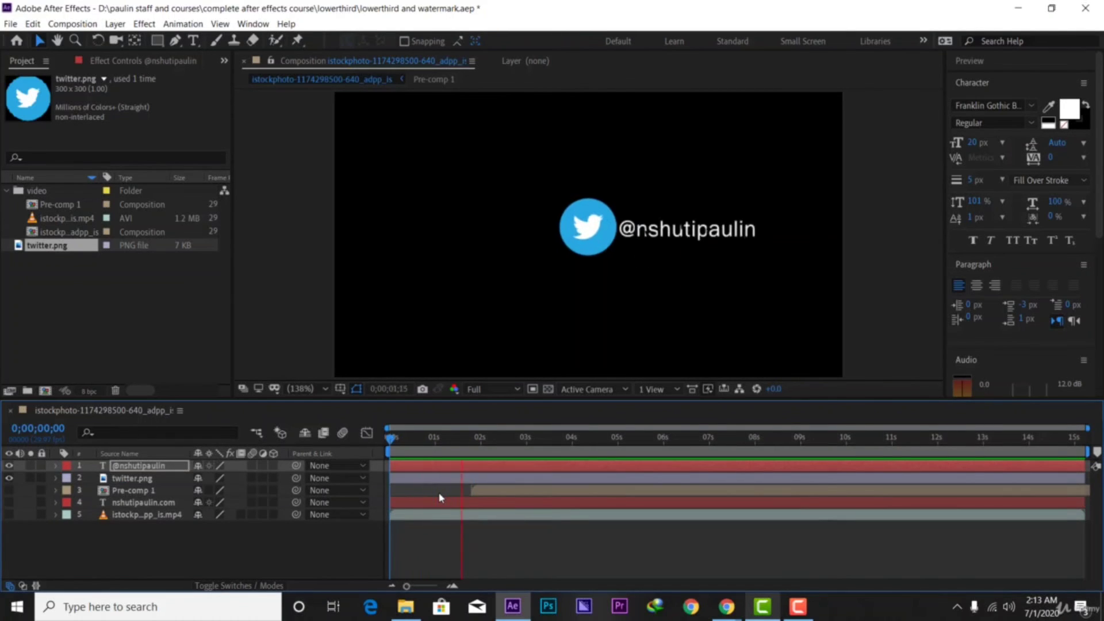
Nudge the handle text level beside the Twitter icon and select the twitter.png layer
click(585, 239)
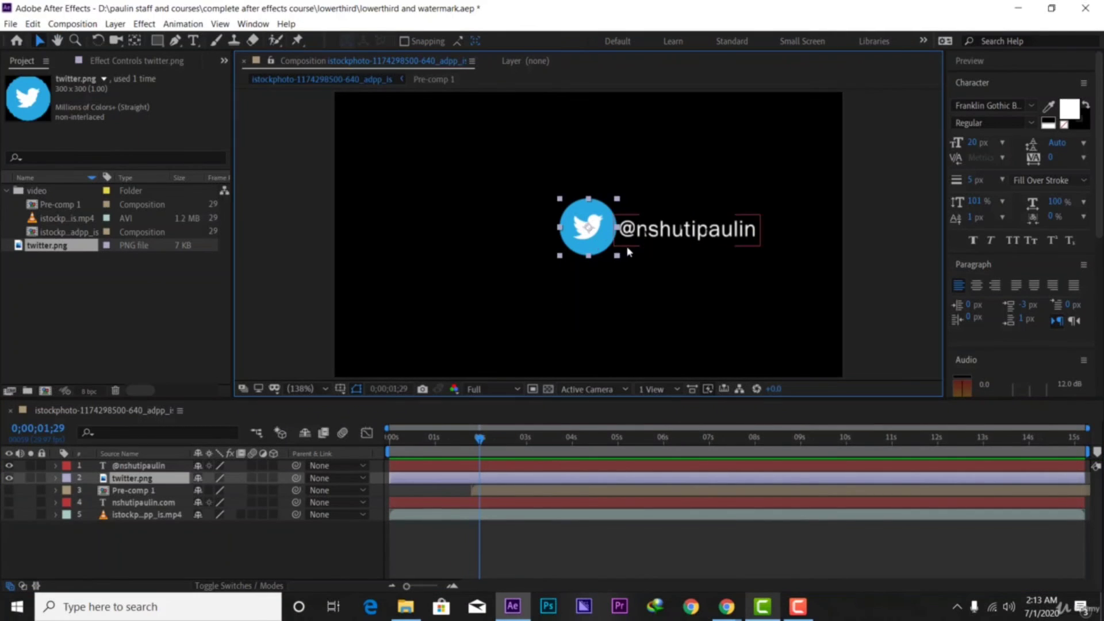
drag(661, 233, 665, 236)
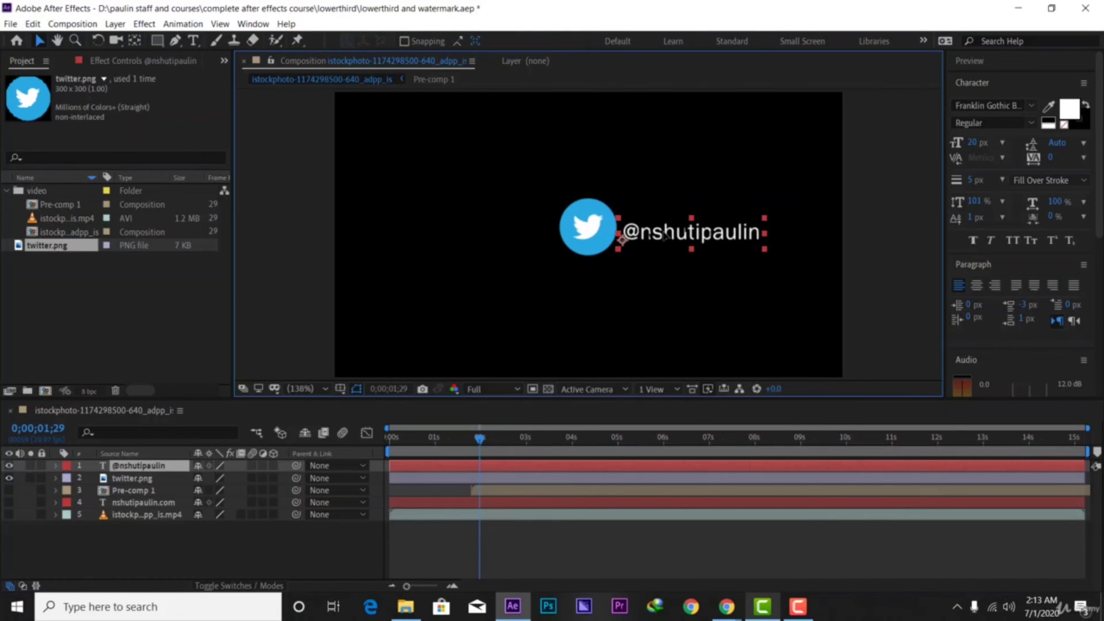
click(427, 470)
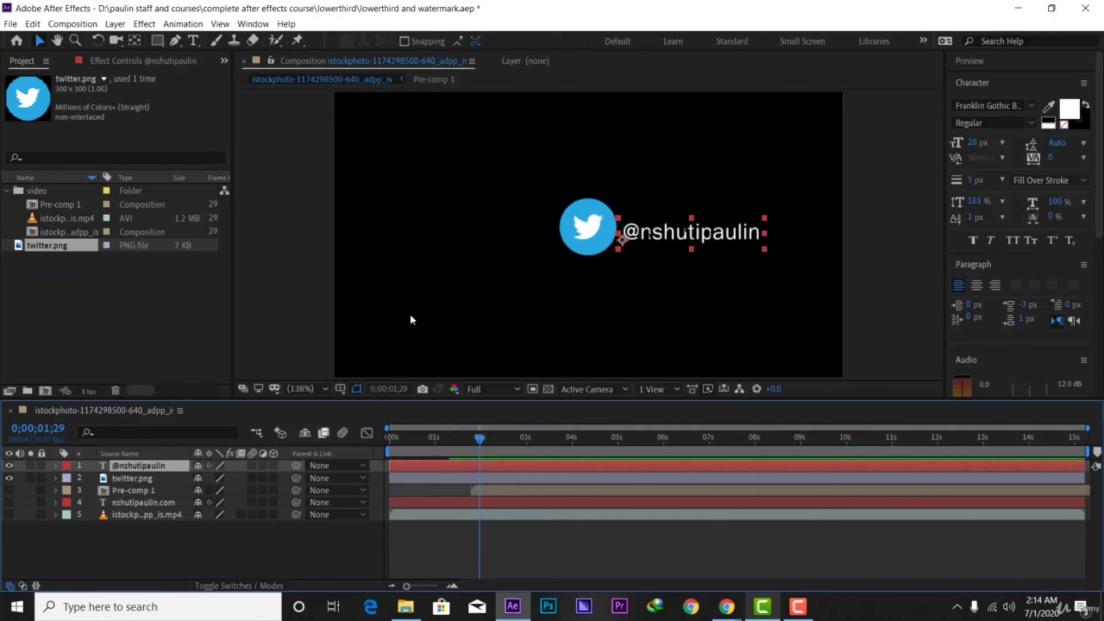
click(426, 479)
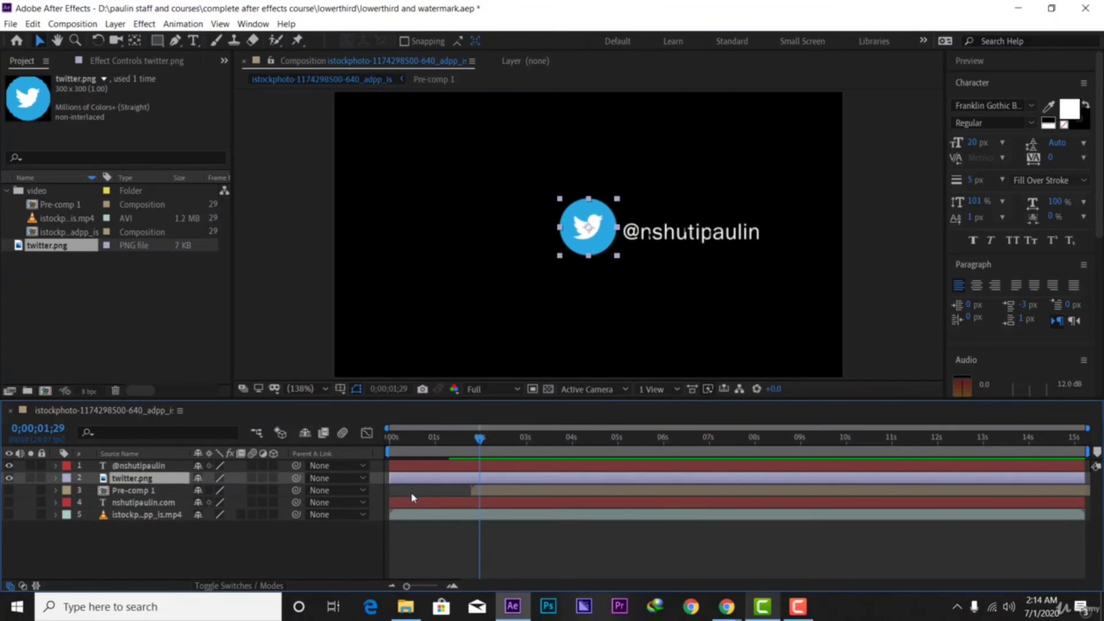
Reduce the Twitter icon's Scale keyframe to 15% and move the handle text left beside it
key(s)
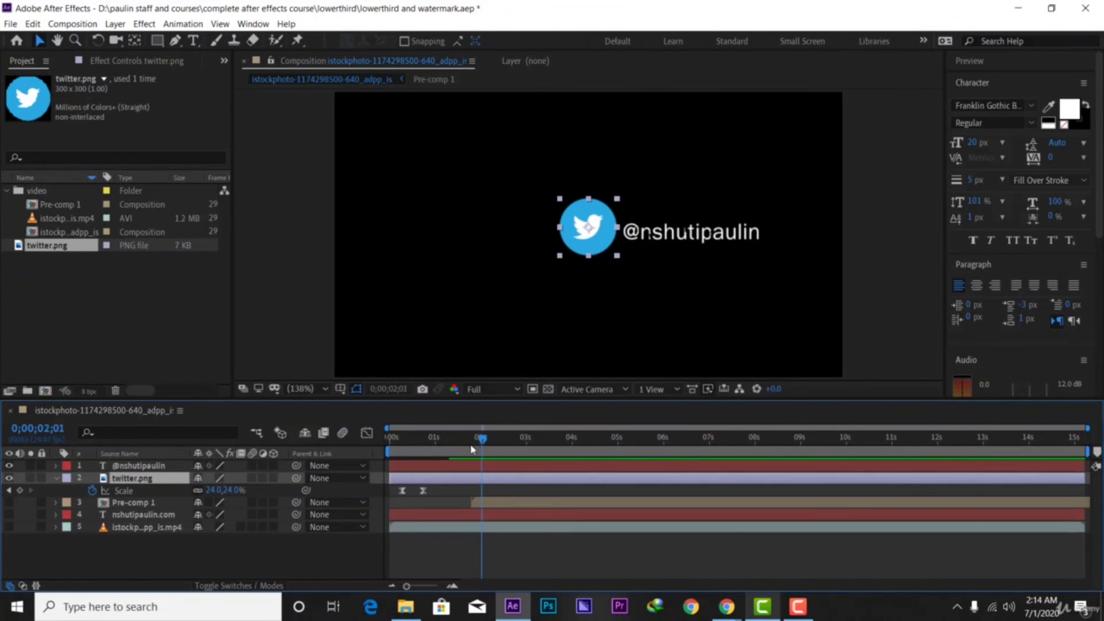
drag(486, 441, 424, 460)
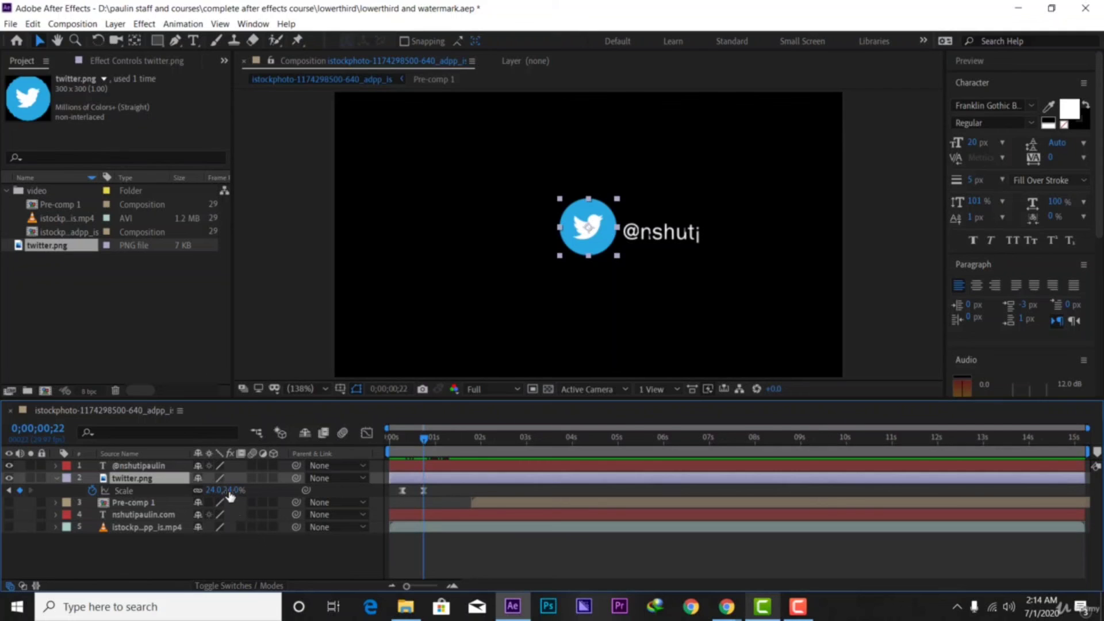
drag(228, 492, 221, 491)
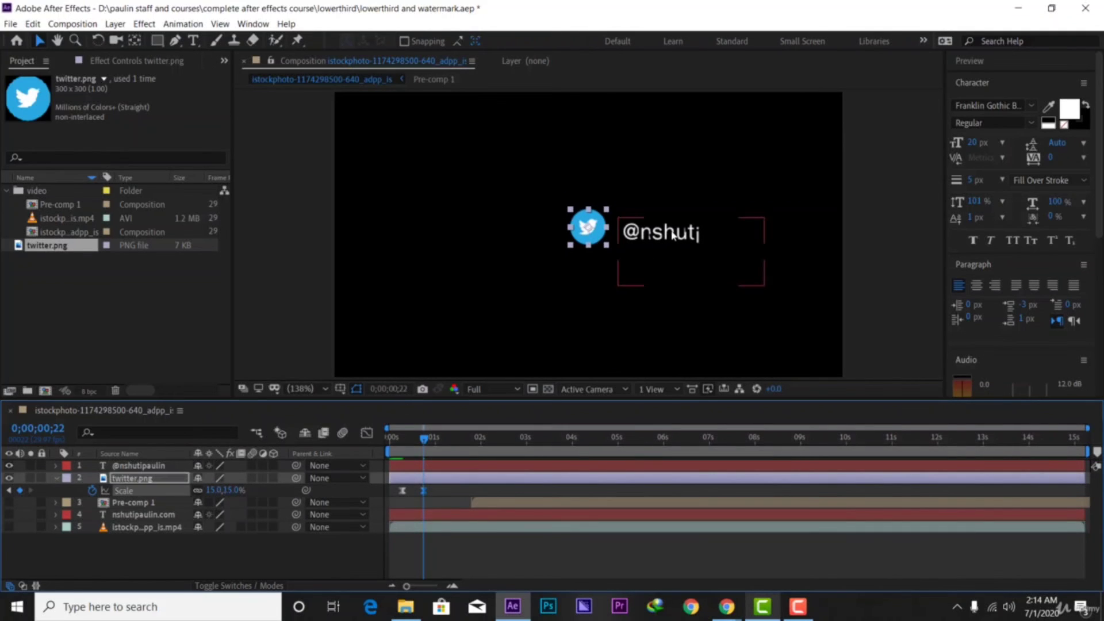
drag(673, 235, 659, 232)
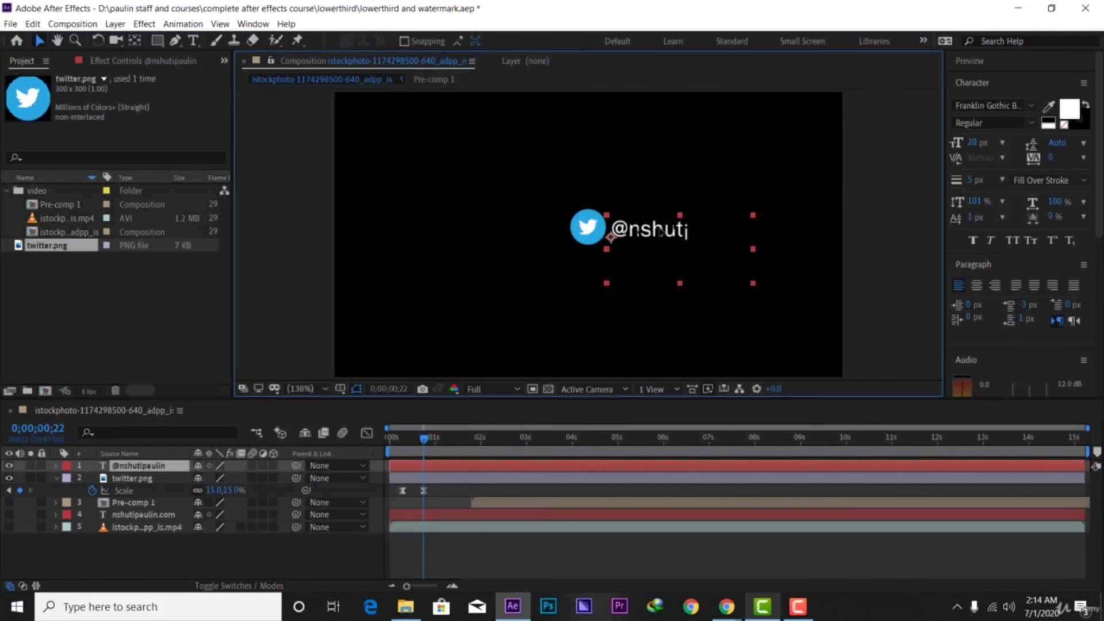
drag(249, 488, 233, 489)
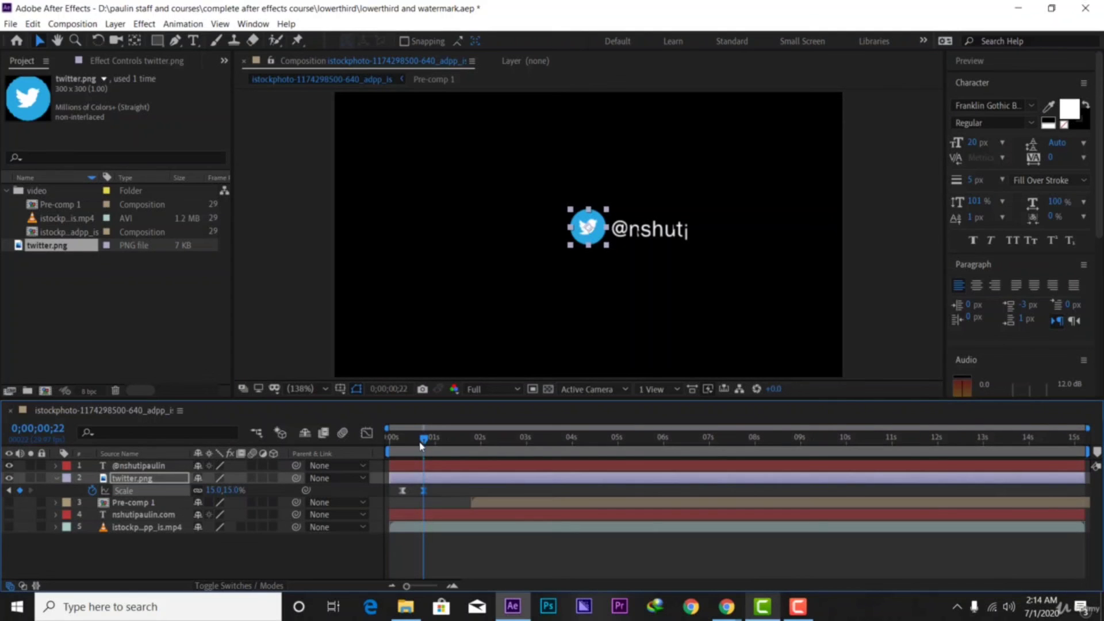
key(space)
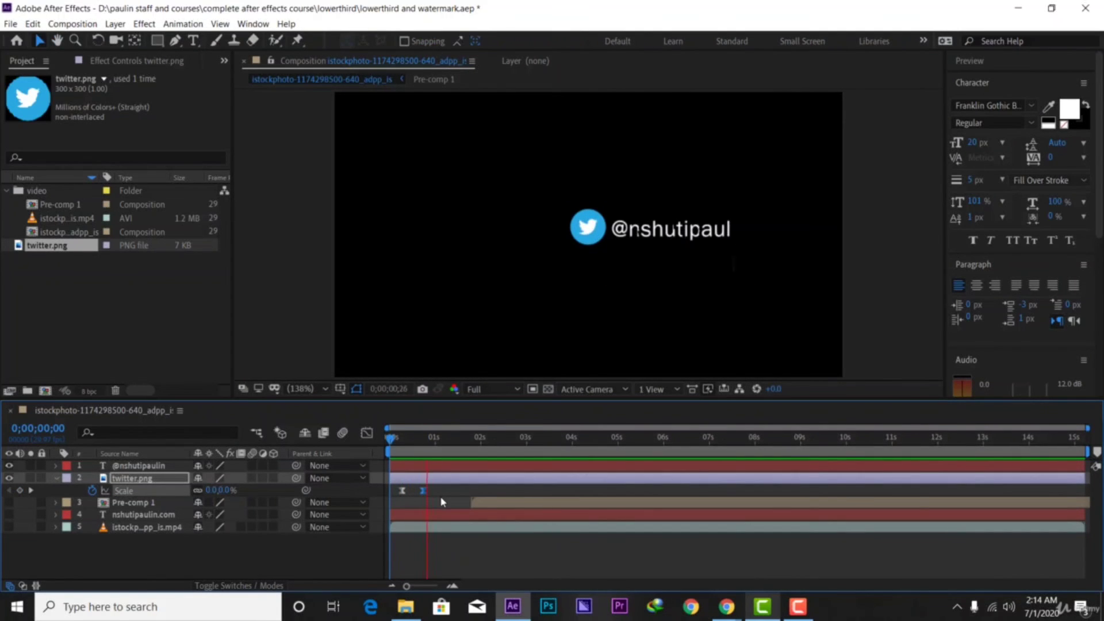
Collapse twitter.png's properties and select both the handle text and twitter.png layers
key(space)
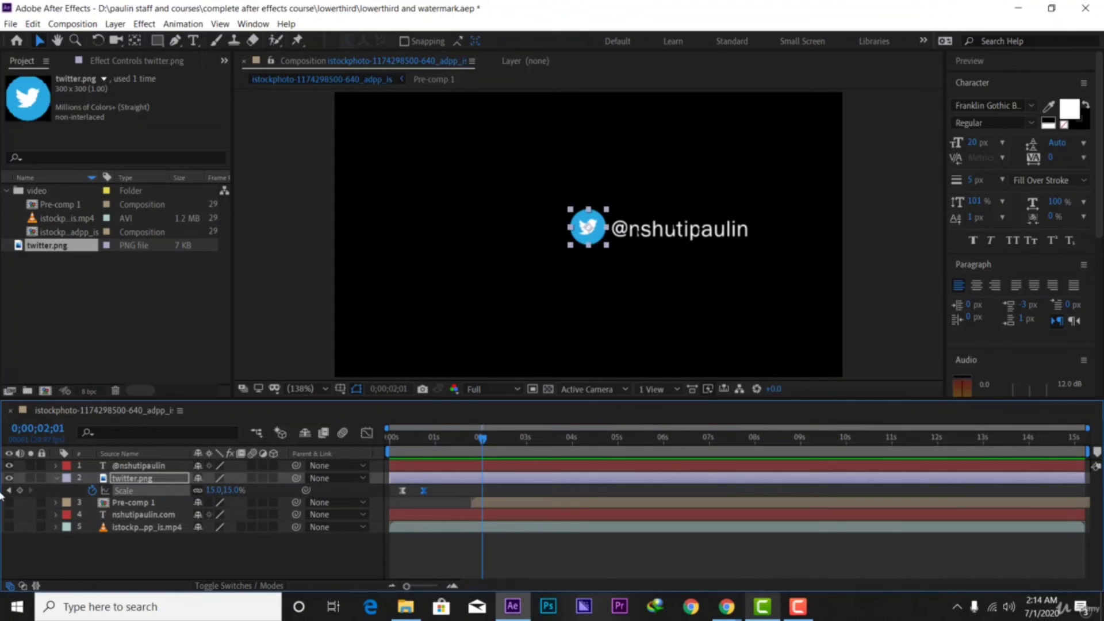
click(56, 478)
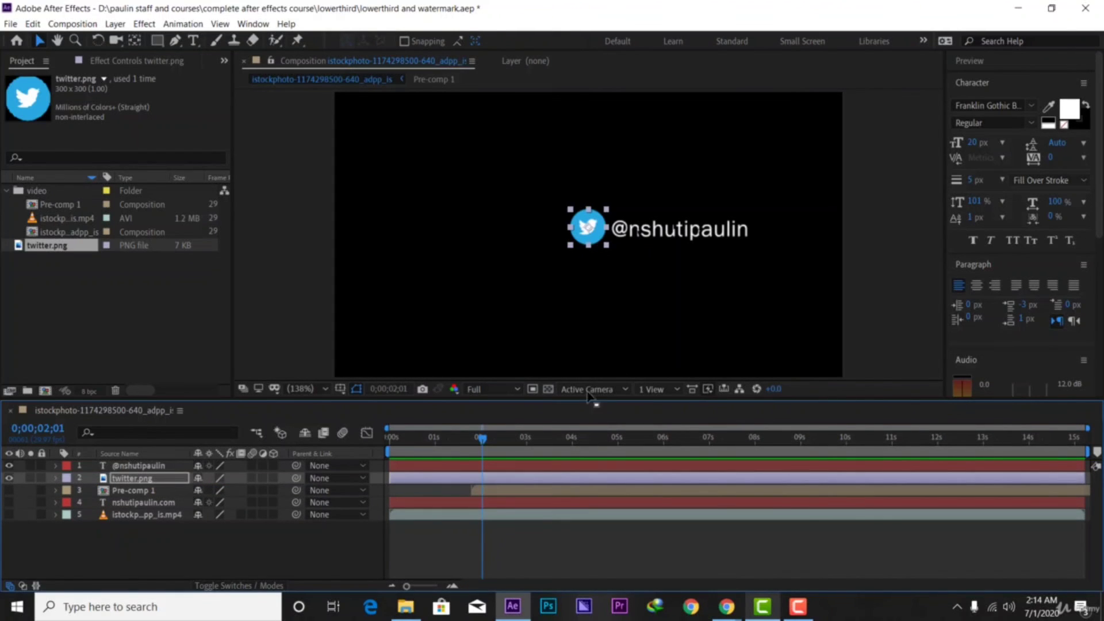
ctrl+click(146, 468)
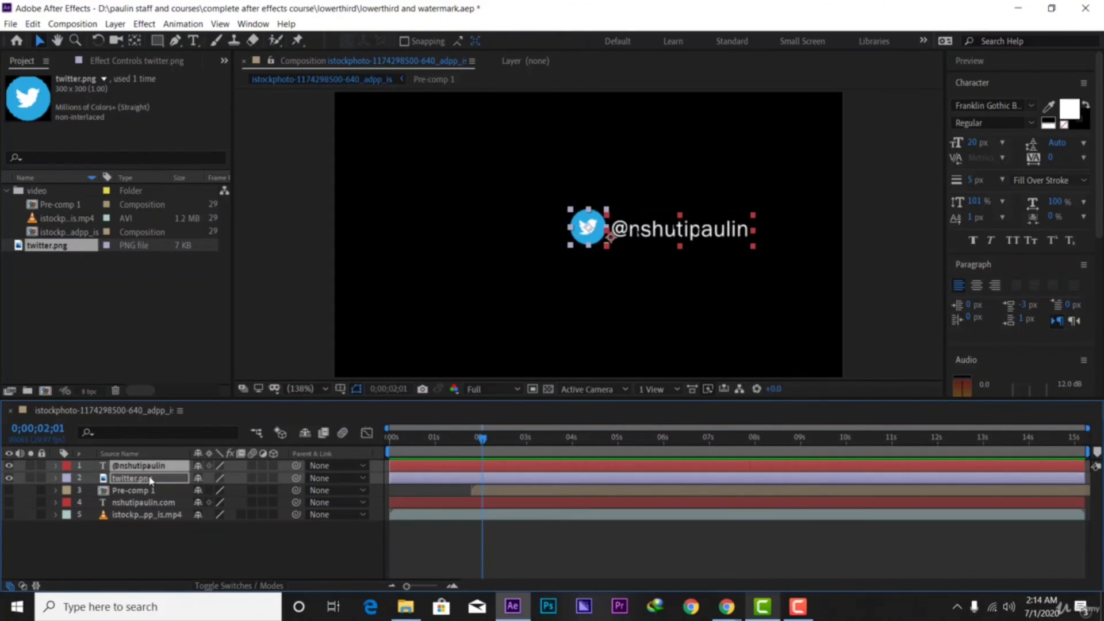
ctrl+click(151, 480)
ctrl+click(154, 485)
Pre-compose the icon and handle layers into a new comp named 'social media lowerthird'
right_click(148, 483)
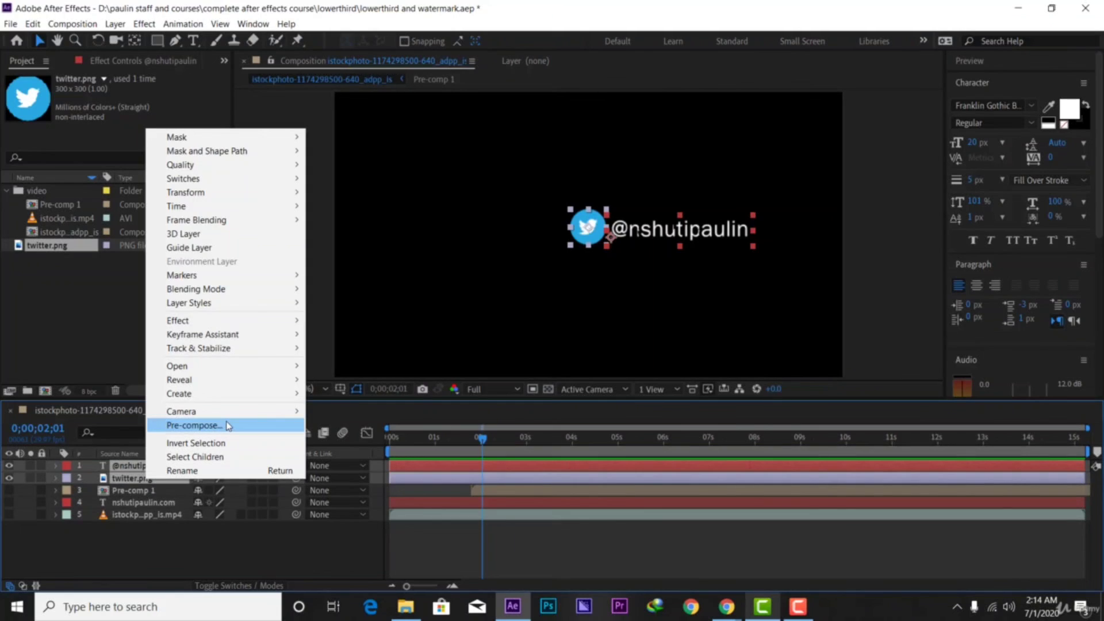
click(194, 426)
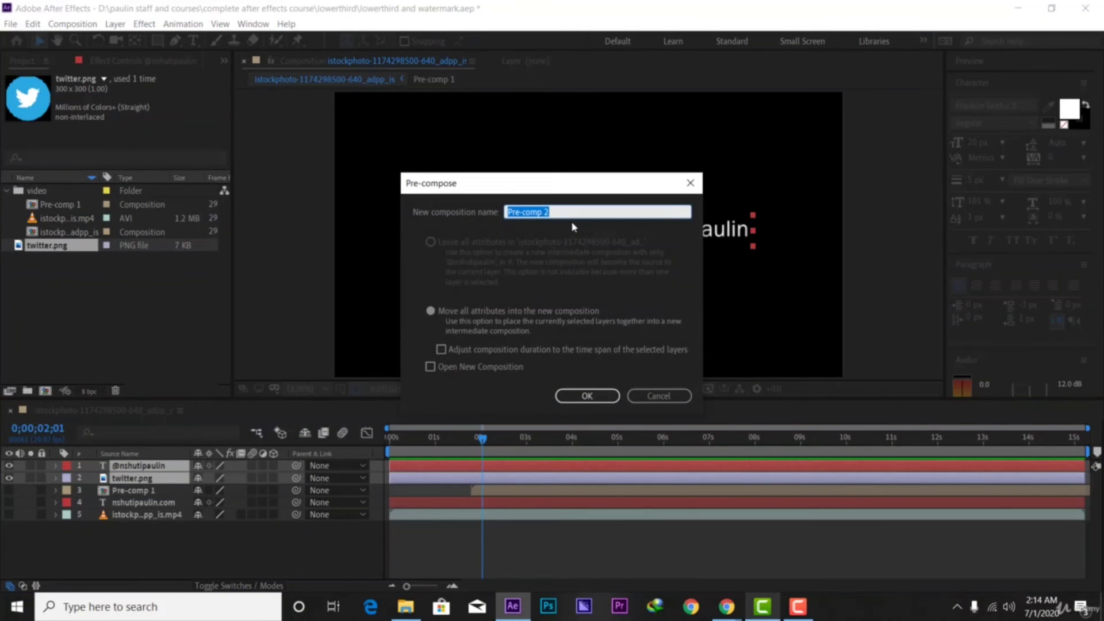
key(BackSpace)
text(social media lowerthird)
click(586, 395)
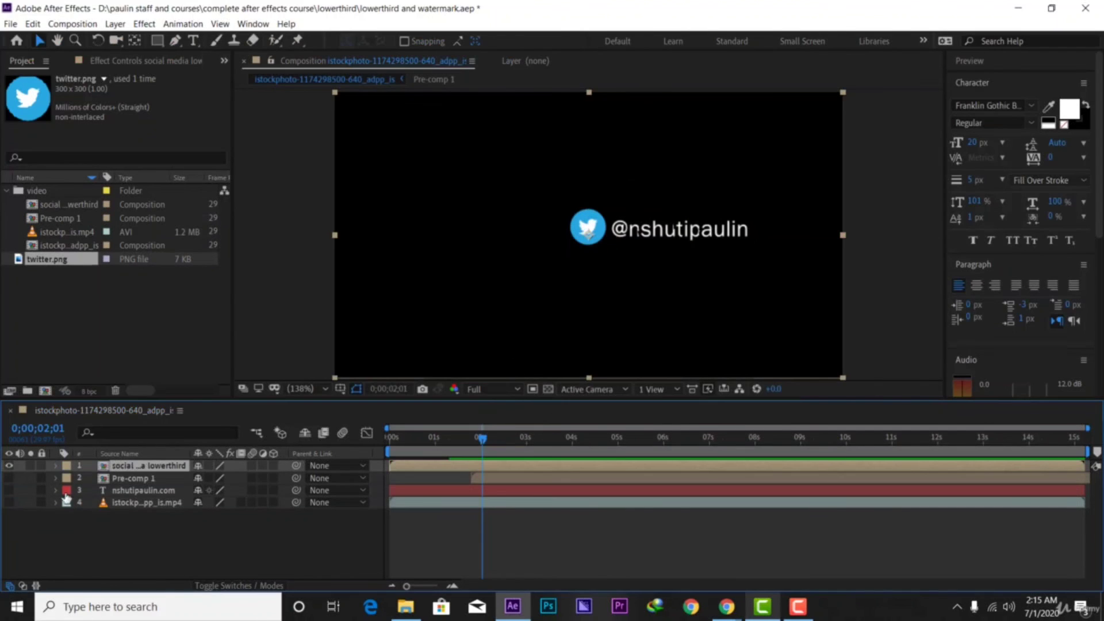
Unhide the istock video layer and drag the social media lowerthird precomp to the bottom-left corner
click(9, 502)
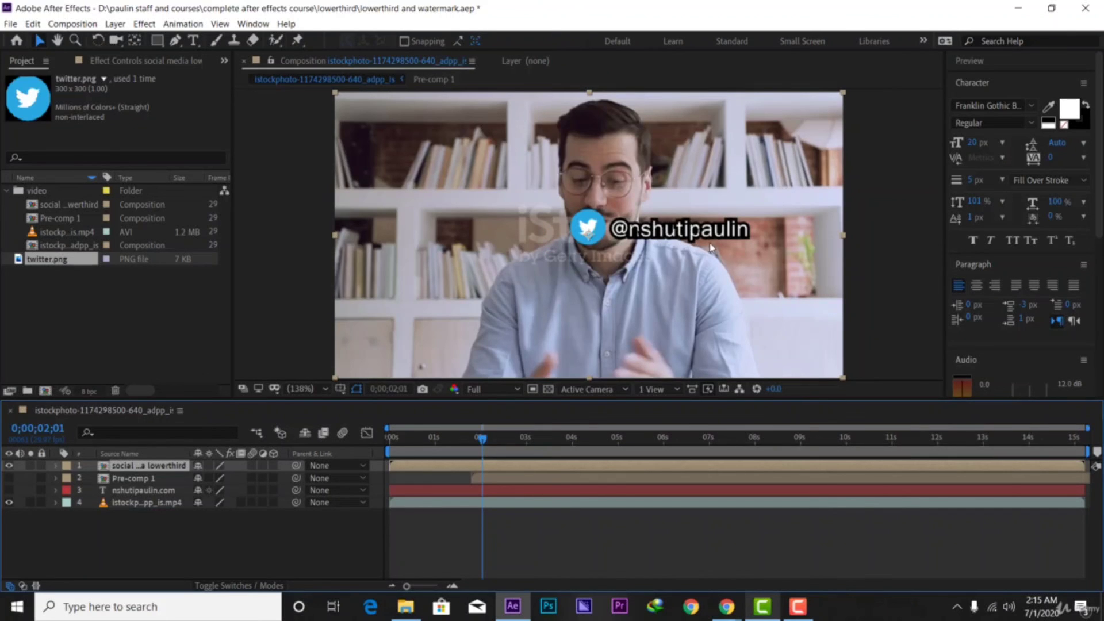
drag(760, 263, 546, 382)
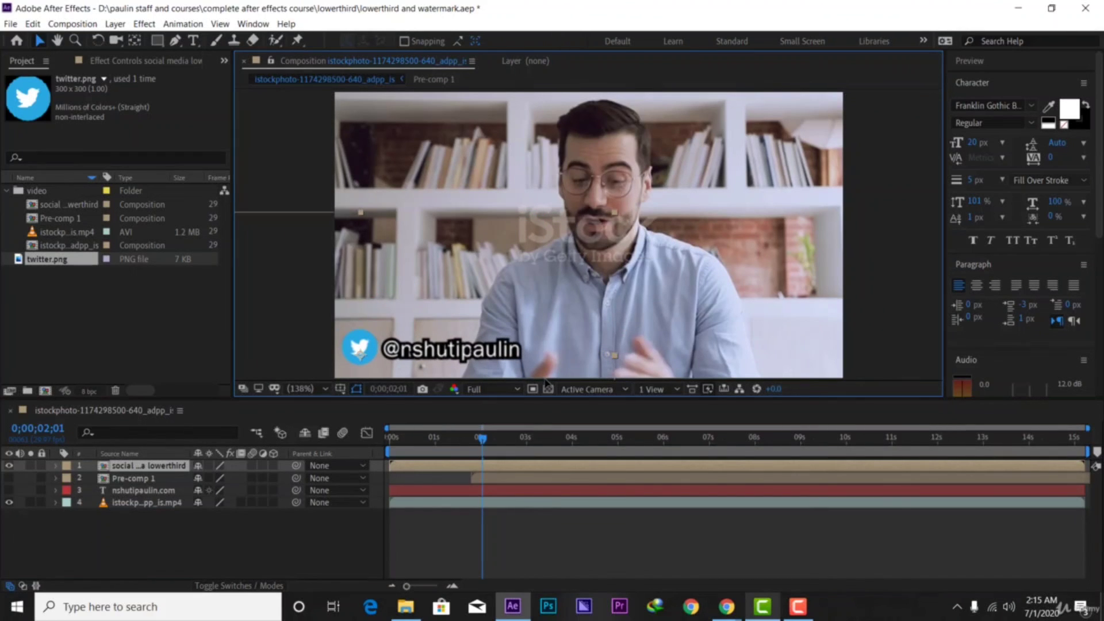
click(196, 568)
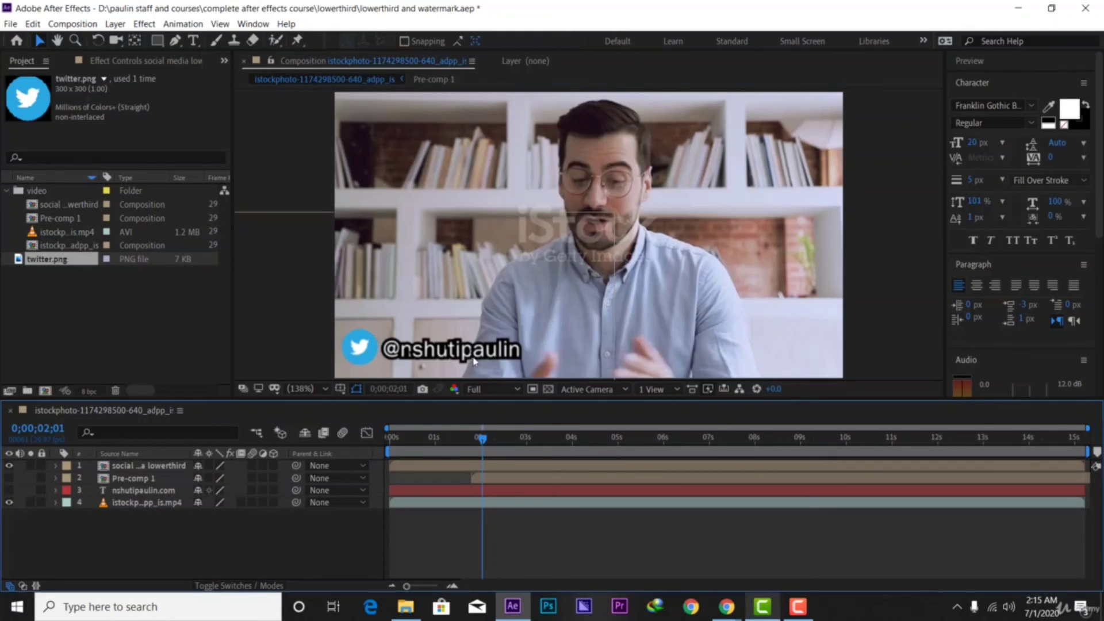
click(444, 361)
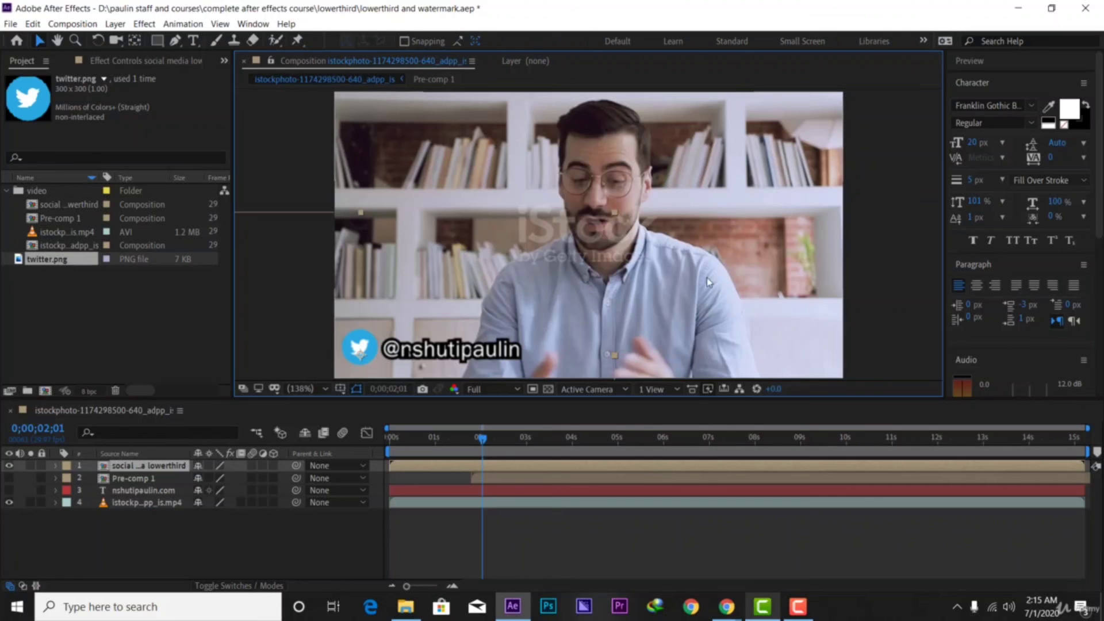
Inside the social media lowerthird comp, change the handle text font to Franklin Gothic Demi
double_click(134, 470)
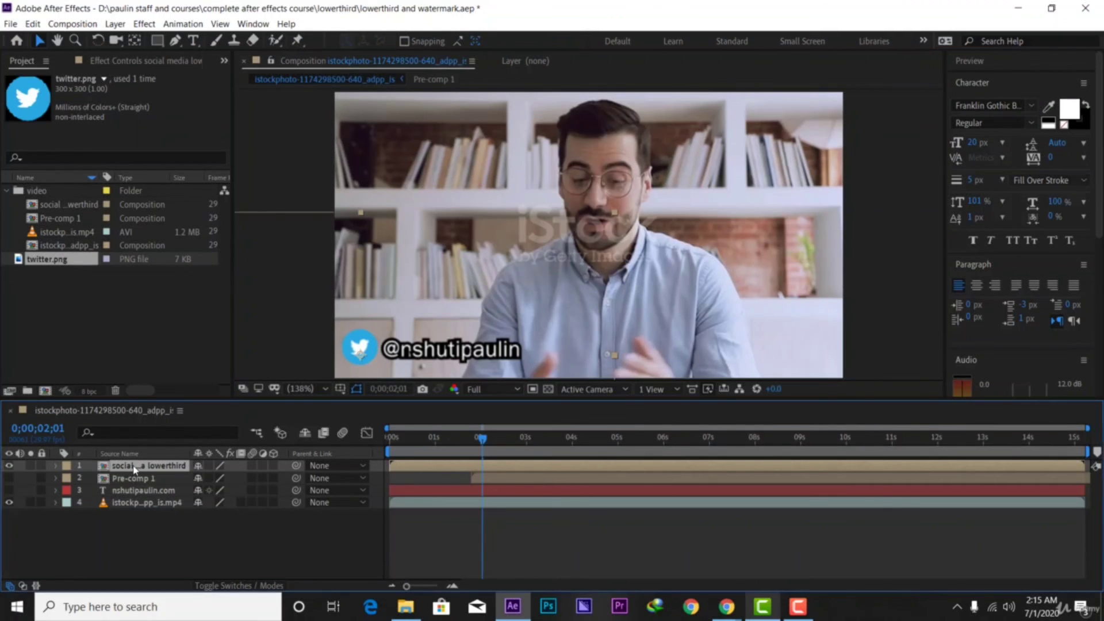
click(666, 228)
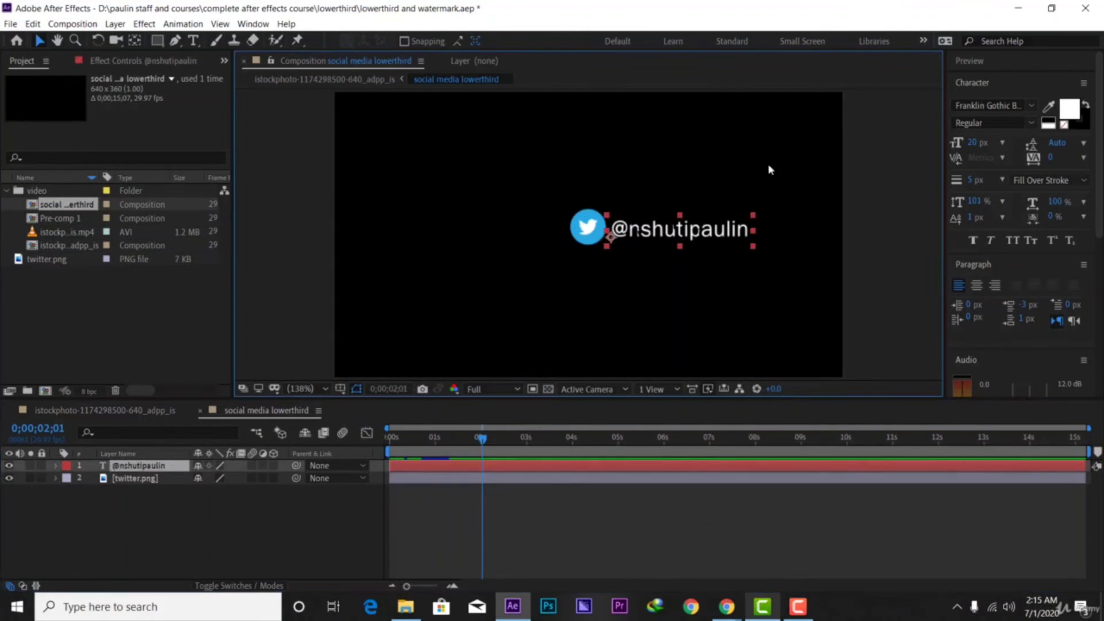
click(1029, 106)
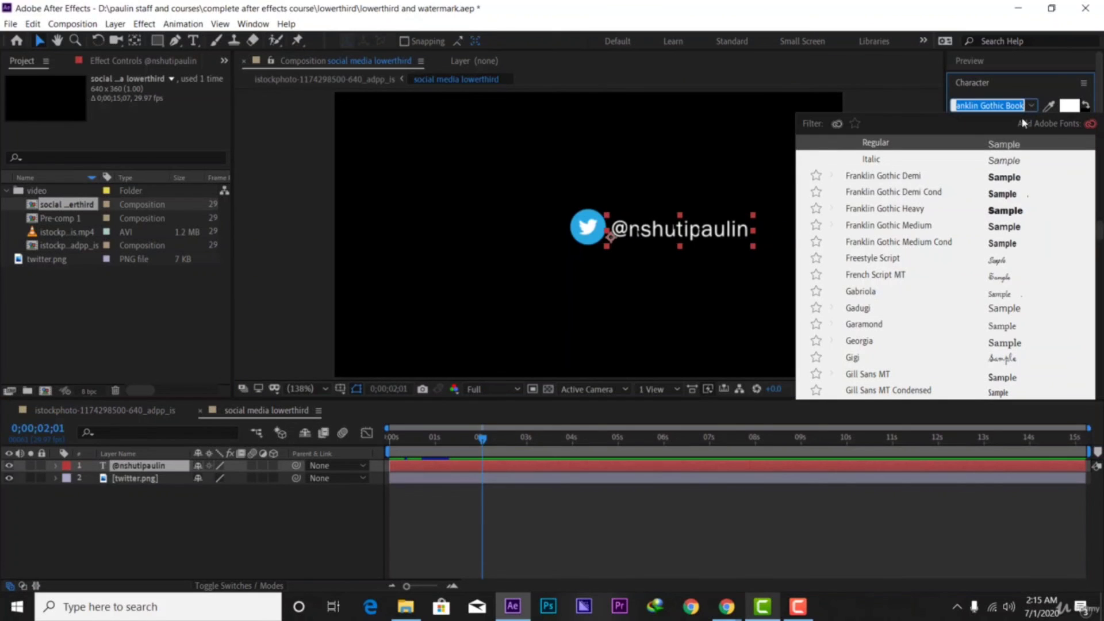
scroll(885, 266, down, 1)
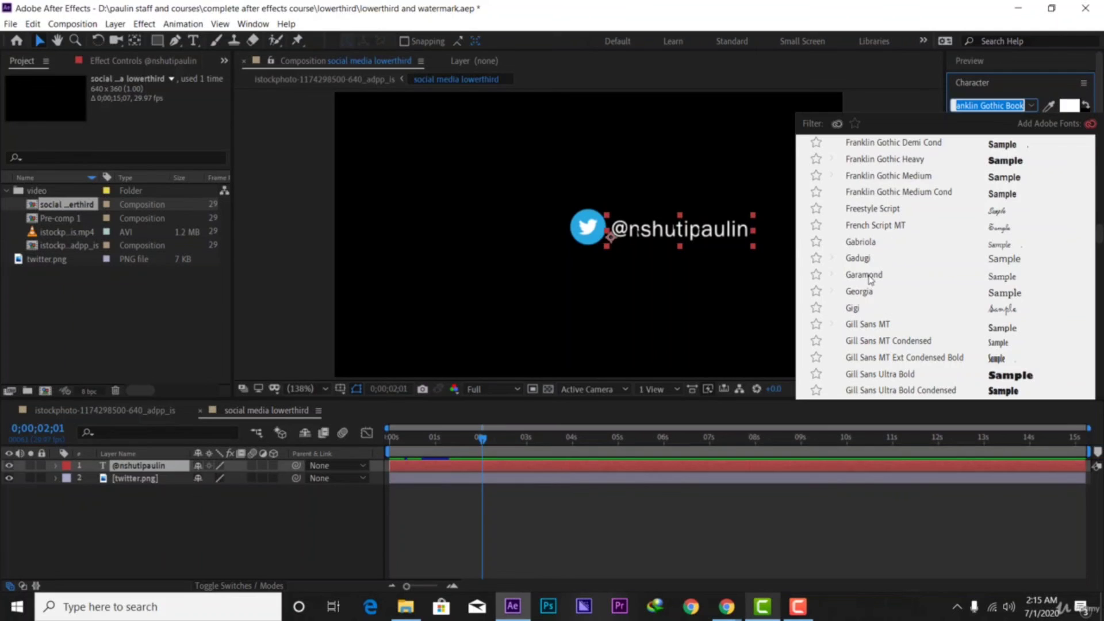
scroll(870, 285, up, 3)
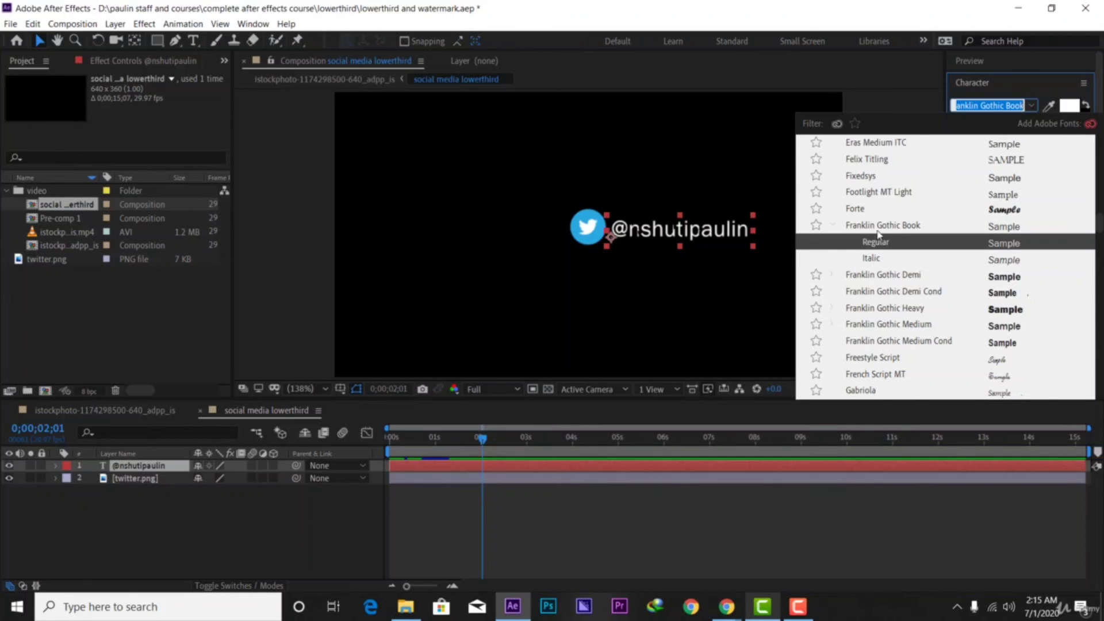
click(864, 276)
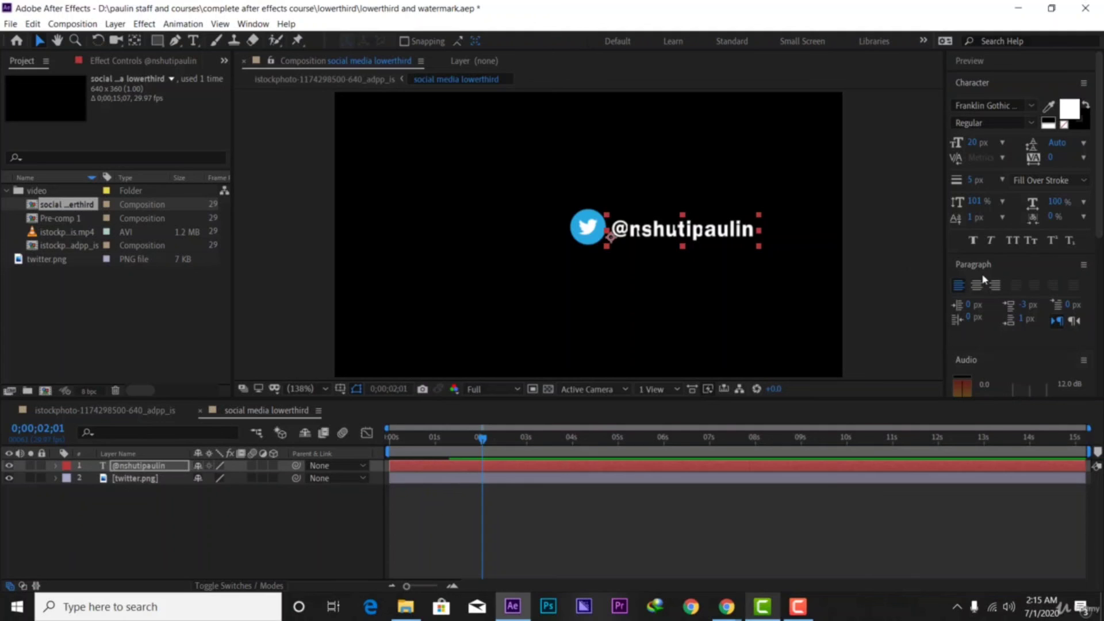
scroll(996, 266, down, 3)
scroll(1053, 208, up, 4)
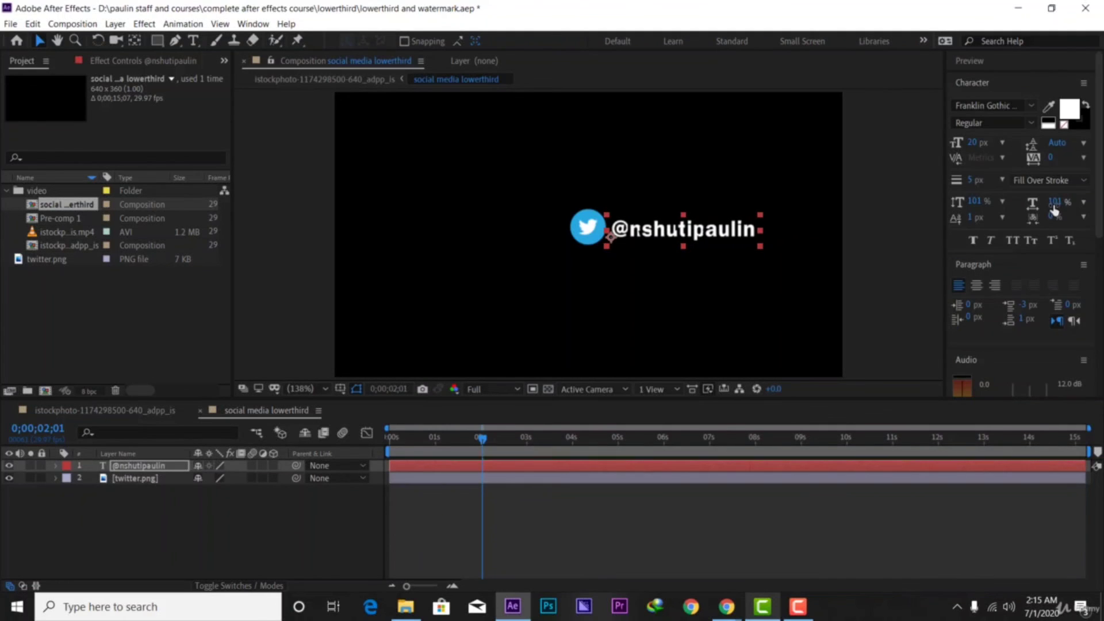
Make the handle text white (FFFFFF) and preview it over the main istockphoto composition
click(1068, 108)
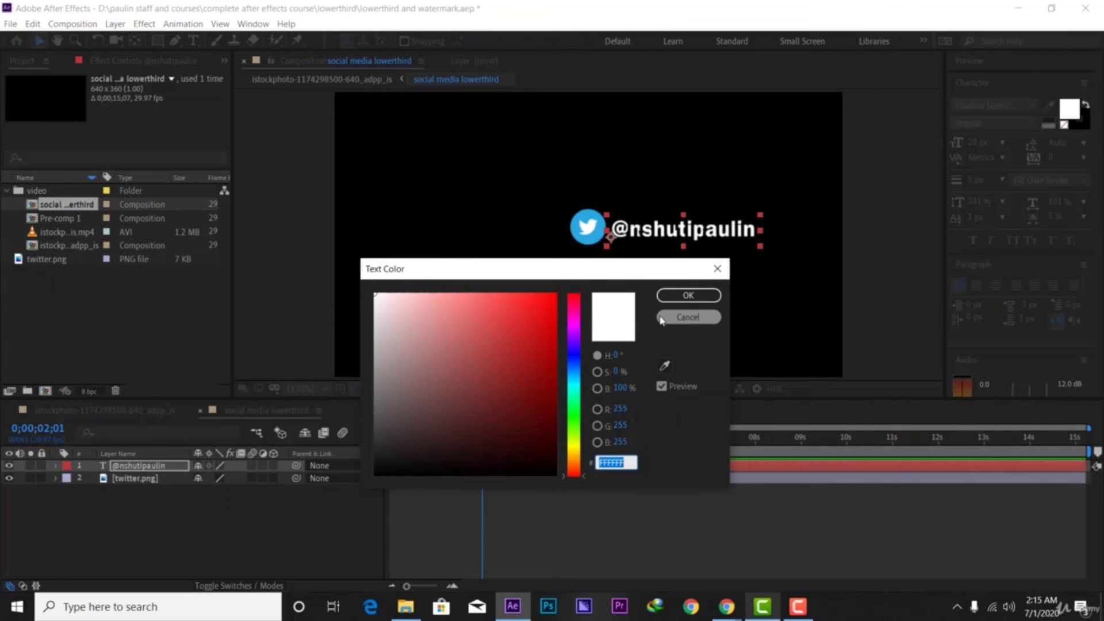
click(685, 294)
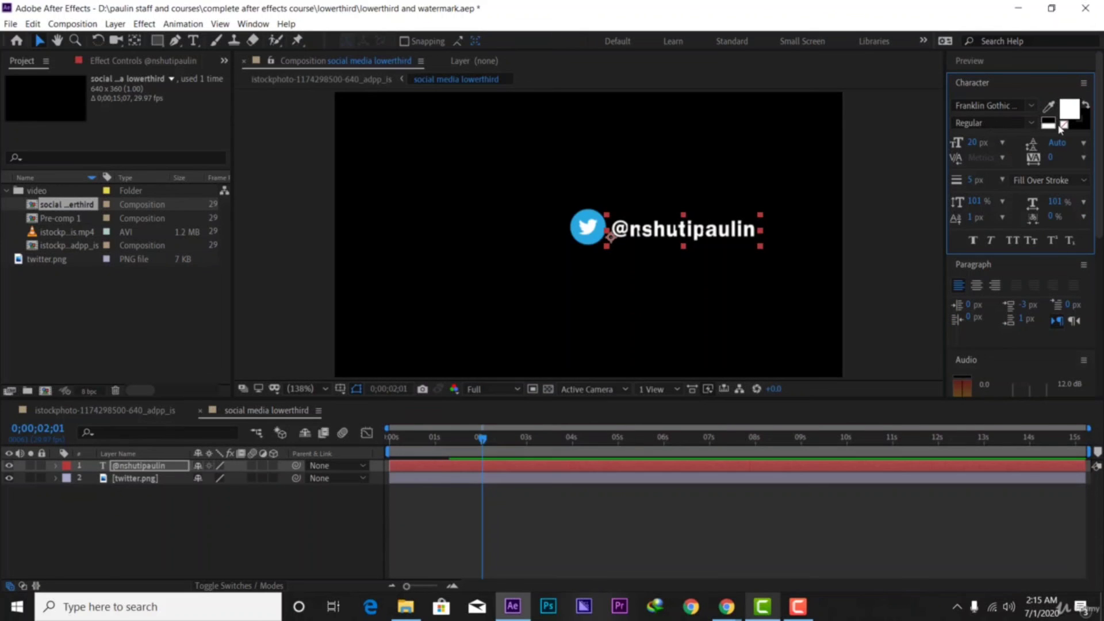
click(74, 412)
drag(475, 426, 353, 463)
key(space)
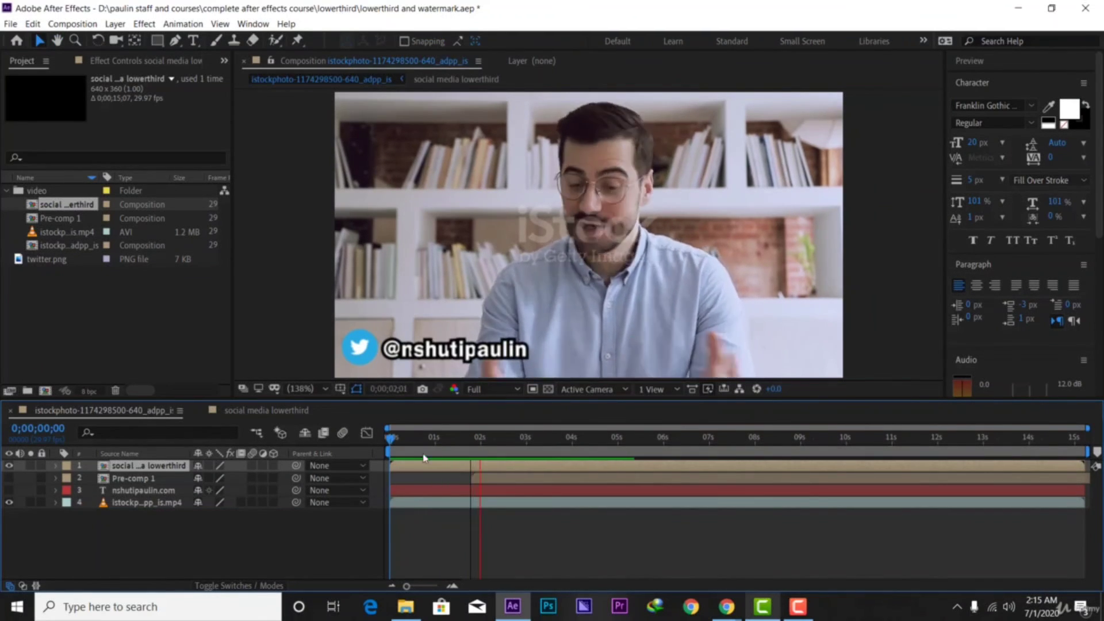
Insert an underscore between 't' and 'i' in the handle text, then return to the main comp
key(space)
click(468, 355)
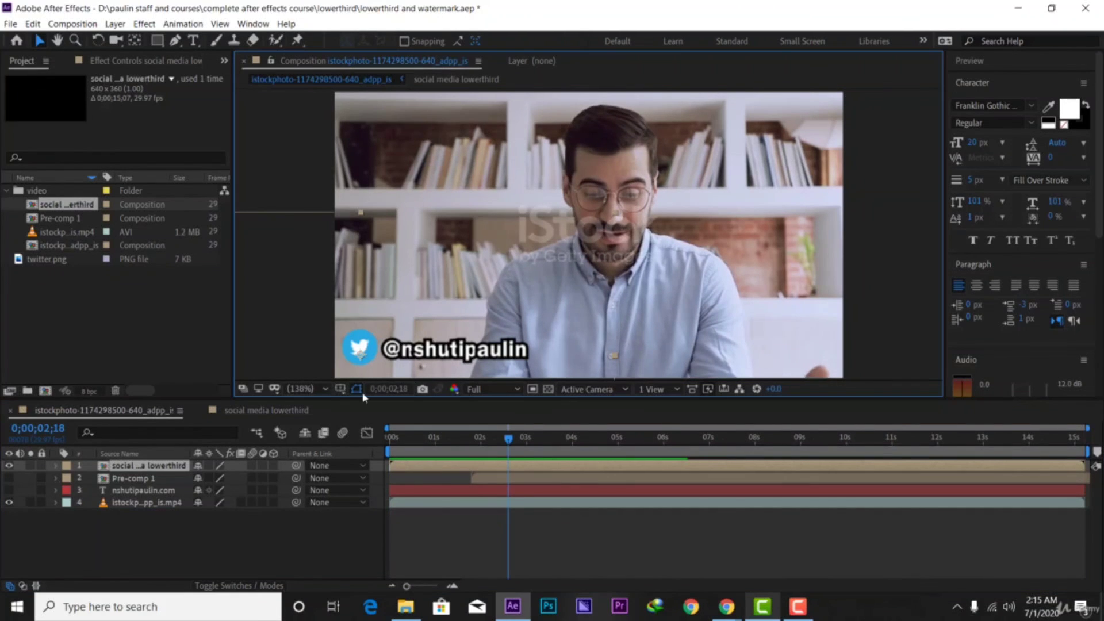
double_click(443, 464)
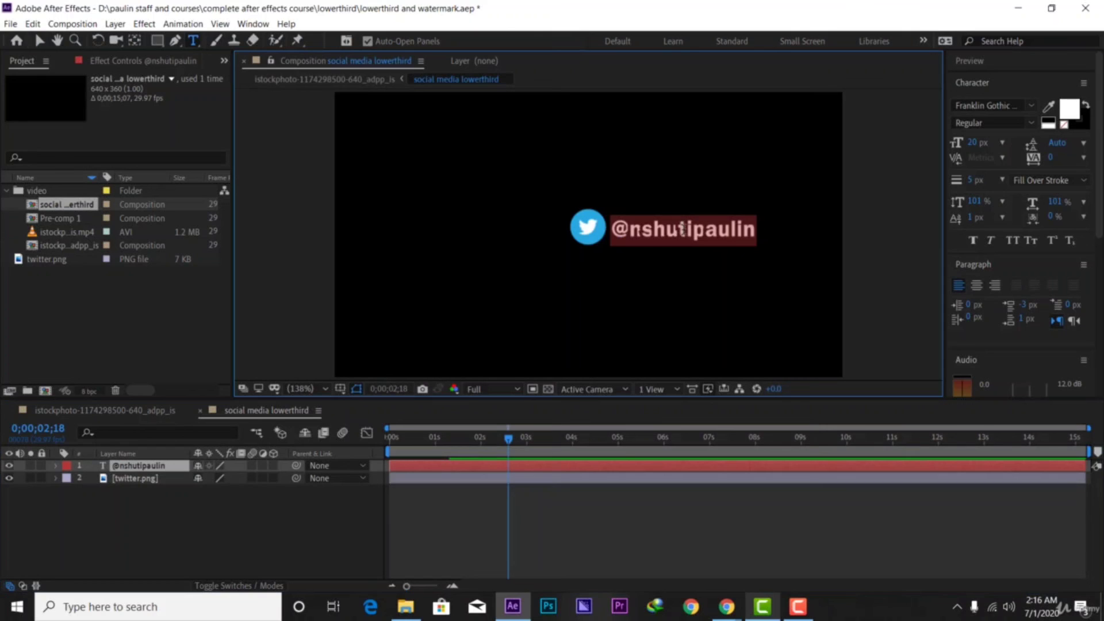
click(683, 228)
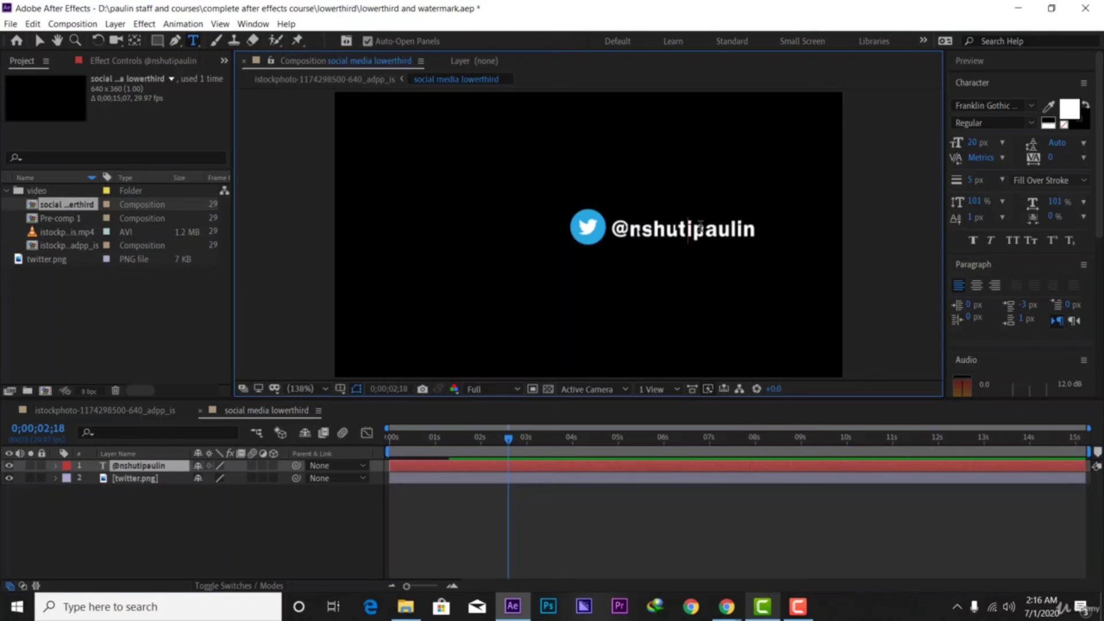
text(_)
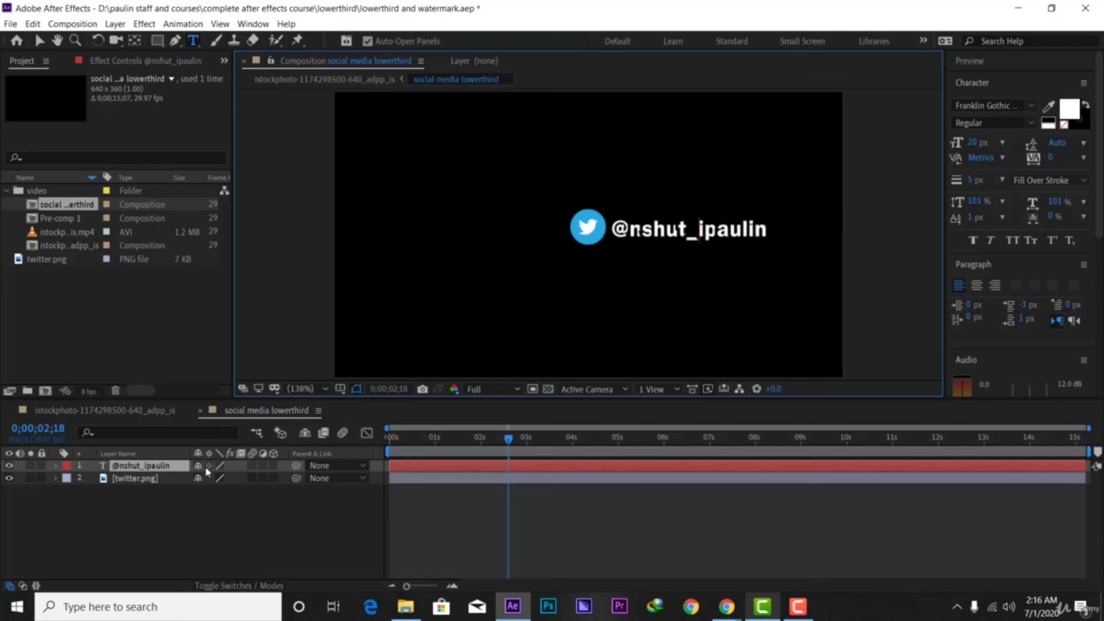
click(124, 413)
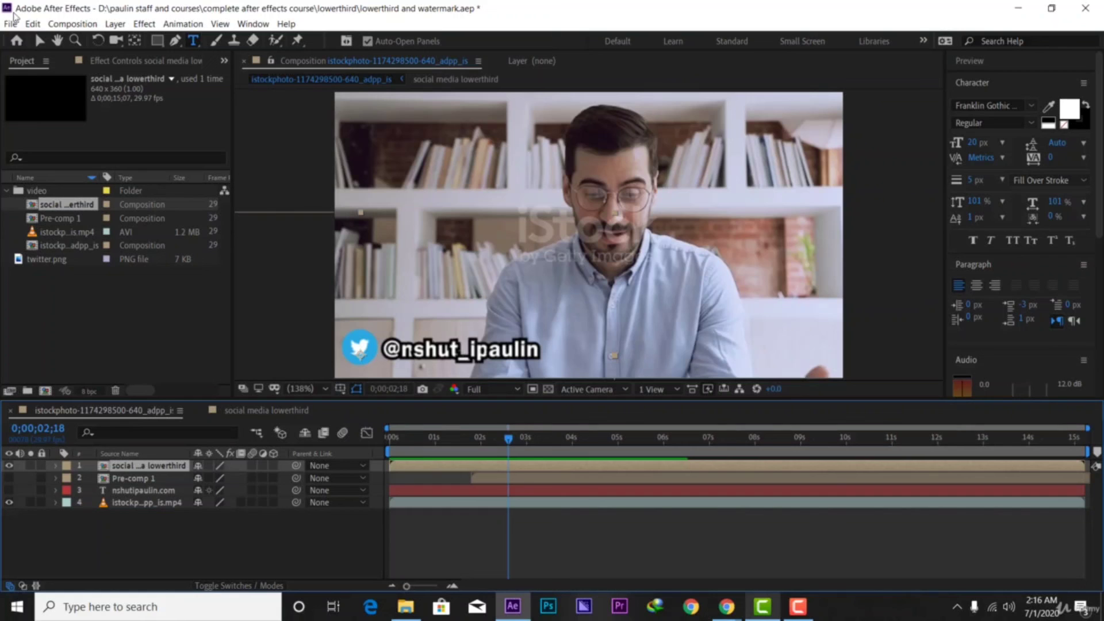
Scale the social media lowerthird layer down to 53% and drag it lower toward the bottom-left
click(39, 41)
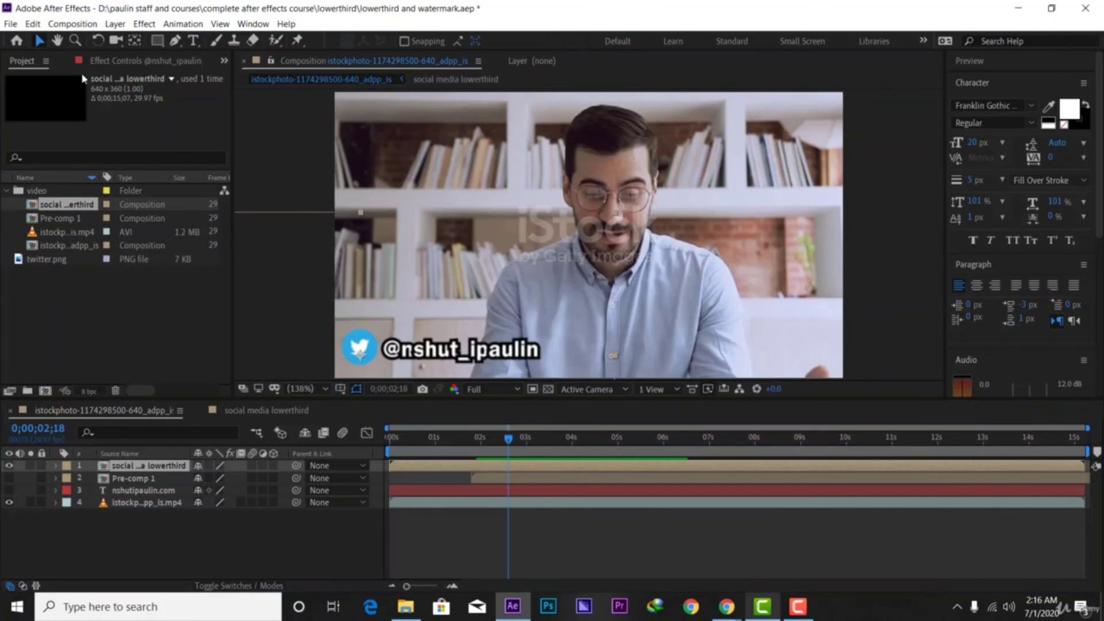
click(410, 468)
key(s)
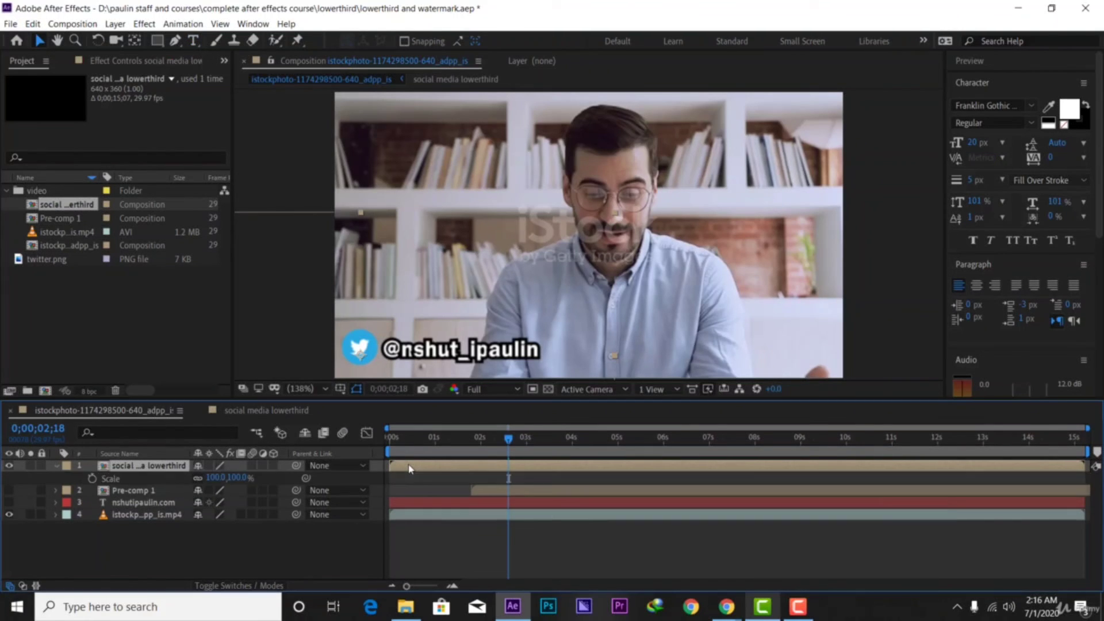
click(233, 477)
text(66)
key(Return)
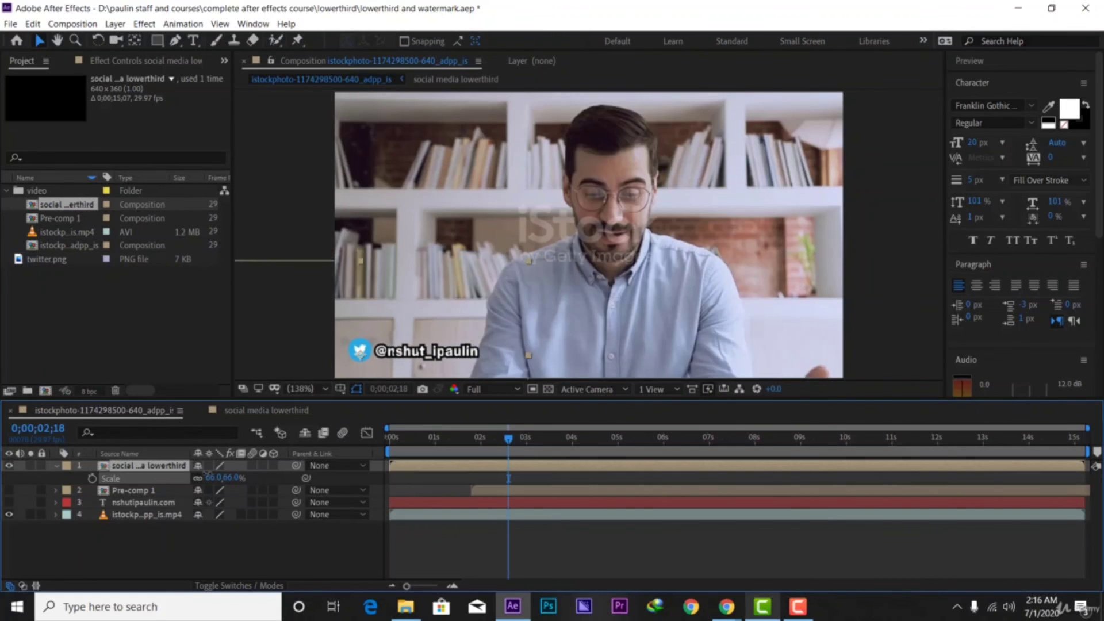
drag(208, 474, 200, 473)
mouse_move(436, 293)
mouse_down()
mouse_move(427, 314)
mouse_move(434, 299)
mouse_up()
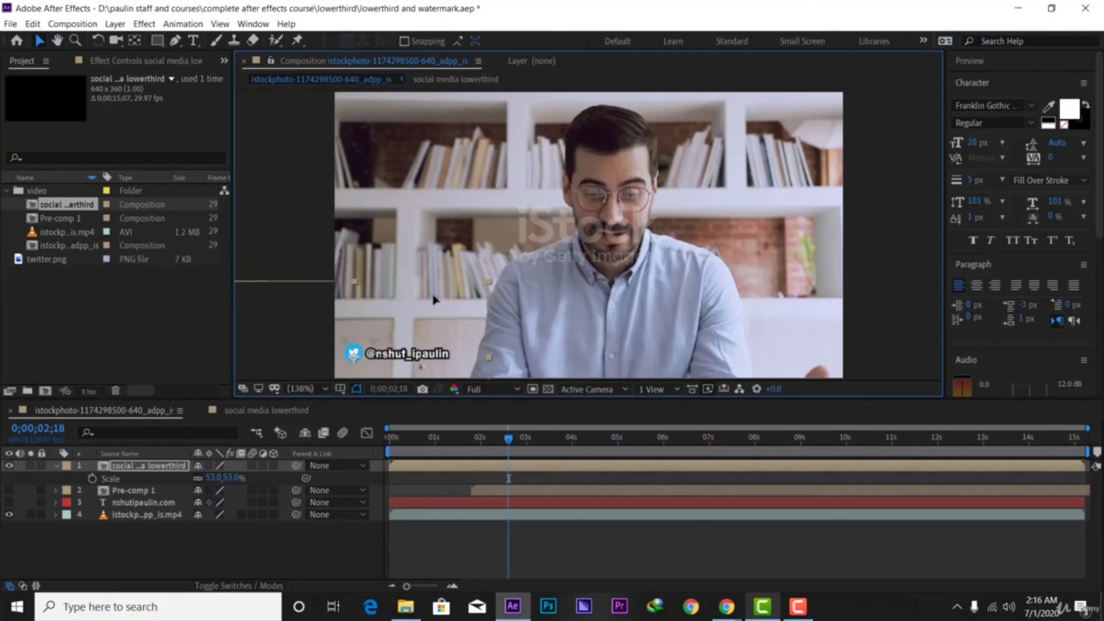
drag(460, 440, 483, 457)
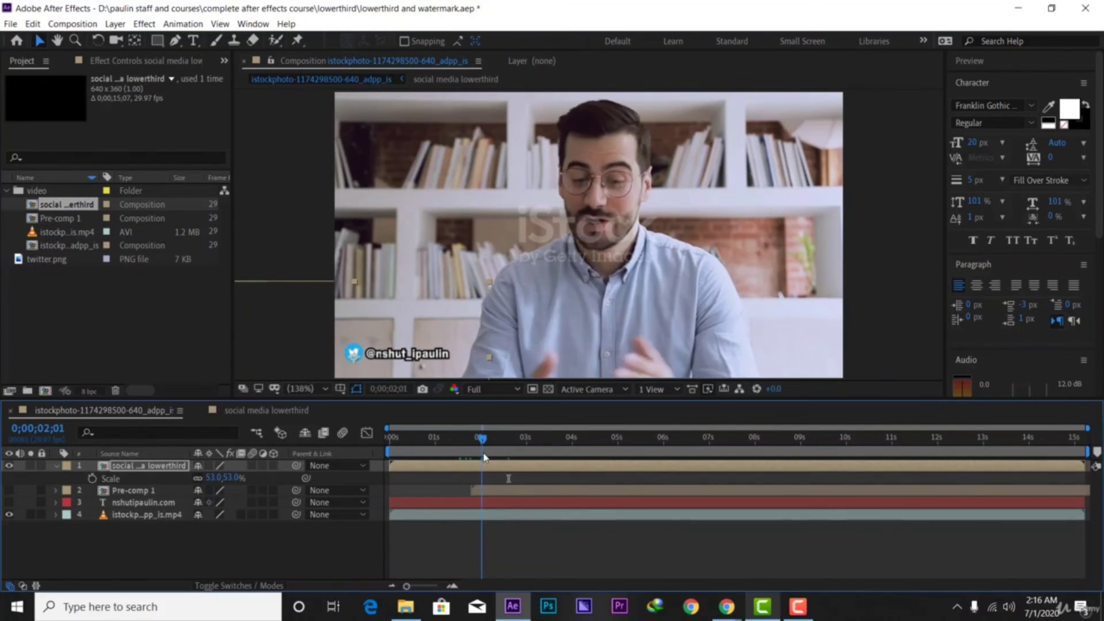
Slide the lowerthird layer bar later in the timeline and preview the new timing from the start
drag(419, 468, 532, 476)
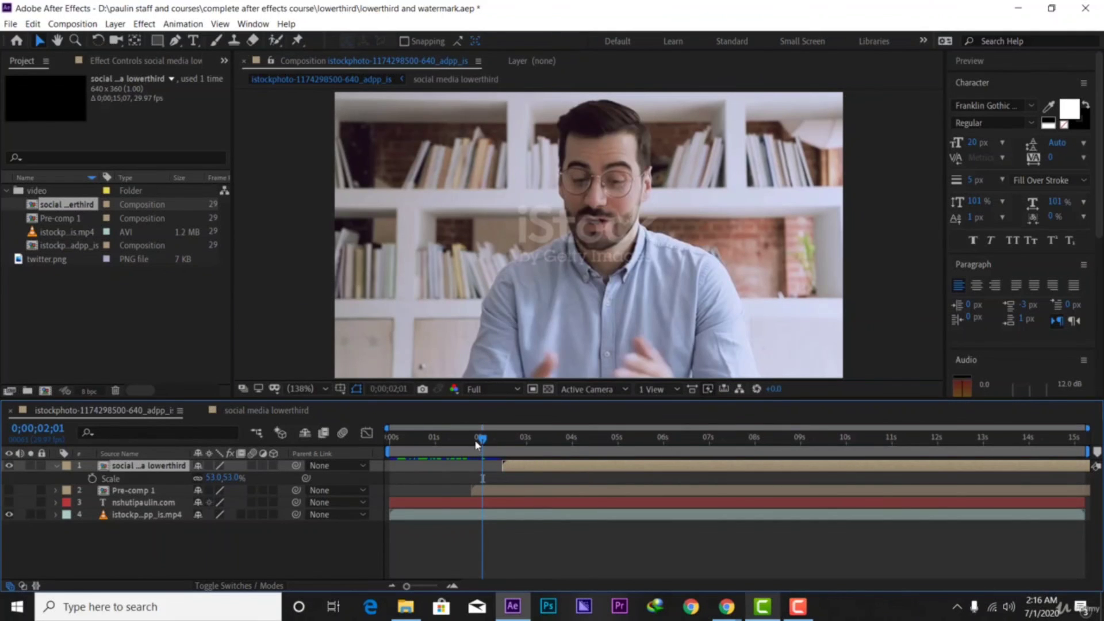
key(Home)
key(space)
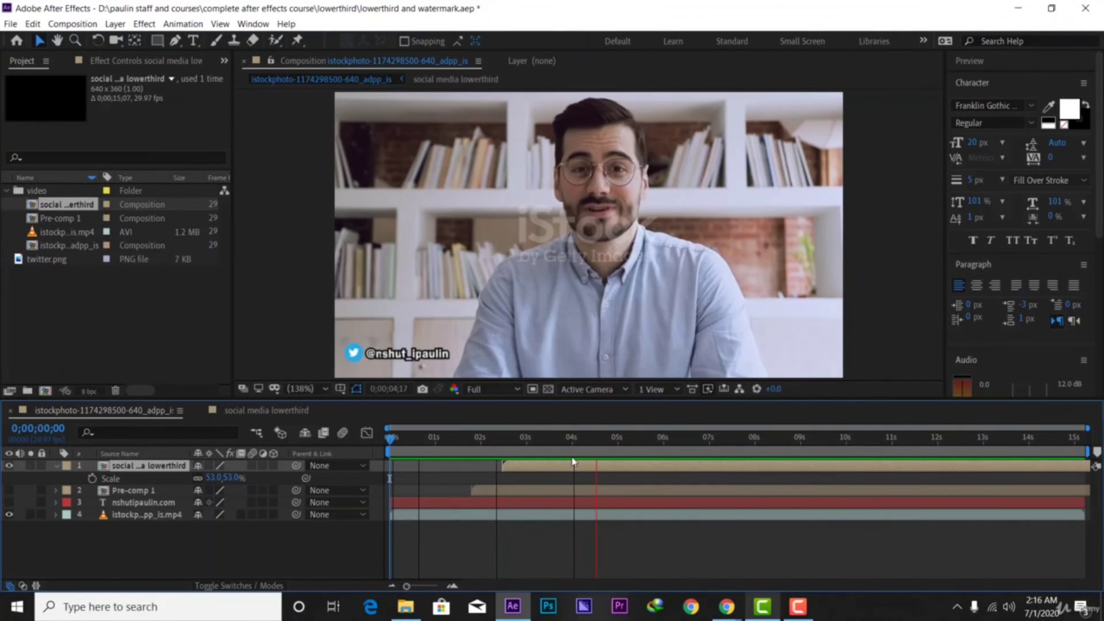
key(space)
drag(612, 441, 379, 476)
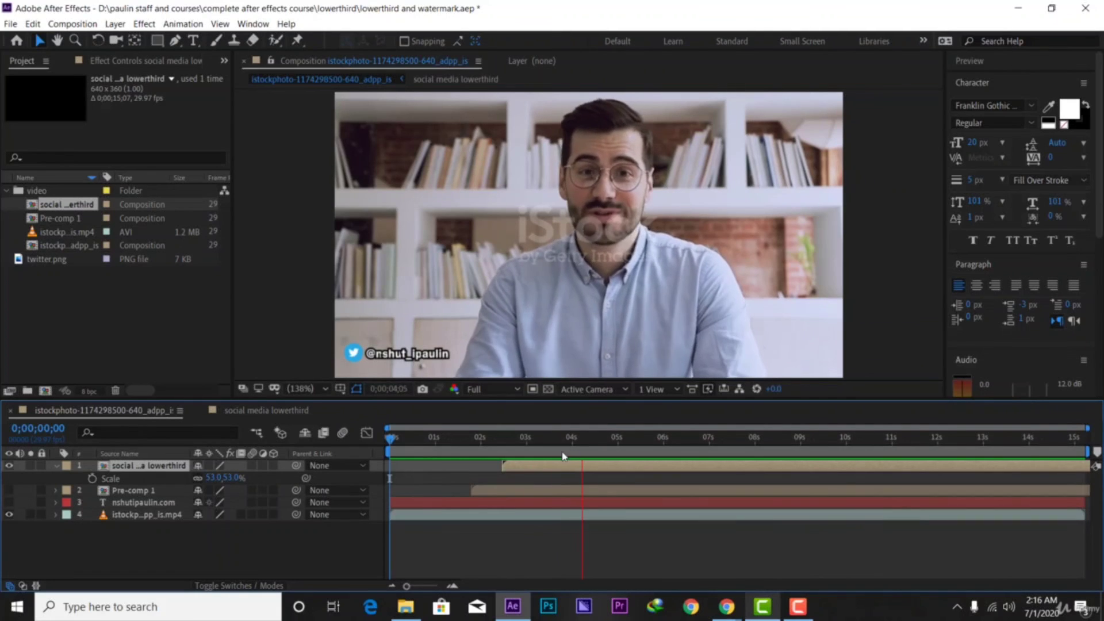
key(space)
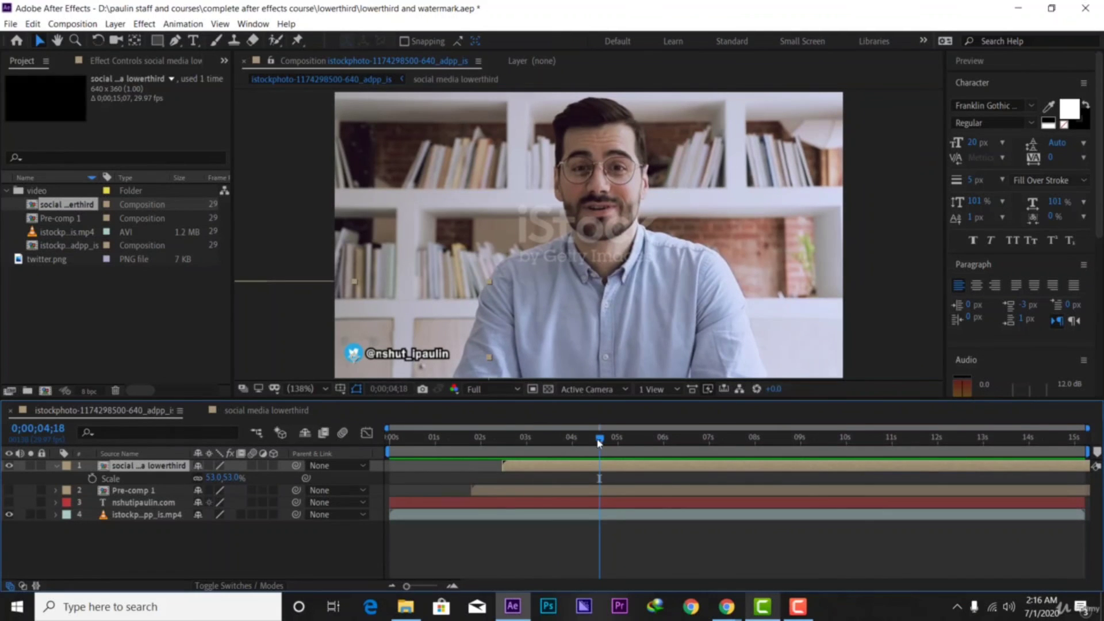
drag(599, 442, 391, 442)
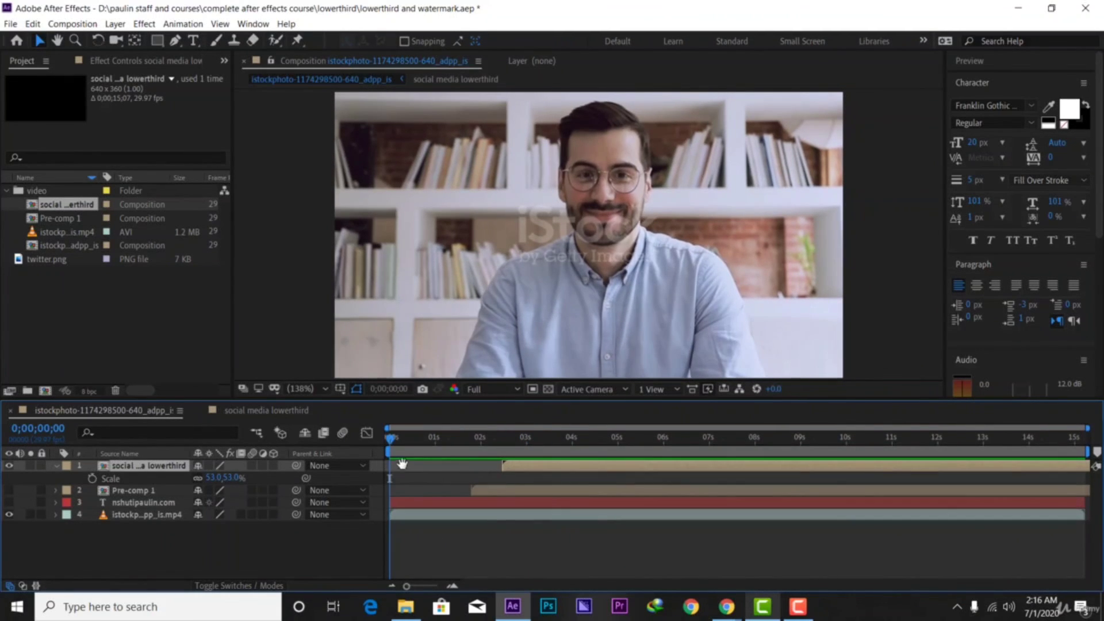
key(space)
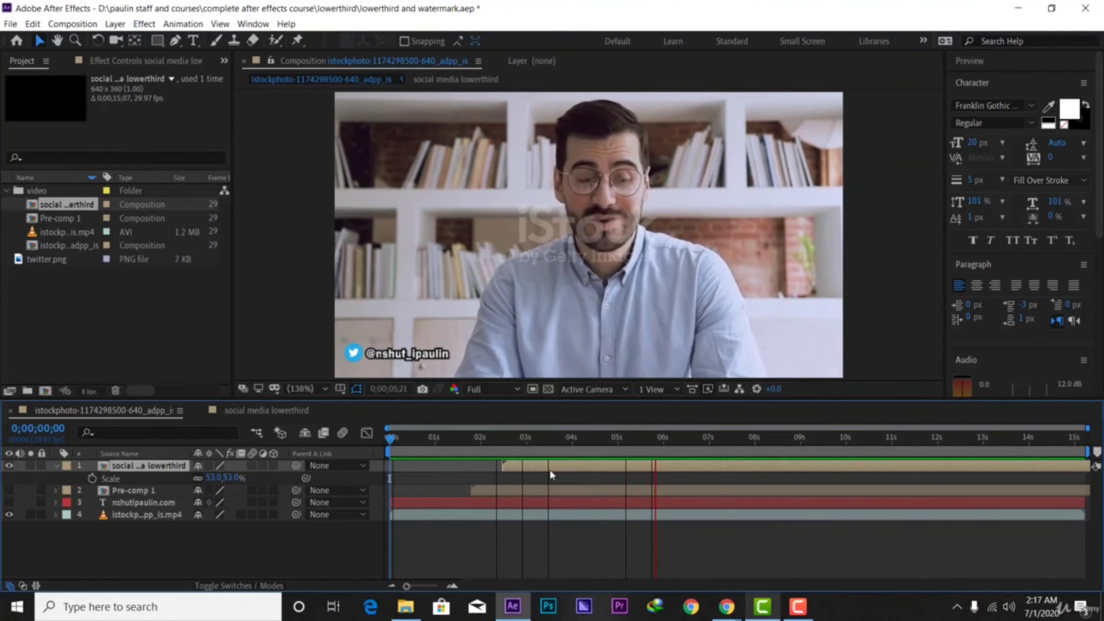
key(space)
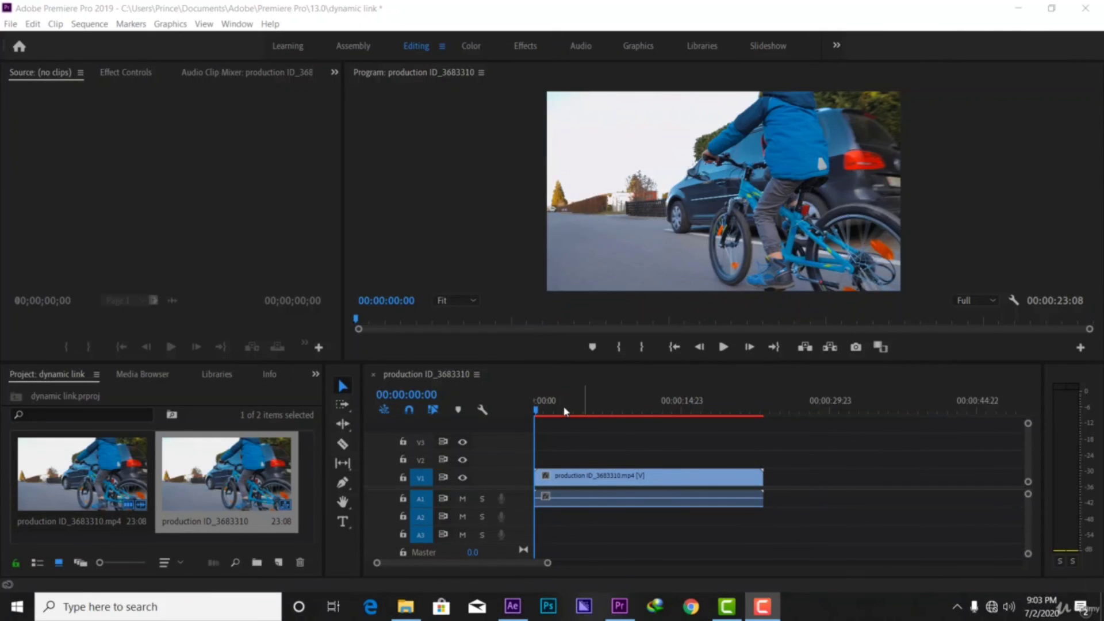
Scrub and play through the bike clip, then marquee-select its V1 video and A1 audio
drag(535, 411, 541, 468)
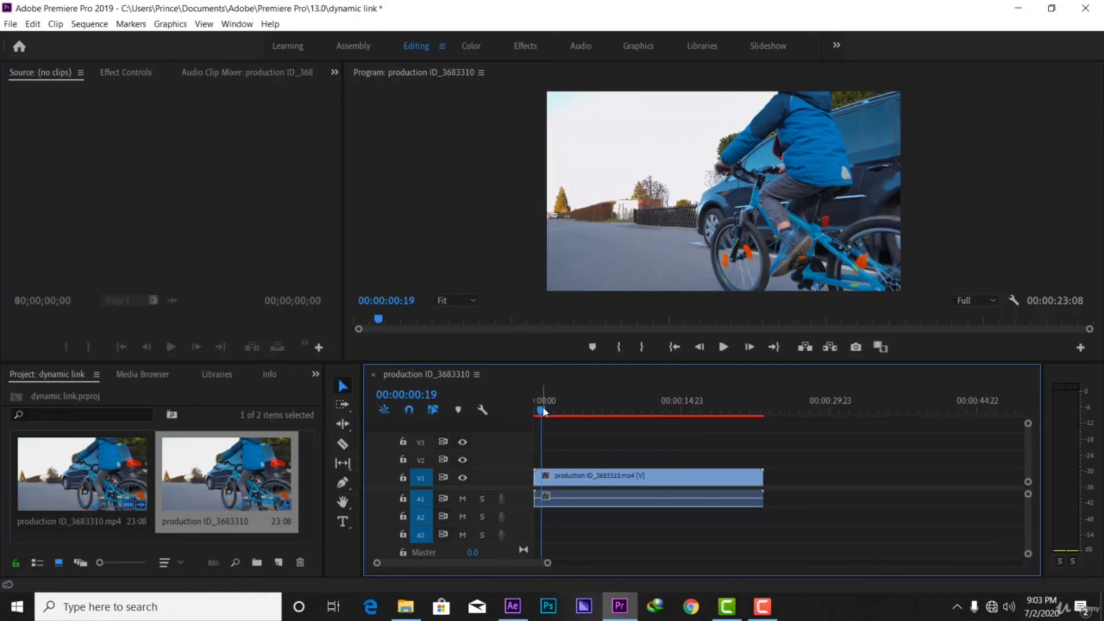
drag(543, 411, 699, 473)
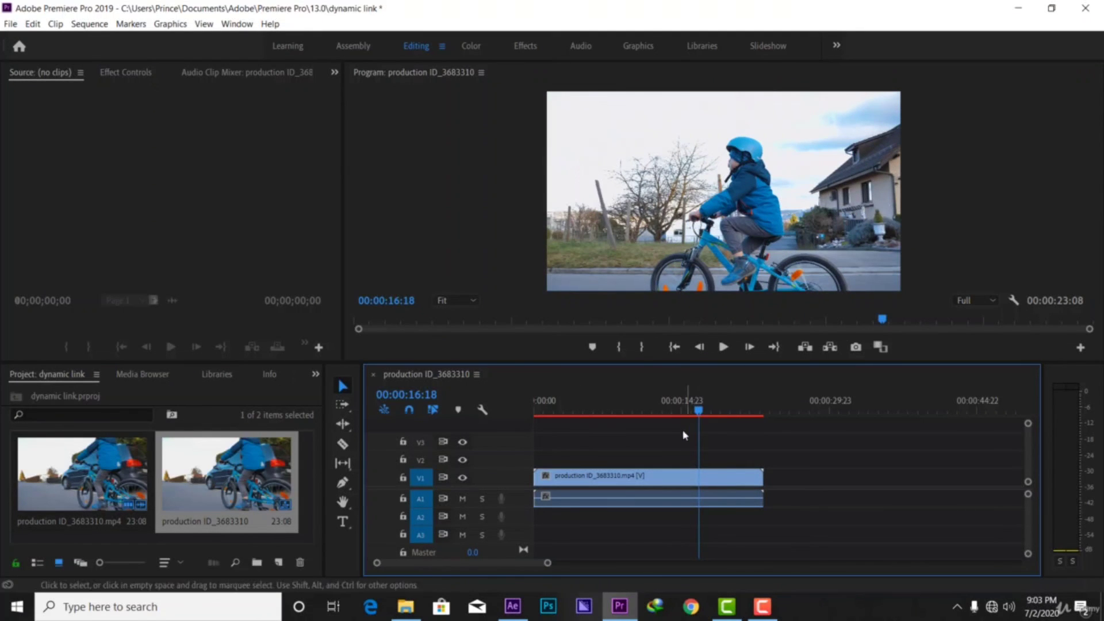
drag(701, 408, 537, 410)
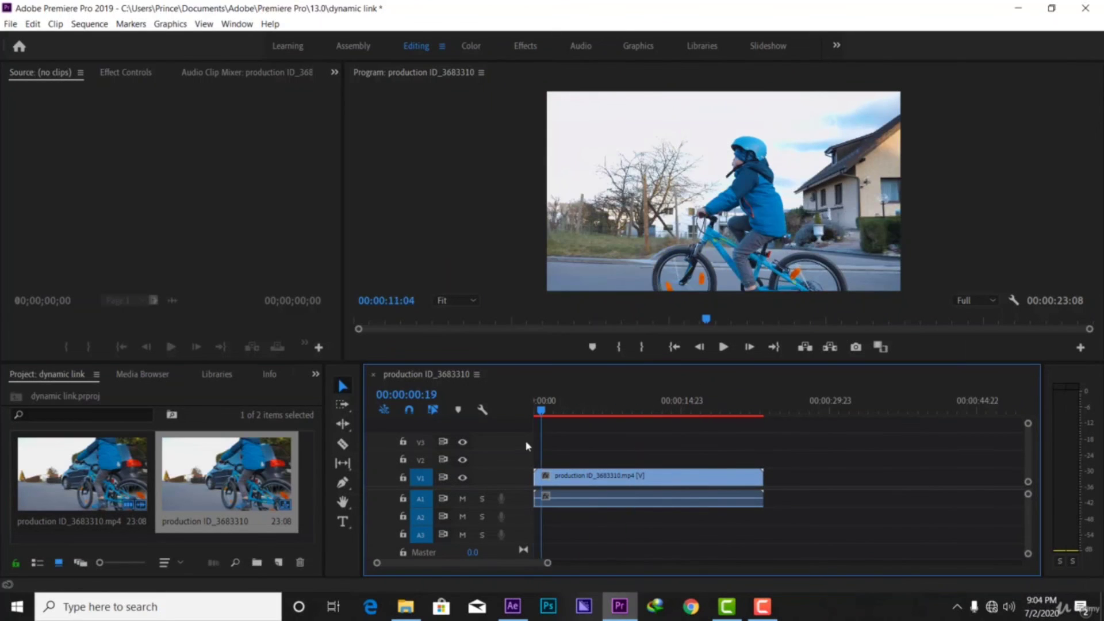
click(724, 347)
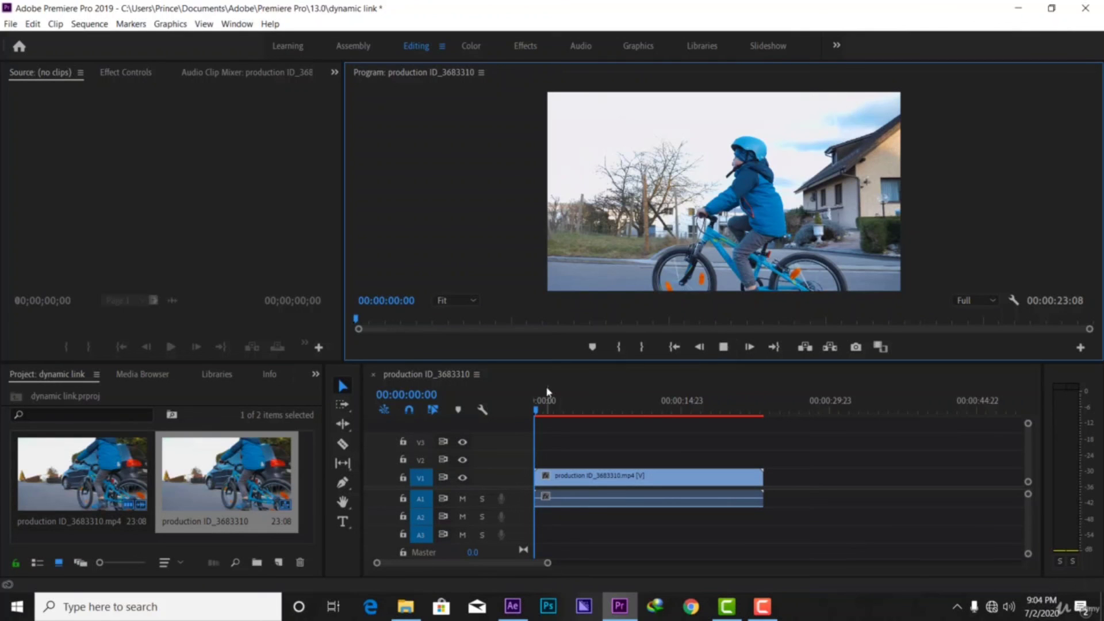
click(542, 407)
drag(538, 410, 705, 439)
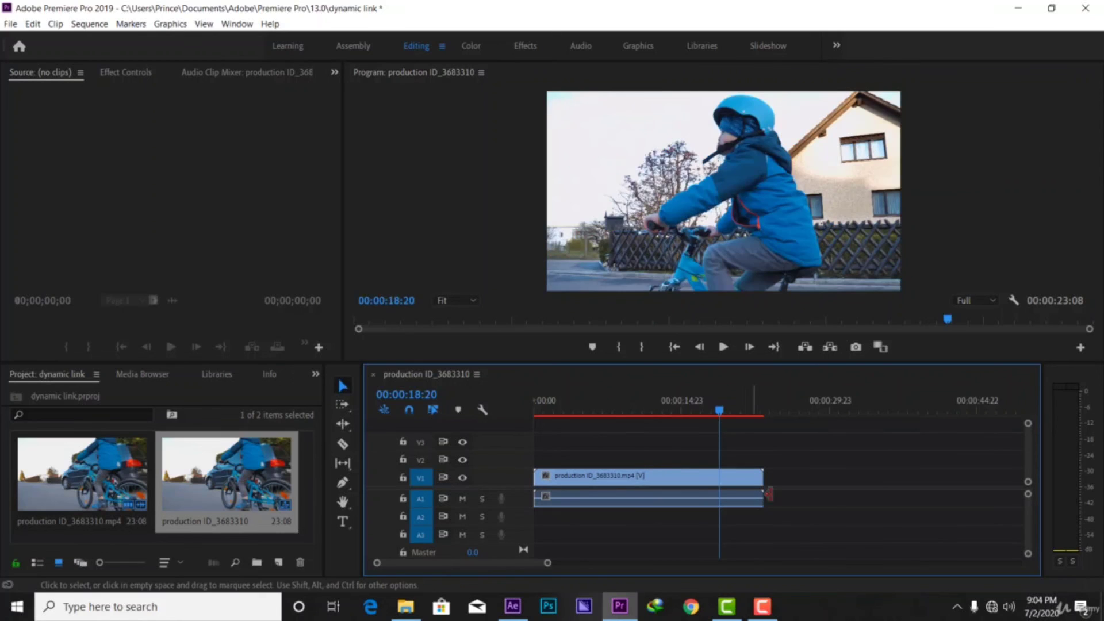
drag(799, 518, 629, 460)
Replace the selected bike clip with a new After Effects composition from the clip's context menu
right_click(593, 489)
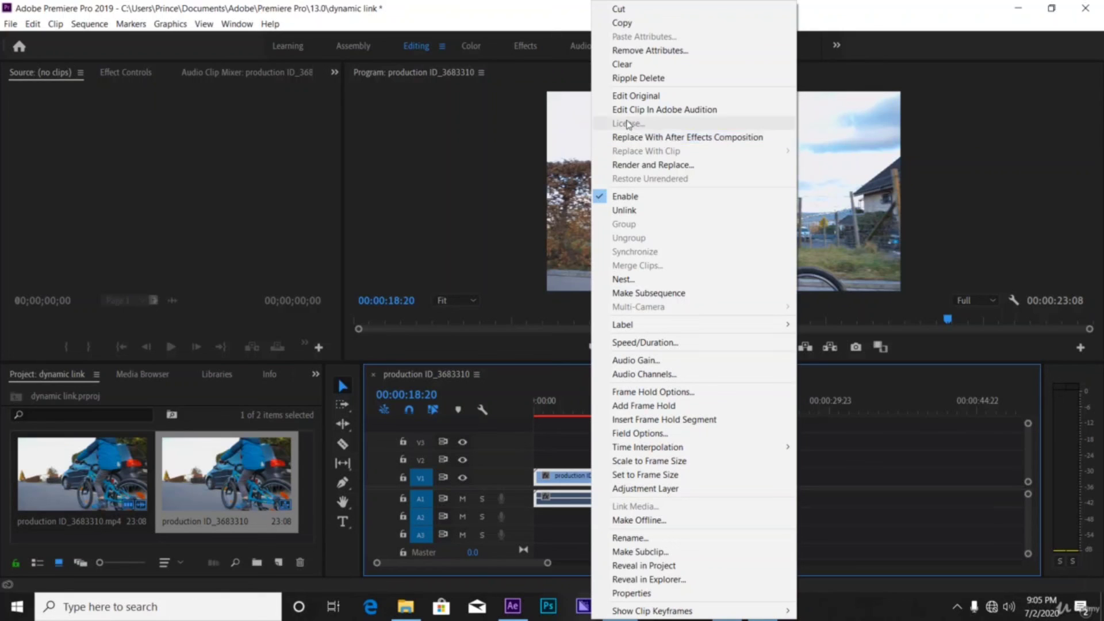
click(671, 138)
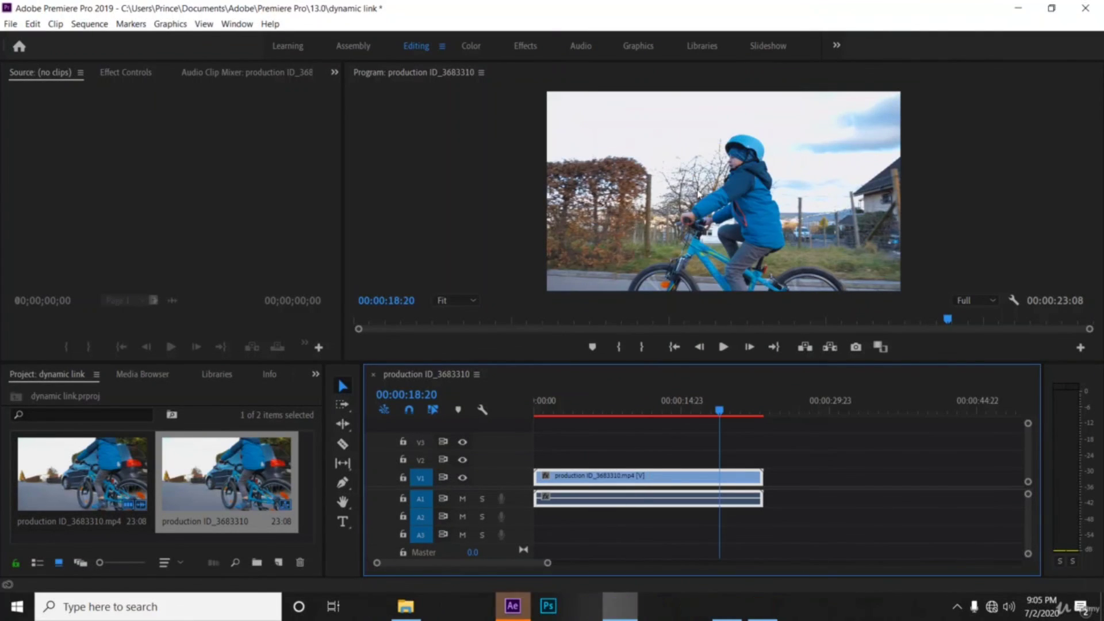
Bring the new After Effects window forward and save the project as Untitled Project
mouse_move(513, 607)
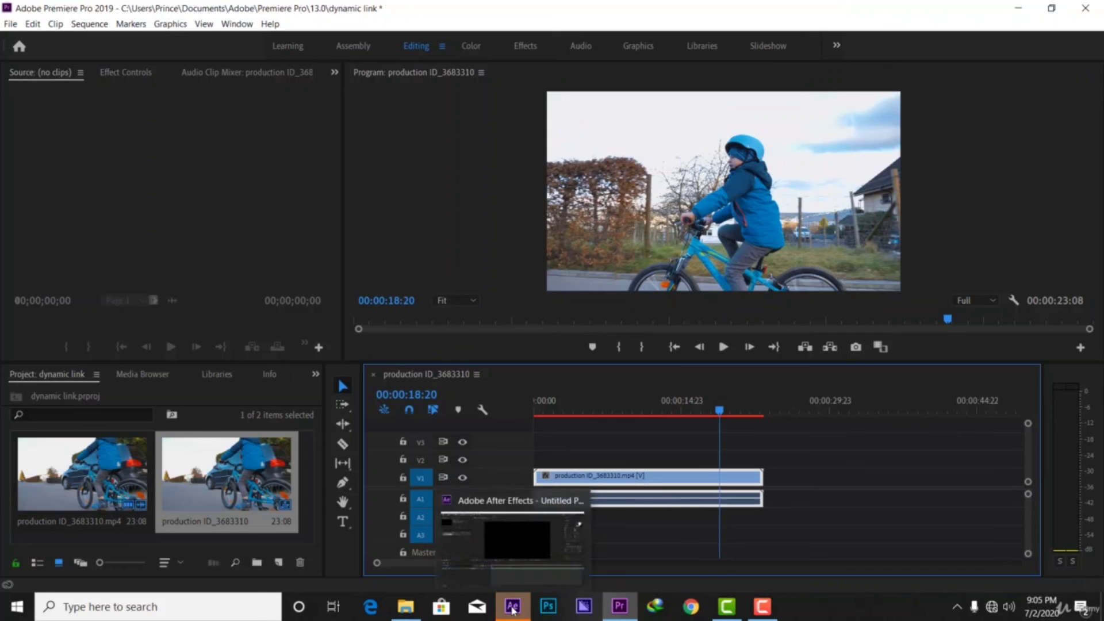
click(514, 568)
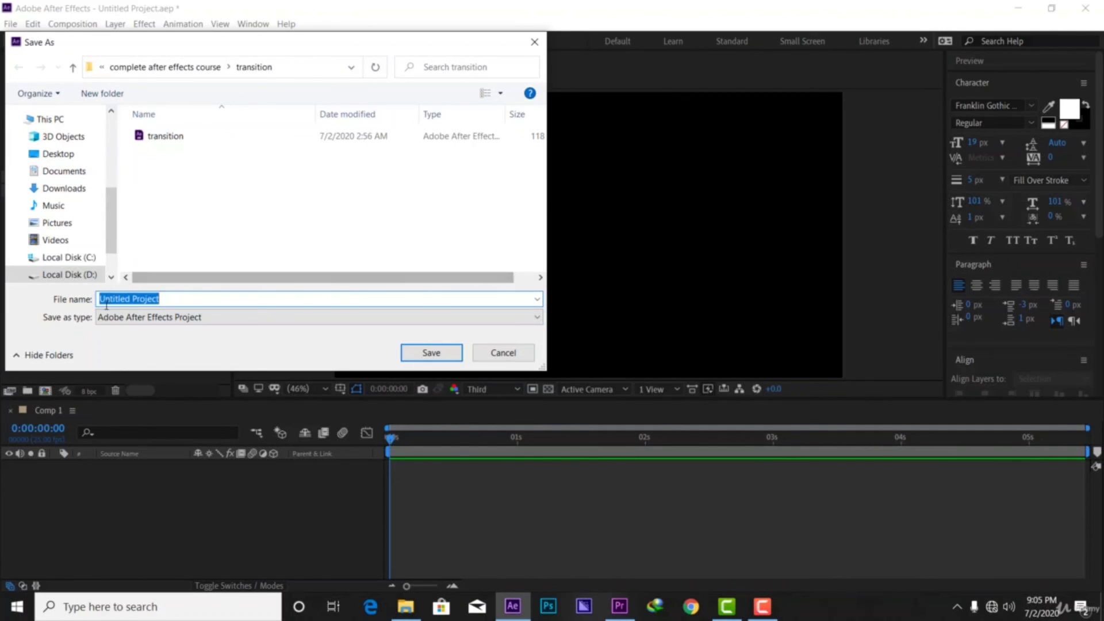
click(428, 353)
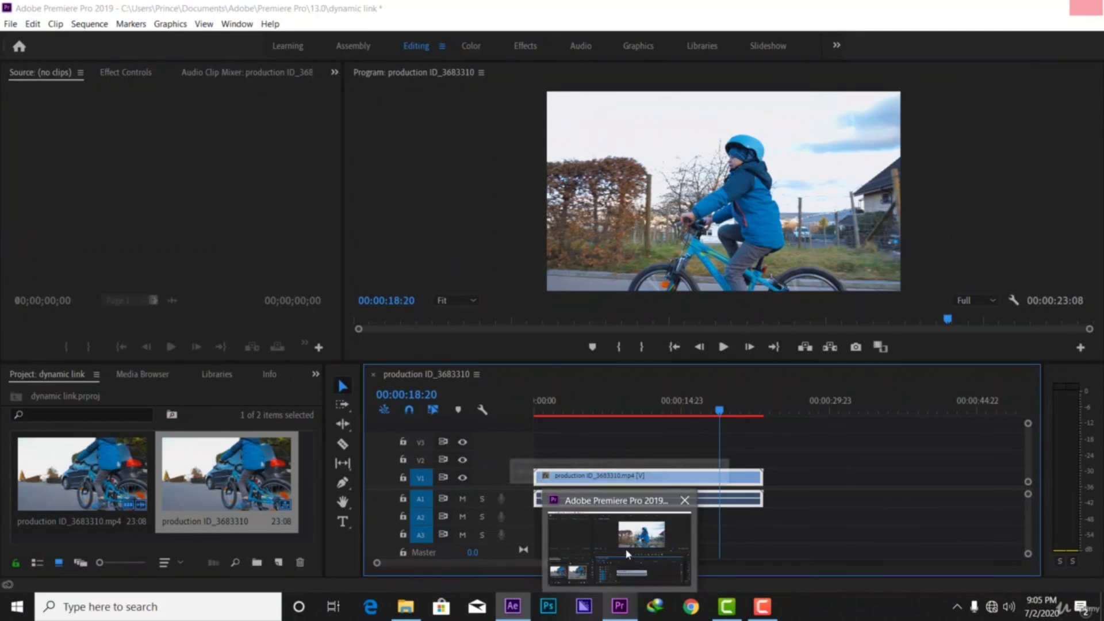
Confirm in Premiere that the clip is now dynamic link Linked Comp 01, then return to After Effects
click(624, 549)
mouse_move(512, 606)
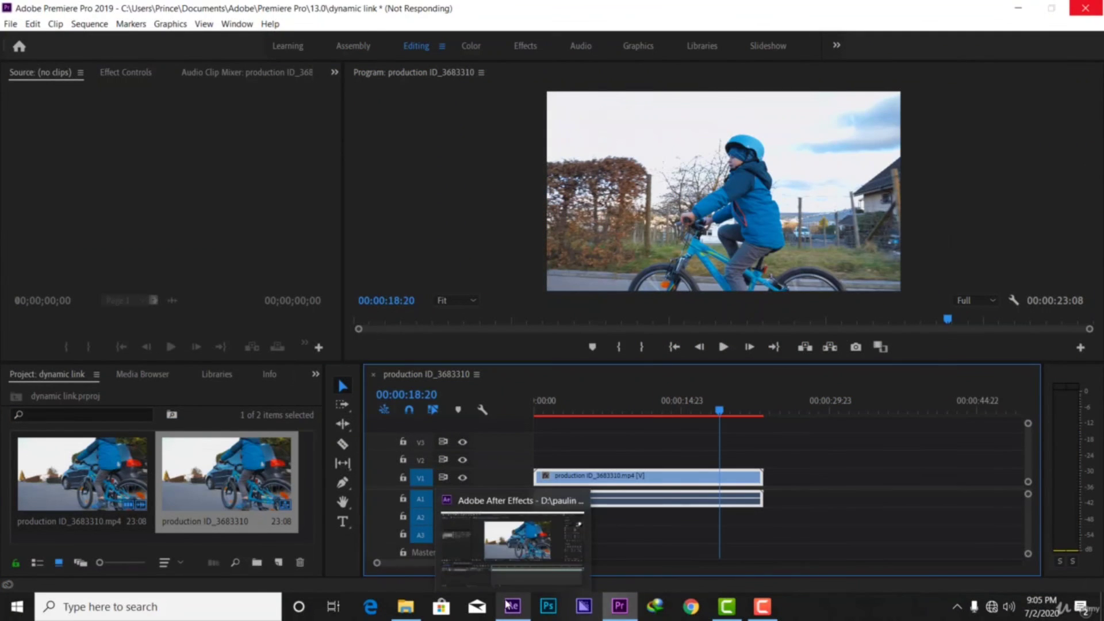
click(488, 559)
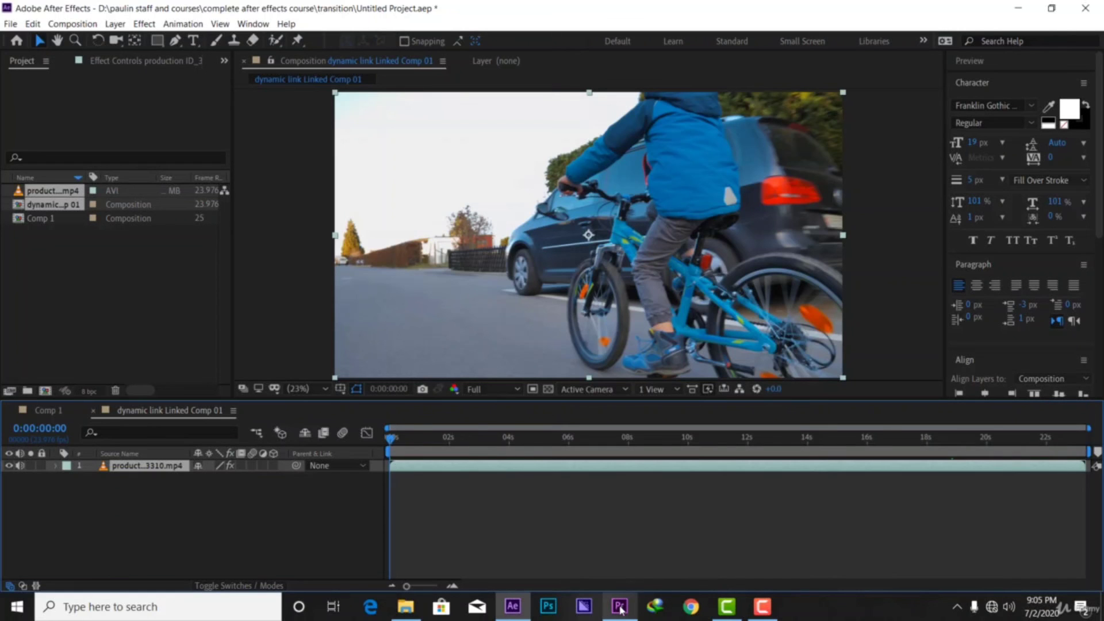
mouse_move(619, 609)
click(605, 557)
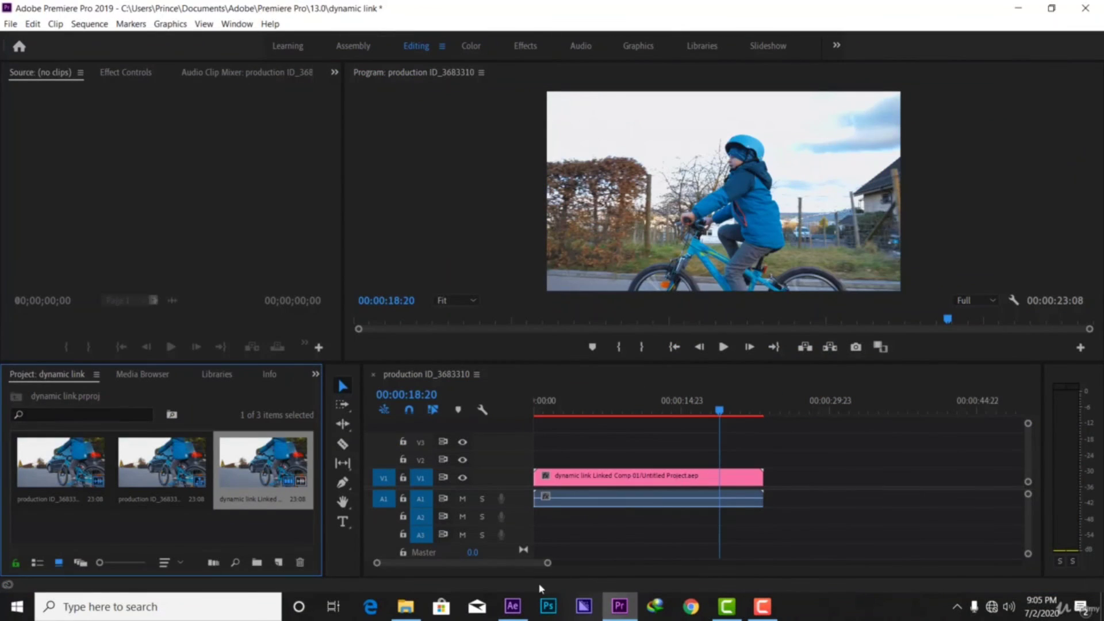
mouse_move(512, 606)
click(506, 547)
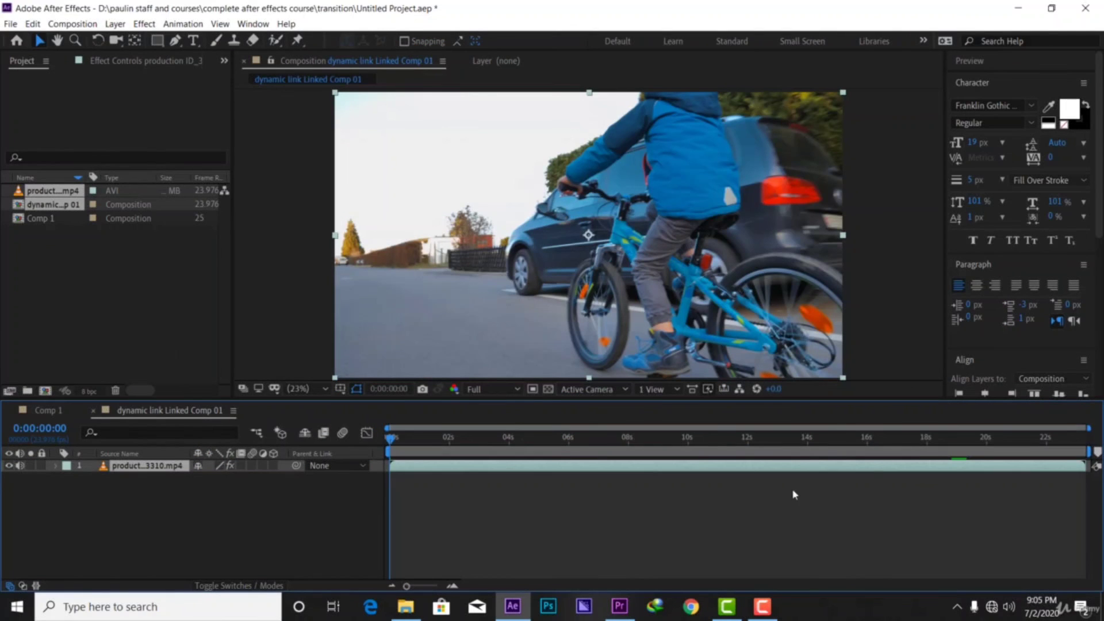
Start a new text layer on the left of the comp and type nshutipaulin.com
click(525, 540)
click(494, 317)
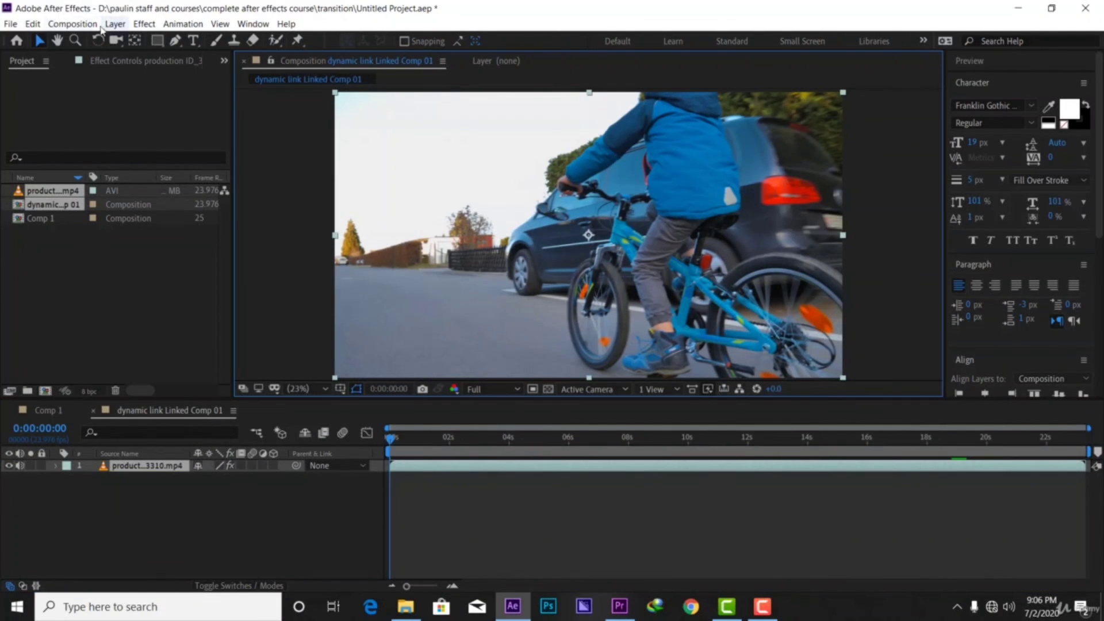
click(195, 41)
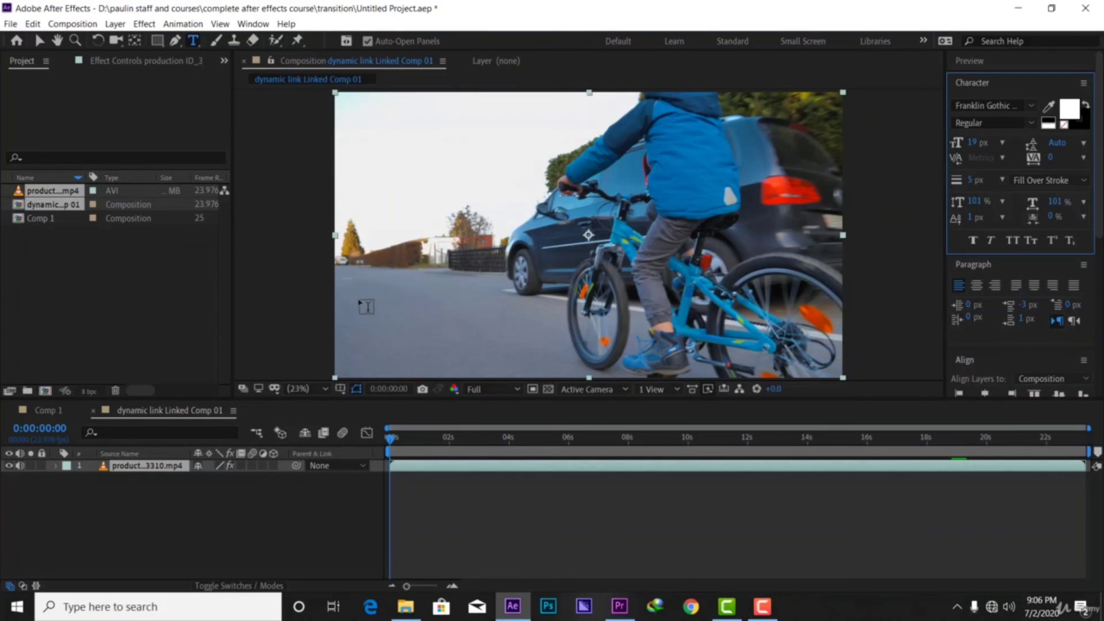
click(373, 334)
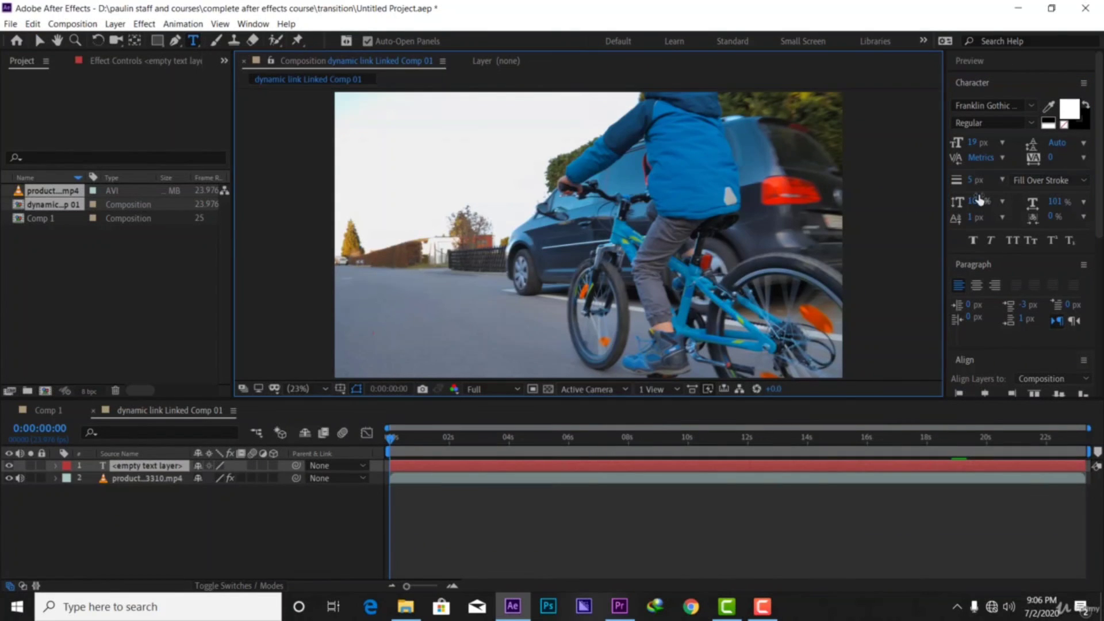
drag(975, 202, 995, 197)
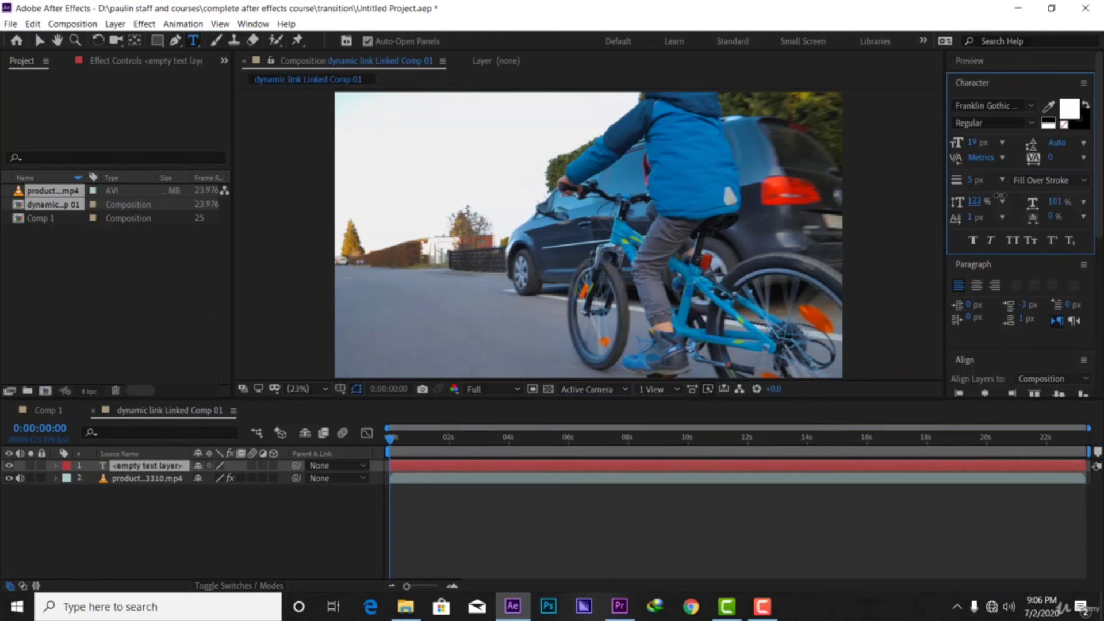
text(fgfggh)
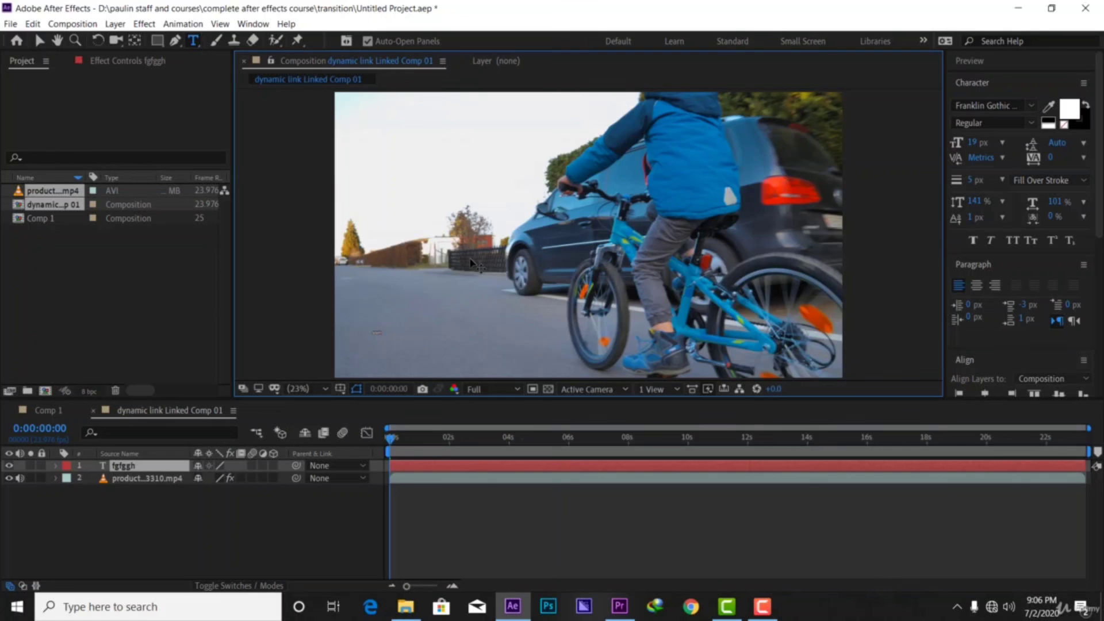
key(BackSpace)
key(BackSpace)
key(BackSpace)
key(BackSpace)
key(BackSpace)
key(BackSpace)
text(nshutipaulin.com)
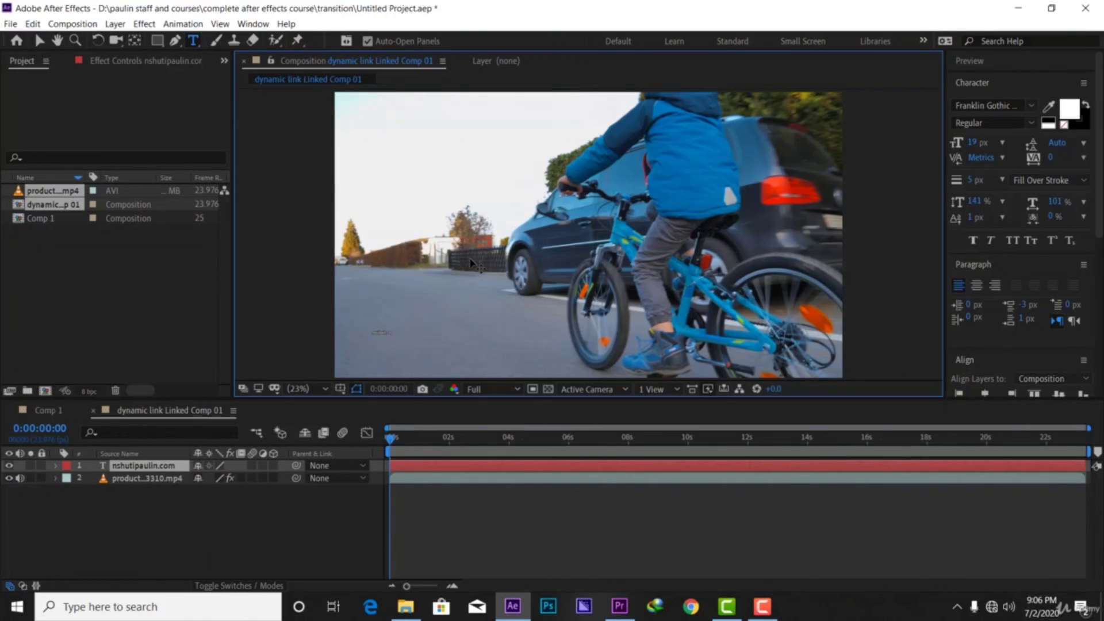
Enlarge the nshutipaulin.com text to 117 px and move it to the bottom-left corner
double_click(151, 465)
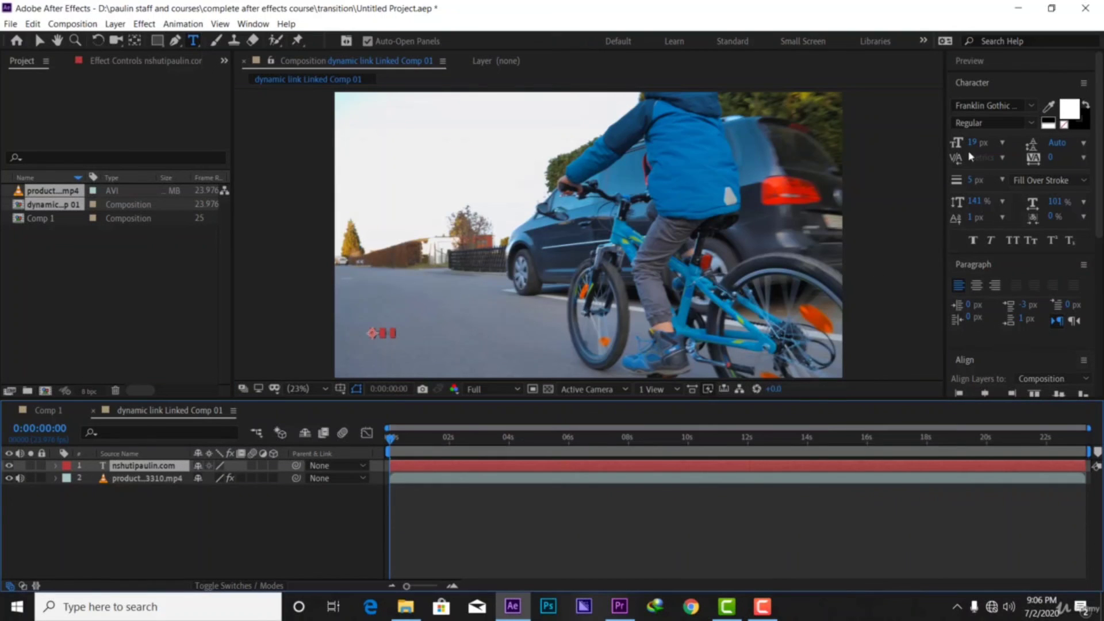
drag(973, 142, 1052, 143)
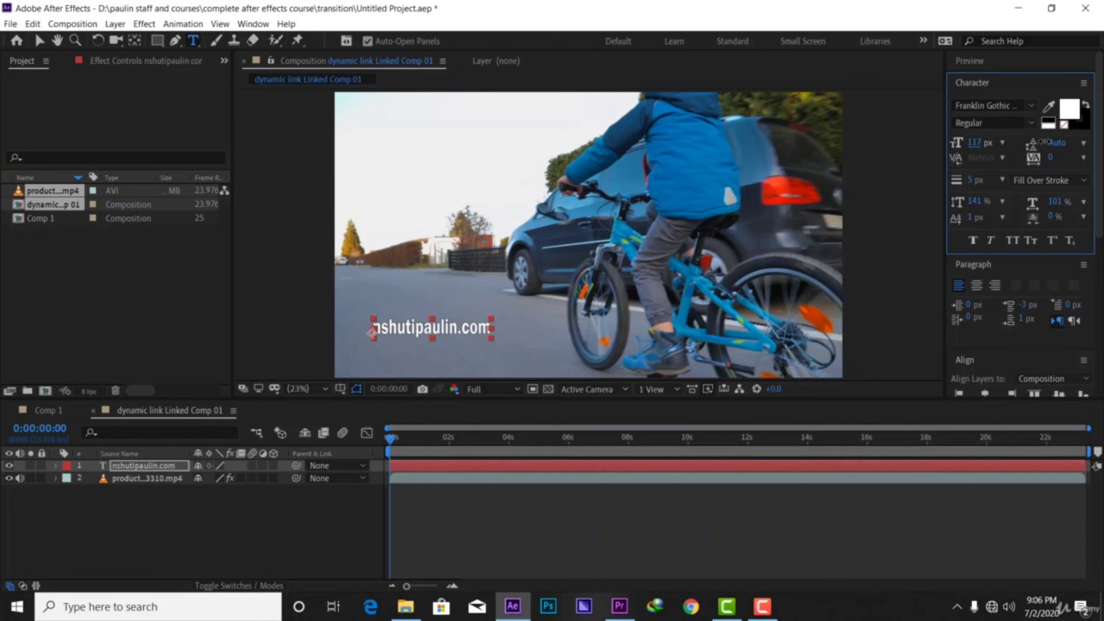
click(39, 40)
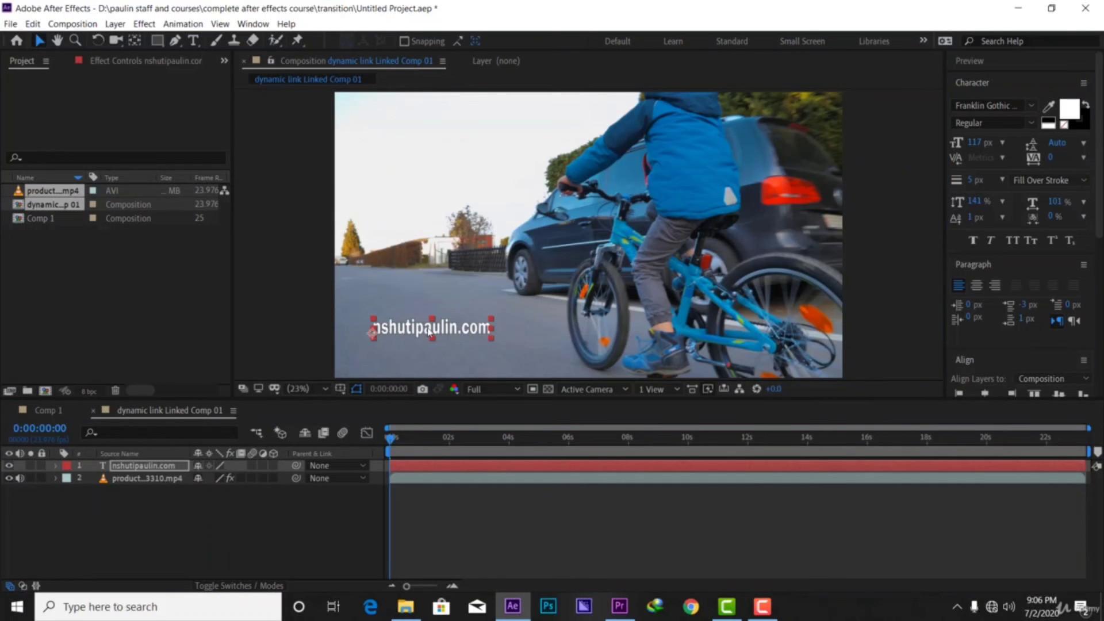
drag(429, 332, 402, 357)
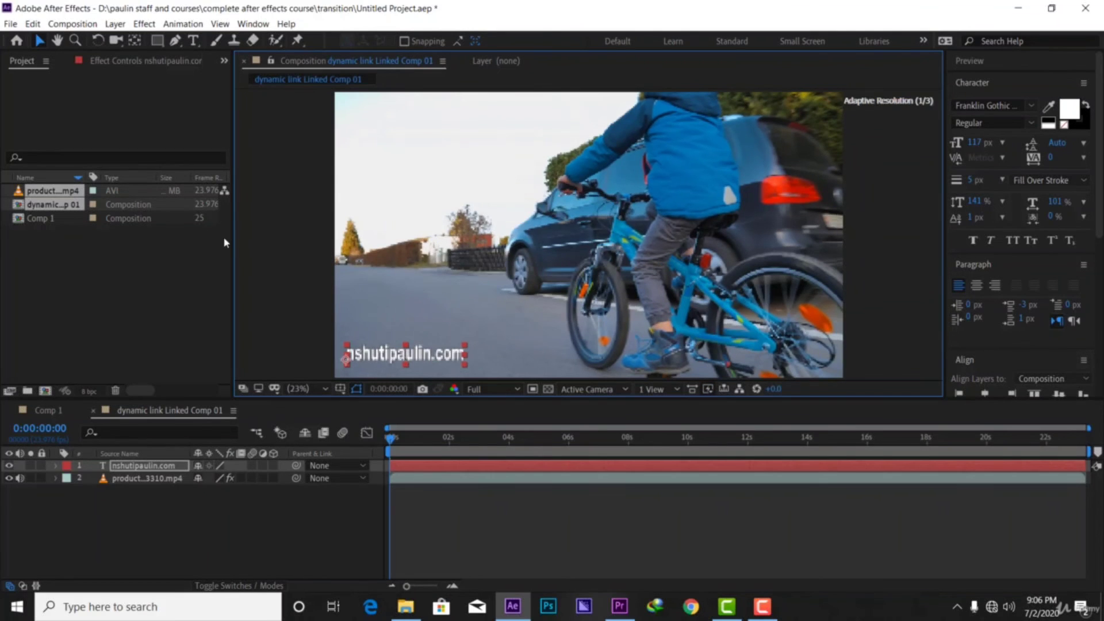
click(11, 23)
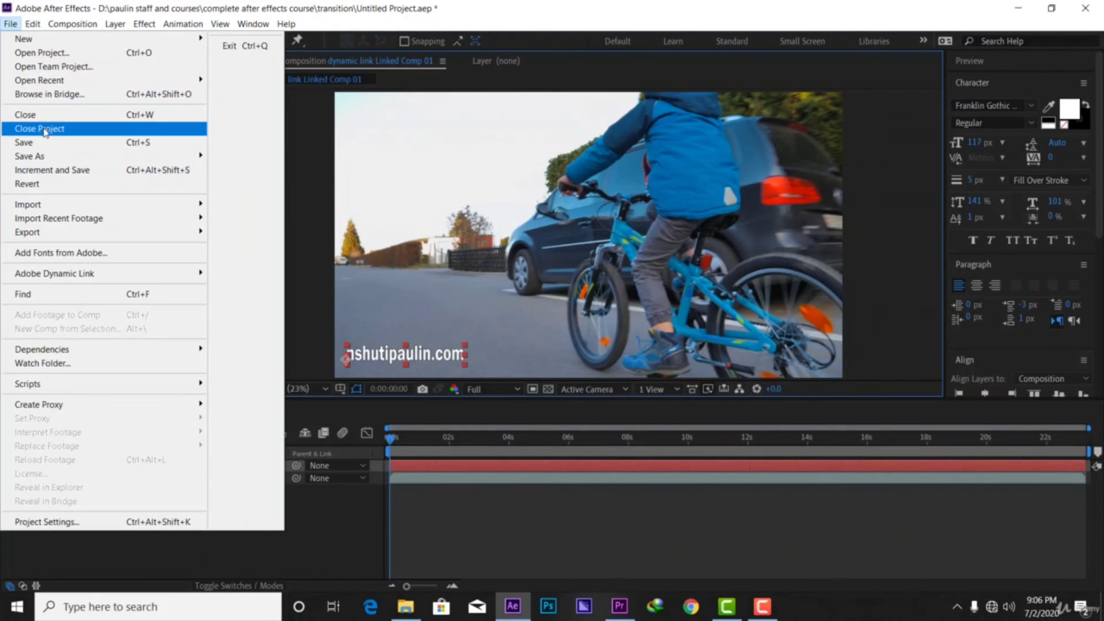
Save the After Effects project, scrub the updated linked clip in Premiere, then return to After Effects
click(49, 142)
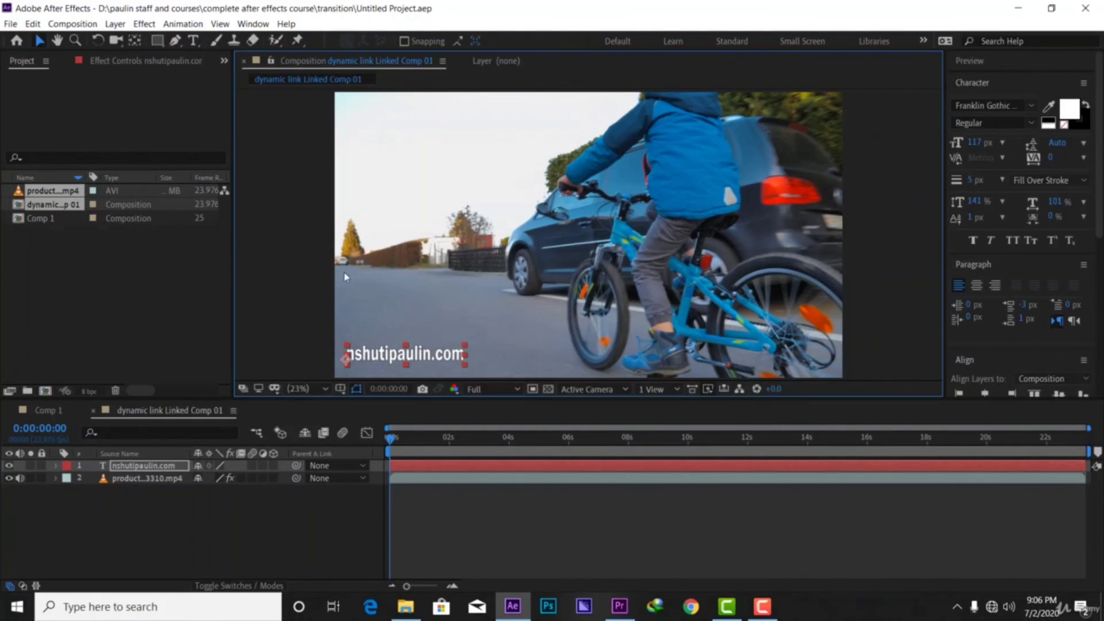
click(609, 616)
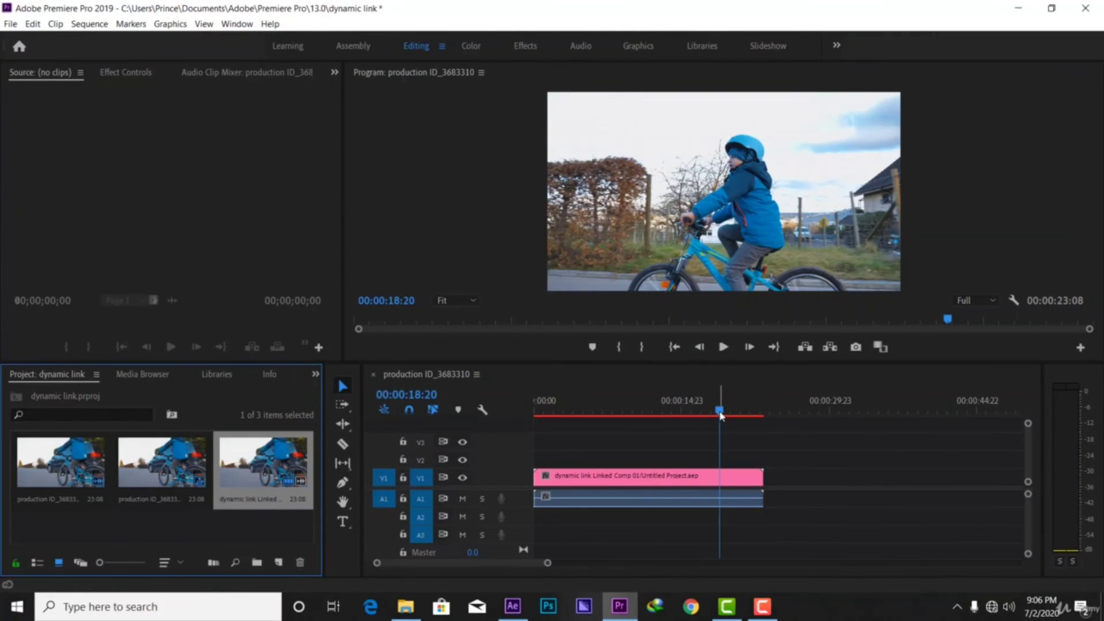
drag(722, 416, 632, 457)
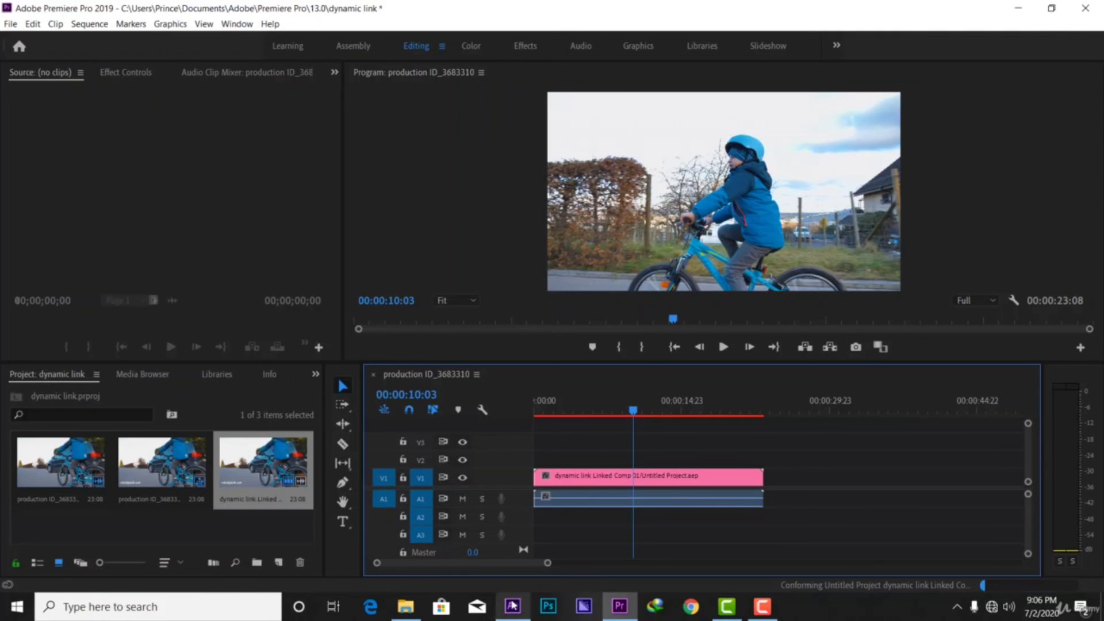
mouse_move(512, 605)
click(518, 559)
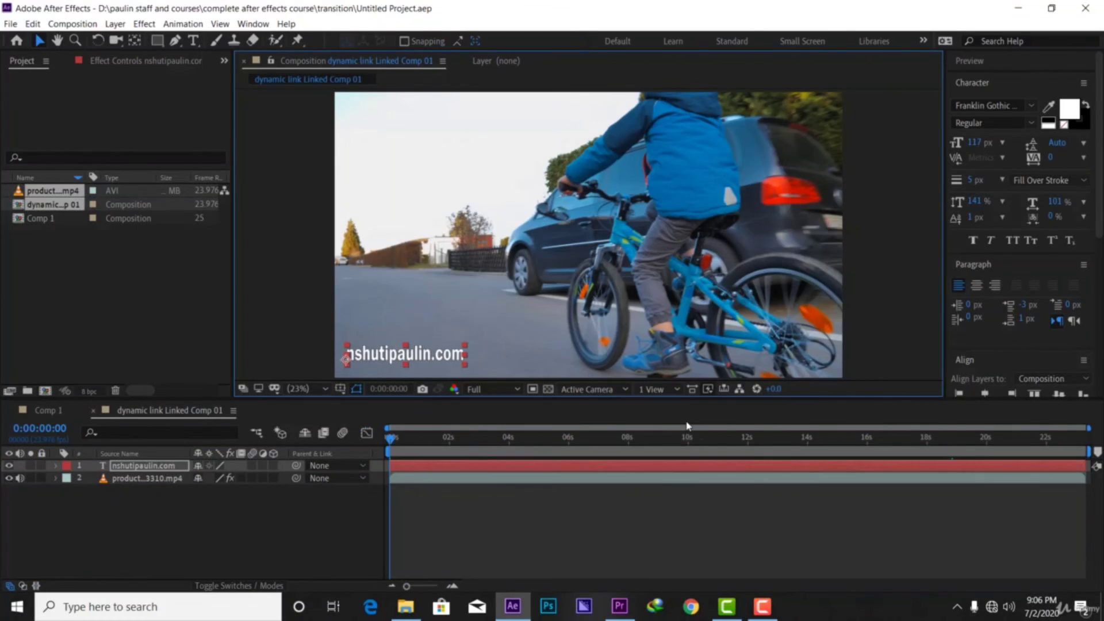